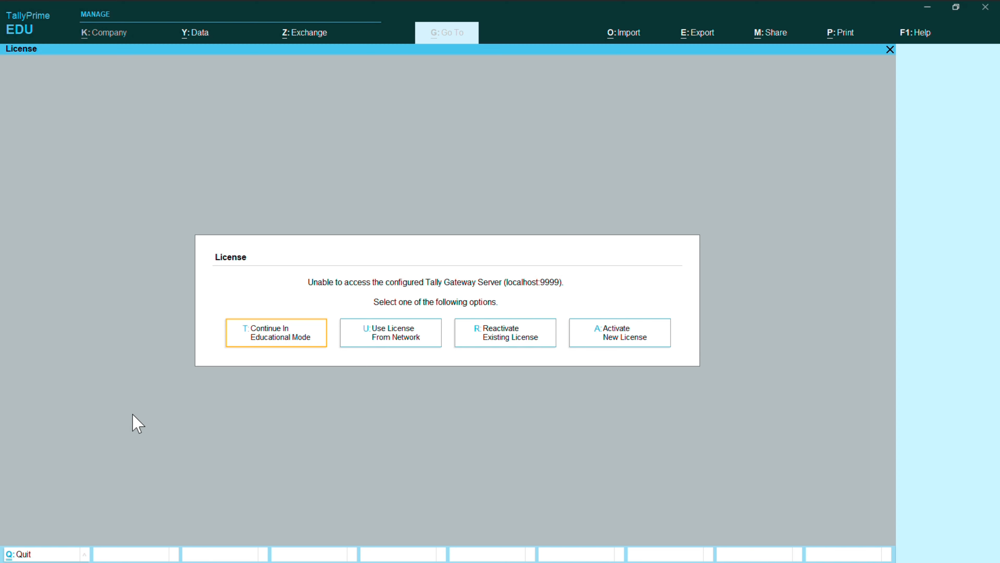
Continue in educational mode and start a new company named 2024/0642, keeping the same mailing name
click(247, 327)
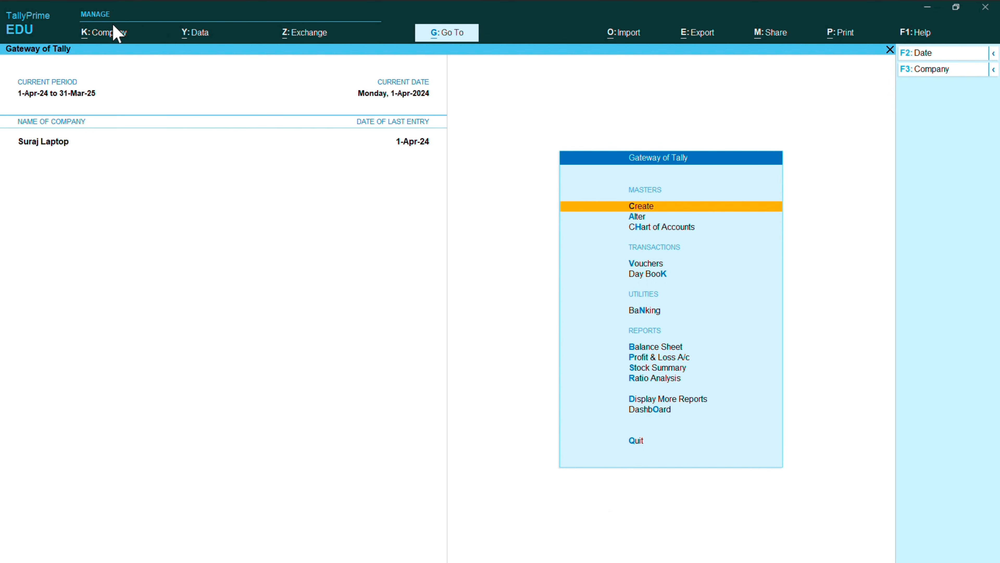
click(111, 36)
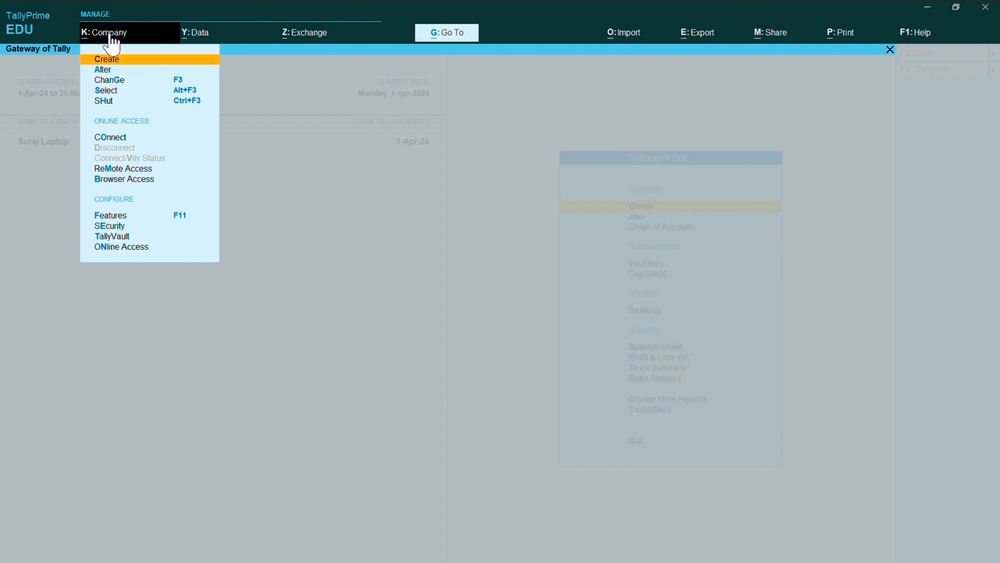
click(124, 60)
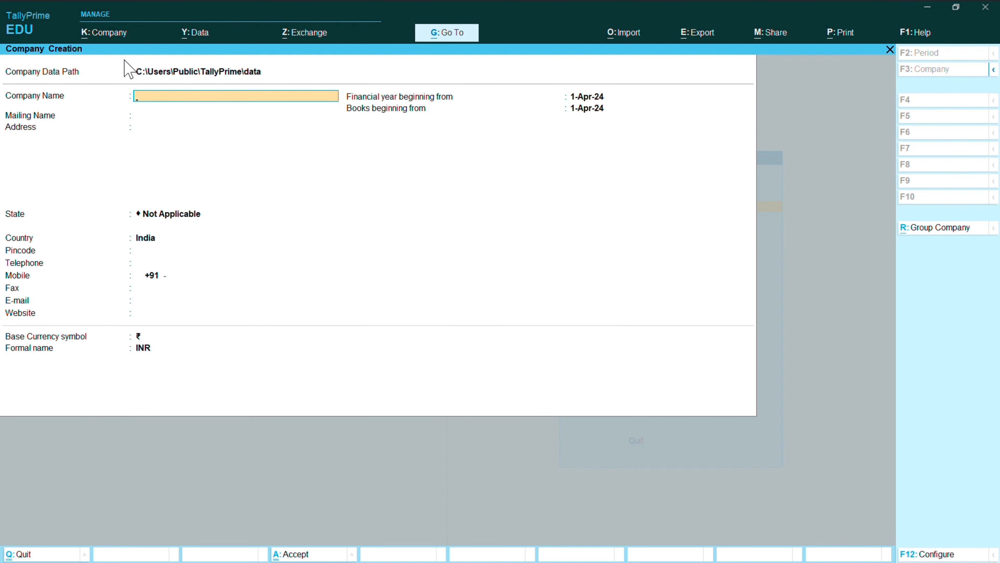
text(2024/0642)
key(Return)
key(Return)
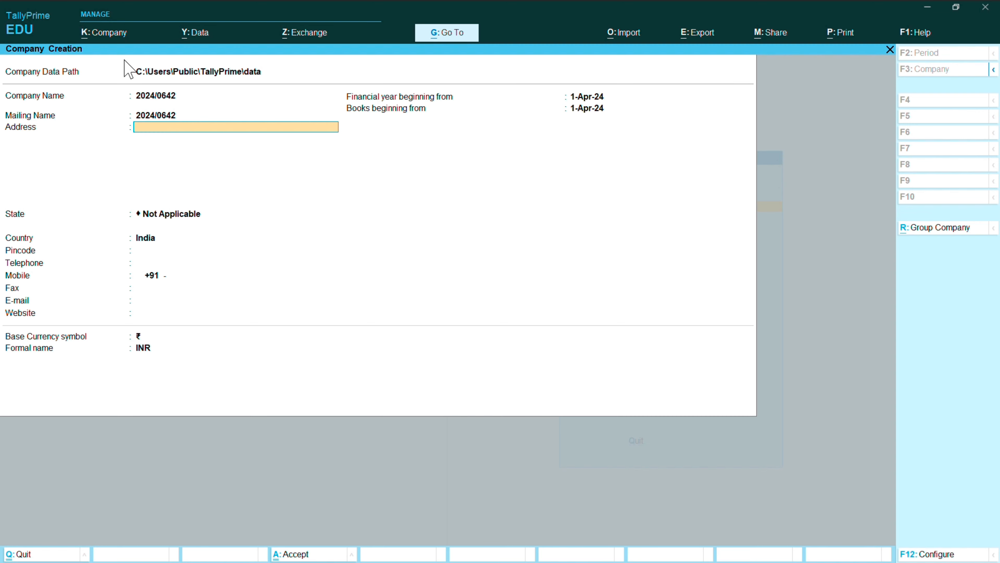
Enter "Imagenery Address" as the company's address and set its state to Delhi, keeping India as the country
text(lmage)
text(nery Address)
key(Return)
key(Return)
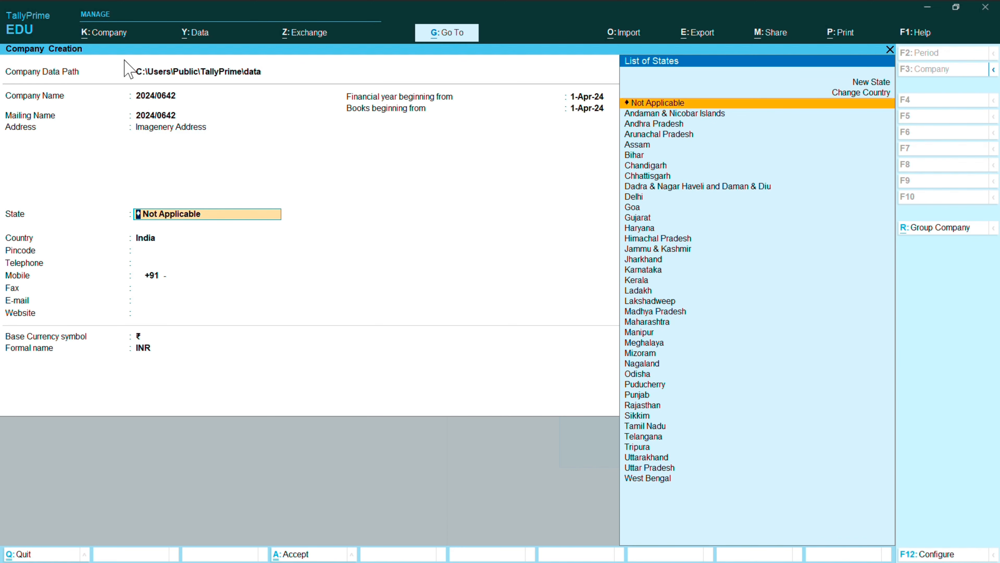
text(Del)
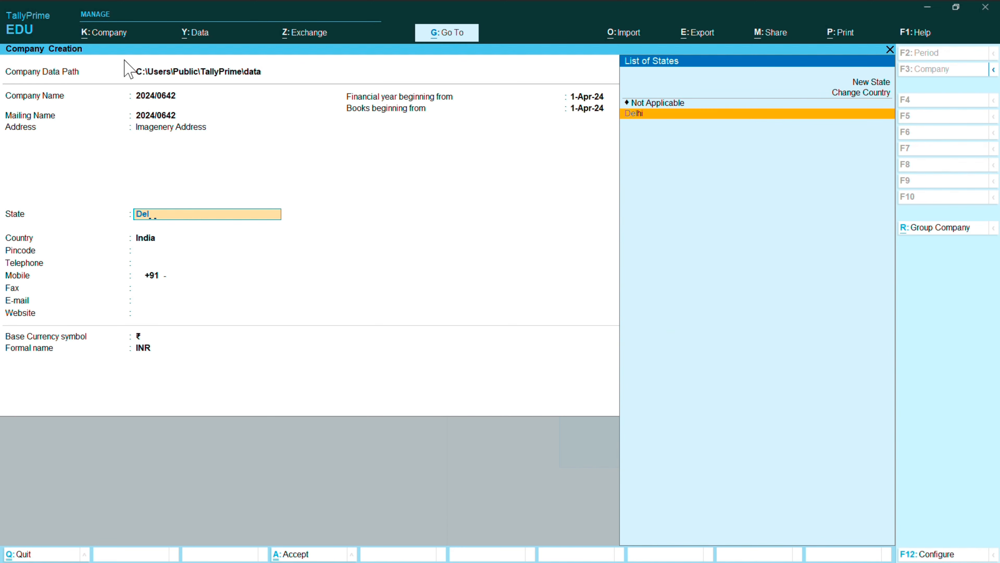
text(hi)
key(Return)
key(Return)
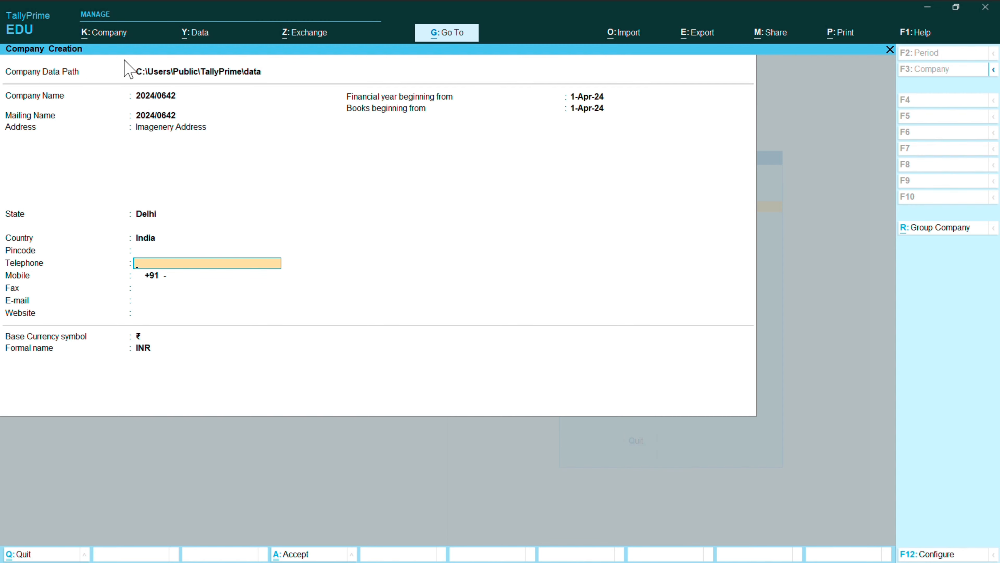
Fill in the company's pincode, telephone number and mobile number
key(BackSpace)
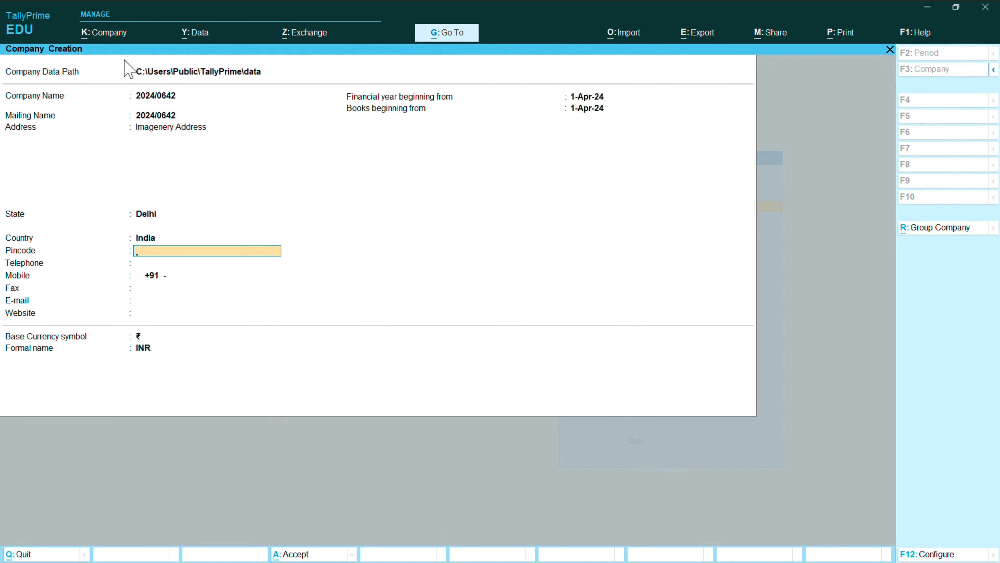
text(64664)
key(Return)
text(65656565)
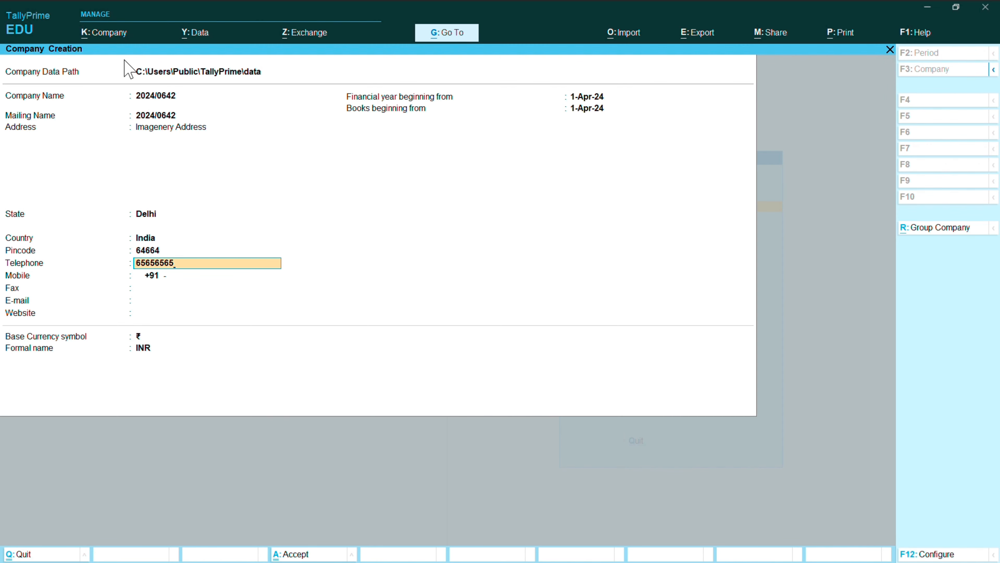
key(Return)
text(54)
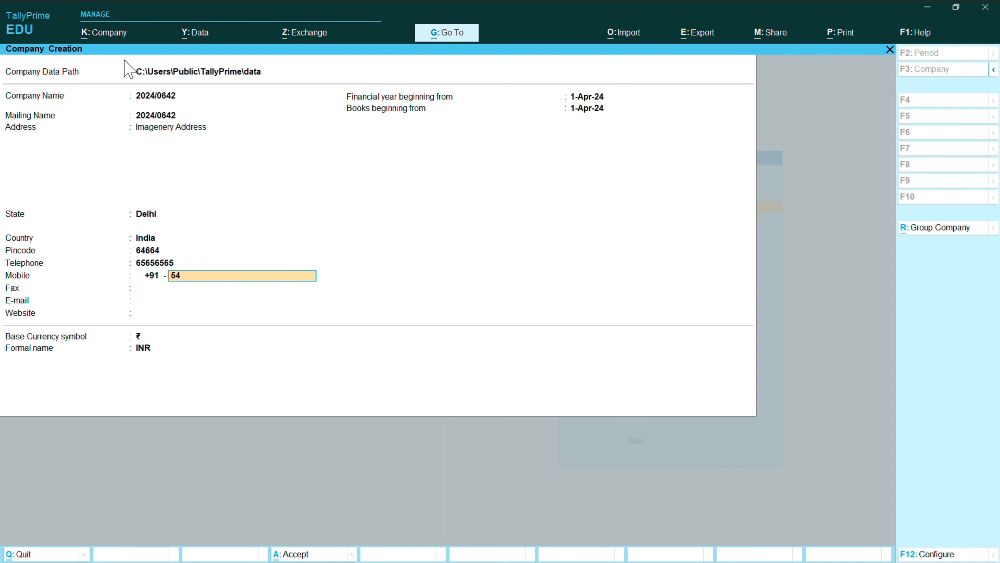
text(6846545)
key(Return)
key(Return)
key(Return)
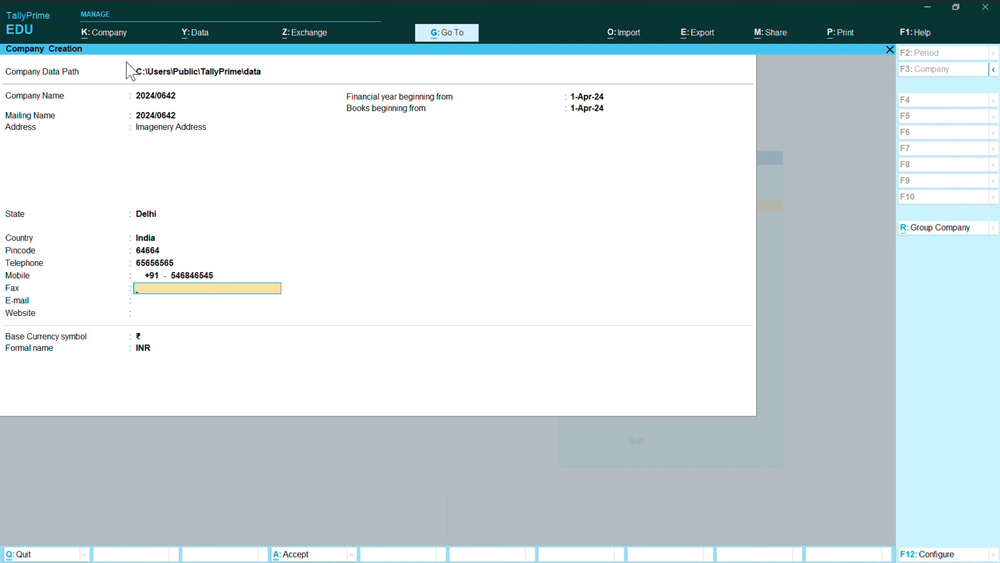
Leave the remaining contact fields blank, keep 1-Apr-24 for the financial year and books beginning dates, and save the company
key(Return)
key(Return)
key(Return)
key(Return)
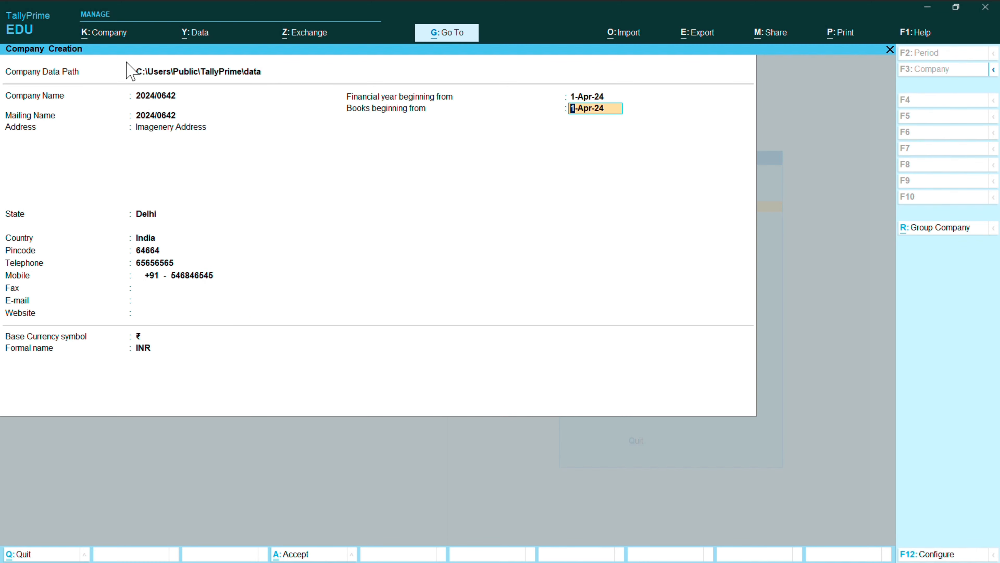
key(Return)
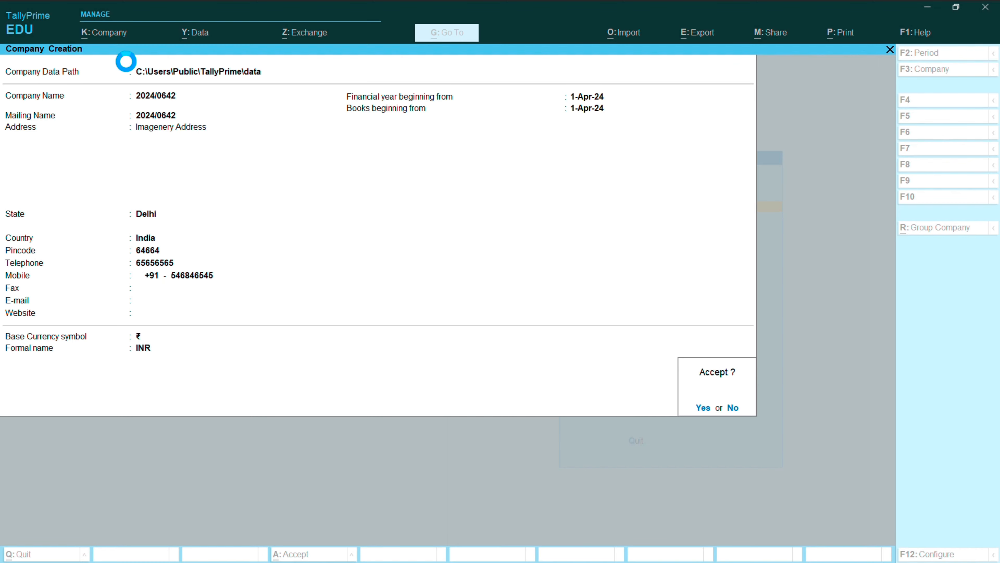
key(Return)
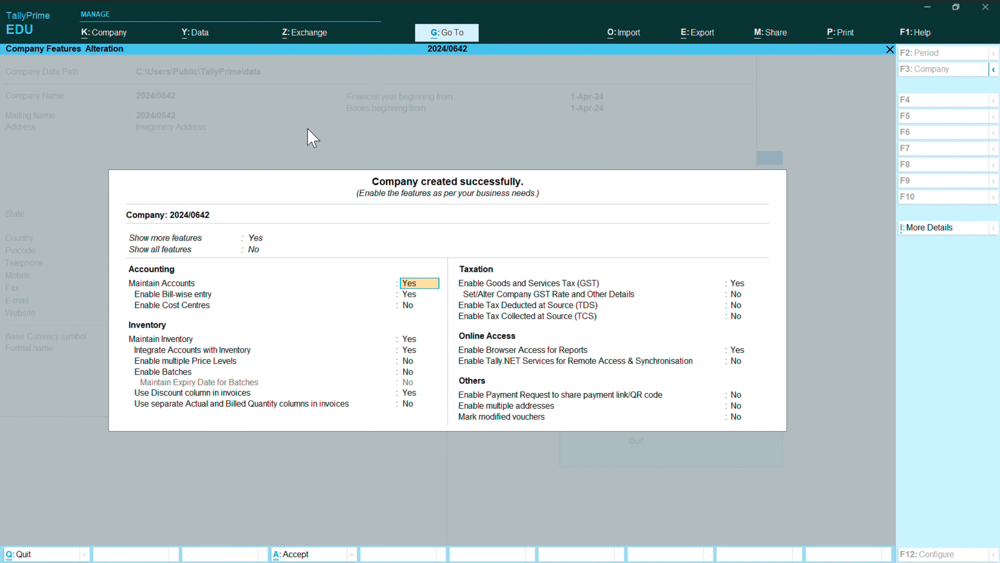
In the company features, set Enable Bill-wise entry to No and Use Discount column in invoices to Yes
click(413, 294)
text(no)
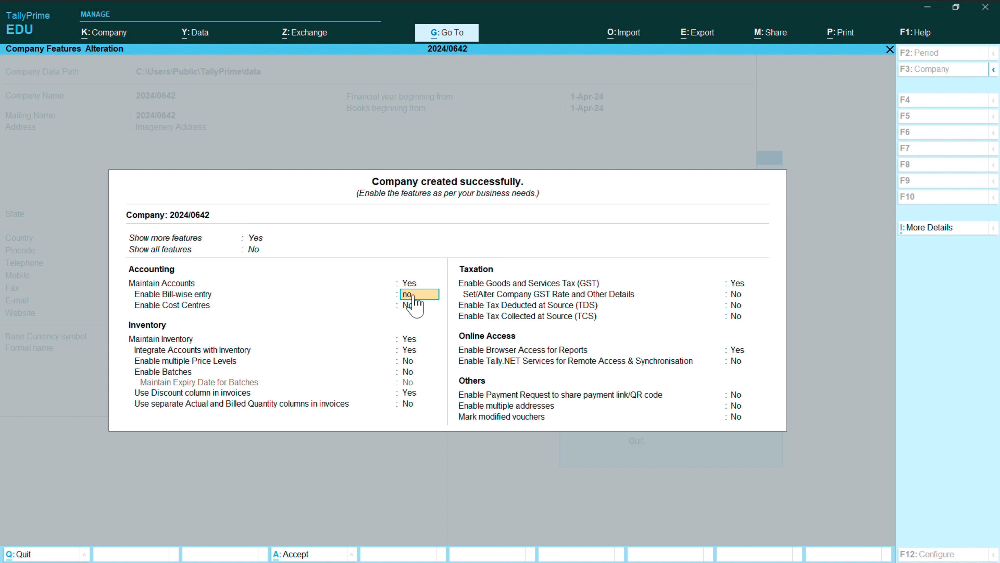
key(Return)
key(Return)
key(Return)
key(Return)
key(Return)
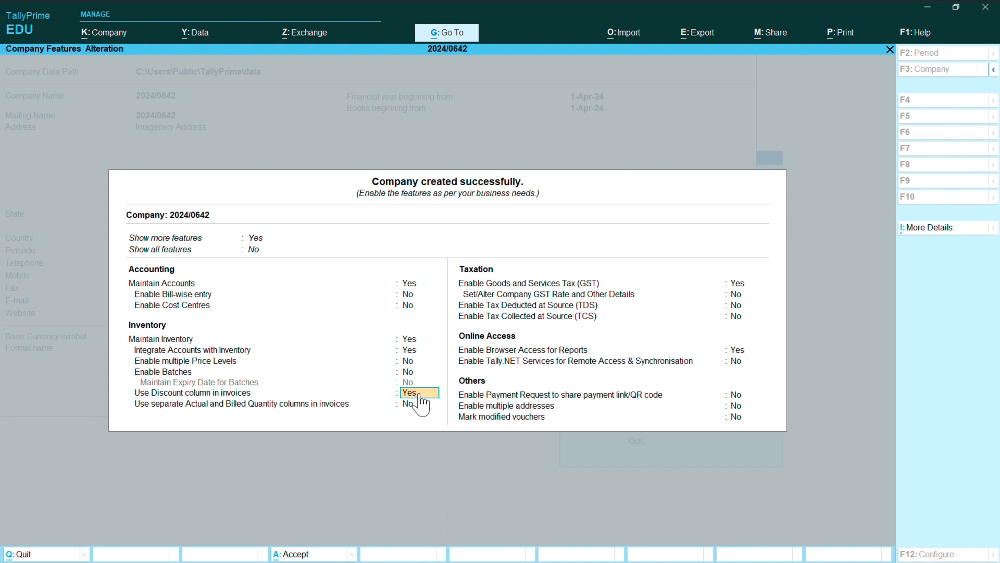
text(y)
key(Return)
Keep GST enabled and save the GST registration with Regular type, Monthly GSTR-1 periodicity and e-Way Bill applicable from 1-Apr-24
key(Return)
key(Return)
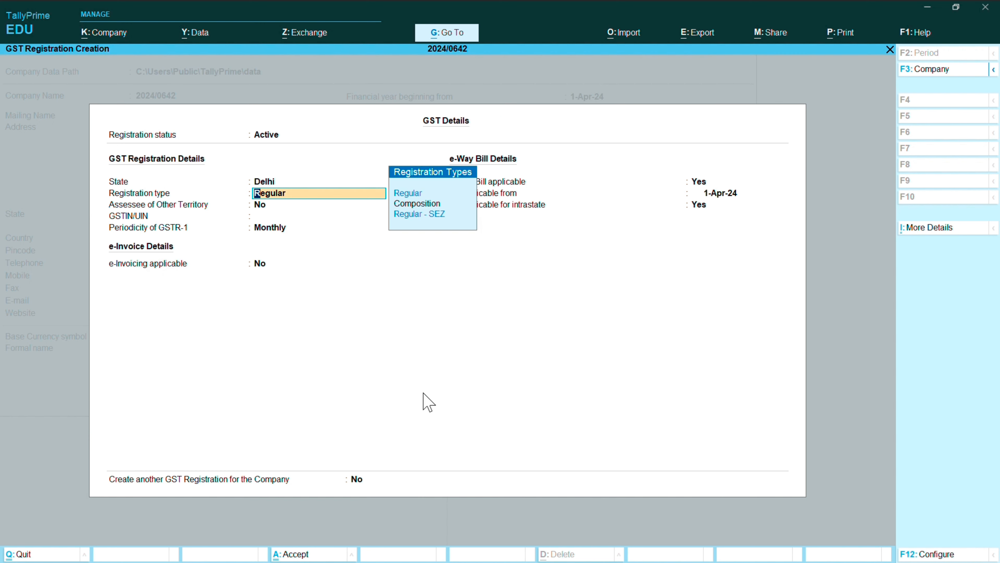
key(Return)
key(Return)
key(Return)
key(Return)
key(Return)
key(Return)
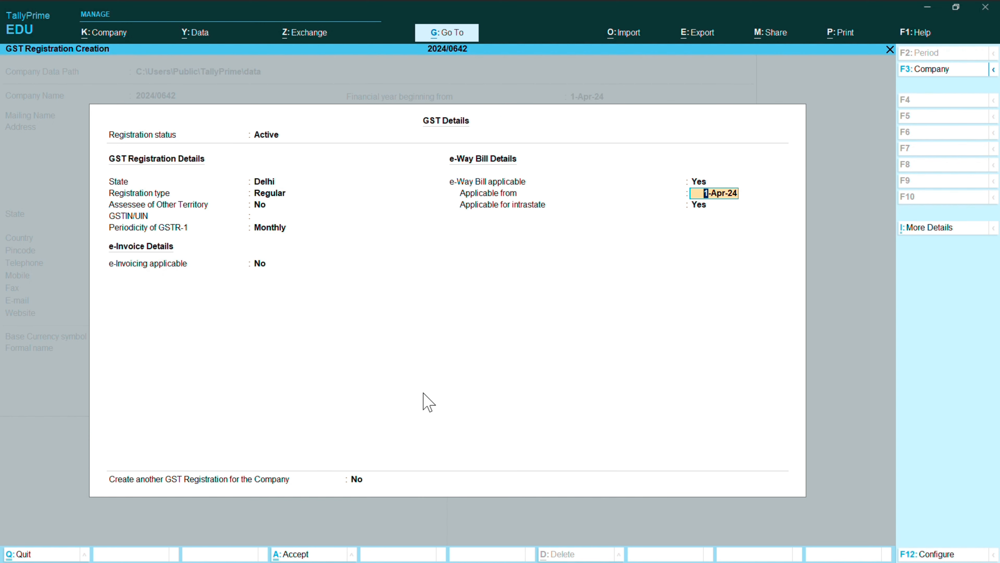
key(Return)
key(Return)
key(Return)
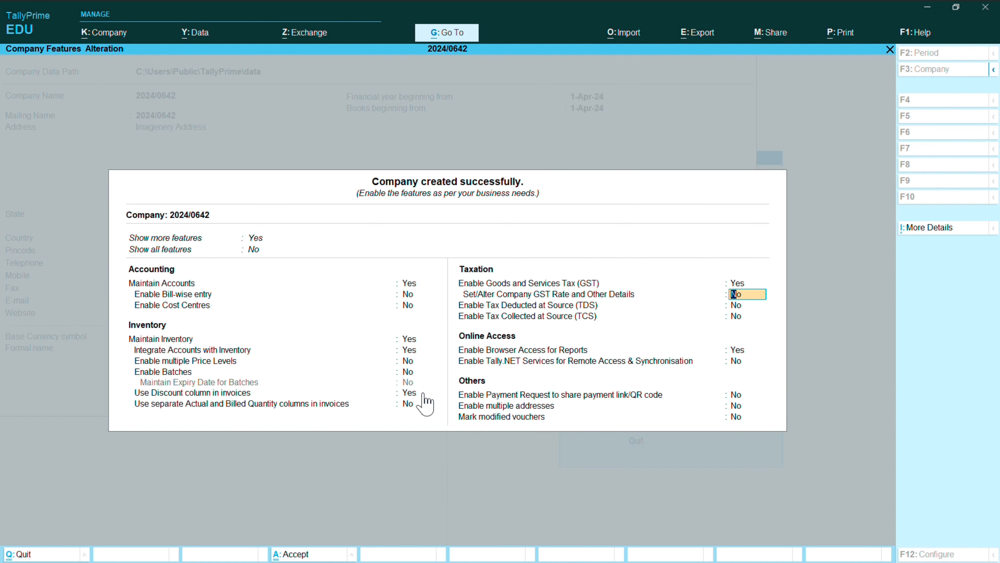
Keep the remaining taxation, online access and other features at their defaults and accept the company features
key(Return)
key(Return)
key(Return)
key(Return)
key(Return)
key(Return)
key(Return)
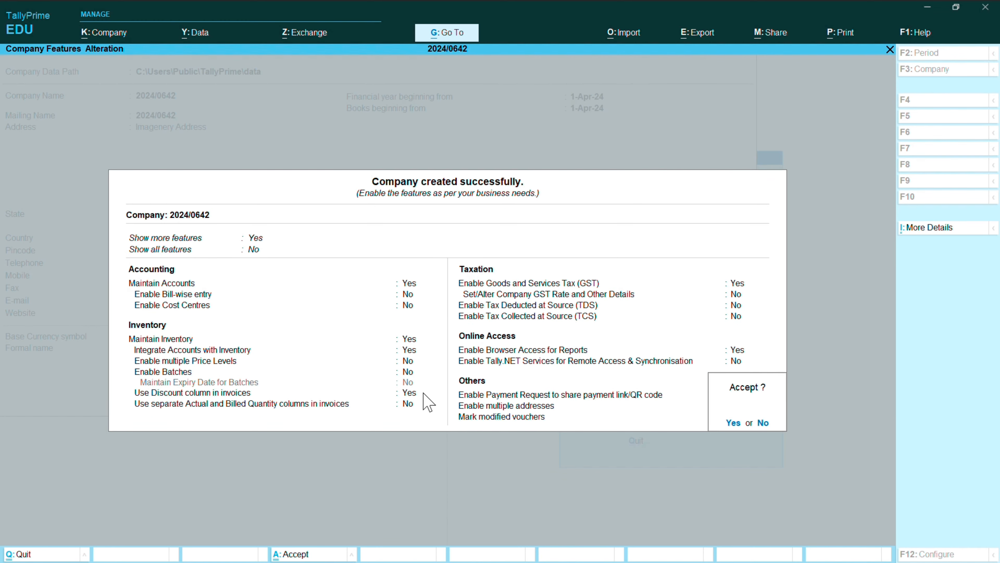
key(Return)
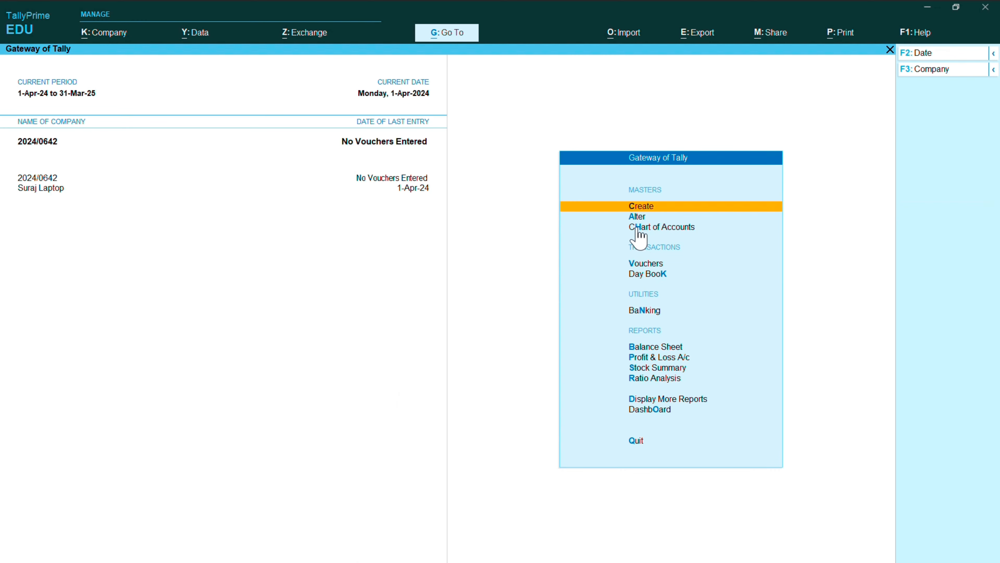
Start a new ledger master named Capital under the Capital Account group
click(613, 207)
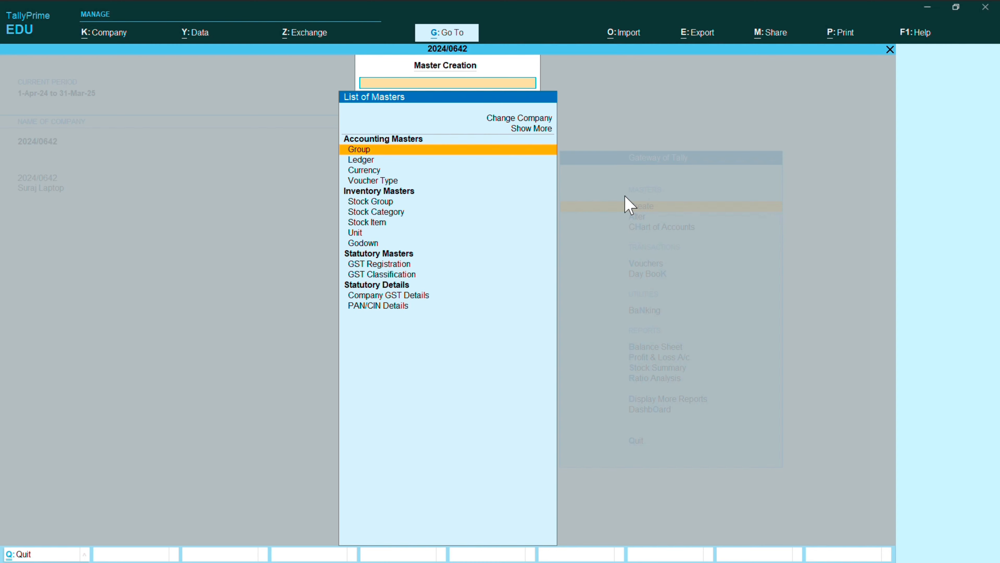
click(385, 163)
click(385, 165)
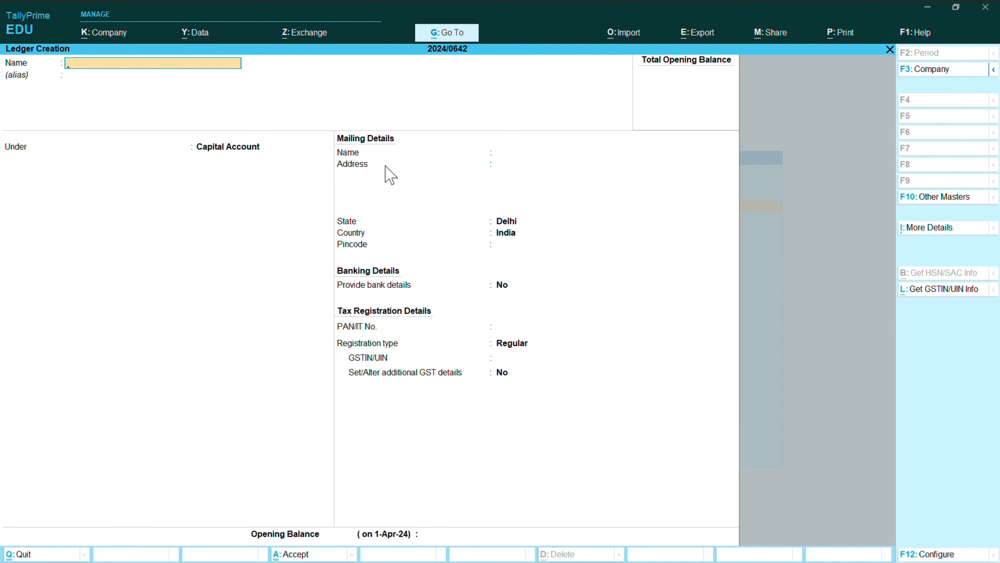
text(Capi)
key(Return)
key(Return)
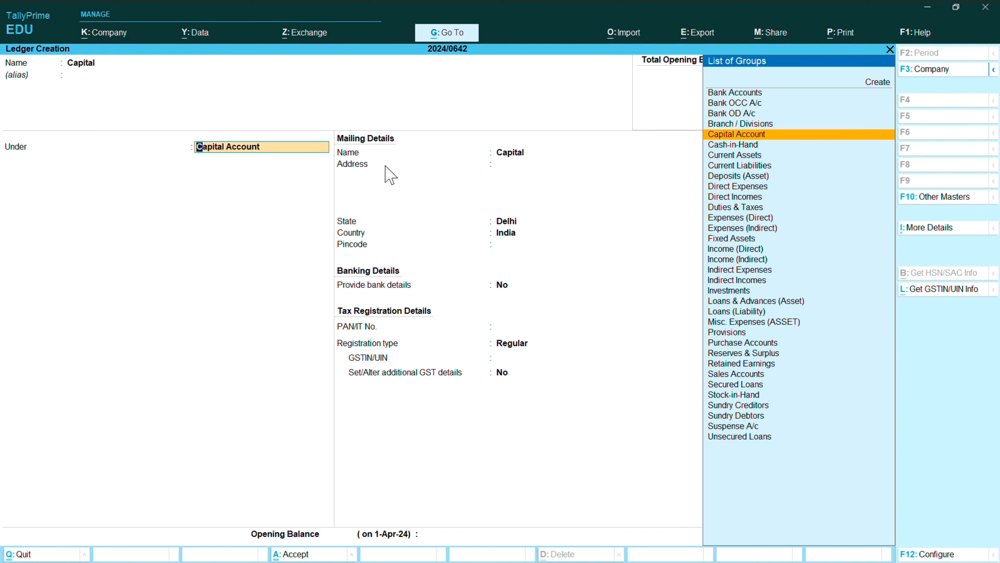
key(Return)
Keep the Capital ledger's mailing, banking and tax defaults, set its opening balance to 1500000 and save it
key(Return)
key(Return)
key(Return)
key(Return)
key(Return)
key(Return)
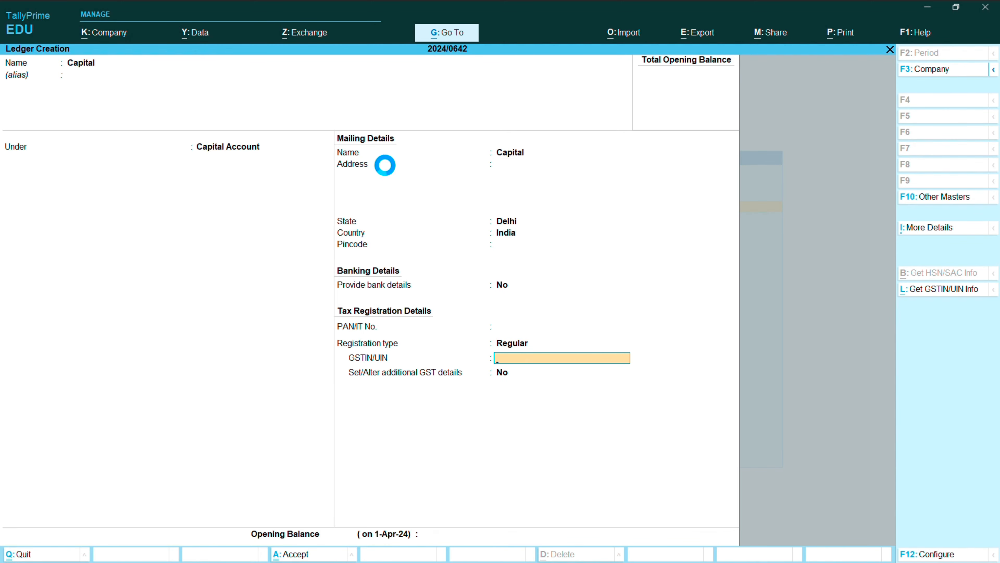
key(Return)
key(Return)
key(Return)
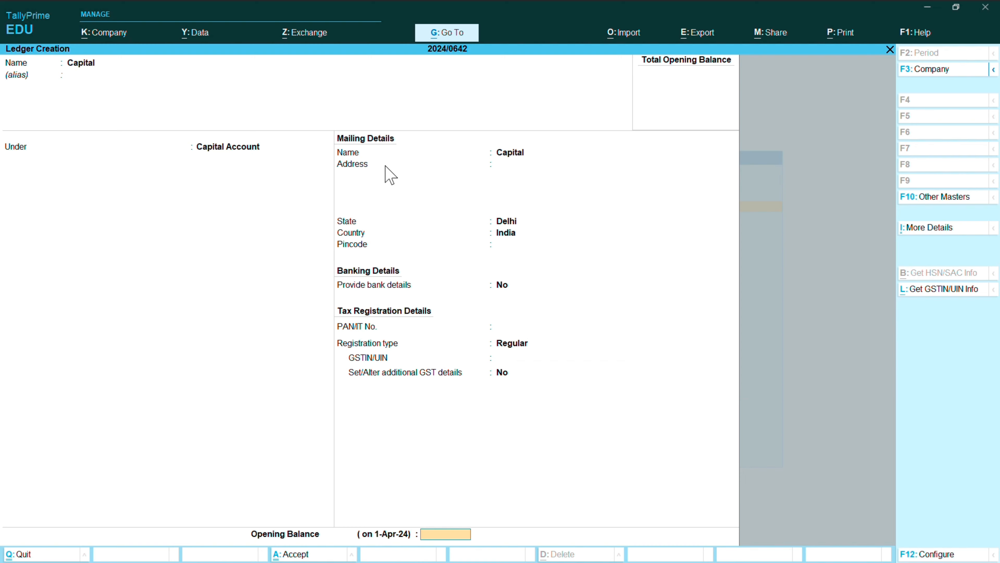
text(1500000)
key(Return)
key(Return)
key(Return)
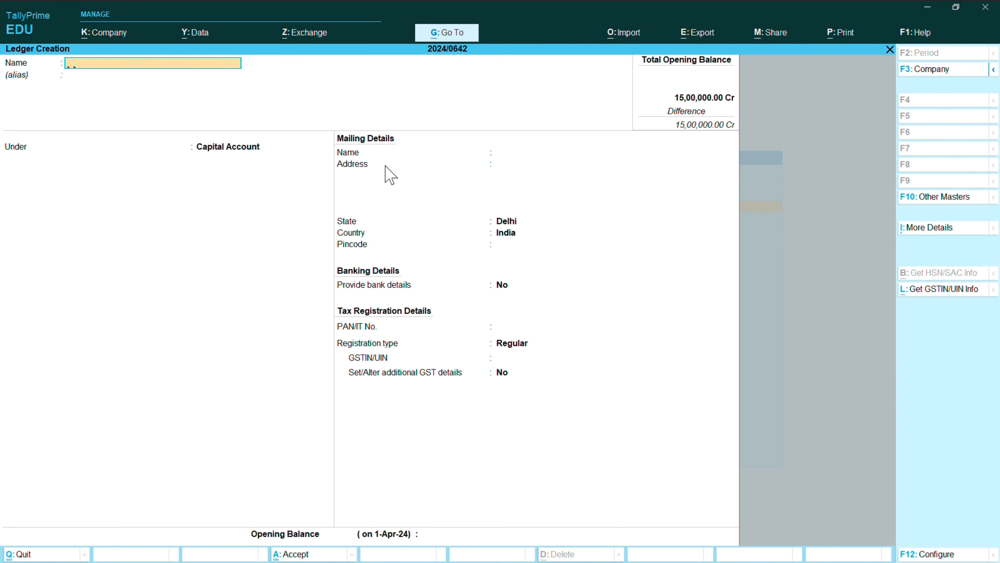
Name the next ledger Reserves and place it under the Reserves & Surplus group
text(Reserves)
key(Return)
key(Down)
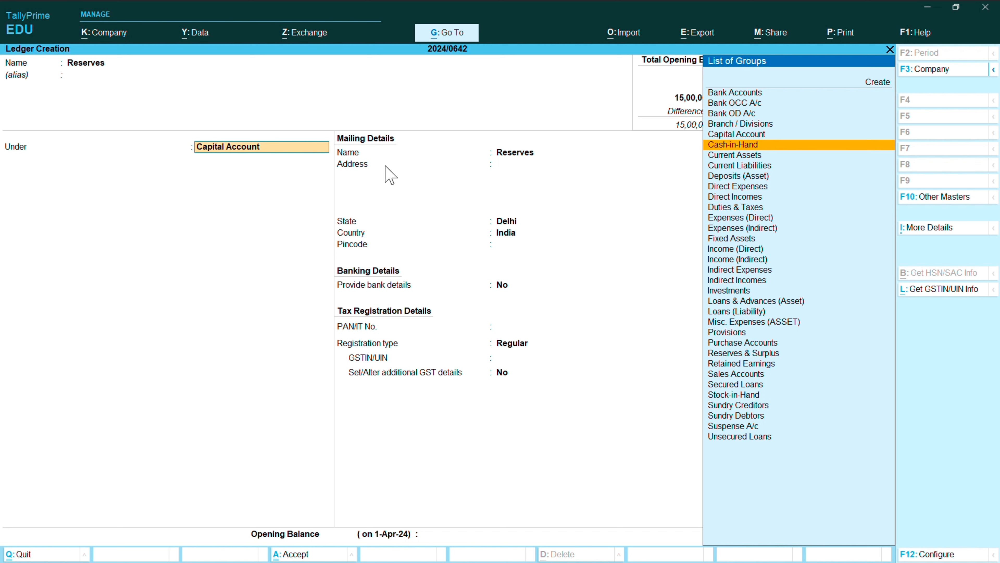
key(Down)
key(Down)
key(Down)
key(Down)
key(Down)
key(Down)
key(Down)
key(Down)
key(Down)
key(Down)
key(Down)
key(Down)
key(Down)
key(Down)
key(Down)
key(Down)
key(Down)
key(Down)
key(Down)
key(Return)
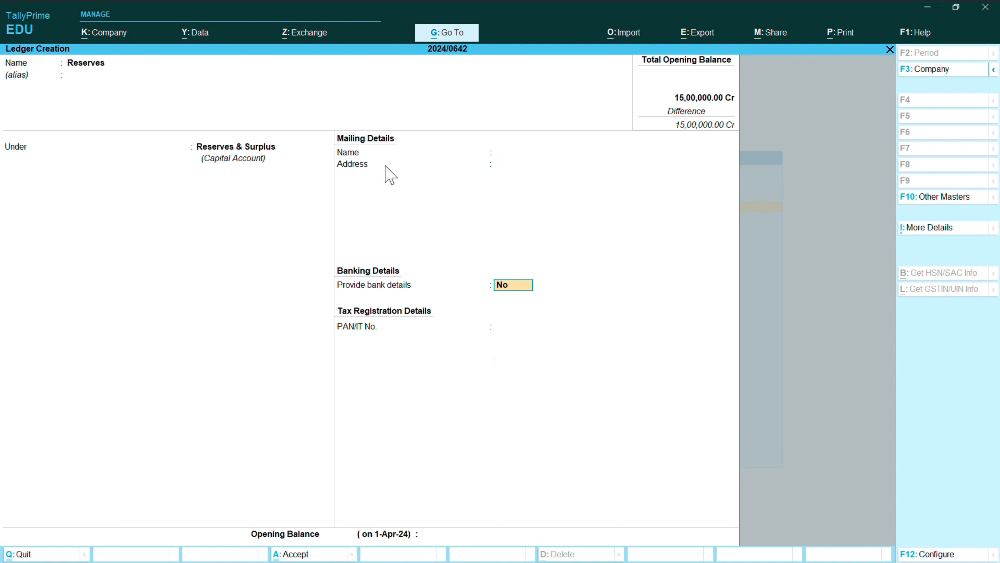
Provide no bank details for the Reserves ledger, set its opening balance to 500000 and save it
key(Return)
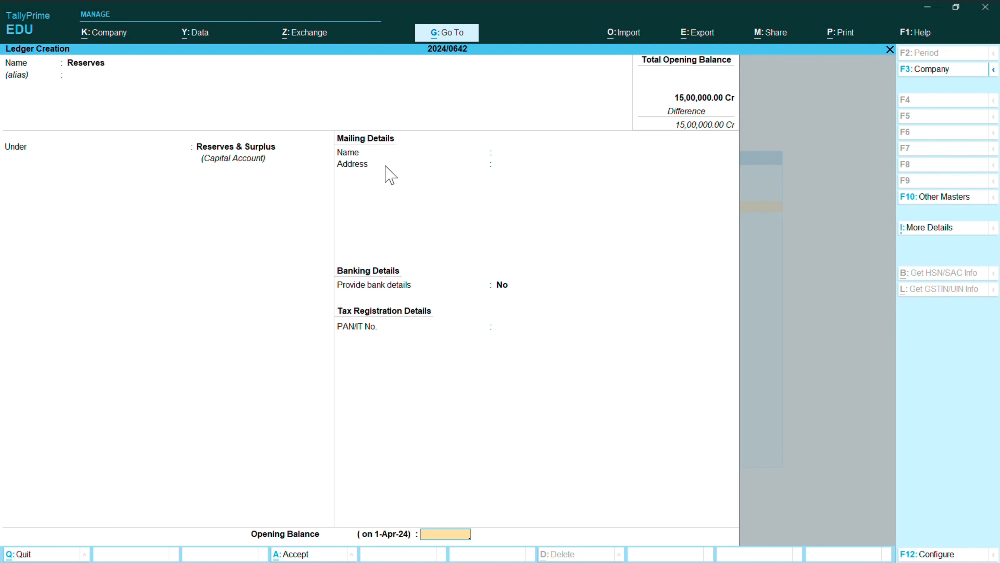
text(500000)
key(Return)
key(Return)
key(Return)
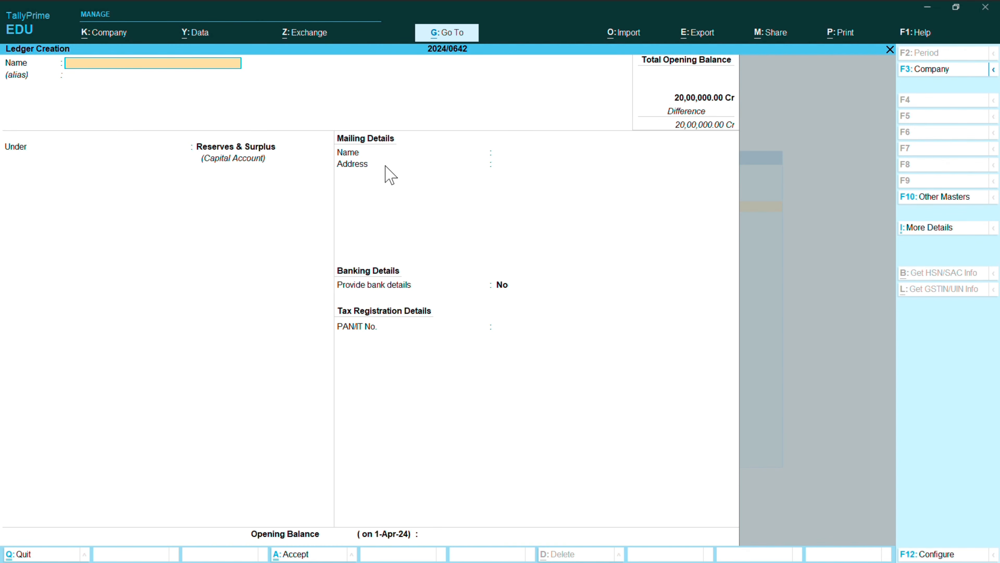
Name the next ledger Secured Loans and place it under the Secured Loans group
text(Secured Loans)
key(Return)
key(Return)
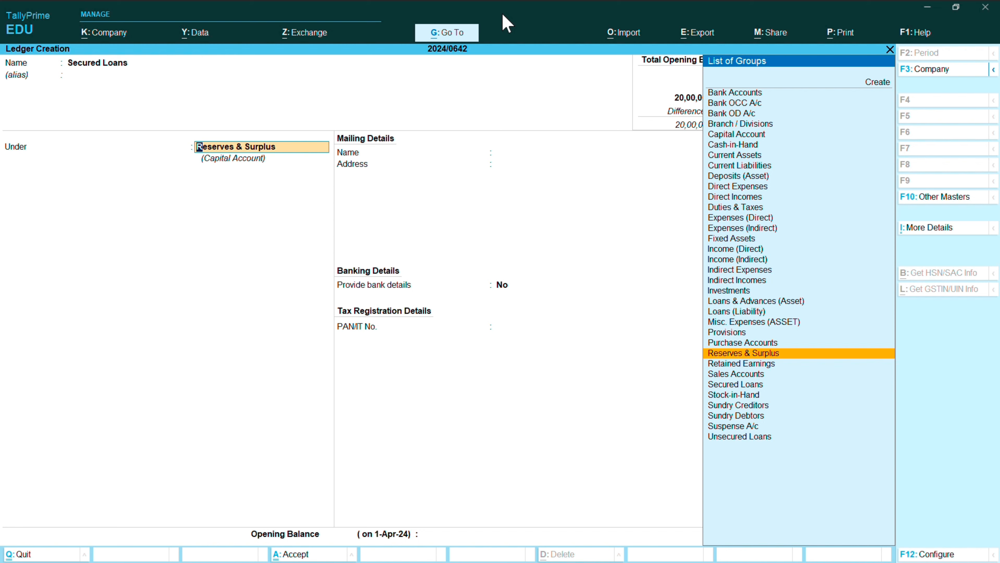
key(Up)
key(Up)
key(Down)
key(Down)
key(Down)
key(Down)
key(Down)
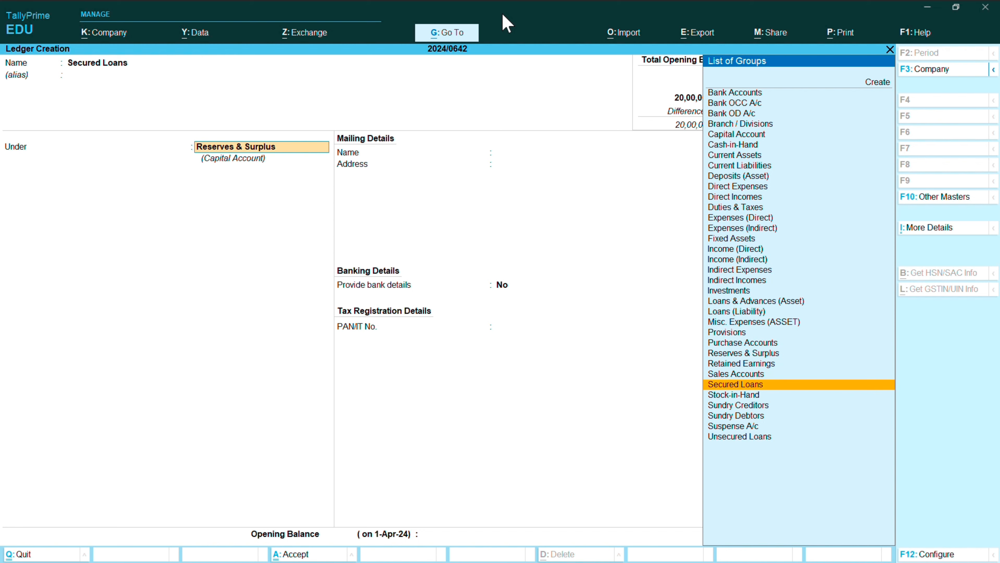
key(Return)
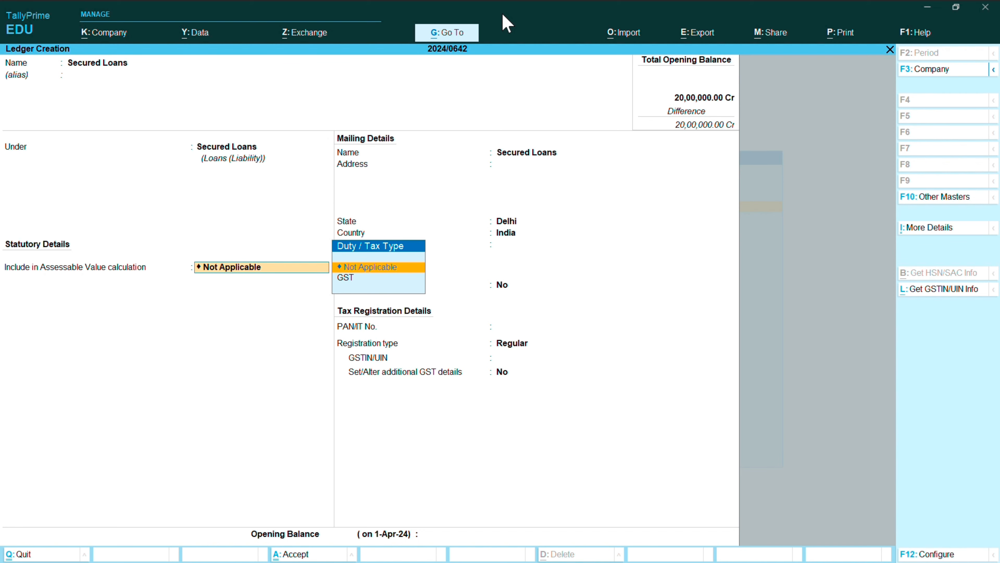
Keep the Secured Loans ledger's mailing, banking and tax defaults, set its opening balance to 700000 and save it
key(Return)
key(Return)
key(Return)
key(Return)
key(Return)
key(Return)
key(Return)
key(Return)
key(Return)
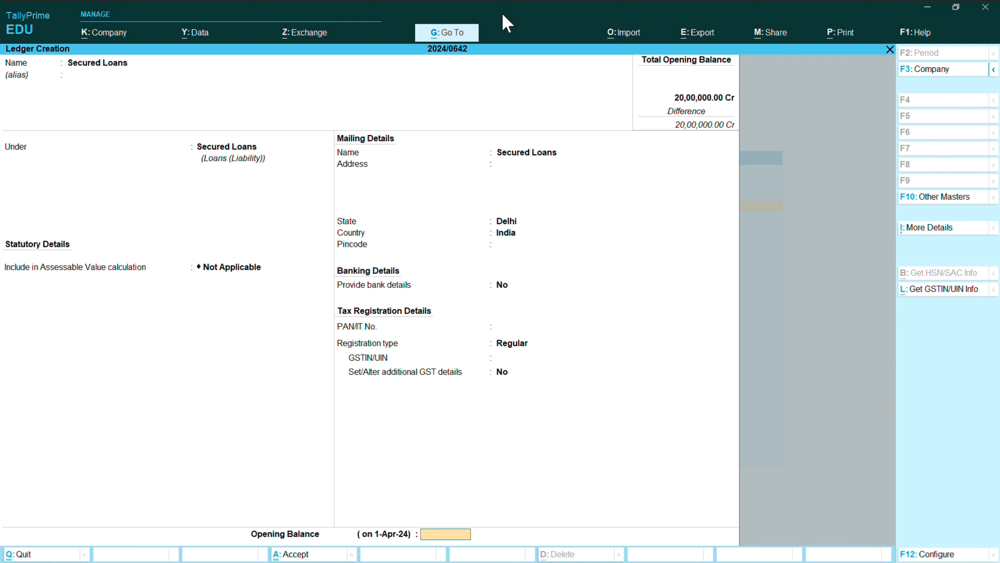
text(700000)
key(Return)
key(Return)
key(Return)
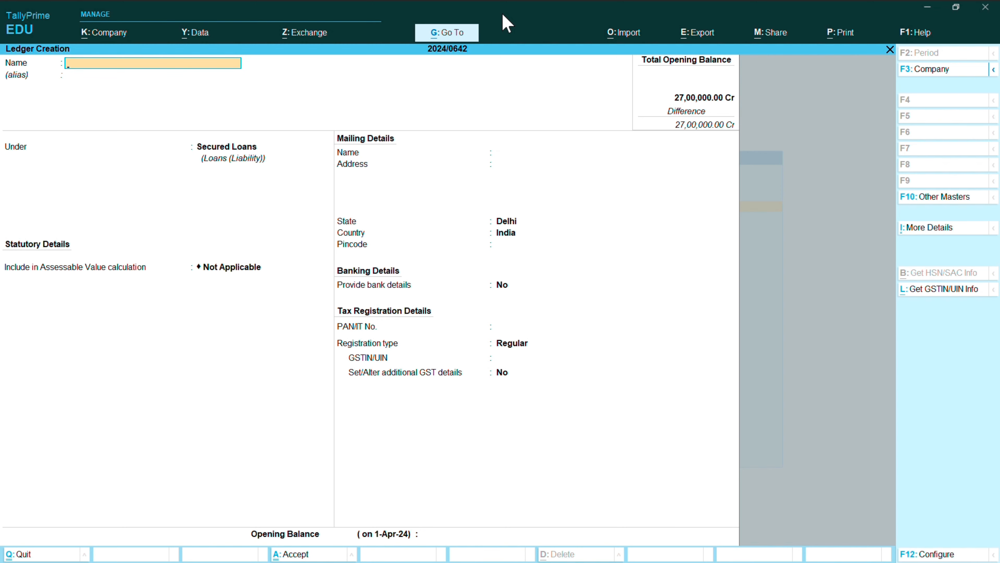
Name the next ledger Debentures and keep it under the Secured Loans group
text(Debentures)
key(Return)
key(Return)
key(Return)
key(Return)
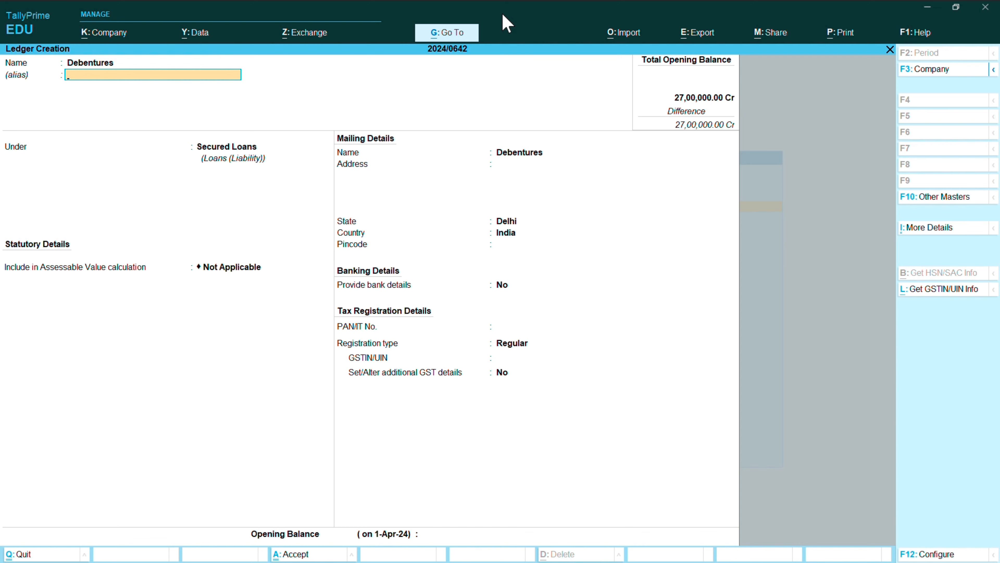
key(Return)
key(Return)
Keep the Debentures ledger's remaining defaults, set its opening balance to 500000 and save it
key(Return)
key(Return)
key(Return)
key(Return)
key(Return)
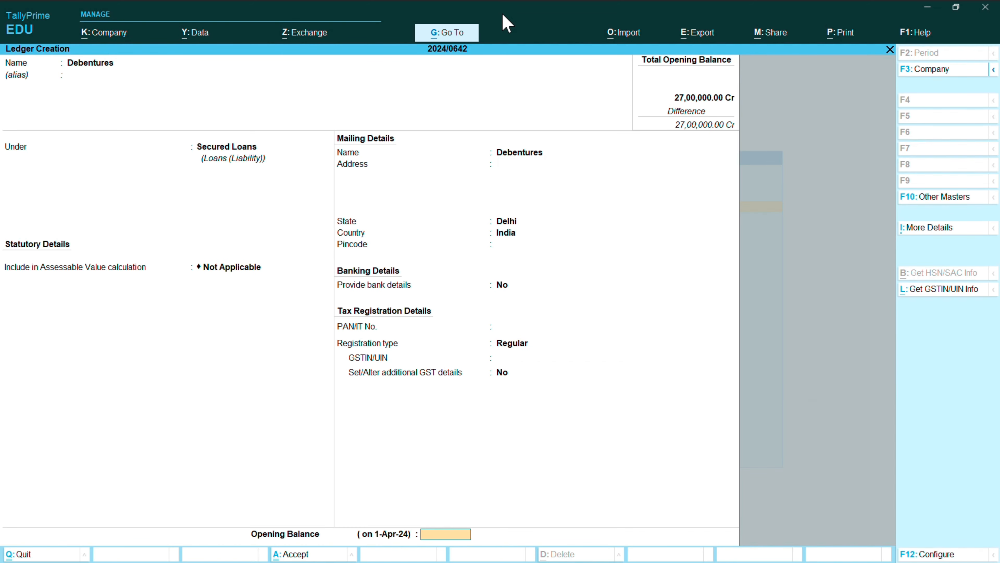
text(500000)
key(Return)
key(Return)
key(Return)
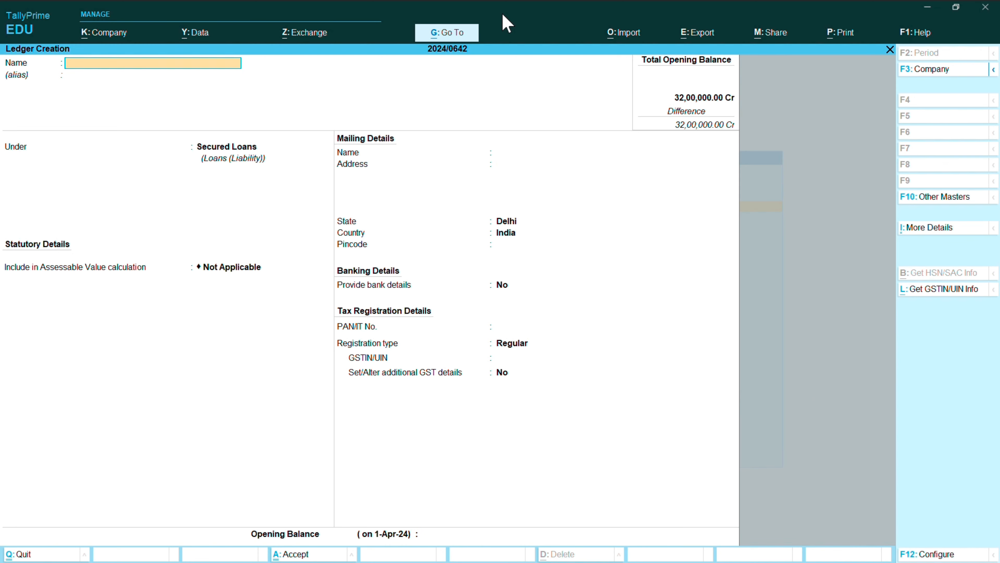
Name the next ledger Loan From Promoters and place it under the Unsecured Loans group
text(Loan From Promoter)
key(Return)
key(Return)
key(Up)
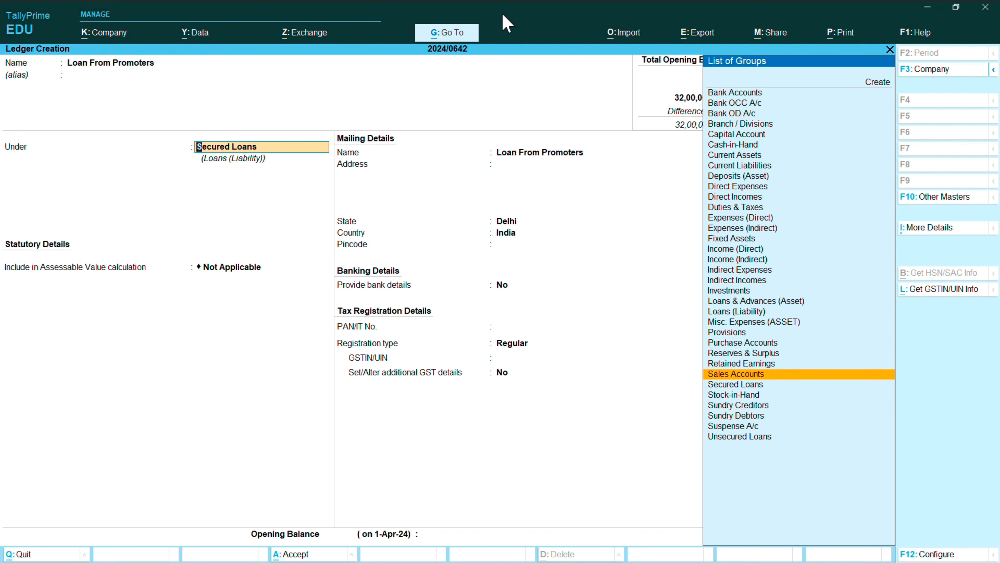
key(Up)
key(Down)
key(Down)
key(Down)
key(Down)
key(Down)
key(Down)
key(Down)
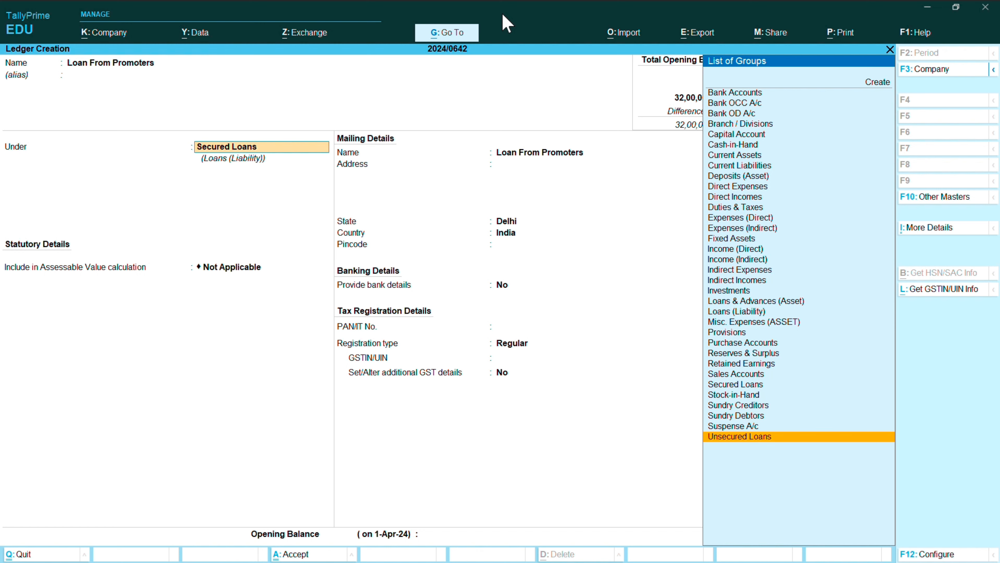
key(Return)
Keep the Loan From Promoters ledger's mailing, banking and tax defaults, set its opening balance to 500000 and save it
key(Return)
key(Return)
key(Return)
key(Return)
key(Return)
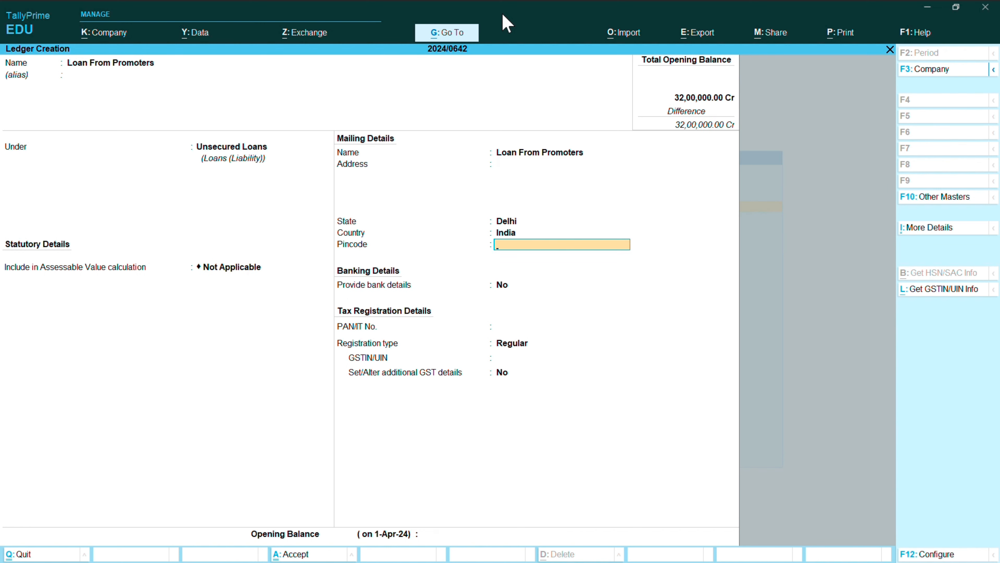
key(Return)
key(Return)
key(Return)
key(Return)
key(Return)
key(Return)
key(Return)
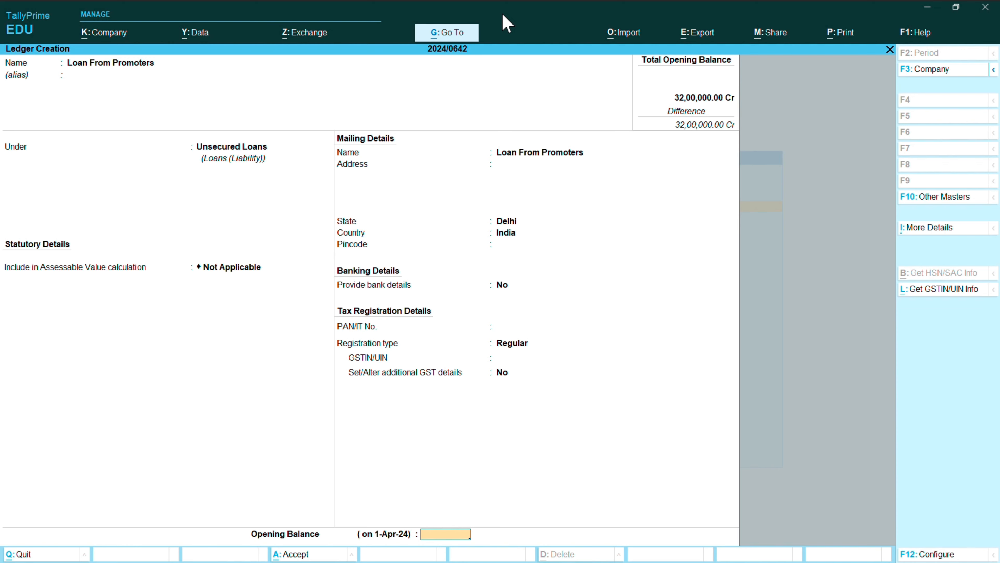
text(500000)
key(Return)
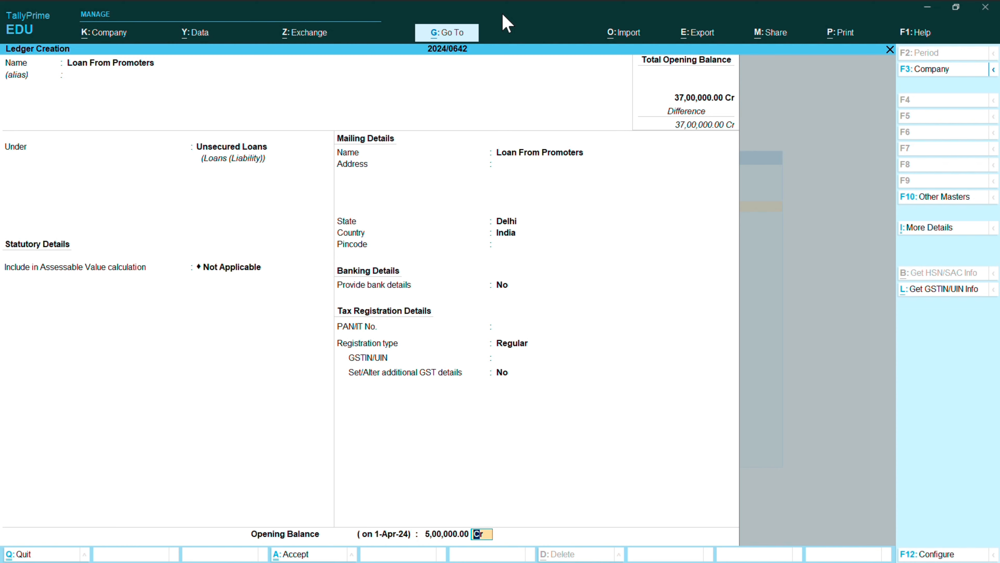
key(Return)
key(Return)
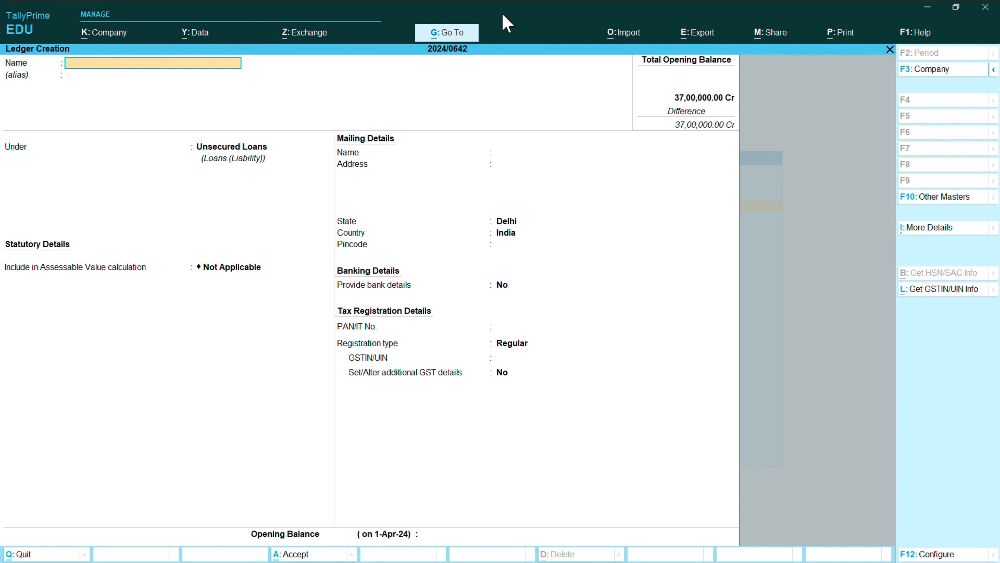
Name the next ledger Provision for Tax
text(Pri)
text(ovi)
text(sion)
text( for t)
key(BackSpace)
text(Tac)
key(BackSpace)
text(x)
key(Return)
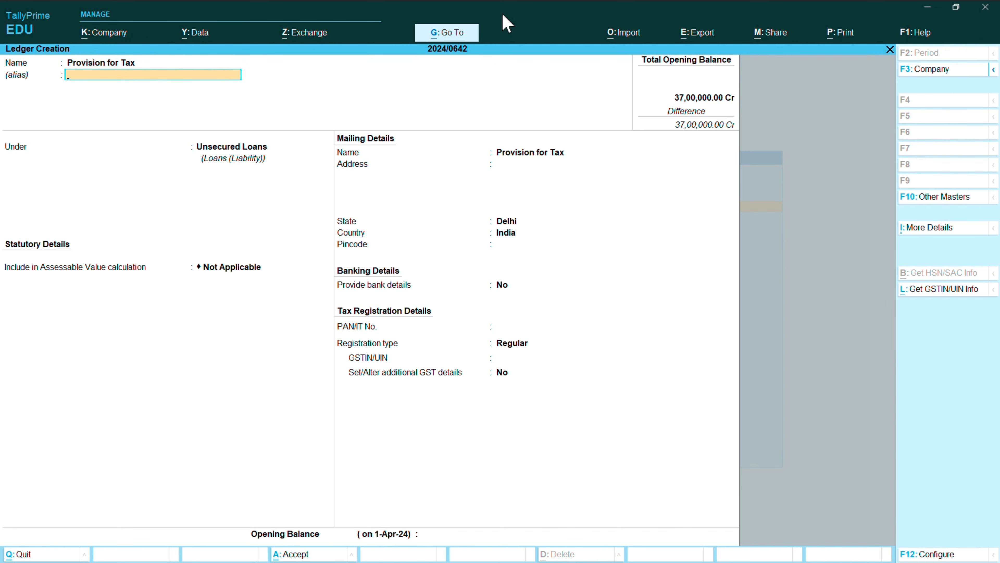
Skip the alias and place the Provision for Tax ledger under the Provisions group
key(Return)
key(Up)
key(Up)
key(Up)
key(Up)
key(Up)
key(Up)
key(Up)
key(Up)
key(Up)
key(Up)
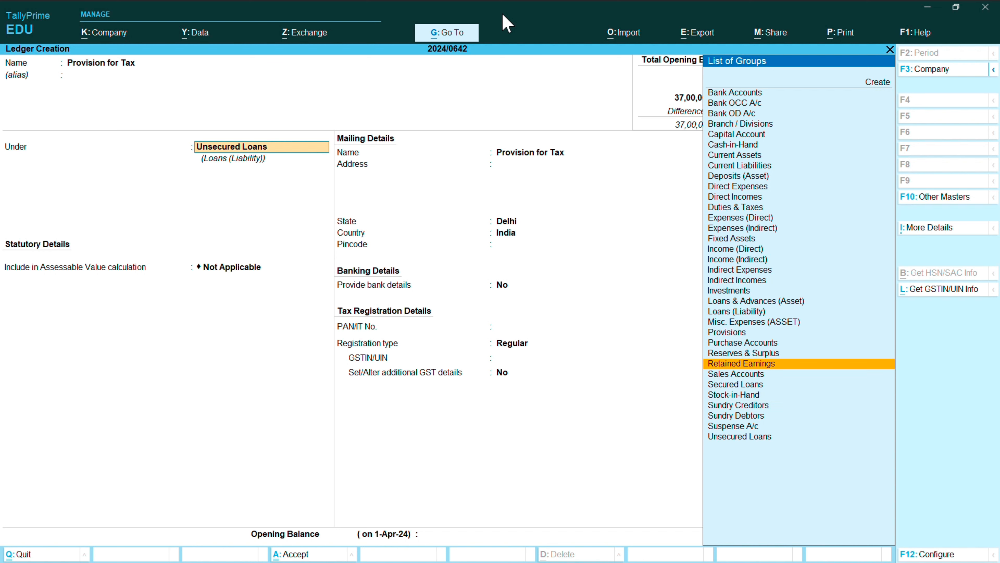
key(Return)
Save the Provision for Tax ledger without bank details or an opening balance
key(Return)
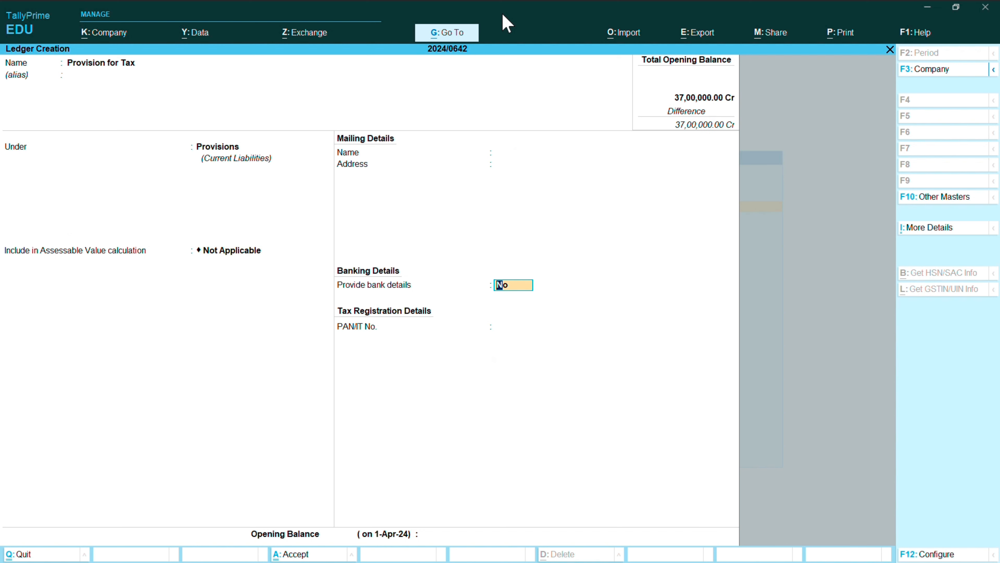
key(Return)
key(Return)
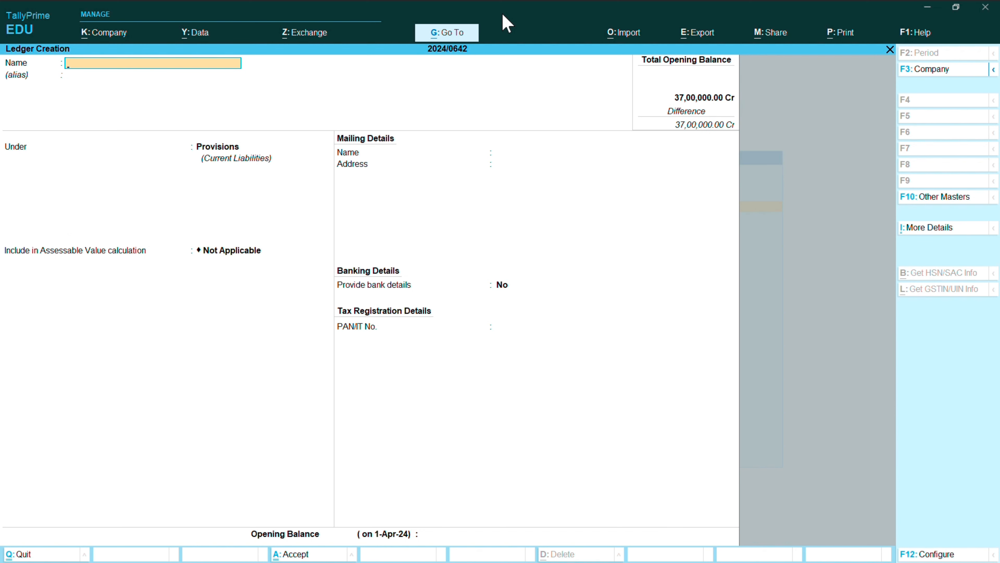
Leave ledger creation and open the existing Provision for Tax ledger for alteration
key(alt+Tab)
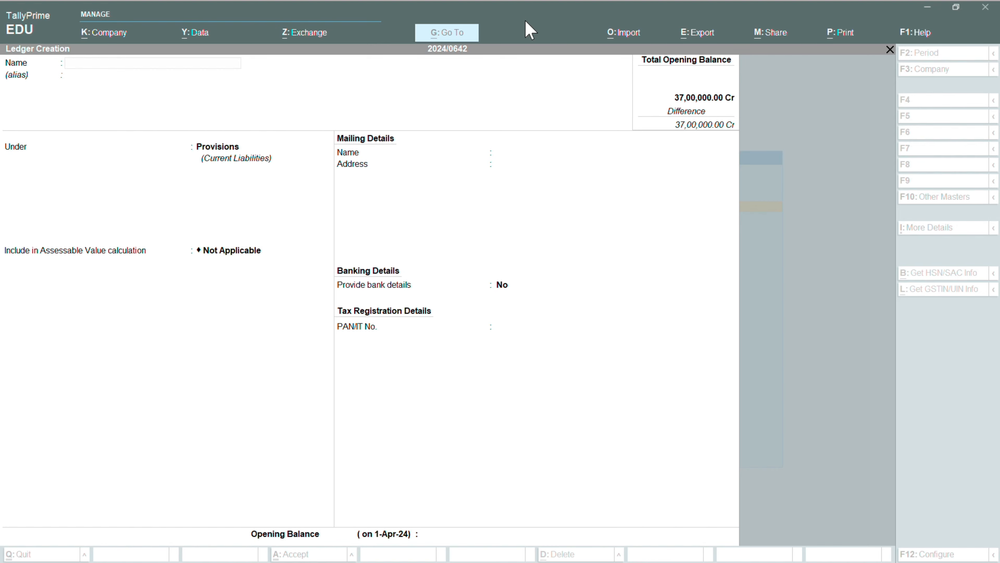
click(235, 92)
key(Escape)
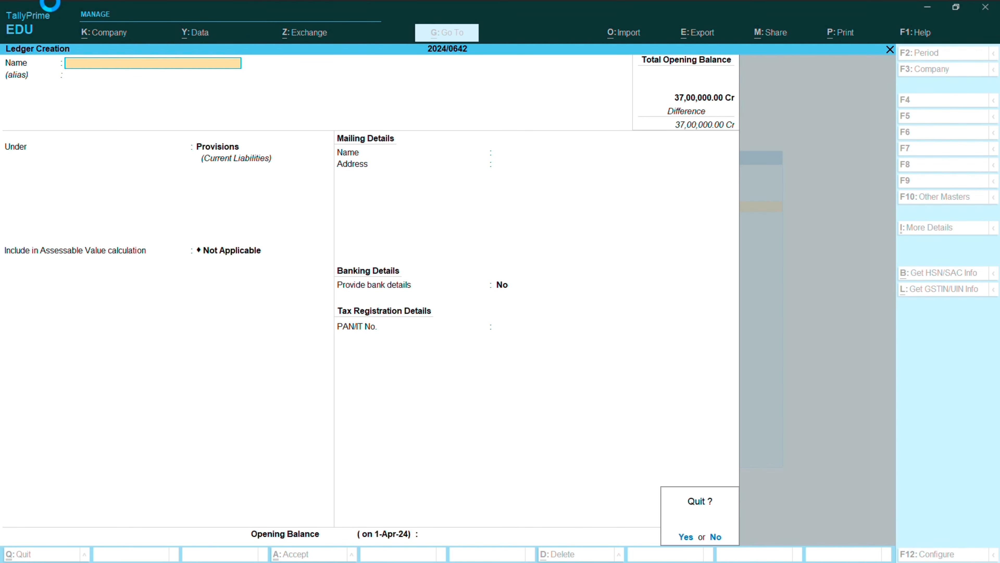
key(y)
key(Escape)
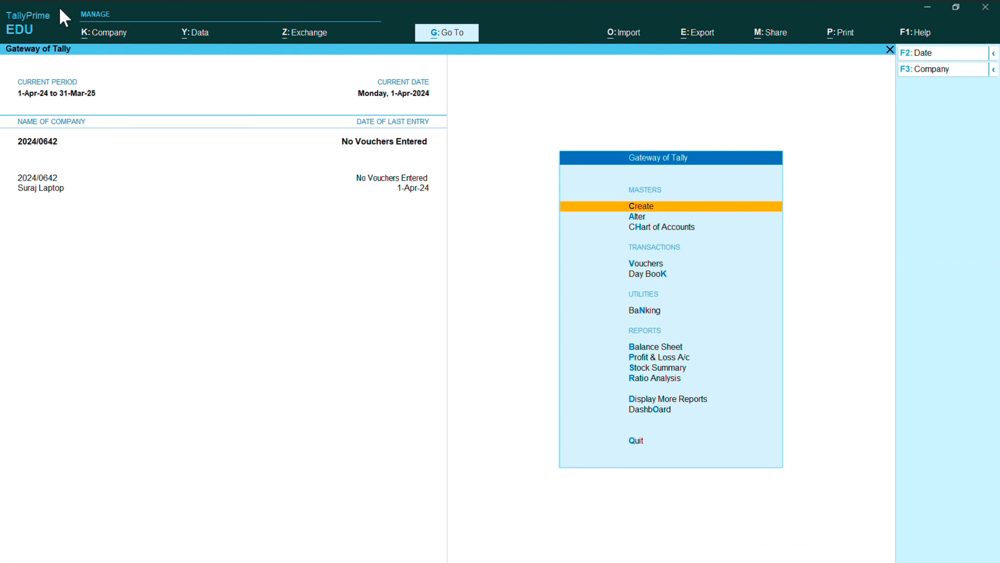
click(634, 218)
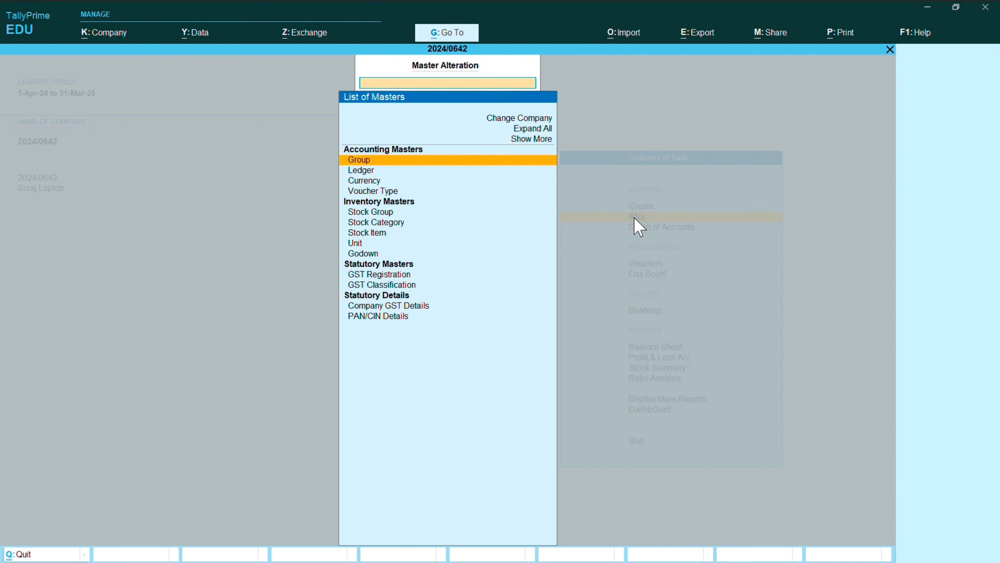
click(373, 171)
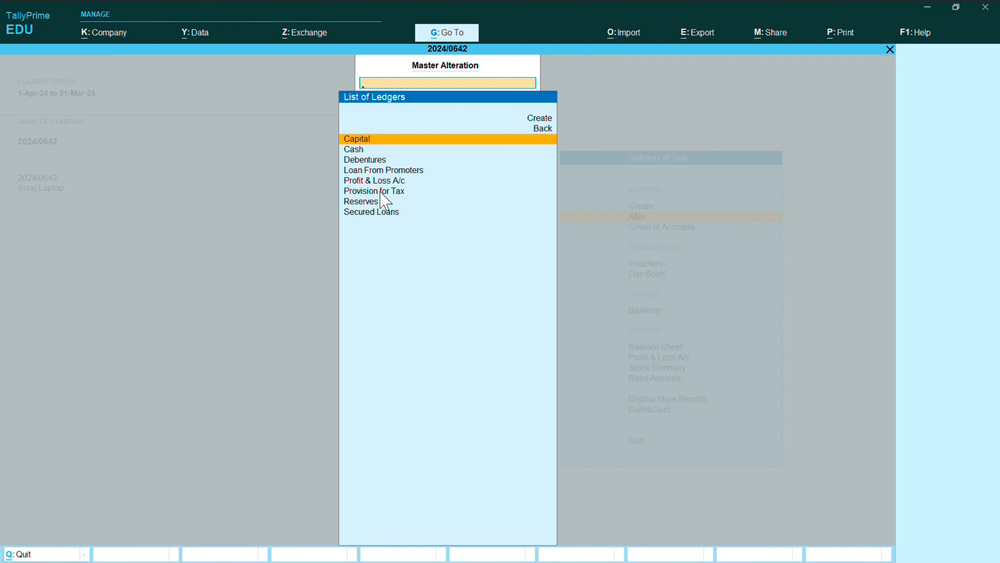
click(380, 192)
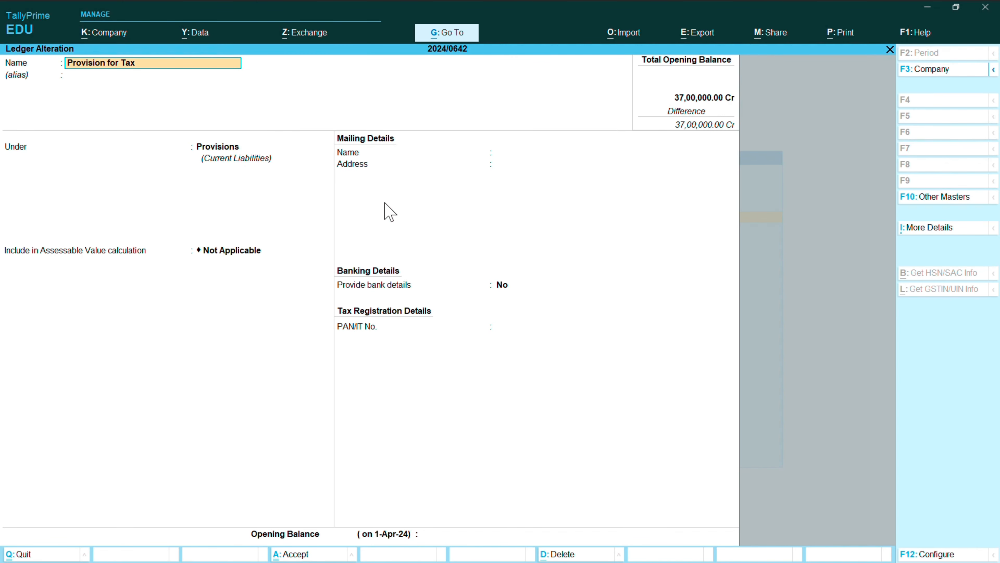
Set the Provision for Tax ledger's opening balance to 280000 and save the alteration
key(Return)
key(Return)
key(Return)
key(Return)
key(Escape)
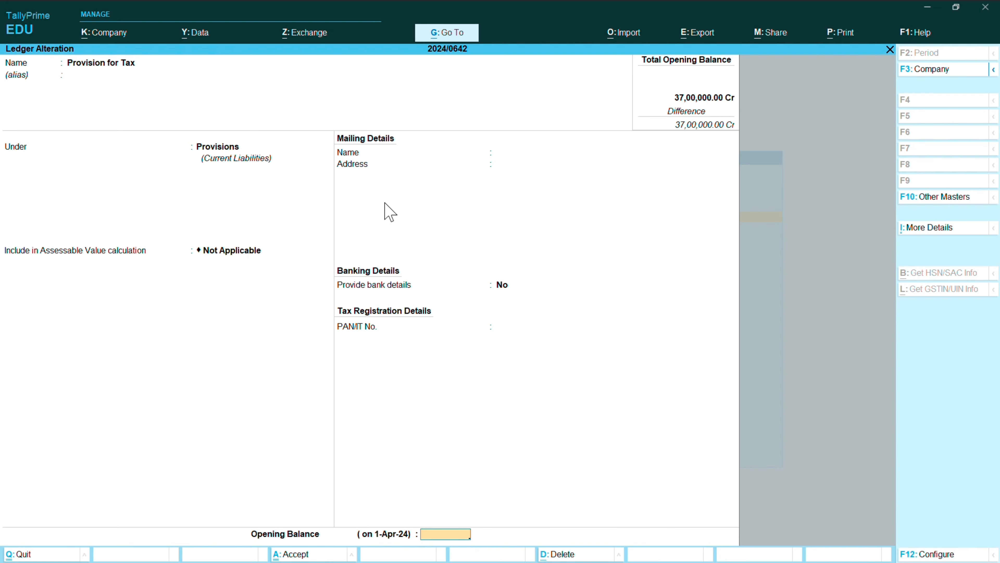
text(280000)
key(Return)
key(Return)
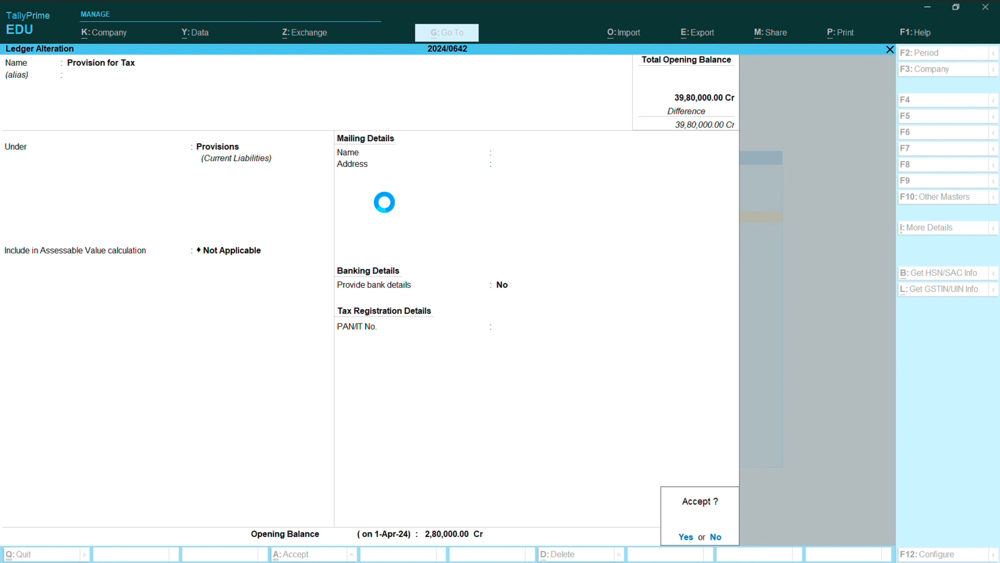
key(Escape)
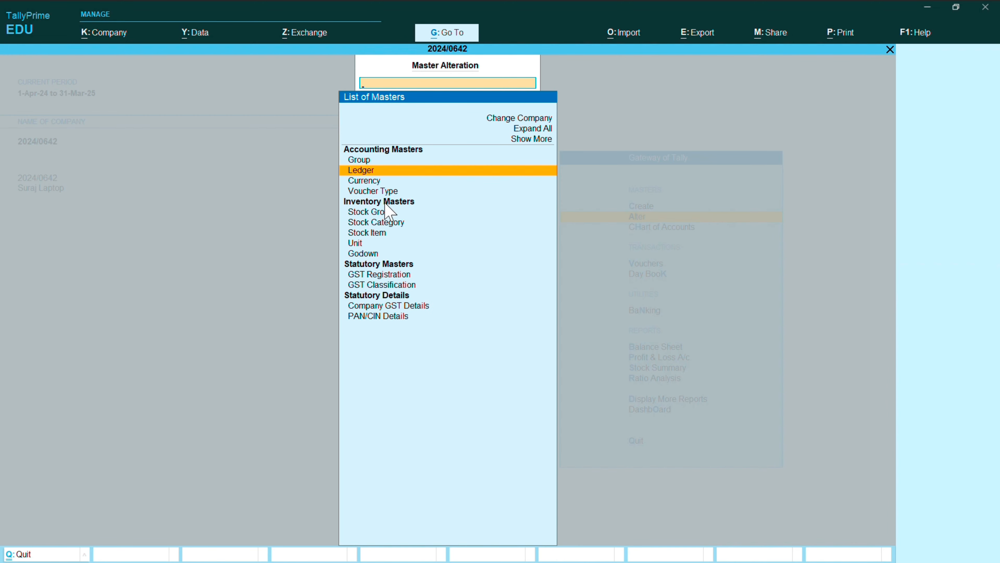
Return from master alteration to ledger creation and name the new ledger Bills Payable
key(Escape)
click(551, 193)
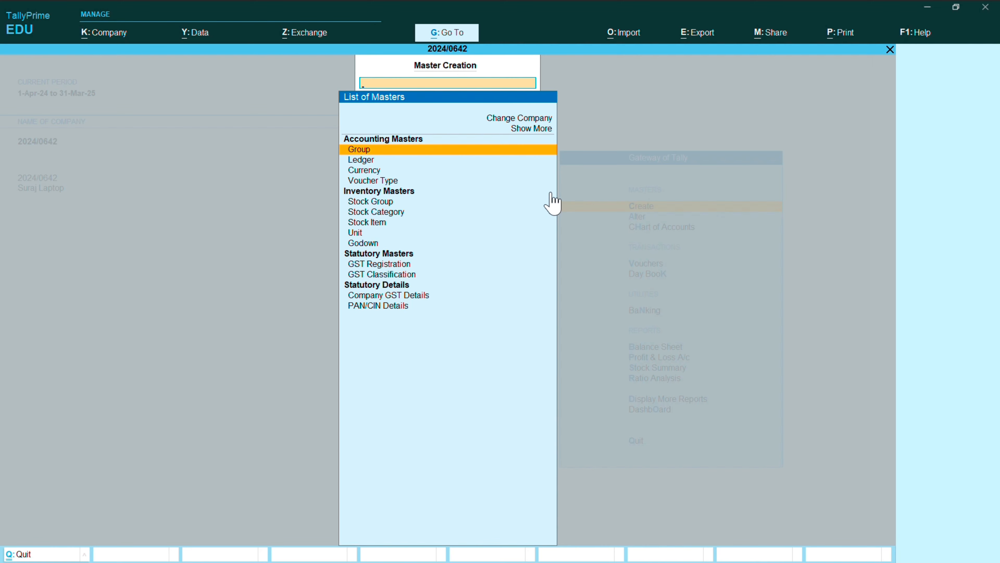
key(Down)
key(Down)
key(Down)
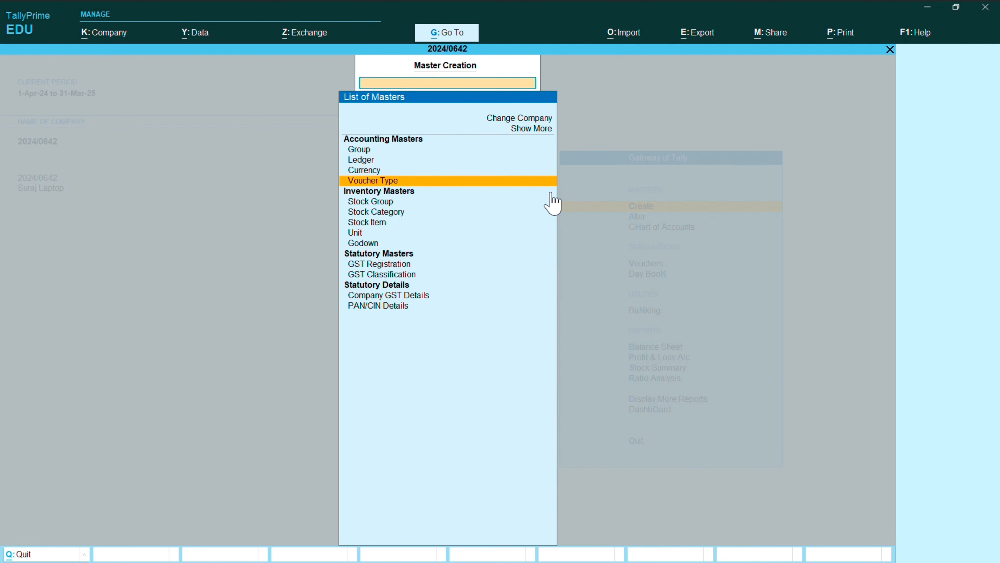
key(Up)
key(Up)
click(552, 194)
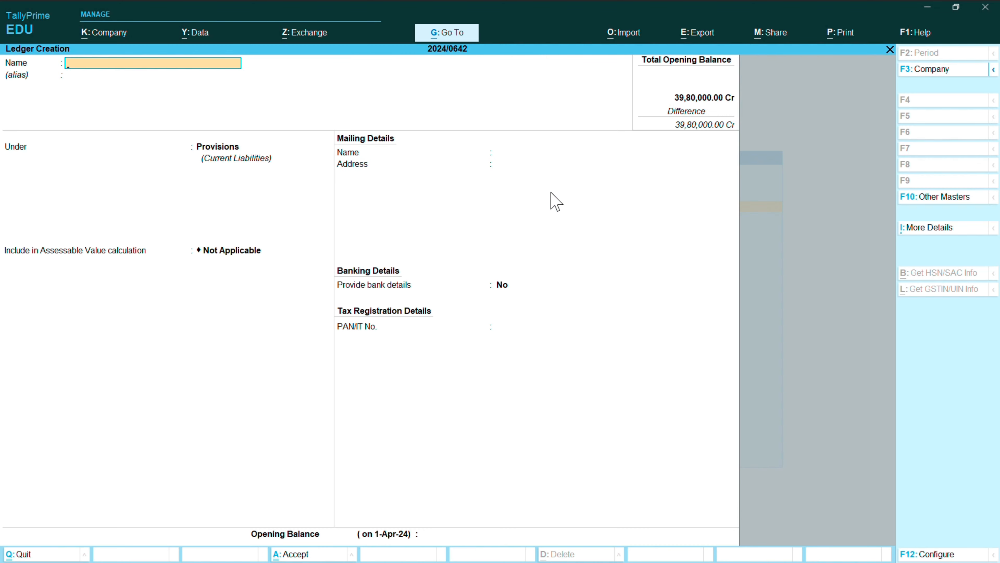
text(Bills Payable)
key(Return)
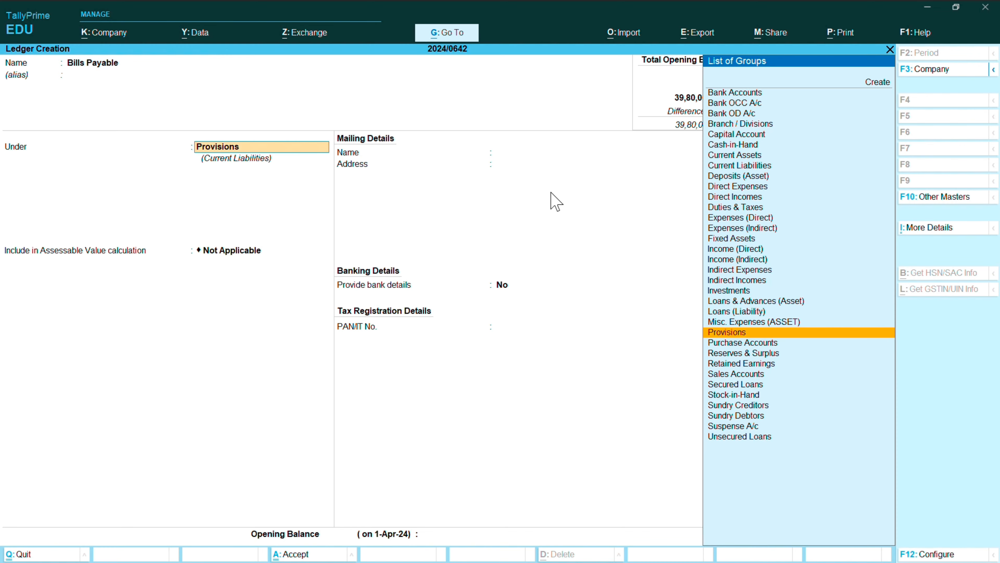
Place the Bills Payable ledger under the Current Liabilities group
key(Up)
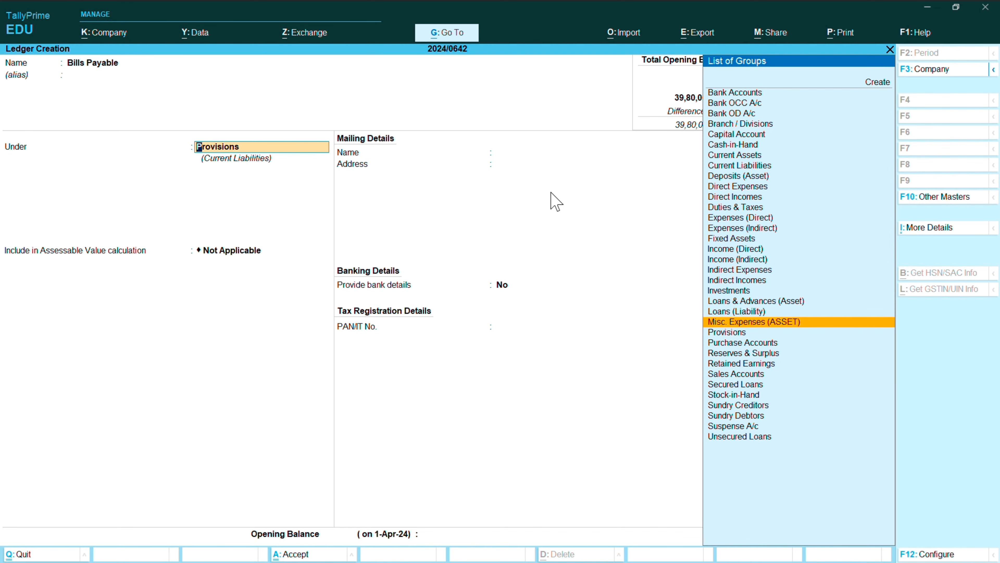
key(Up)
key(Up)
key(Up)
key(Up)
key(Up)
key(Up)
key(Up)
key(Up)
key(Up)
key(Up)
key(Up)
key(Up)
key(Up)
key(Up)
key(Up)
key(Up)
key(Down)
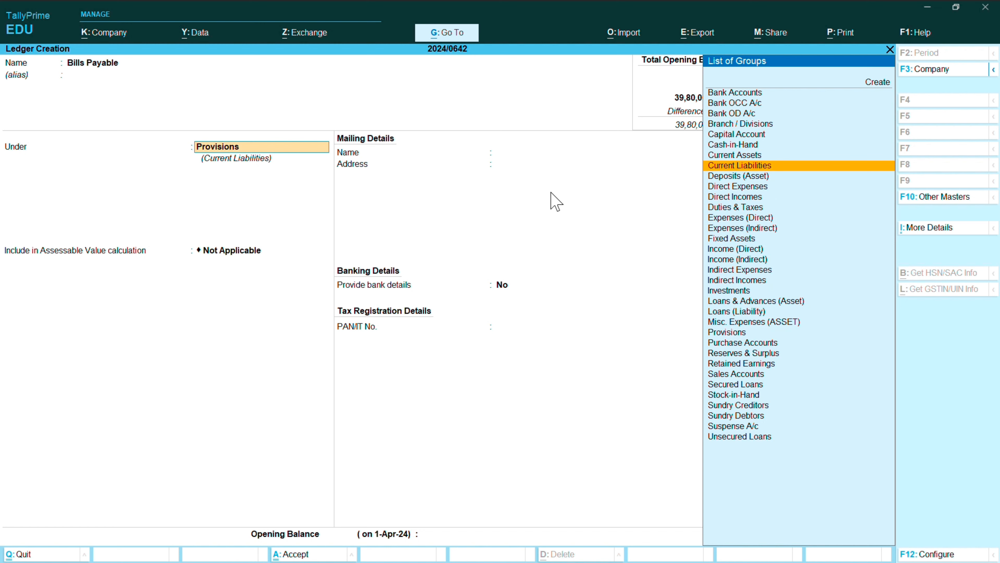
key(Return)
Keep the Bills Payable ledger's mailing, banking and tax defaults, set its opening balance to 70000 and save it
key(Return)
key(Return)
key(Return)
key(Return)
key(Return)
key(Return)
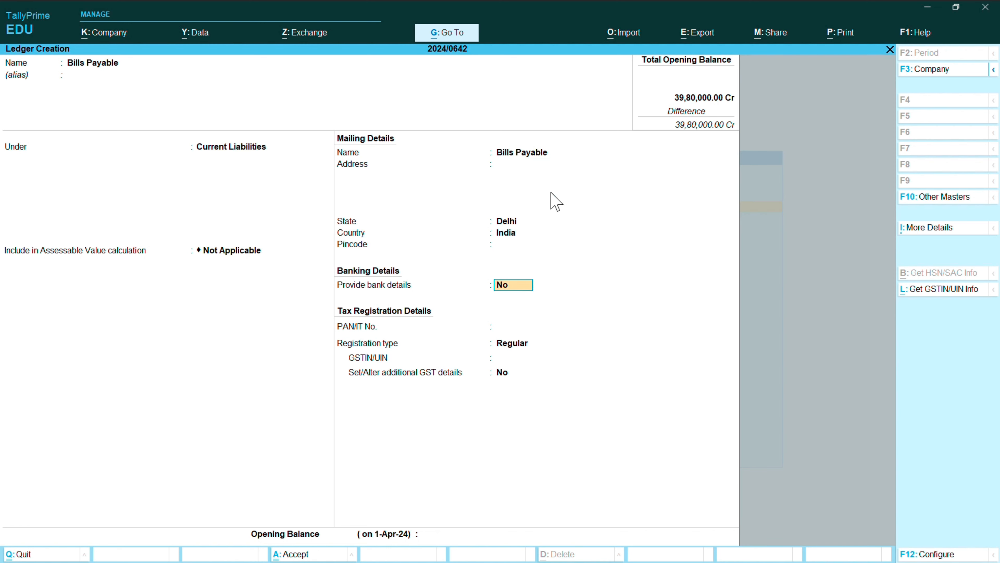
key(Return)
key(Return)
key(Return)
key(Return)
key(Return)
key(Return)
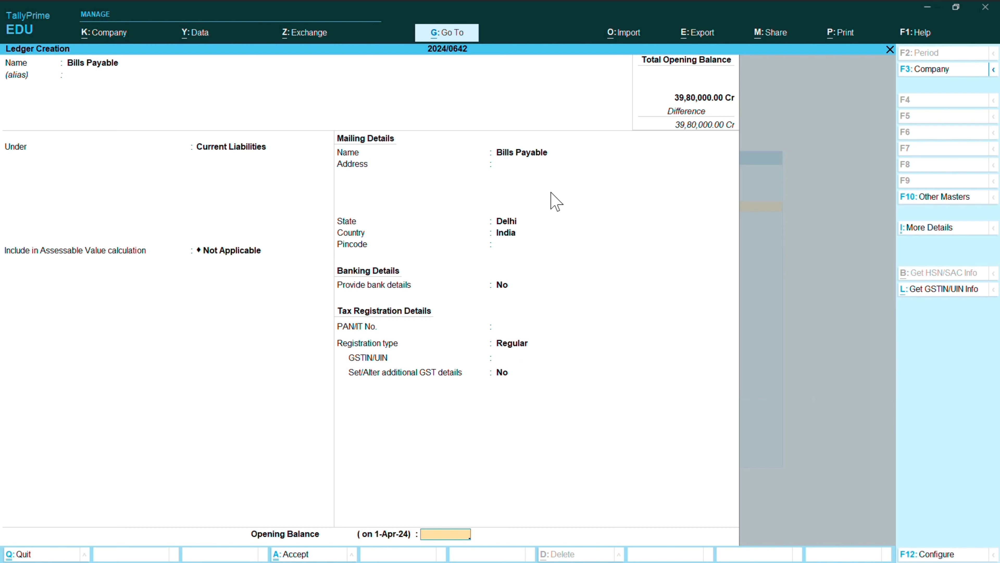
text(8)
key(BackSpace)
text(70000)
key(Return)
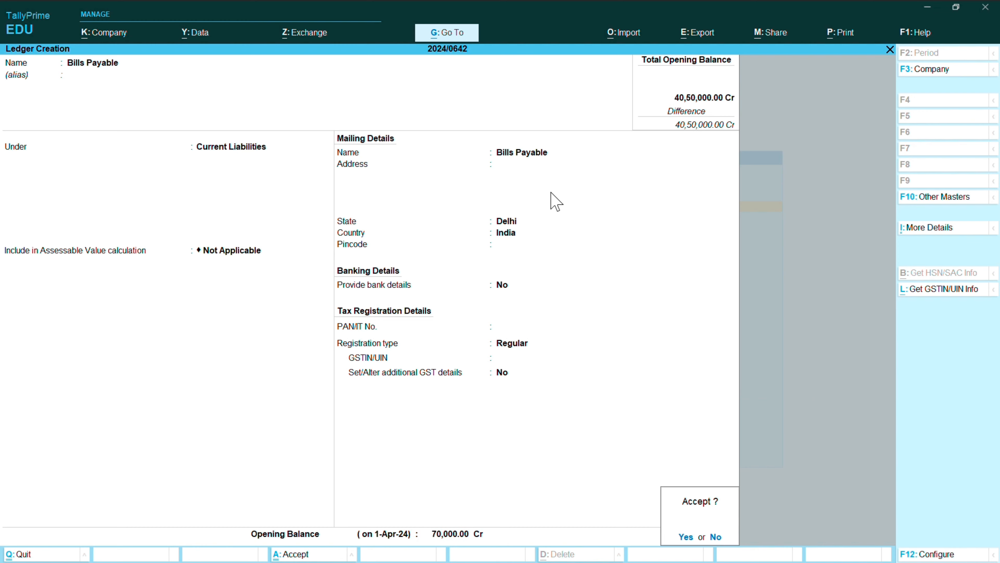
key(Return)
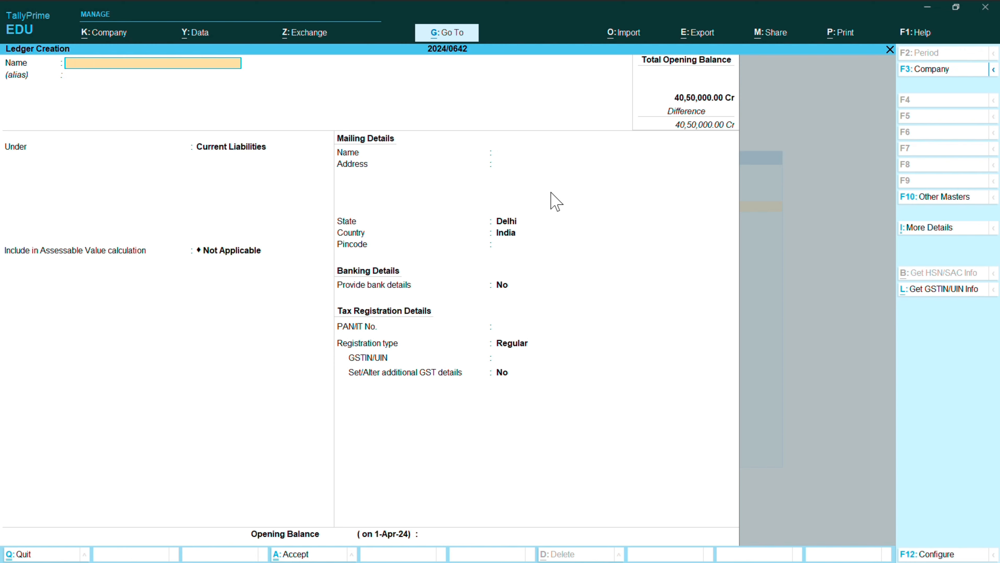
Name the next ledger Salaries O/S
text(Su)
key(BackSpace)
text(Salaries O/S)
key(Return)
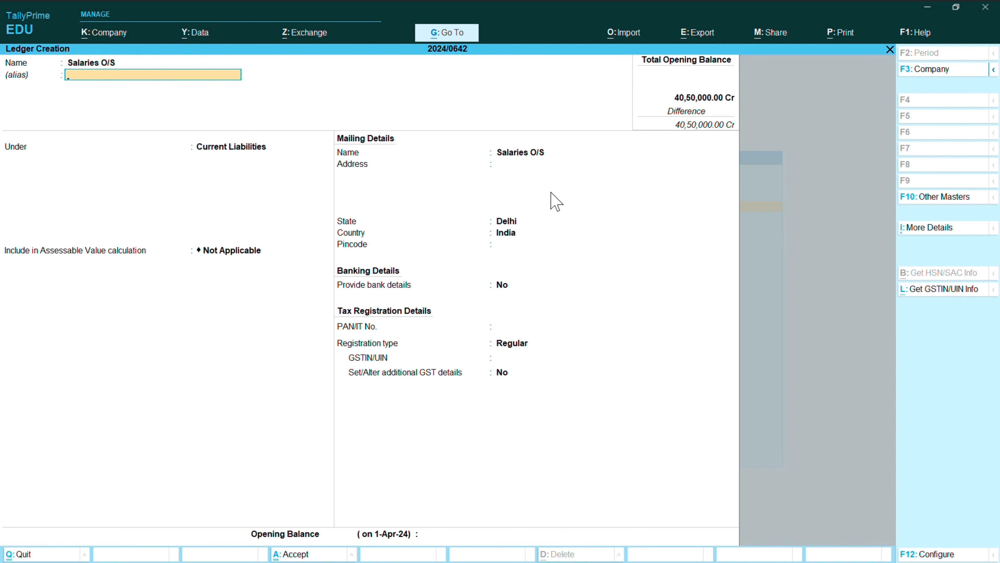
Keep the Salaries O/S ledger under Current Liabilities and accept its default mailing, banking and tax details
key(Return)
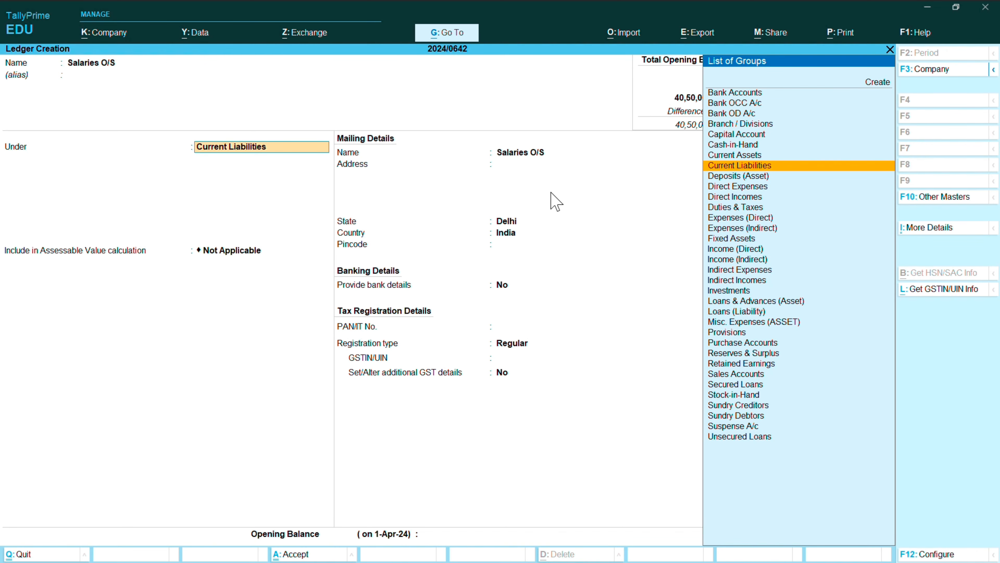
key(Return)
key(Return)
key(Return)
key(Return)
key(Return)
key(Return)
key(Return)
key(Return)
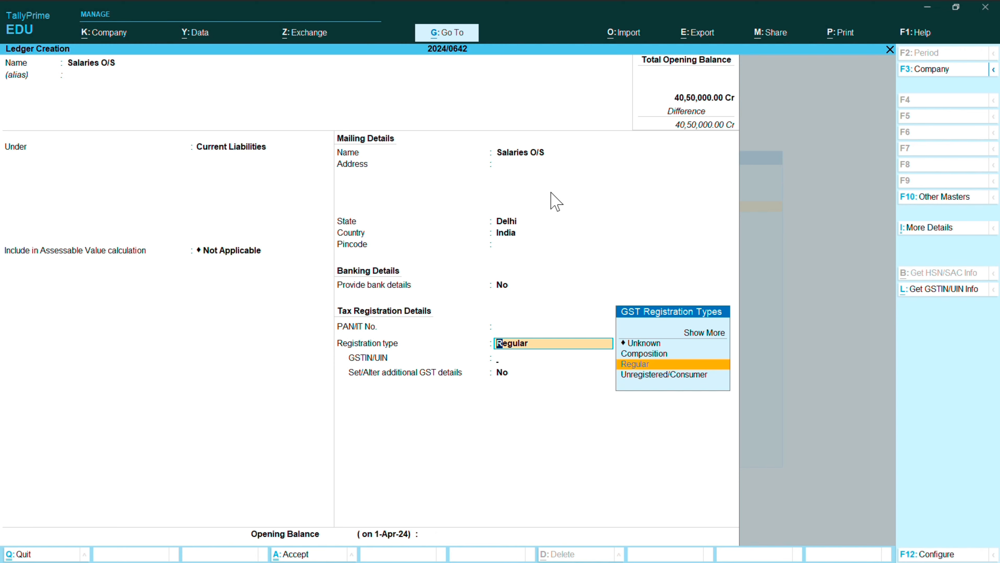
key(Return)
key(Return)
key(Return)
key(Return)
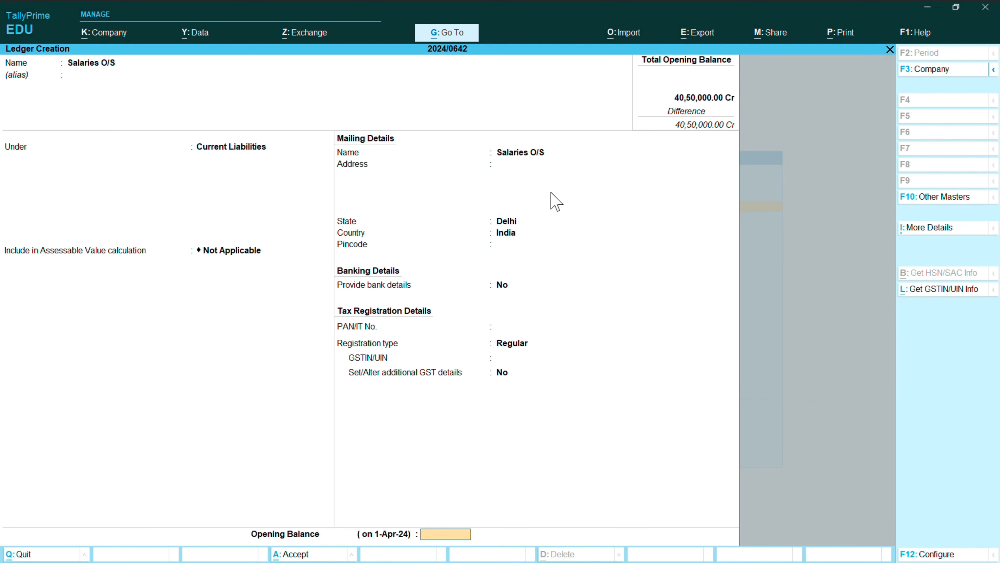
Set the Salaries O/S ledger's opening balance to 45,000 and save the ledger
text(45,)
text(000)
key(Return)
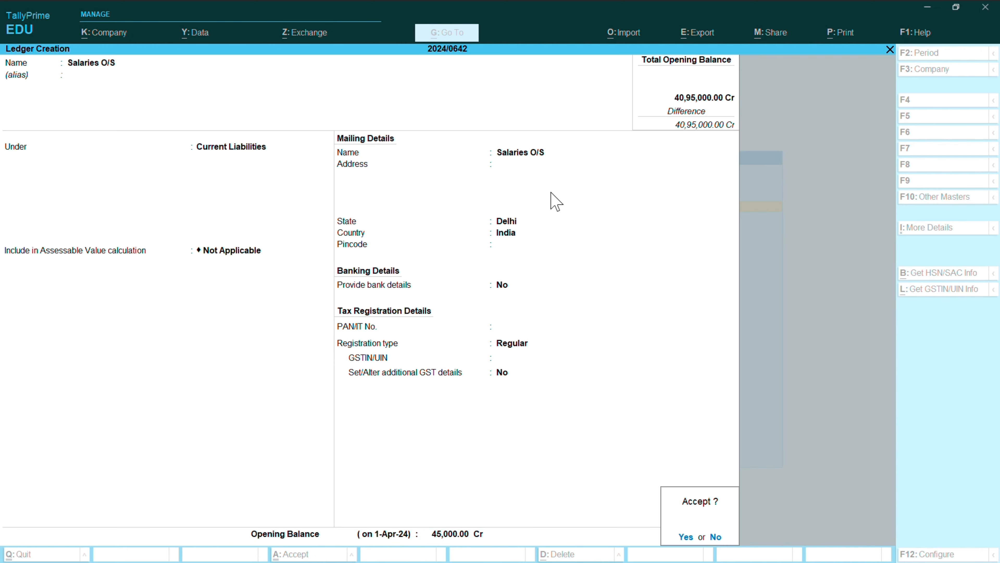
key(Return)
Name the next ledger Rent O/S and keep it under the Current Liabilities group
text(Re)
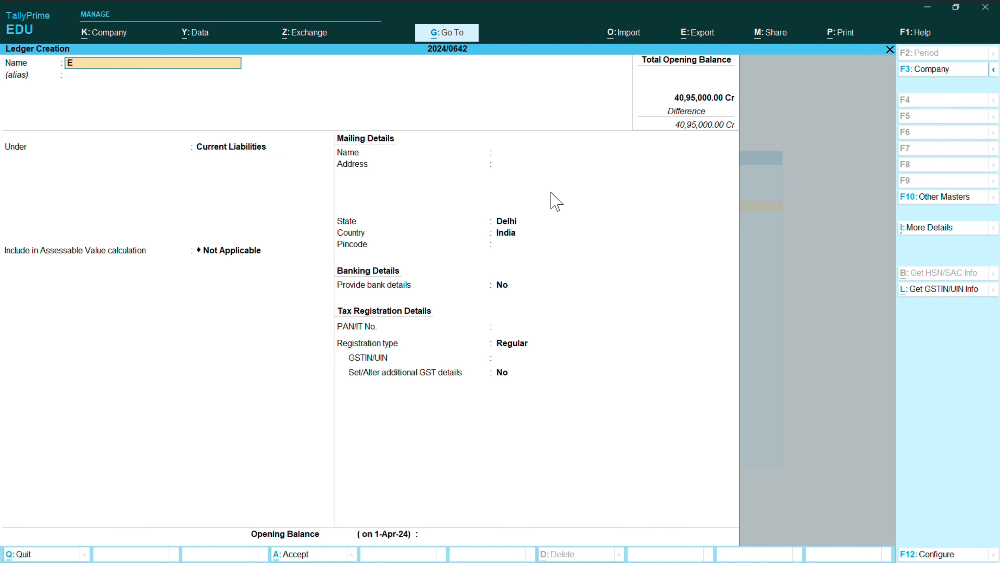
text(nt O/S)
key(Return)
key(Return)
key(Return)
Accept the default assessable value, mailing, banking and tax details for the Rent O/S ledger
key(Return)
key(Return)
key(Return)
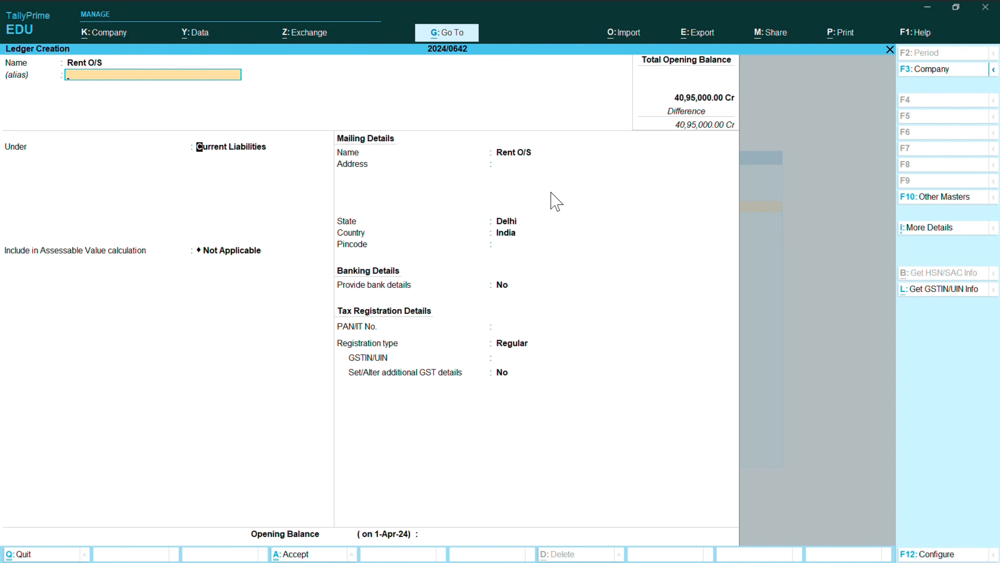
key(Return)
key(Return)
key(Return)
key(Return)
key(Return)
key(Return)
key(Return)
key(Return)
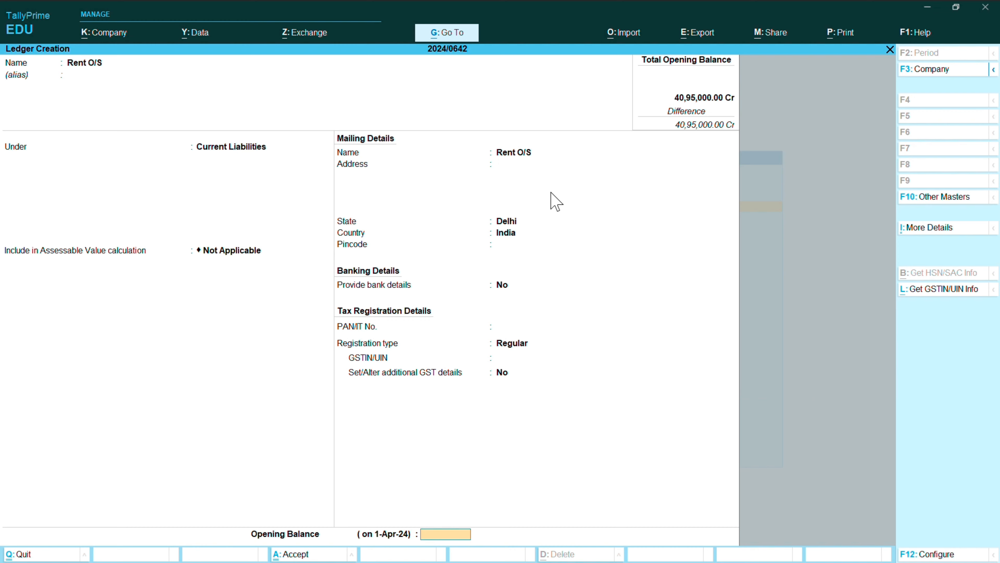
Set the Rent O/S ledger's opening balance to 15000 and save the ledger
text(15000)
key(Return)
key(Return)
key(Return)
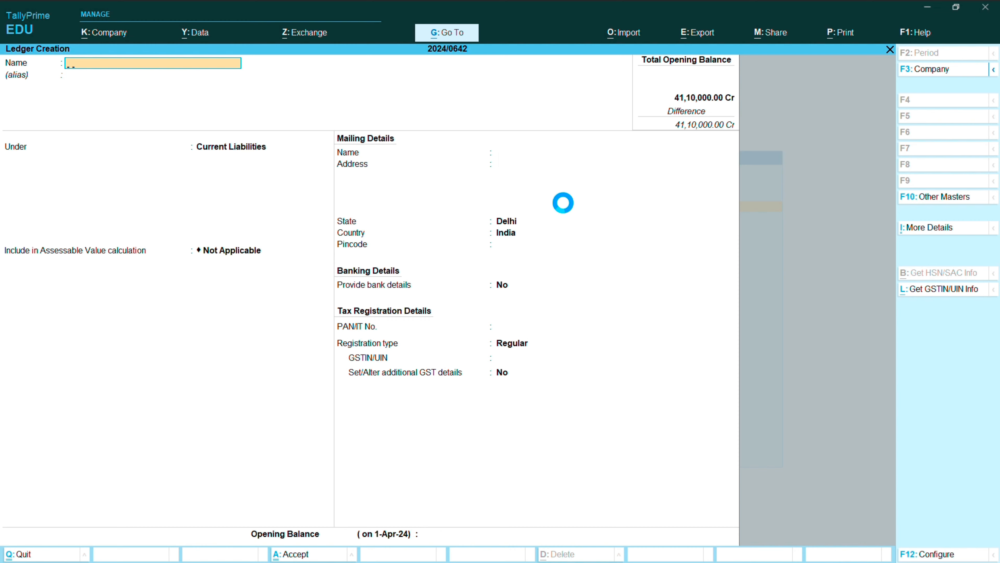
Name the next ledger Land & Buildings and place it under the Fixed Assets group
text(Land & Bu)
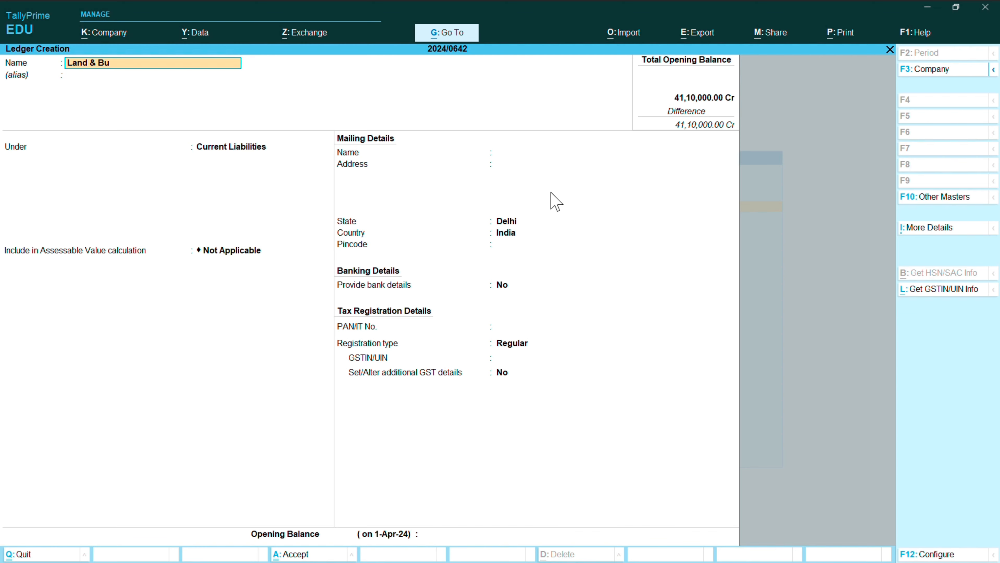
text(ildings)
key(Return)
key(Return)
key(Up)
key(Up)
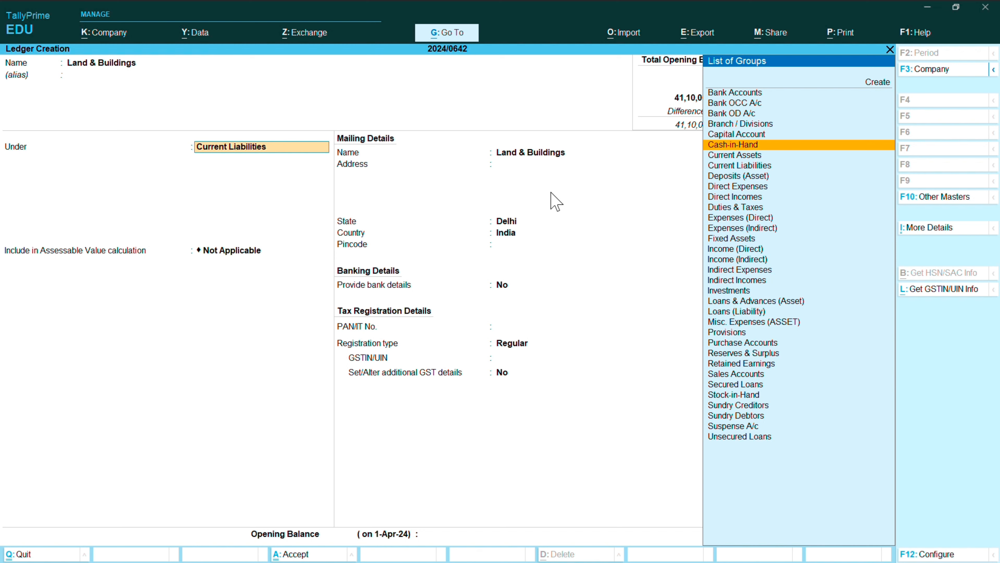
key(Down)
key(Down)
key(Down)
key(Down)
key(Down)
key(Down)
key(Down)
key(Down)
key(Down)
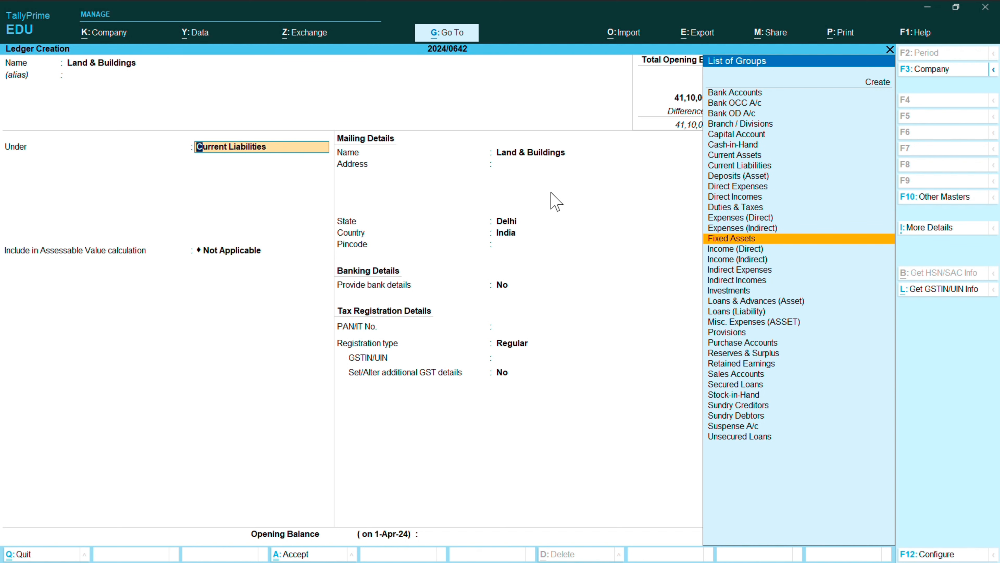
key(Return)
Accept the default statutory, GST, mailing, banking and tax details for the Land & Buildings ledger
key(Return)
key(Return)
key(Return)
key(Return)
key(Return)
key(Return)
key(Return)
key(Return)
key(Return)
key(Return)
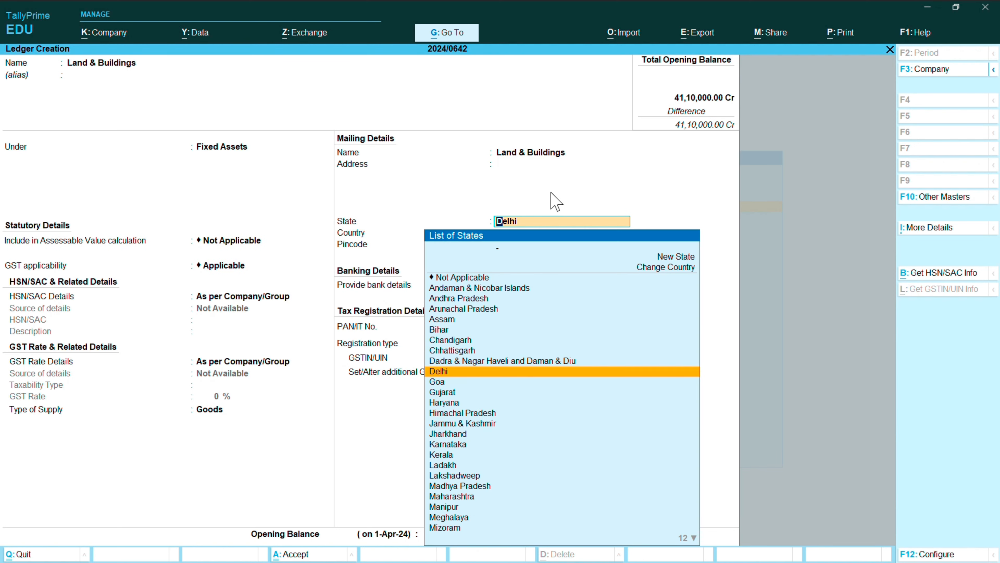
Set the Land & Buildings ledger's opening balance to 950000 and save the ledger
key(Escape)
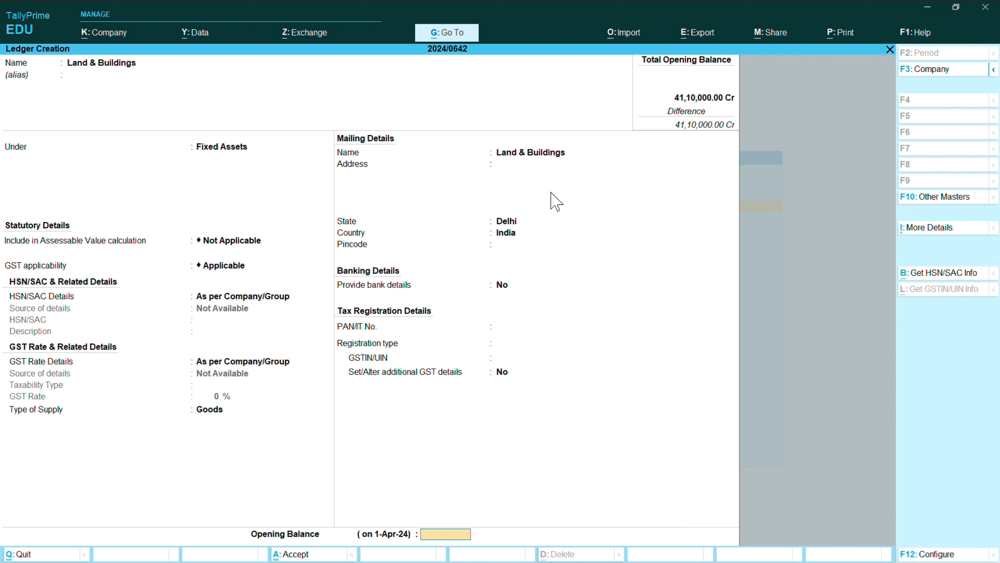
text(950000)
key(Return)
key(Return)
key(Return)
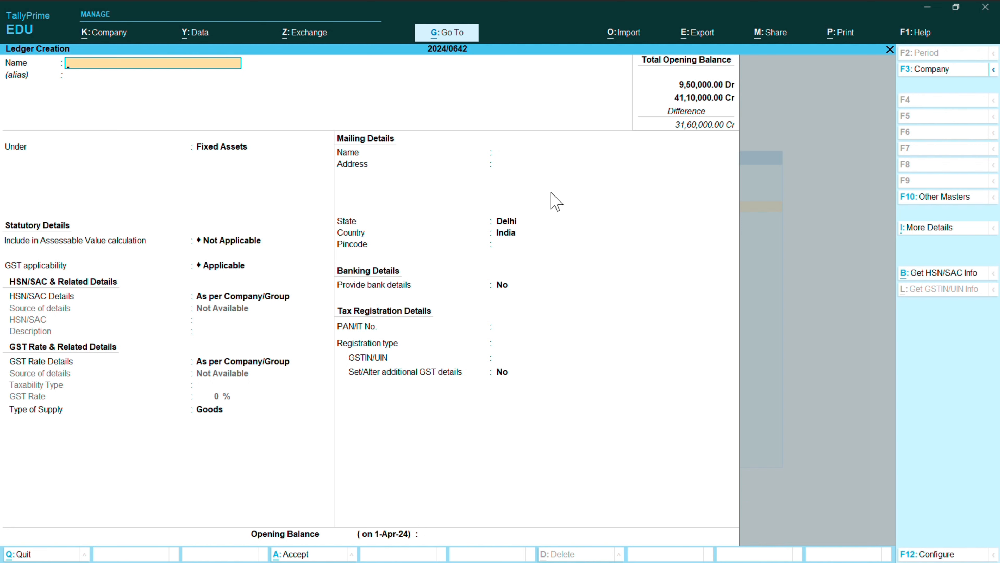
Name the next ledger Furniture and keep it under the Fixed Assets group
text(Furniture)
key(Return)
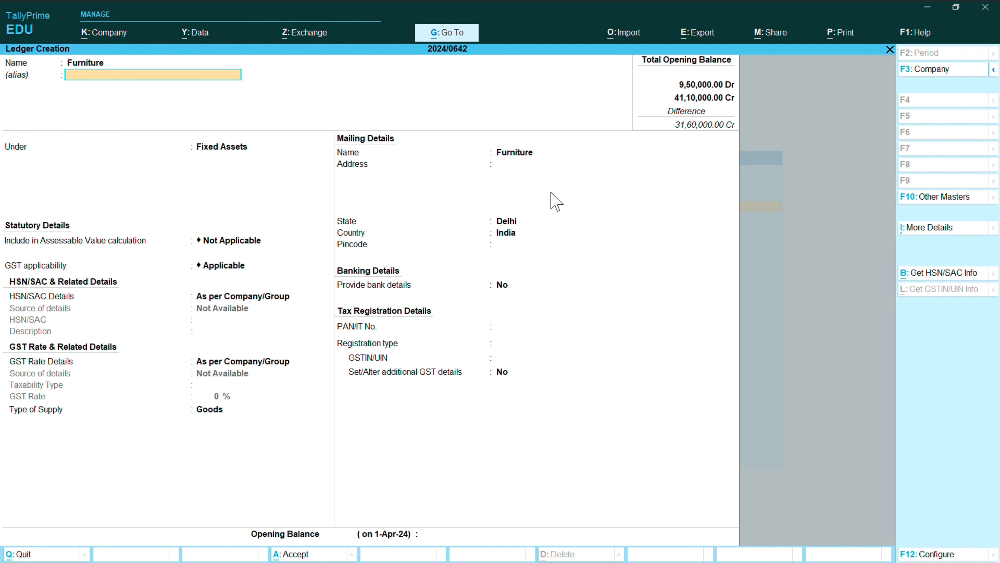
key(Return)
key(Return)
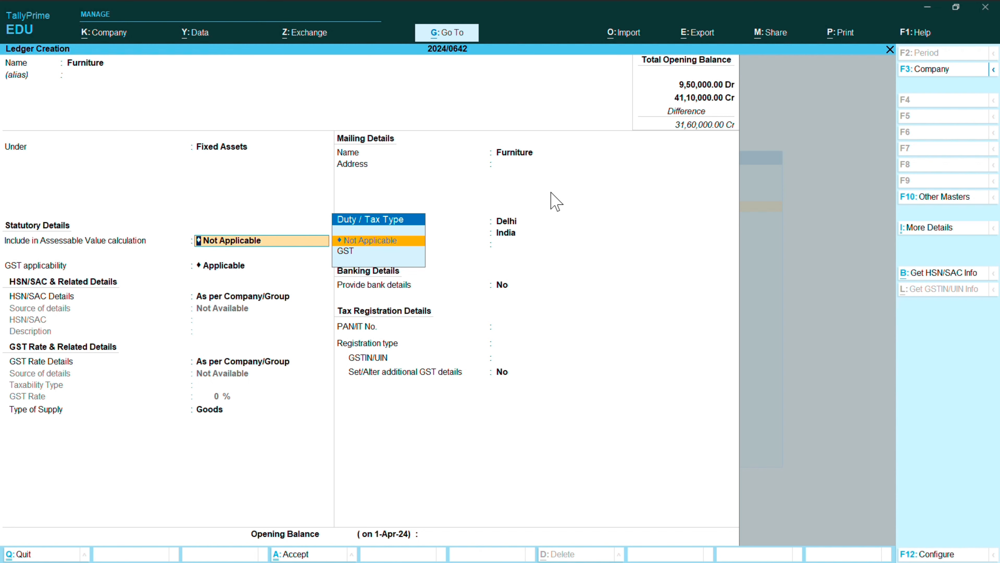
Accept the default statutory, GST, mailing, banking and tax details for the Furniture ledger
key(Return)
key(Return)
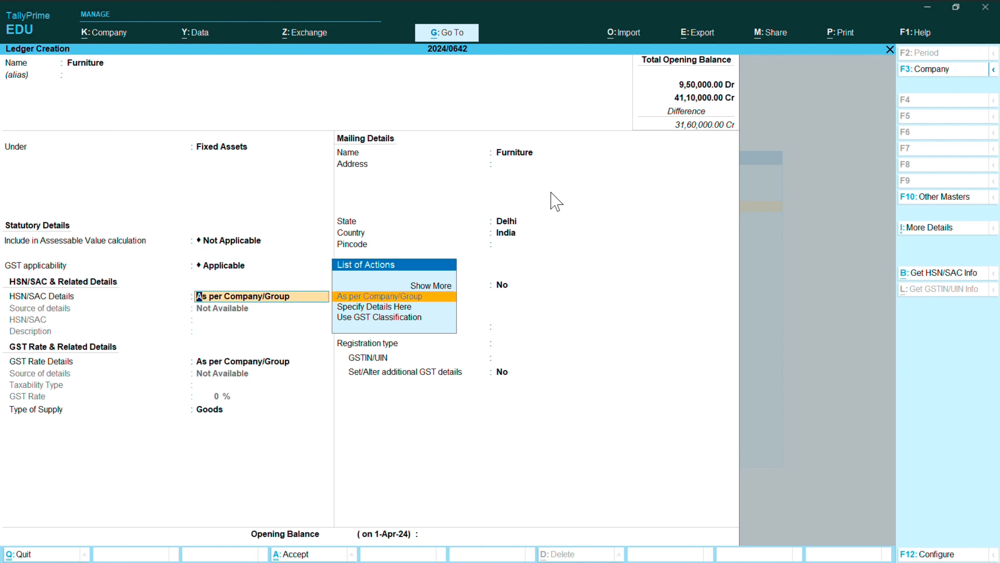
key(Return)
key(Return)
key(Return)
key(Return)
key(Return)
key(Return)
key(Return)
key(Return)
key(Return)
key(Return)
key(Return)
key(Return)
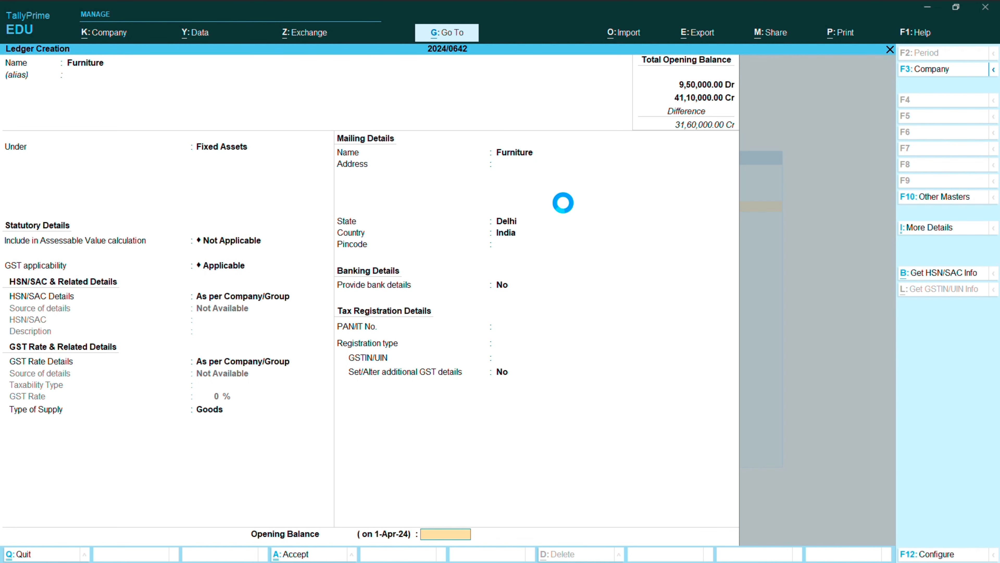
Set the Furniture ledger's opening balance to 120000 and save the ledger
key(Escape)
text(120000)
key(Return)
key(Return)
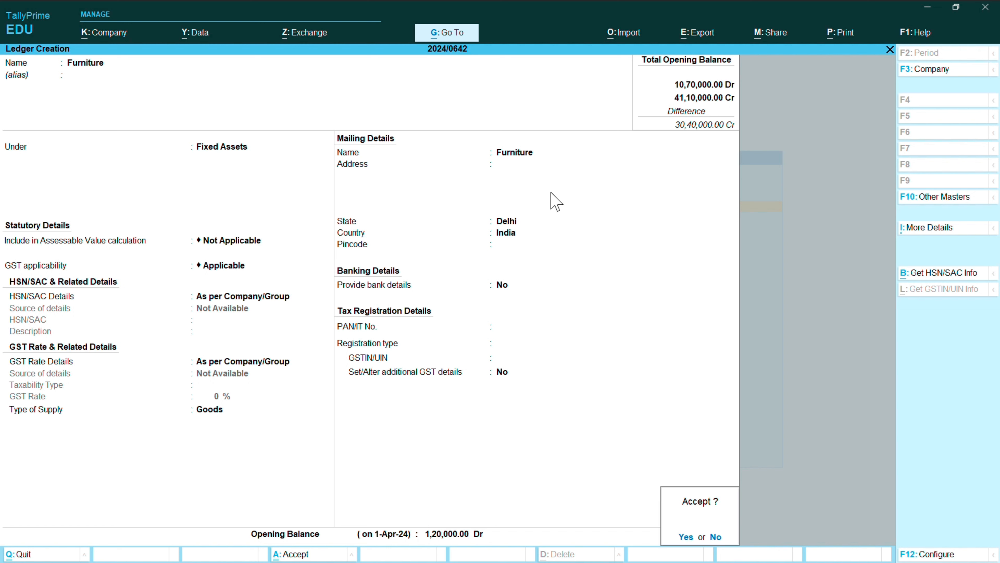
key(Return)
Name the next ledger Plant & Machinery and keep it under the Fixed Assets group
text(Pl)
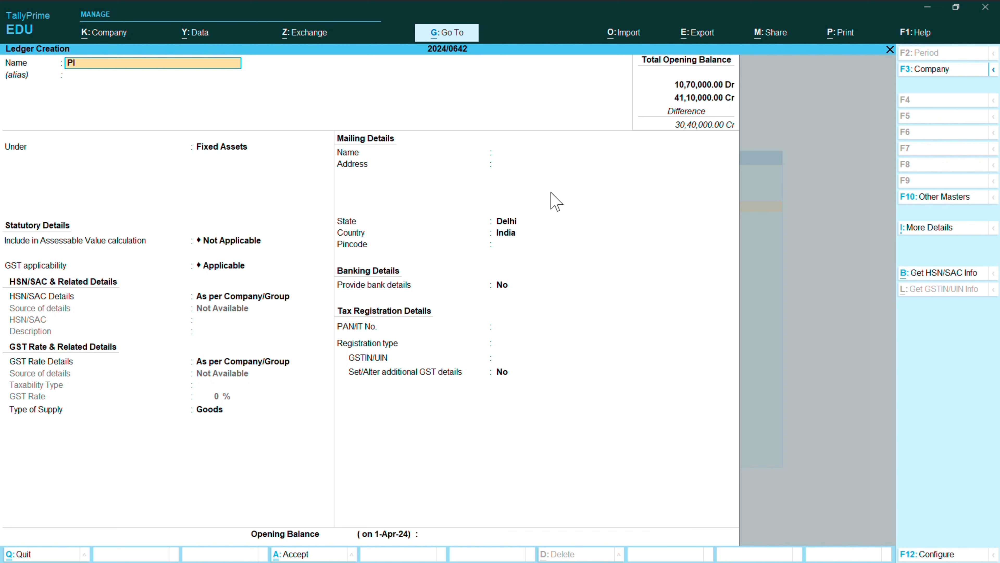
text(ant & Machinery)
key(Return)
key(Return)
key(Return)
Accept the default statutory, GST, mailing, banking and tax details for the Plant & Machinery ledger
key(Return)
key(Return)
key(Return)
key(Return)
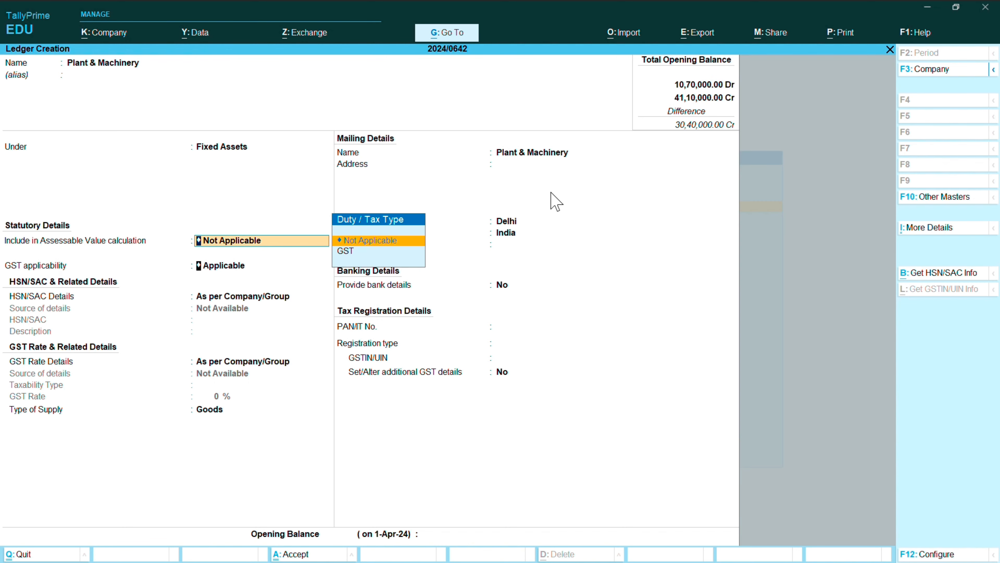
key(Return)
key(Return)
key(Return)
key(Return)
key(Return)
key(Return)
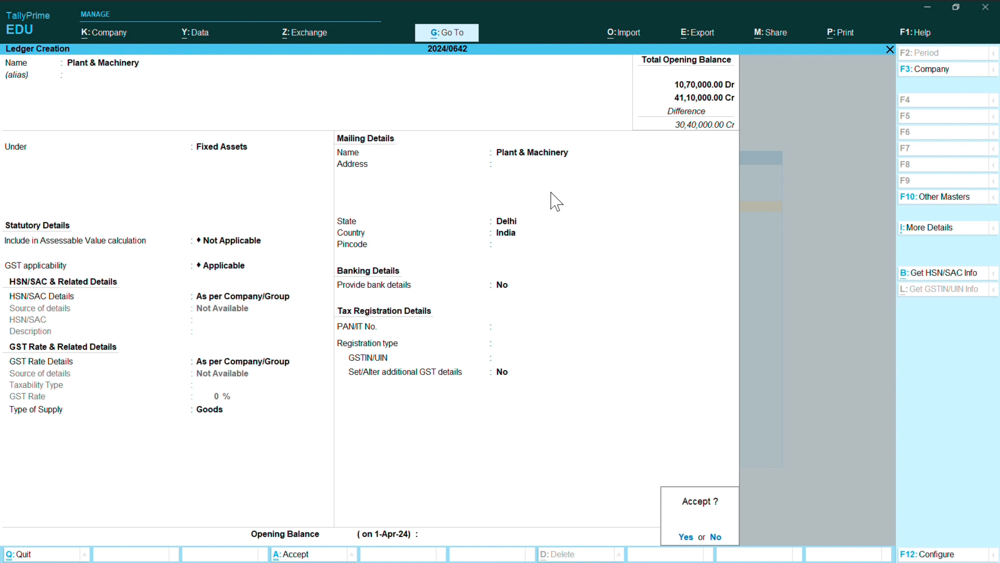
Set the Plant & Machinery ledger's opening balance to 230000 and save the ledger
key(Escape)
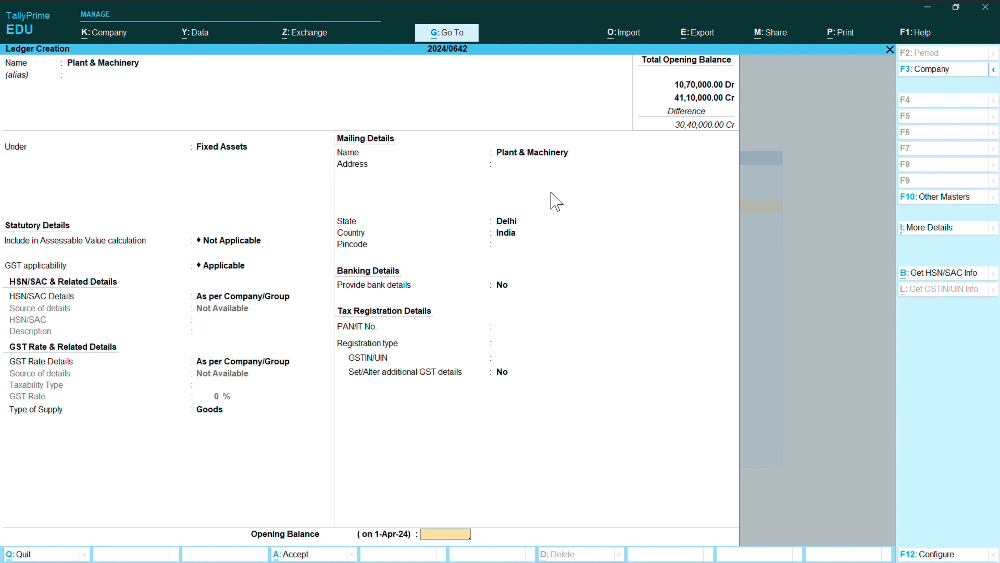
text(230000)
key(Return)
key(Return)
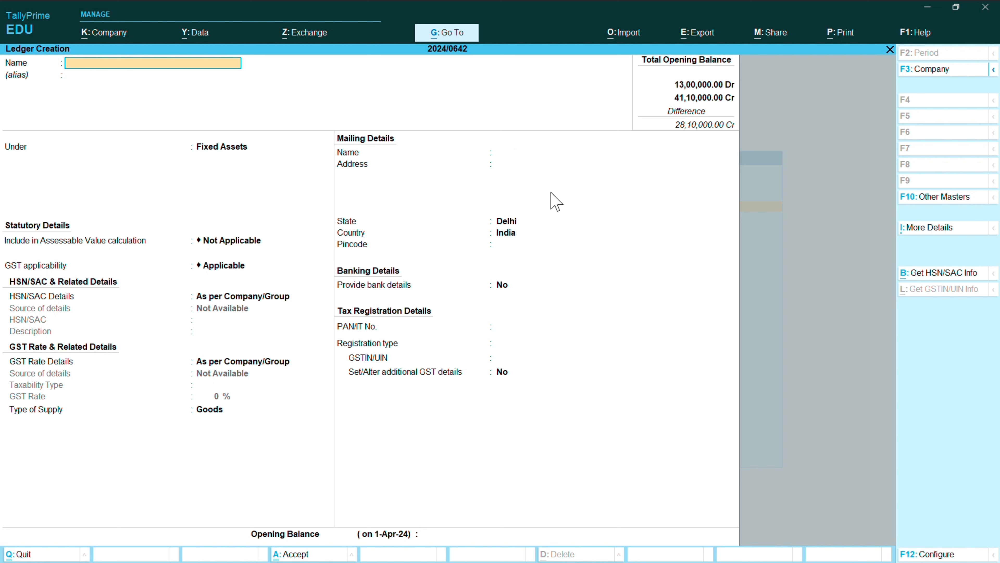
Name the next ledger Investment and place it under the Investments group
text(Investment)
key(Return)
key(Return)
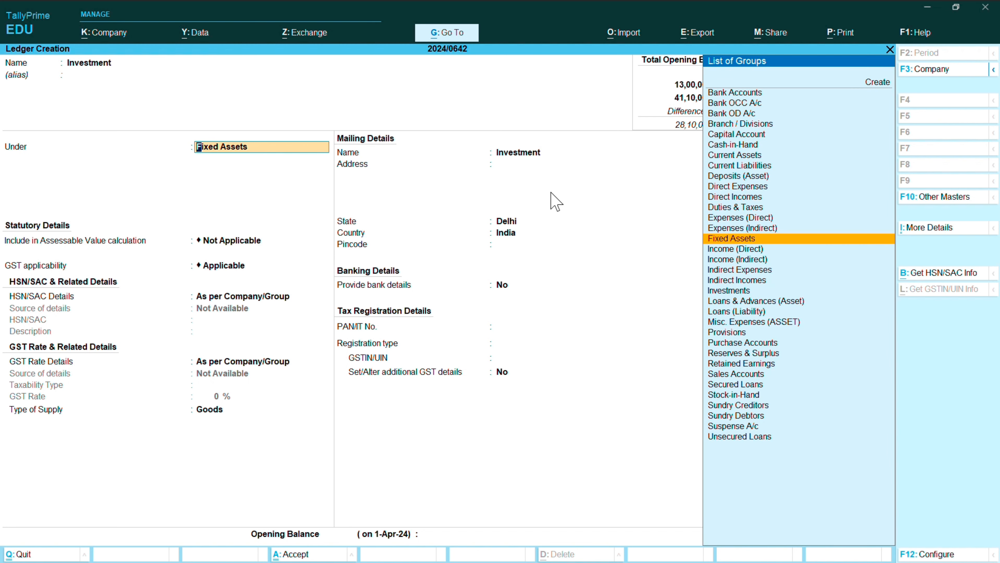
key(Up)
key(Up)
key(Down)
key(Down)
key(Down)
key(Down)
key(Down)
key(Down)
key(Down)
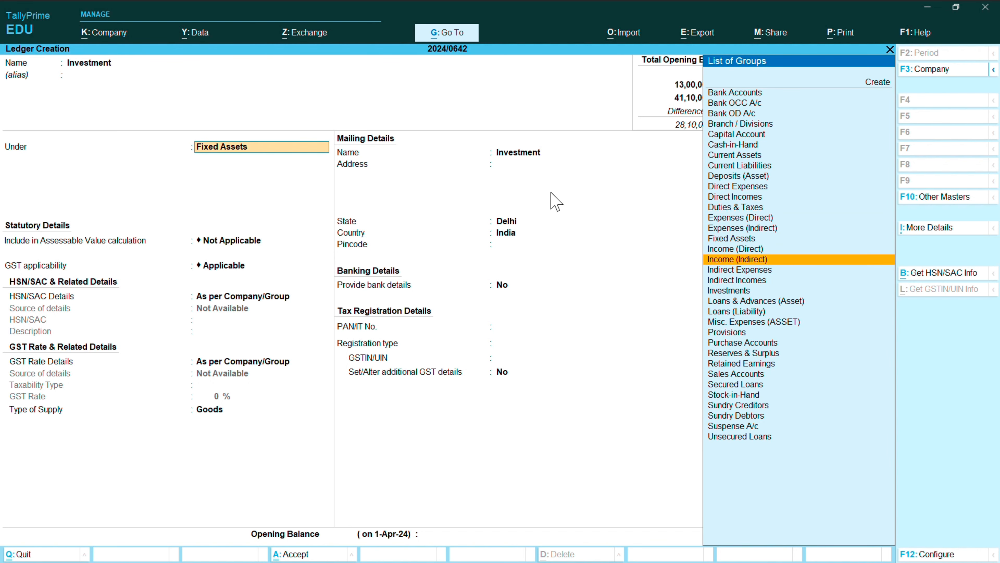
key(Return)
Accept the default assessable value, mailing, banking and PAN details for the Investment ledger
key(Return)
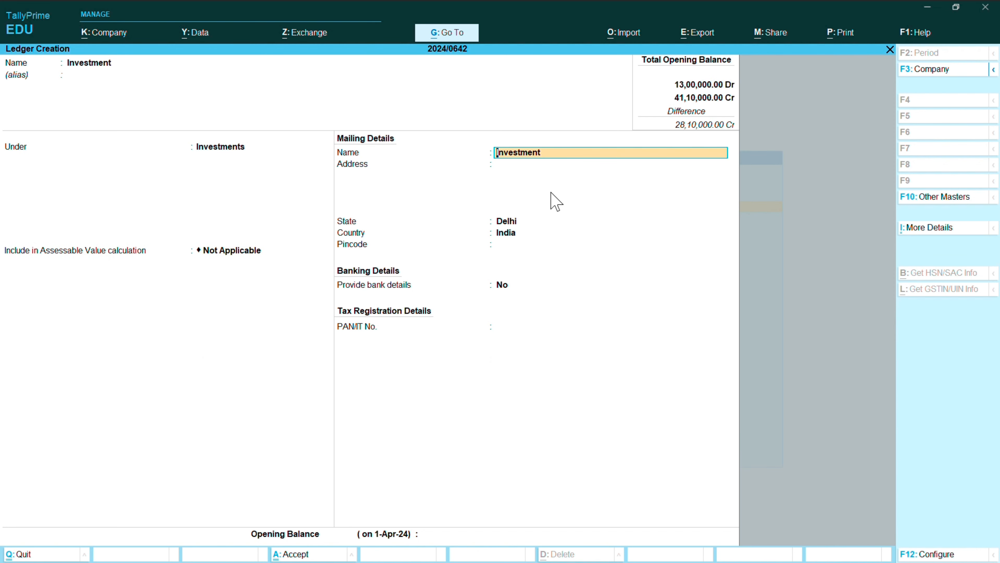
key(Return)
key(Return)
key(Return)
key(Return)
key(Return)
key(Return)
key(Return)
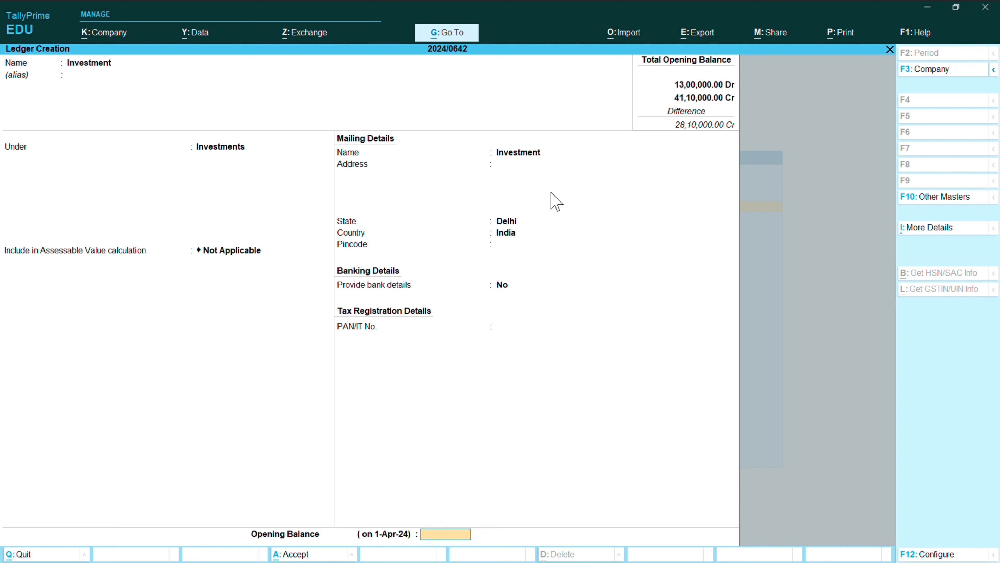
Set the Investment ledger's opening balance to 85000 and save the ledger
text(85000)
key(Return)
key(Return)
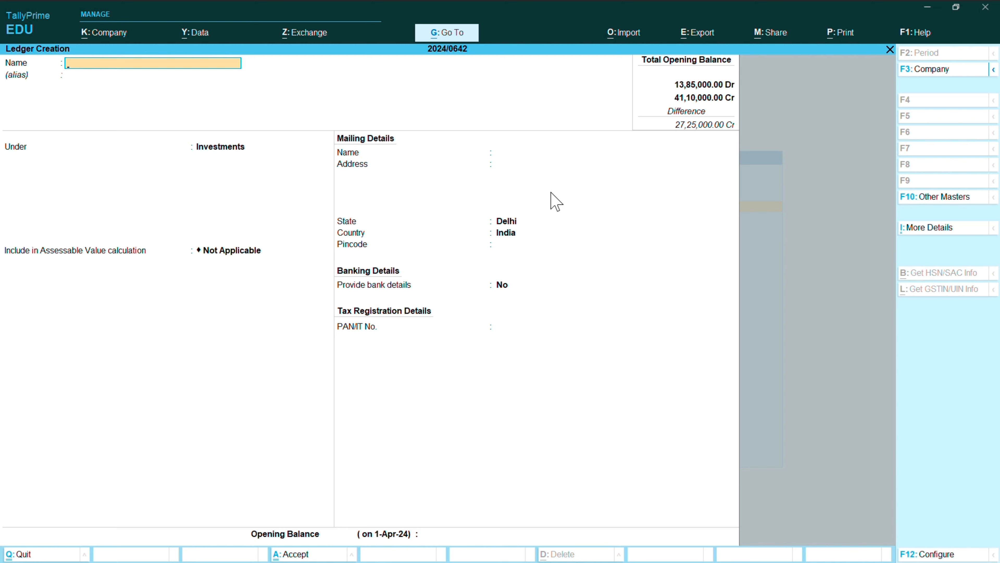
Name the next ledger Bills Receivables and place it under the Current Assets group
text(Bills Receivables)
key(Return)
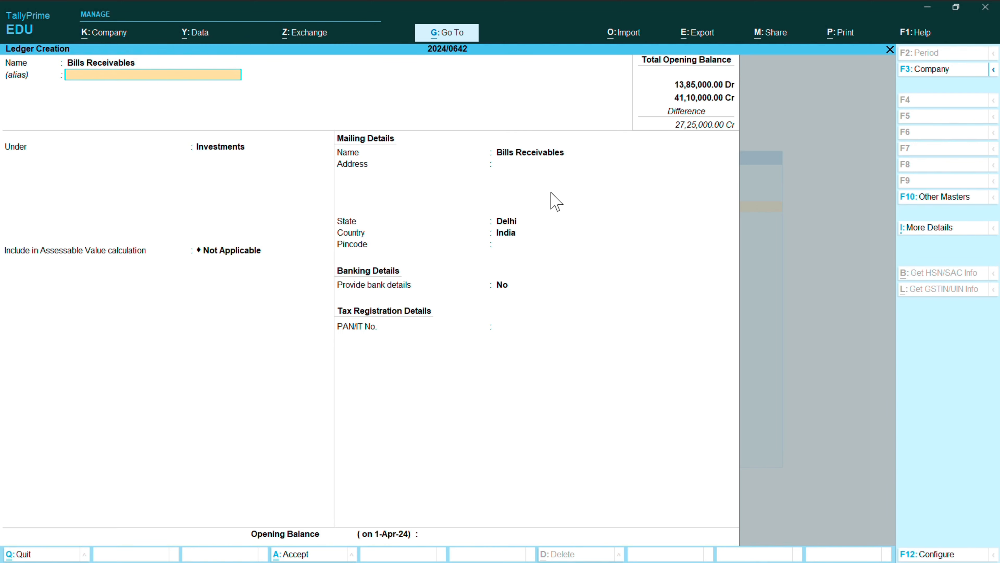
key(Return)
key(Up)
key(Up)
key(Up)
key(Up)
key(Up)
key(Up)
key(Up)
key(Up)
key(Up)
key(Up)
key(Up)
key(Up)
key(Up)
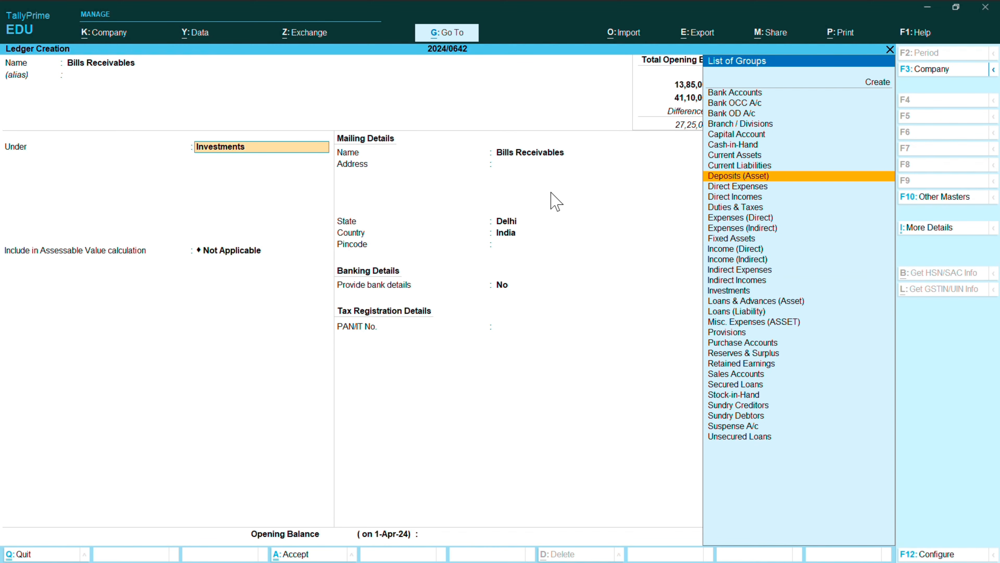
key(Return)
Accept the default assessable value, mailing, banking and tax registration details for the Bills Receivables ledger
key(Return)
key(Return)
key(Return)
key(Return)
key(Return)
key(Return)
key(Return)
key(Return)
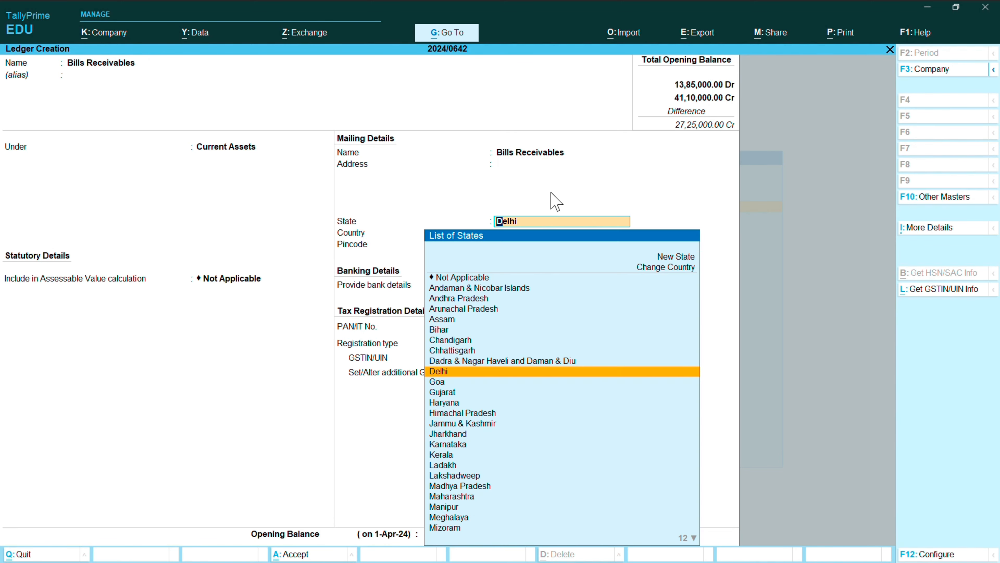
key(Return)
key(Return)
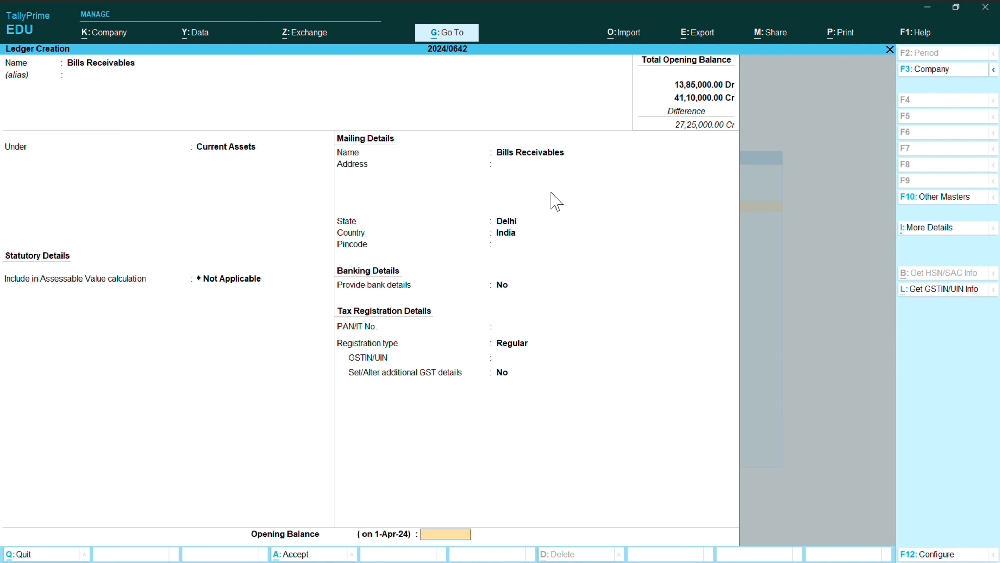
Set the Bills Receivables ledger's opening balance to 100000 and save the ledger
text(100000)
key(Return)
key(Return)
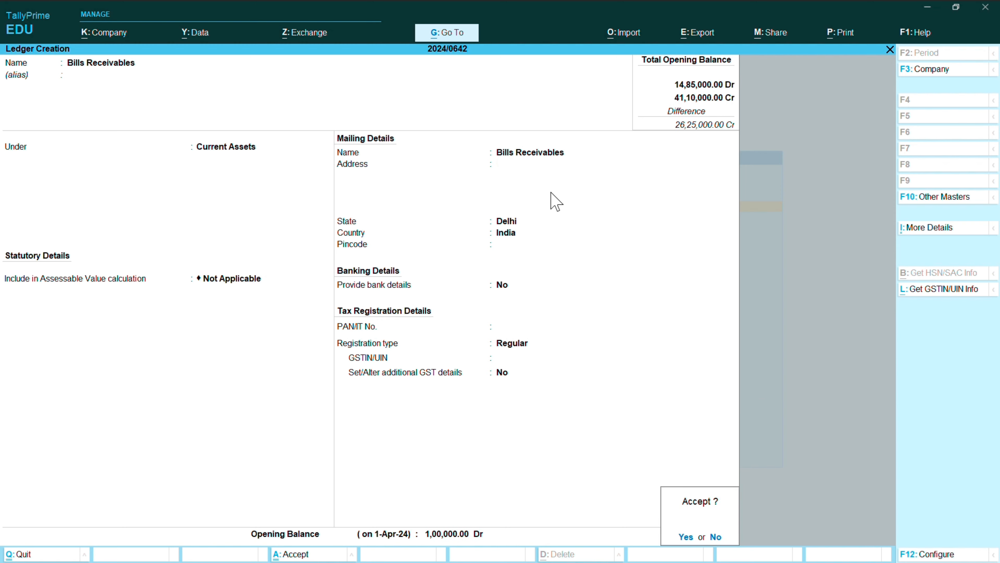
key(Return)
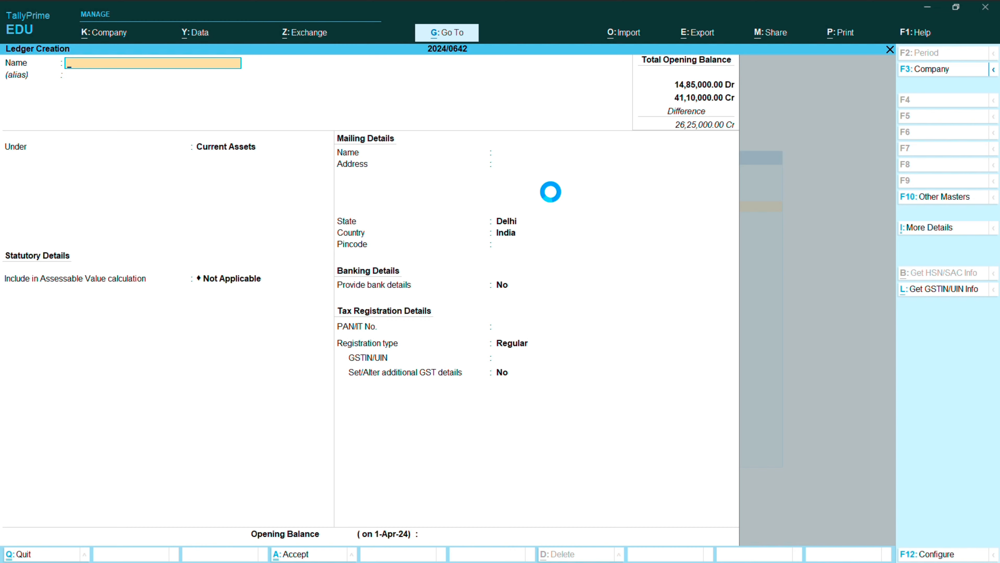
Name the next ledger ICICI Bank
text(ICIC)
text(B)
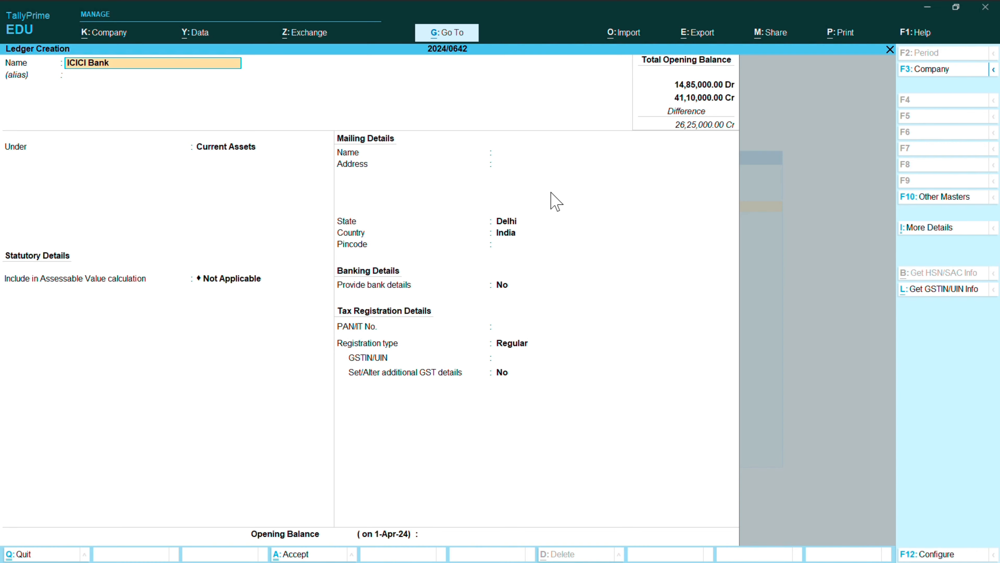
text(ank)
key(Return)
key(Return)
key(Return)
key(Return)
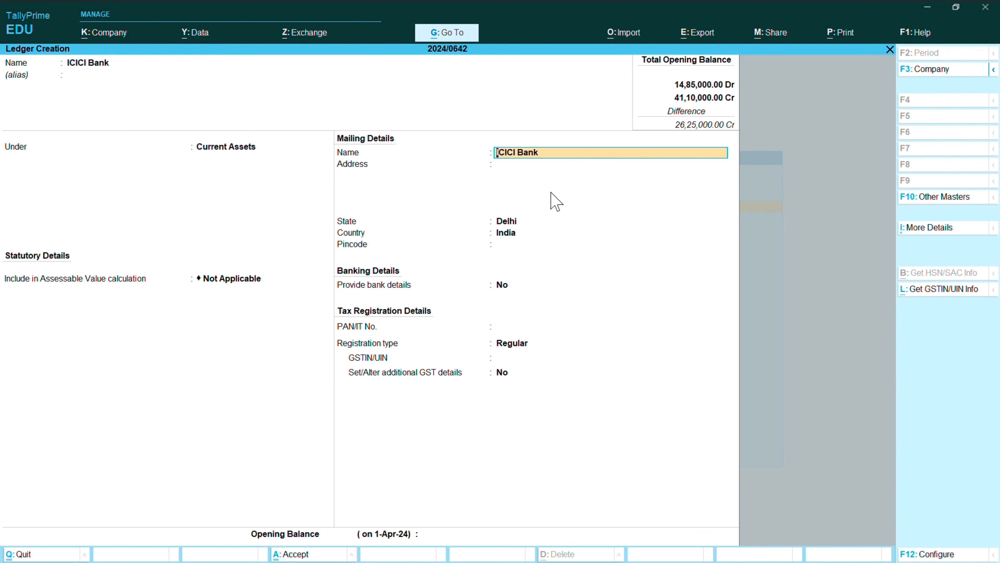
Change the ICICI Bank ledger's group to Bank Accounts
key(shift+Tab)
key(shift+Tab)
key(Up)
key(Up)
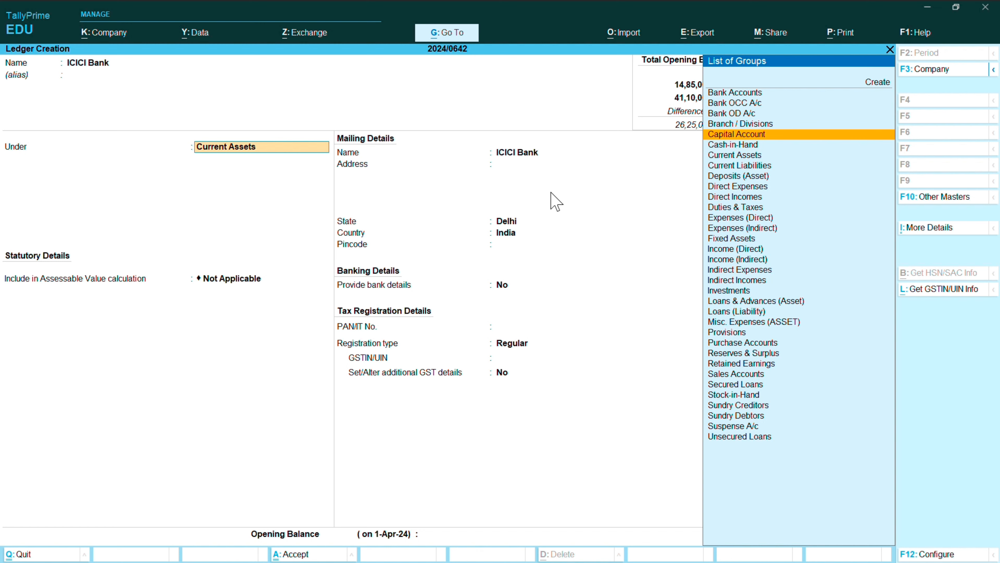
key(Home)
key(Down)
key(Return)
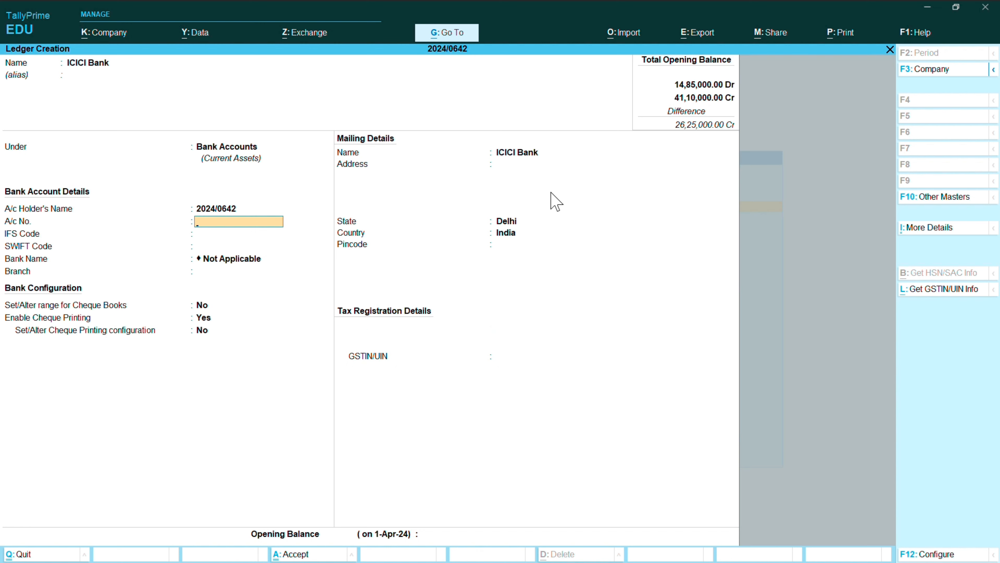
Accept the default bank account, cheque, mailing and tax details for the ICICI Bank ledger, leaving the account number and GSTIN blank
key(Return)
key(Return)
key(Return)
key(Return)
key(Return)
key(Return)
key(Return)
key(Return)
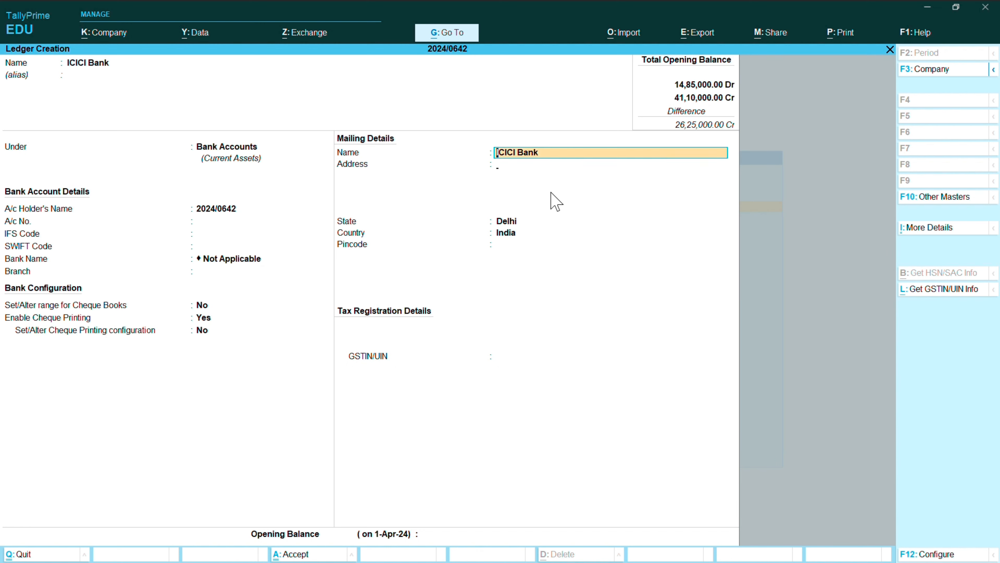
key(Return)
key(Return)
key(Return)
key(Return)
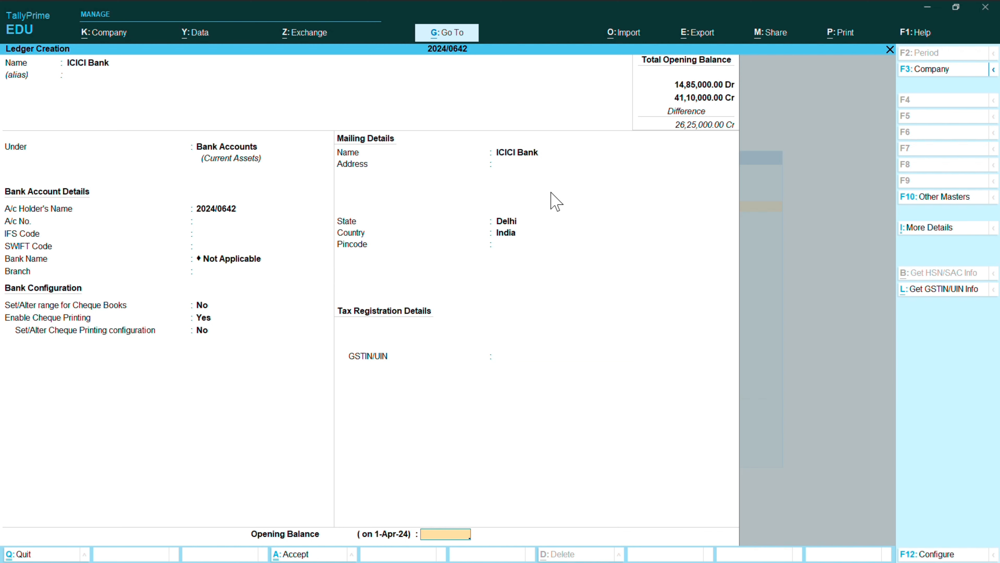
Set the ICICI Bank ledger's opening balance to 664000 Dr and save the ledger
text(664000)
key(Return)
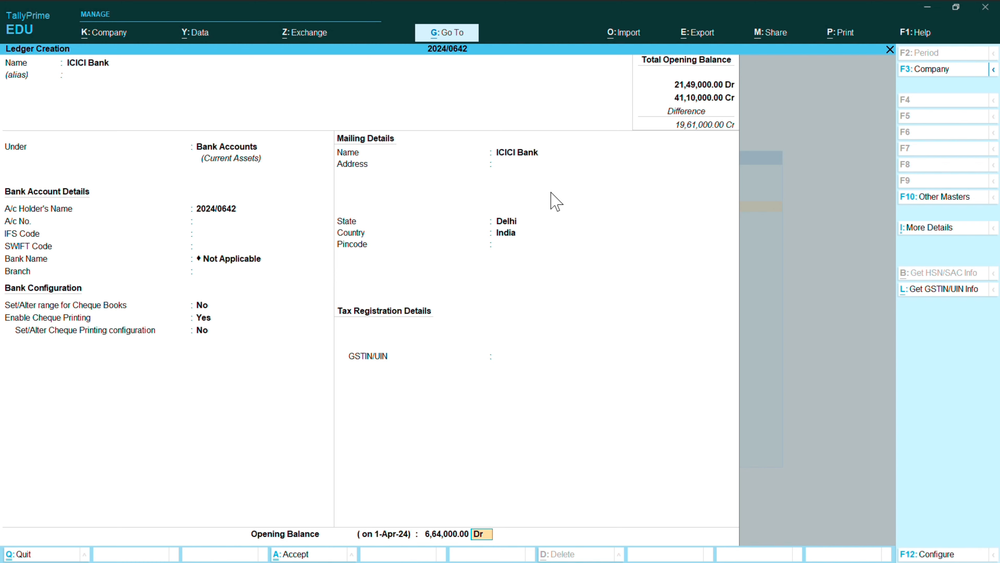
key(Return)
key(Return)
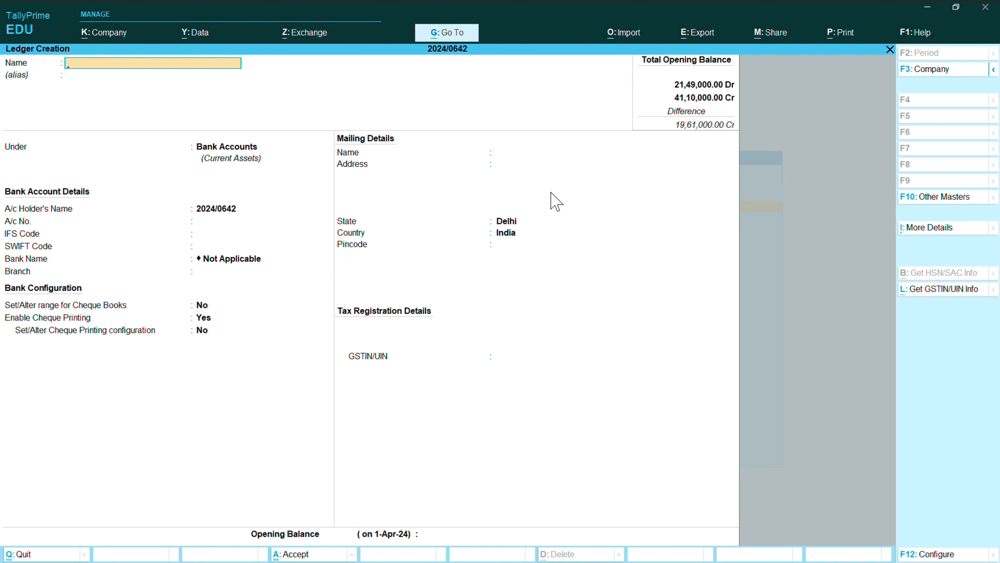
Name the next ledger State Bank of India and keep it under the Bank Accounts group
text(S)
text(tate)
text( Bo)
text(an)
text(k of India)
key(Return)
key(Return)
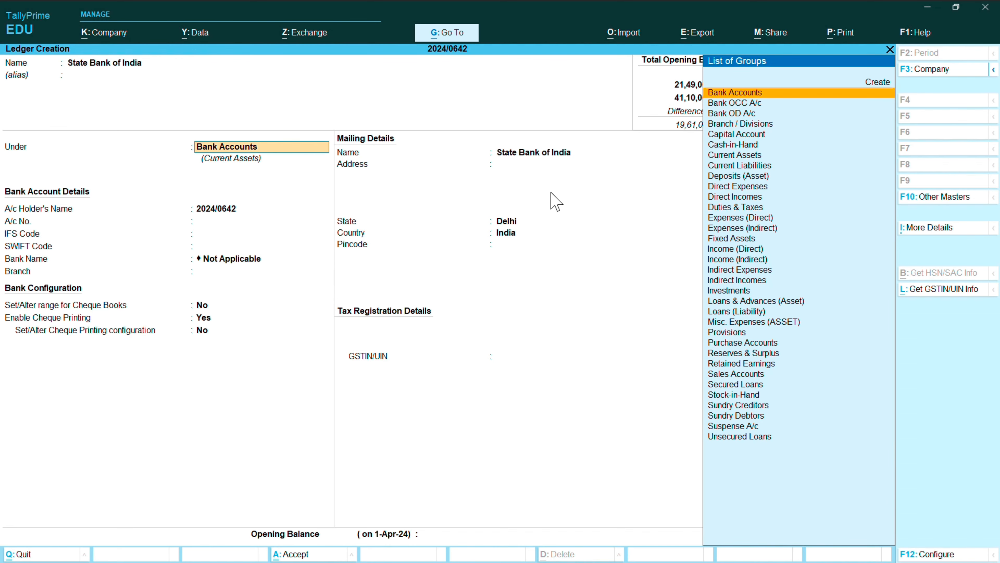
key(Return)
Accept the default bank account, cheque, mailing and tax details for the State Bank of India ledger, leaving GSTIN/UIN blank
key(Return)
key(Return)
key(Return)
key(Return)
key(Return)
key(Return)
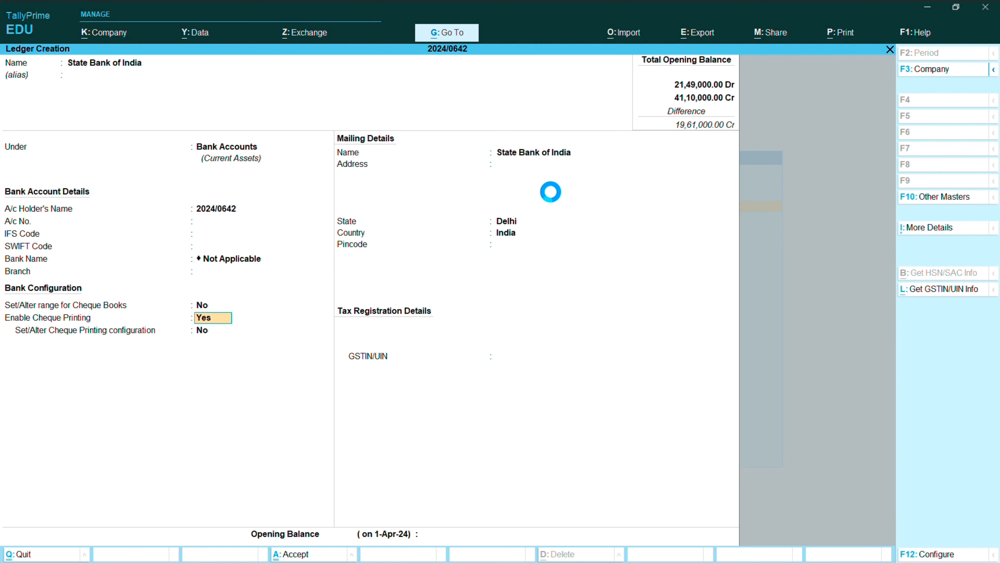
key(Return)
key(Return)
key(Return)
key(Return)
key(Return)
key(Return)
key(Return)
key(Return)
key(Return)
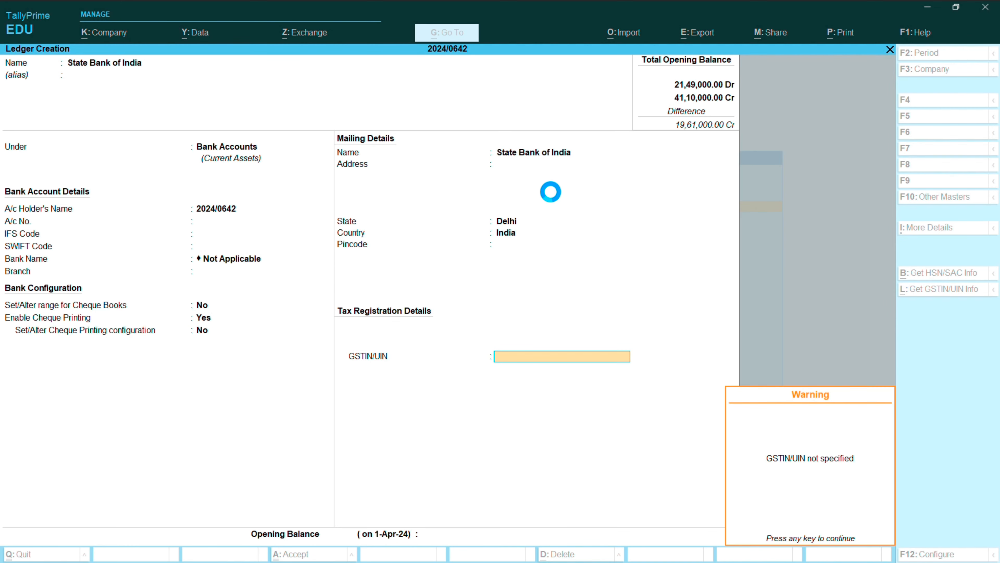
key(Return)
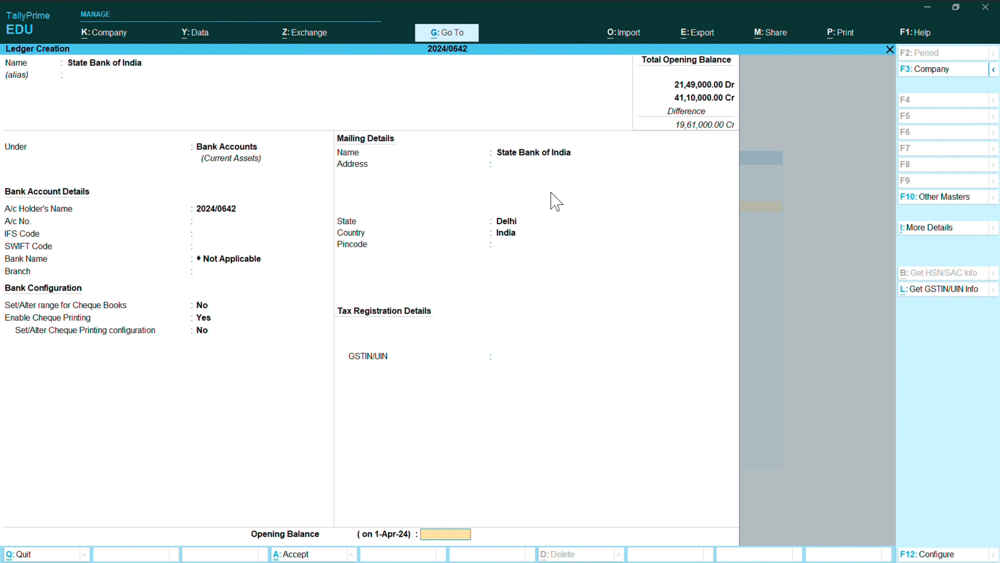
Set the State Bank of India ledger's opening balance to 352000 Dr and save the ledger
text(352000)
key(Return)
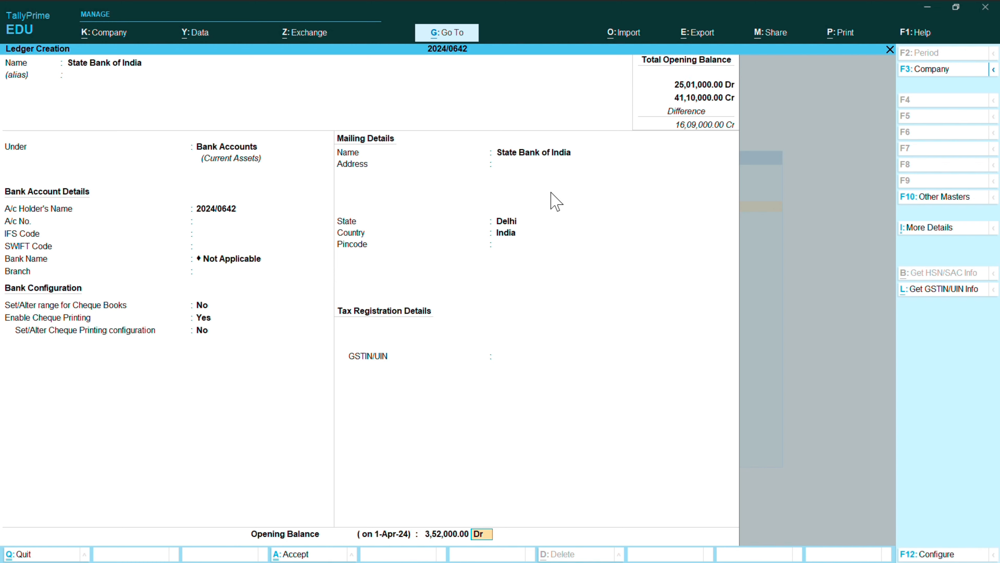
key(Return)
key(Return)
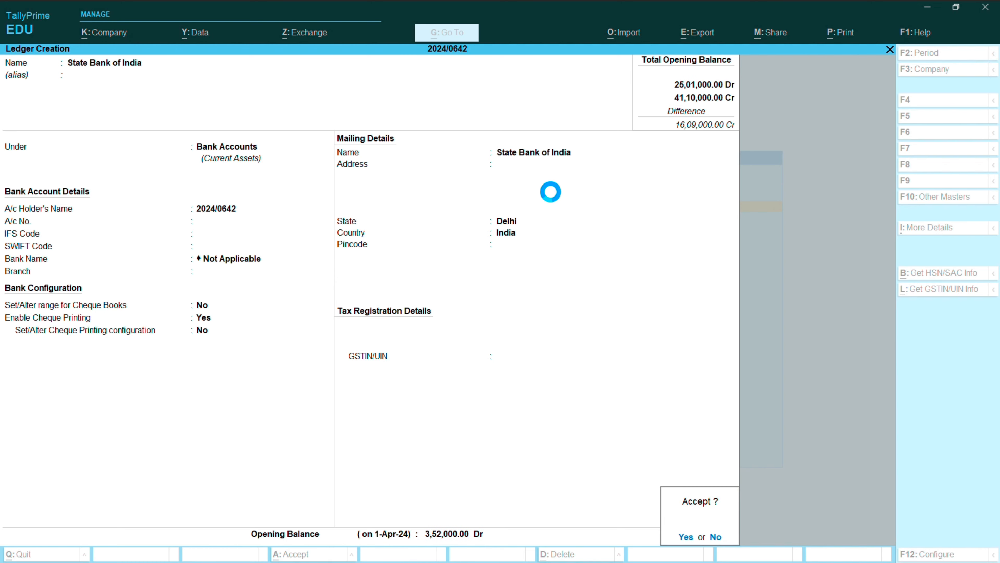
Name the next ledger Prepaid Insurance and place it under the Current Assets group
text(Prep)
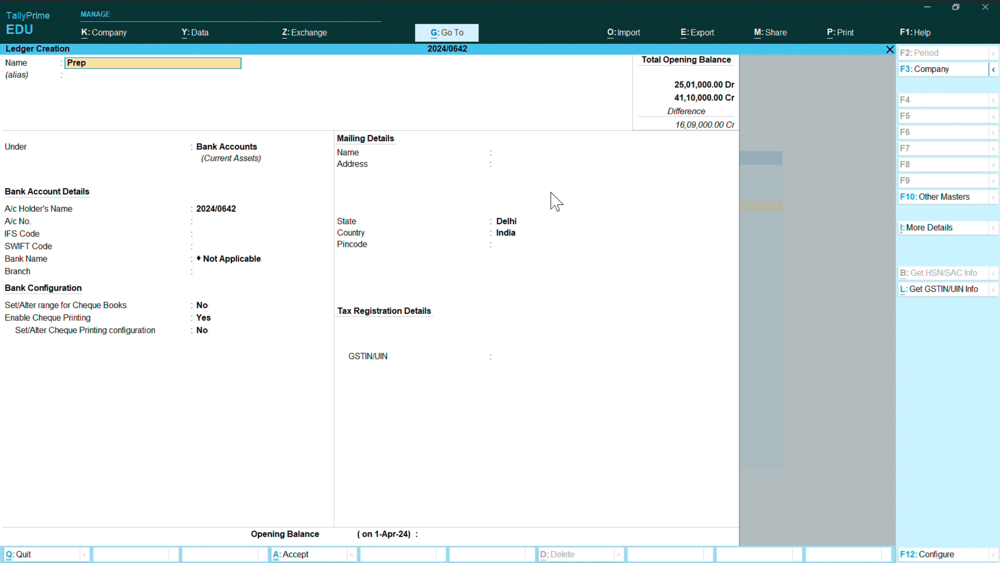
text(aid Insurance)
key(Return)
key(Return)
key(Down)
key(Down)
key(Down)
key(Down)
key(Down)
key(Down)
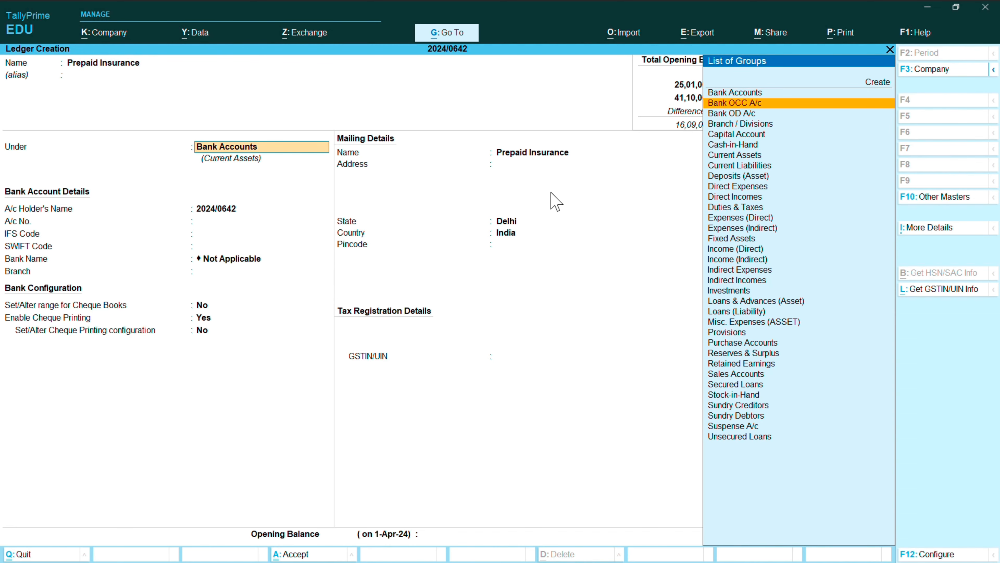
key(Return)
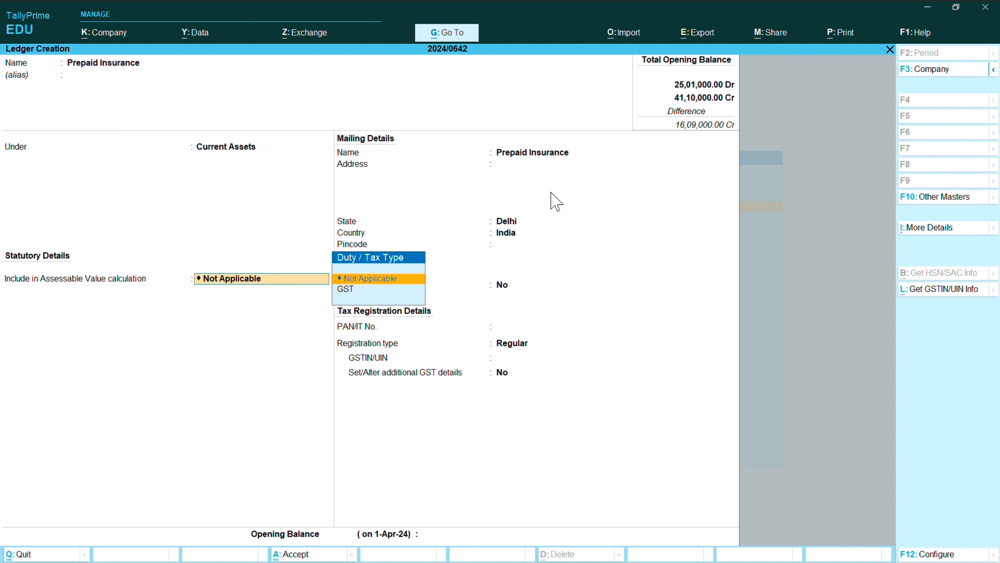
Accept the default assessable value, mailing, banking and tax registration details for the Prepaid Insurance ledger
key(Return)
key(Return)
key(Return)
key(Return)
key(Return)
key(Return)
key(Return)
key(Return)
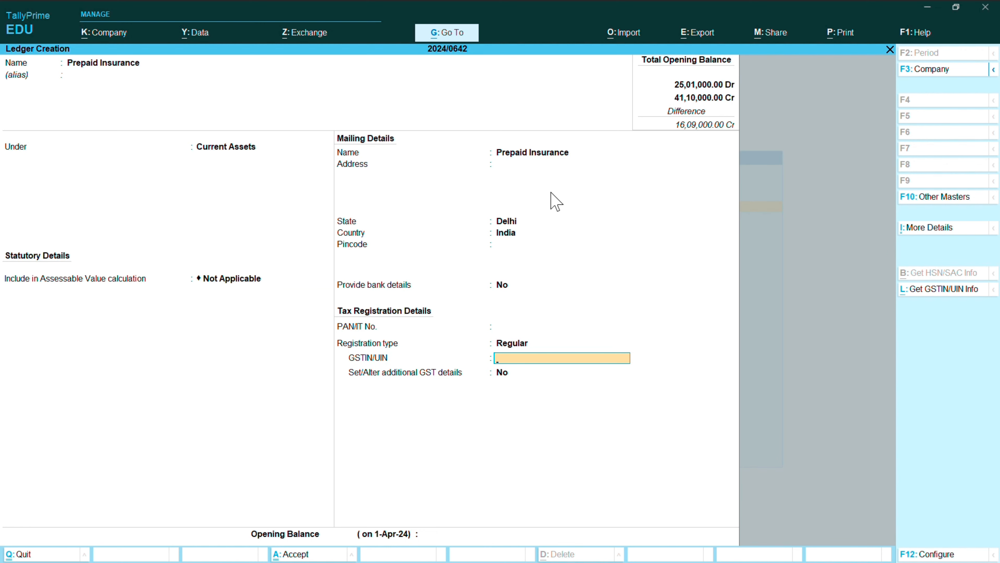
key(Return)
key(Return)
key(Return)
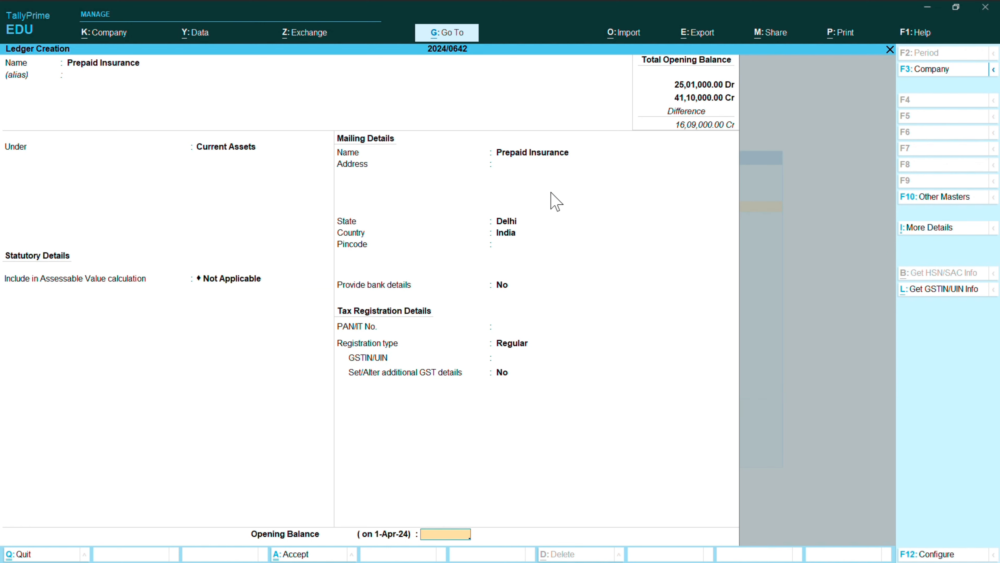
Set the Prepaid Insurance ledger's opening balance to 5800 and save the ledger
text(5800)
key(Return)
key(Return)
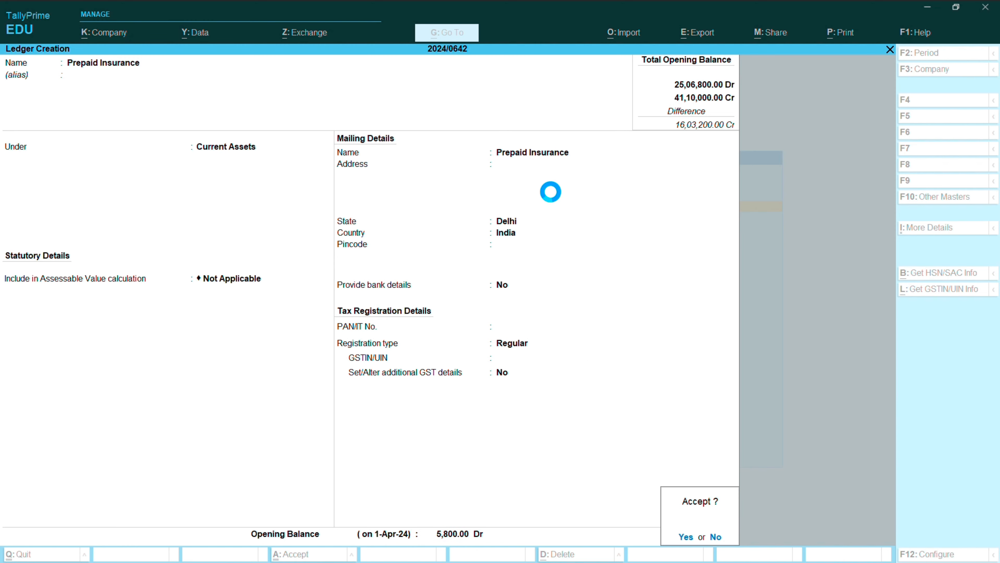
key(Return)
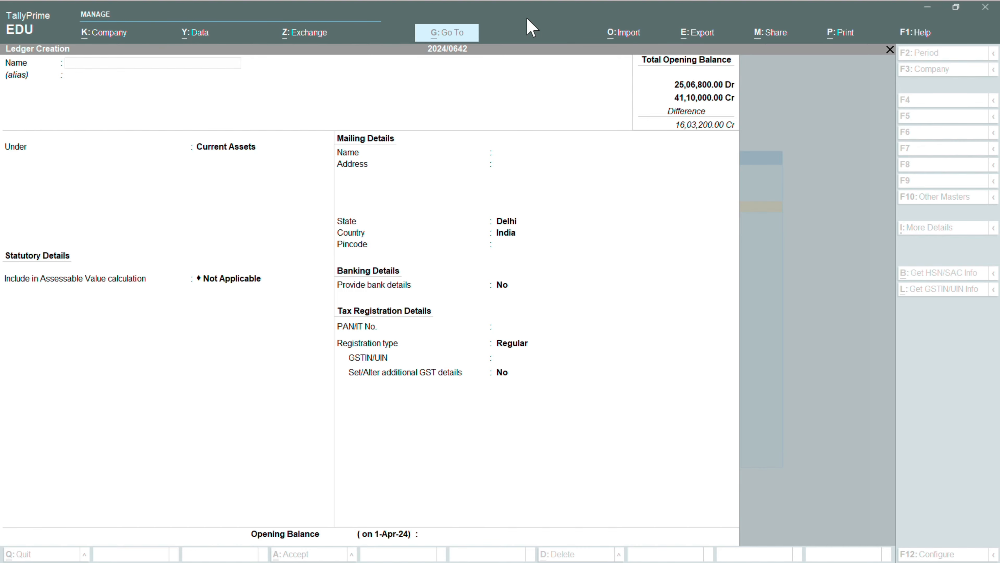
Leave ledger creation and open the existing Profit & Loss A/c ledger for alteration
click(532, 28)
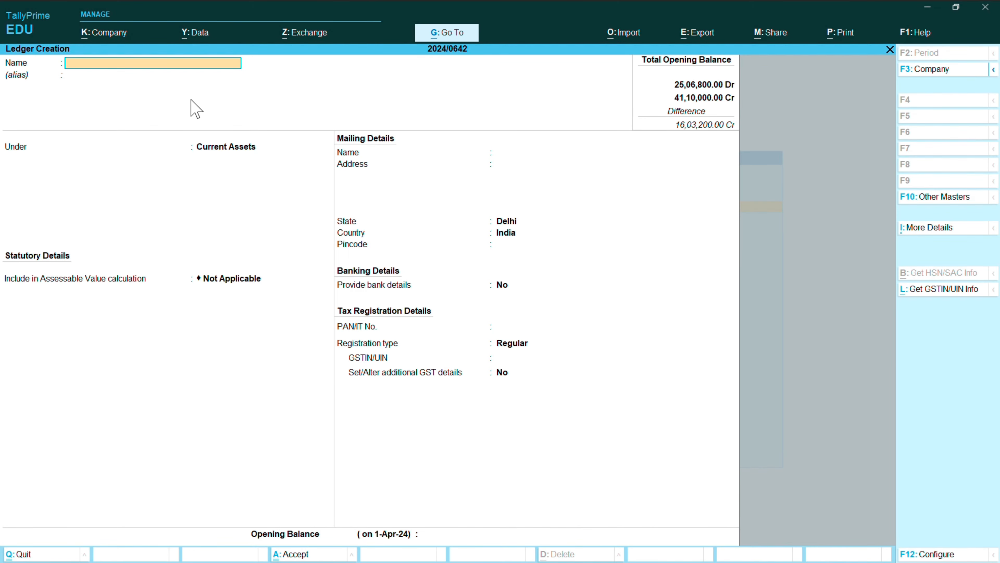
key(Escape)
key(Return)
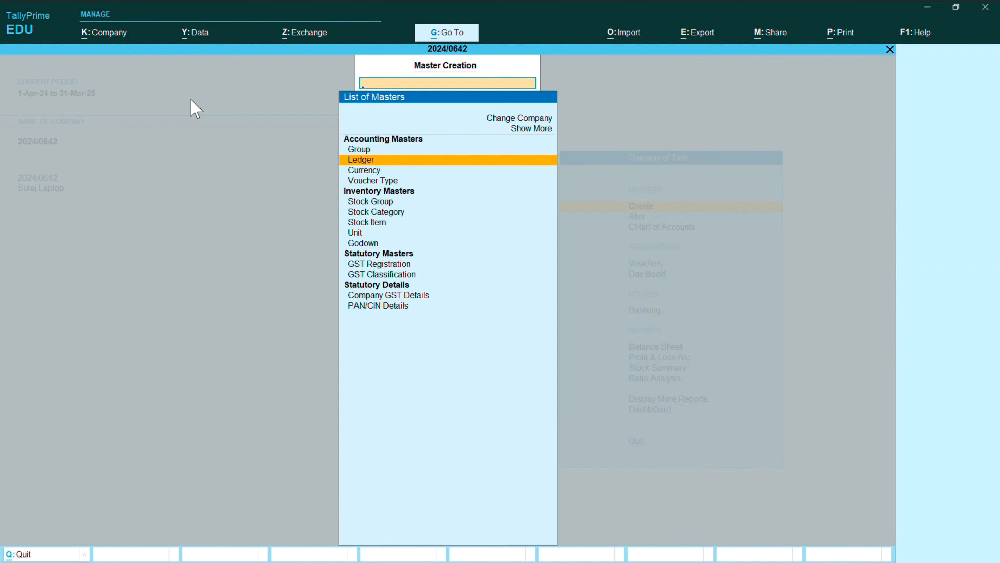
key(Escape)
key(Down)
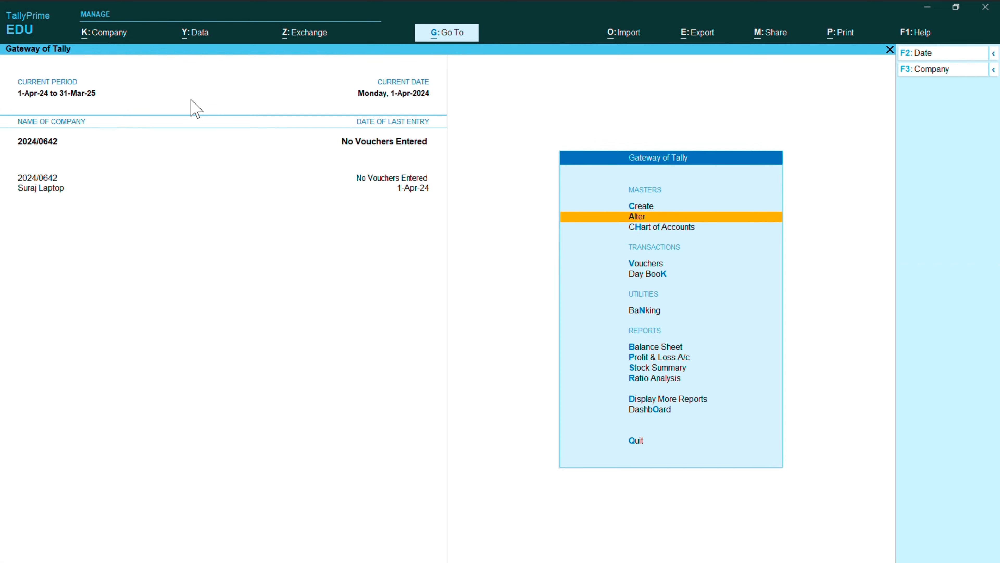
key(Return)
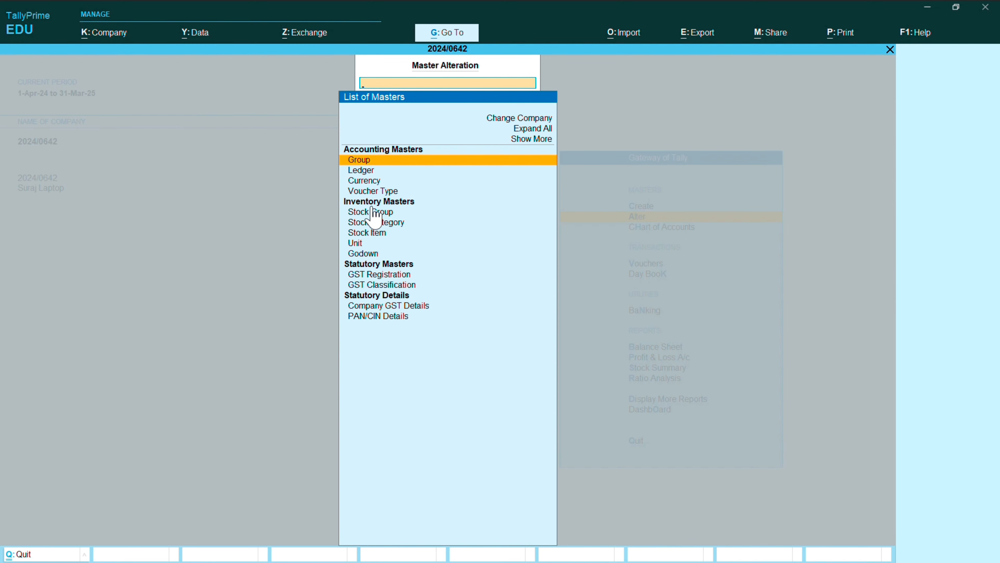
click(365, 174)
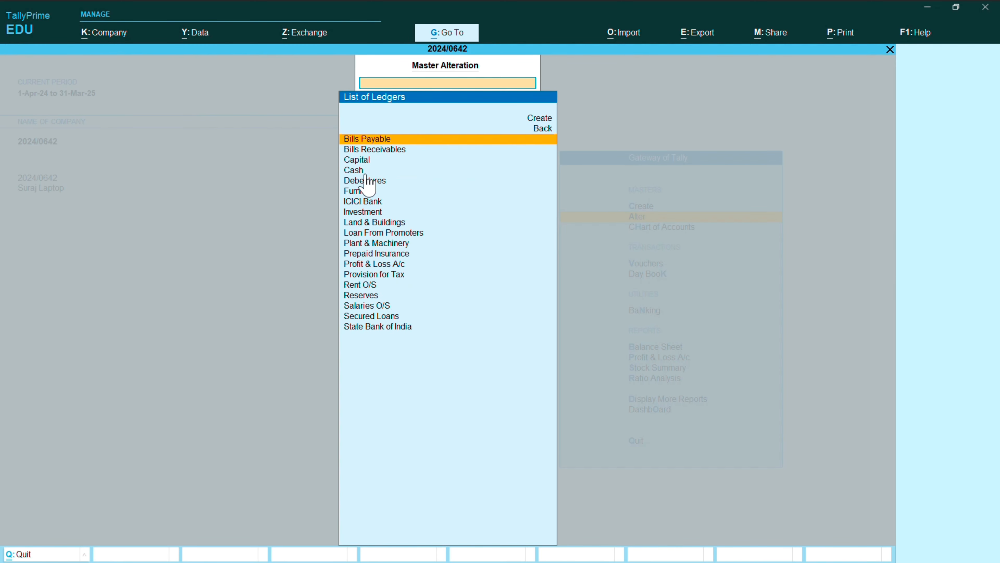
click(374, 265)
click(375, 266)
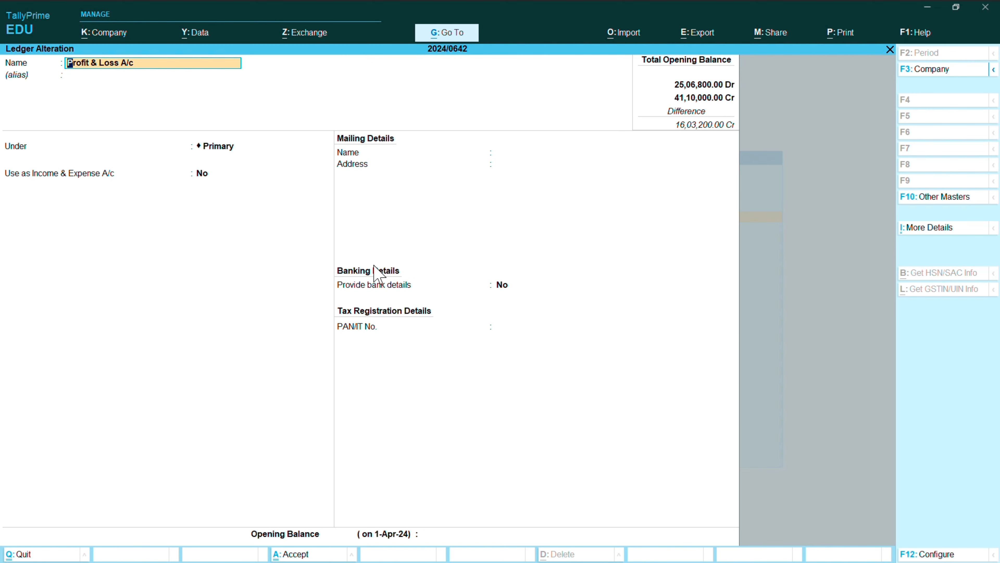
Set the Profit & Loss A/c ledger's opening balance to 450000 Cr and save the alteration
key(Return)
key(Return)
key(Return)
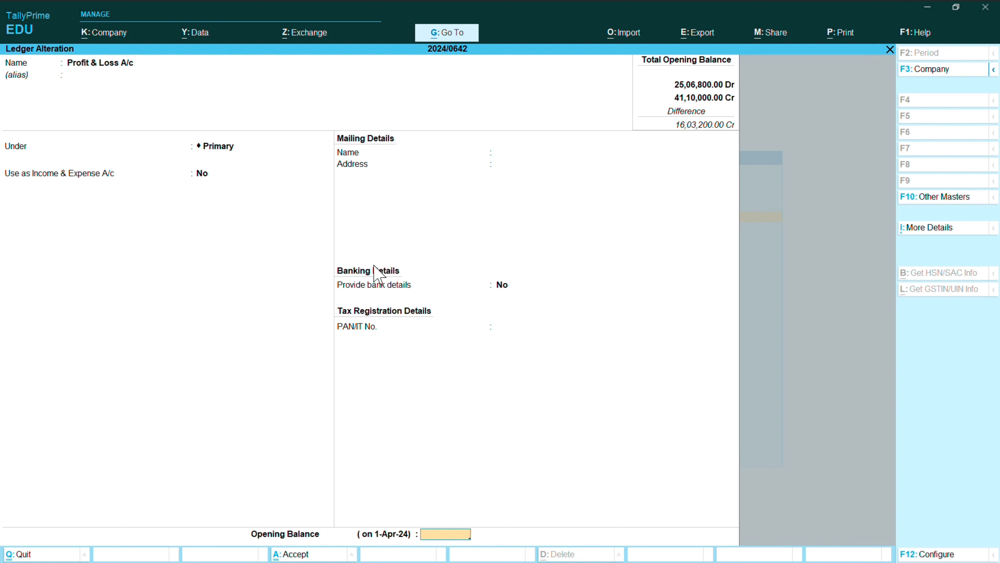
text(450000)
key(Return)
key(Return)
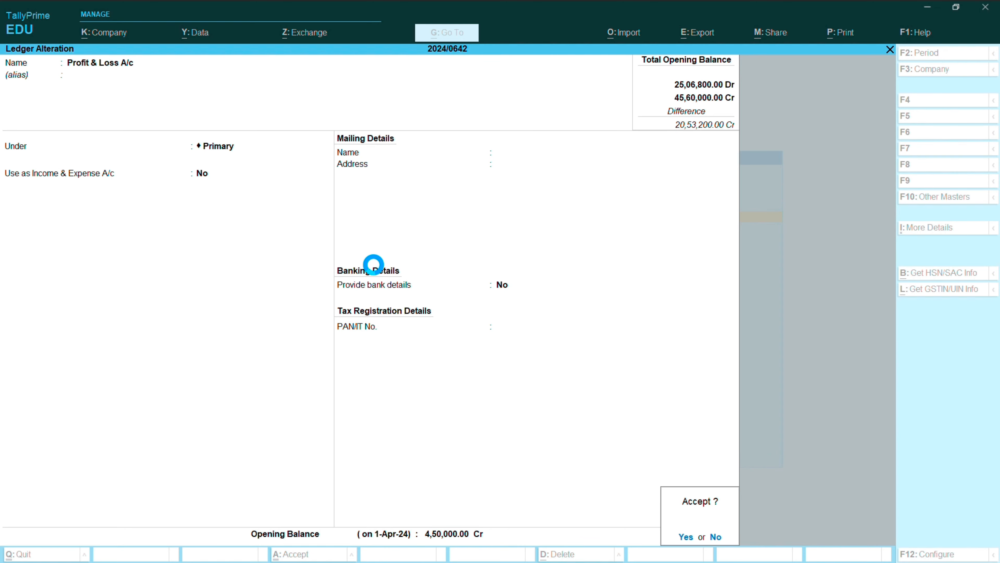
key(Return)
Open the existing Cash ledger for alteration
key(Down)
key(Down)
key(Down)
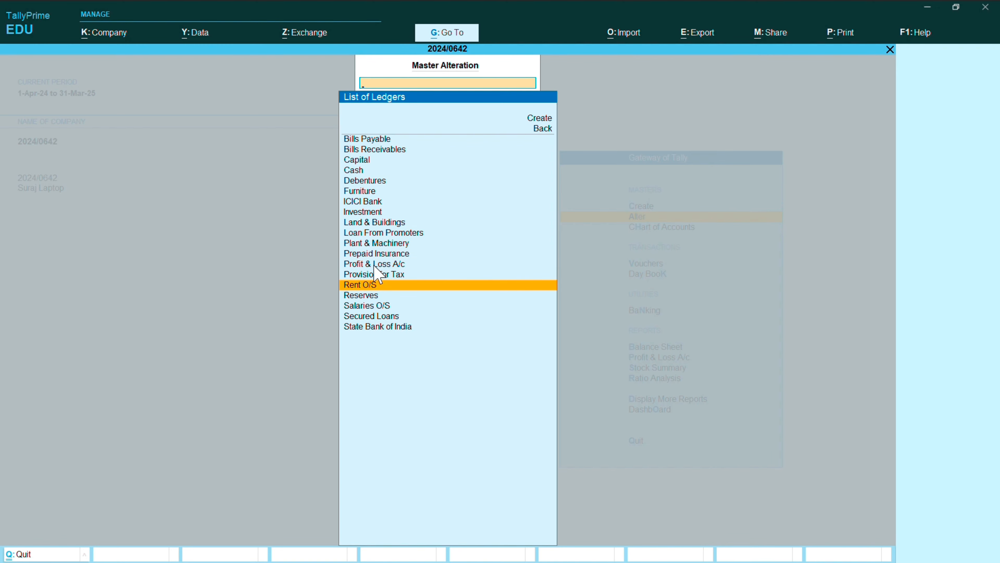
key(Up)
key(Up)
key(Up)
key(Up)
key(Up)
key(Up)
key(Up)
key(Up)
key(Up)
key(Up)
key(Up)
key(Up)
key(Up)
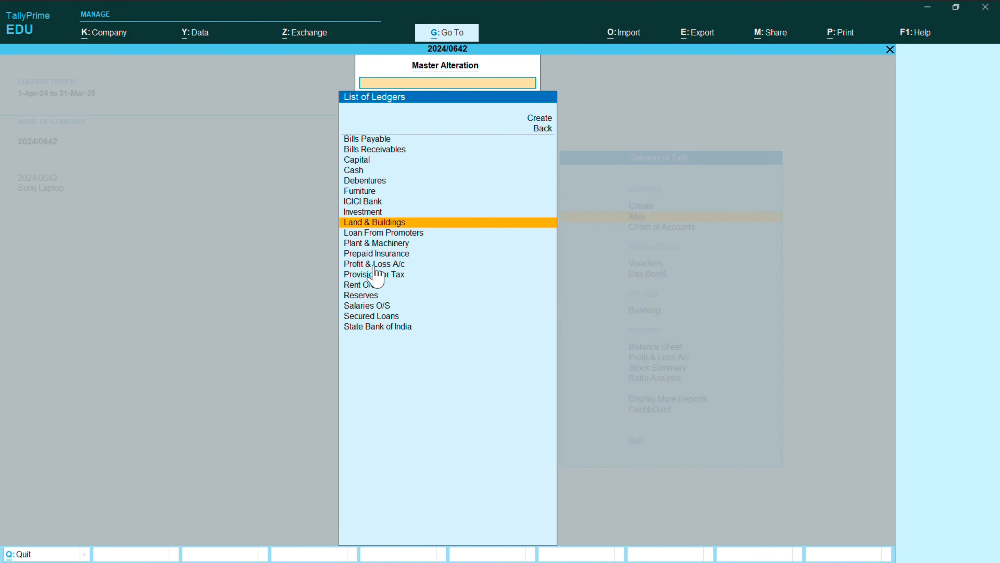
key(Return)
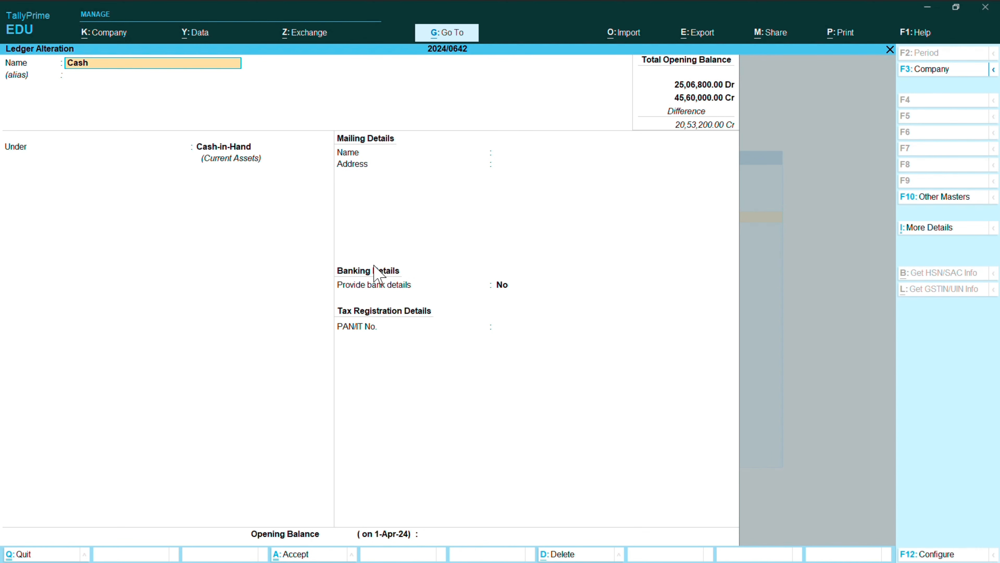
Set the Cash ledger's opening balance to 48200 Dr and save the alteration
key(Return)
key(Return)
key(Return)
key(Return)
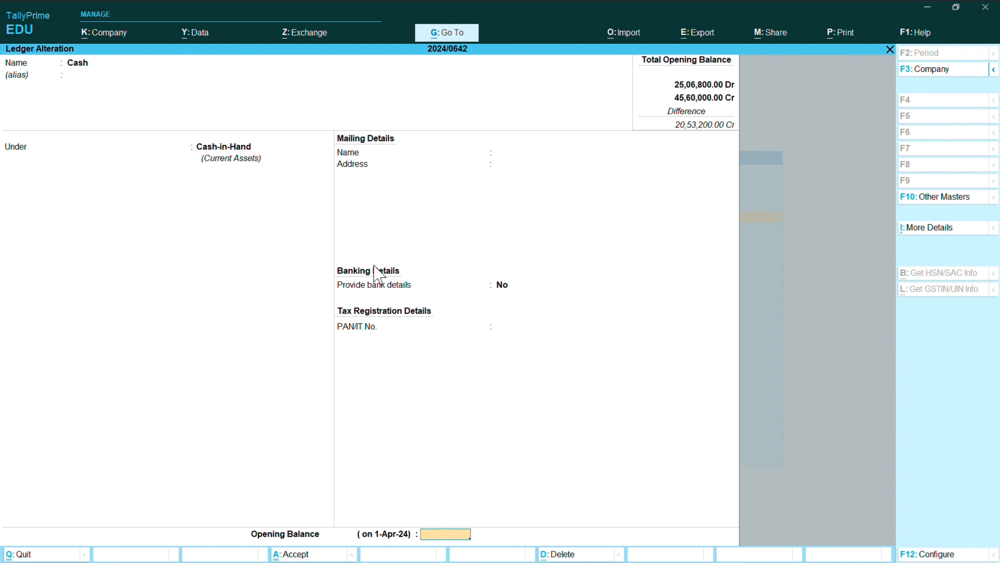
text(48200)
key(Return)
key(Return)
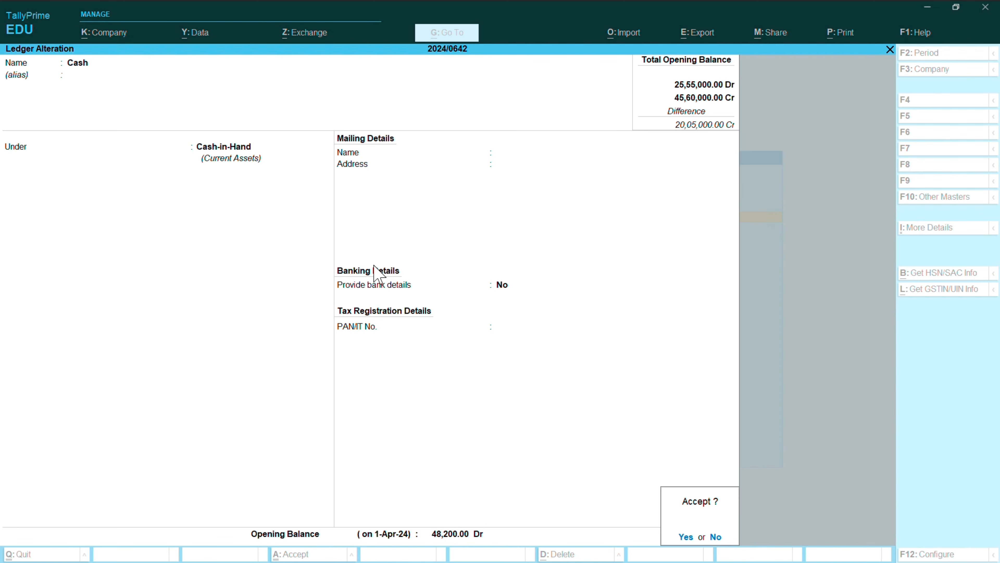
key(Return)
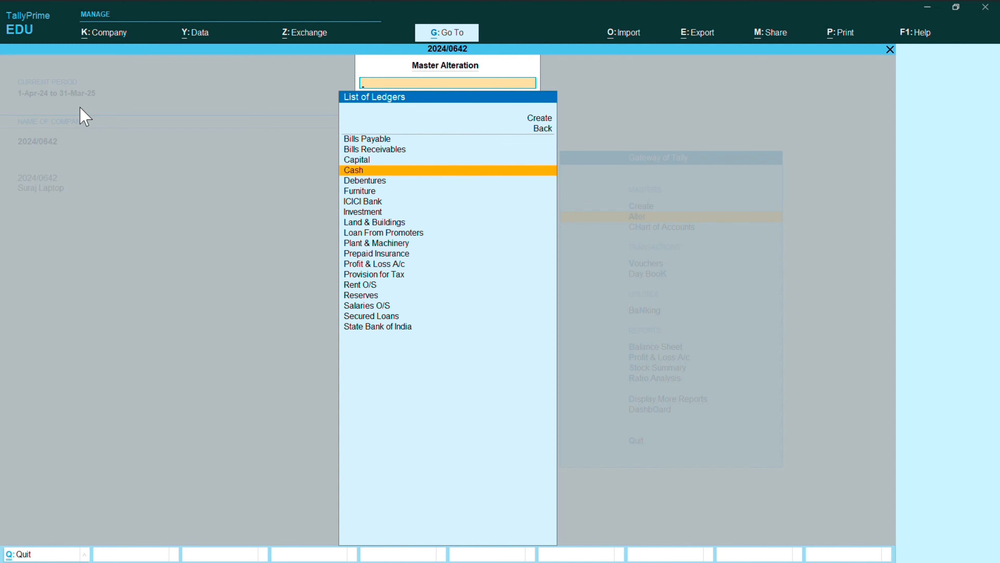
Leave ledger alteration and start creating a new unit of measure under the inventory masters
key(Escape)
key(Escape)
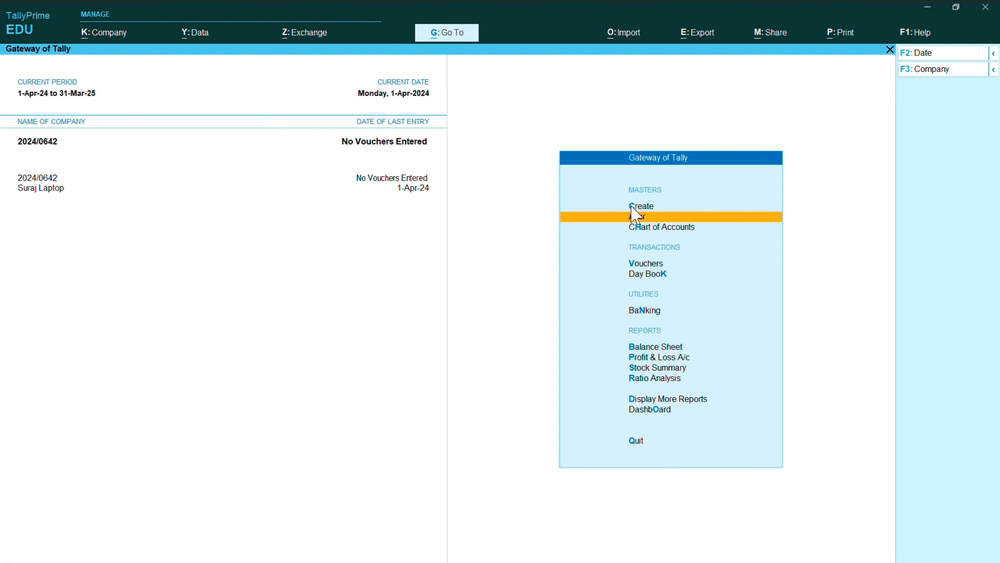
click(638, 206)
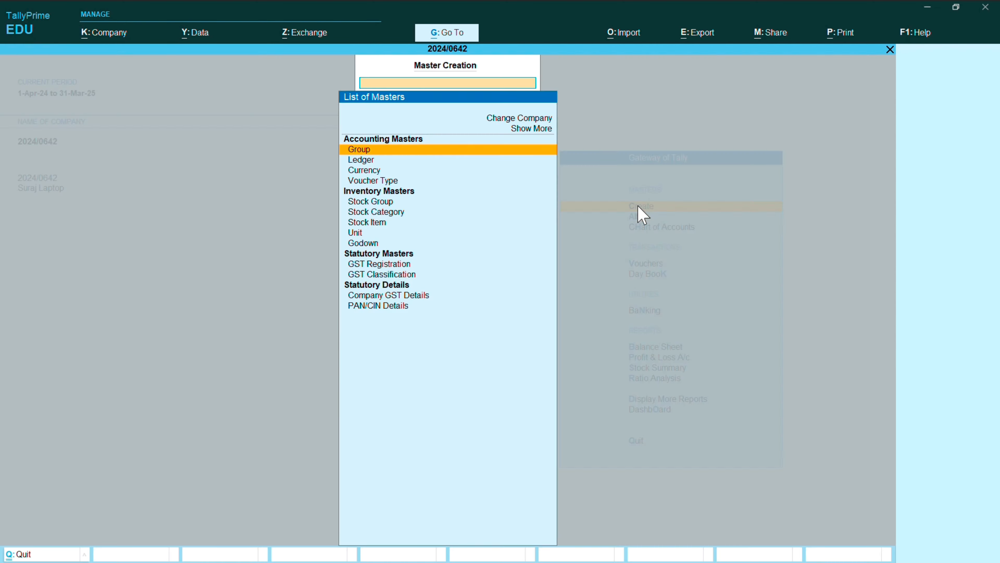
click(363, 235)
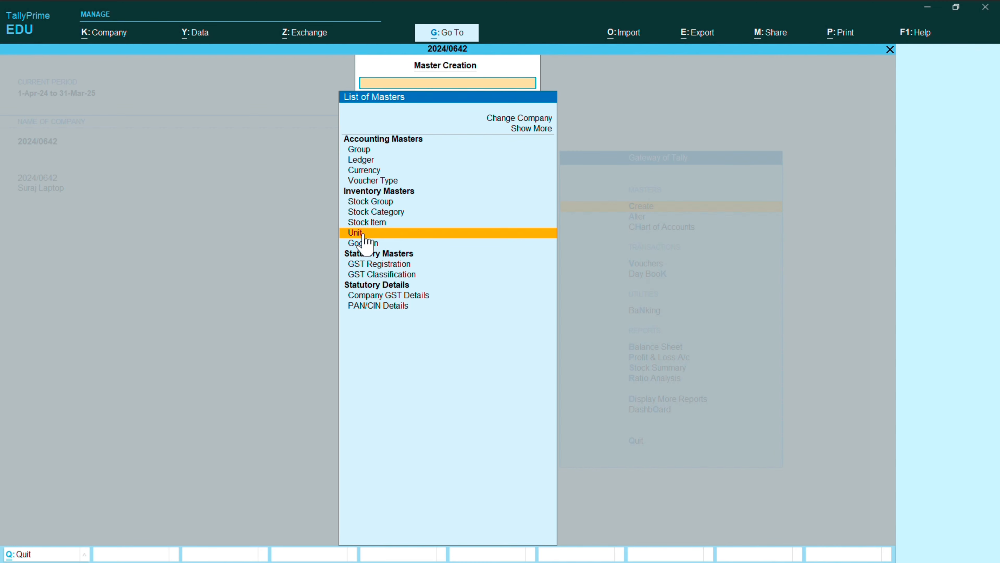
click(371, 203)
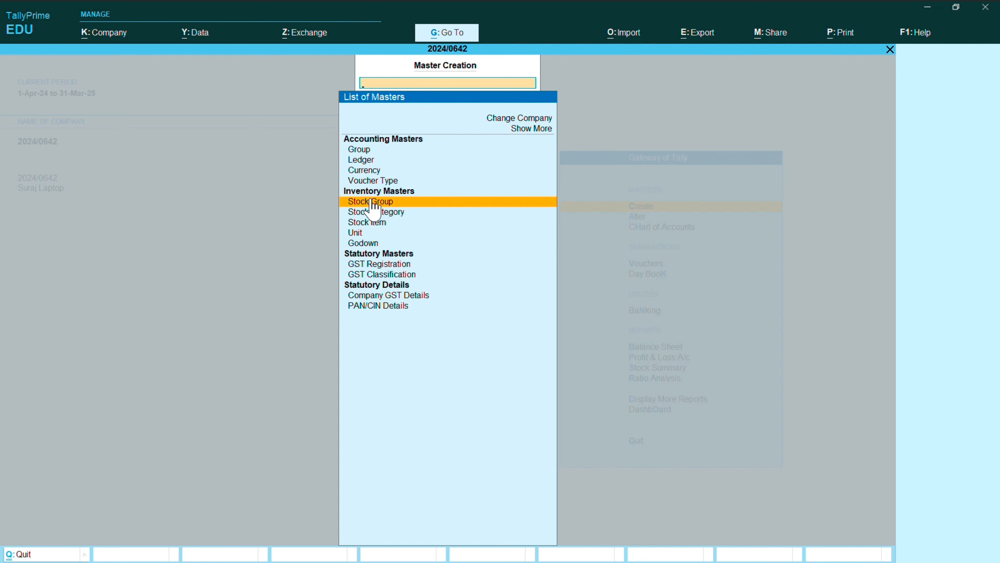
click(374, 223)
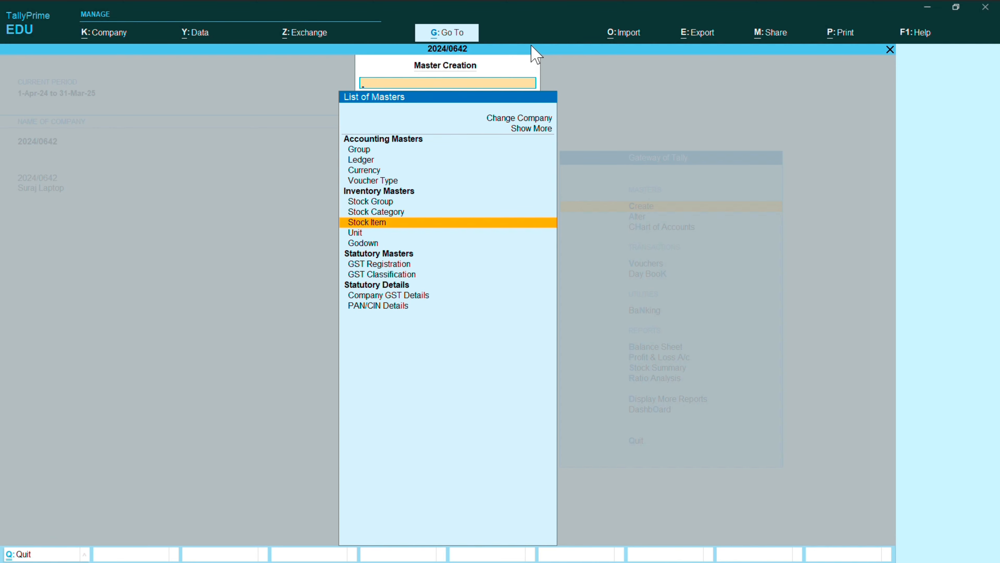
click(507, 307)
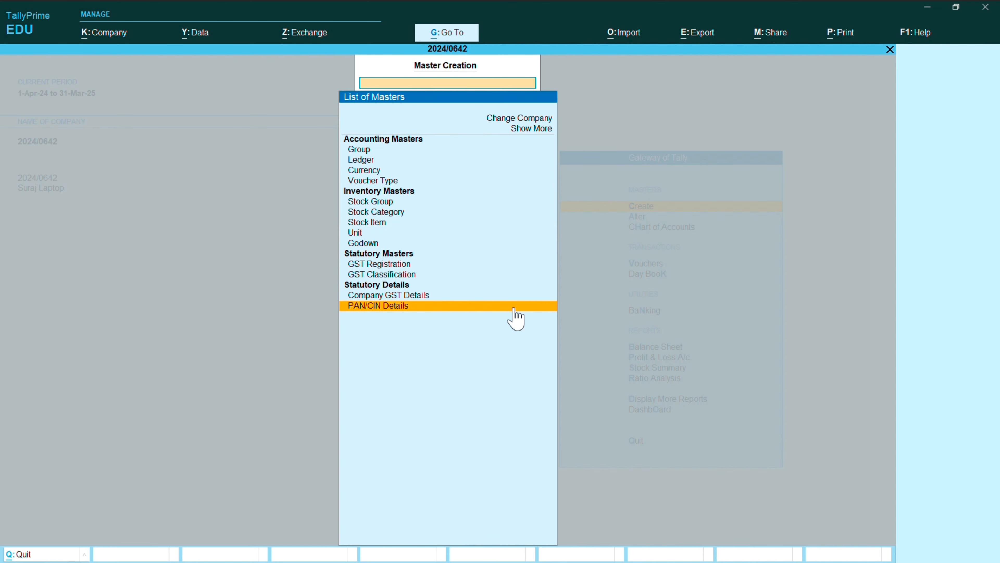
click(365, 233)
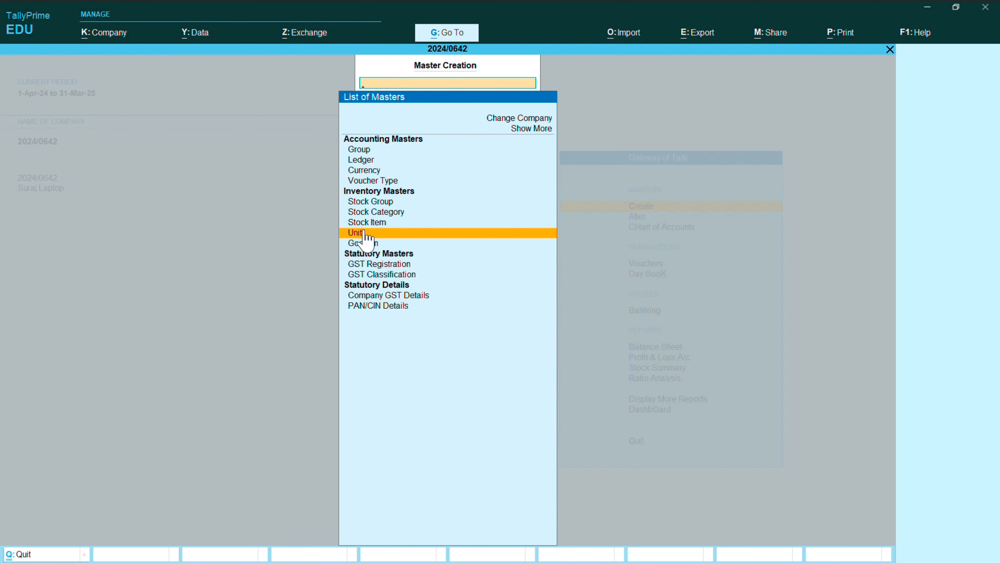
click(365, 233)
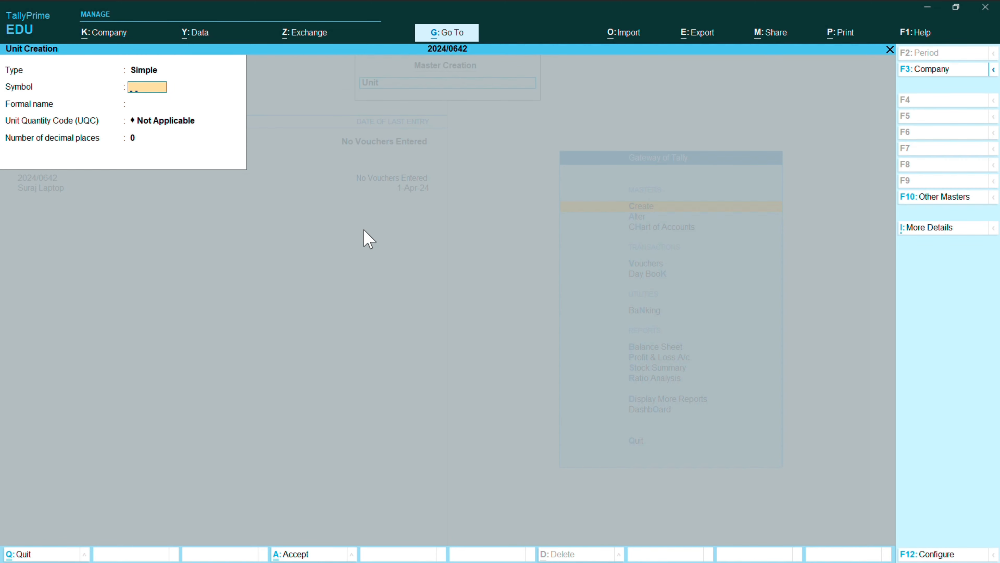
Enter pcs. as the simple unit's symbol and Pieces as its formal name
text(pc)
key(BackSpace)
key(BackSpace)
key(BackSpace)
text(pcs)
key(Return)
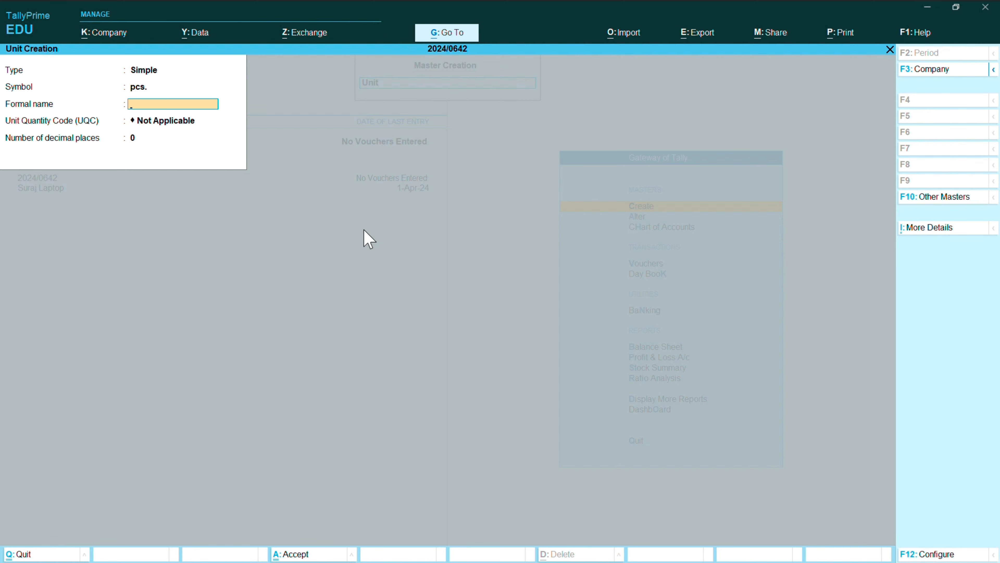
text(Pieces)
key(Return)
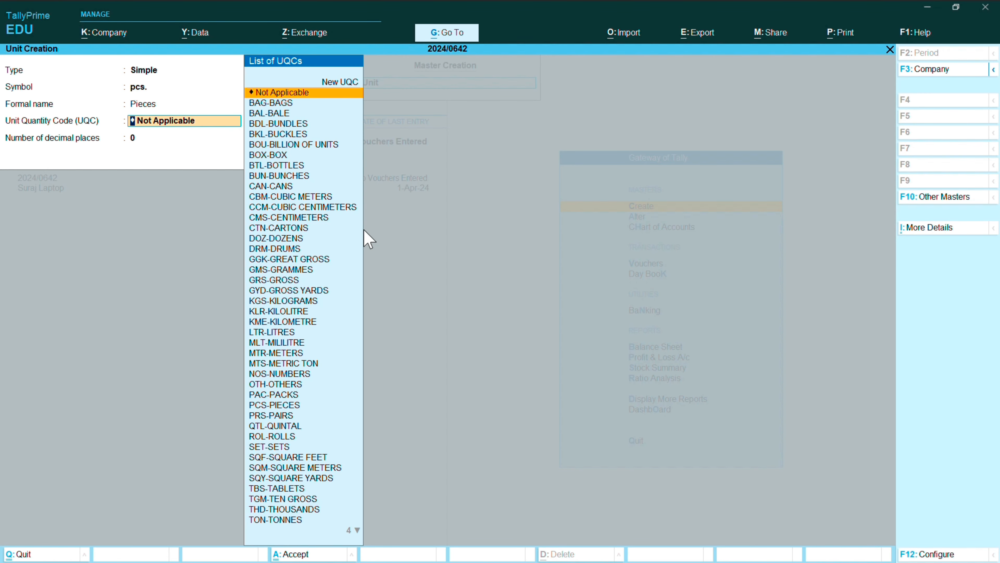
Keep the unit quantity code Not Applicable with 0 decimal places, save the unit and leave unit creation
key(Return)
key(Return)
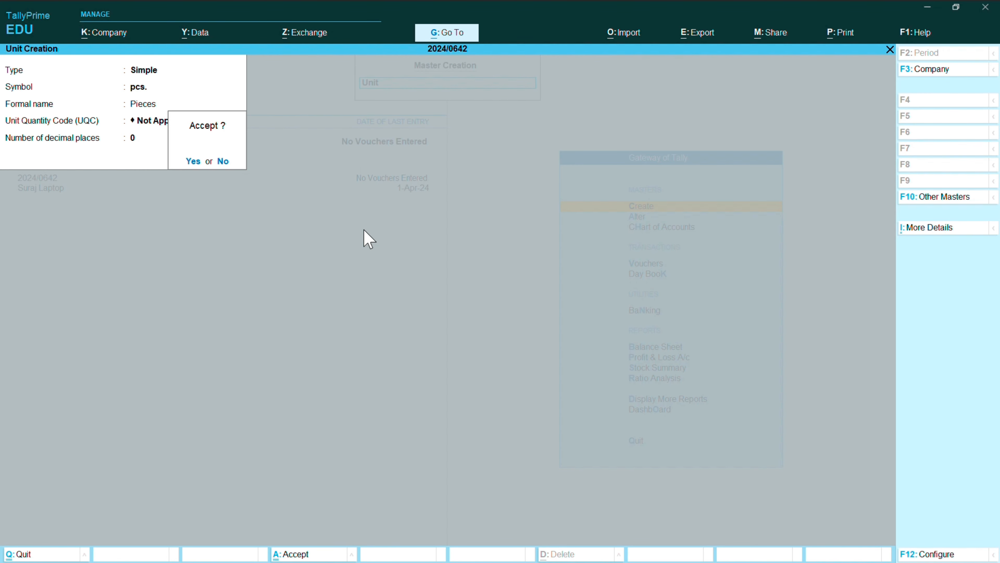
key(Return)
key(Escape)
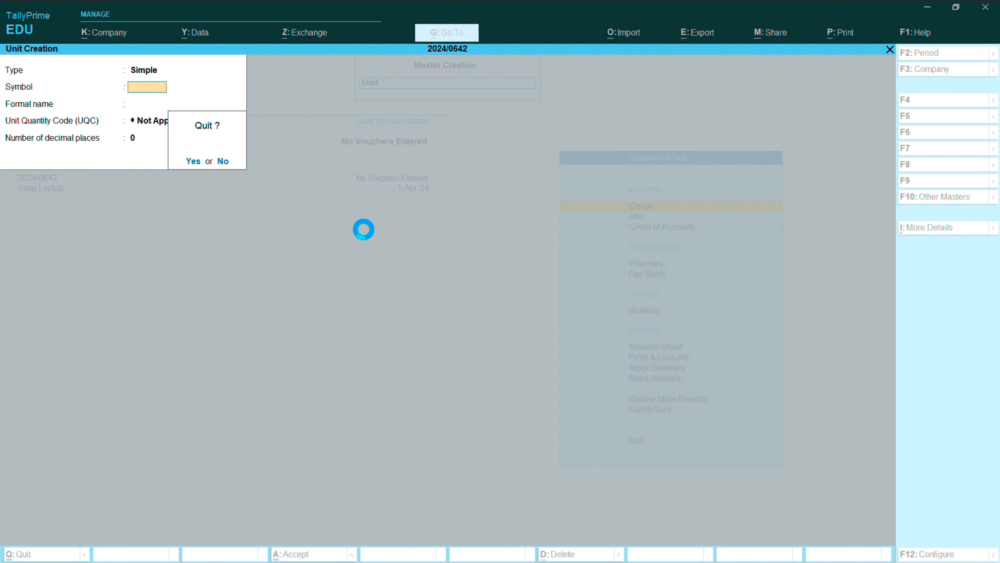
key(Return)
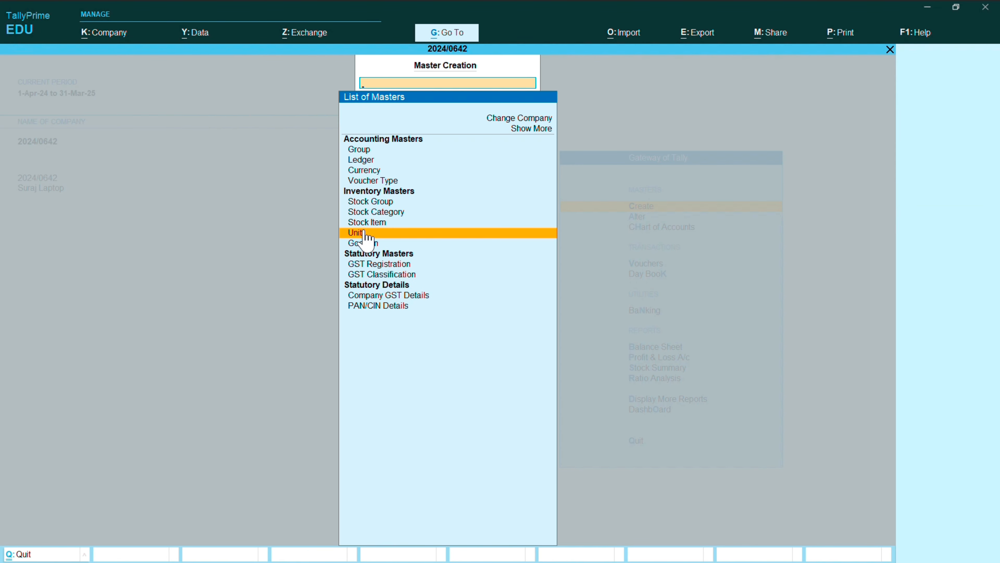
Create the stock group Shirts under Primary with default quantity and GST settings
click(366, 201)
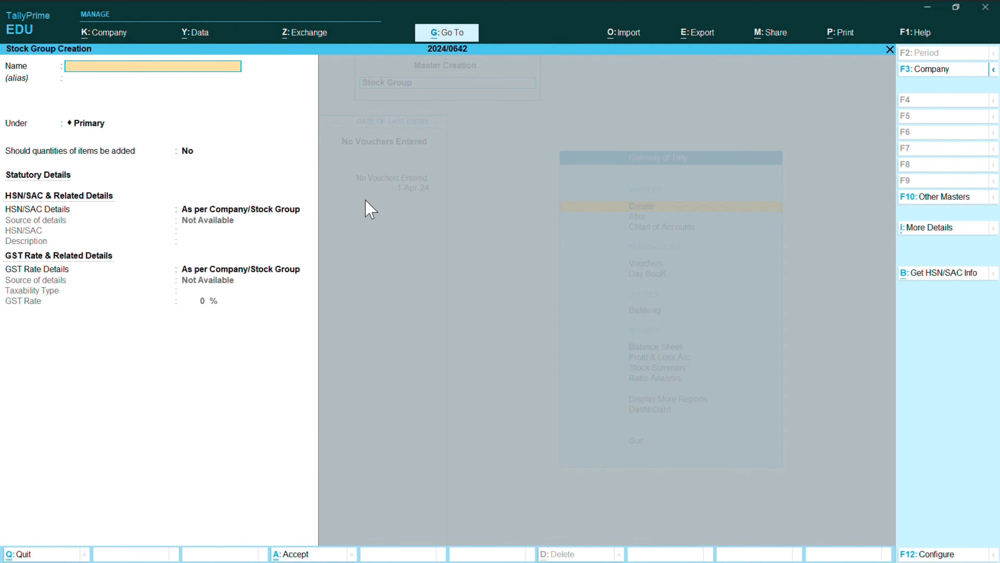
text(Shirts)
key(Return)
key(Return)
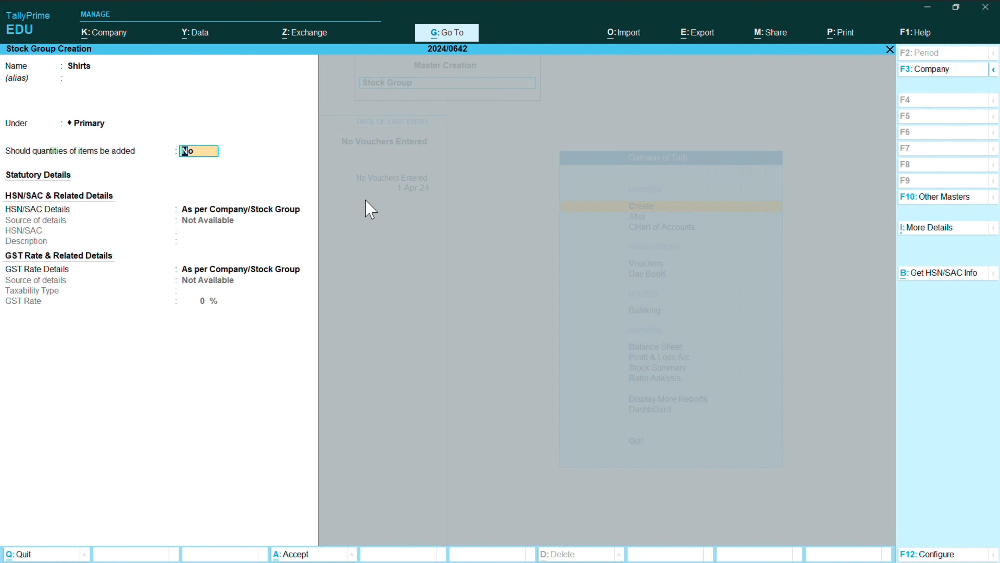
key(Return)
key(Return)
key(Return)
key(Return)
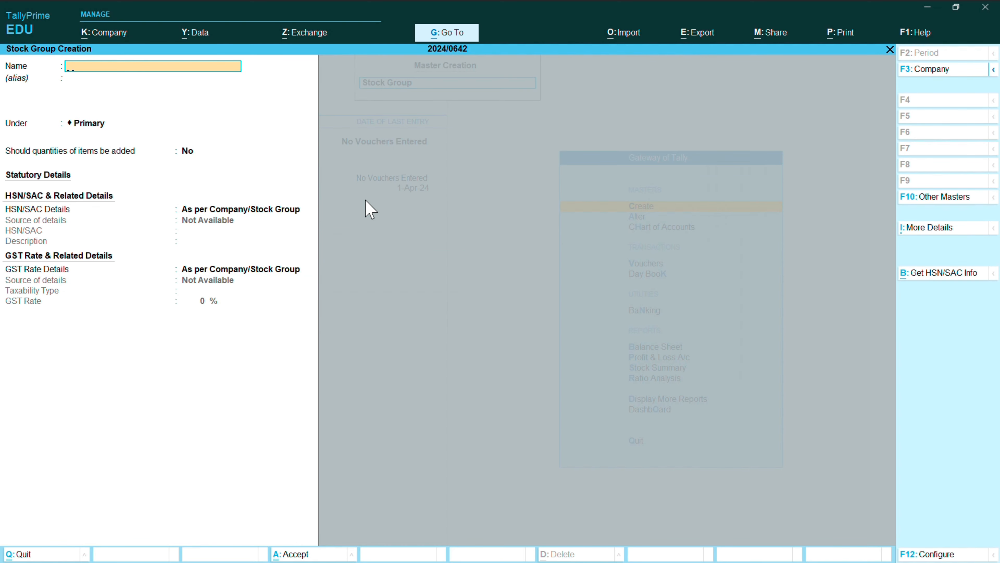
Create the stock group Jackets under Primary with default settings and leave stock group creation
text(Jackets)
key(Return)
key(Return)
key(Return)
key(Return)
key(Return)
key(Return)
key(Return)
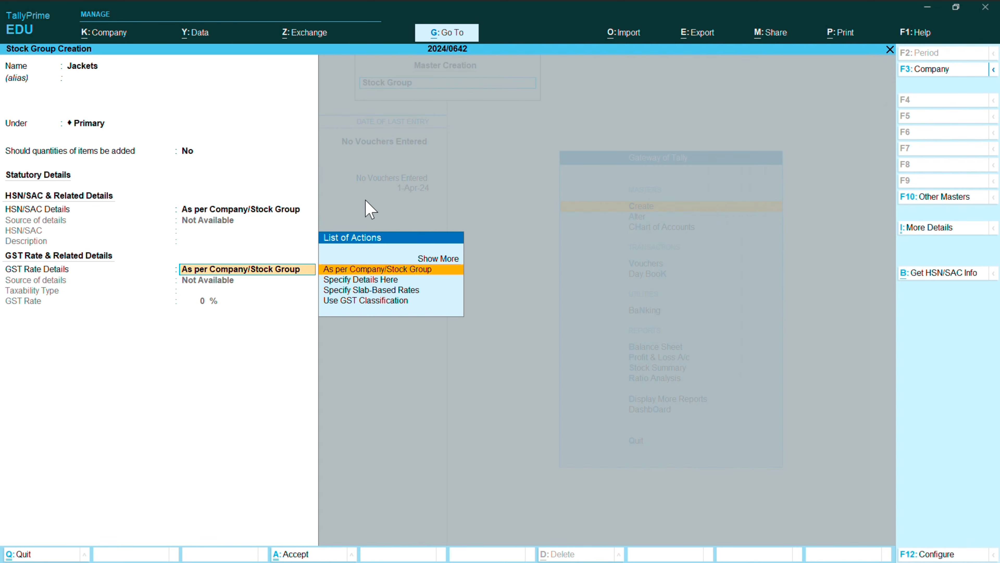
key(Escape)
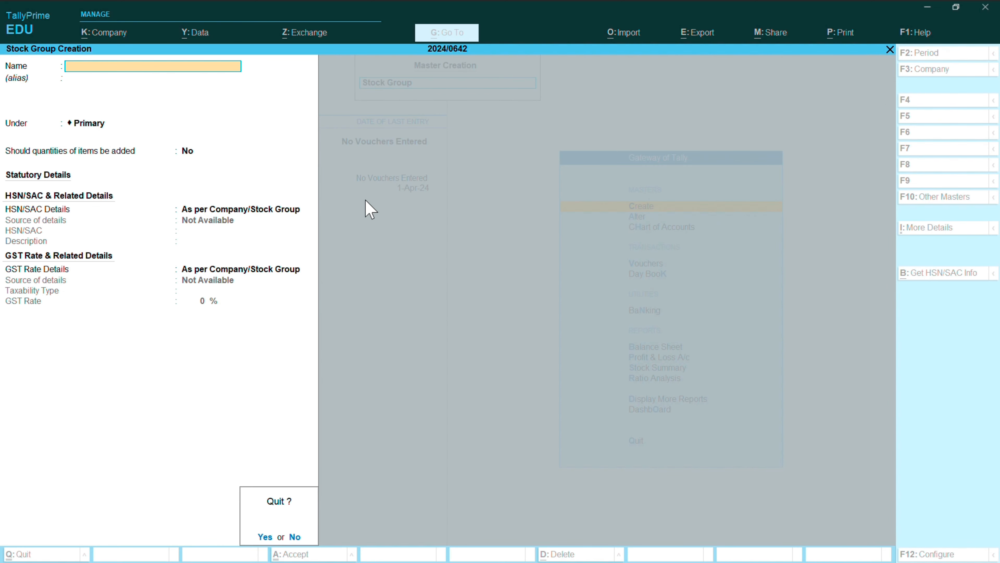
key(Return)
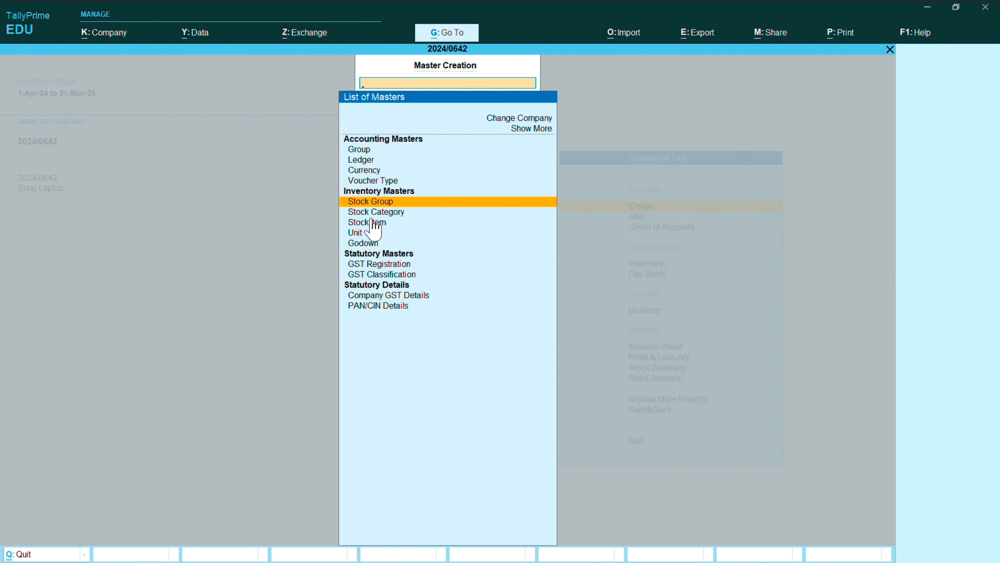
Start a new stock item named Semi-Formal Shirts without an alias
key(Down)
key(Down)
key(Return)
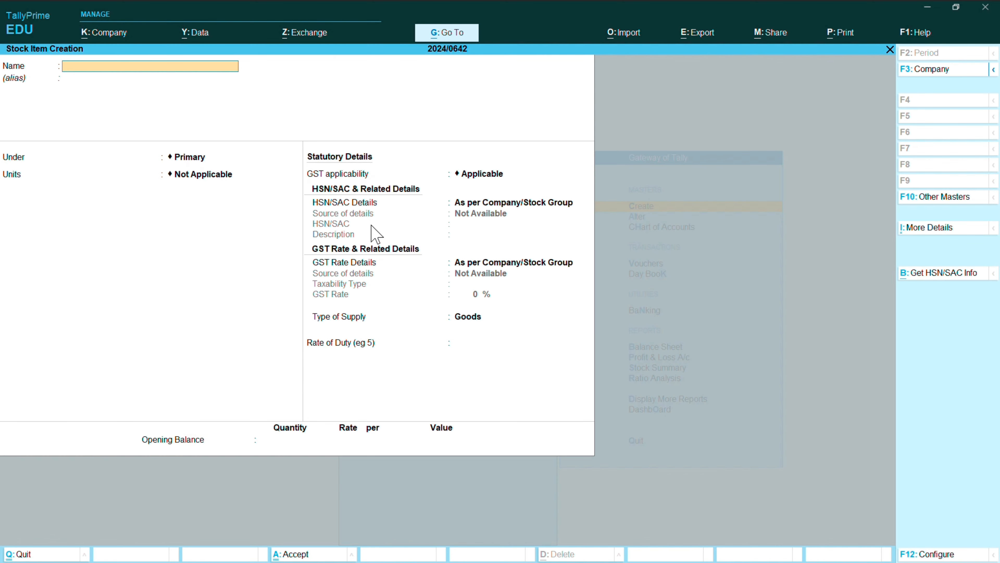
text(Sei)
text(Forma)
text(l Shi)
key(BackSpace)
text(hirst=)
key(BackSpace)
key(Return)
key(Return)
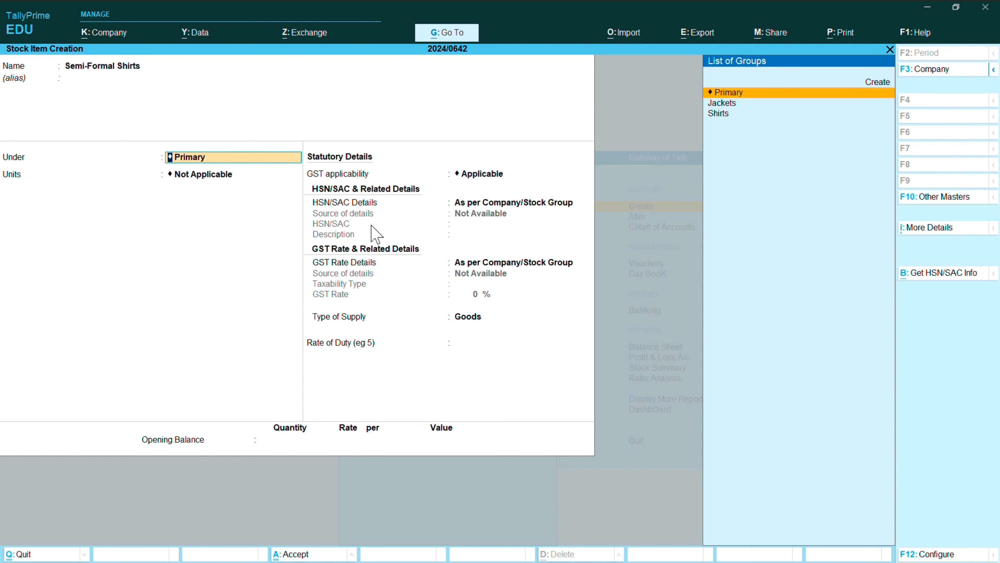
Place the Semi-Formal Shirts item under the Shirts group and set its units to pcs
key(Down)
key(Down)
key(Return)
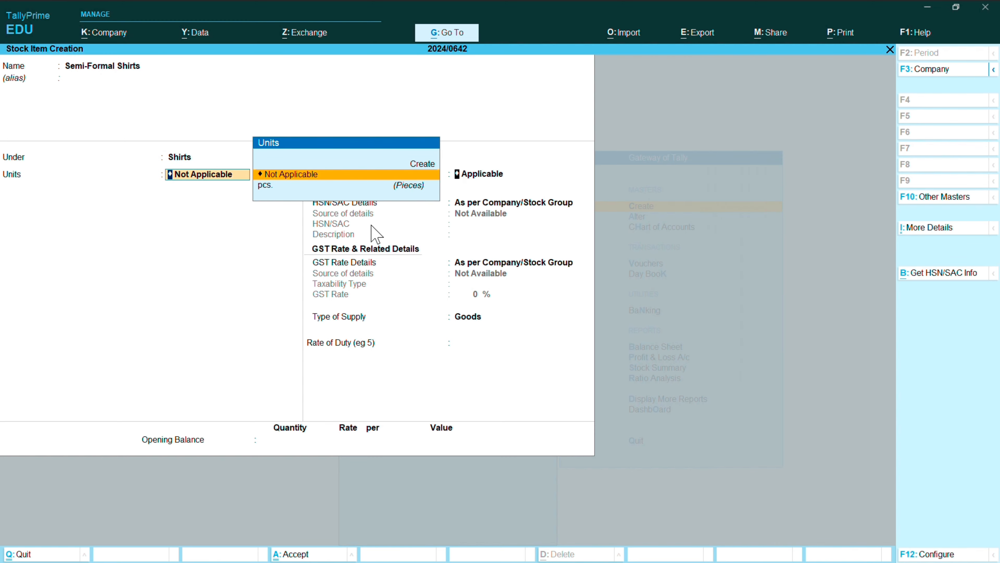
key(Return)
key(BackSpace)
key(Down)
key(Up)
key(Down)
key(Return)
Accept the default GST applicability, HSN/SAC, GST rate, supply type and duty details for Semi-Formal Shirts
key(Return)
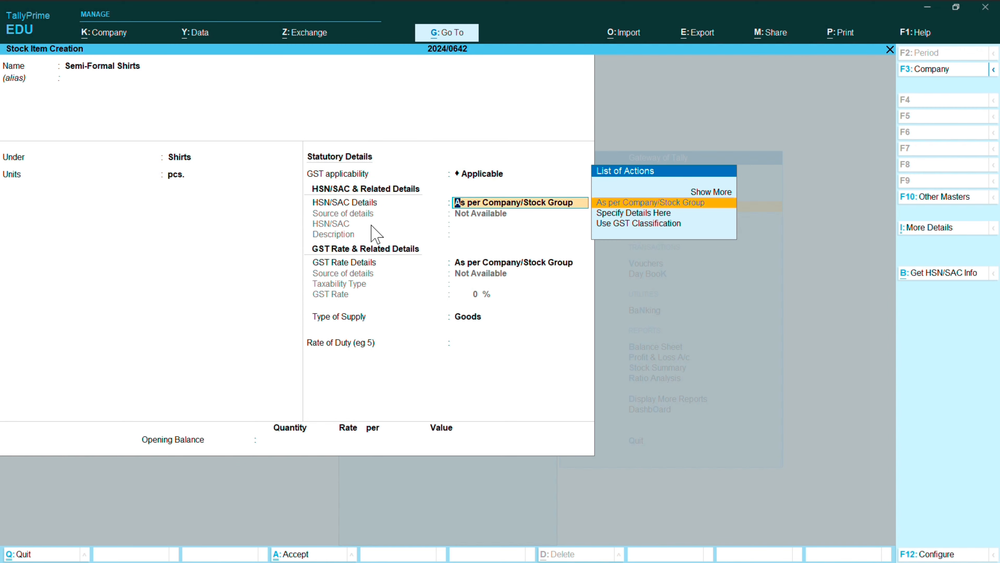
key(Return)
key(Return)
key(Return)
key(Return)
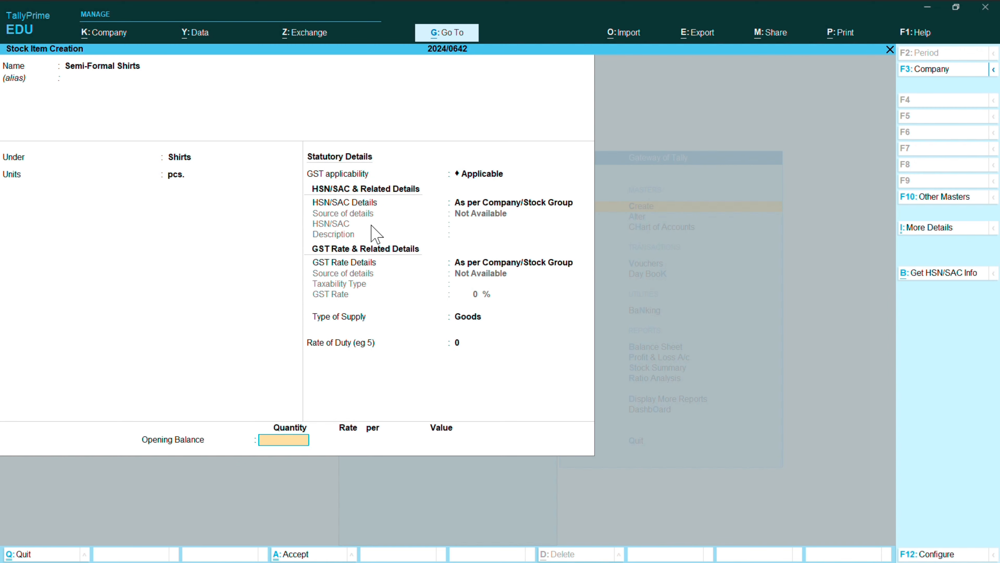
Set the Semi-Formal Shirts opening balance to 180 pcs. at a rate of 750 per piece and save the item
text(180)
key(Return)
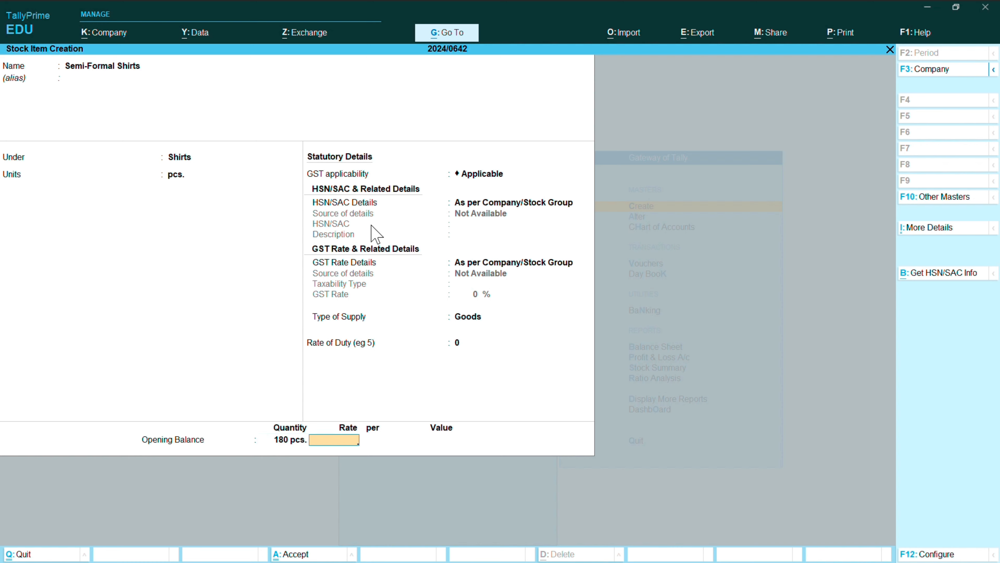
text(750)
key(Return)
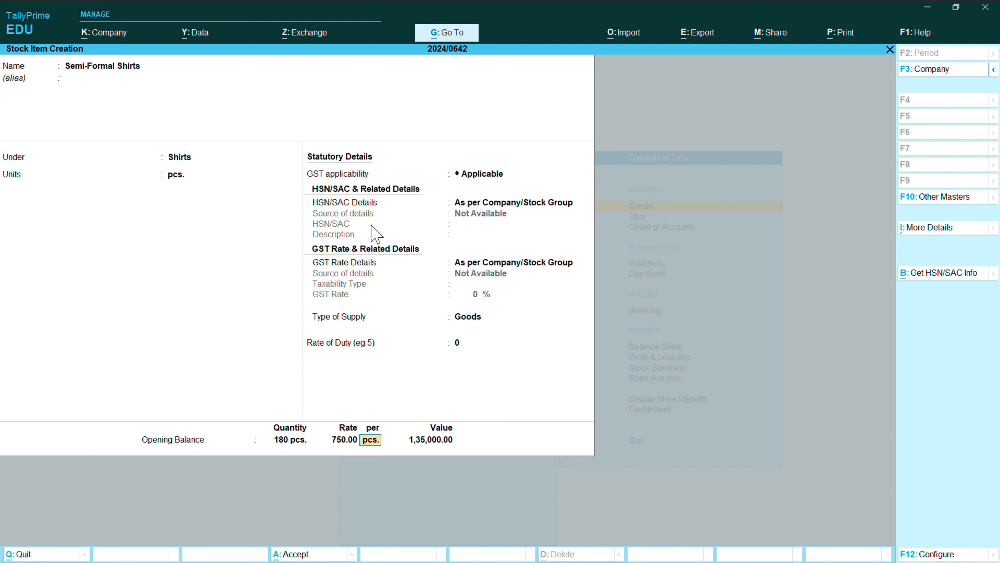
key(Return)
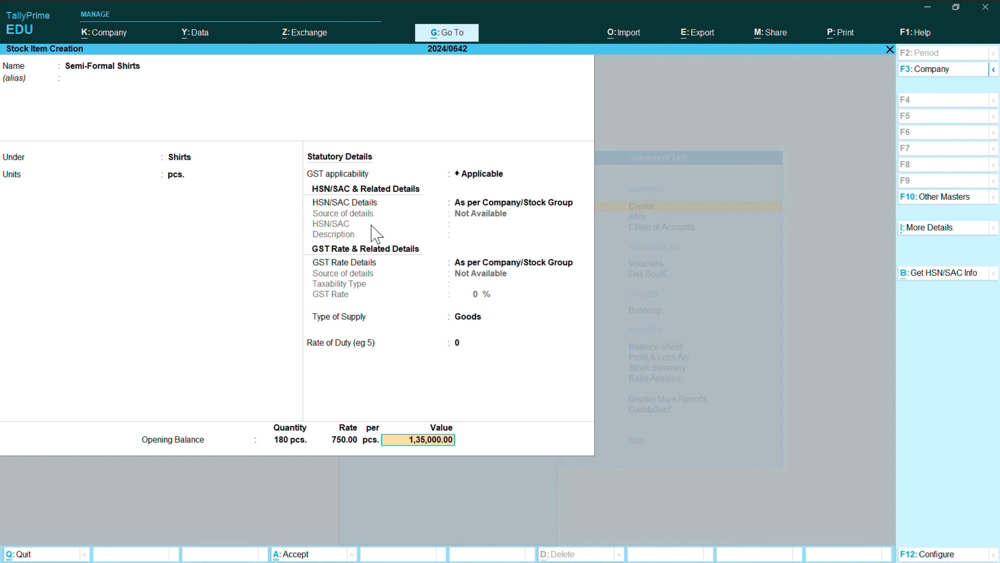
key(Return)
key(Return)
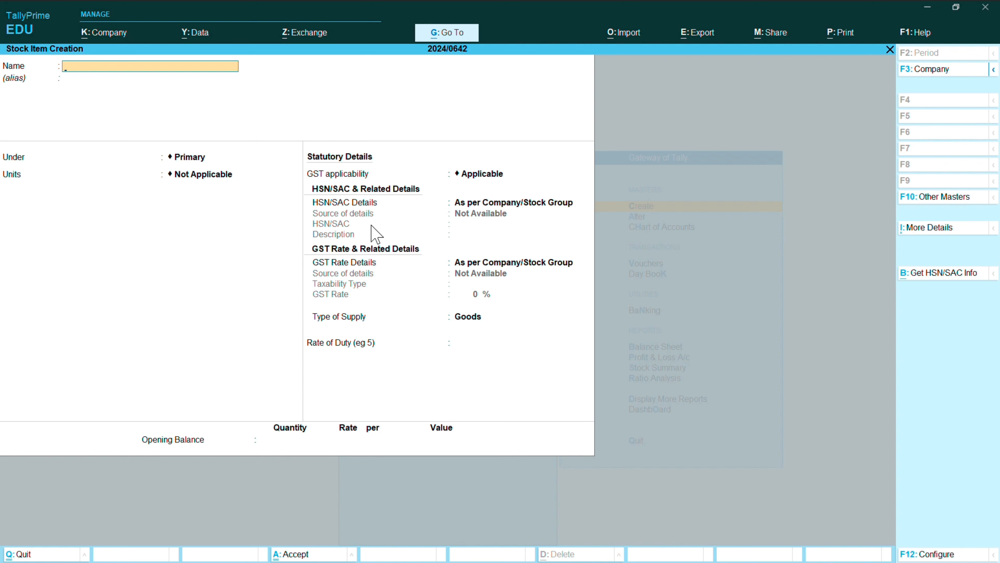
Enter Formal Shirts as the name of the new stock item
text(Formal Shirst)
key(BackSpace)
key(BackSpace)
text(ts)
key(Return)
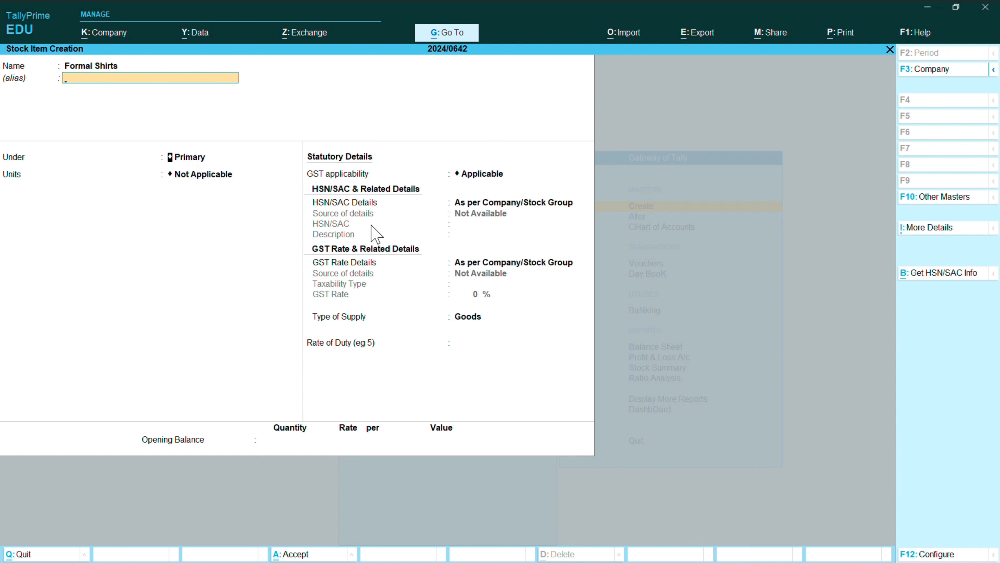
Place the Formal Shirts item under the Shirts group and set its units to pcs
key(Return)
key(Down)
key(Down)
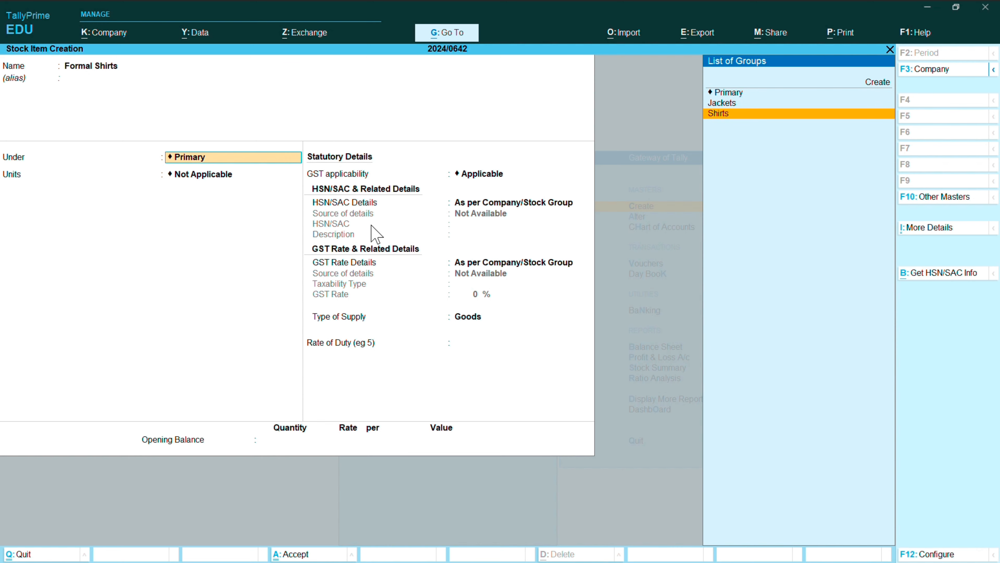
key(Return)
key(Down)
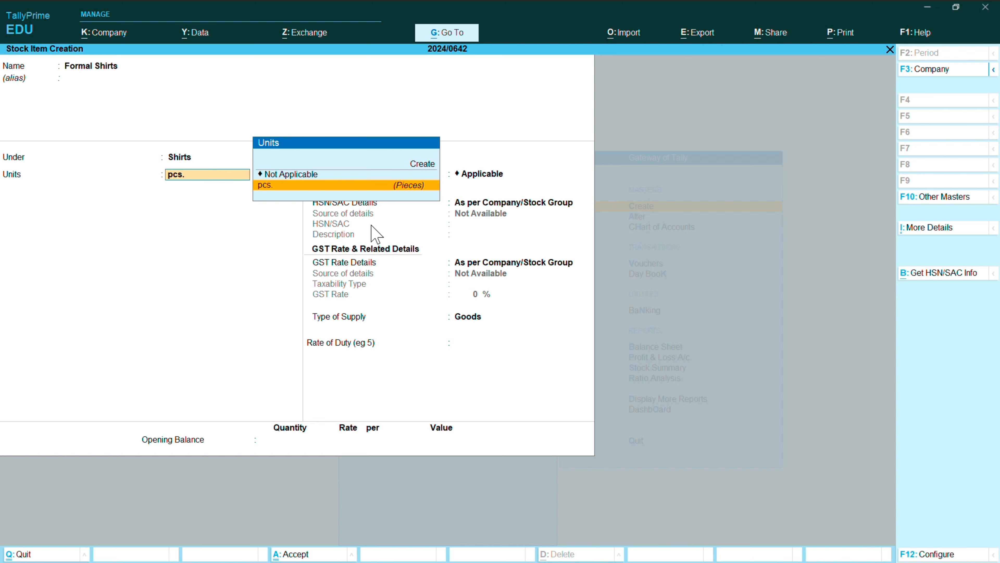
key(Return)
Accept the default GST applicability, HSN/SAC, GST rate, supply type and duty details for Formal Shirts
key(Return)
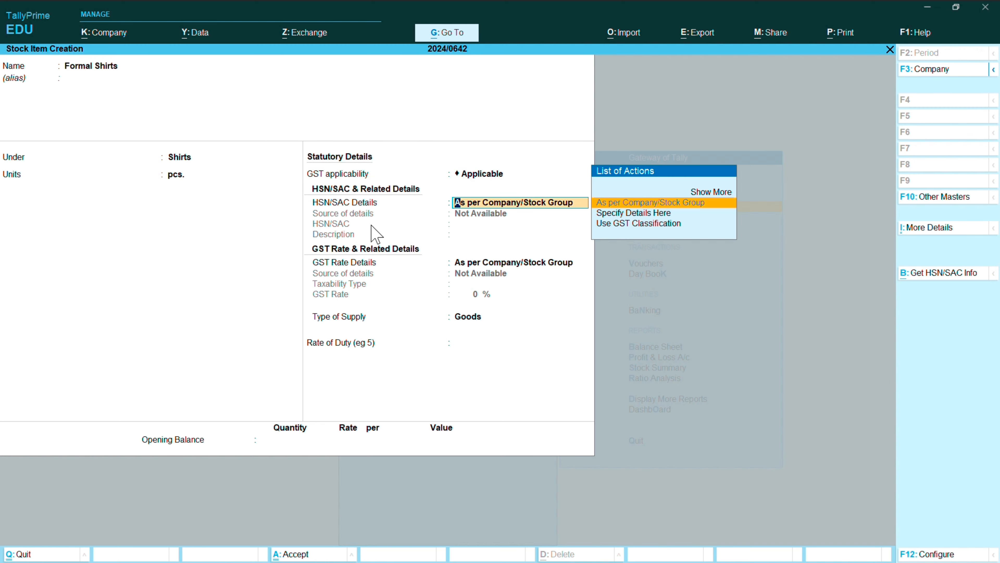
key(Return)
key(Return)
key(Return)
key(Return)
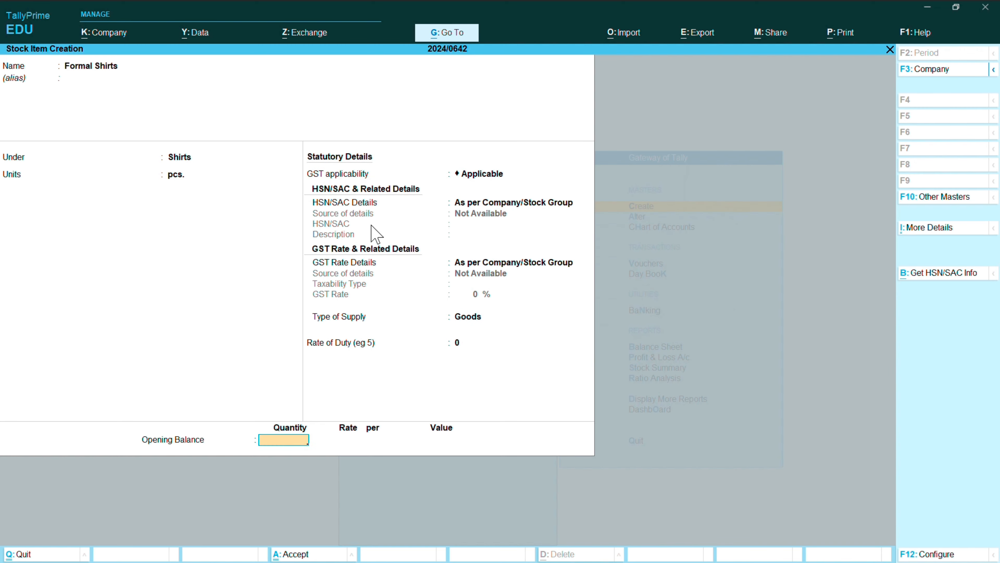
Set the Formal Shirts opening balance to 200 pcs. at a rate of 1,000 per piece and save the item
text(200)
key(Return)
text(1)
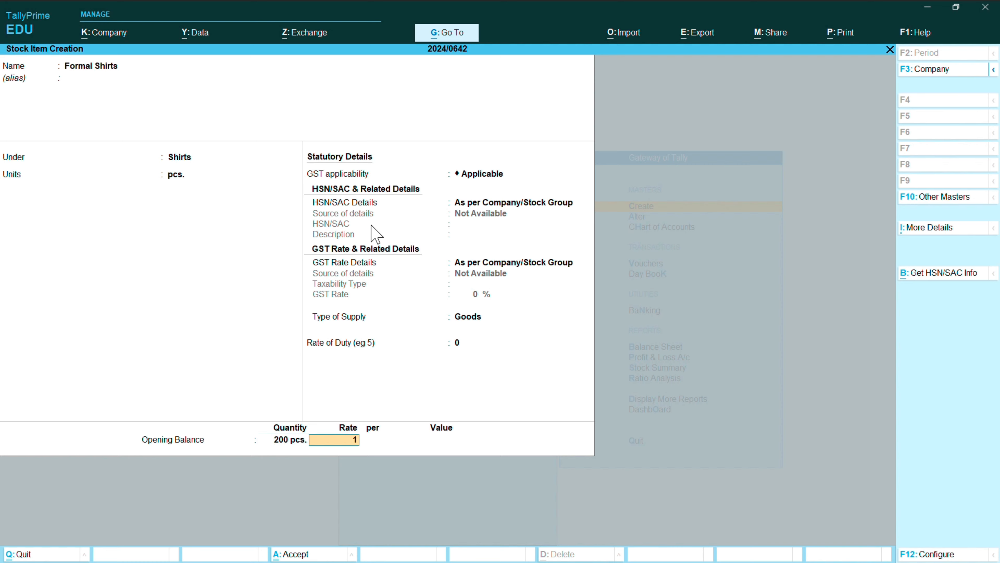
text(,000)
key(Return)
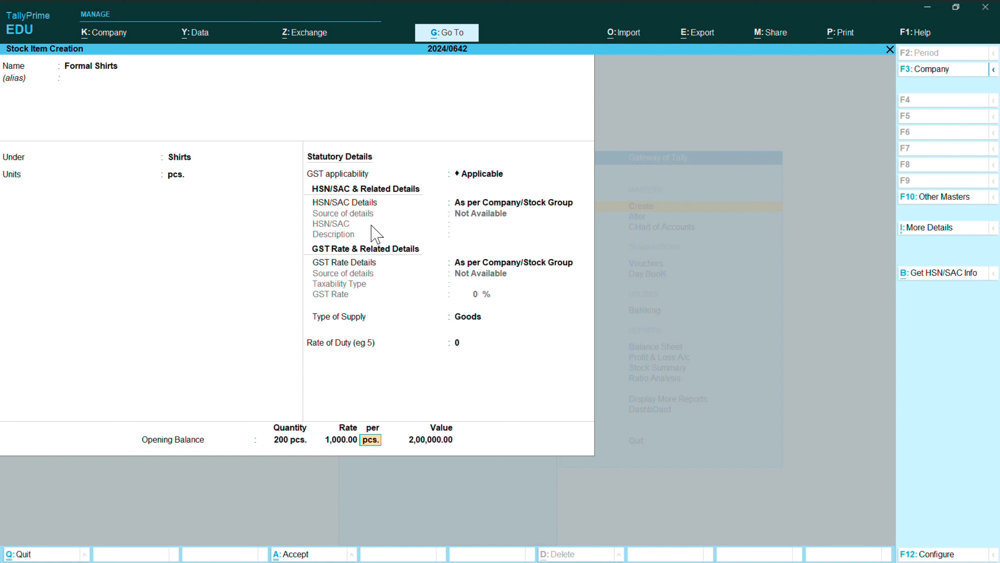
key(Return)
key(Return)
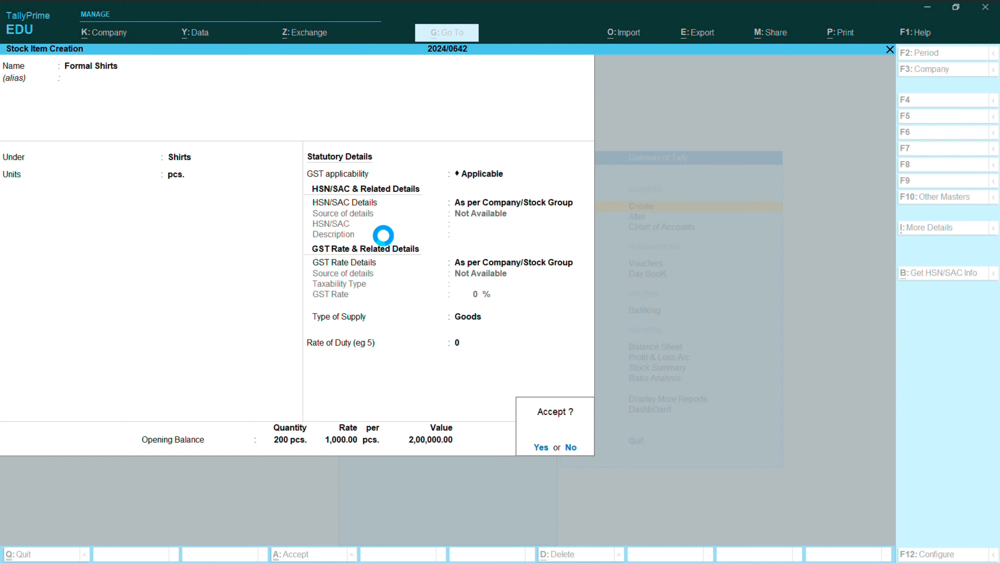
key(Return)
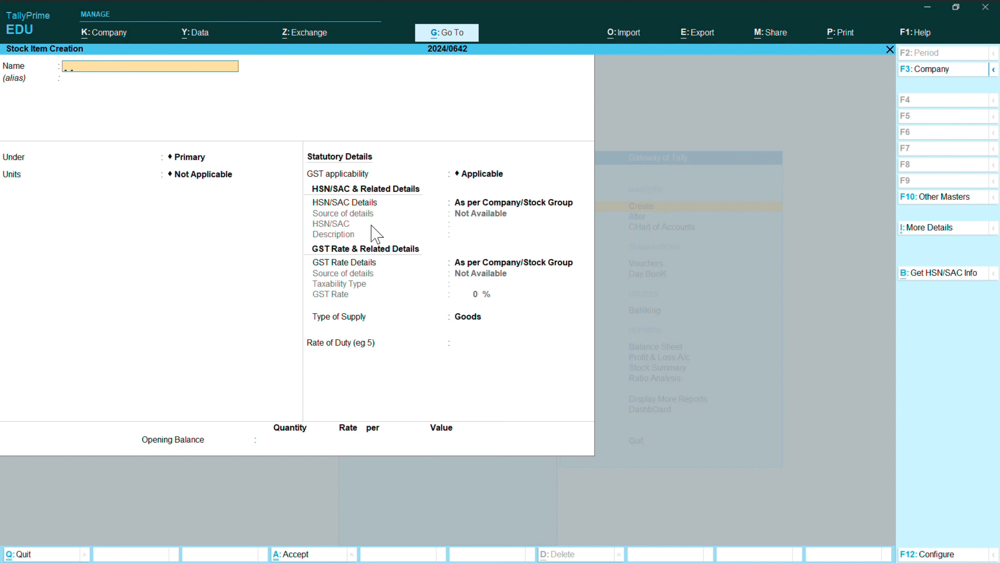
Name the new stock item Casual Shirts and place it under the Shirts group with pcs. as its unit
text(Casual Shirst)
key(Return)
key(Return)
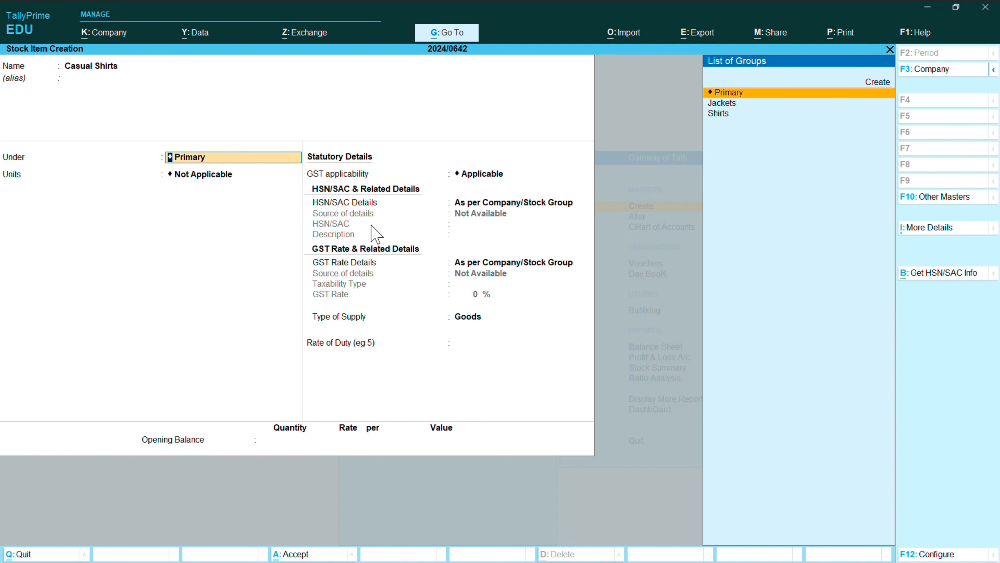
key(Down)
key(Down)
key(Return)
key(Down)
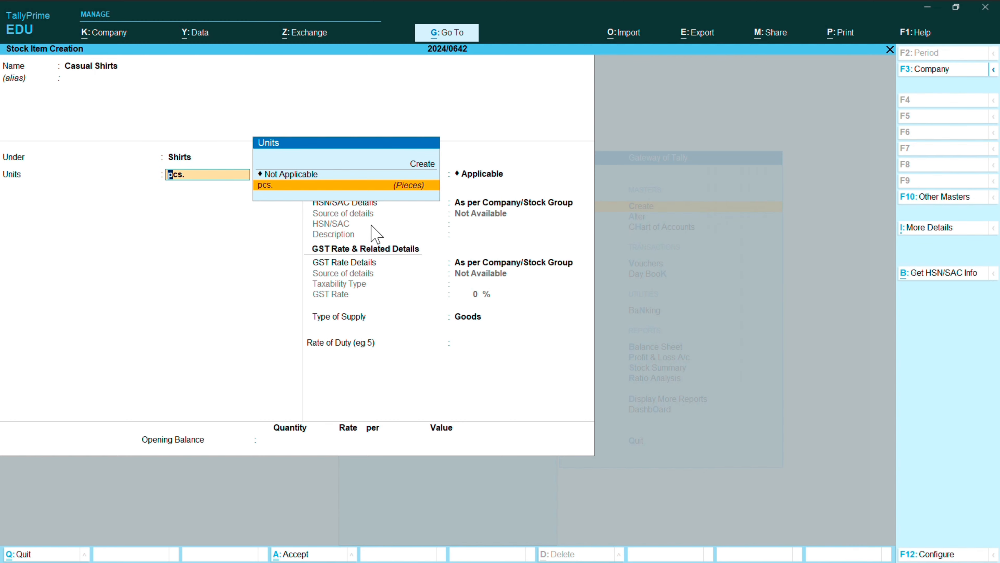
key(Return)
Accept the default GST applicability, HSN/SAC, GST rate, supply type and duty details for Casual Shirts
key(Return)
key(Return)
key(Return)
key(Return)
key(Return)
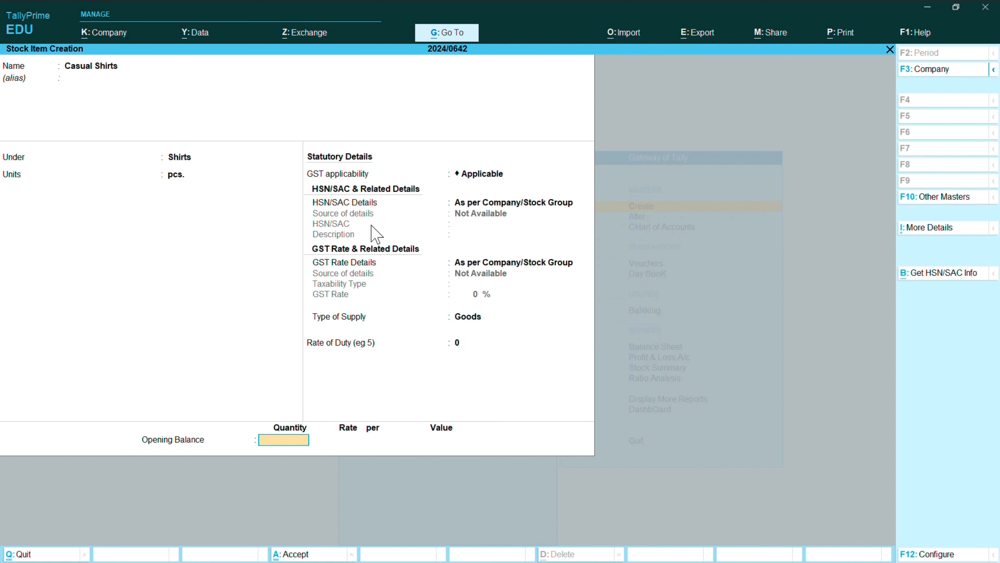
Set the Casual Shirts opening balance to 320 pcs. at a rate of 650 per piece and save the item
text(320)
key(Return)
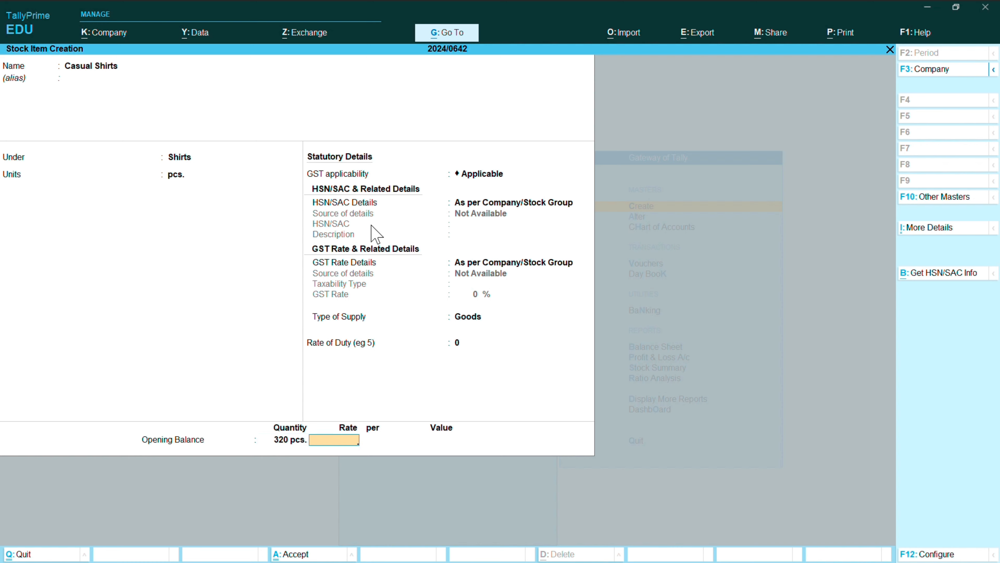
text(650)
key(Return)
key(Return)
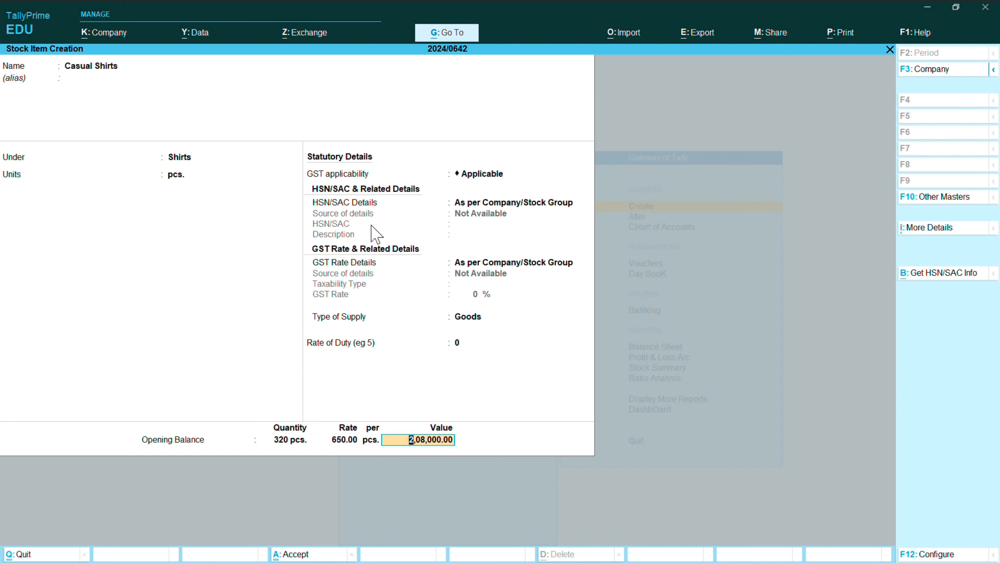
key(Return)
key(Return)
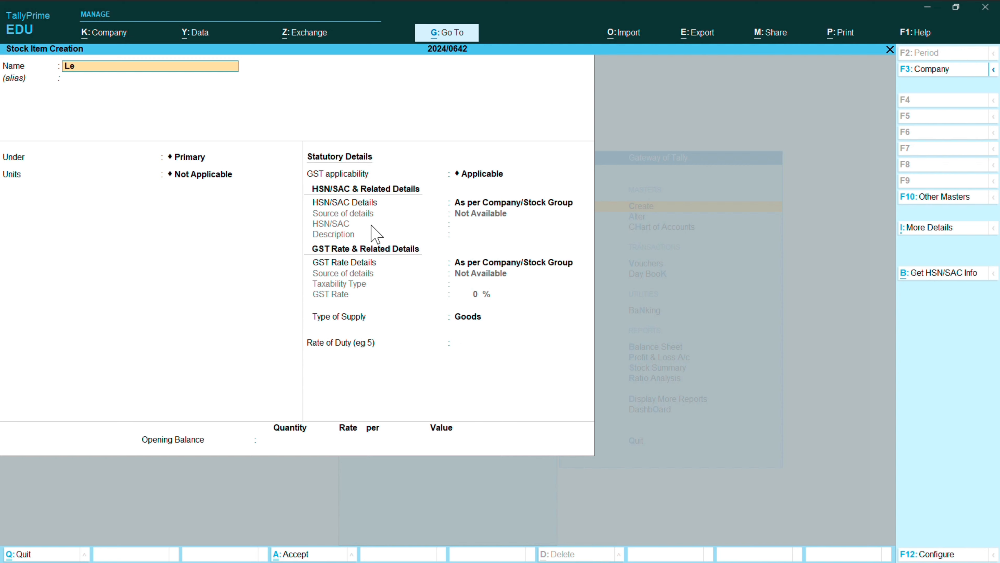
Name the new stock item Leather Jackets and place it under the Jackets group with pcs. as its unit
text(Leather Jackets)
key(Return)
key(Return)
key(Down)
key(Down)
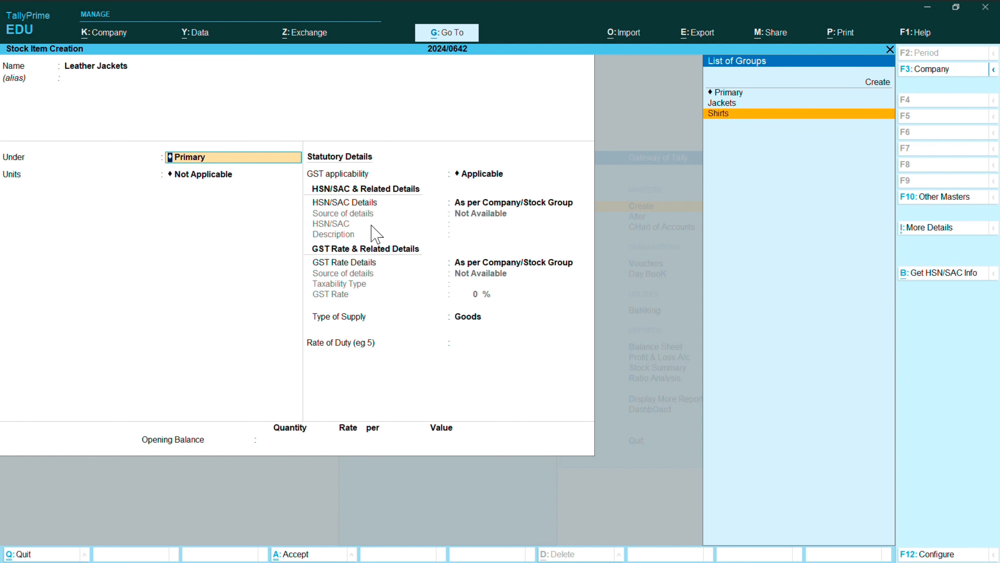
key(Up)
key(Return)
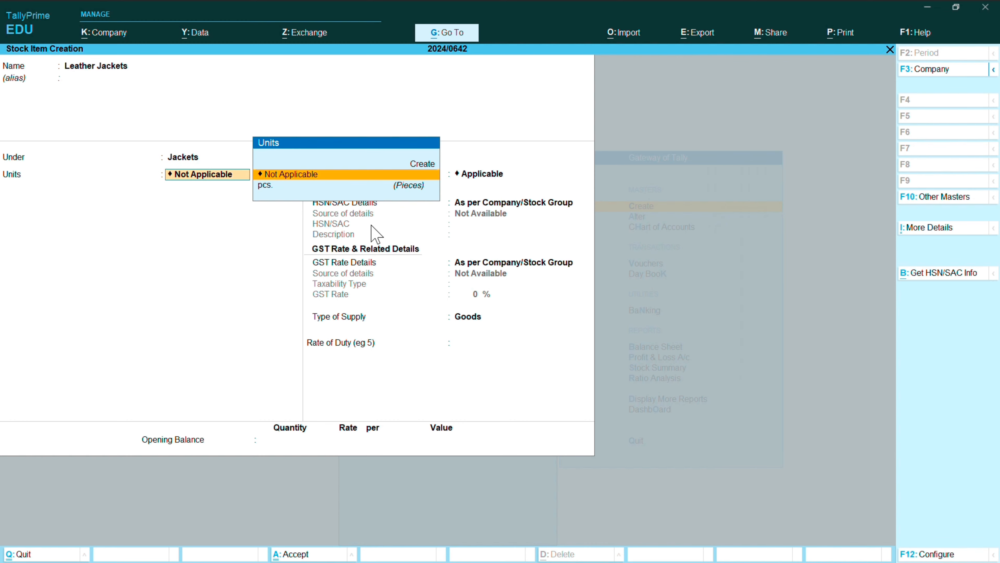
key(Down)
key(Return)
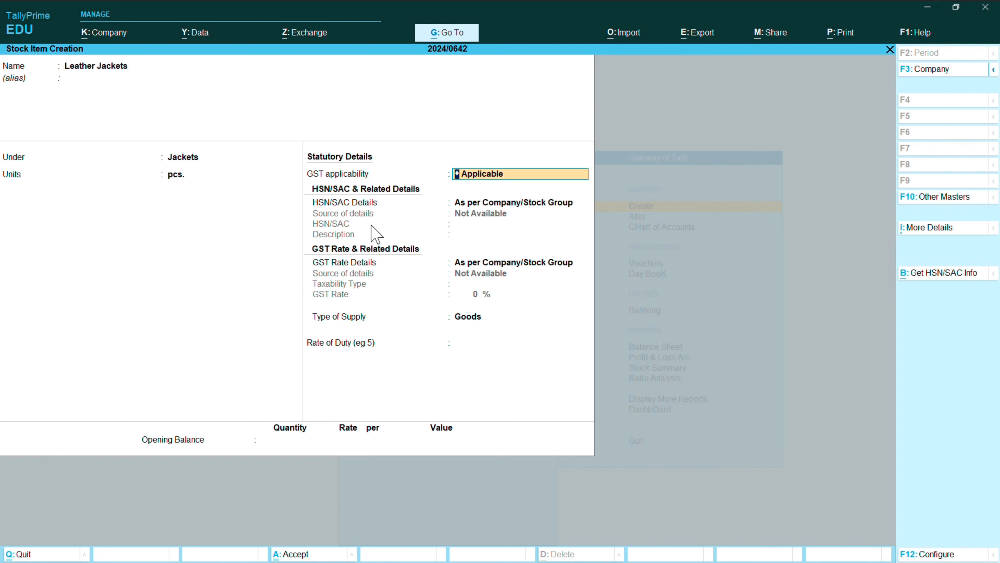
Accept the default GST applicability, HSN/SAC, GST rate, supply type and duty details for Leather Jackets
key(Return)
key(Return)
key(Return)
key(Return)
key(Return)
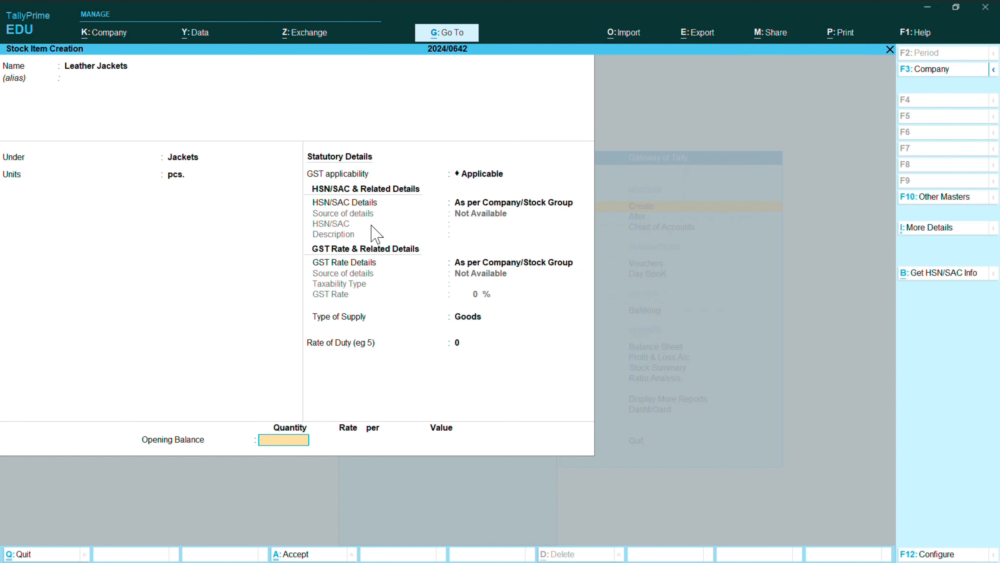
Set the Leather Jackets opening balance to 200 pcs. at a rate of 2,000 per piece and save the item
text(200)
key(Return)
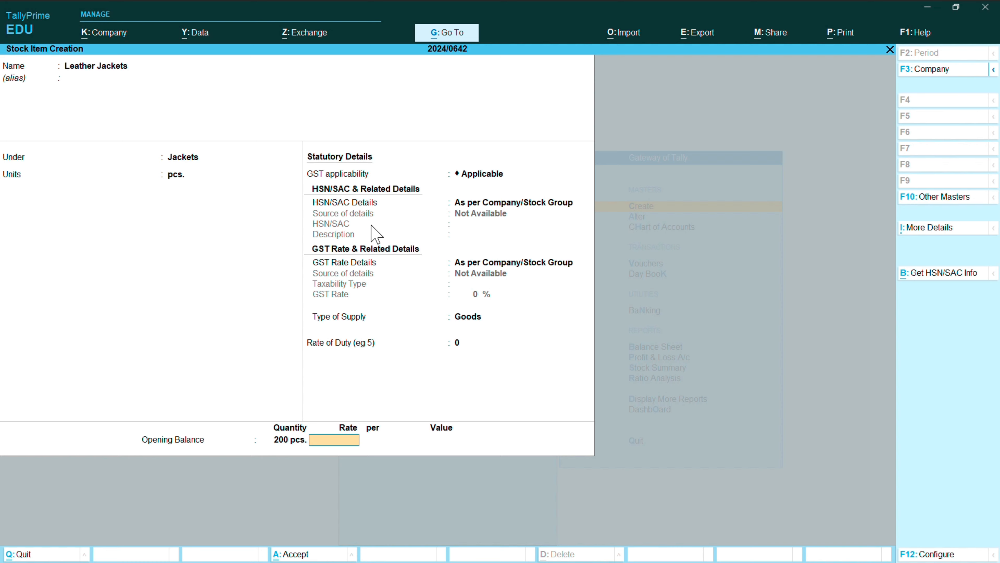
text(2000)
key(Return)
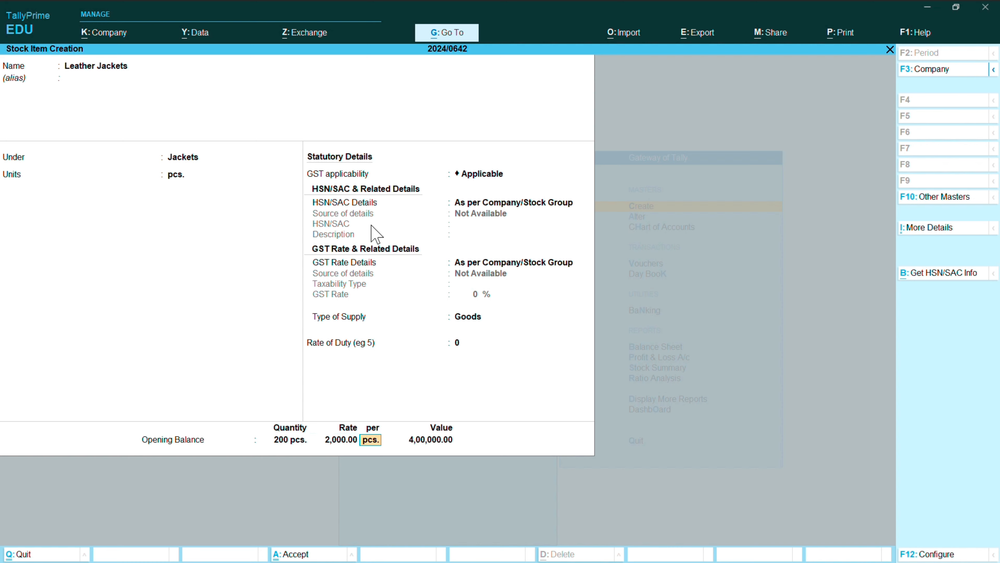
key(Return)
key(Return)
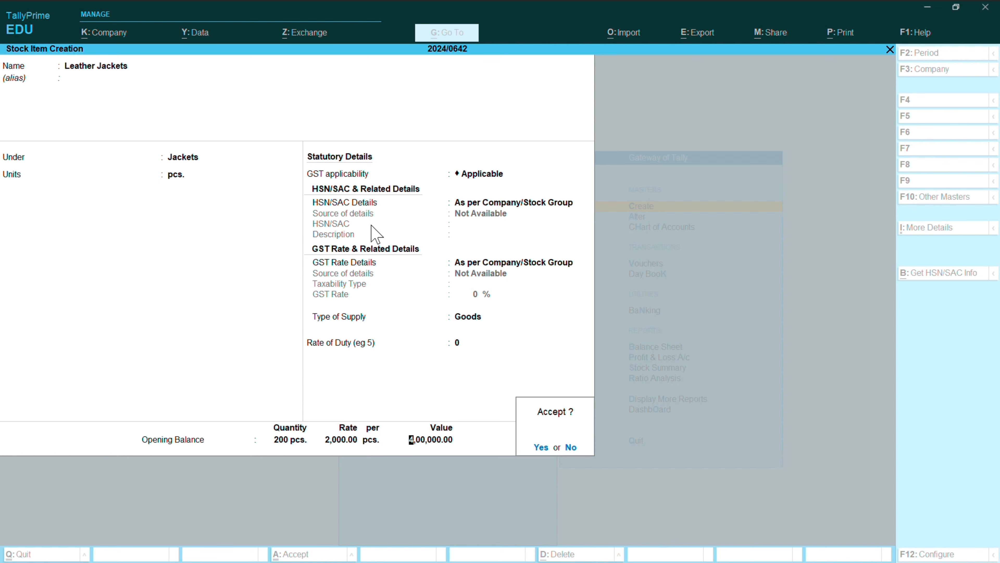
key(Return)
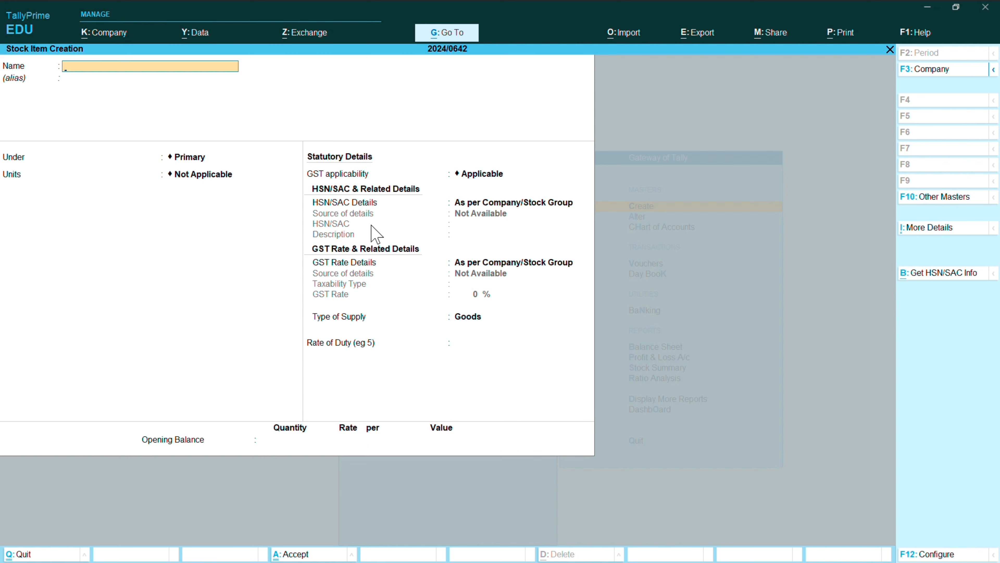
Name the new stock item Denim Jackets and place it under the Jackets group with pcs. as its unit
text(Denim Jackets)
key(Return)
key(Return)
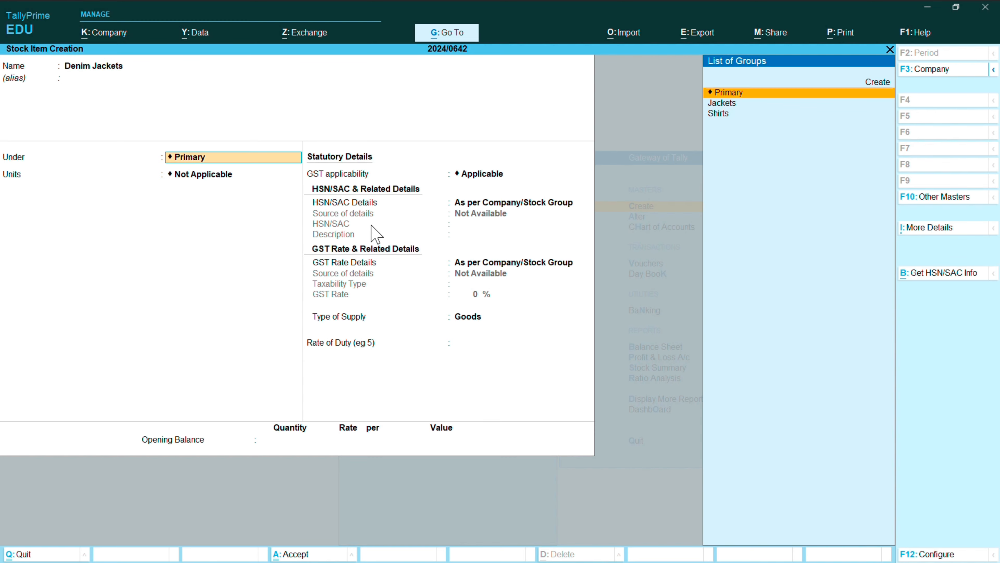
key(Down)
key(Return)
key(Down)
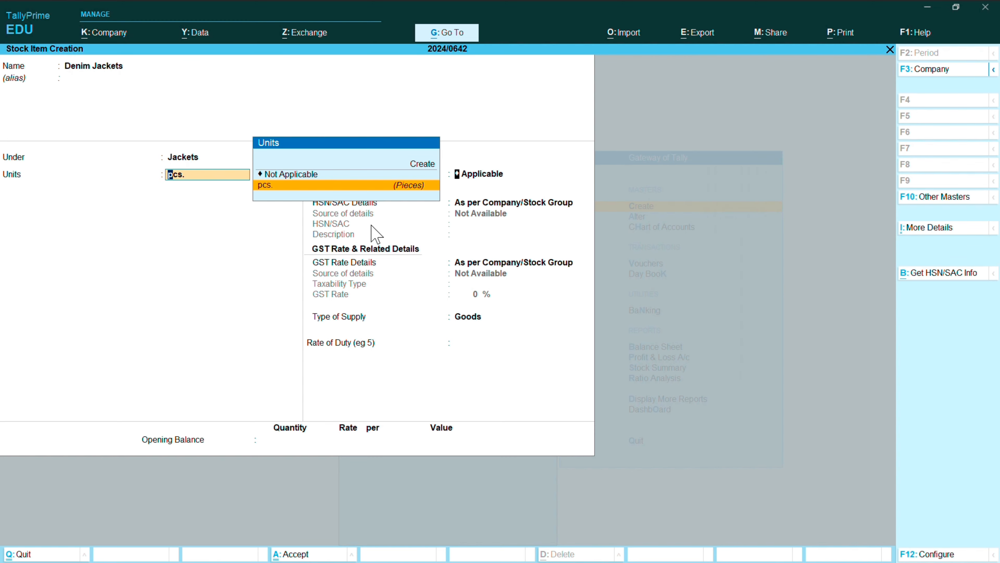
key(Return)
Accept the default GST applicability, HSN/SAC, GST rate, supply type and duty details for Denim Jackets
key(Return)
key(Return)
key(Return)
key(Return)
key(Return)
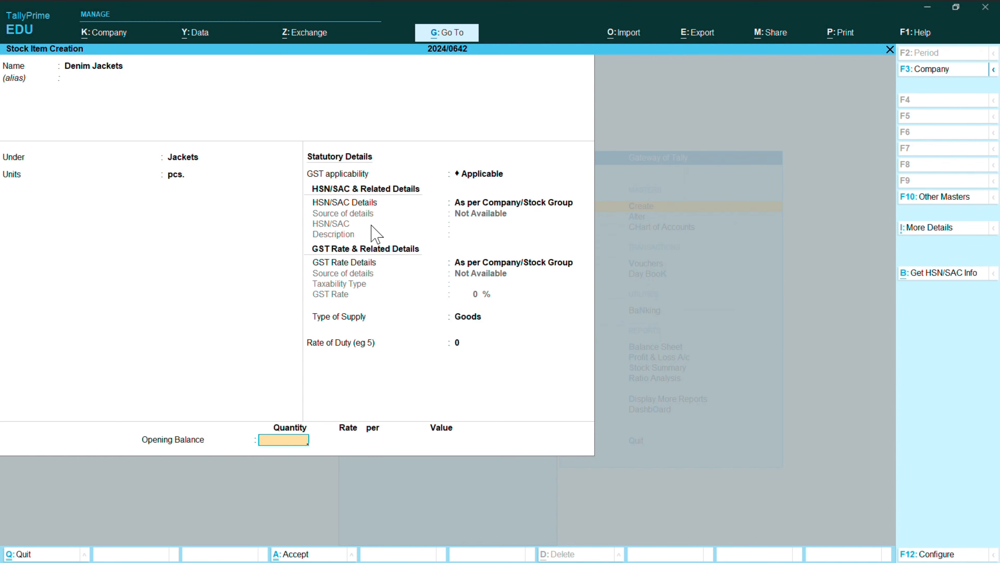
Set the Denim Jackets opening balance to 250 pcs. at a rate of 1,550 per piece and save the item
text(250)
key(Return)
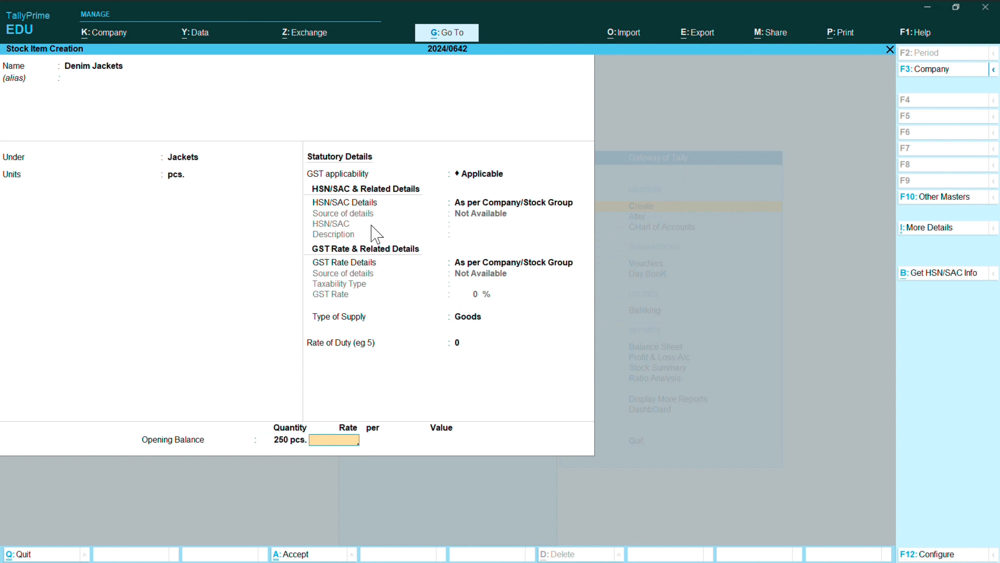
text(1550)
key(Return)
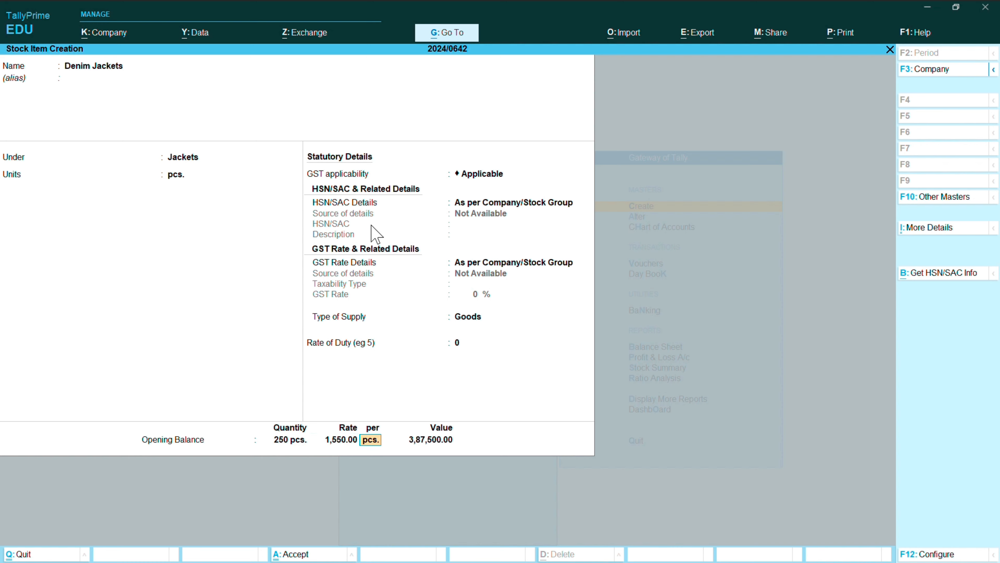
key(Return)
key(Return)
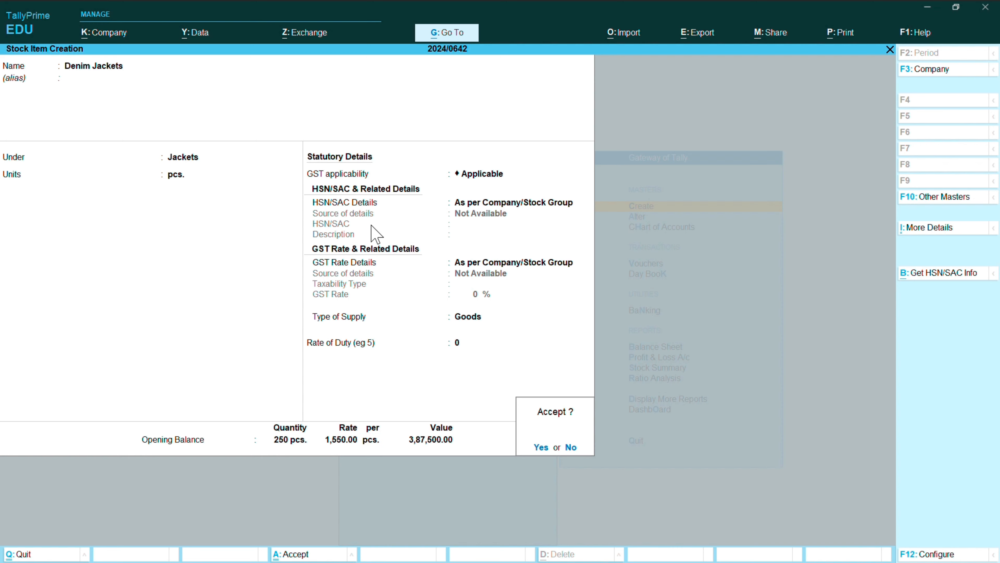
key(Return)
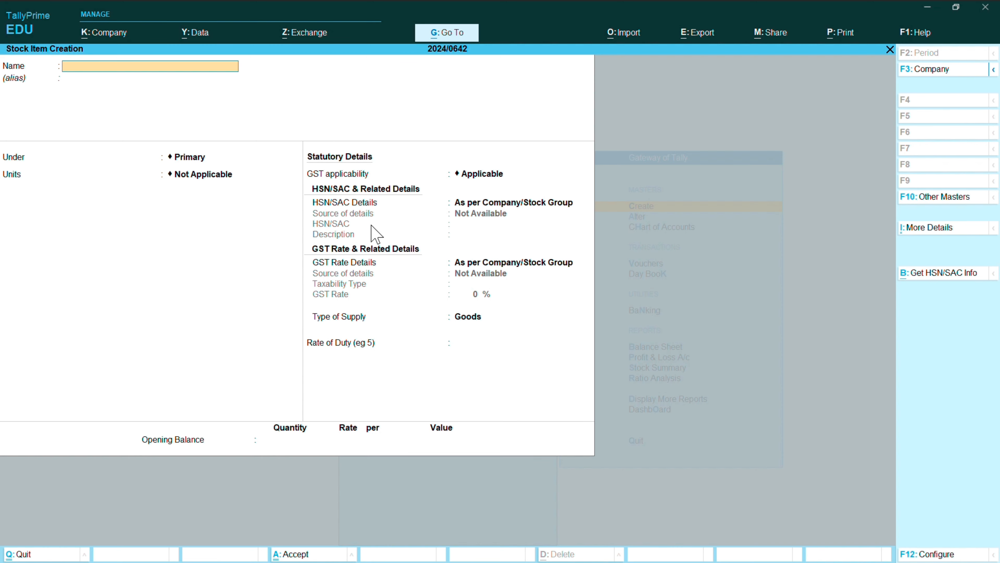
Name the new stock item Puffer Jackets and place it under the Jackets group with pcs. as its unit
text(P)
key(BackSpace)
key(BackSpace)
text(uffer Jackets)
key(Return)
key(Return)
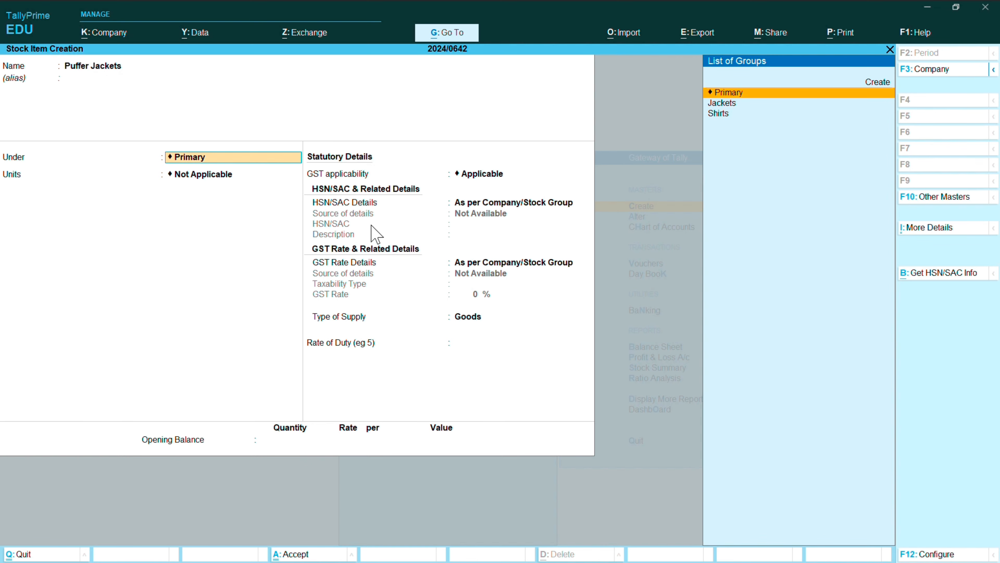
key(Down)
key(Return)
text(p)
key(Return)
Accept the default GST applicability, HSN/SAC, GST rate, supply type and duty details for Puffer Jackets
key(Return)
key(Return)
key(Return)
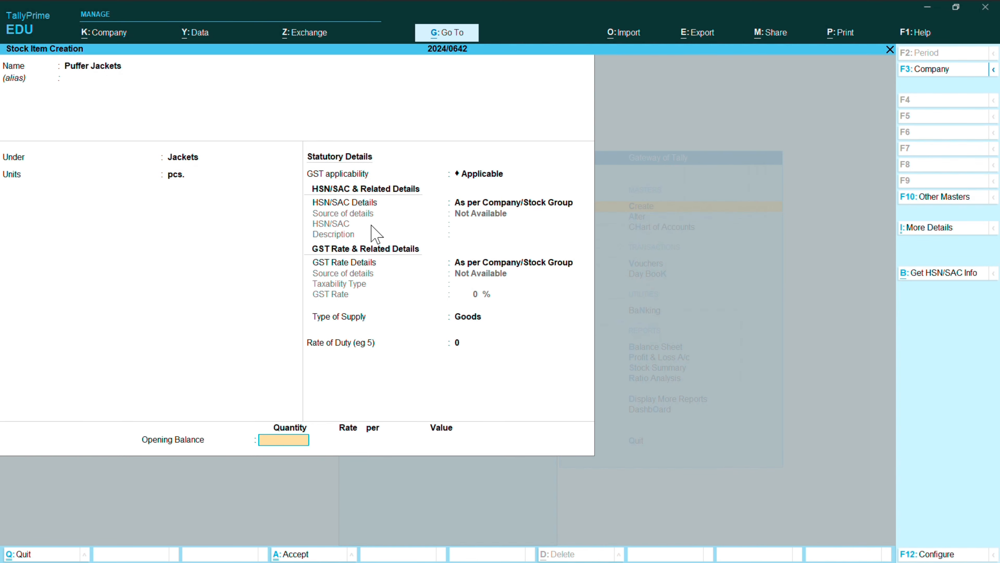
key(Return)
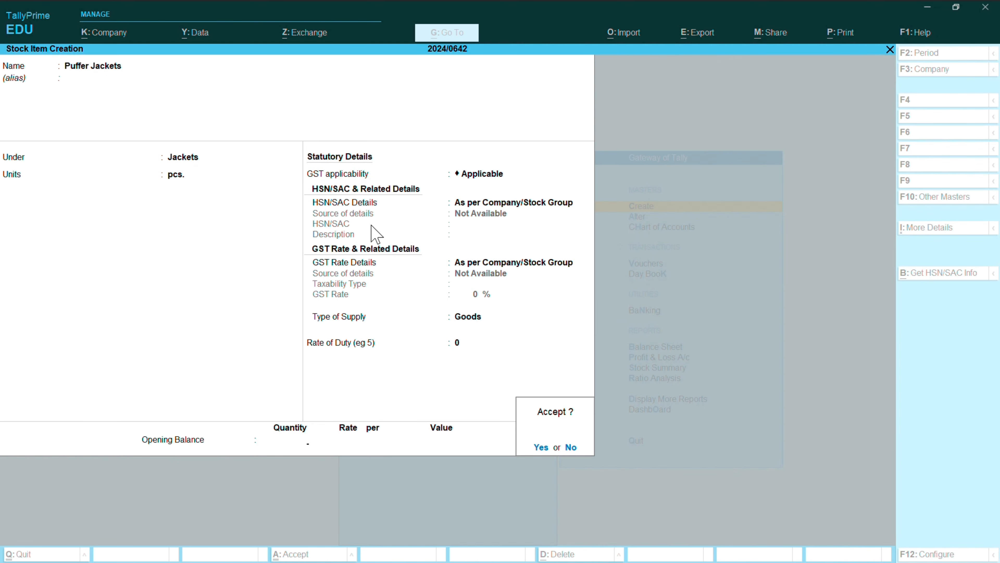
key(Escape)
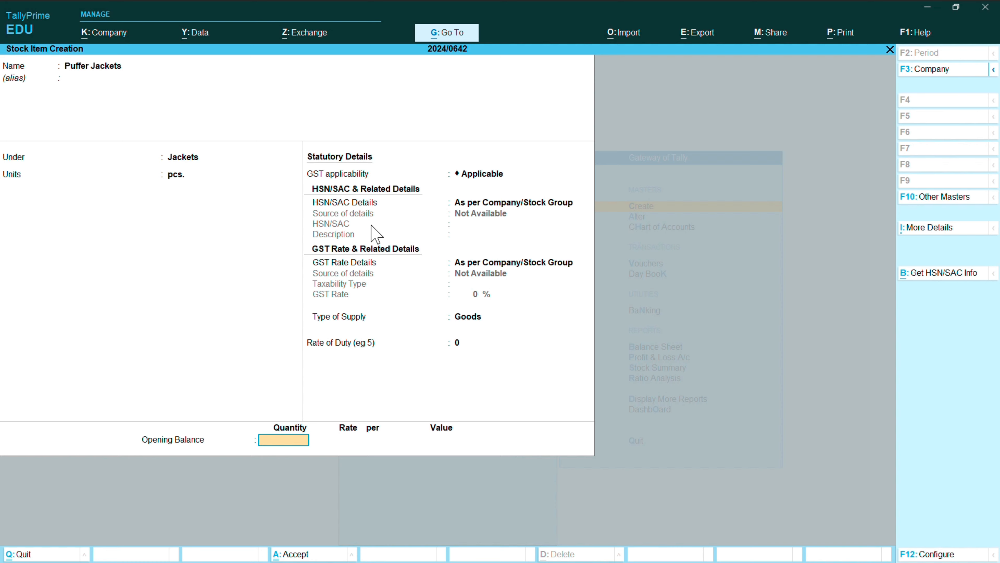
Set the Puffer Jackets opening balance to 350 pcs. at a rate of 1,750 per piece and save the item
text(350)
key(Return)
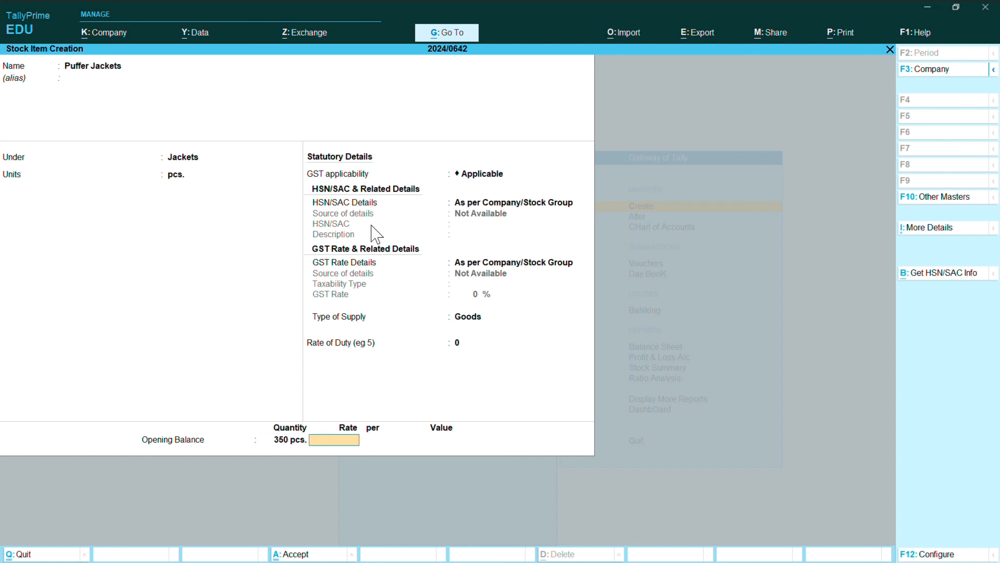
text(1750)
key(Return)
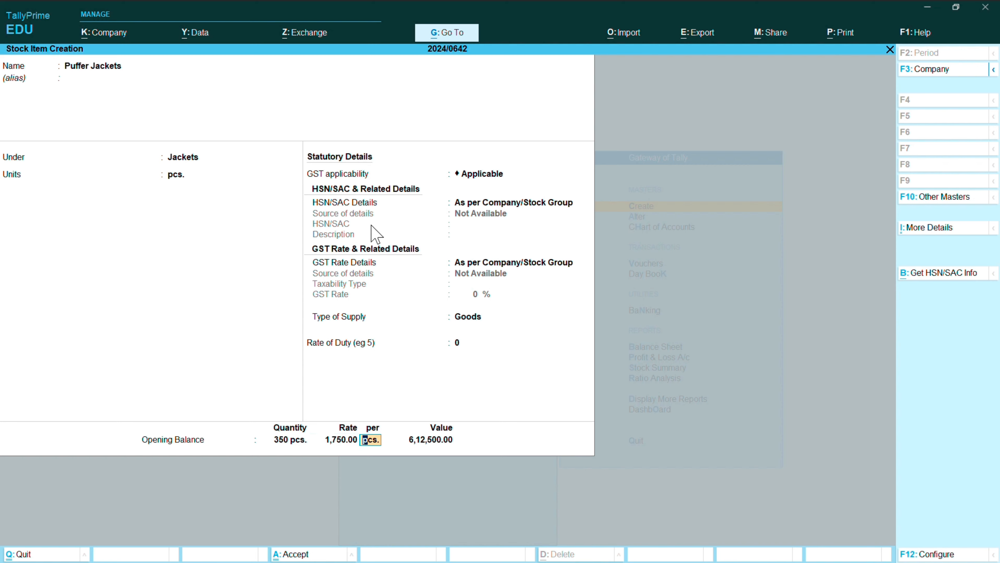
key(Return)
key(Return)
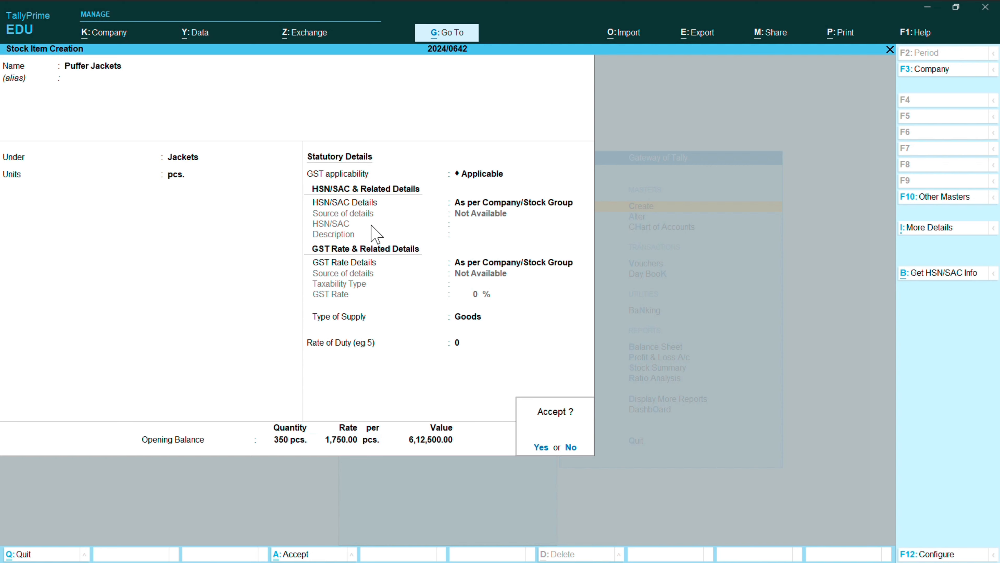
key(Return)
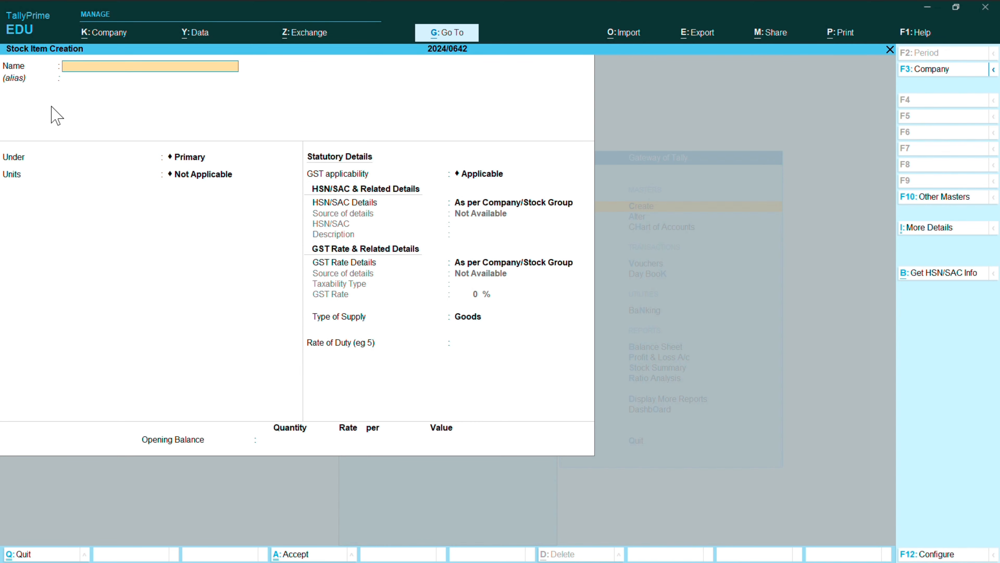
Leave stock item creation and start creating a new ledger master
key(Escape)
key(y)
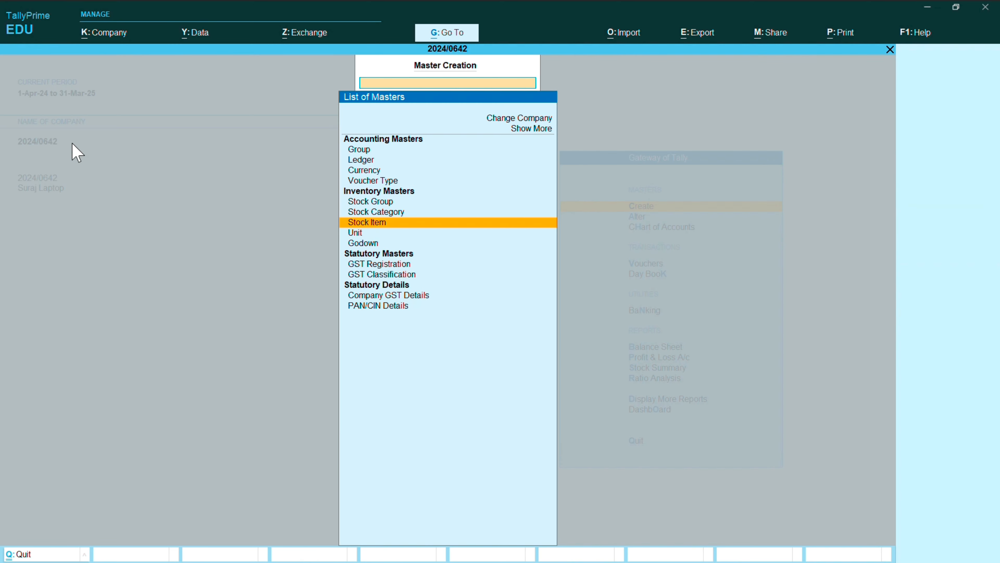
click(73, 145)
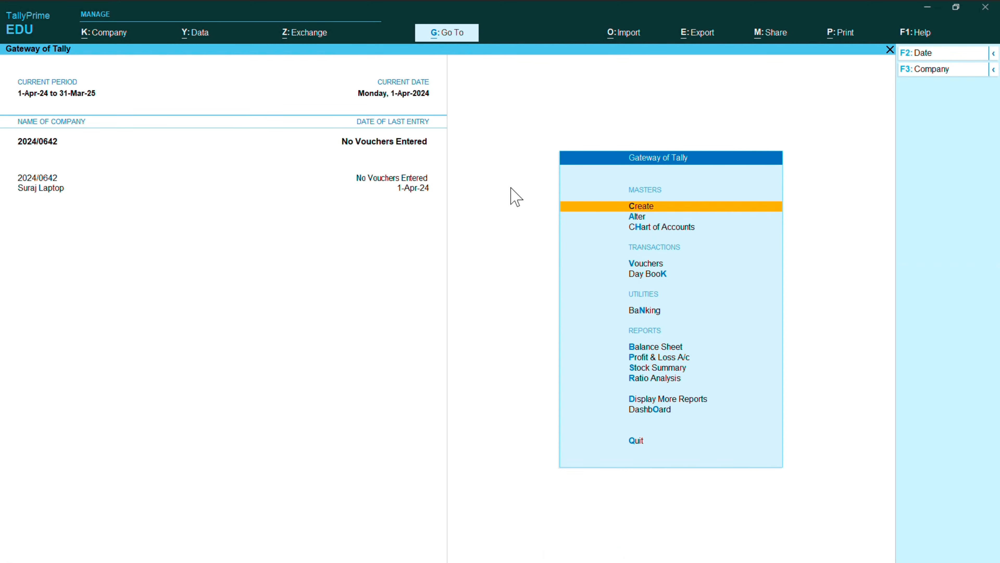
click(609, 207)
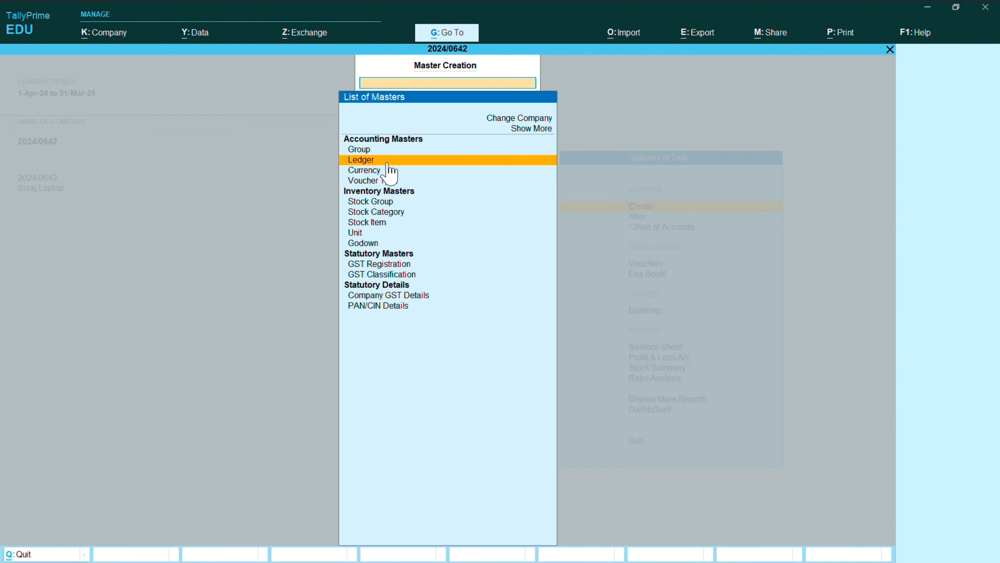
click(389, 173)
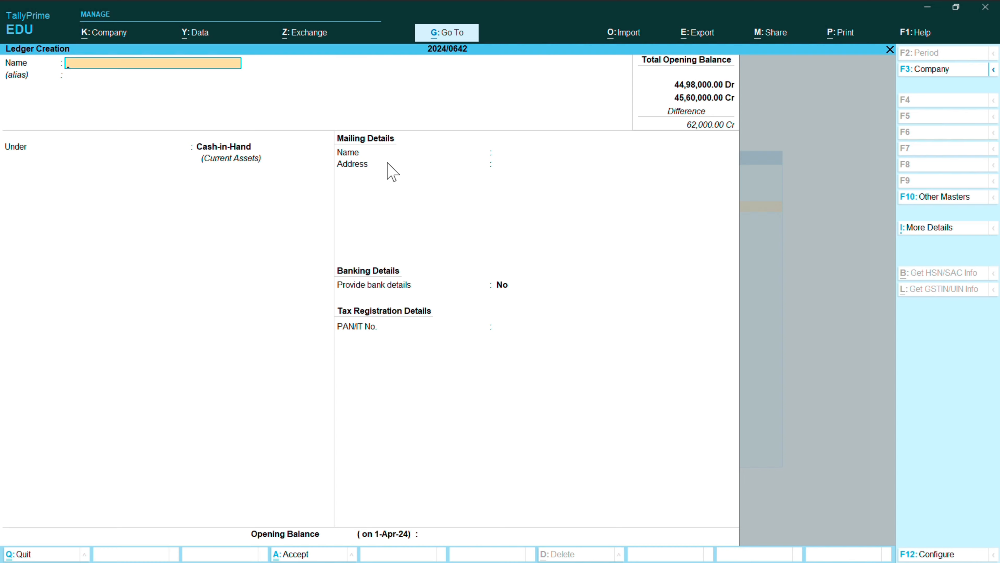
Name the new ledger with the first customer's name and place it under the Sundry Debtors group
text(Ramesj)
key(BackSpace)
text(h)
key(Return)
key(Return)
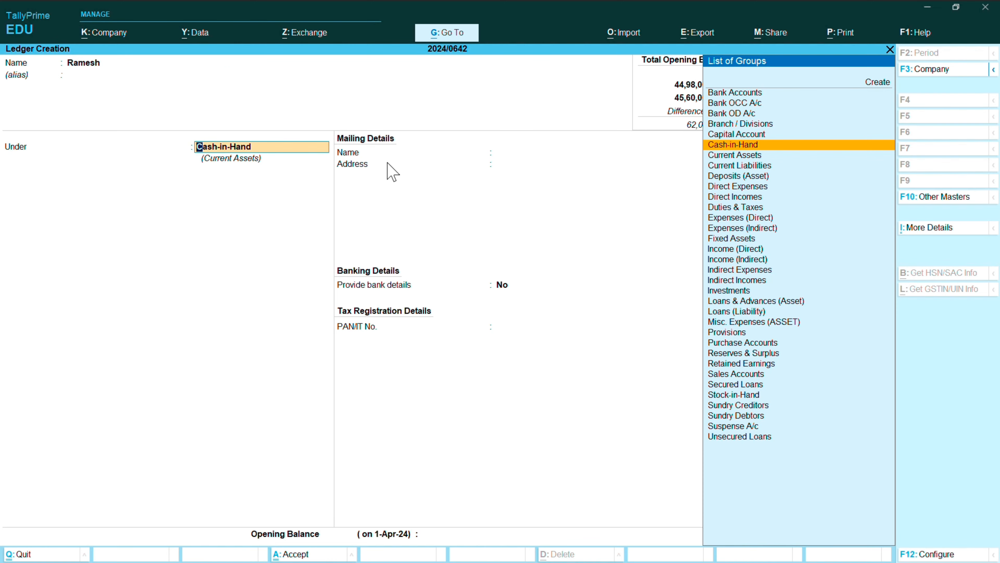
key(Down)
key(Down)
key(Down)
key(Down)
key(Down)
key(Down)
key(Down)
key(Down)
key(Down)
key(Down)
key(Down)
key(Down)
key(Down)
key(Down)
key(Down)
key(Down)
key(Down)
key(Down)
key(Down)
key(Down)
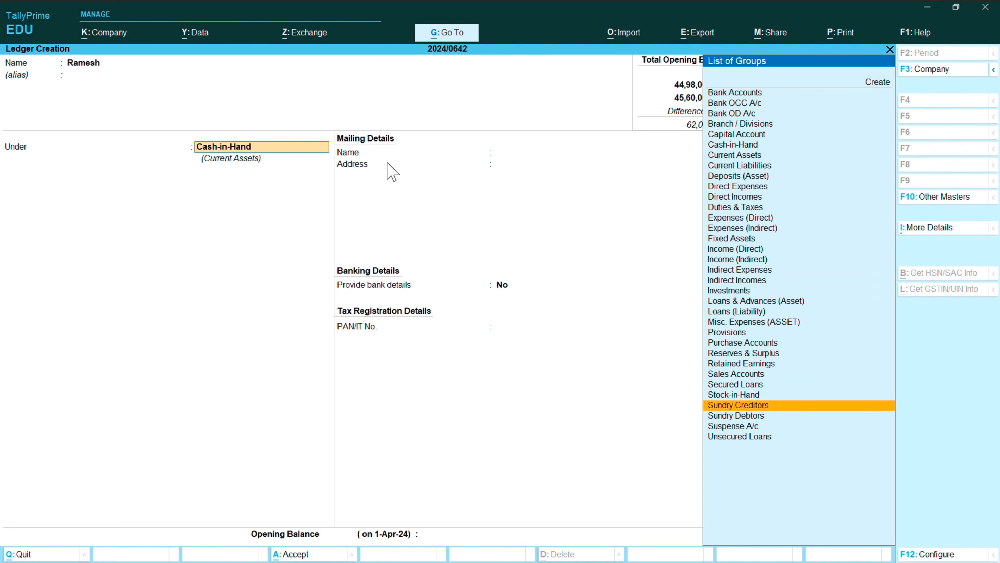
key(Down)
key(Down)
key(Up)
key(Return)
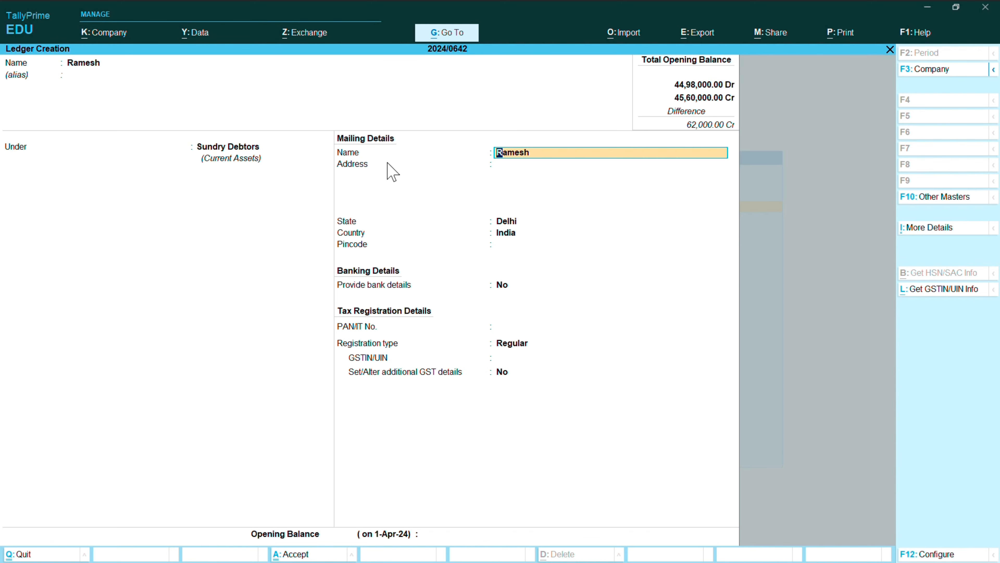
Accept the default mailing, banking and tax registration details for the first customer's ledger, leaving address, pincode, PAN and GSTIN/UIN blank
key(Return)
key(Return)
key(Return)
key(Return)
key(Return)
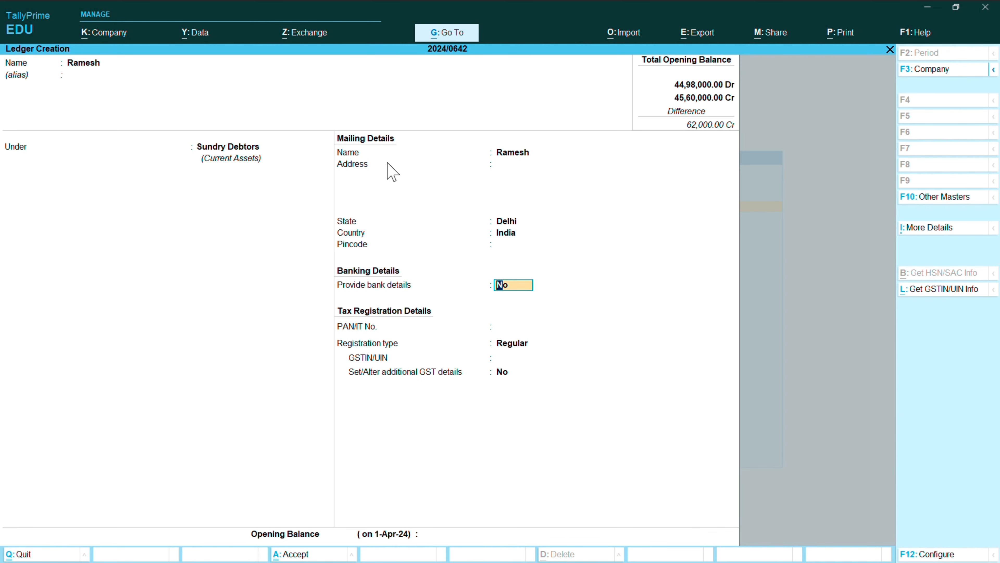
key(Return)
key(Return)
key(Return)
key(Return)
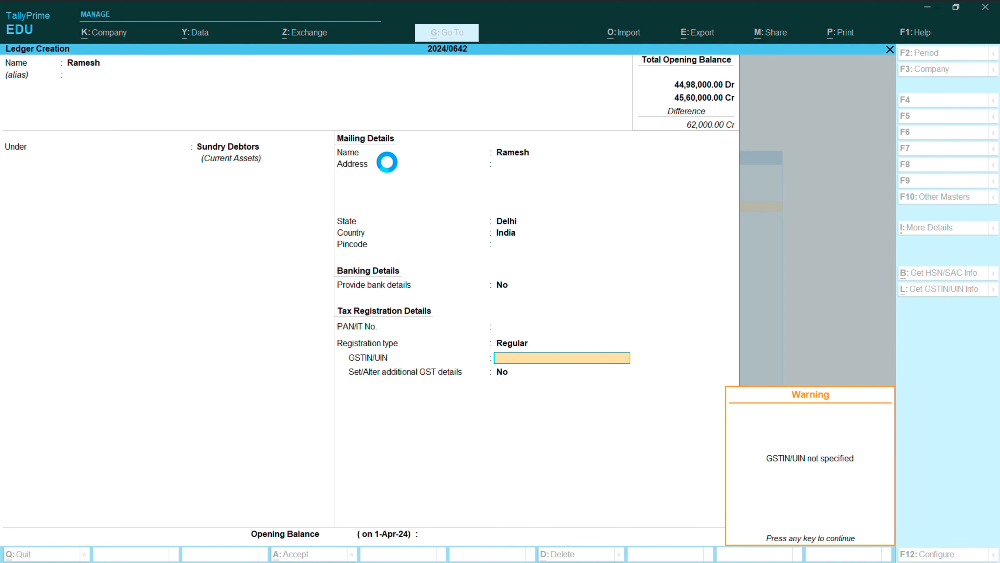
key(Return)
key(Return)
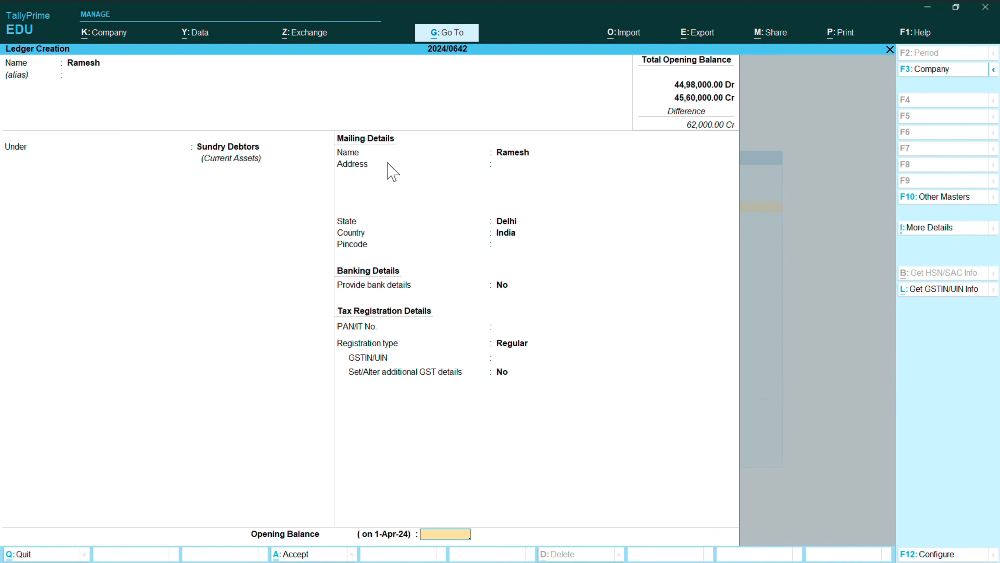
Set the first customer ledger's opening balance to 54,000 Dr and save the ledger
text(54000)
key(Return)
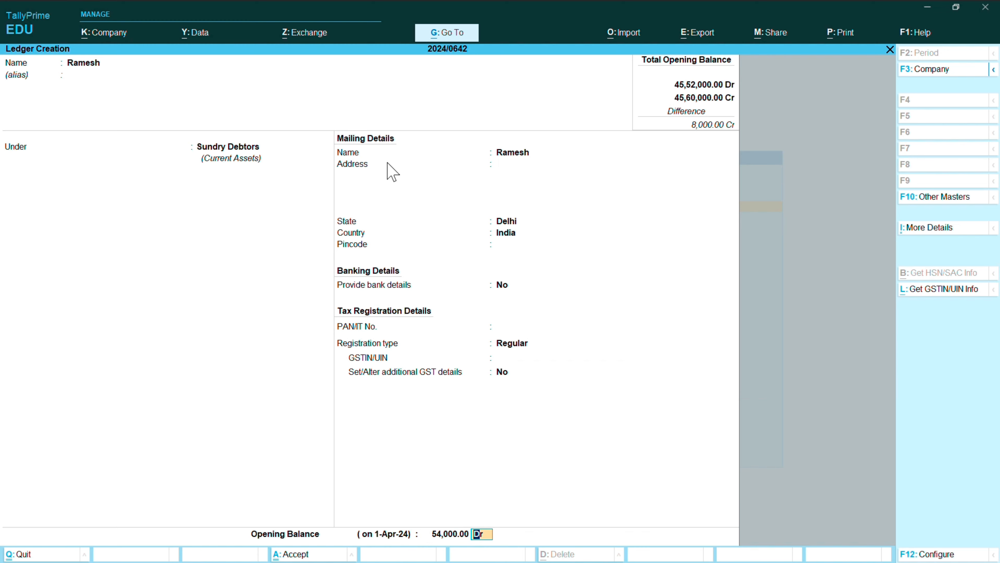
key(Return)
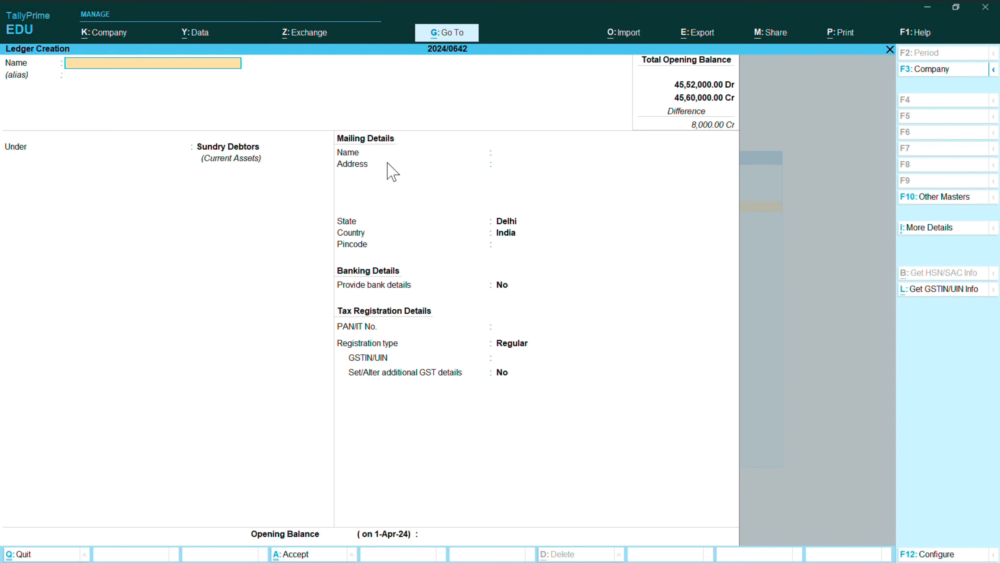
Name the new ledger with the second customer's name, keeping it under Sundry Debtors and using the same mailing name
text(Rajesh)
key(Return)
key(Return)
key(Return)
key(Return)
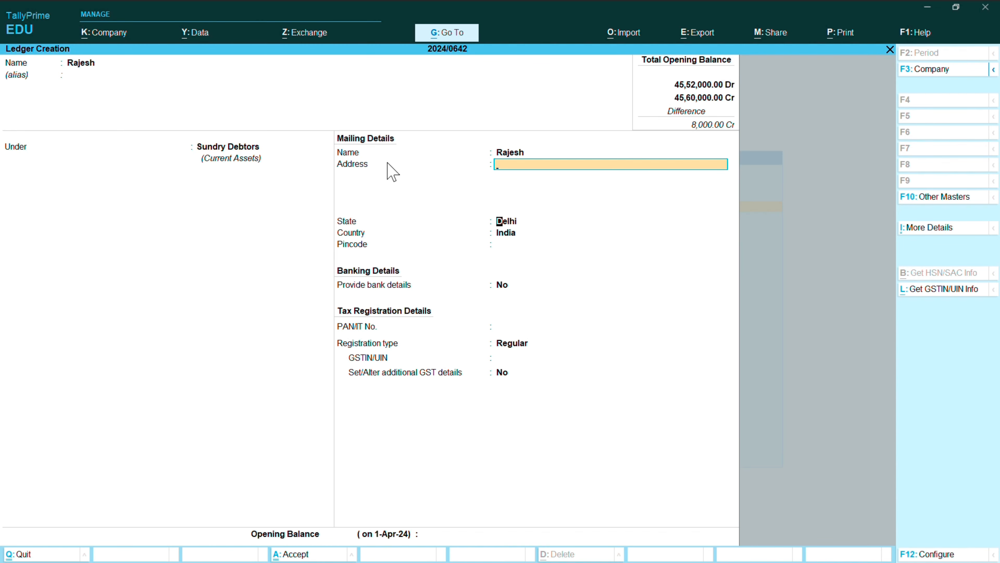
Accept the default address, banking and tax registration details for the second customer's ledger, leaving PAN and GSTIN/UIN blank
key(Return)
key(Return)
key(Return)
key(Return)
key(Return)
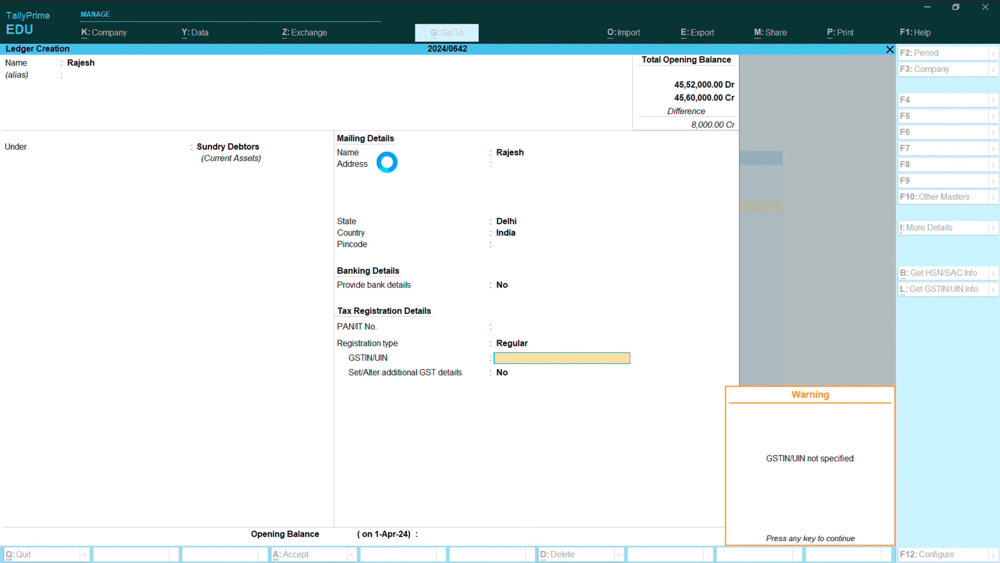
key(Return)
key(Return)
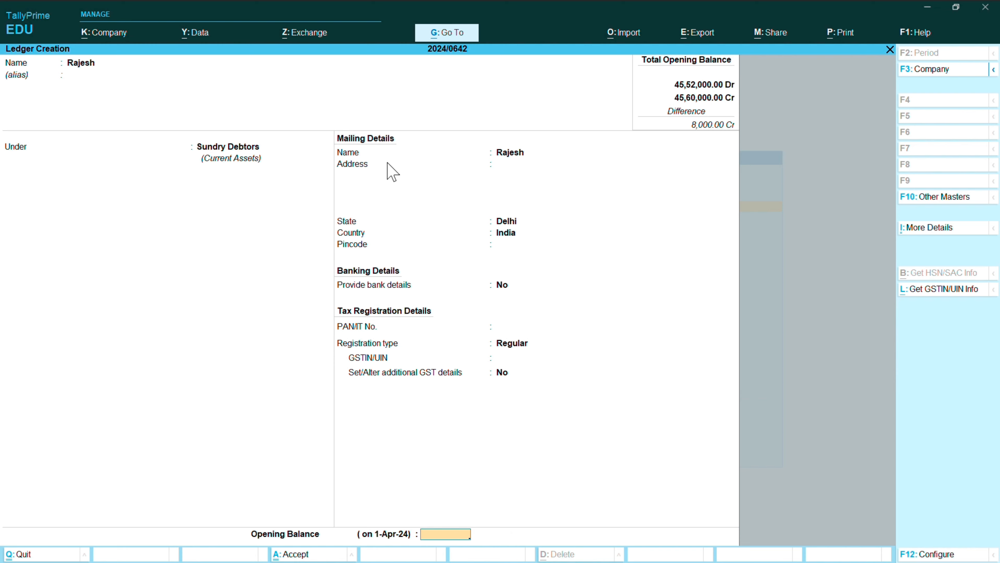
Set the second customer ledger's opening balance to 80,000 Dr and save the ledger
text(80000)
key(Return)
key(Return)
key(Return)
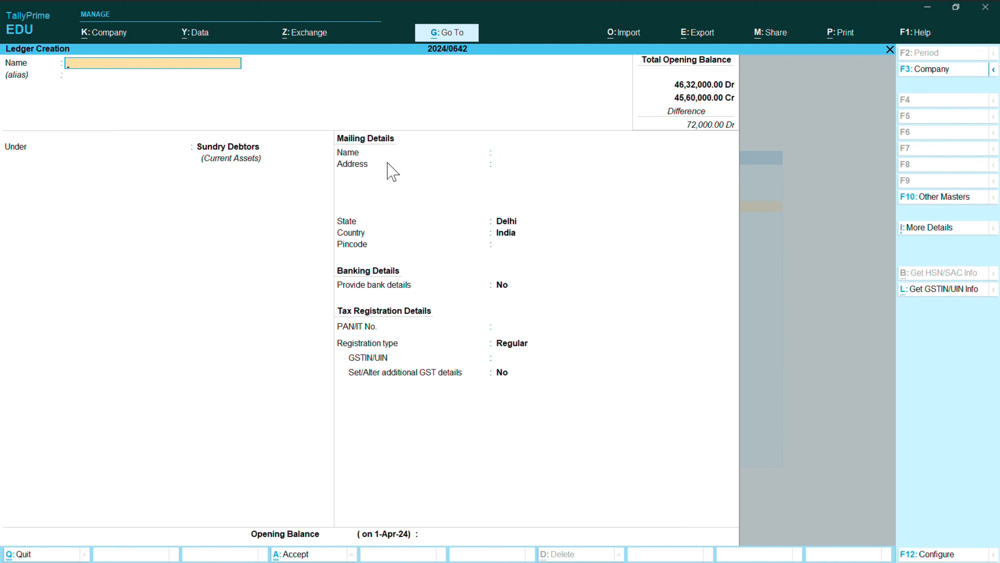
Name the new ledger with the third customer's name, keeping it under Sundry Debtors with the same mailing name and no address
text(Ram)
key(Return)
key(Return)
key(Return)
key(Return)
key(Return)
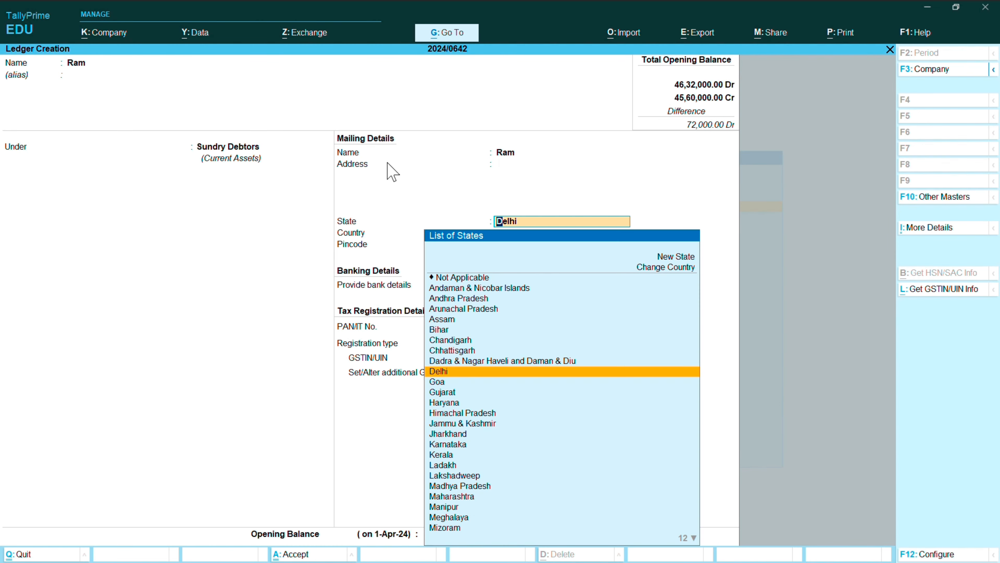
Accept Delhi as the state and the default country, banking and Regular registration details for the third customer, leaving GSTIN/UIN blank
key(Return)
key(Return)
key(Return)
key(Return)
key(Return)
key(Return)
key(Return)
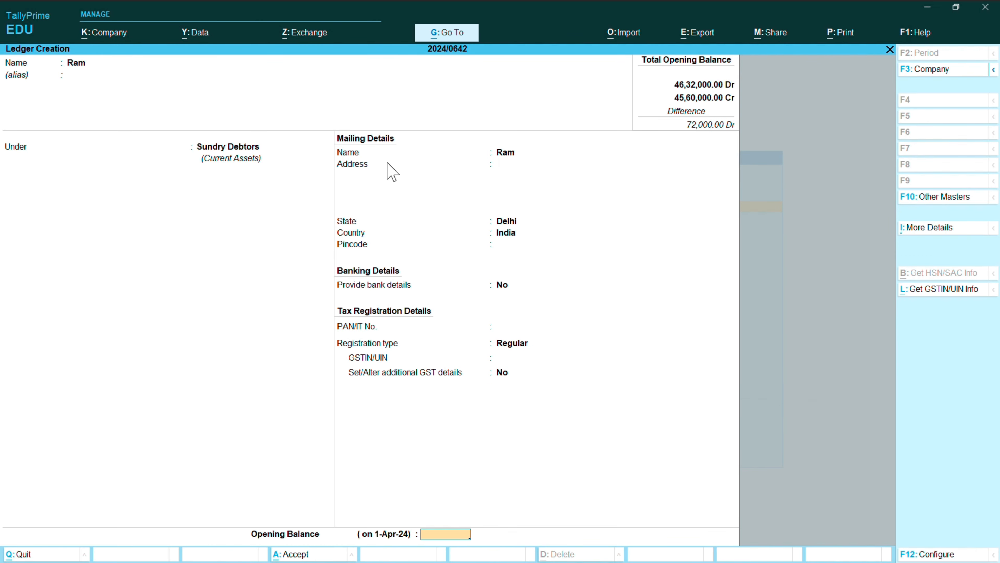
Set the third customer ledger's opening balance to 44,000 Dr and save the ledger
text(44000)
key(Return)
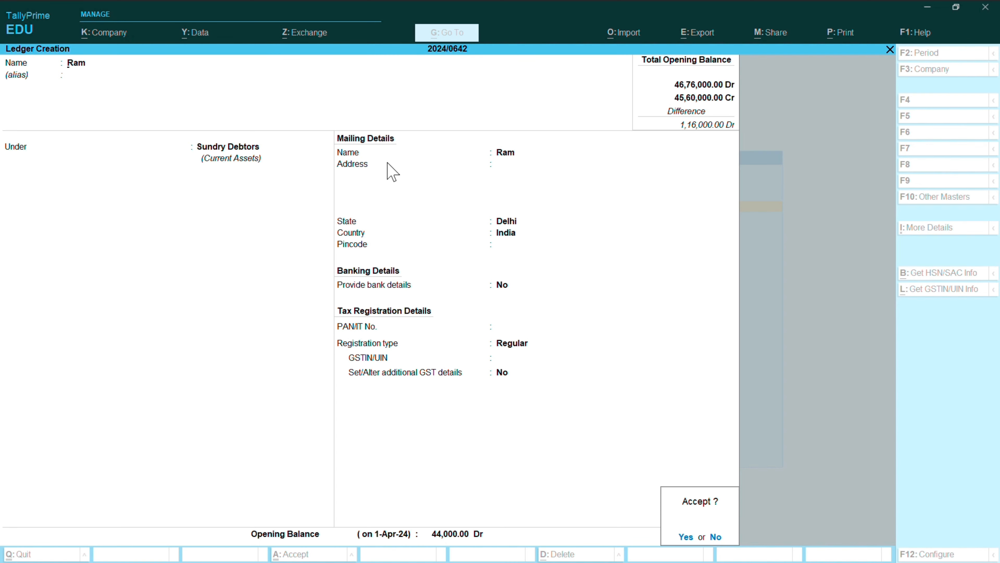
key(Return)
Name the new ledger with the fourth customer's name and keep it under the Sundry Debtors group
text(Sti)
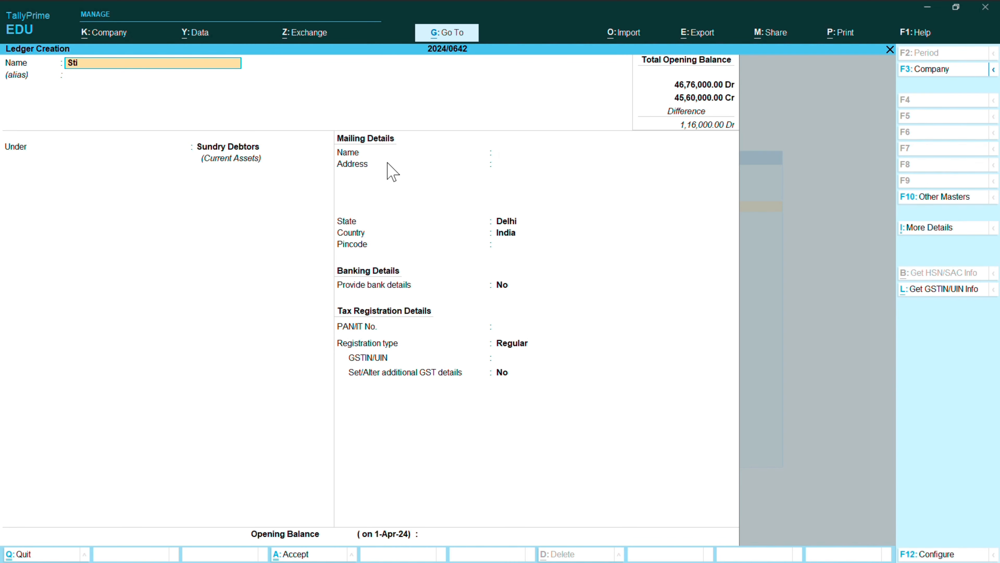
text(ta)
key(Return)
key(Return)
key(Return)
Accept the default mailing, banking and Regular tax registration details for the fourth customer's ledger, leaving PAN and GSTIN/UIN blank
key(Return)
key(Return)
key(Return)
key(Return)
key(Return)
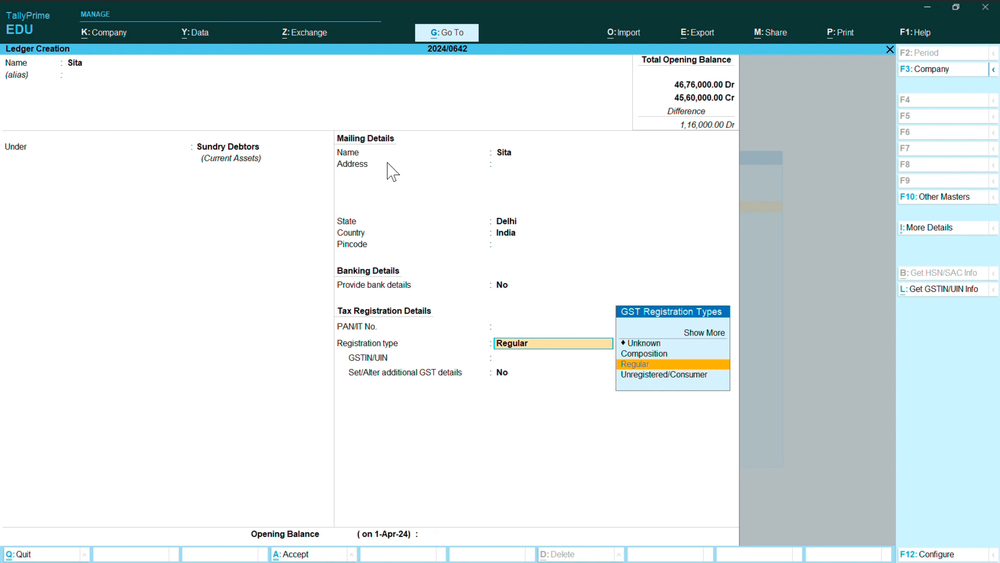
key(Return)
key(Return)
key(Return)
key(Return)
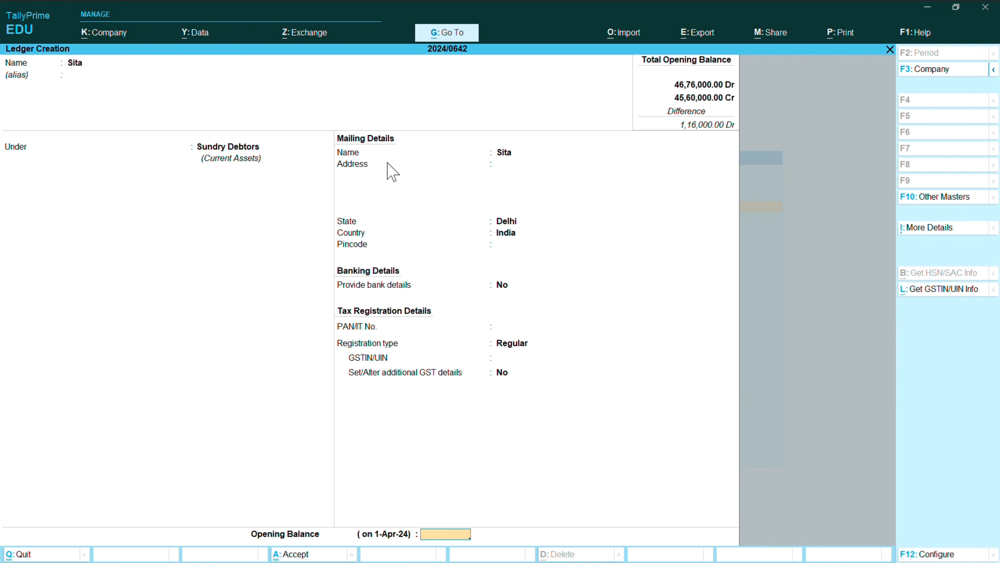
Set the fourth customer ledger's opening balance to 77,000 Dr and save the ledger
text(77000)
key(Return)
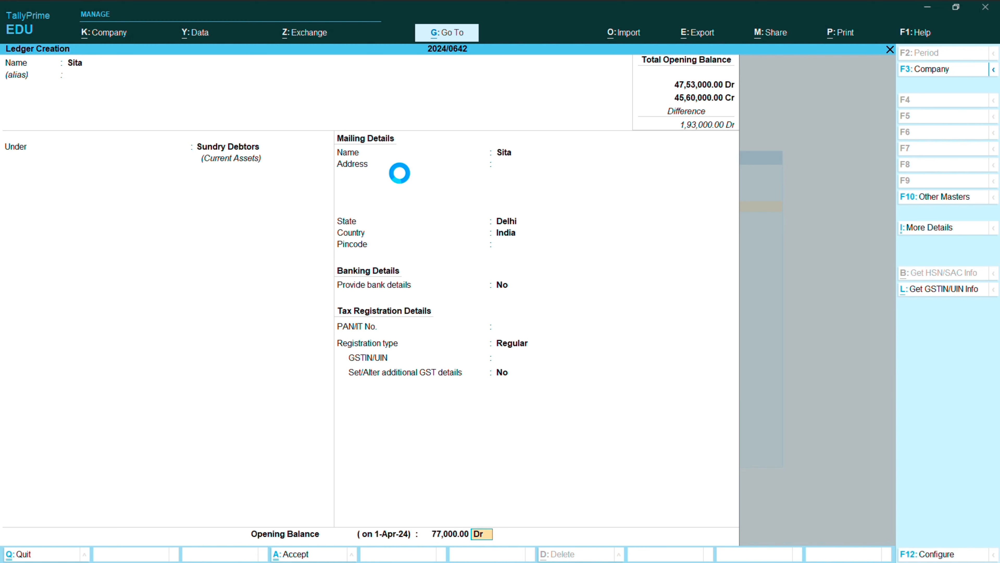
key(Return)
key(Return)
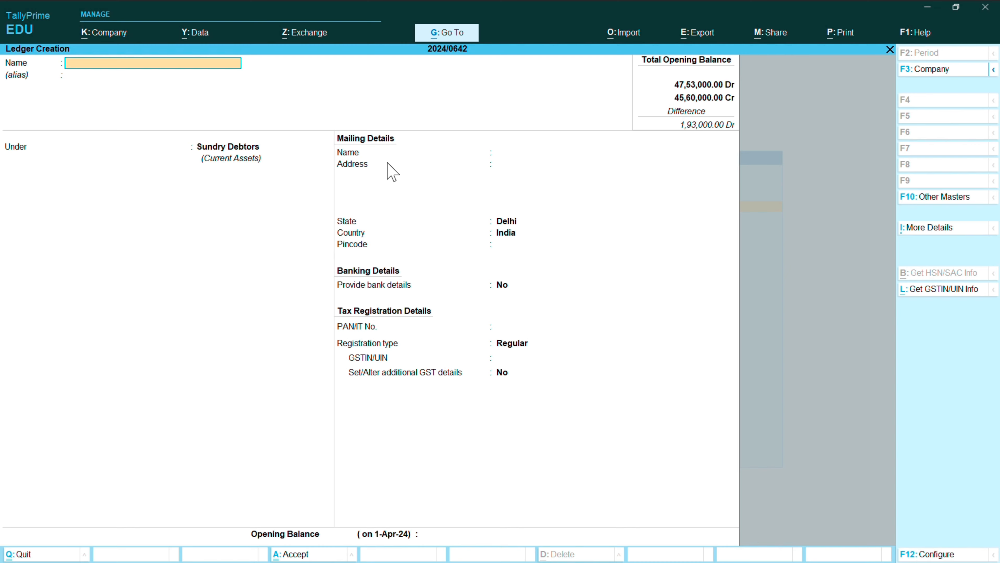
Name the new ledger with the first supplier's name and place it under the Sundry Creditors group
text(Shyam 5)
key(BackSpace)
key(BackSpace)
key(Return)
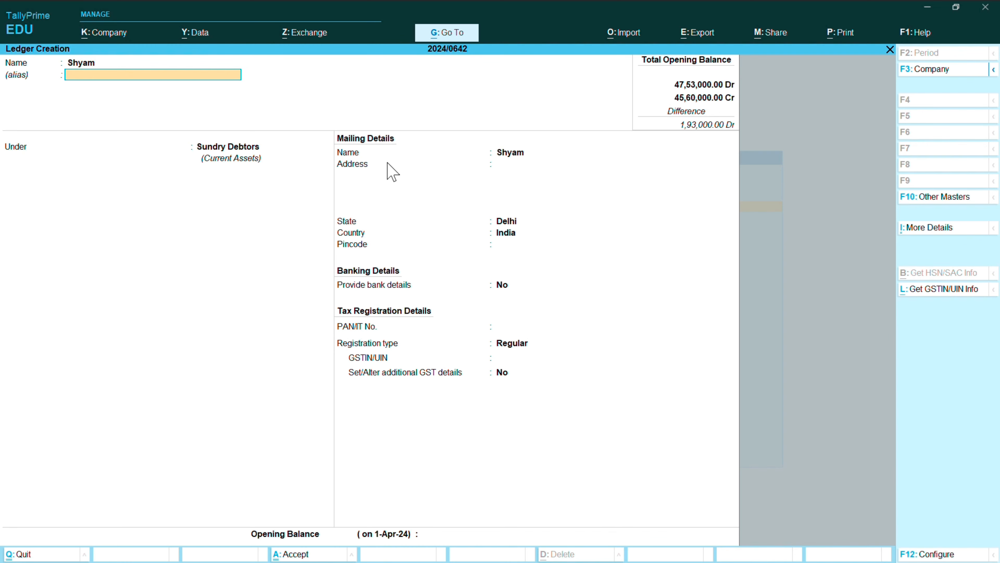
key(Return)
key(Up)
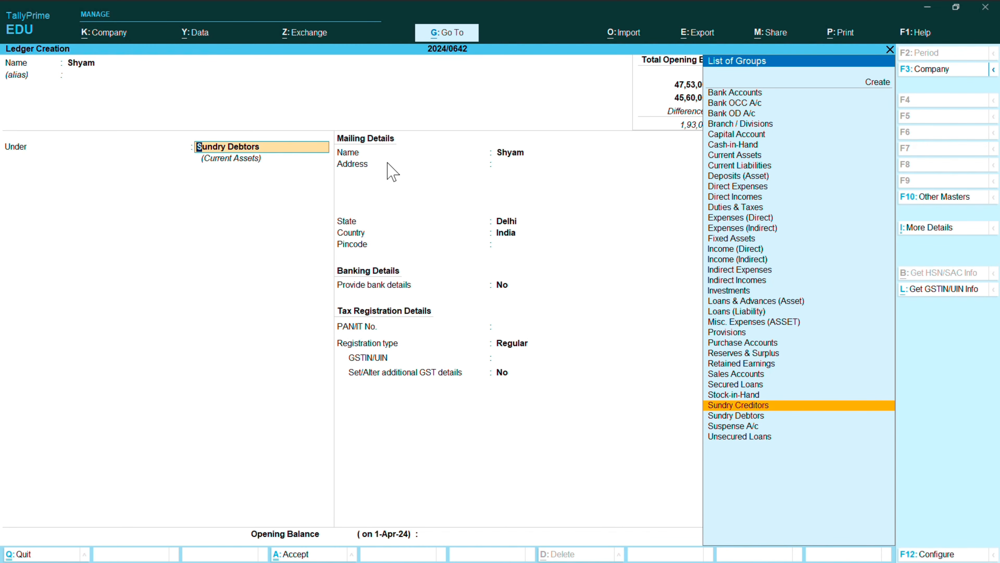
key(Return)
Accept the default mailing, banking and tax registration details for the first supplier's ledger, leaving address, pincode, PAN and GSTIN/UIN blank
key(Return)
key(Return)
key(Return)
key(Return)
key(Return)
key(Return)
key(Return)
key(Return)
key(Return)
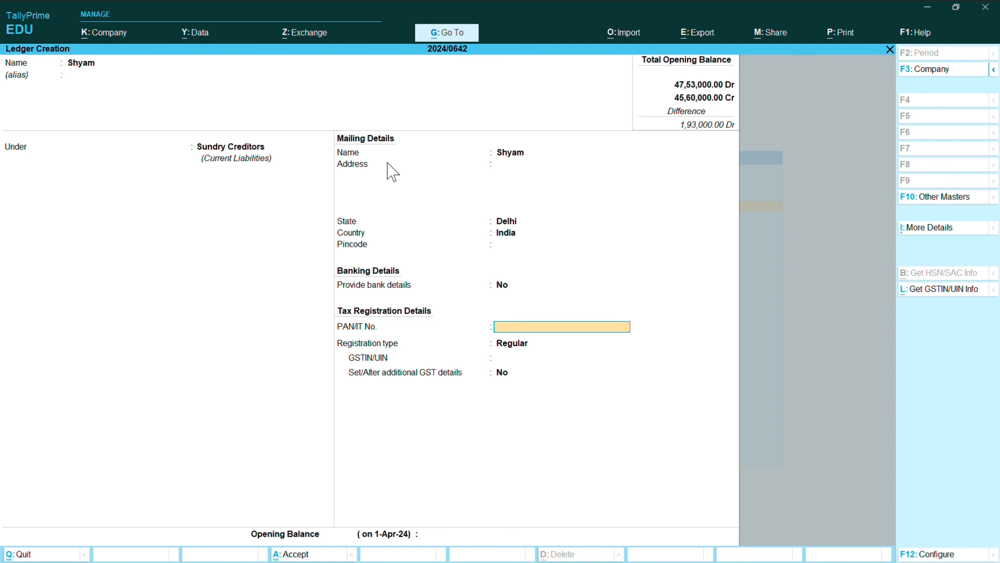
key(Return)
key(Return)
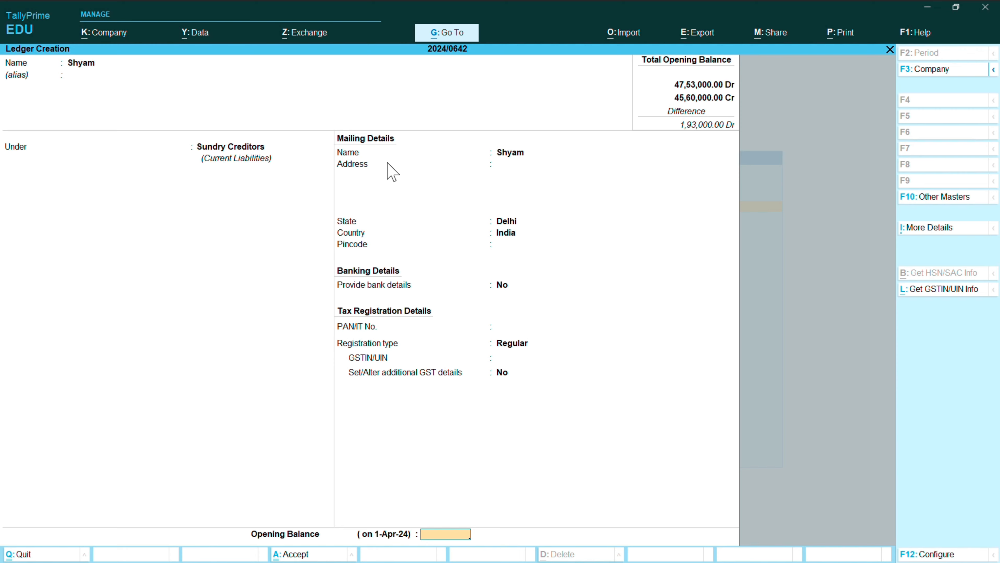
Set the first supplier ledger's opening balance to 52,000 Cr and save the ledger
text(52000)
key(Return)
key(Return)
key(y)
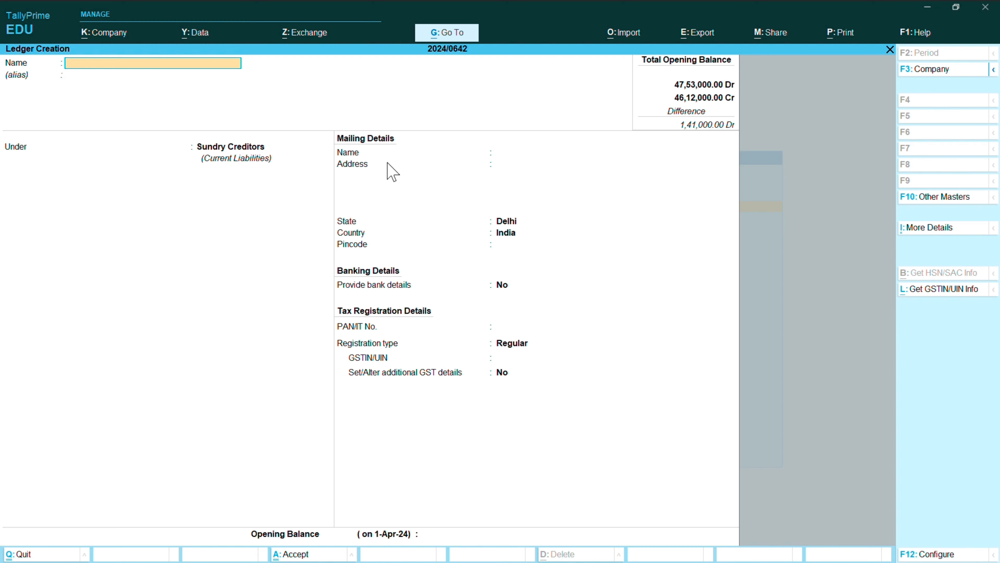
Name the new ledger with the second supplier's name and keep it under the Sundry Creditors group
text(Mohn)
key(Return)
key(Return)
key(Return)
Accept the default mailing, banking and tax registration details for the second supplier's ledger, leaving address, PAN and GSTIN/UIN blank
key(Return)
key(Return)
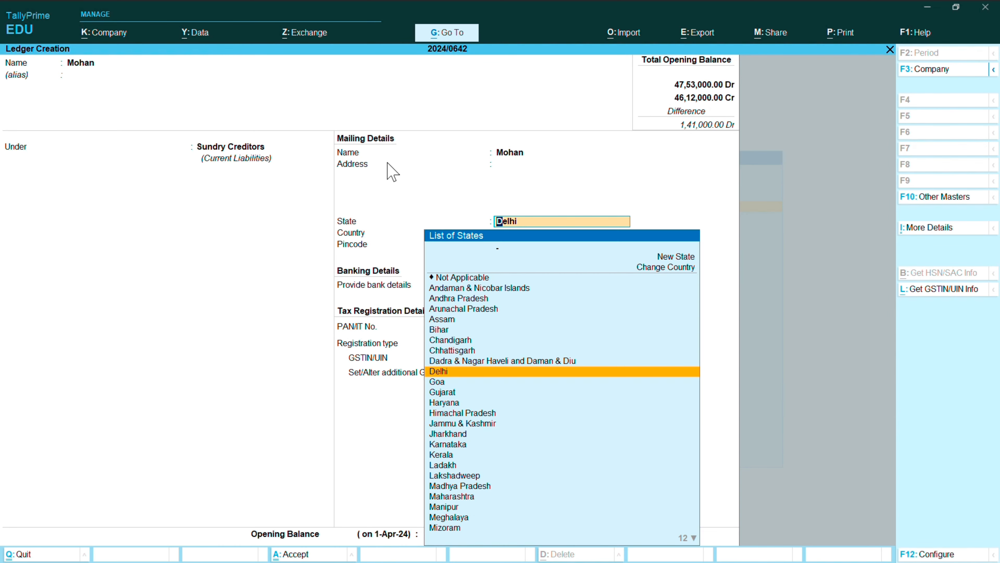
key(Return)
key(Return)
key(Return)
key(Return)
key(Return)
key(Return)
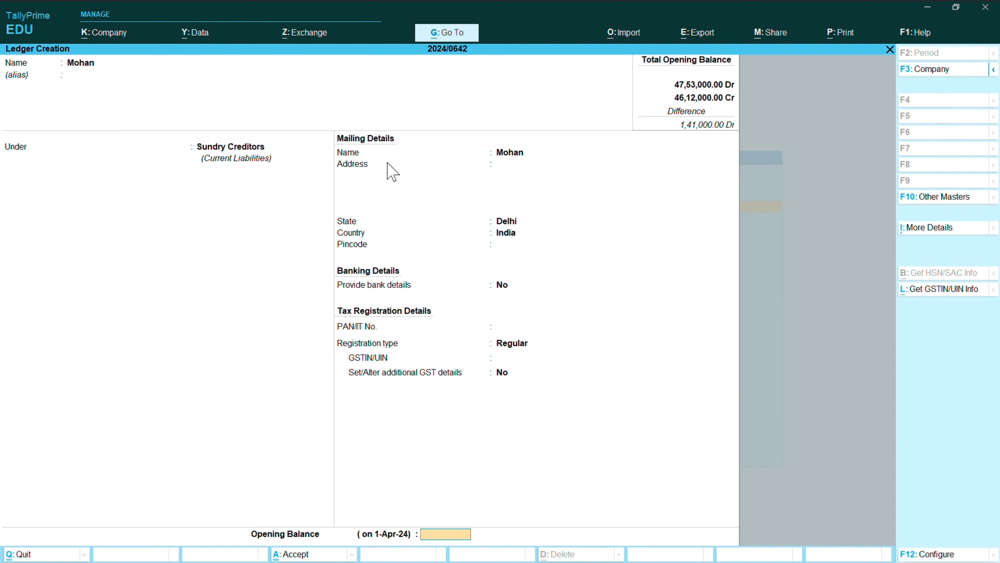
Set the second supplier ledger's opening balance to 42,500 Cr and save the ledger
text(42500)
key(Return)
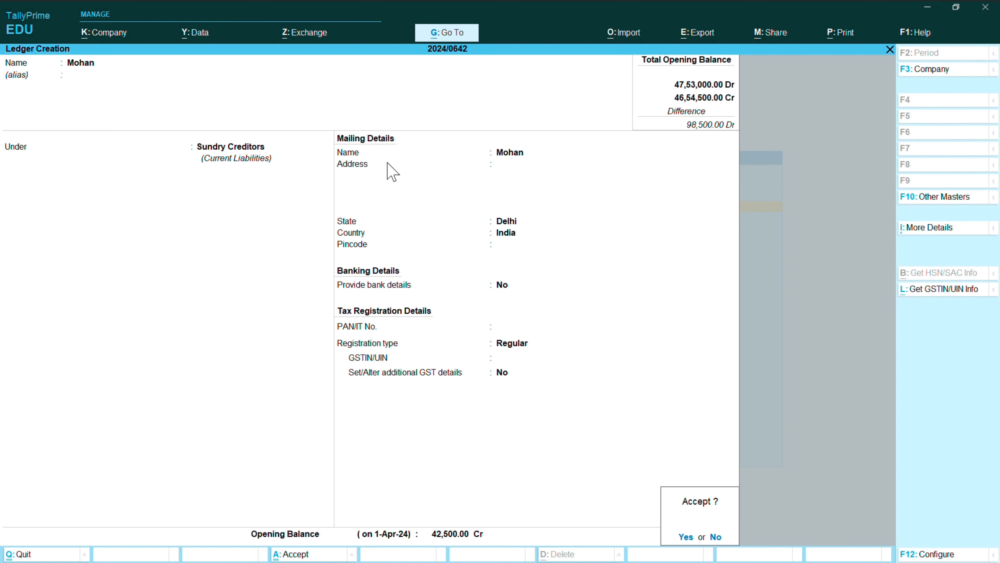
key(Return)
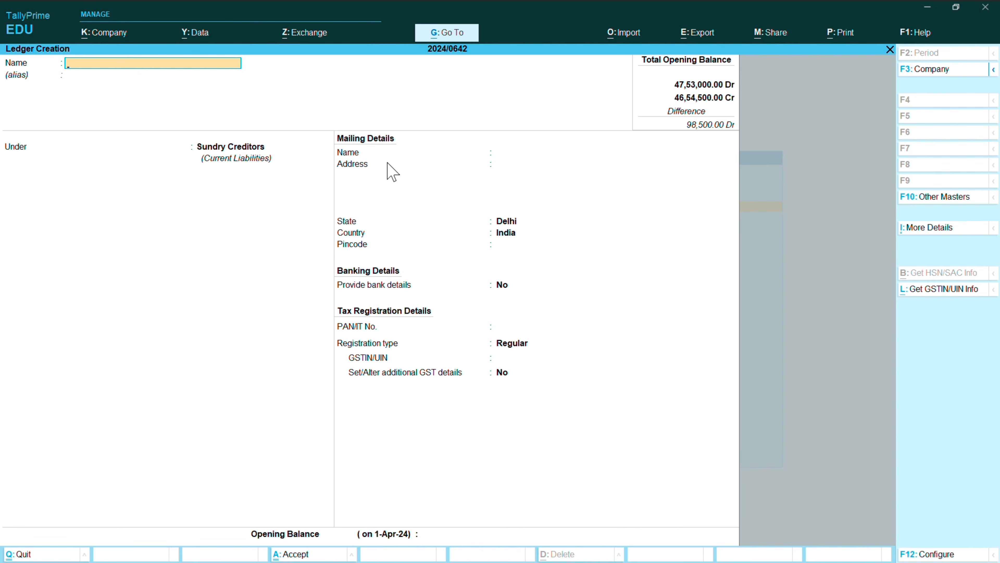
Name the new ledger with the third supplier's name, leaving the alias blank and keeping it under Sundry Creditors
text(Shaalu)
key(Return)
key(Return)
key(Return)
Accept the default mailing, banking and tax registration details for the third supplier's ledger, leaving address, pincode, PAN and GSTIN/UIN blank
key(Return)
key(Return)
key(Return)
key(Return)
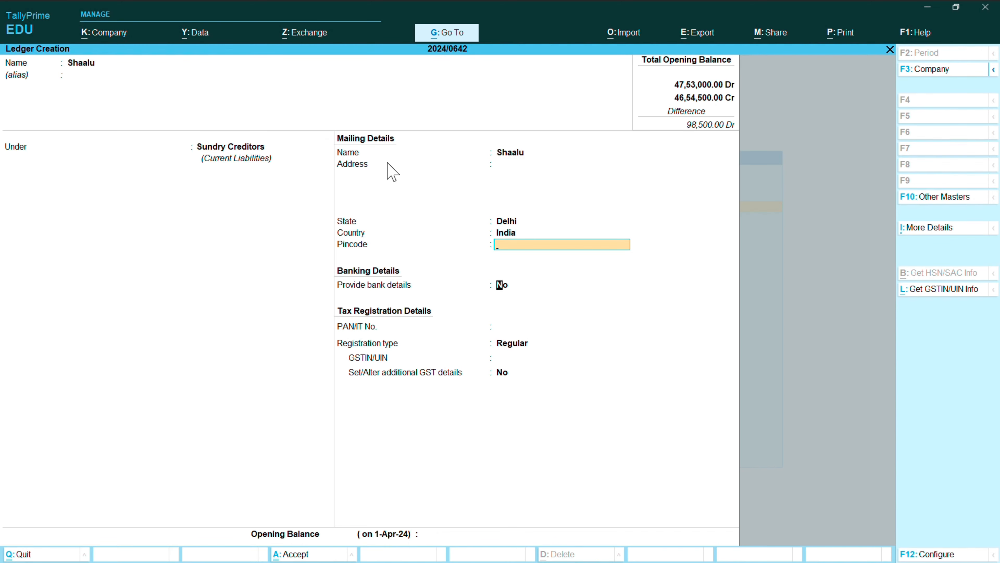
key(Return)
key(Return)
key(Return)
key(Return)
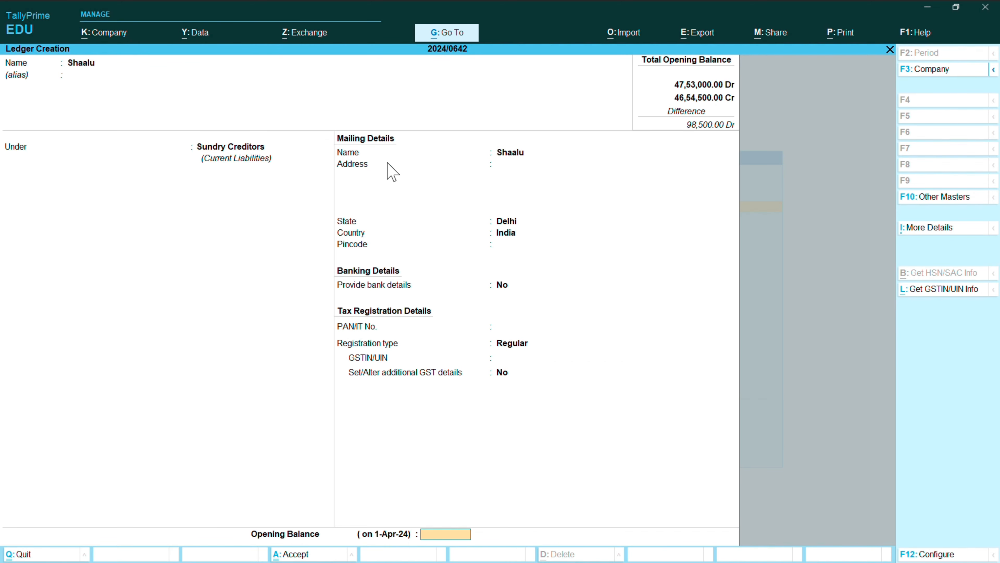
Set the third supplier ledger's opening balance to 47,500 Cr and save the ledger
text(47500)
key(Return)
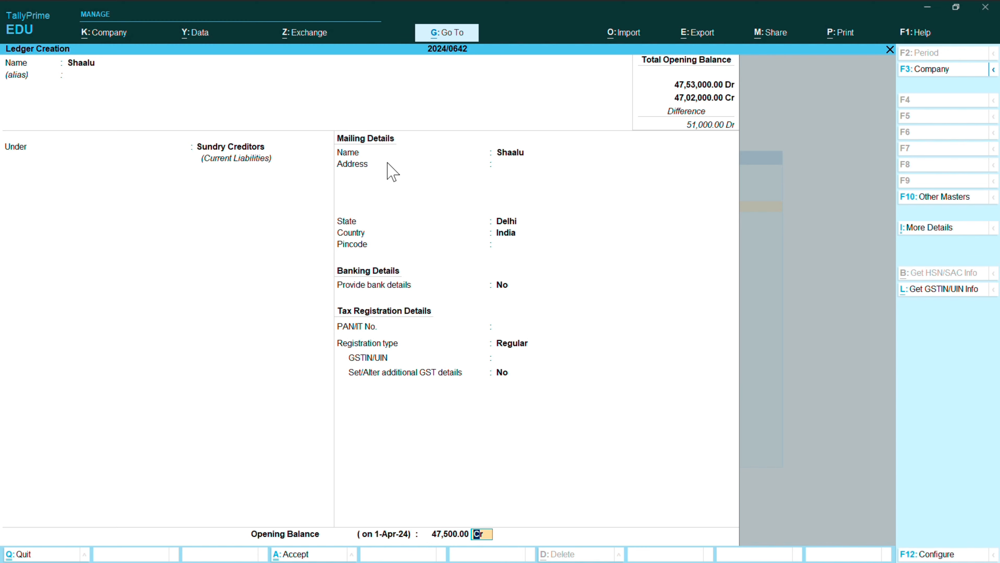
key(Return)
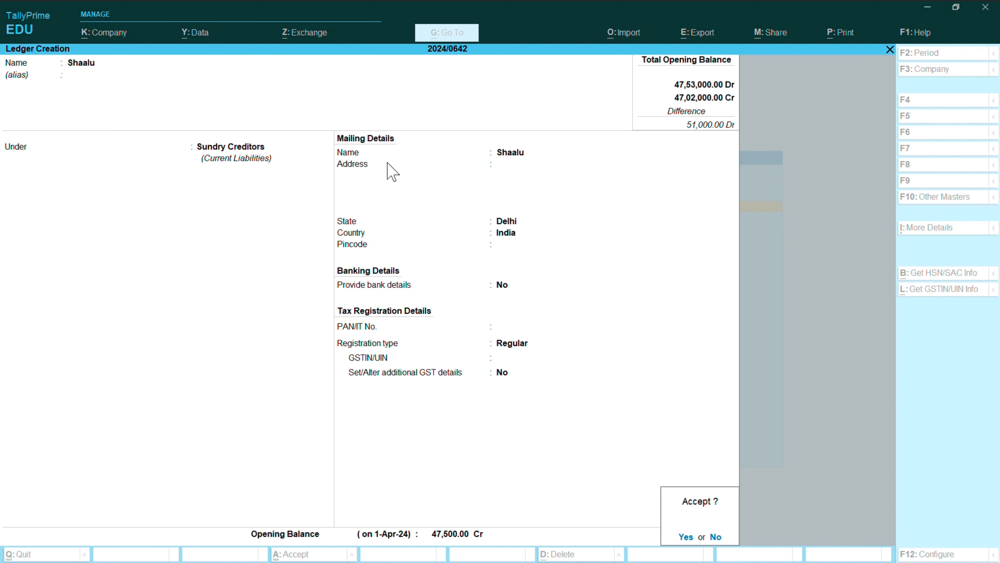
key(Return)
Name the new ledger with the fourth supplier's name, leaving the alias blank and keeping it under Sundry Creditors
text(Sh)
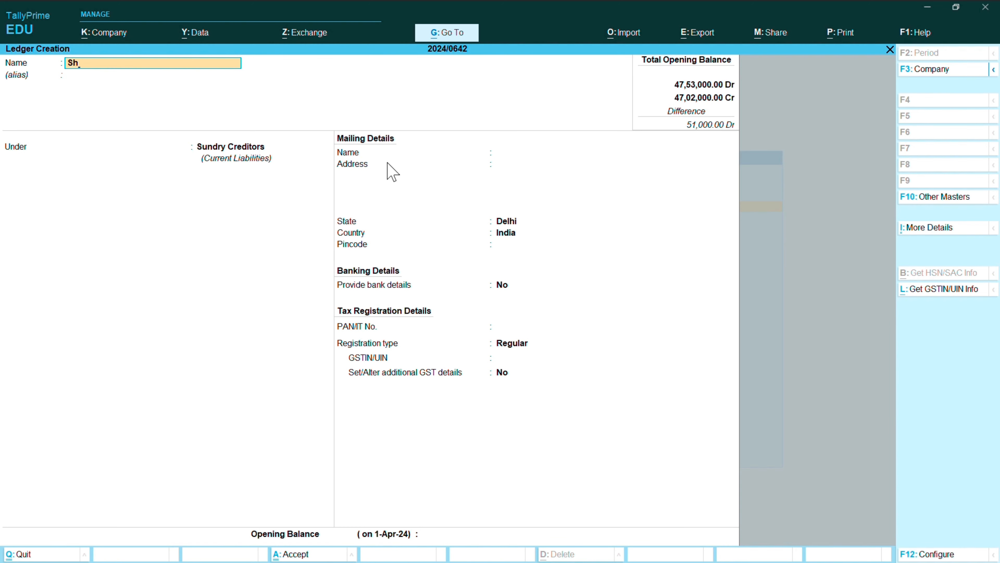
text(ivam)
key(Return)
key(Return)
key(Return)
Accept the default mailing, banking and tax registration details for the fourth supplier's ledger, leaving address, pincode, PAN and GSTIN/UIN blank
key(Return)
key(Return)
key(Return)
key(Return)
key(Return)
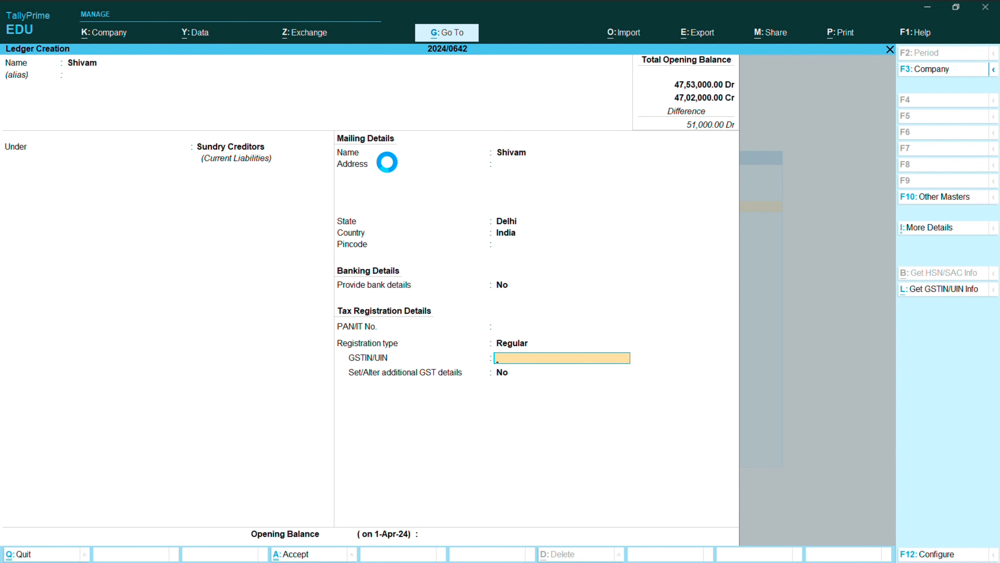
key(Return)
key(Return)
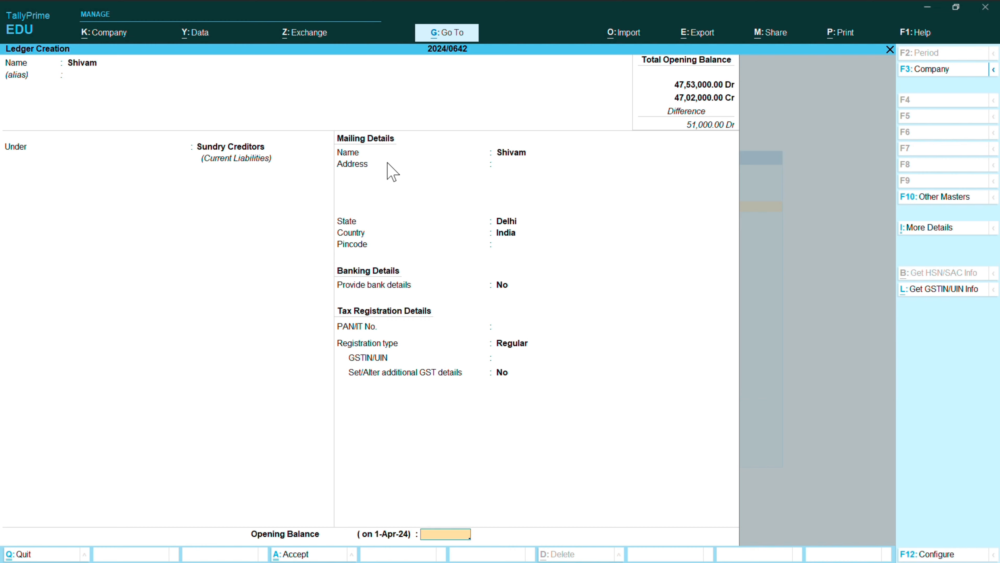
Set the fourth supplier ledger's opening balance to 51,000 Cr and save the ledger
text(51000)
key(Return)
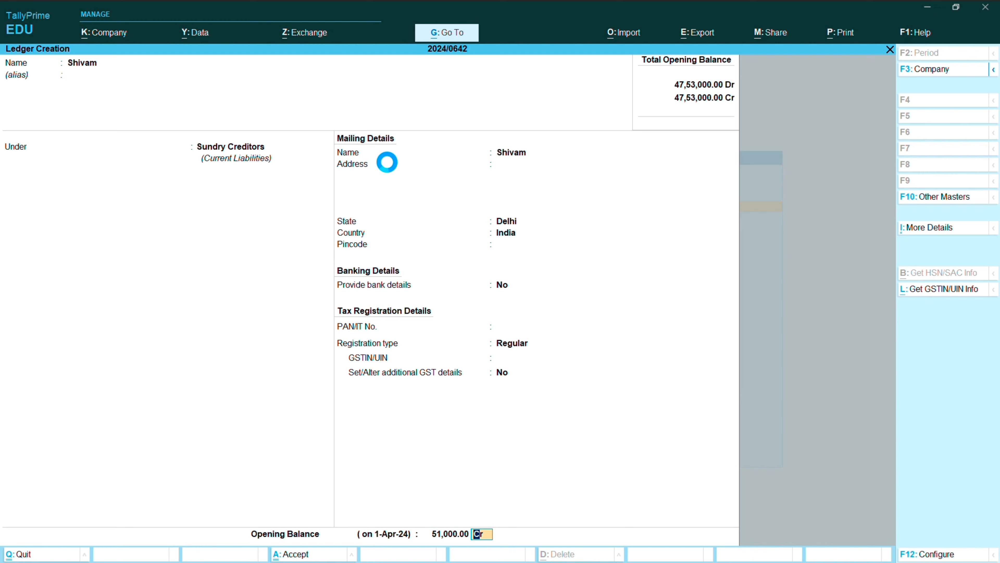
key(Return)
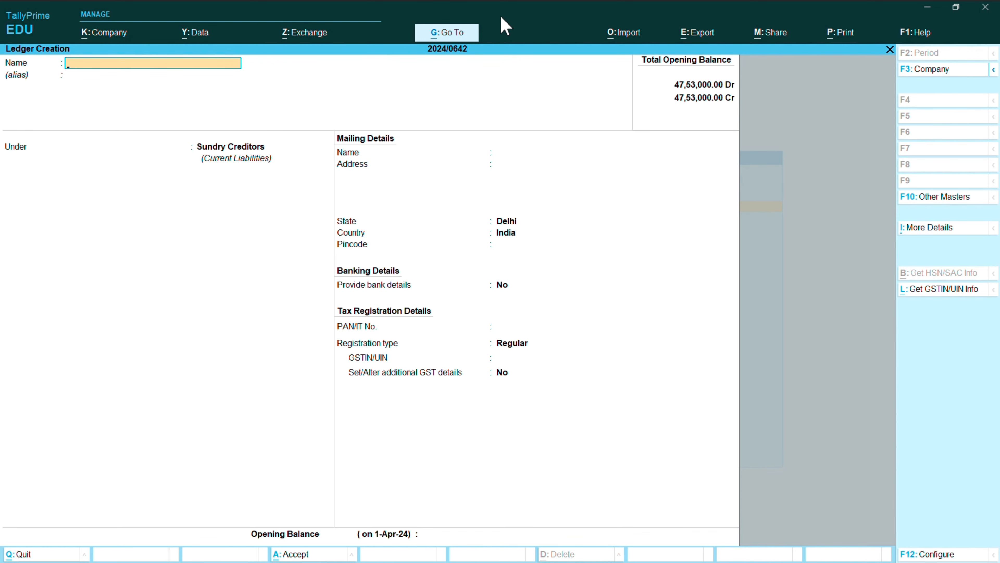
Quit ledger creation and return to the Gateway of Tally
key(alt+g)
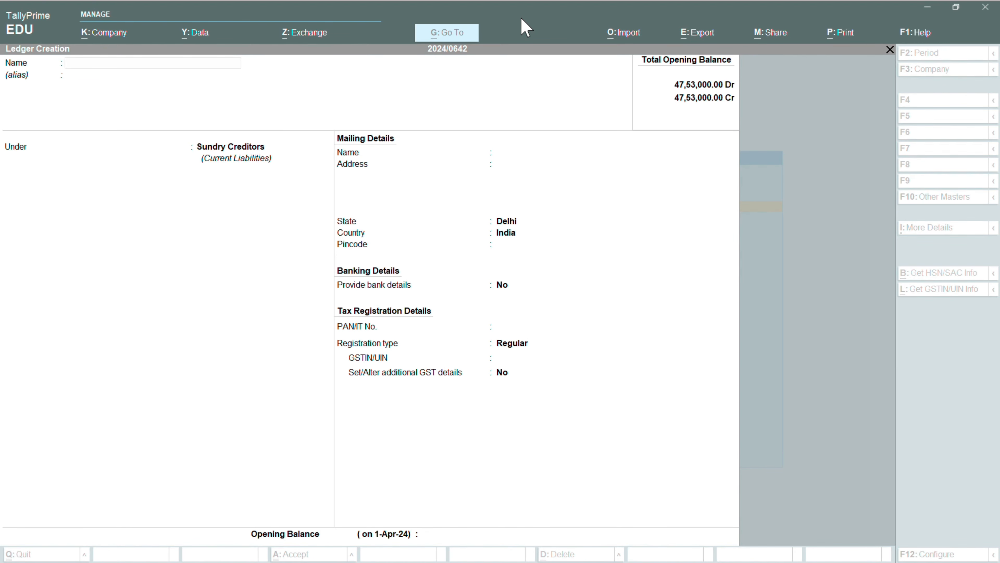
click(576, 174)
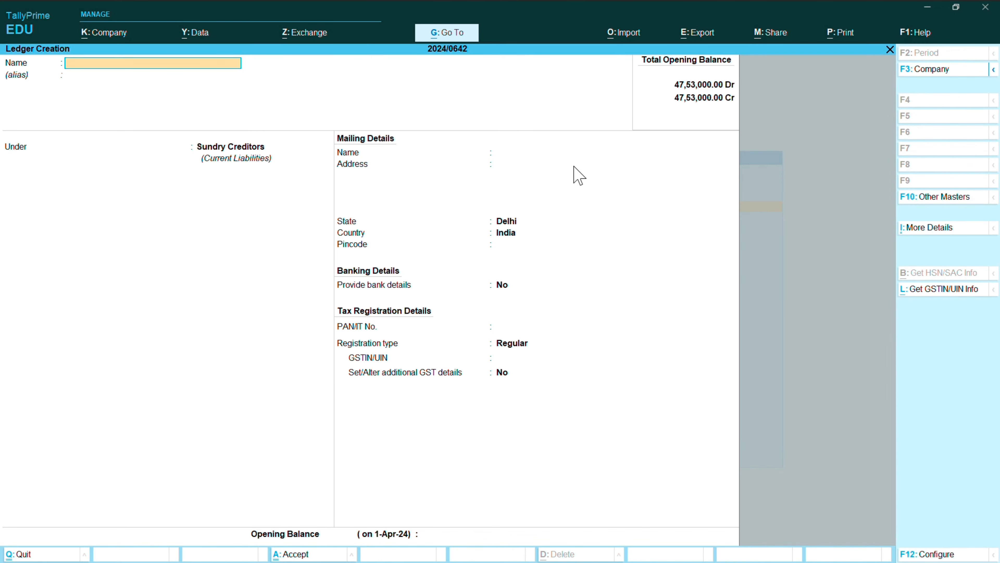
key(Escape)
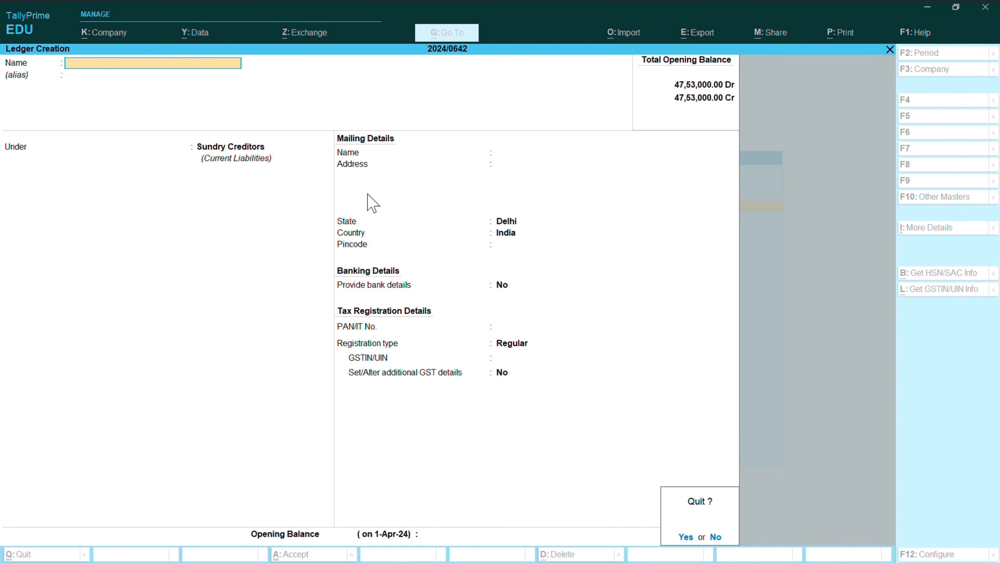
key(y)
key(Escape)
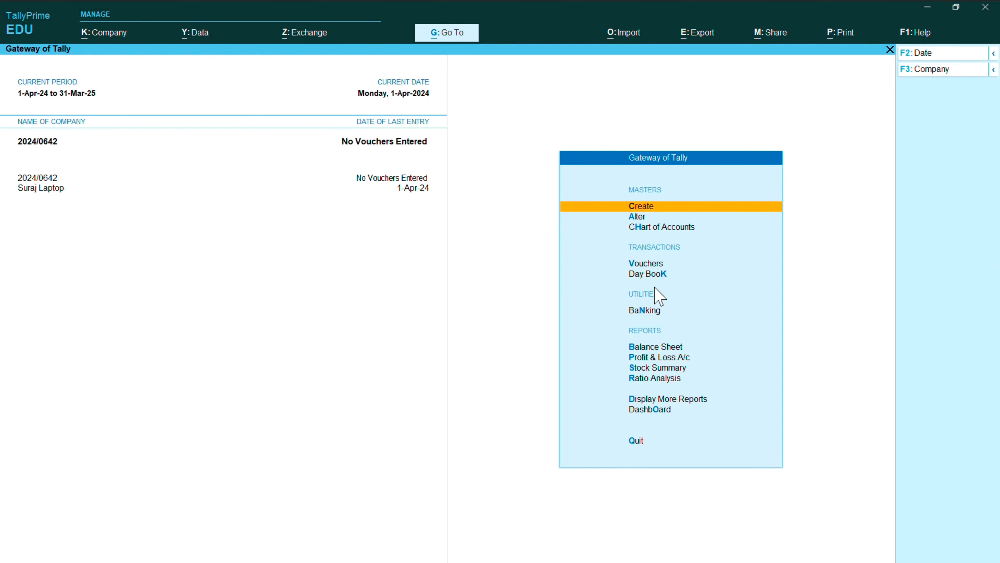
Start a Purchase voucher and leave the supplier invoice number and date blank
click(653, 264)
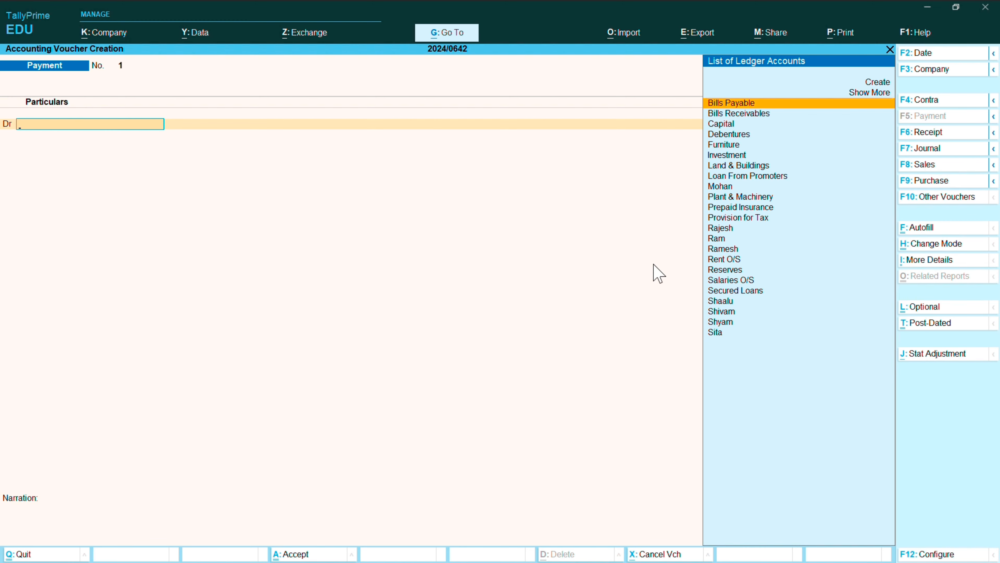
key(F9)
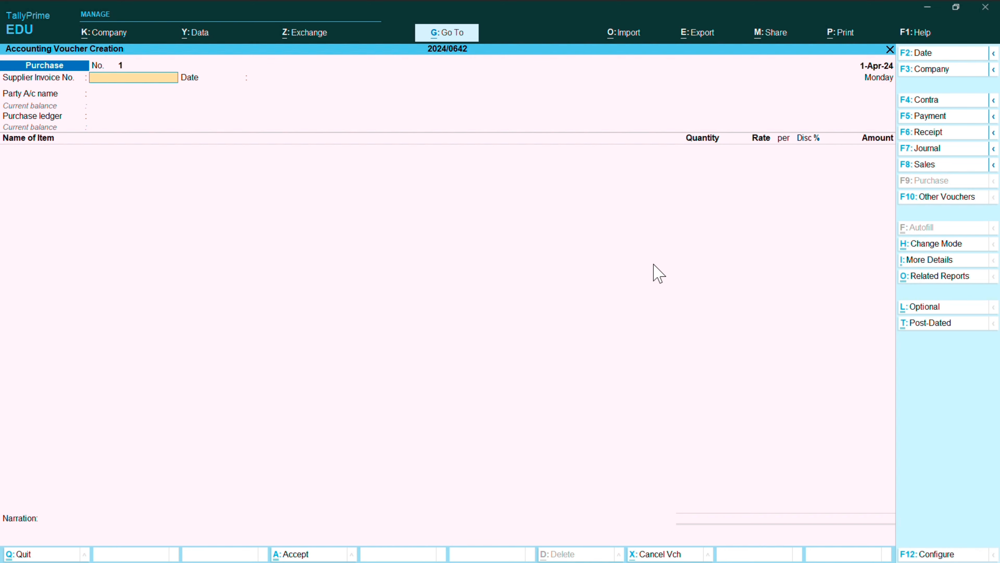
key(Return)
key(Return)
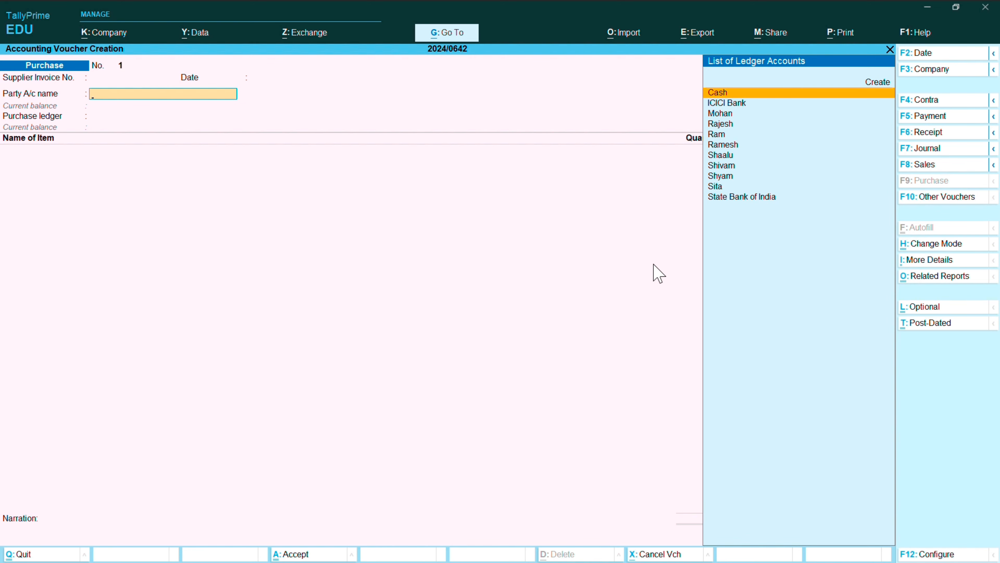
Choose the first supplier's ledger, with the 52,000 Cr balance, as the purchase voucher's party account
key(Down)
key(Down)
key(Down)
key(Down)
key(Down)
key(Down)
key(Down)
key(Down)
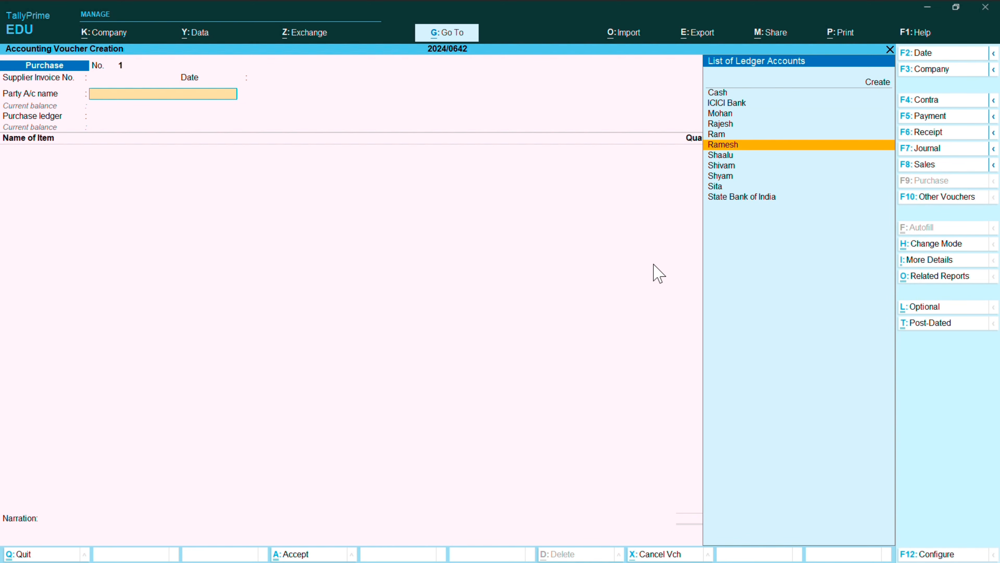
key(Return)
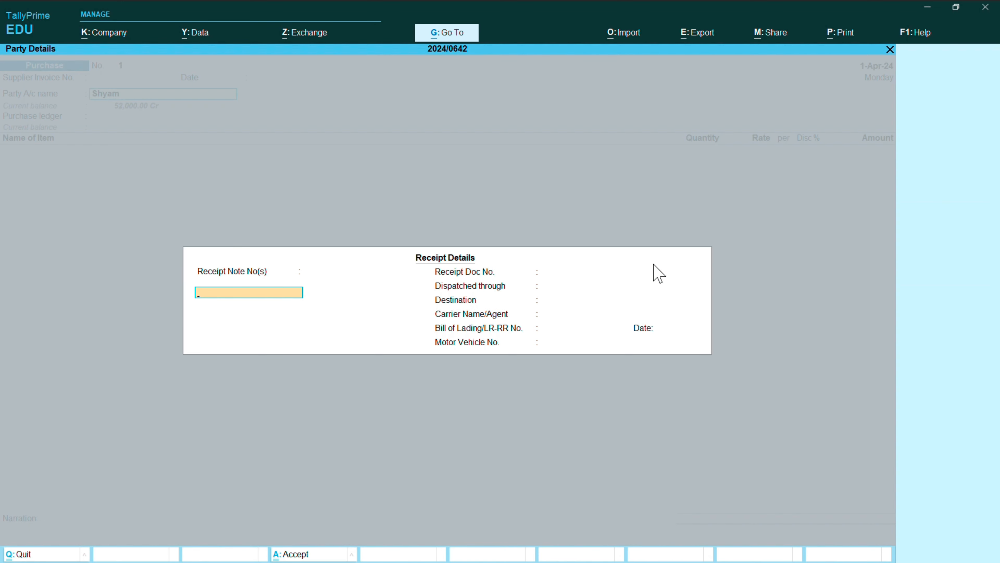
Leave all receipt details of the purchase blank, including receipt note, dispatch, carrier and vehicle information
key(Return)
key(Return)
key(Return)
key(Return)
key(Return)
key(Return)
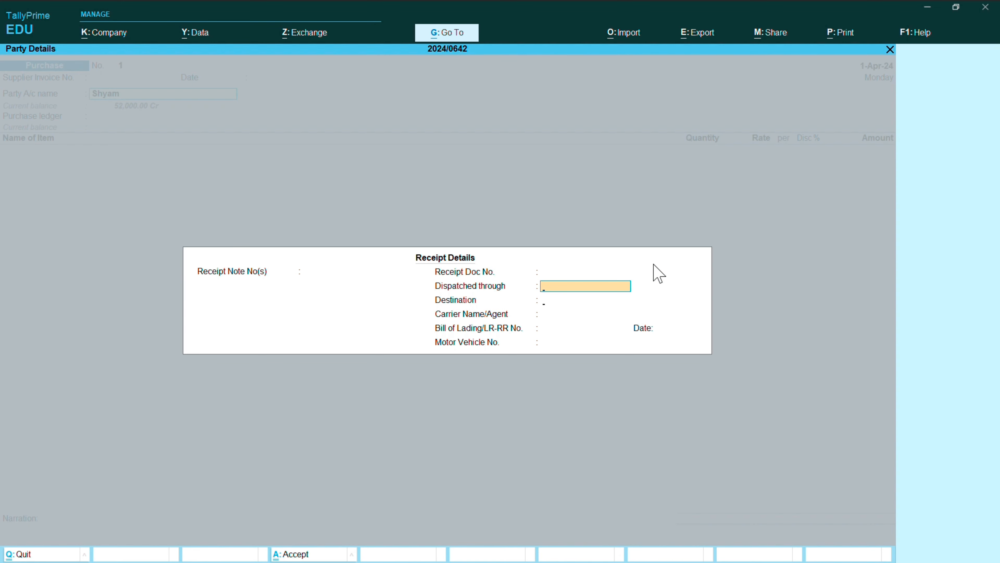
key(Return)
key(Return)
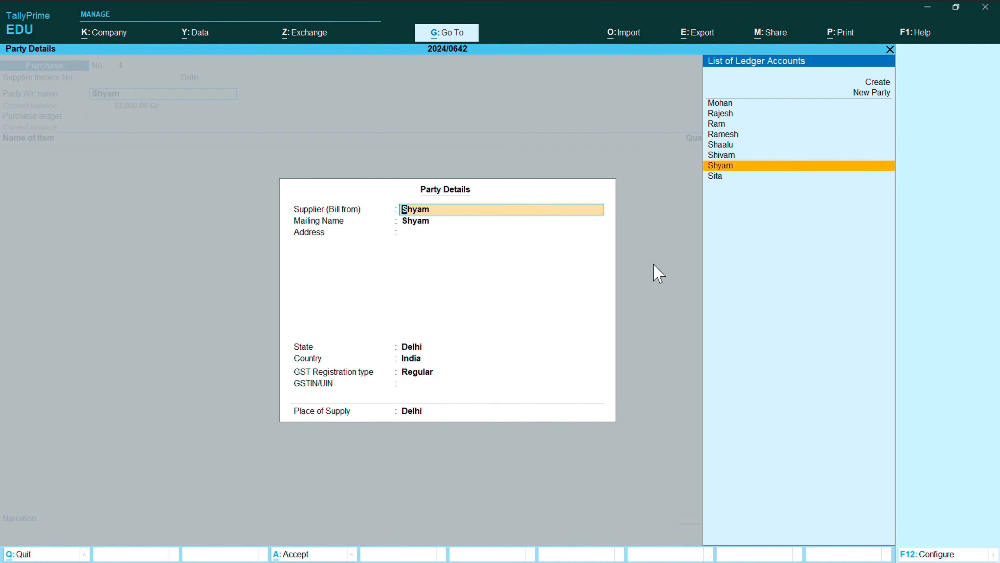
Accept the supplier's default party details with Delhi as place of supply and Regular GST registration, leaving address and GSTIN/UIN blank
key(Return)
key(Return)
key(Return)
key(Return)
key(Return)
key(Return)
key(Return)
key(Return)
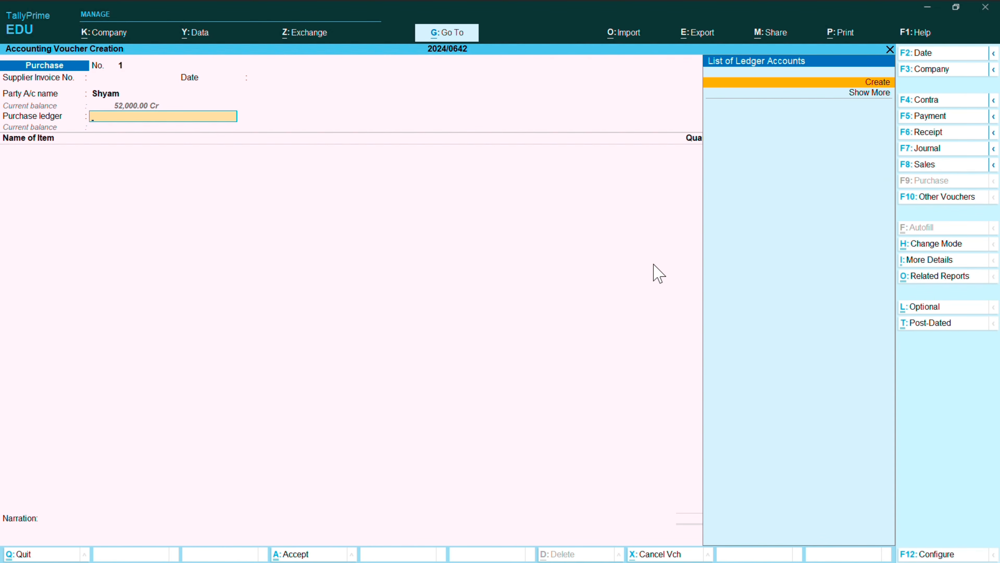
Create a new ledger named Purchase for the voucher's purchase ledger, leaving its alias blank
click(532, 21)
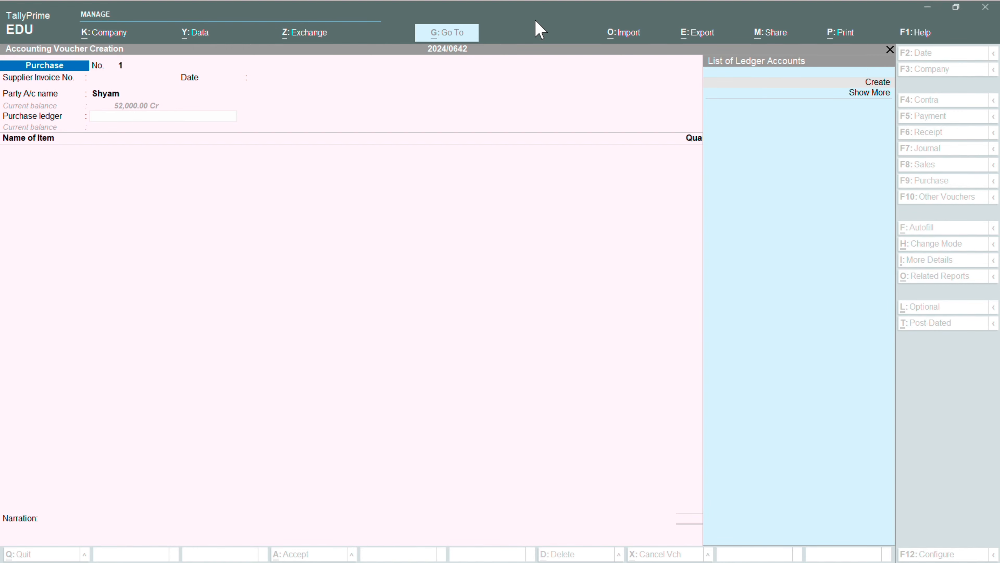
click(562, 161)
key(Return)
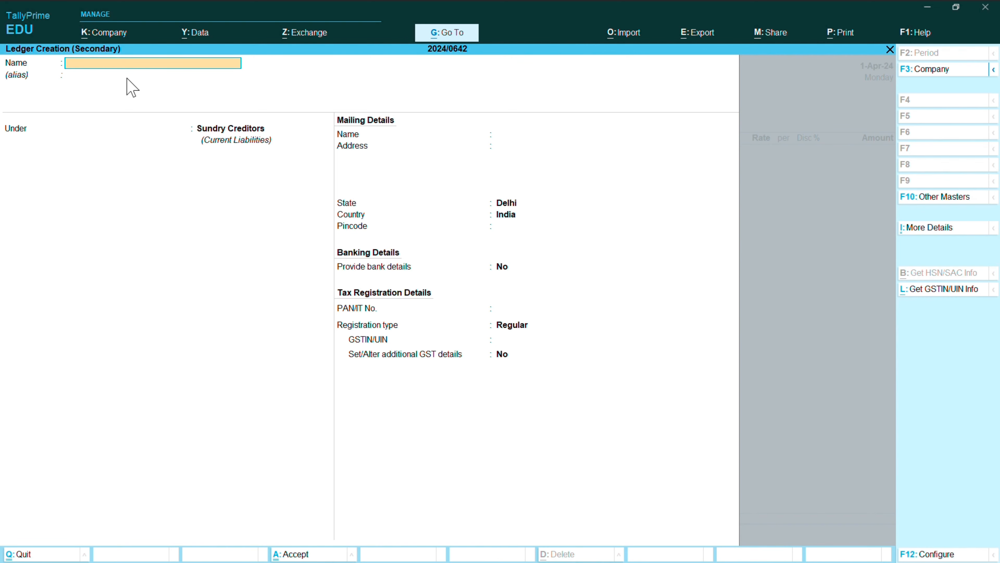
text(Purchase)
key(Return)
key(Return)
Place the Purchase ledger under the Purchase Accounts group
key(Up)
key(Down)
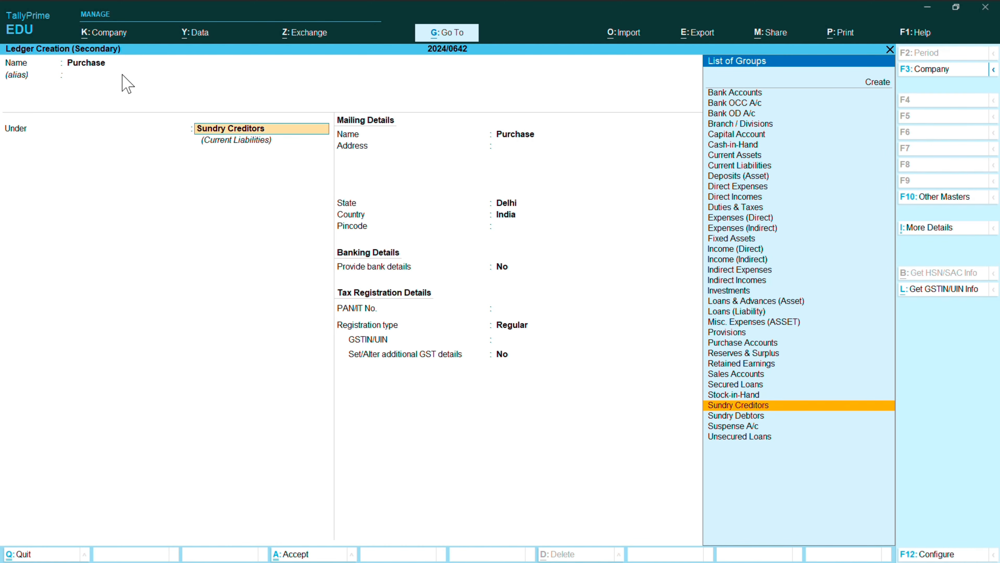
key(Up)
key(Up)
key(Up)
key(Up)
key(Up)
key(Up)
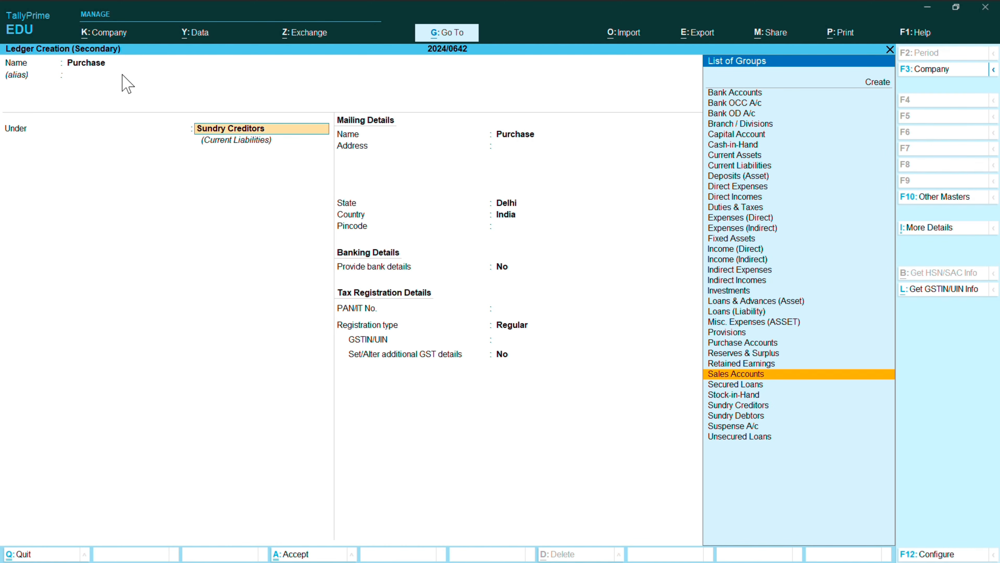
key(Return)
Keep the Purchase ledger's type as Not Applicable with default statutory details, and save it into the voucher
key(Return)
key(Return)
key(Return)
key(Return)
key(Return)
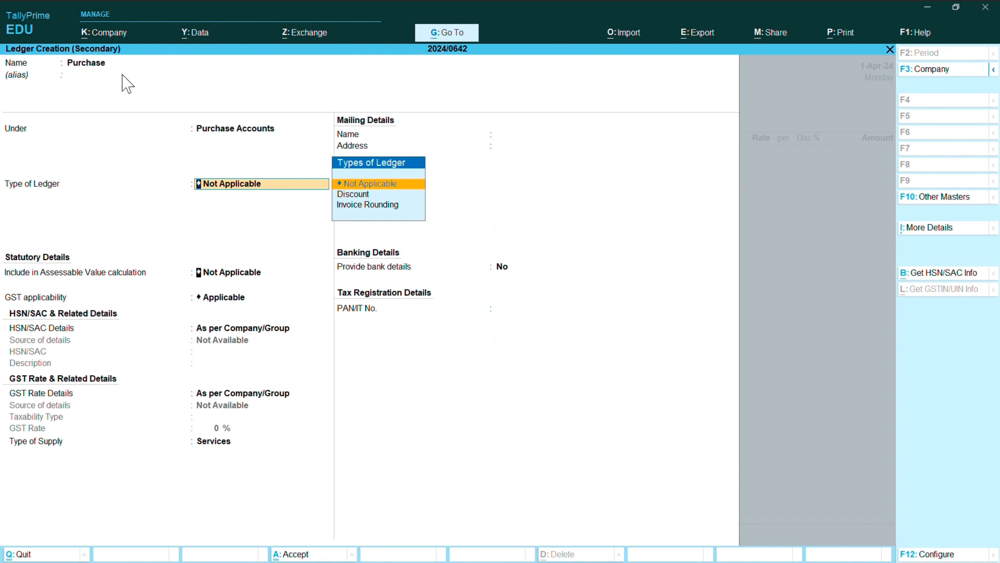
key(ctrl+a)
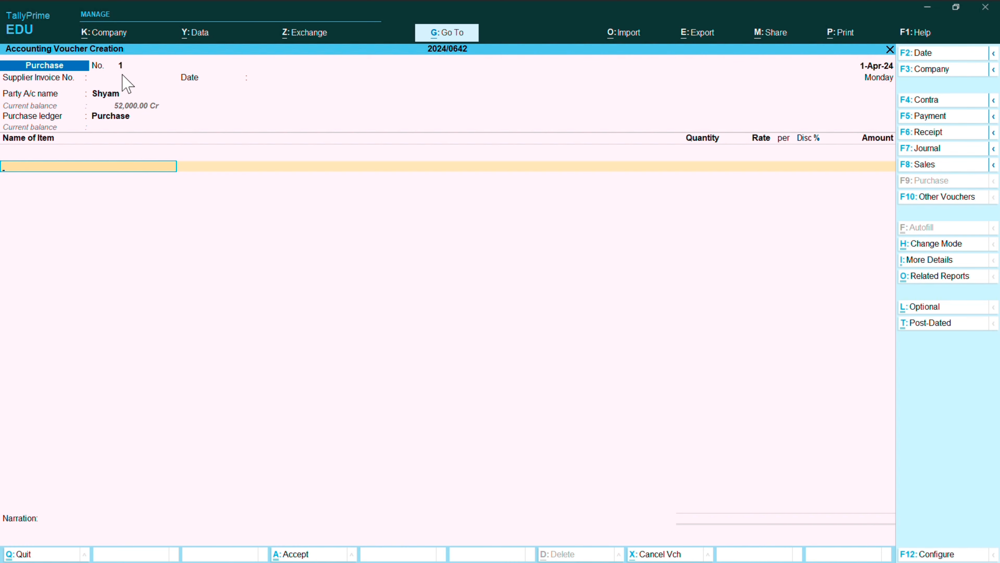
Add the stock item Formal Shirts to the purchase voucher with a quantity of 100 pcs
text(f)
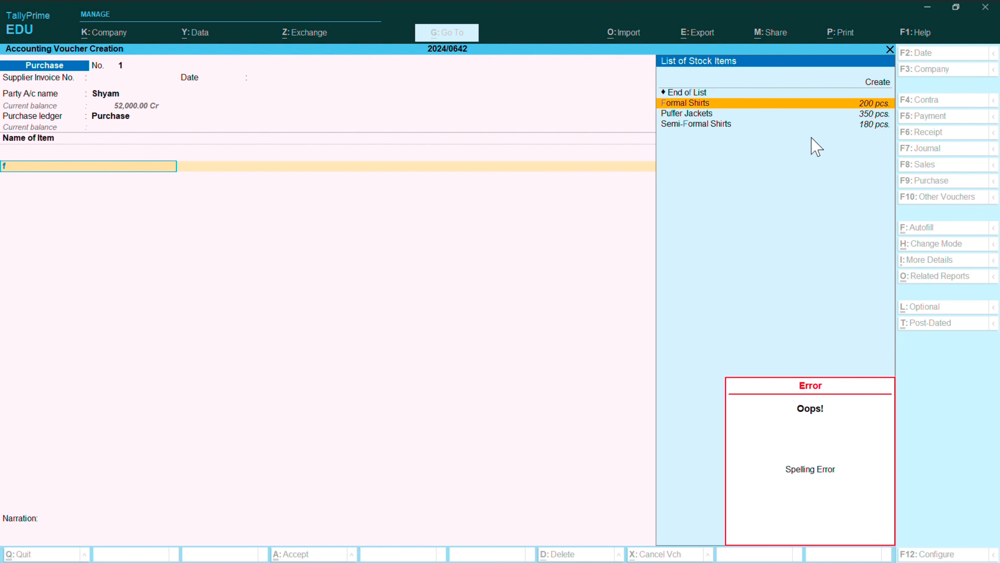
click(753, 104)
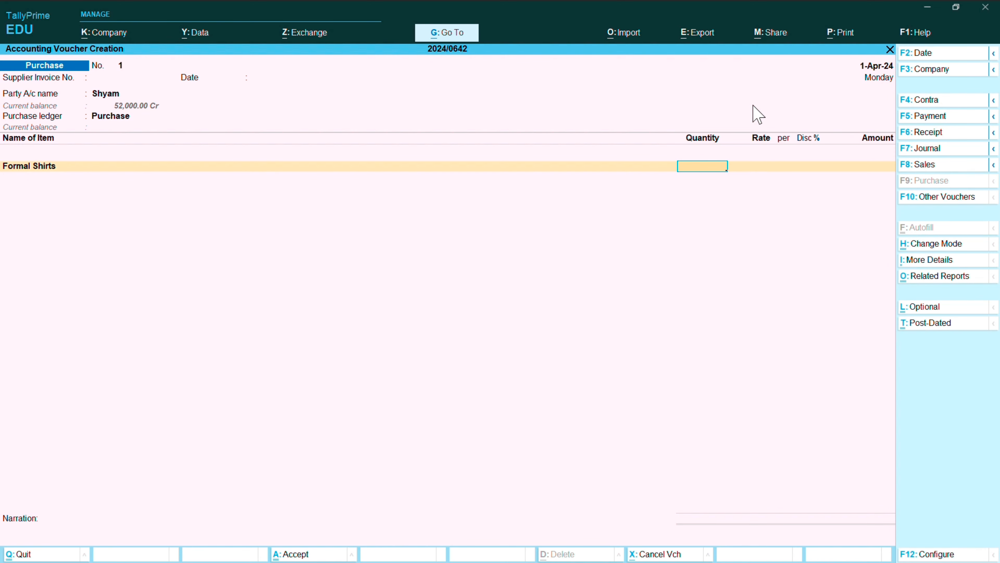
text(100)
key(Return)
key(Return)
key(Return)
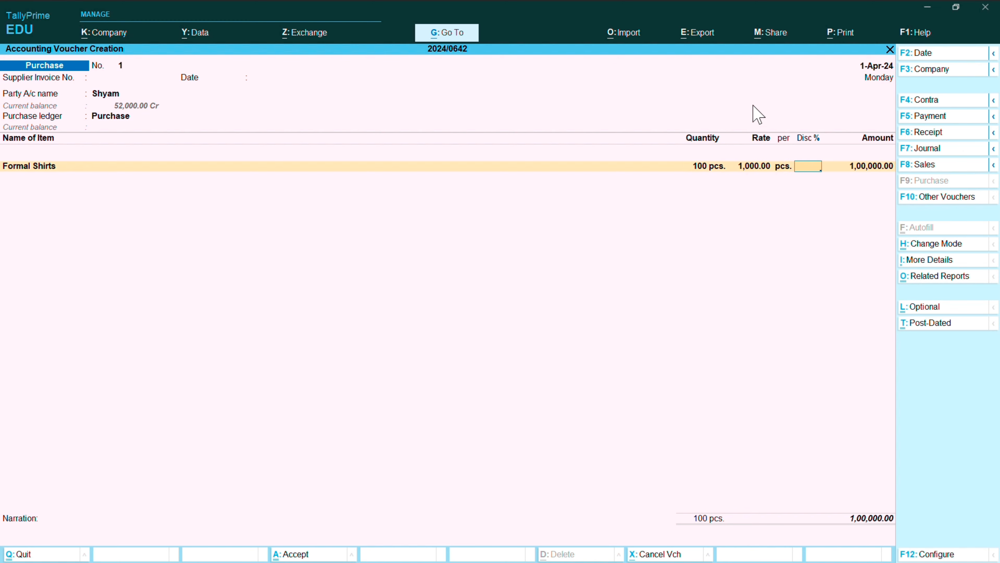
Leave the Formal Shirts discount blank and set the line's amount to 1,20,000
key(Return)
text(1,20,0)
text(00)
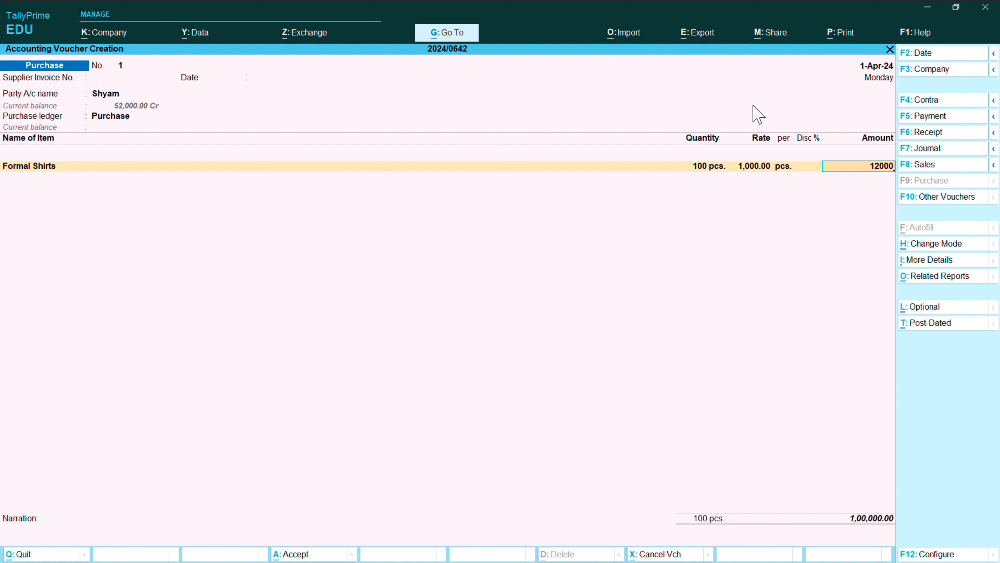
key(Return)
key(Return)
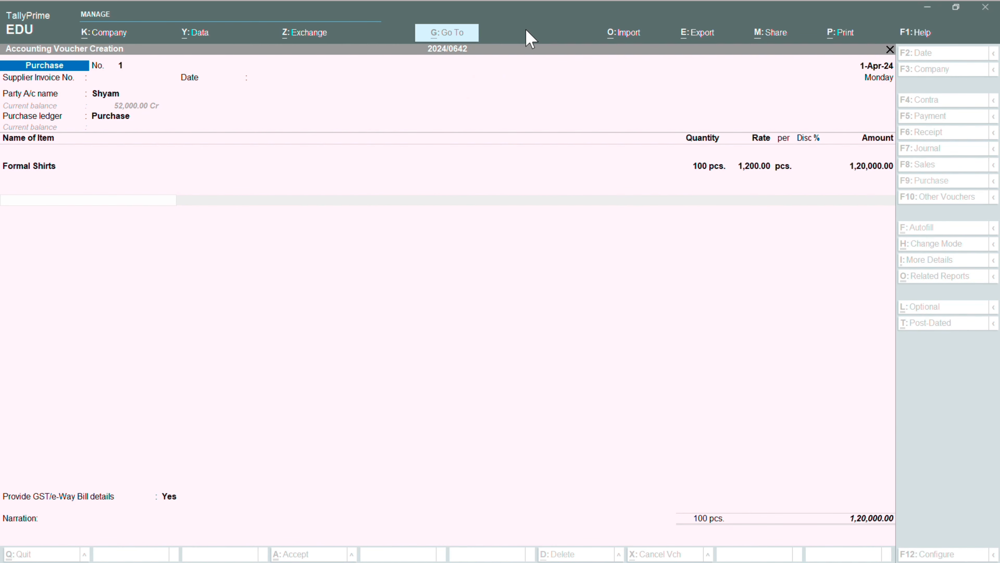
click(522, 315)
key(alt)
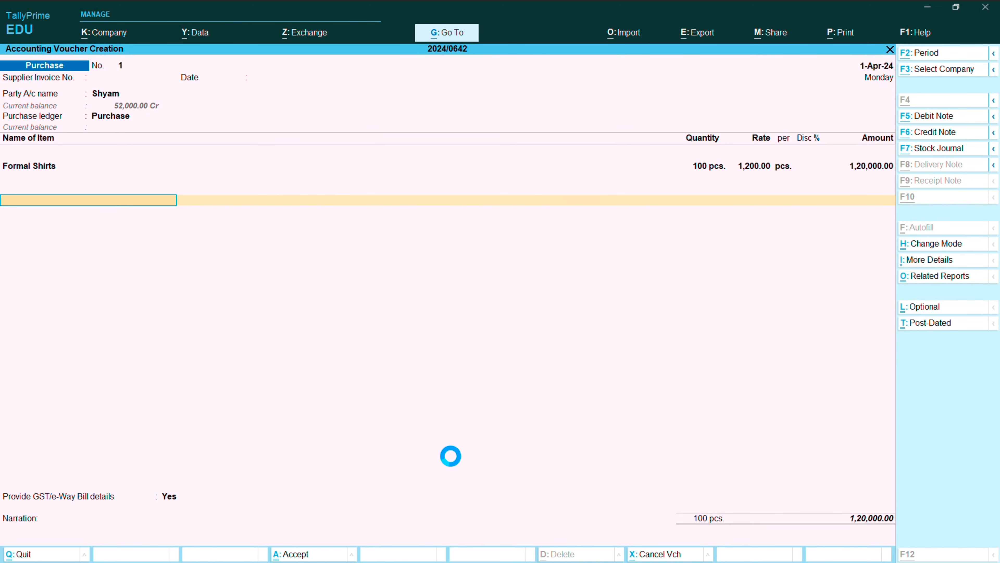
Create a new ledger named Input IGST from the purchase voucher
key(alt+c)
text(Inp)
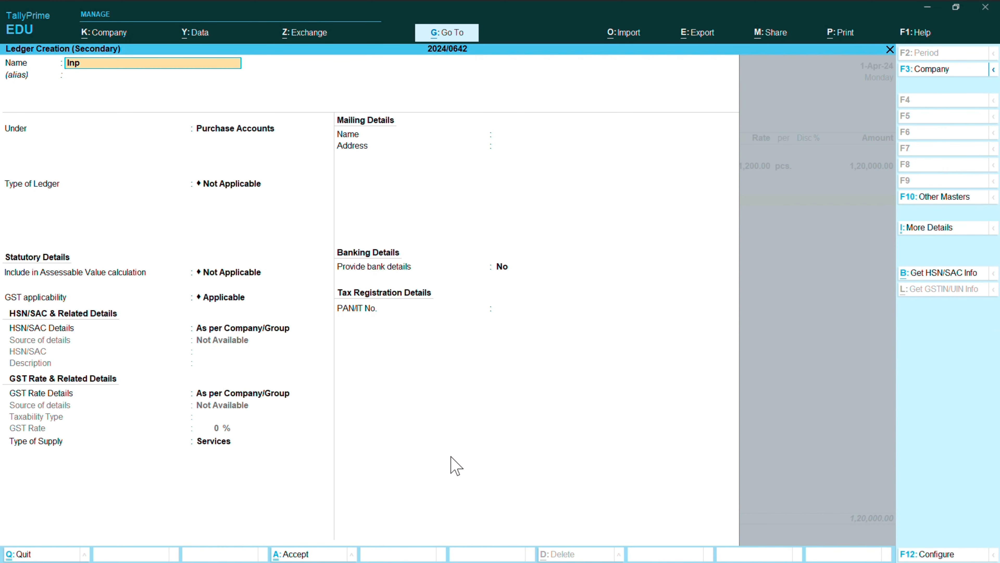
text(ut IGST)
key(Return)
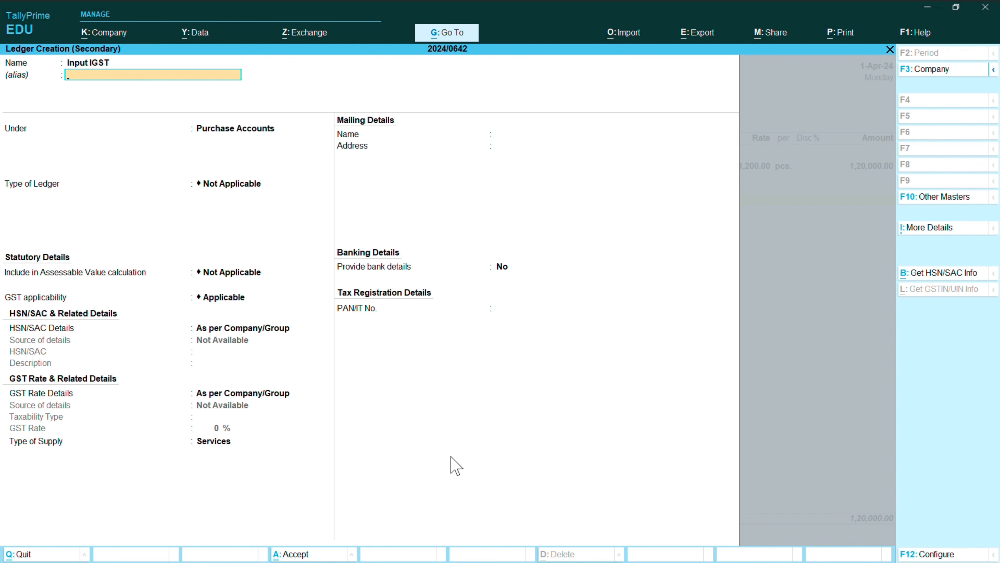
Leave the Input IGST ledger's alias blank and place it under the Current Assets group
key(Up)
key(Up)
key(Up)
key(Up)
key(Up)
key(Up)
key(Up)
key(Up)
key(Up)
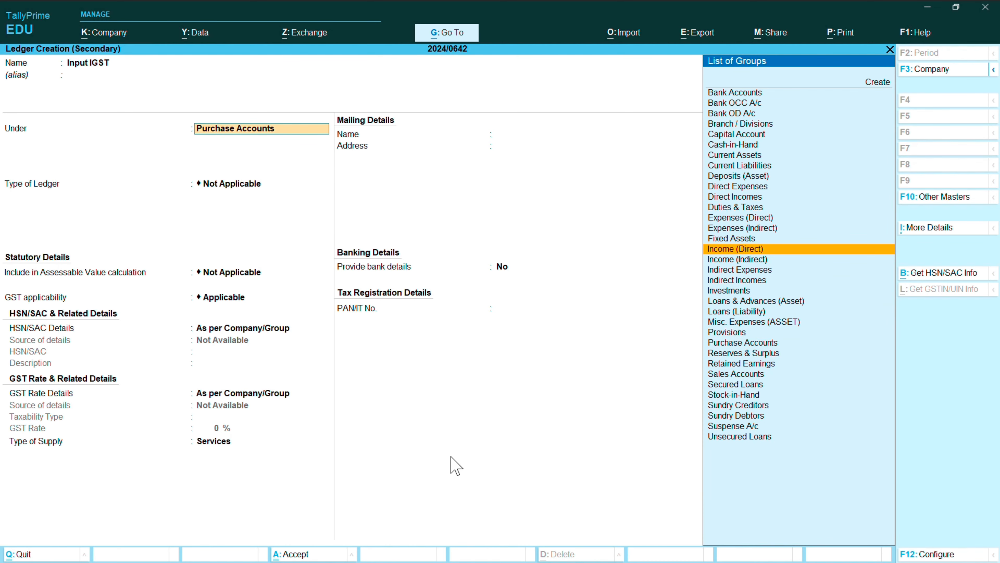
key(Down)
key(Up)
key(Up)
key(Up)
key(Up)
key(Up)
key(Up)
key(Up)
key(Up)
key(Up)
key(Up)
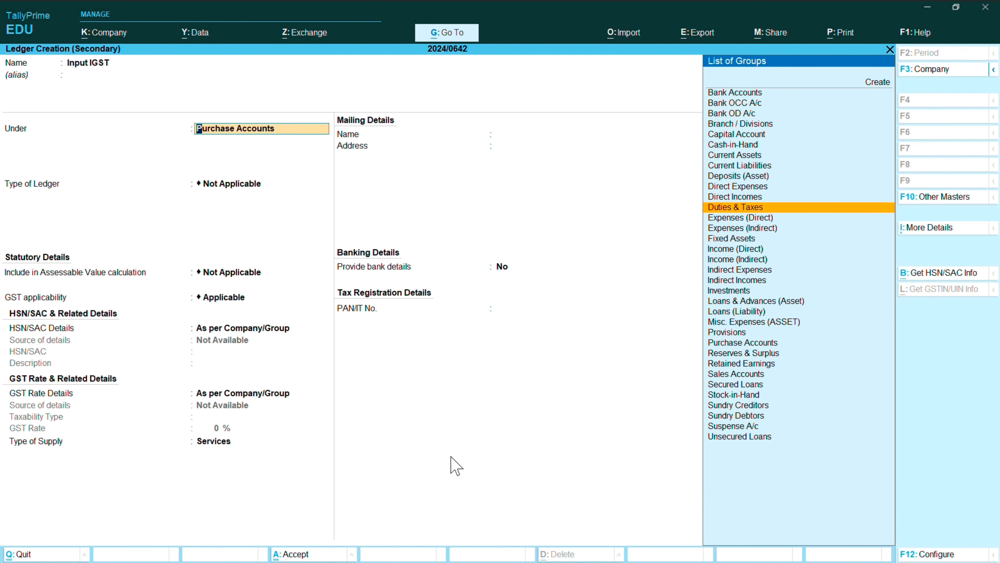
key(Return)
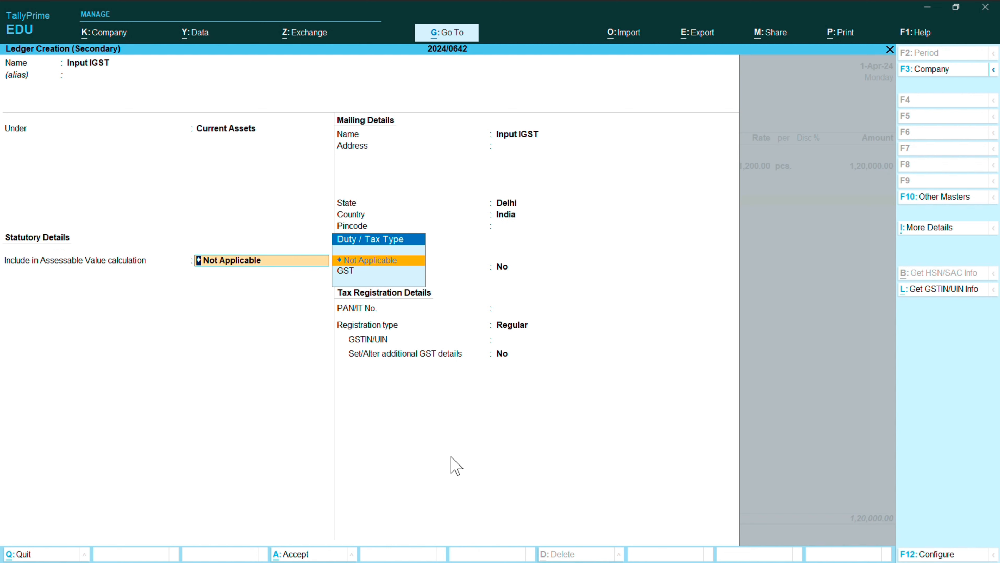
Keep the Input IGST ledger's default statutory, mailing and tax registration details, and save it into the purchase voucher
key(Return)
key(Return)
key(Return)
key(Return)
key(Return)
key(Return)
key(Return)
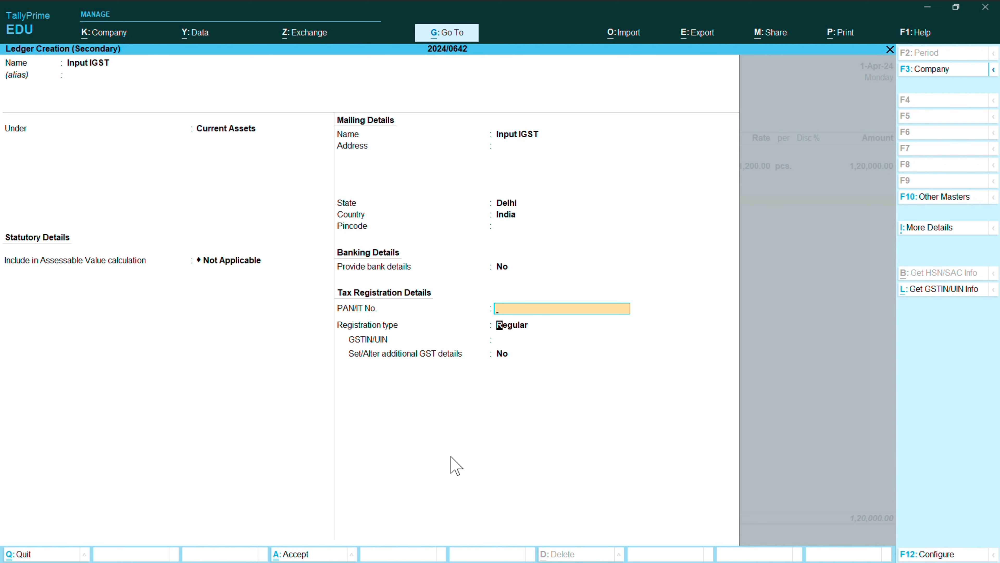
key(Return)
key(Return)
key(Return)
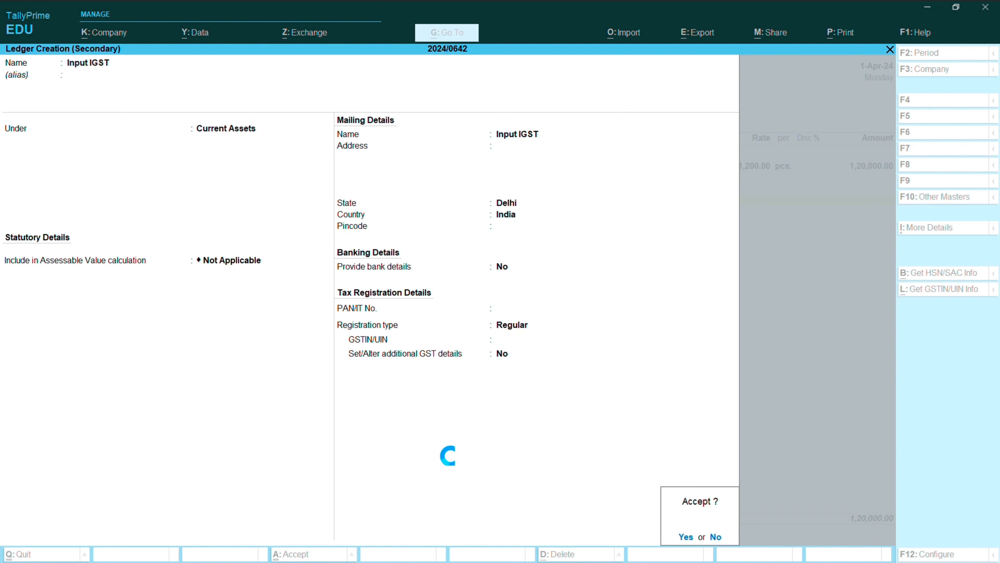
key(Return)
Set the Input IGST rate to 12% in the purchase voucher and keep the calculated amount
text(1)
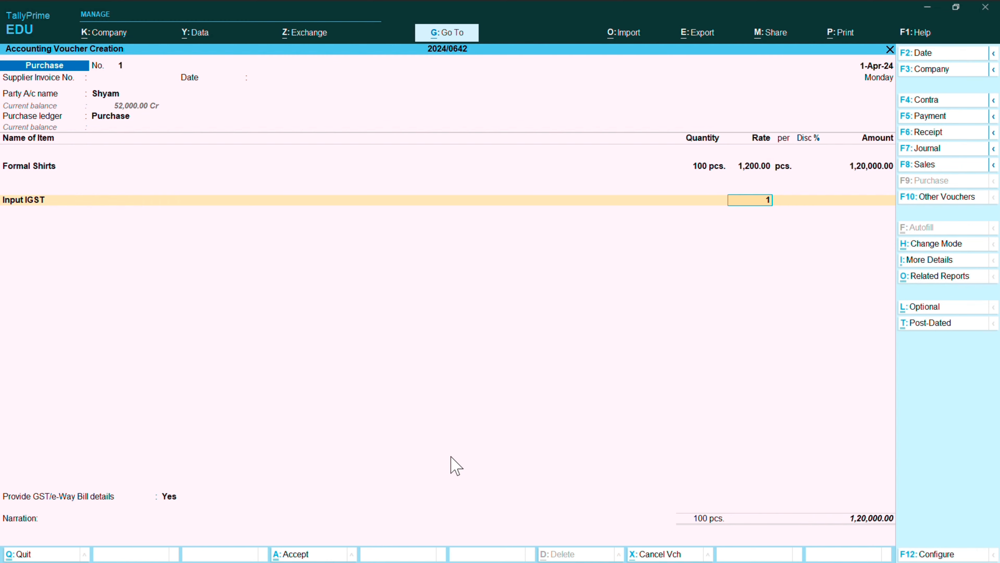
text(2)
key(Return)
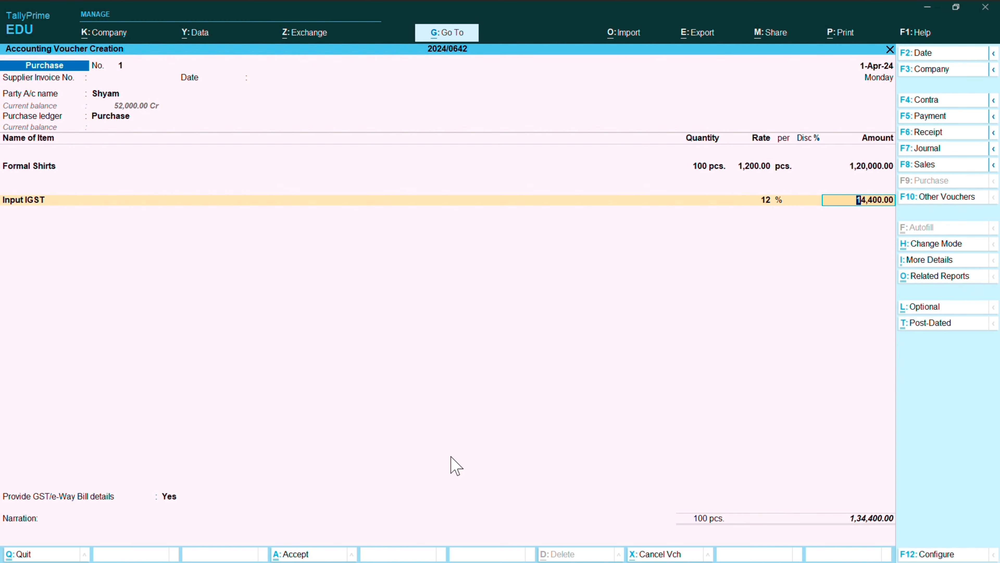
key(Return)
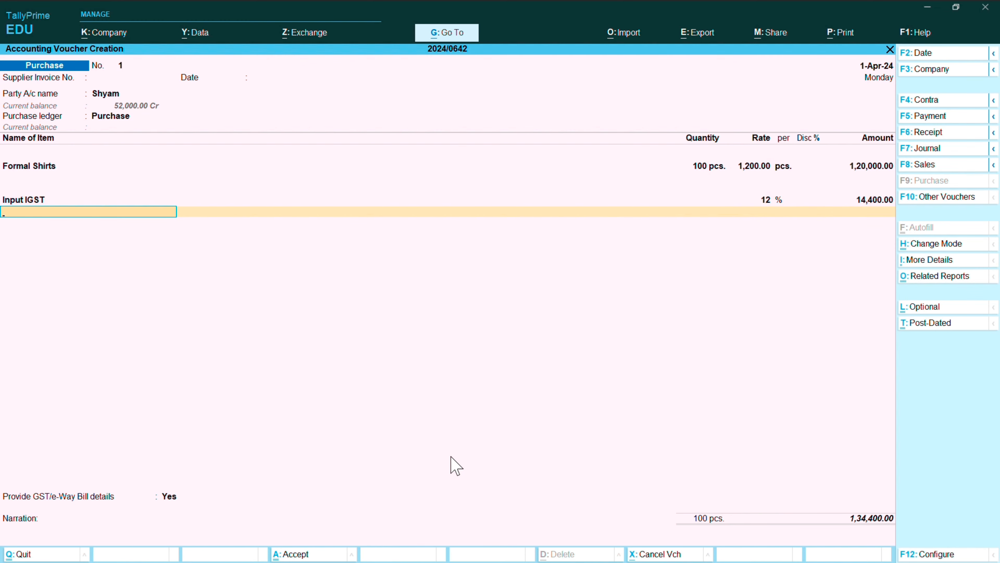
Set Provide GST/e-Way Bill details to No, leave the narration blank and save the purchase voucher
key(Return)
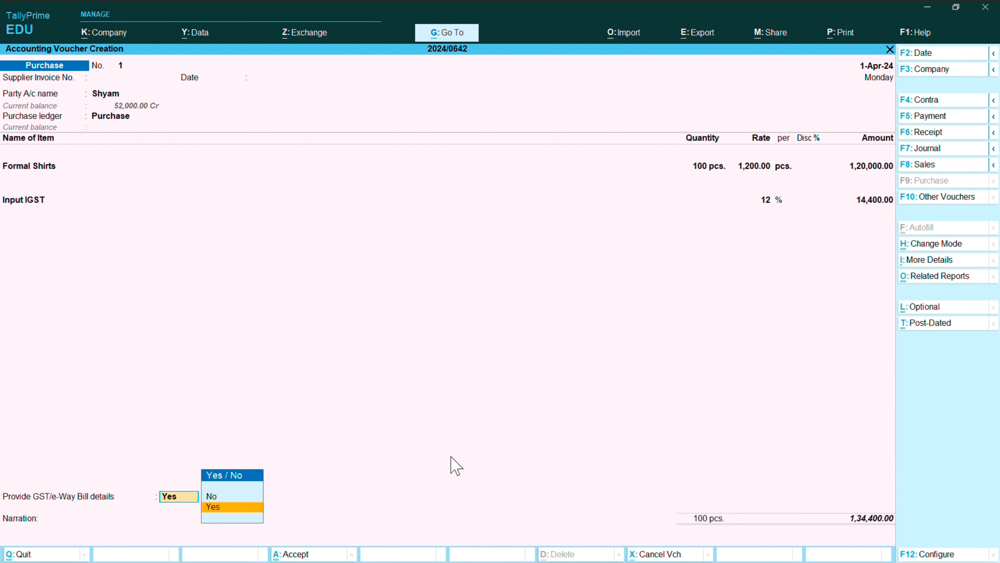
key(Down)
key(Return)
key(Return)
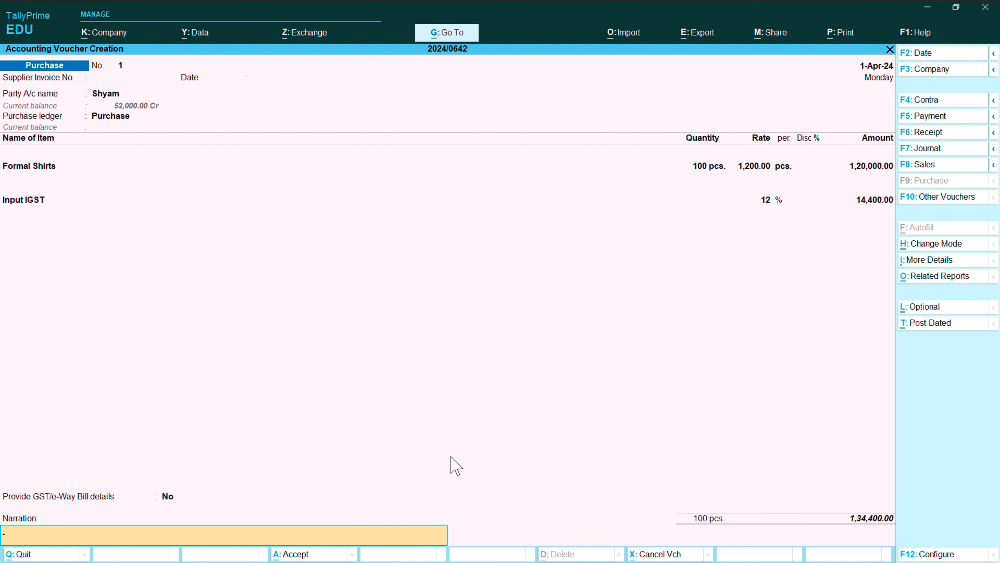
key(Return)
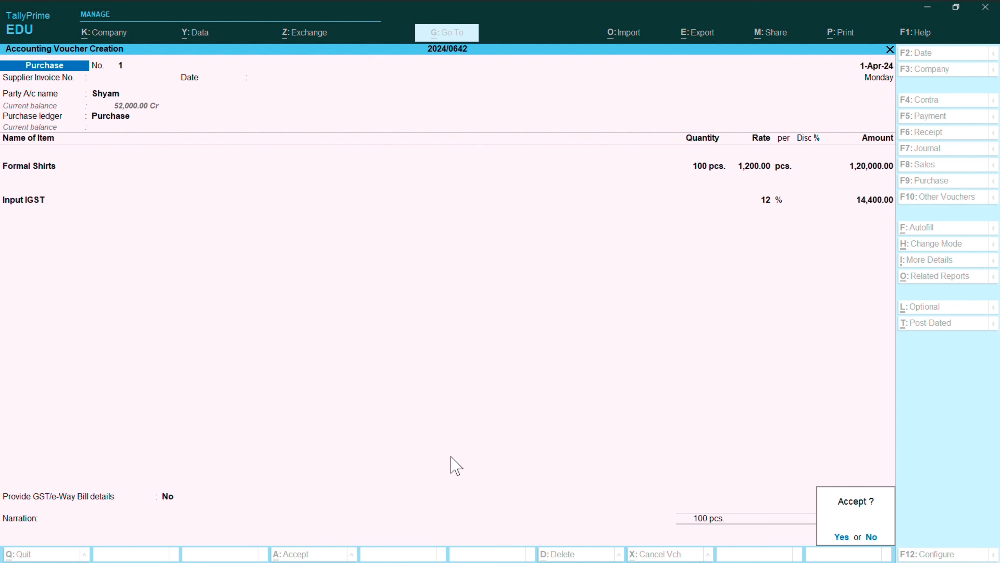
key(Return)
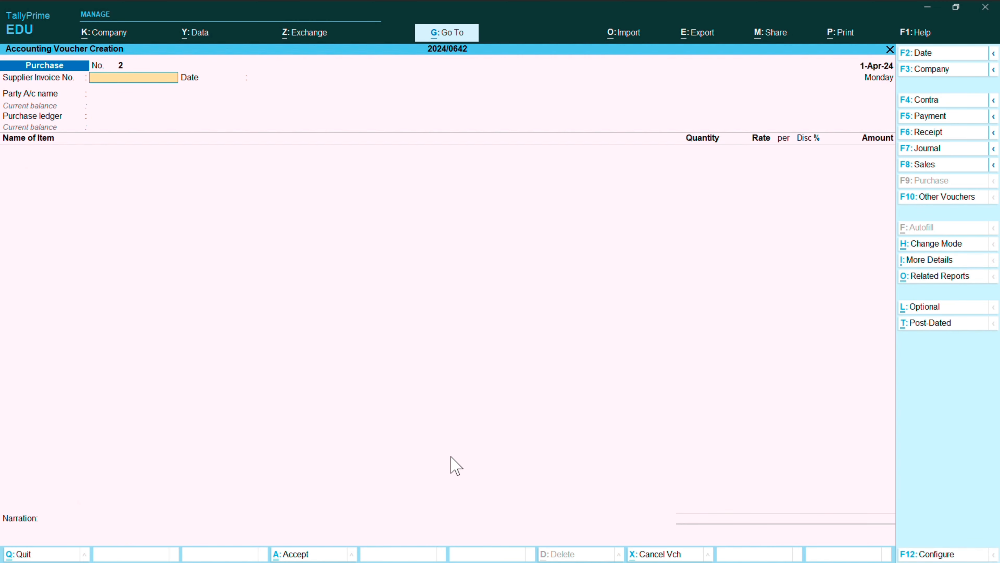
Start a sales voucher and select the customer's ledger as its party account
key(F7)
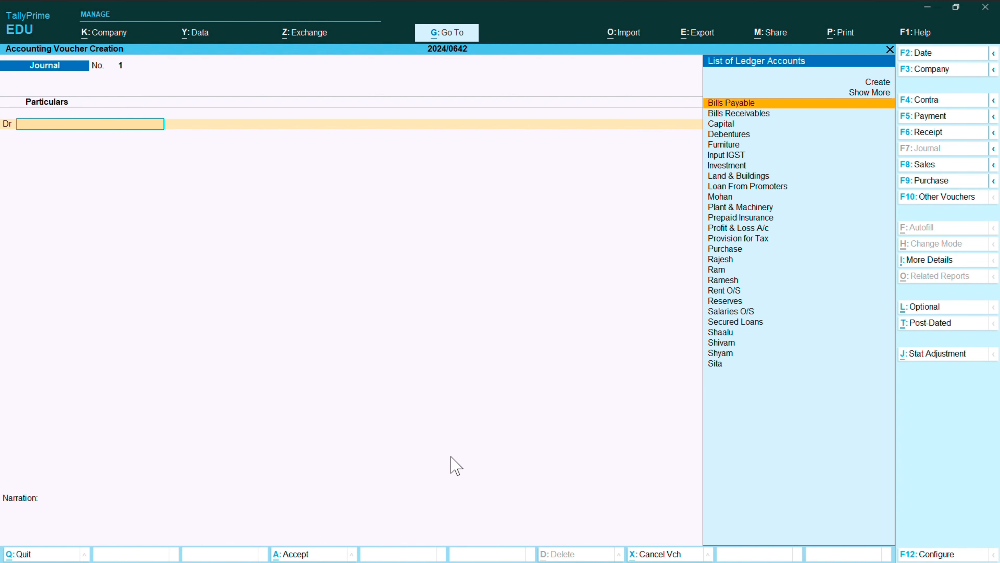
key(F8)
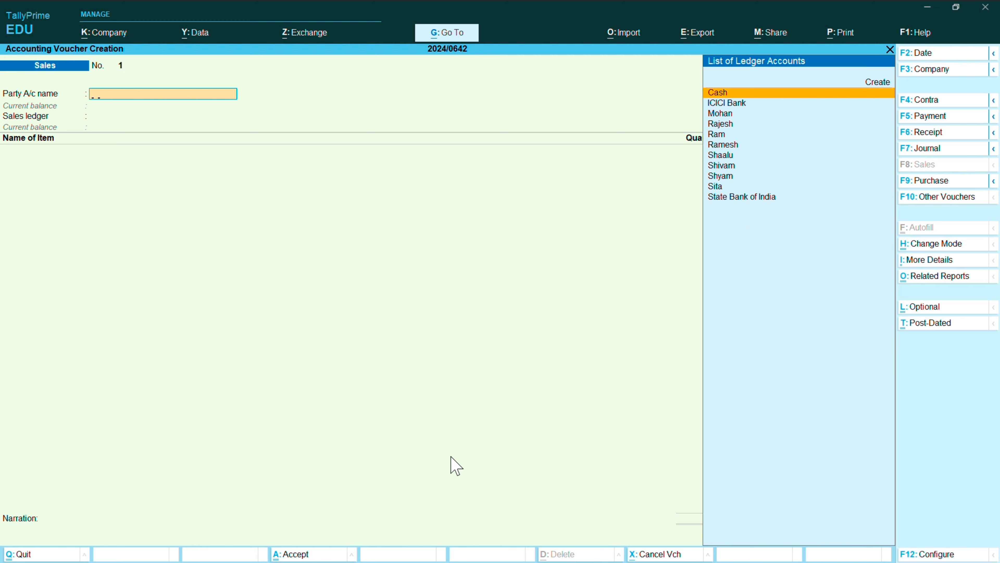
text(Ramesh)
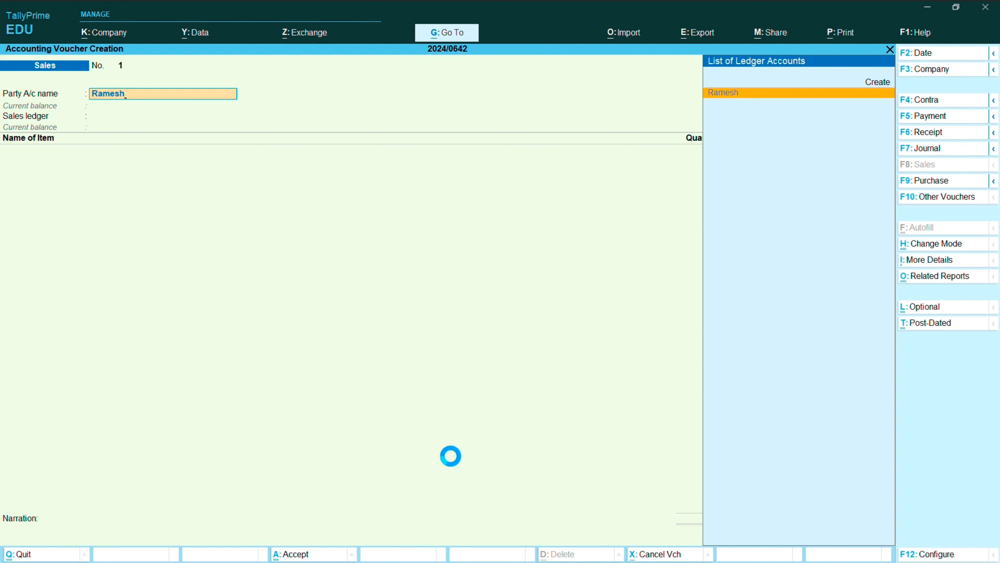
key(Return)
Leave the sales voucher's dispatch details blank and keep the default party details
key(Return)
key(Return)
key(Return)
key(Return)
key(Return)
key(Return)
key(Return)
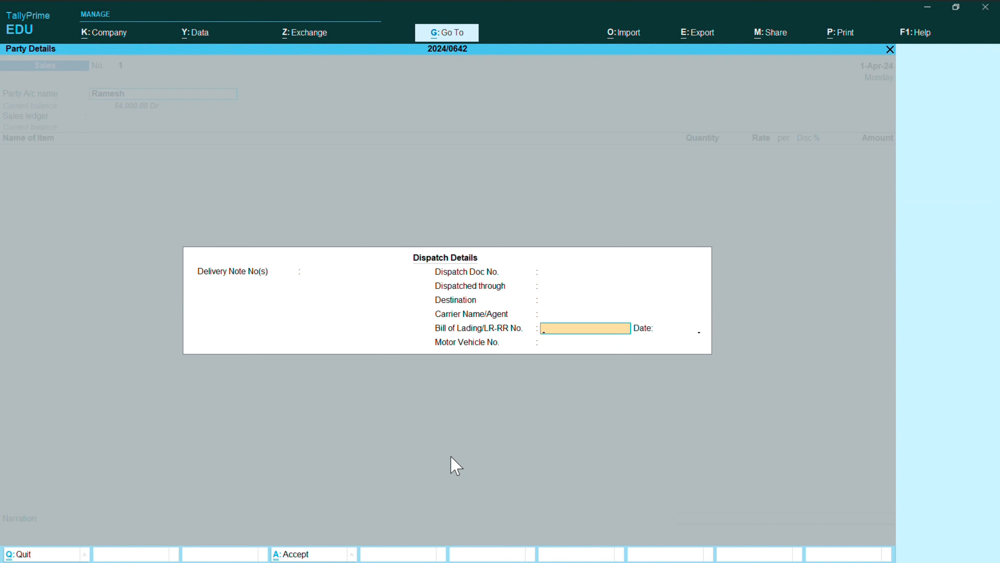
key(Return)
key(Return)
key(Return)
key(Return)
key(Return)
key(Return)
key(Return)
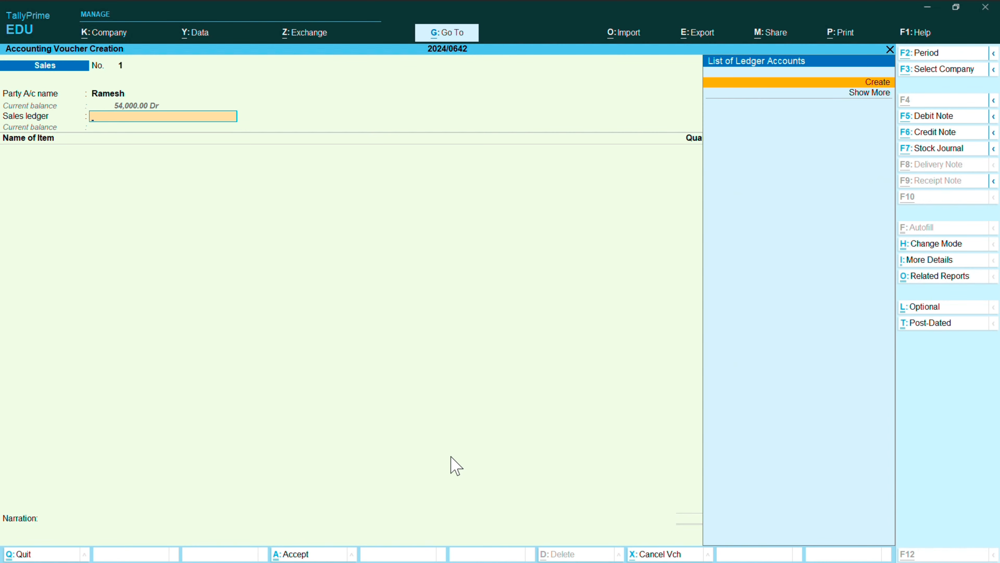
Create a new ledger named Sales for the voucher's sales ledger, leaving the alias blank
key(alt+c)
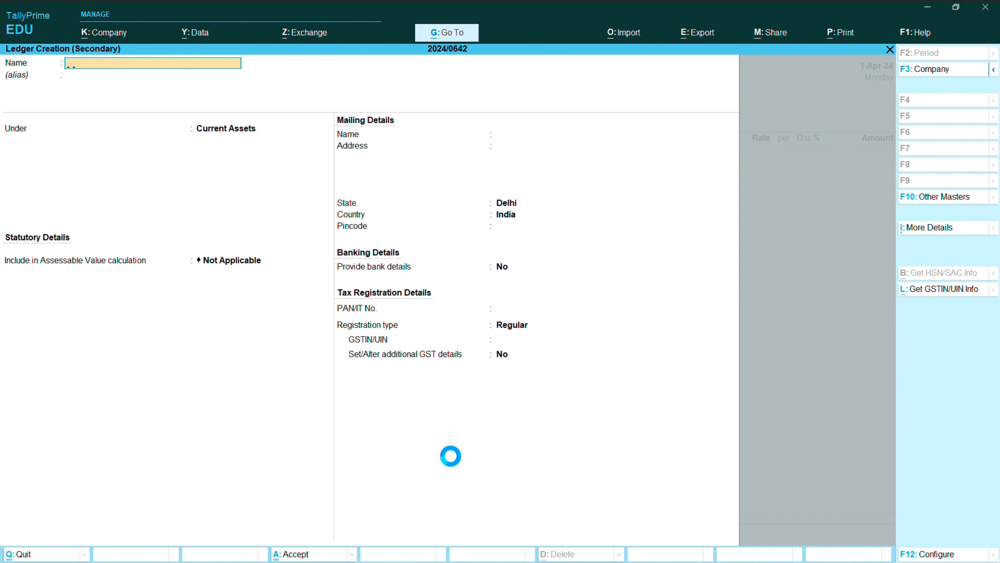
text(Sales)
key(Return)
key(Return)
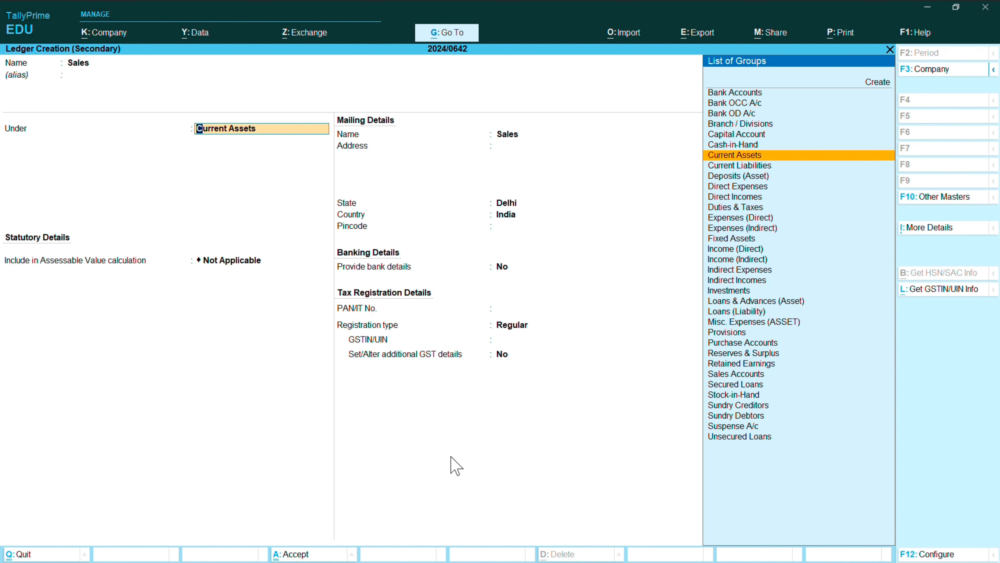
Place the Sales ledger under the Sales Accounts group
key(Down)
key(Down)
key(Down)
key(Down)
key(Down)
key(Down)
key(Down)
key(Down)
key(Down)
key(Down)
key(Down)
key(Down)
key(Down)
key(Down)
key(Down)
key(Down)
key(Down)
key(Down)
key(Down)
key(Down)
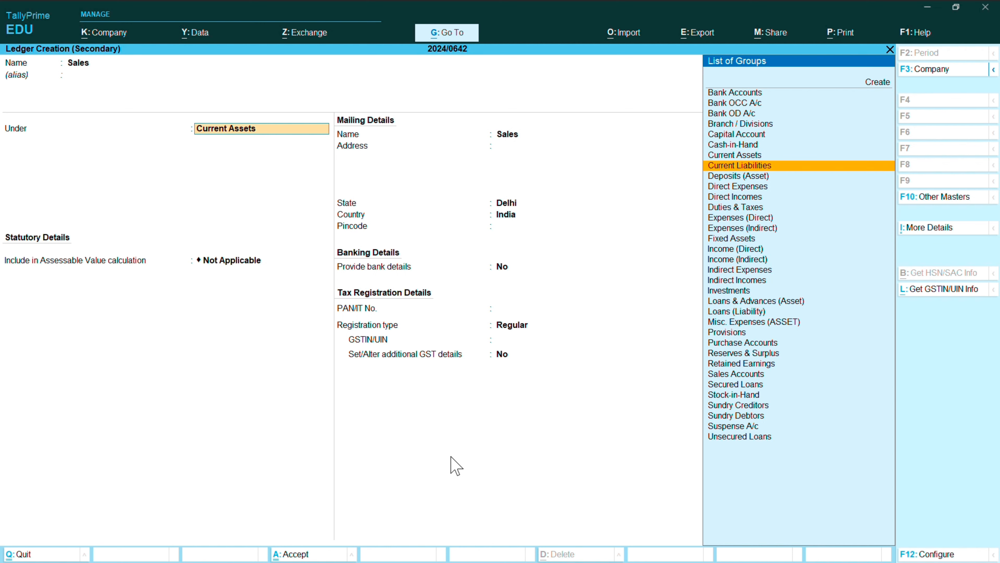
key(Up)
key(Up)
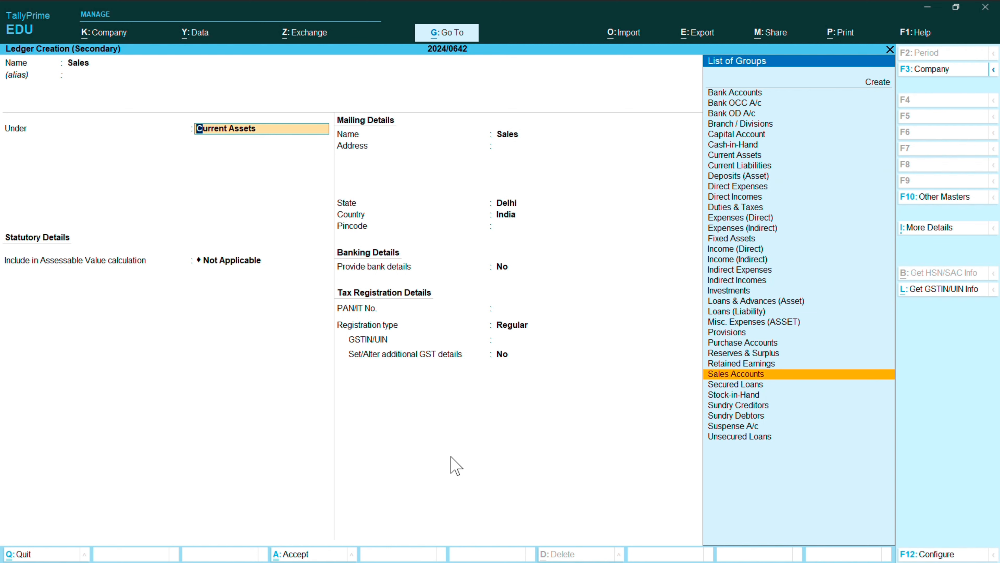
key(Return)
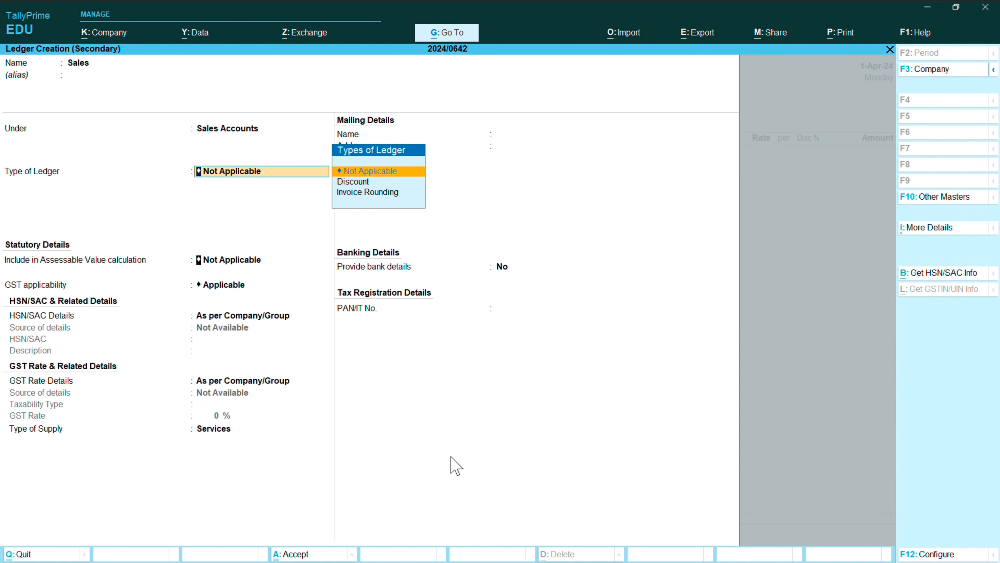
Keep the Sales ledger's type as Not Applicable with default statutory details, and save it into the sales voucher
key(Return)
key(Return)
key(Return)
key(Return)
key(Return)
key(Return)
key(Return)
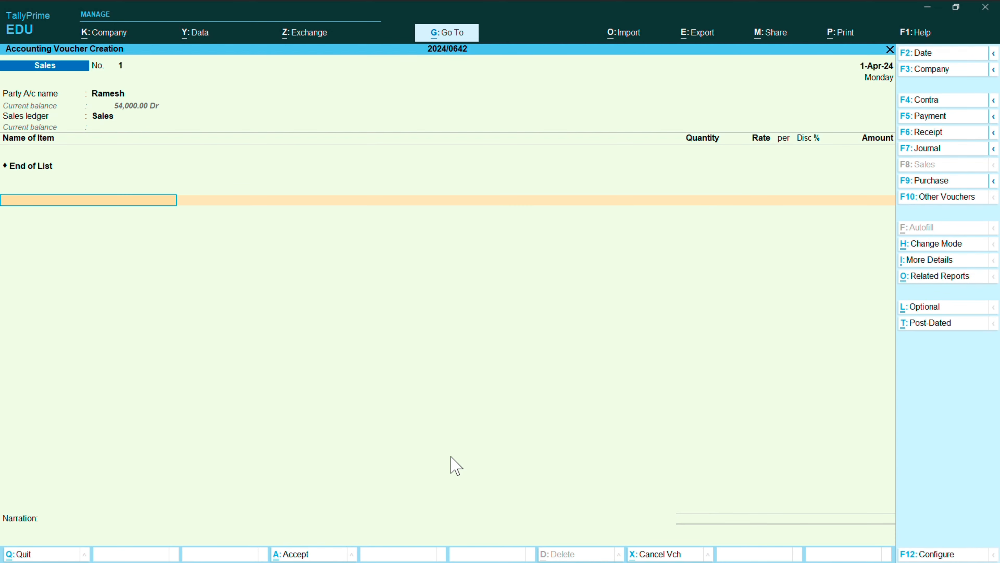
Add the stock item Casual Shirts to the sales voucher with a quantity of 200 pcs
key(BackSpace)
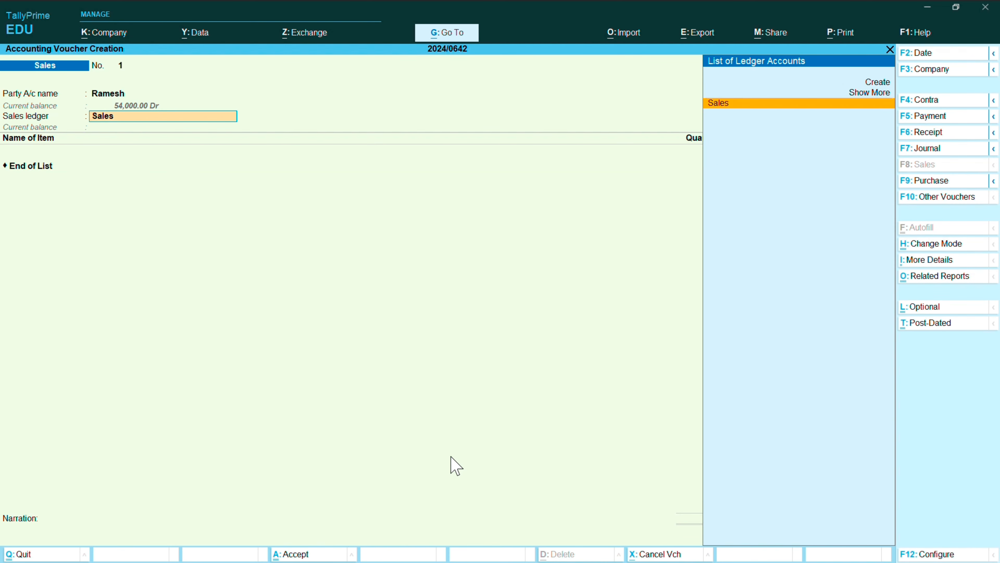
key(Return)
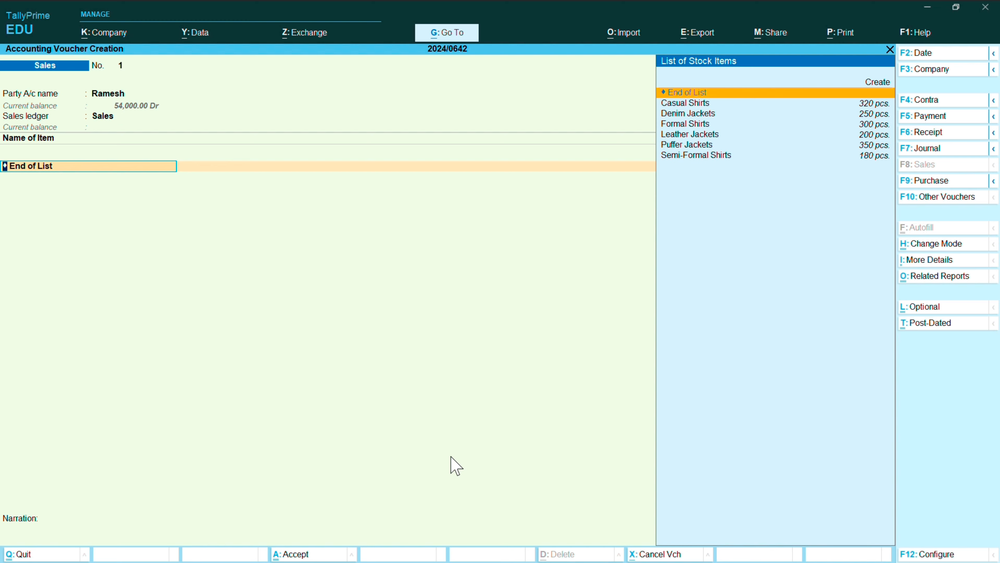
text(s)
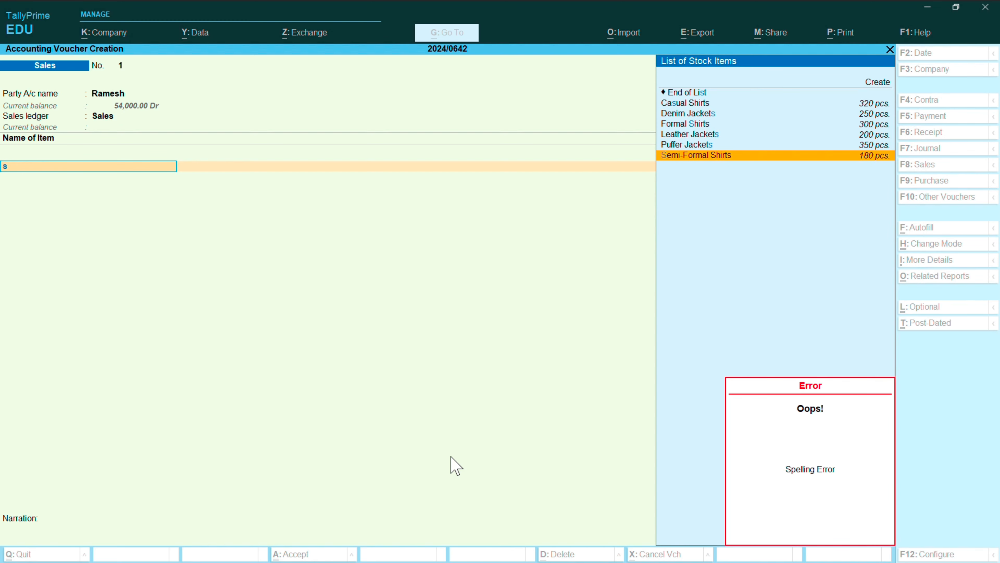
click(683, 100)
click(683, 103)
click(684, 102)
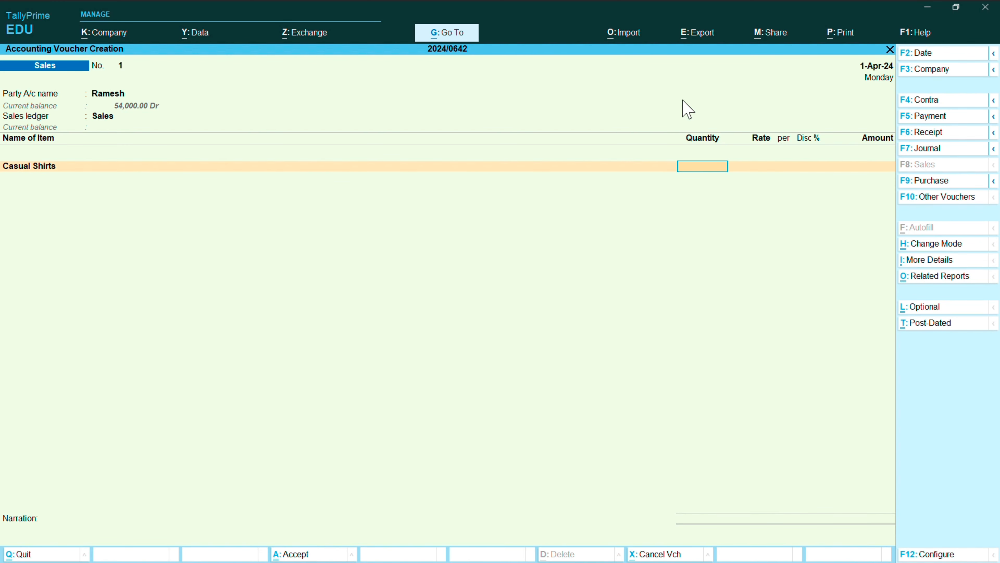
text(200)
key(Return)
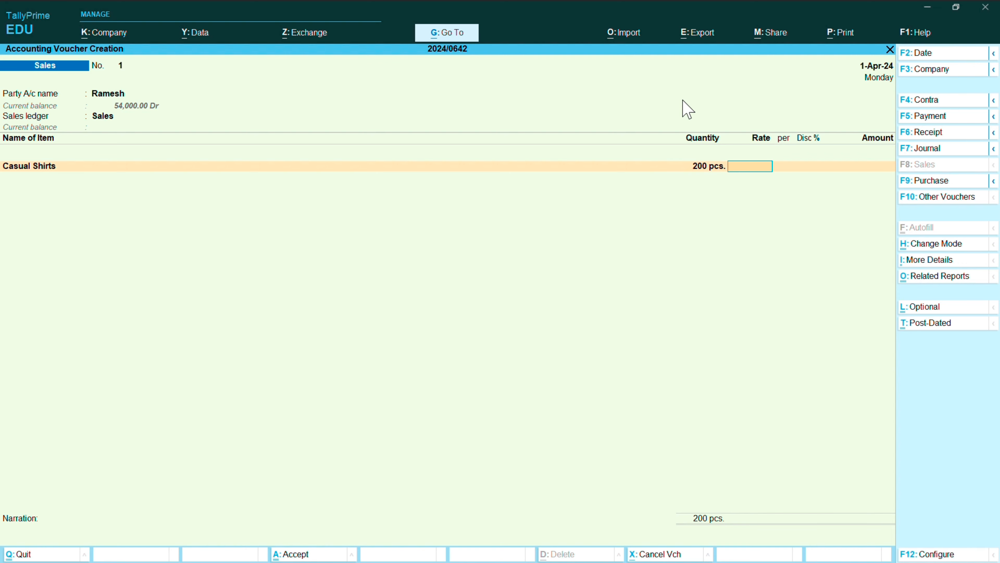
Leave the Casual Shirts rate and discount blank and set the line's amount to 2,00,000
key(Return)
key(Return)
key(Return)
text(200000)
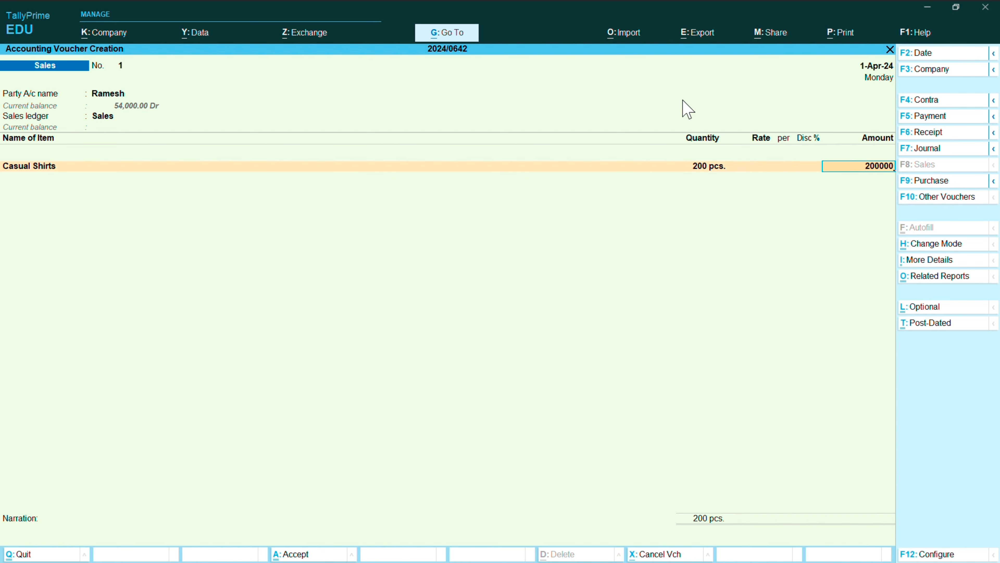
key(Return)
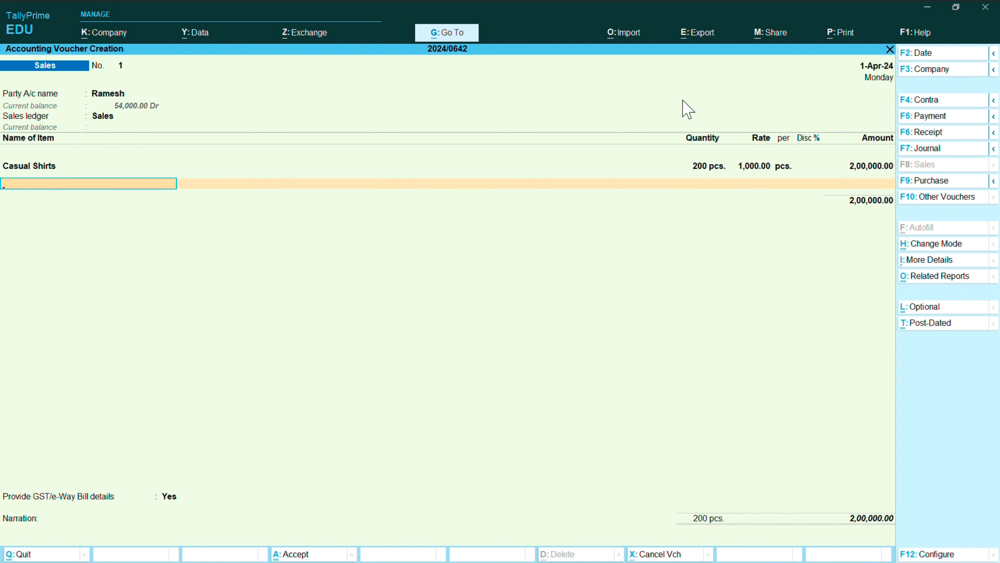
End the sales voucher's item list and create a new ledger named Output CGST
key(Return)
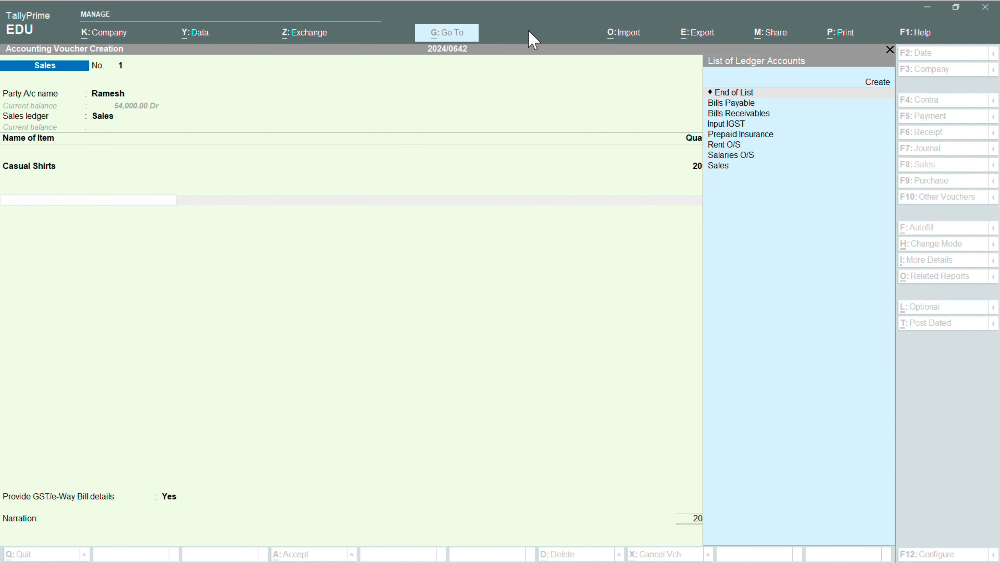
key(alt)
key(alt+c)
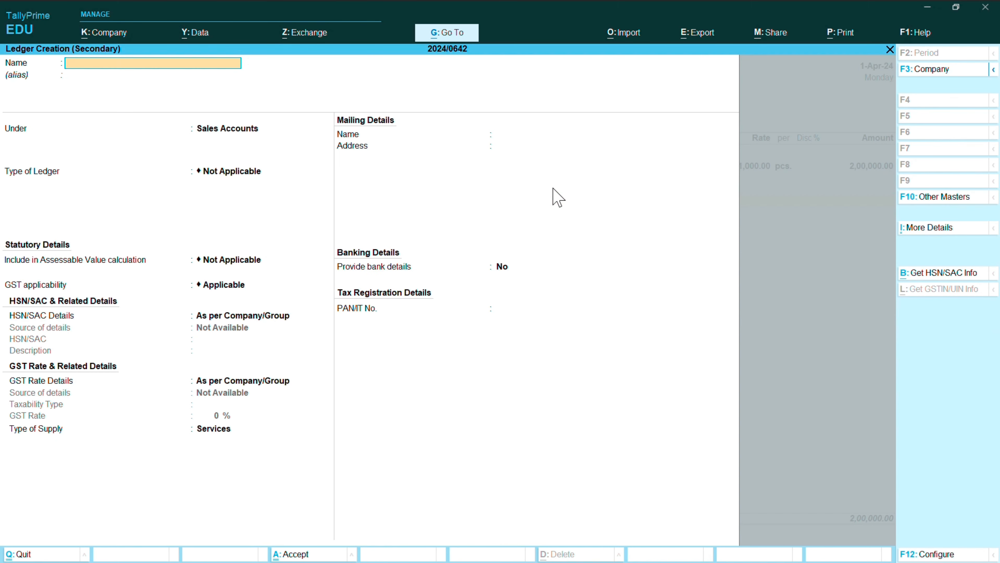
text(Output CGST)
key(Return)
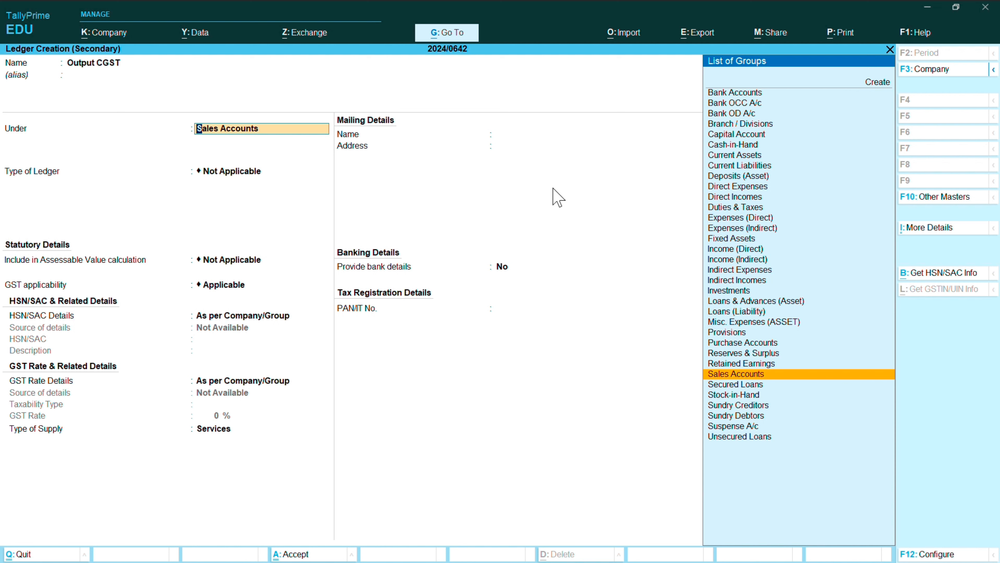
Place the Output CGST ledger under the Current Liabilities group
key(Up)
key(Up)
key(Up)
key(Up)
key(Up)
key(Up)
key(Up)
key(Up)
key(Up)
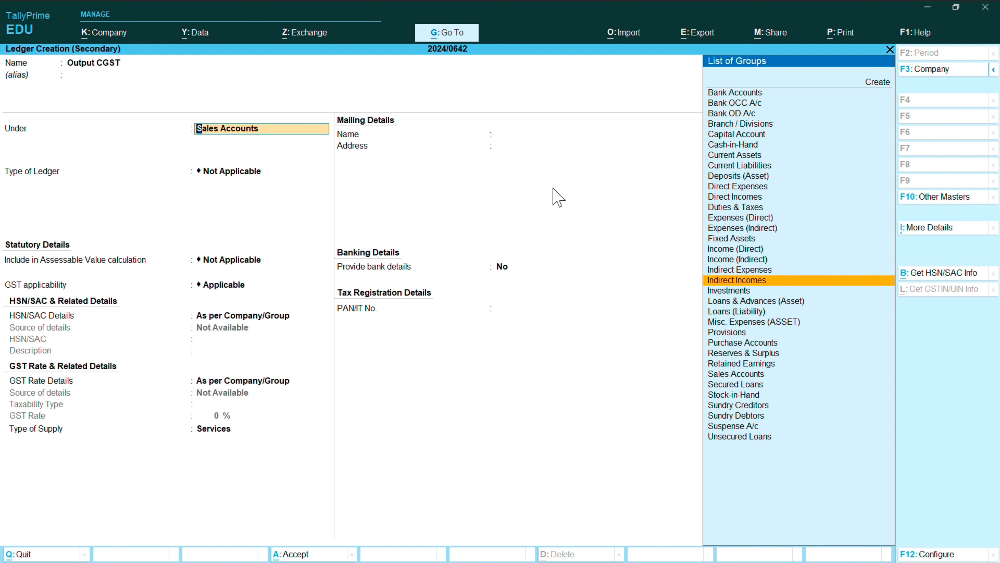
key(Up)
key(Up)
key(Up)
key(Up)
key(Up)
key(Up)
key(Up)
key(Up)
key(Up)
key(Up)
key(Up)
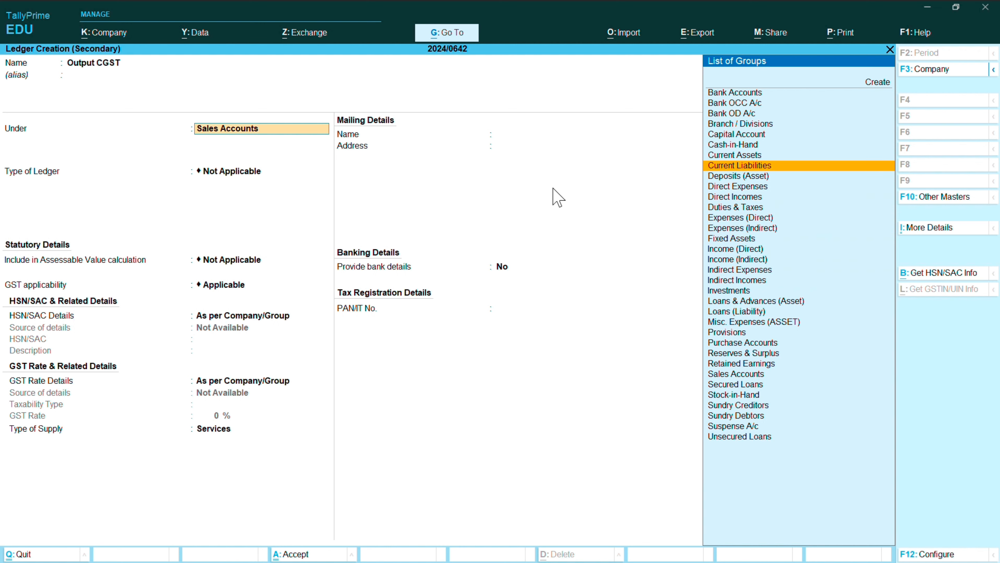
key(Return)
Keep the default assessable value, mailing, banking and tax registration details for Output CGST, and save it into the sales voucher
key(Return)
key(Return)
key(Return)
key(Return)
key(Return)
key(Return)
key(Return)
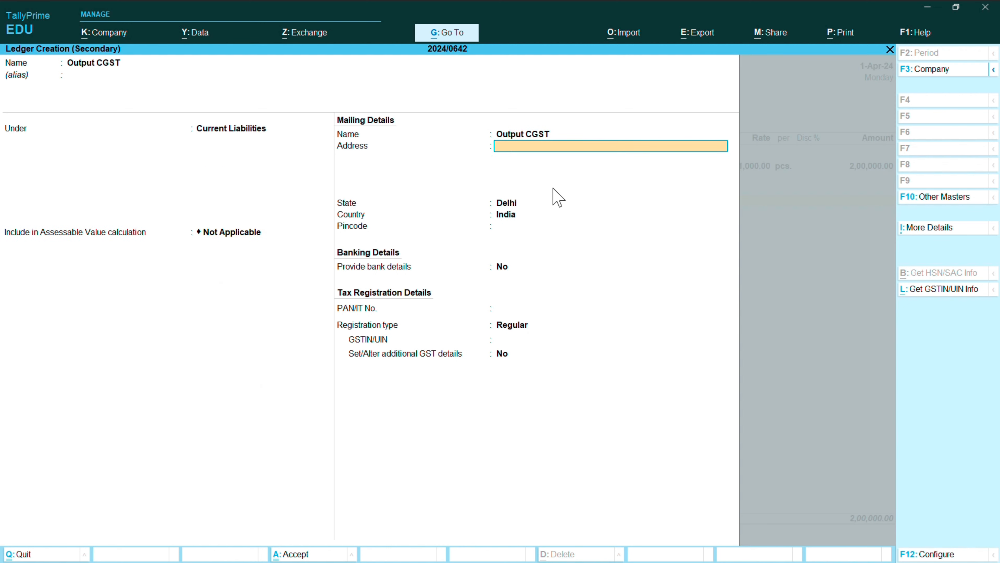
key(Return)
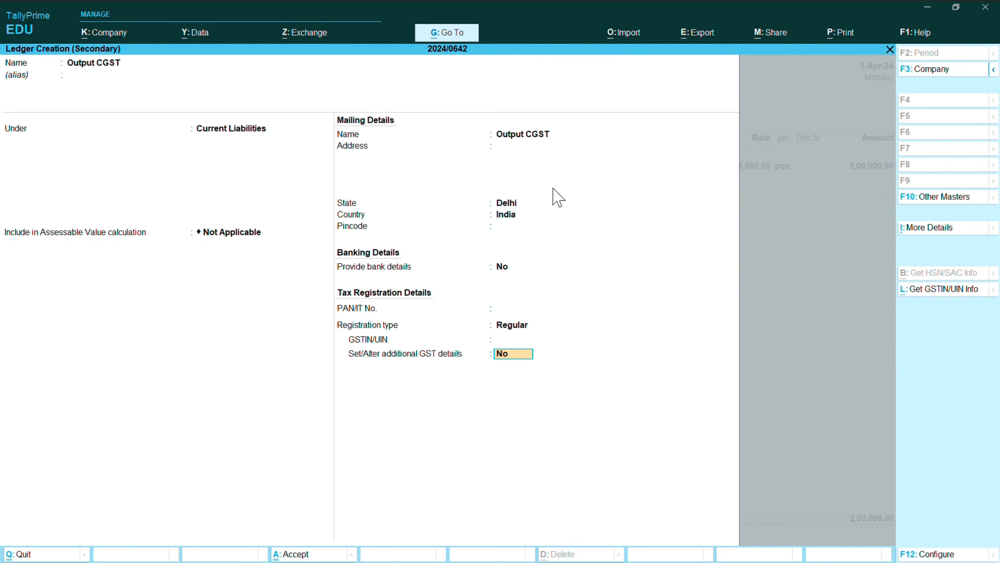
key(Return)
key(Return)
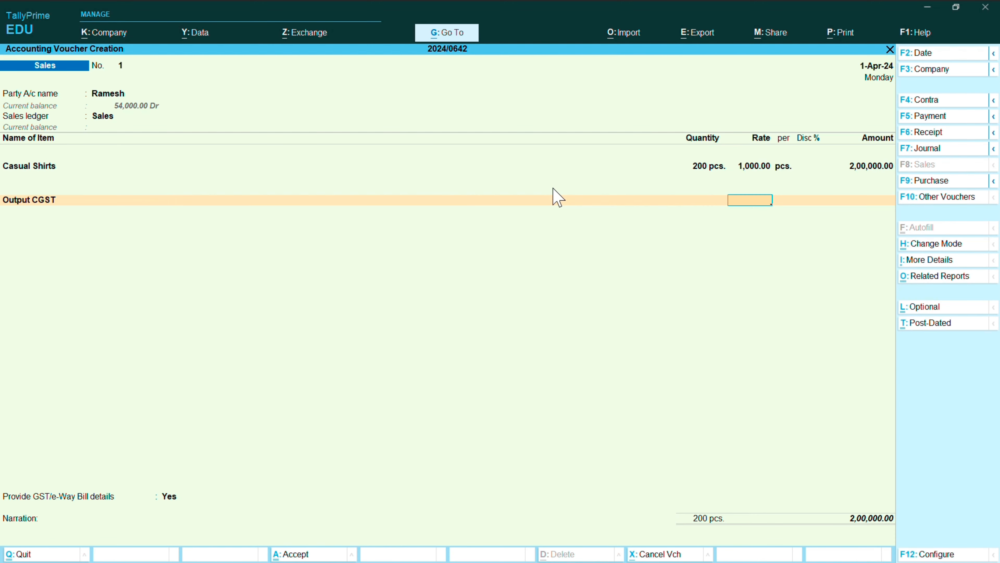
Set the Output CGST rate to 6% in the sales voucher and accept the calculated amount
text(6)
key(Return)
key(Return)
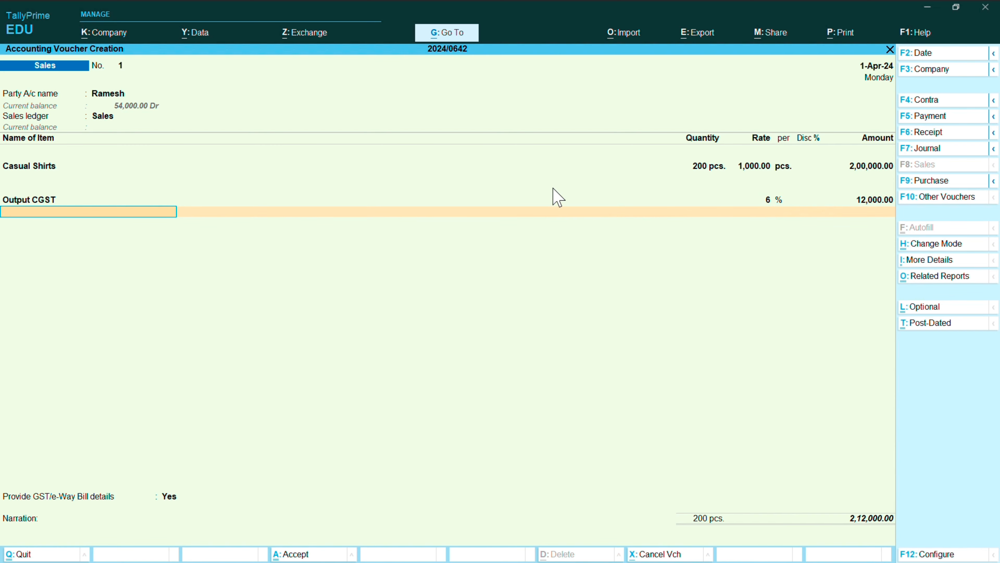
Create a new ledger named Output SGST under Current Liabilities from the sales voucher
key(alt+c)
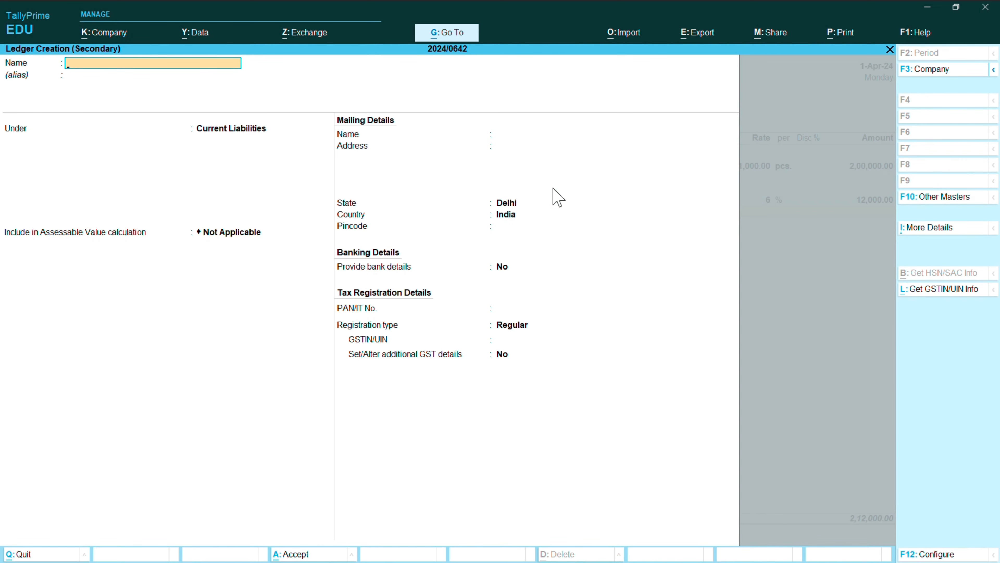
text(Output  SGST)
key(Return)
key(Return)
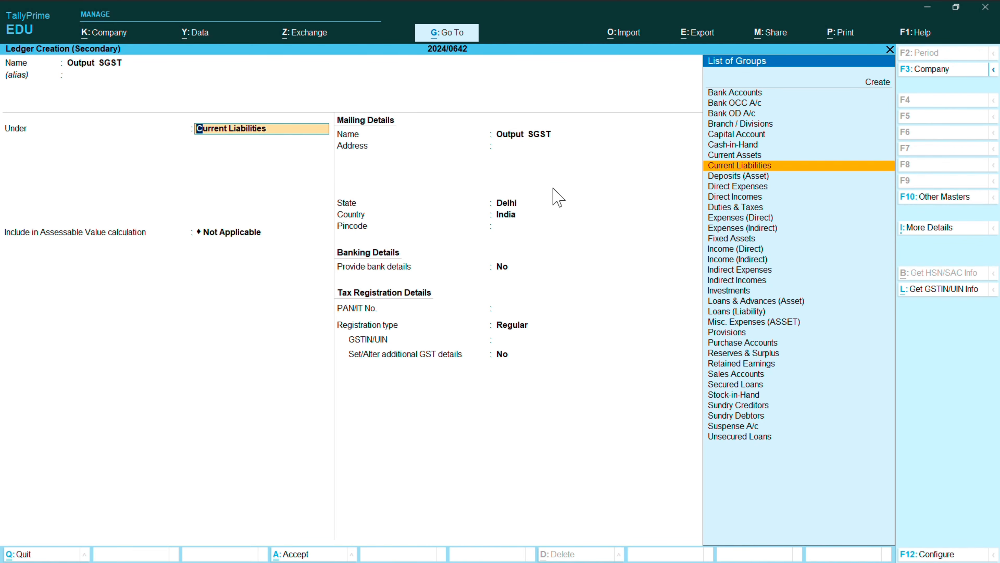
key(Return)
key(Return)
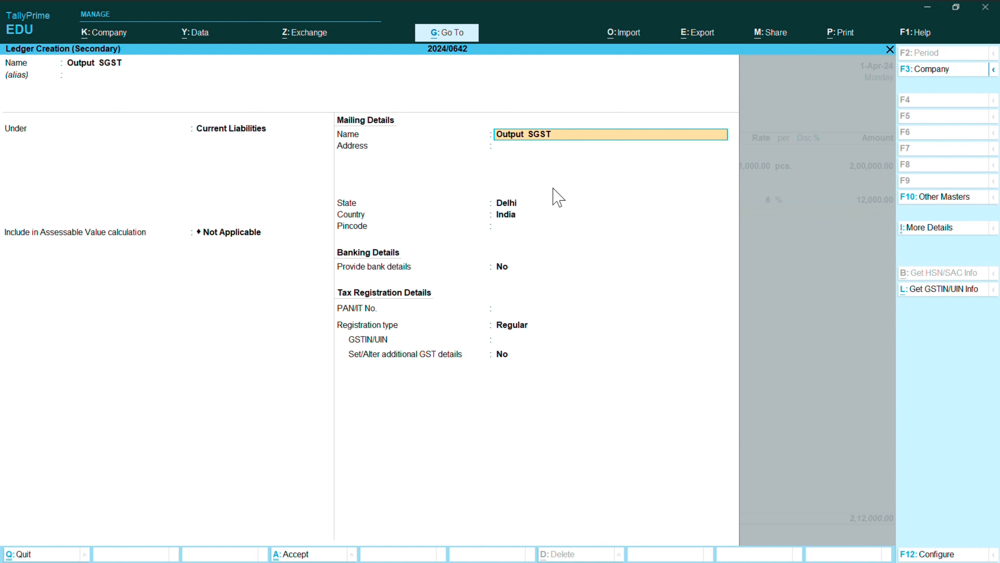
Keep the default mailing, banking and tax registration details for Output SGST, and save it into the sales voucher
key(Return)
key(Return)
key(Return)
key(Return)
key(Return)
key(Return)
key(Return)
key(Return)
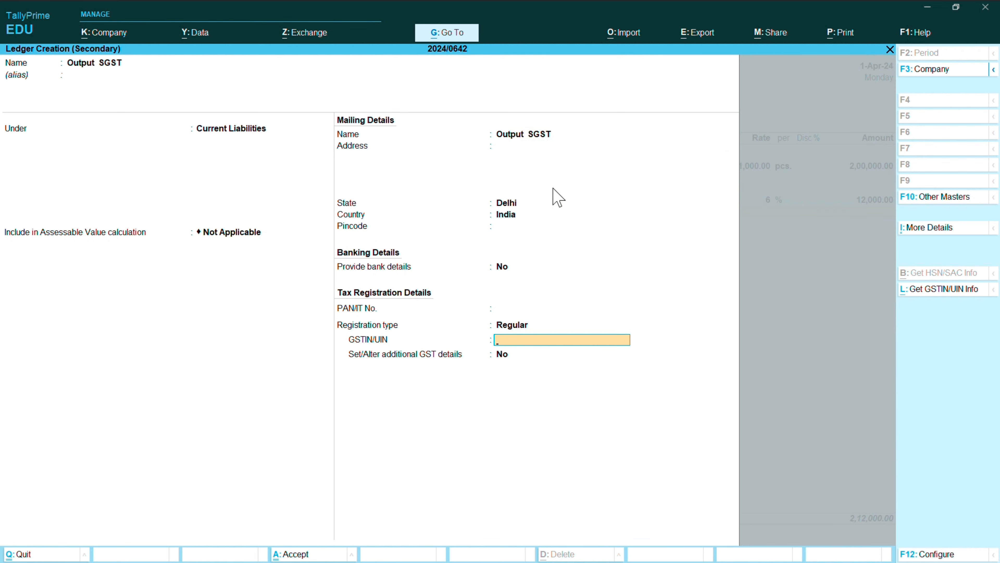
key(Return)
key(Return)
key(Return)
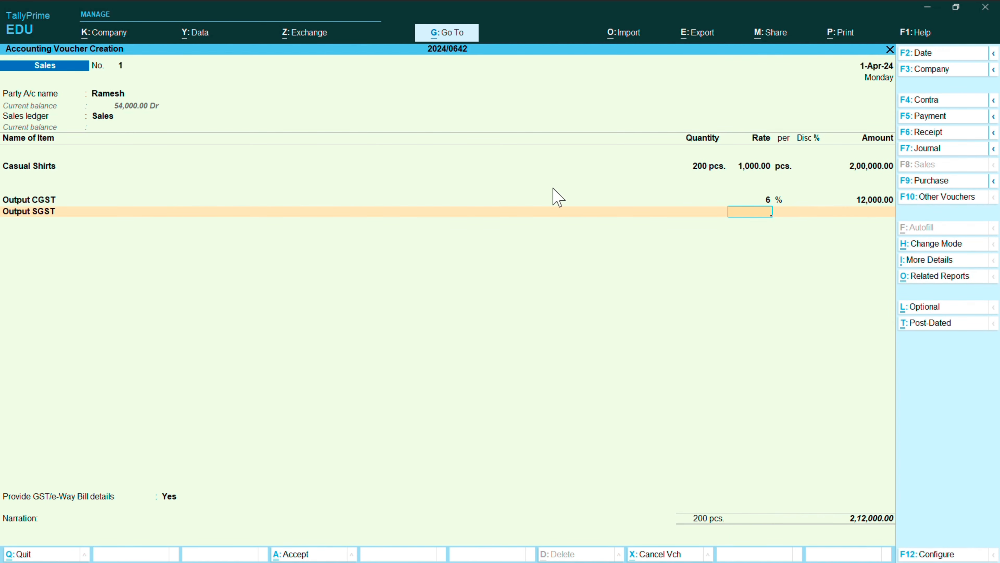
Set the Output SGST rate to 6% in the sales voucher
key(Return)
key(Return)
key(Return)
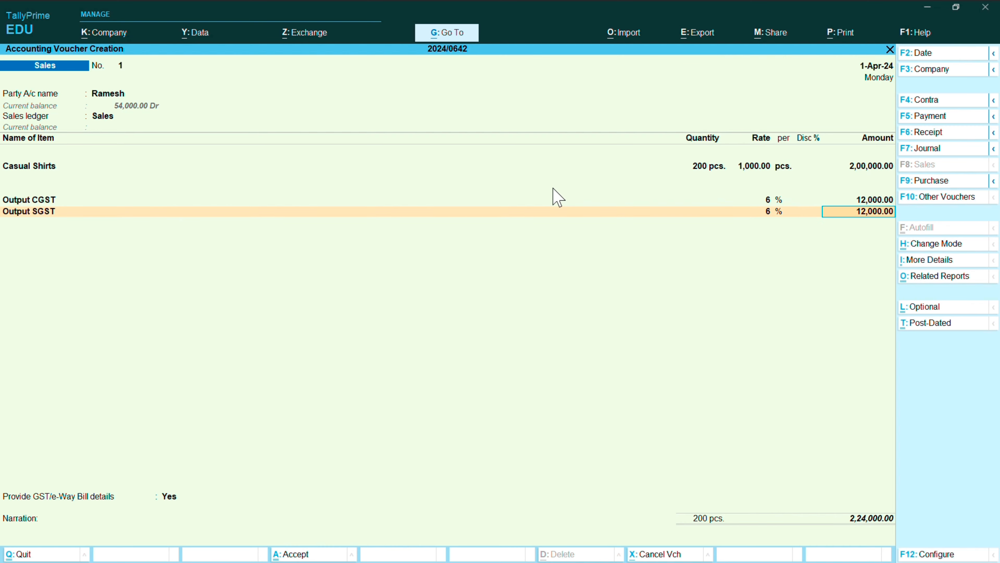
End the sales voucher's tax entries and set Provide GST/e-Way Bill details to No
key(Up)
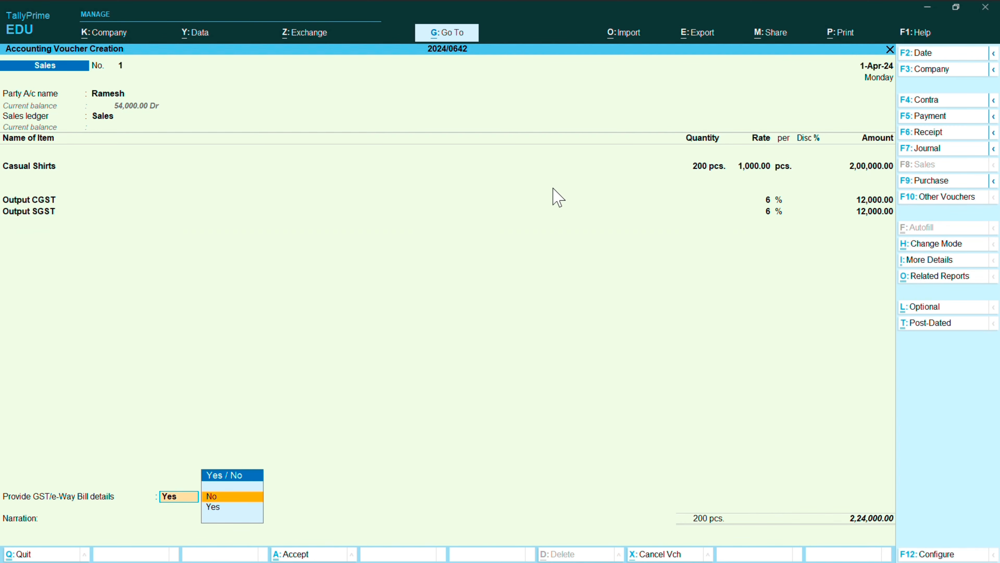
key(Return)
key(Return)
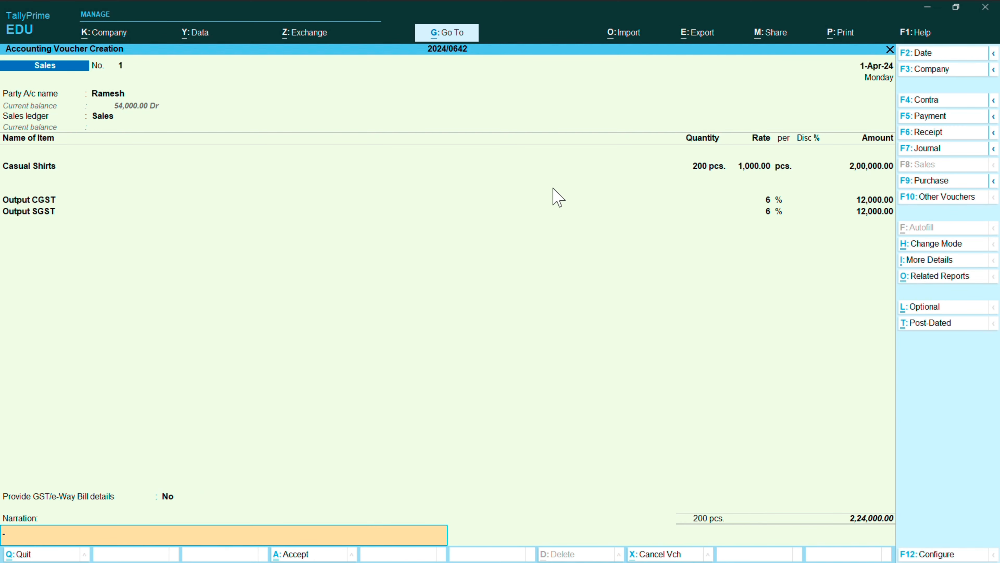
Save the sales voucher with a blank narration and agree to send its details for e-Way Bill generation
key(Return)
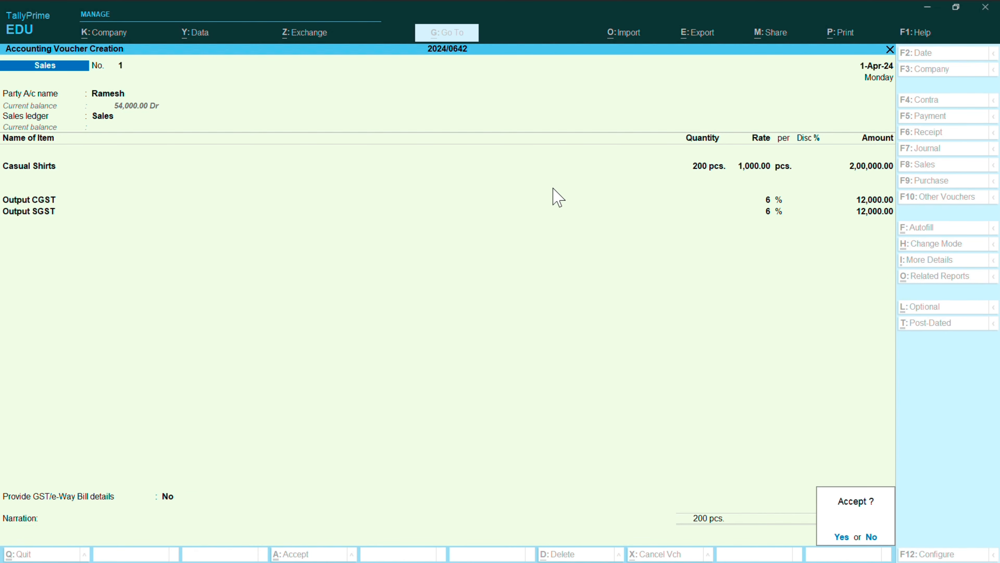
key(Return)
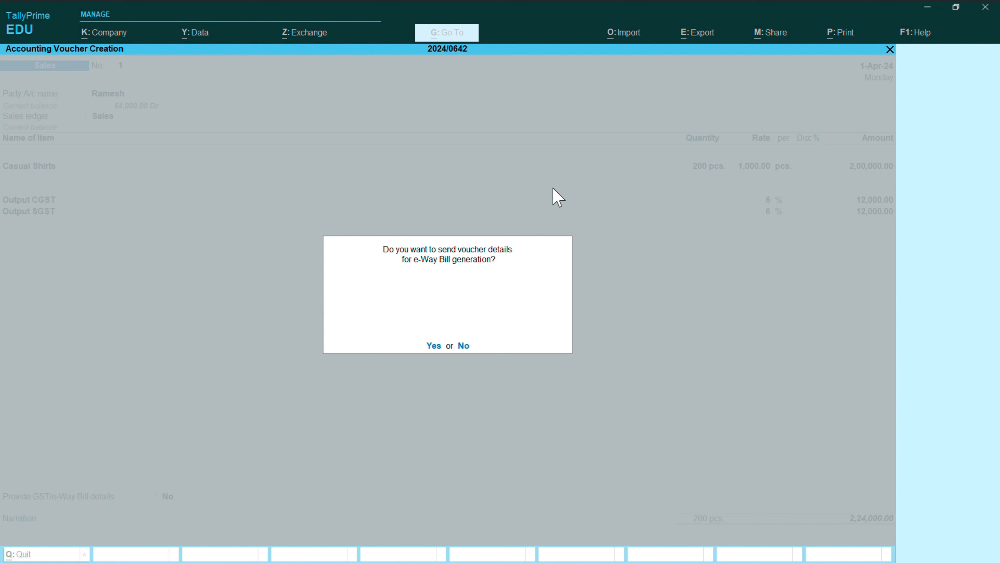
key(Return)
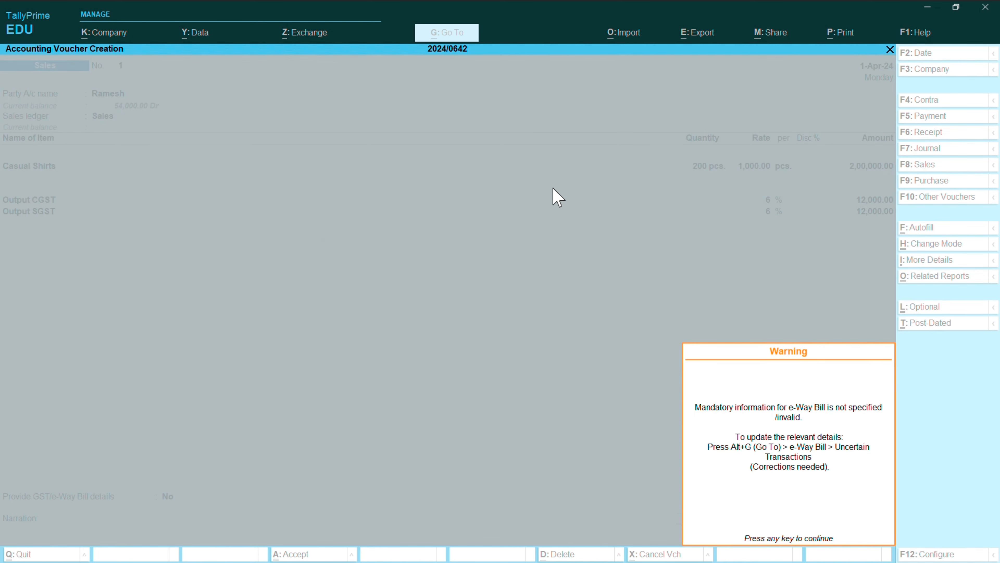
key(Return)
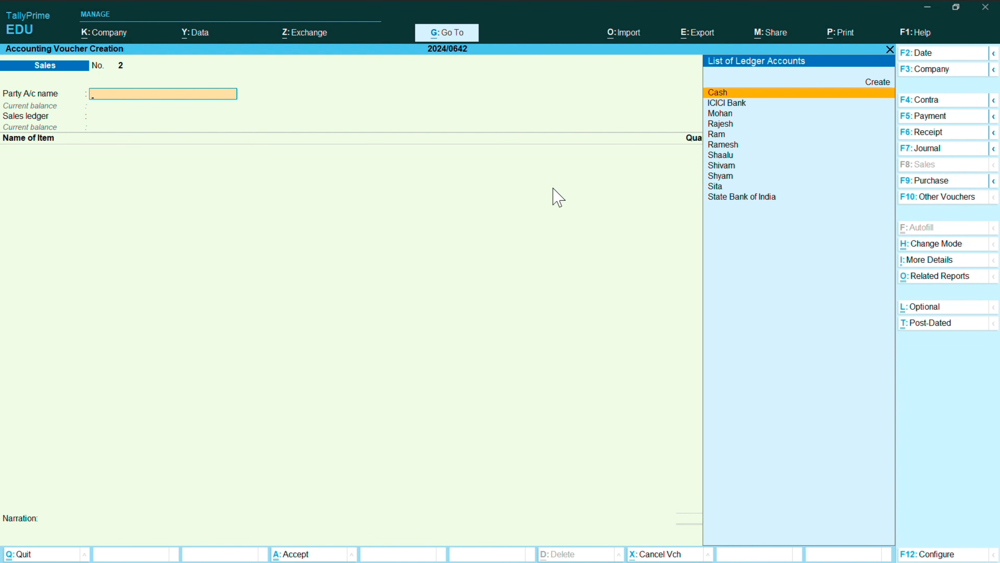
Select the customer ledger listed directly above State Bank of India as sales voucher 2's party, leaving the dispatch details blank
text(Sit)
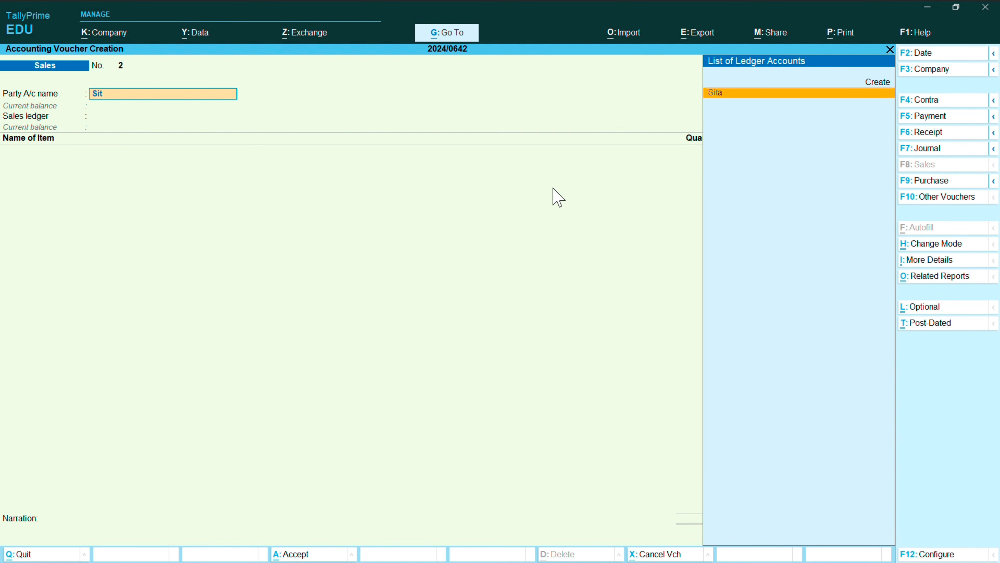
key(Return)
key(Return)
key(Return)
key(Return)
key(Return)
key(Return)
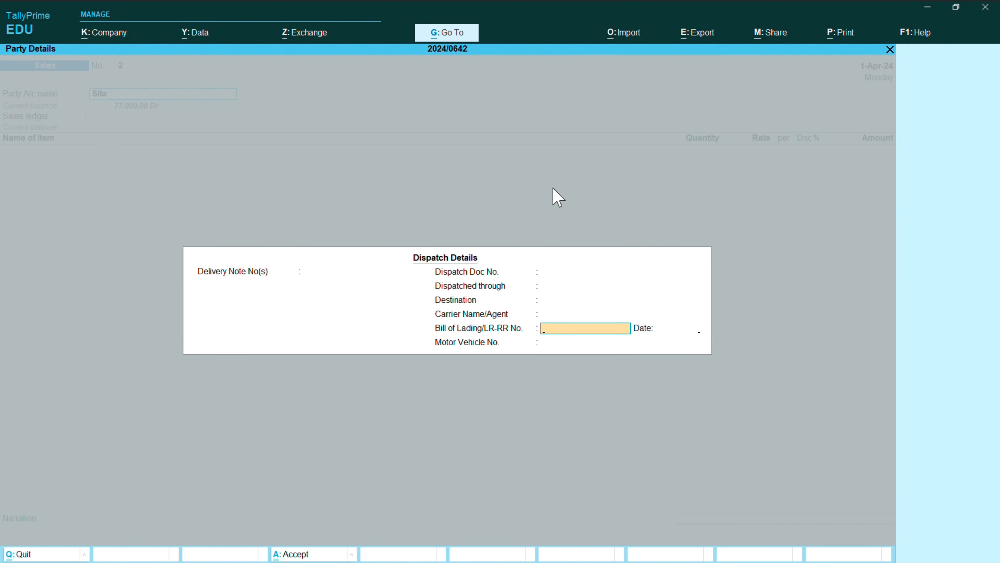
key(Return)
key(Return)
key(Return)
Keep the party details with state Delhi and Regular registration, and choose Sales as the voucher's sales ledger
key(Return)
key(Return)
key(Return)
key(Return)
key(Return)
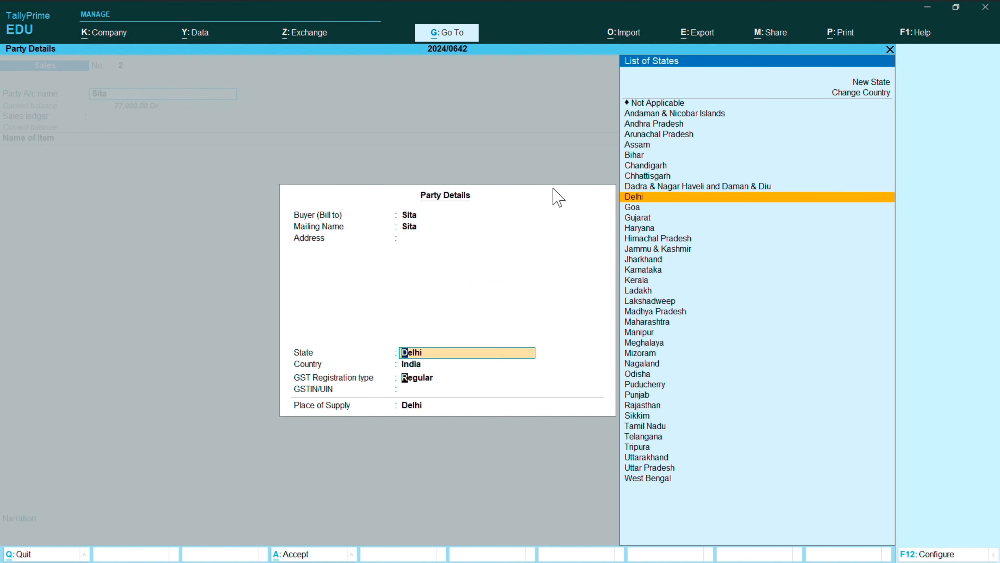
key(Return)
key(Return)
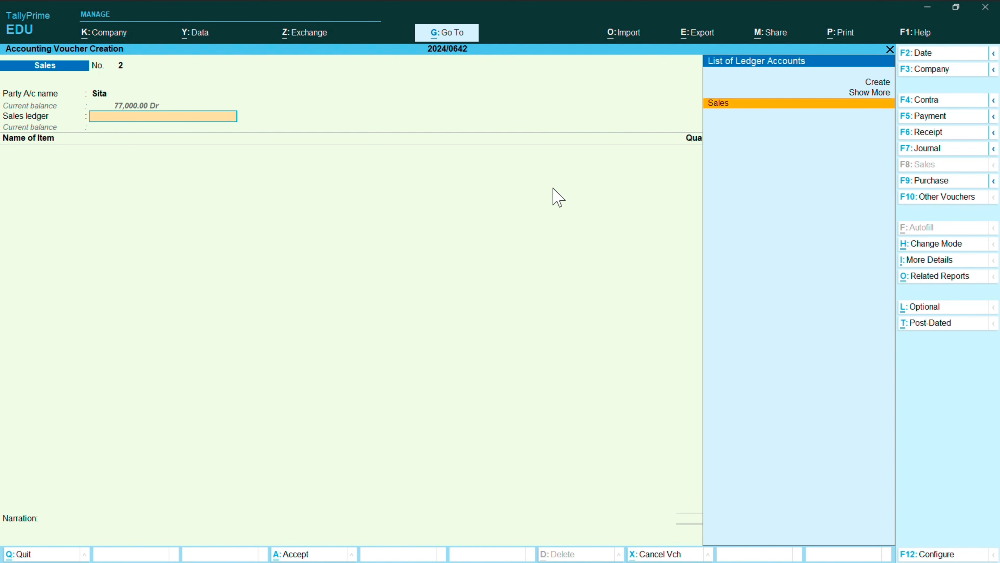
key(Return)
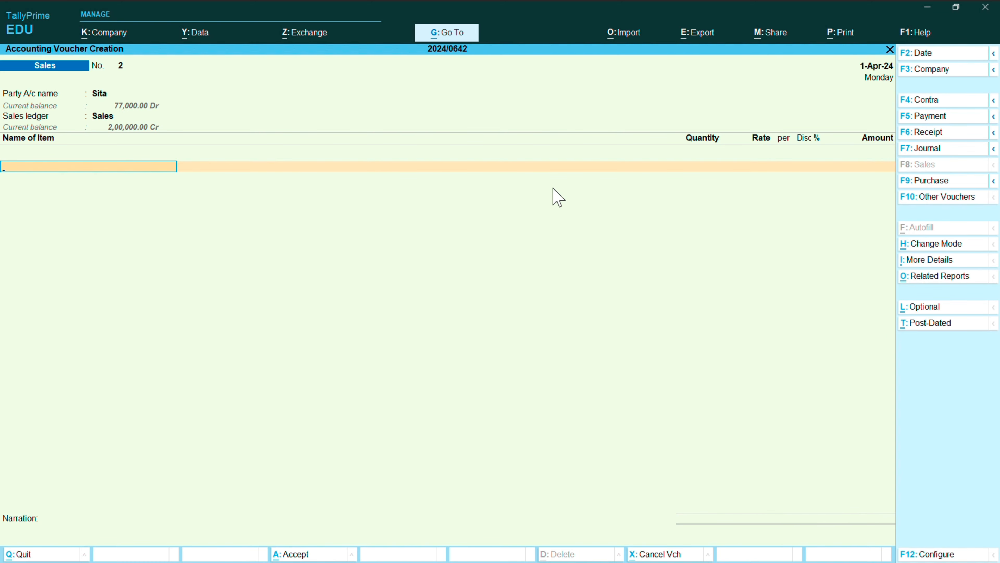
Add 100 pcs of Denim Jackets to the sales voucher with an amount of 1,80,000
text(De)
key(Return)
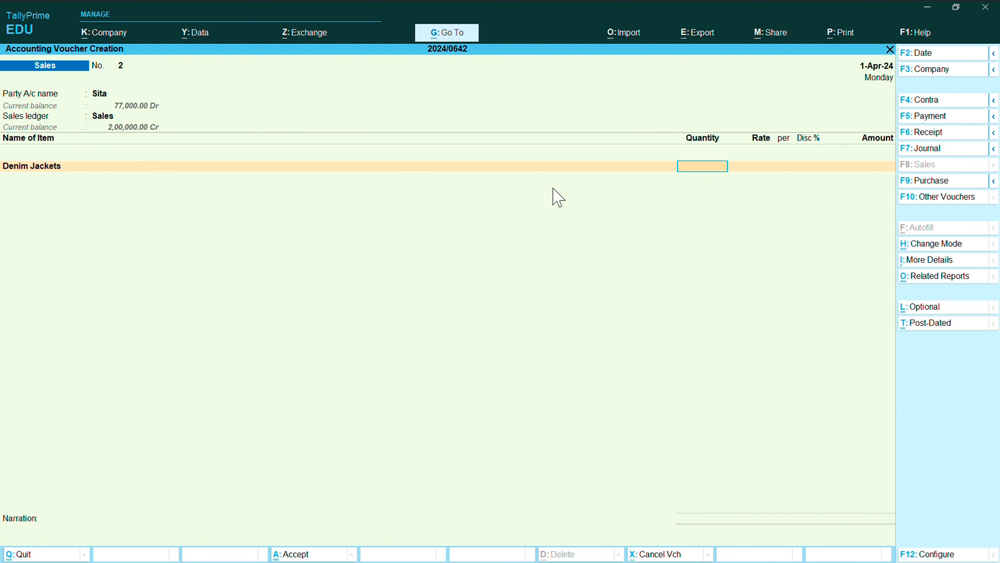
text(100)
key(Return)
key(Return)
key(Return)
key(Return)
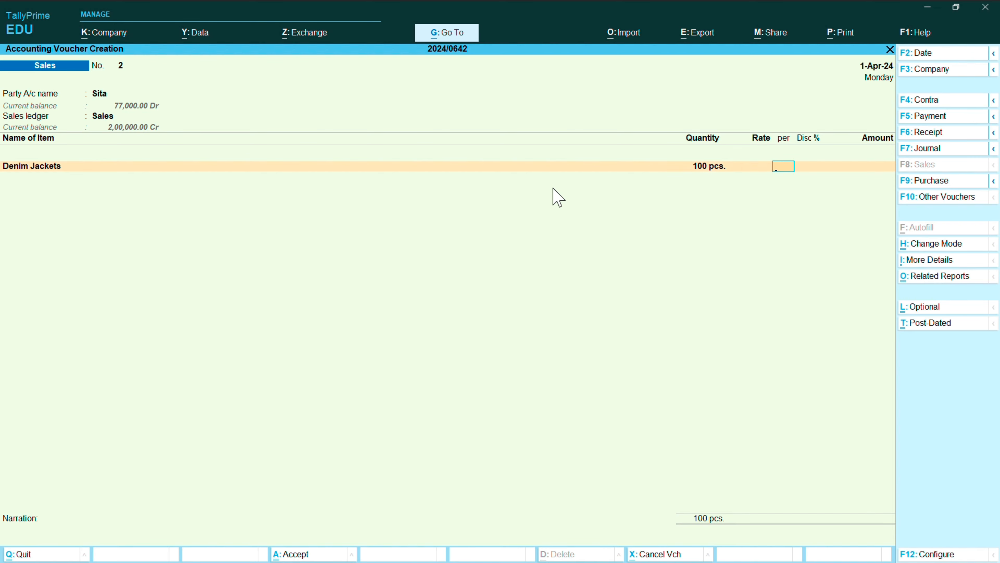
text(180000)
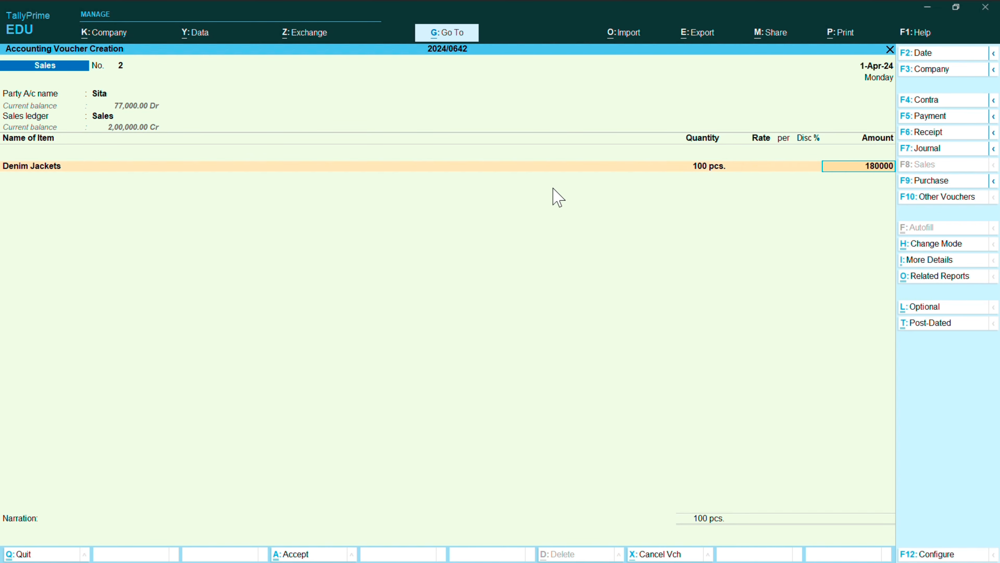
key(Return)
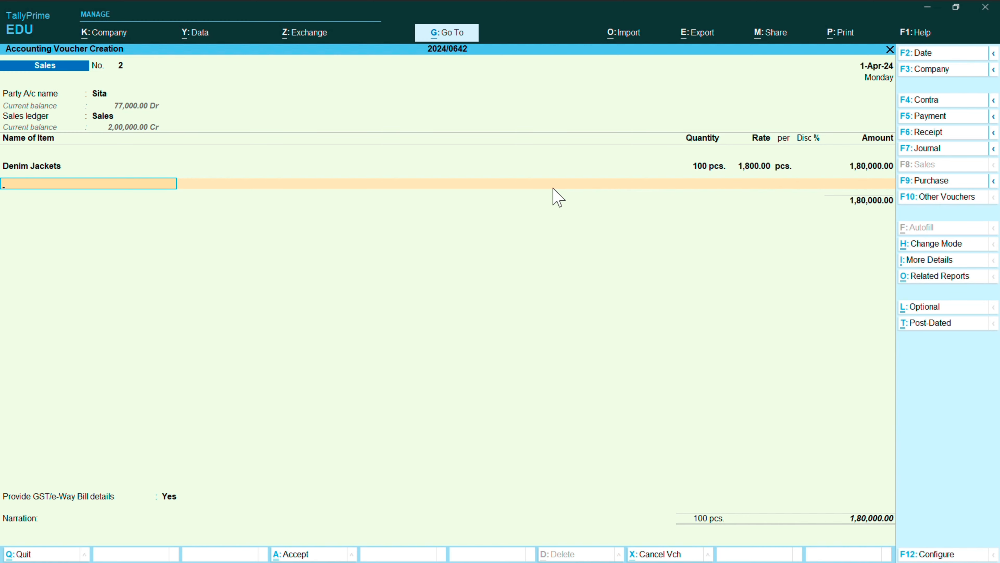
Add the Output CGST ledger to the sales voucher at a rate of 6%
key(Return)
text(Ou)
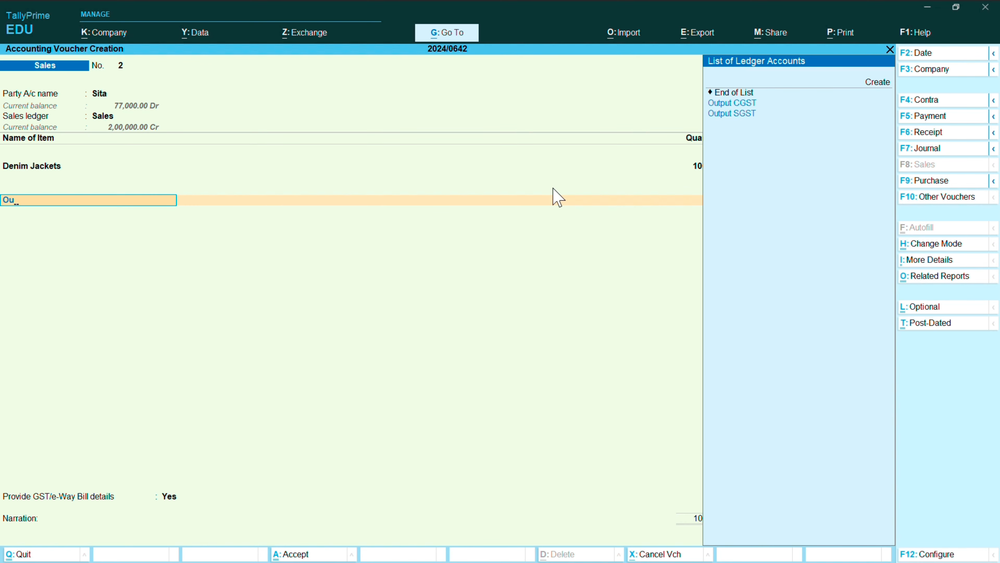
text(t)
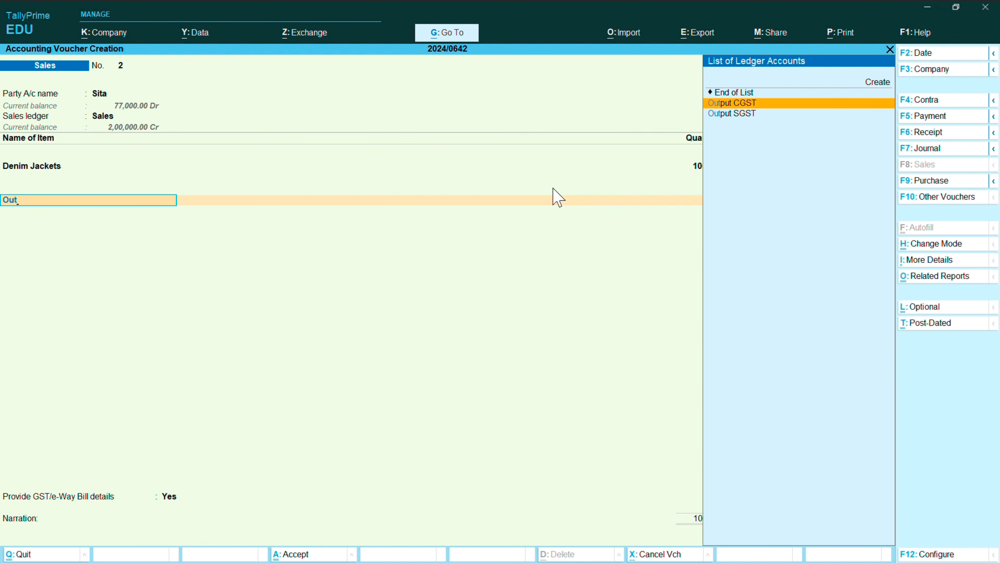
key(Return)
text(6)
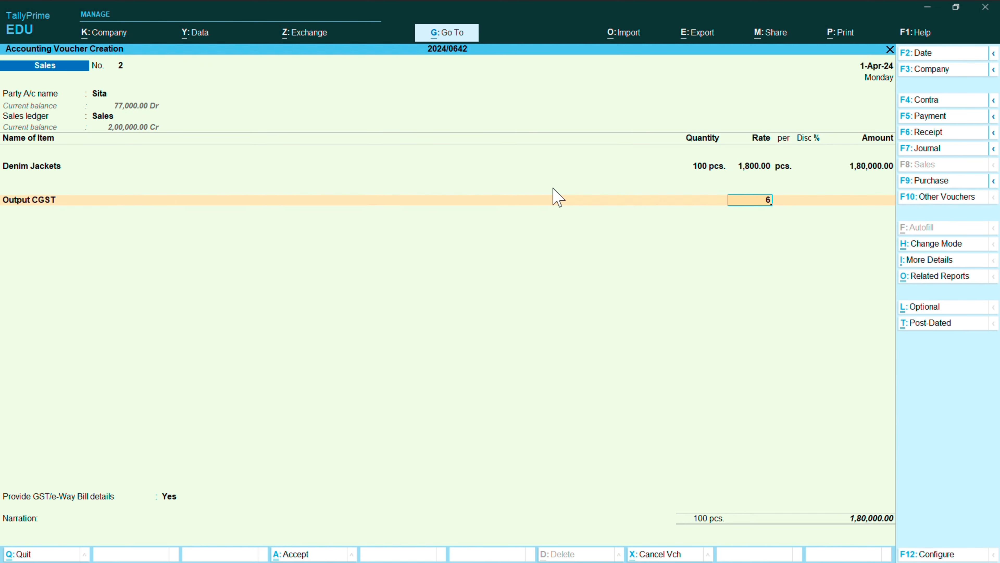
key(Return)
key(Return)
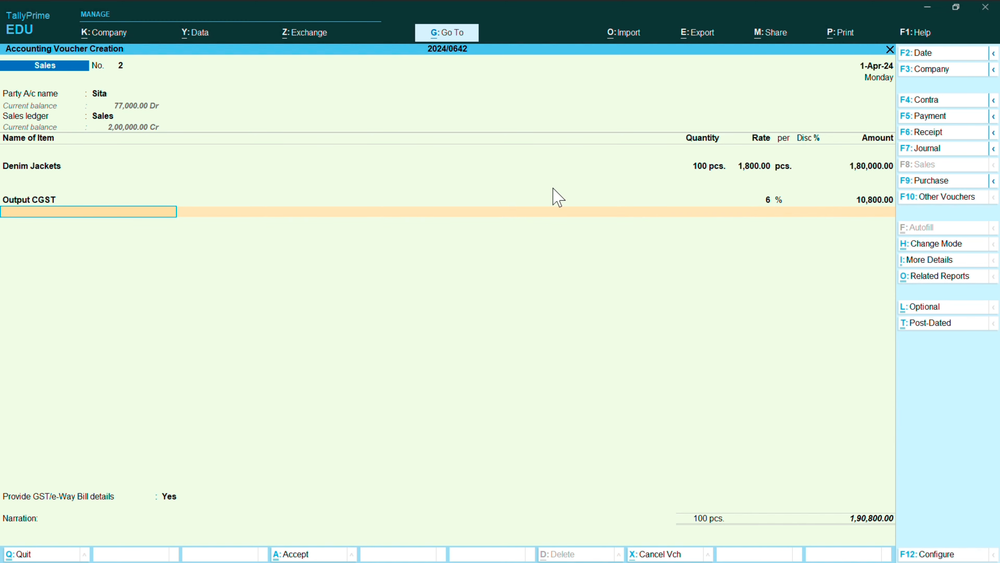
Add the Output SGST ledger to the sales voucher at a rate of 6%
text(Out)
key(Down)
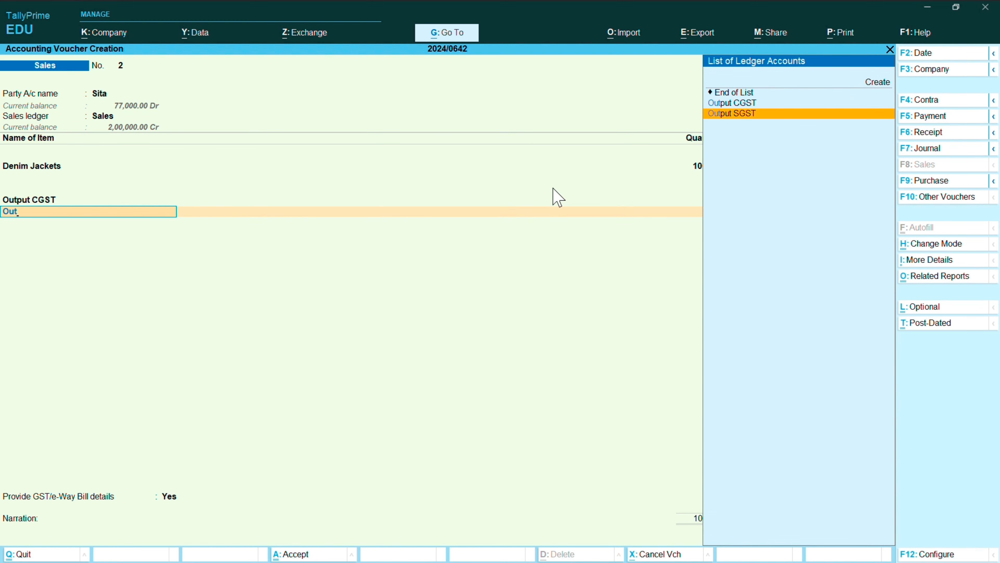
key(Return)
text(6)
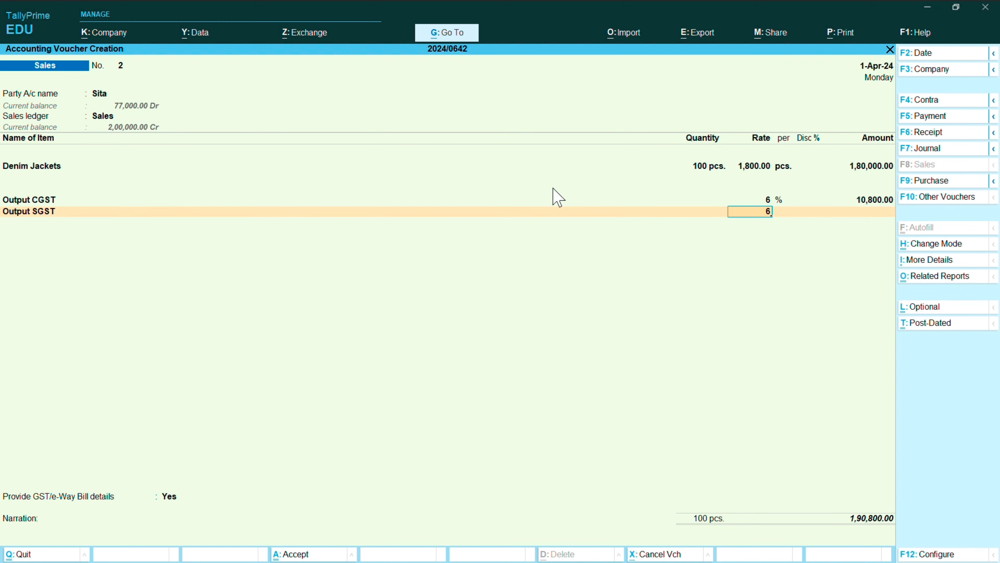
key(Return)
key(Return)
Set Provide GST/e-Way Bill details to No and save the sales voucher without a narration
key(Return)
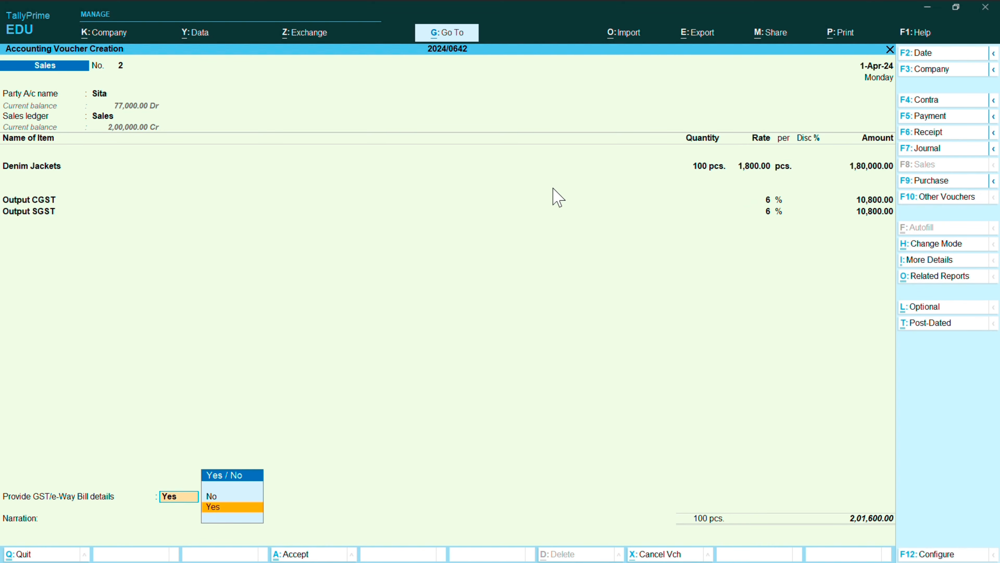
key(Up)
key(Return)
key(Return)
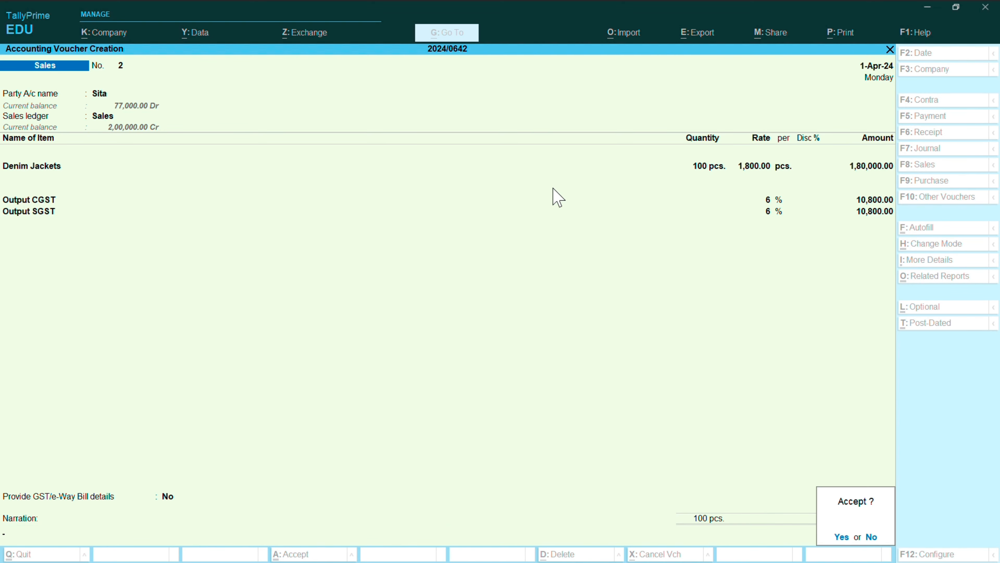
key(Return)
key(Return)
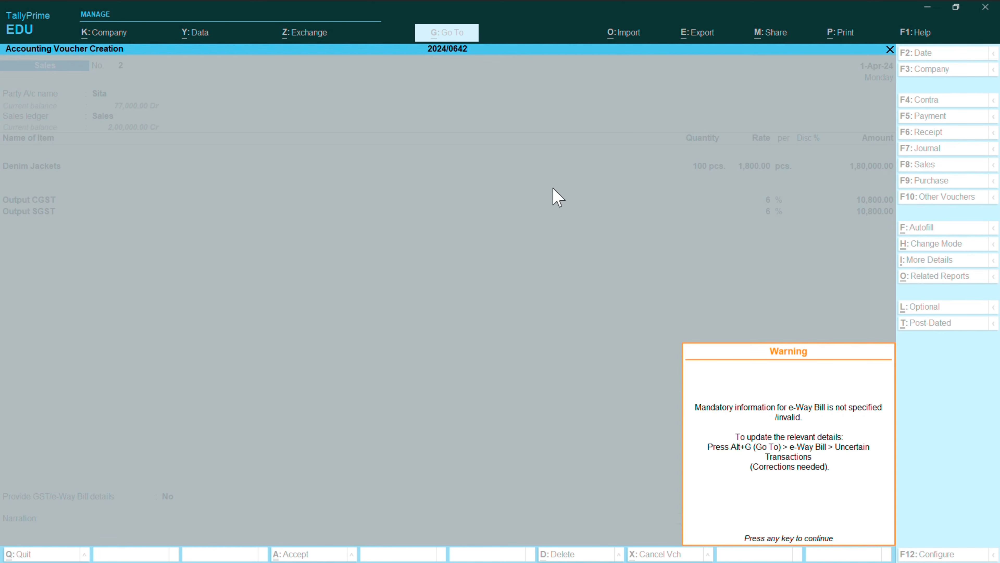
key(Return)
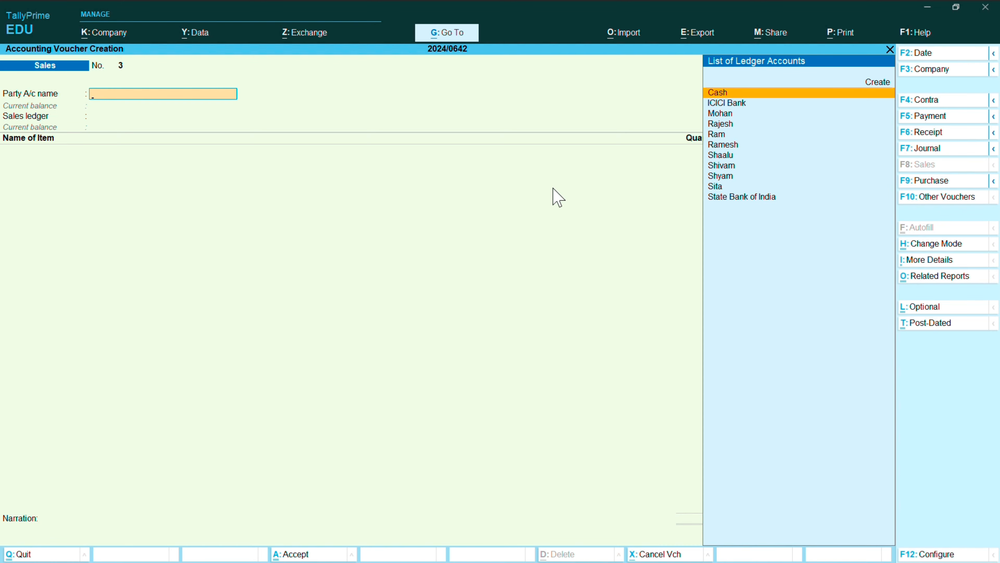
Switch to a payment voucher and keep its voucher mode as Double Entry
key(F6)
key(F5)
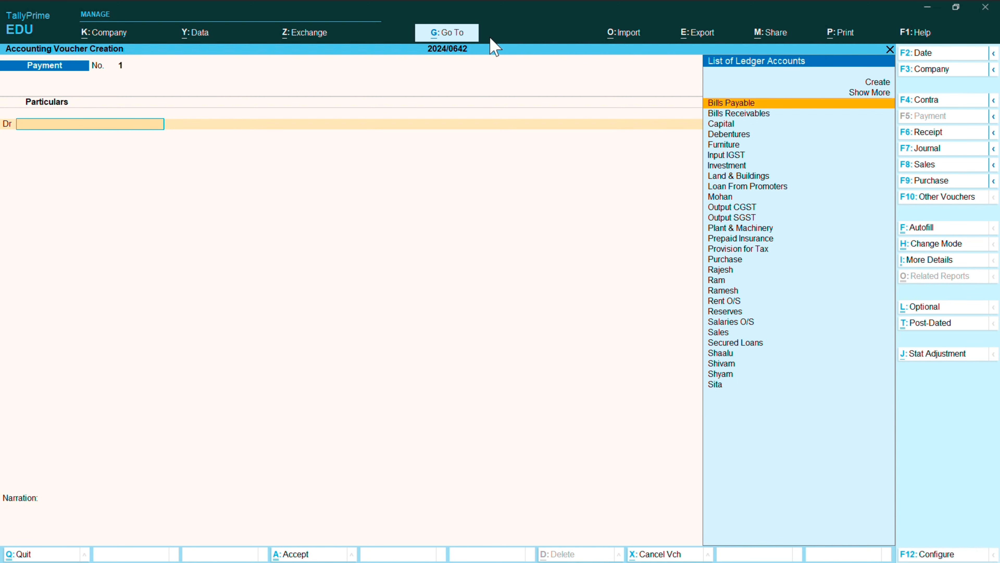
key(alt+g)
click(529, 161)
click(913, 249)
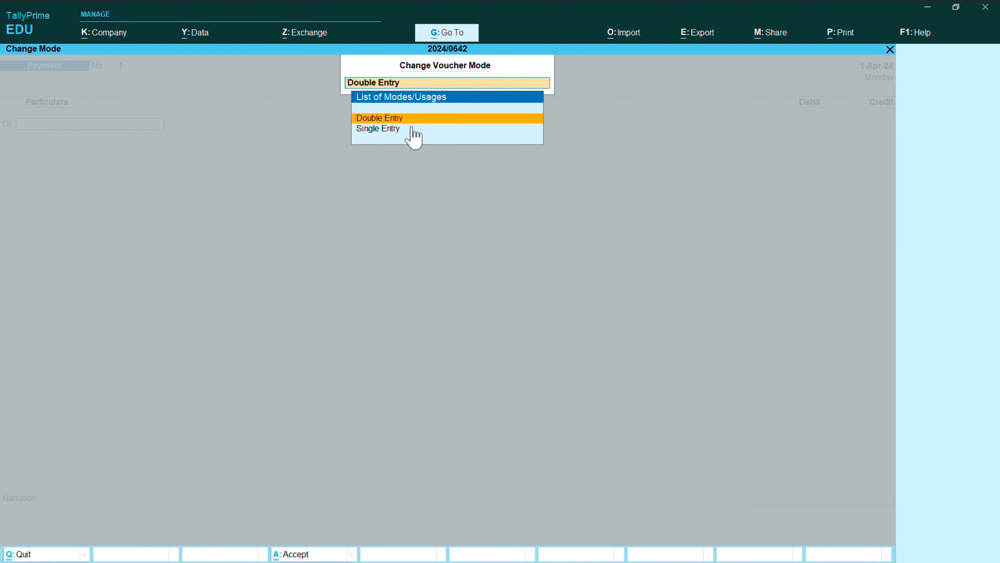
key(Return)
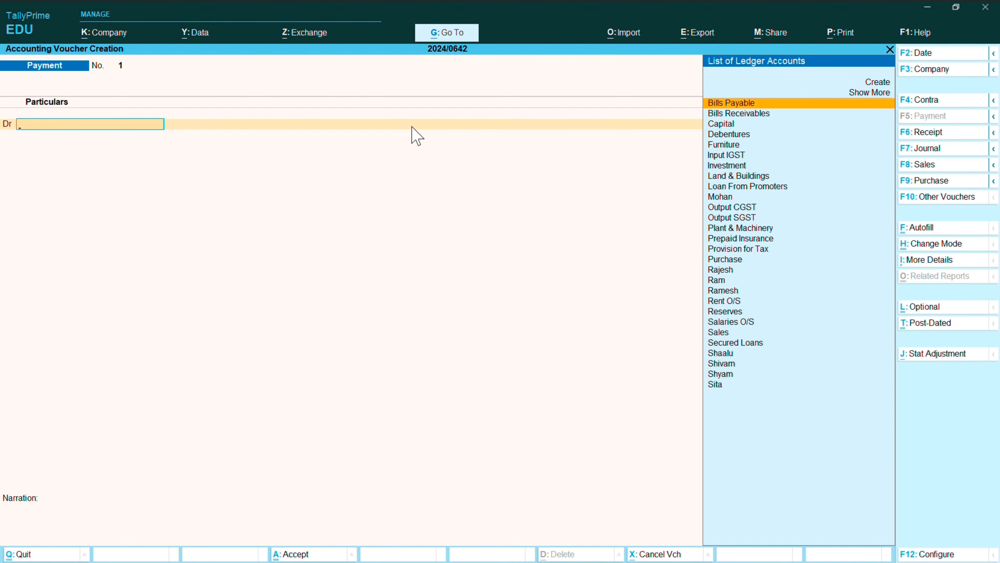
Reopen the payment voucher from the Gateway of Tally and review its voucher configuration without changing any option
key(Escape)
key(Return)
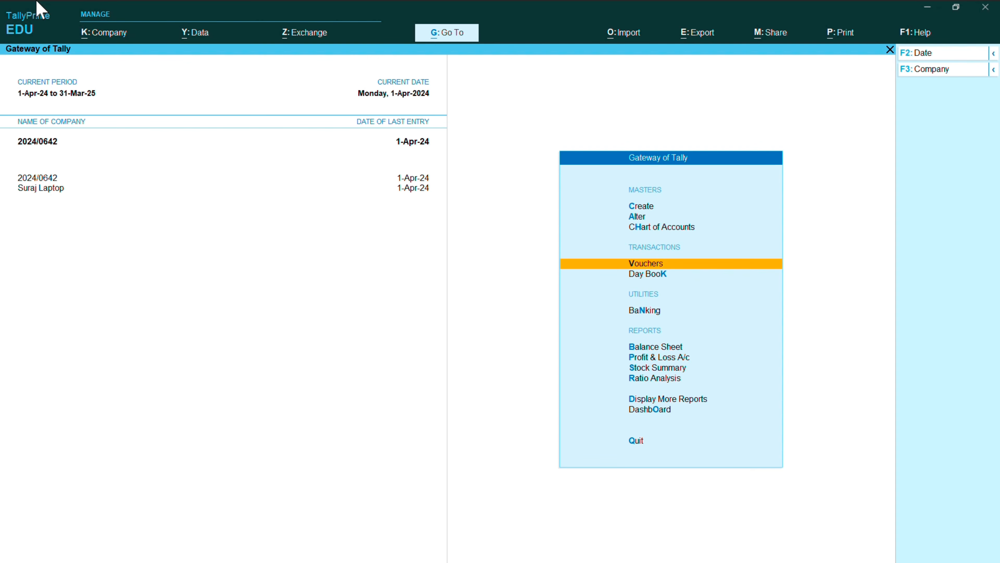
key(Up)
key(Up)
key(Up)
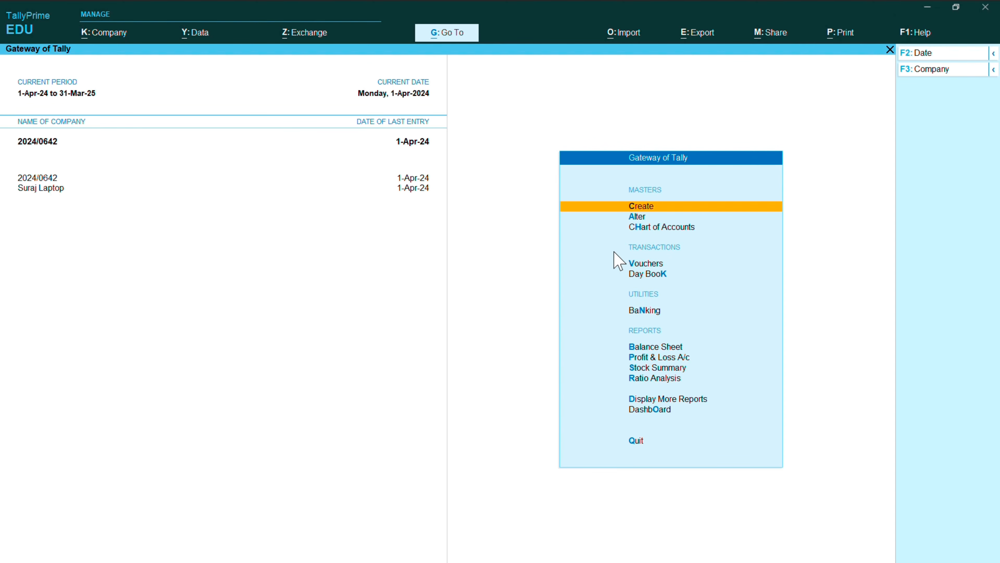
click(635, 268)
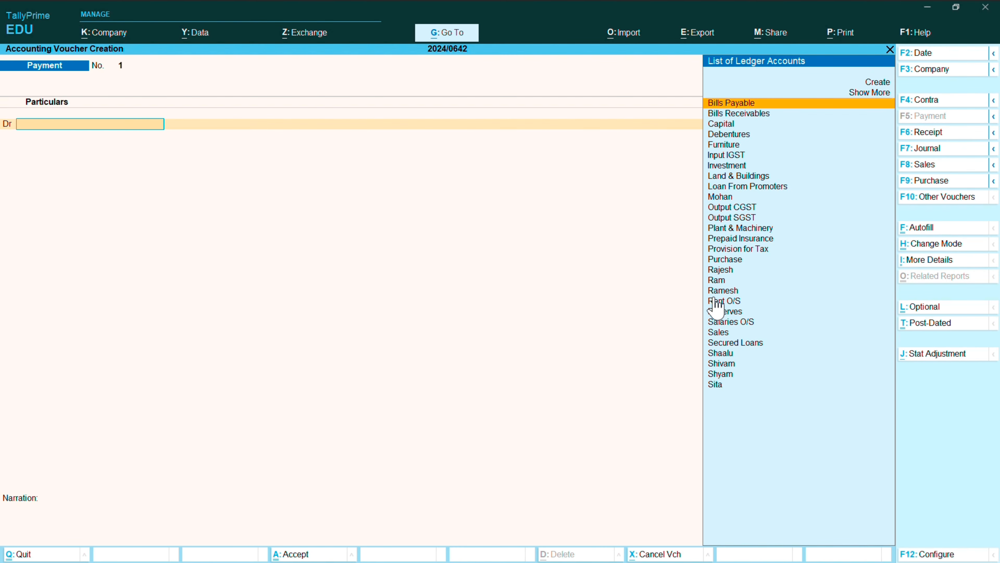
key(F12)
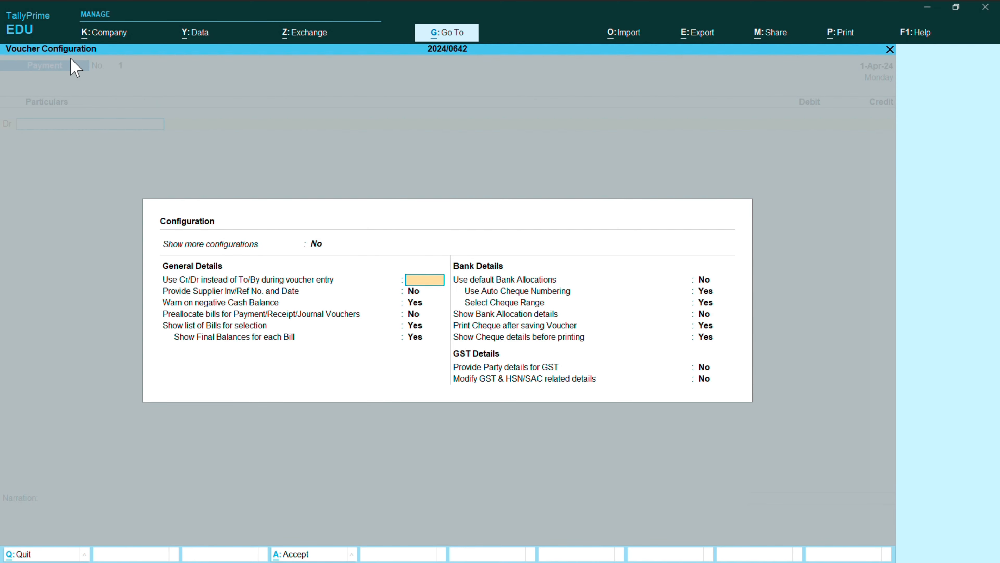
key(ctrl+a)
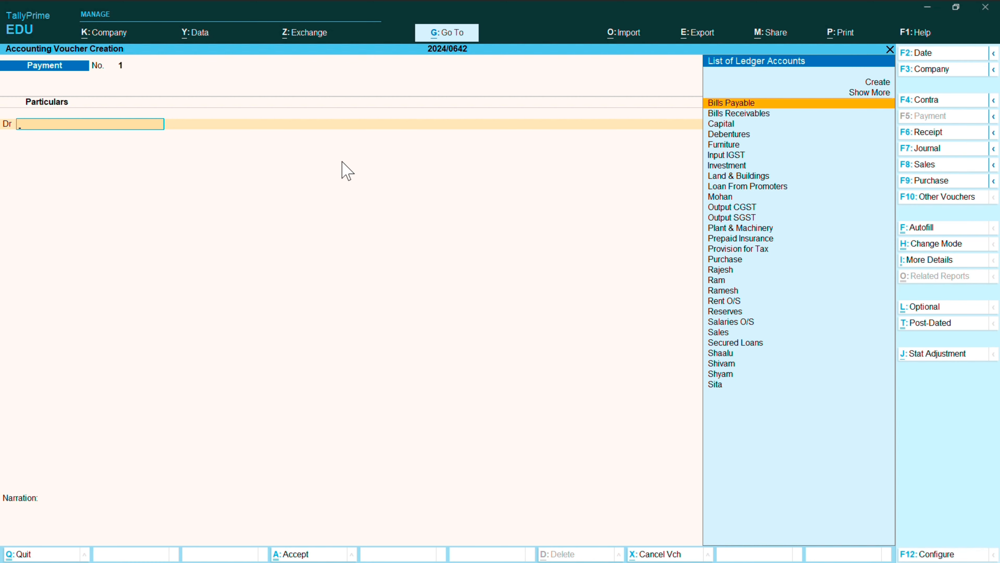
Debit 1,34,400 to the creditor's ledger that has the 1,86,400 Cr balance
text(S)
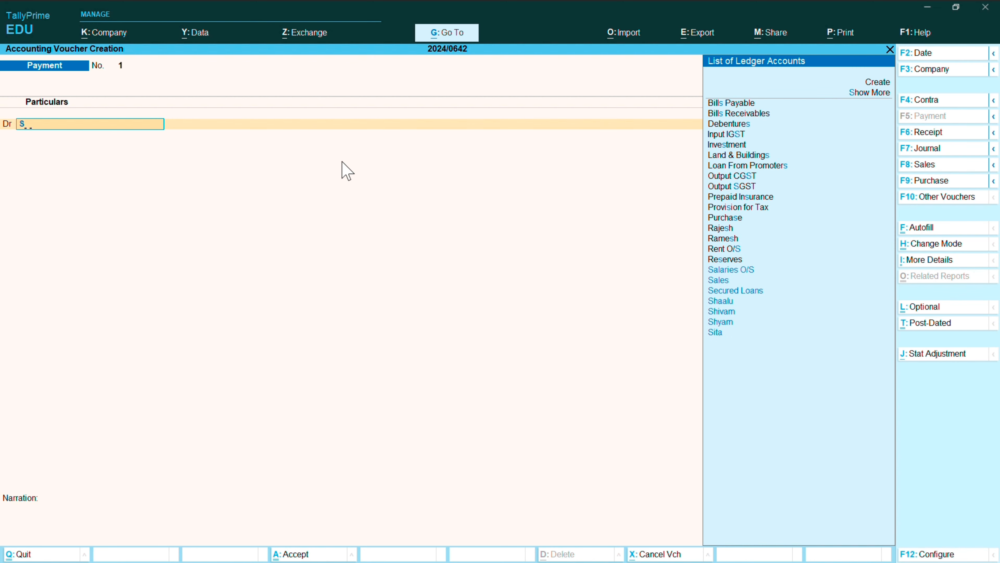
text(ha)
key(BackSpace)
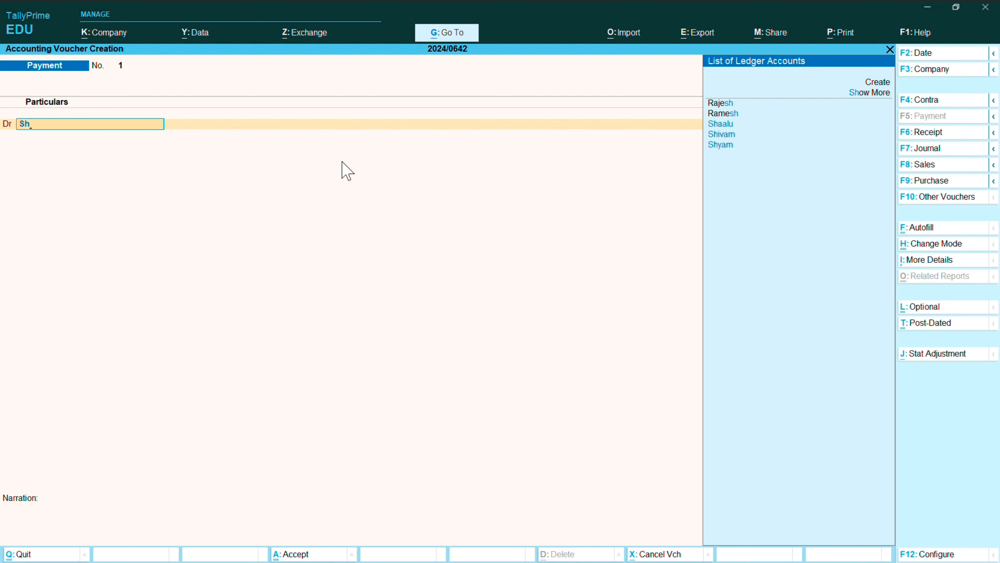
key(Down)
key(Down)
key(Down)
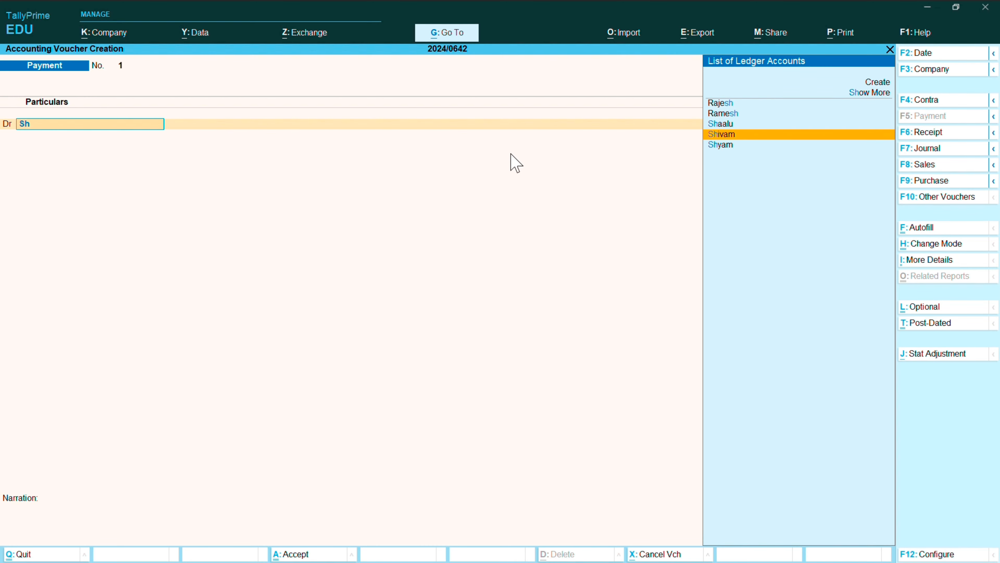
key(Return)
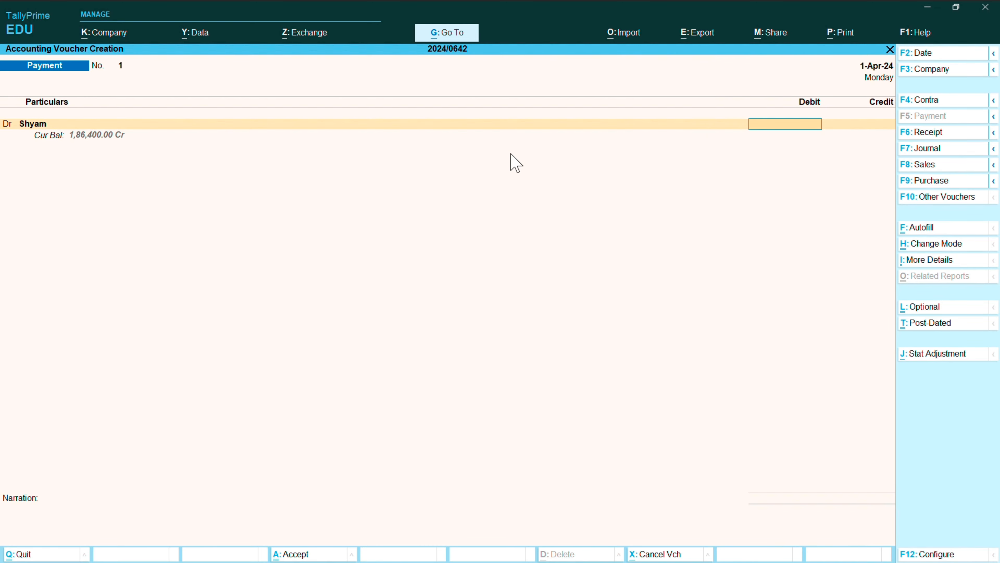
text(134400)
key(Return)
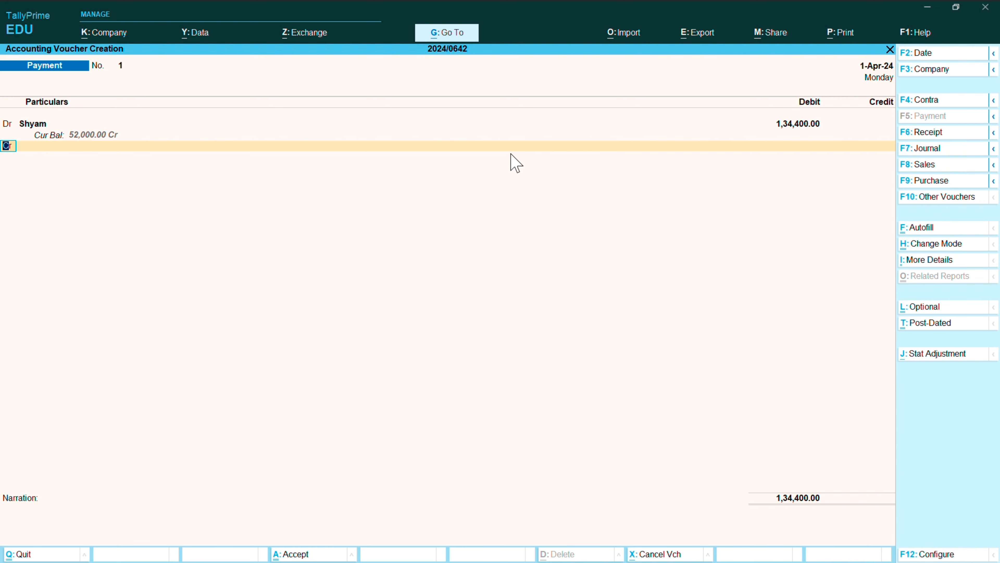
Credit State Bank of India with 1,10,000 and accept the default Cheque bank allocation
key(Return)
text(stat)
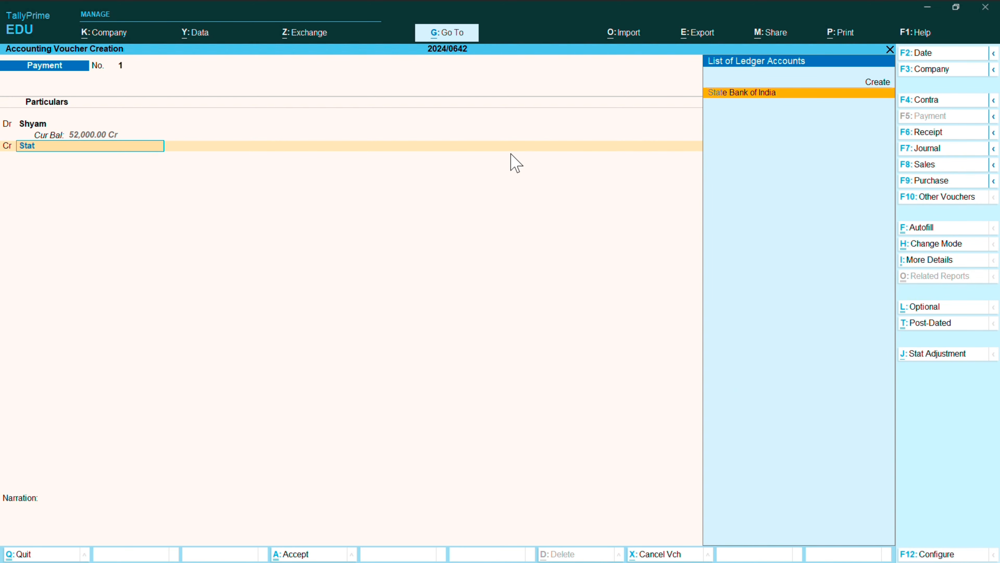
key(Return)
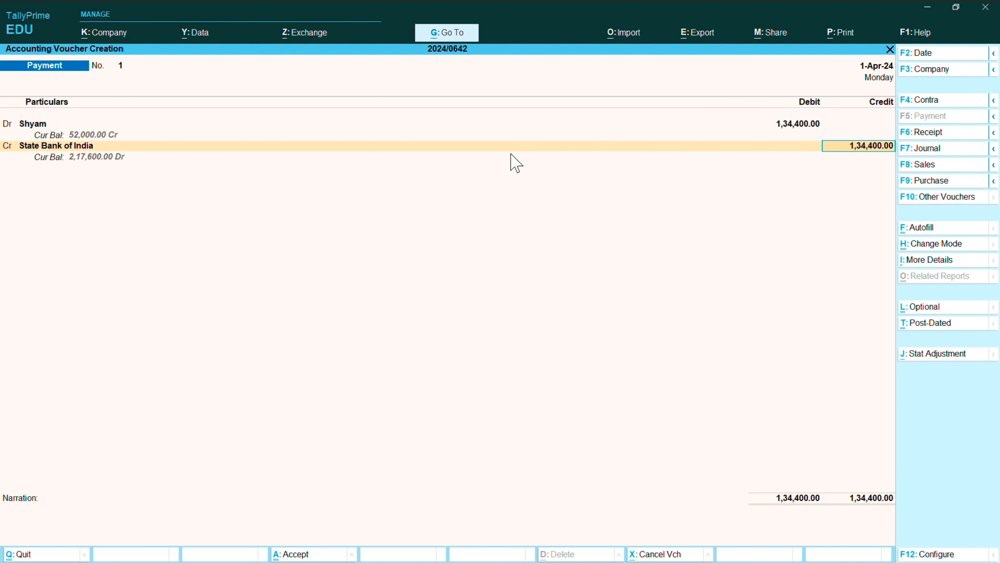
text(110000)
key(Return)
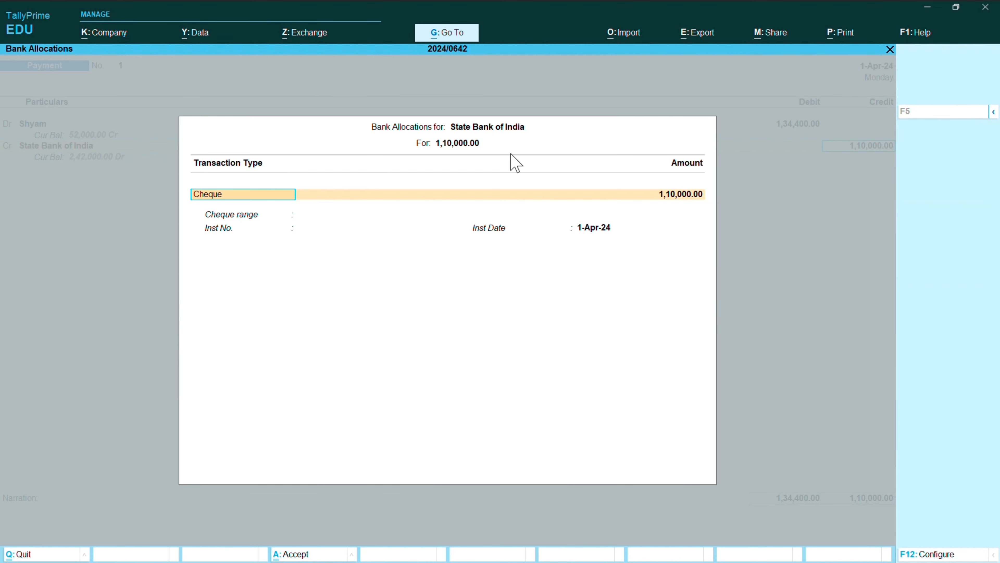
key(Return)
key(Return)
key(Return)
key(Return)
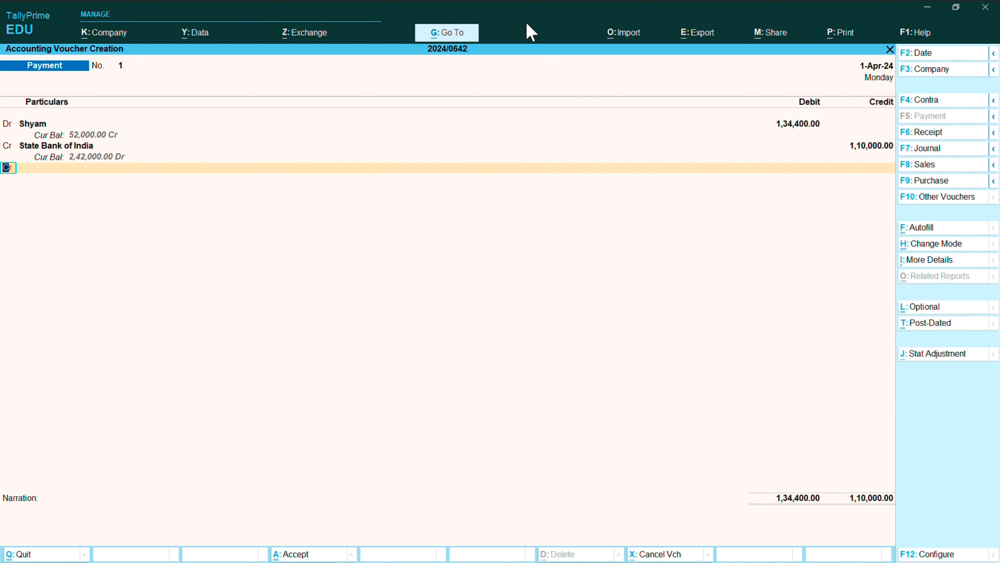
Start creating a new ledger for the second credit line and name it Discount Recieved
key(ctrl+a)
key(ctrl+a)
key(alt)
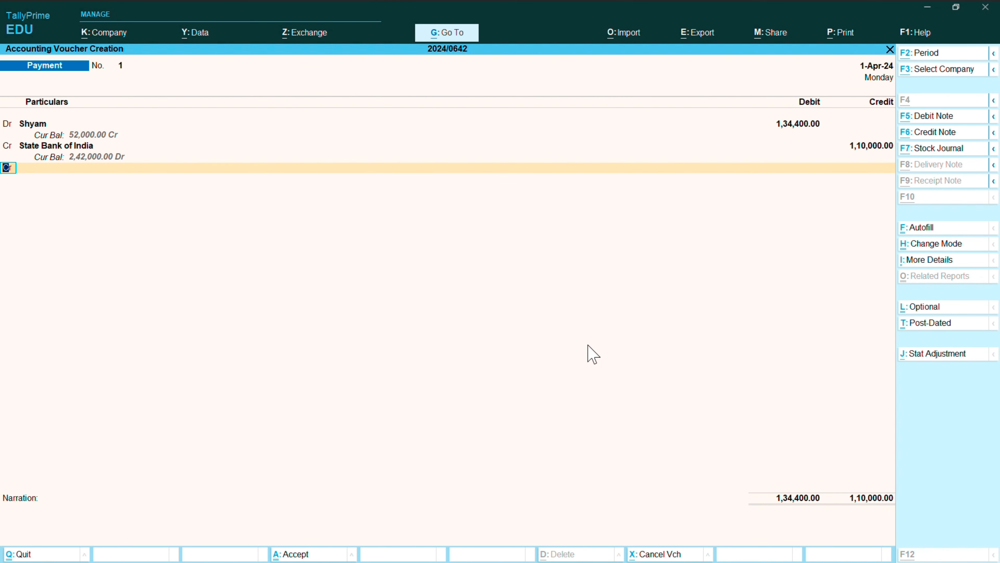
key(Return)
key(alt+c)
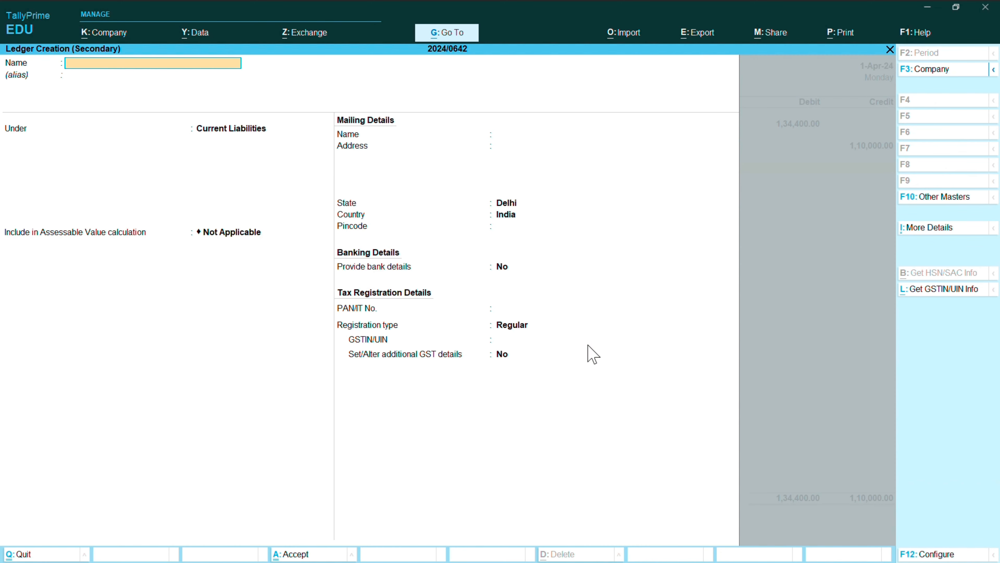
text(Discount Recieved)
key(Return)
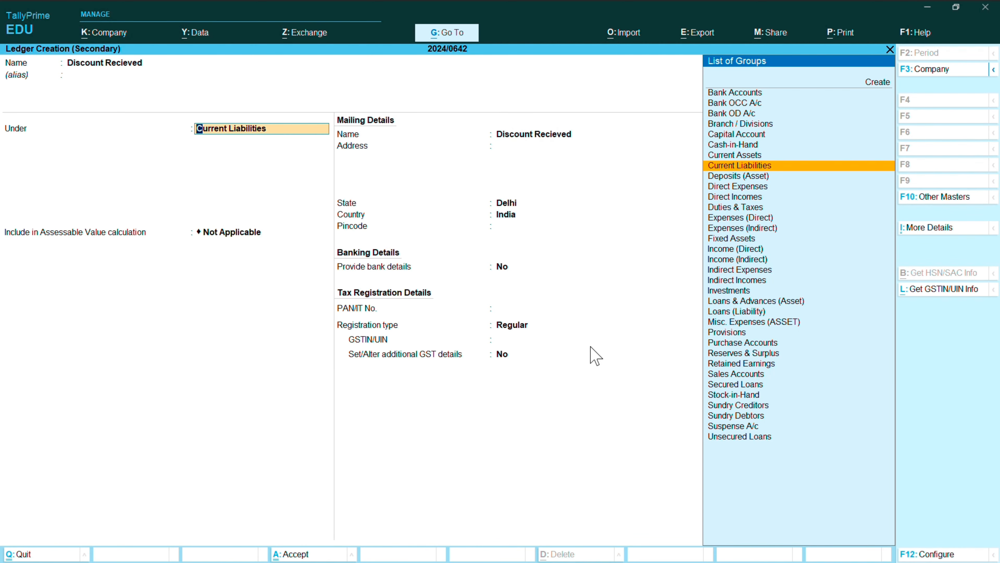
Place the Discount Recieved ledger under Indirect Incomes, keeping Type of Ledger and Include in Assessable Value calculation as Not Applicable
click(743, 260)
key(Return)
key(Return)
key(Return)
key(Return)
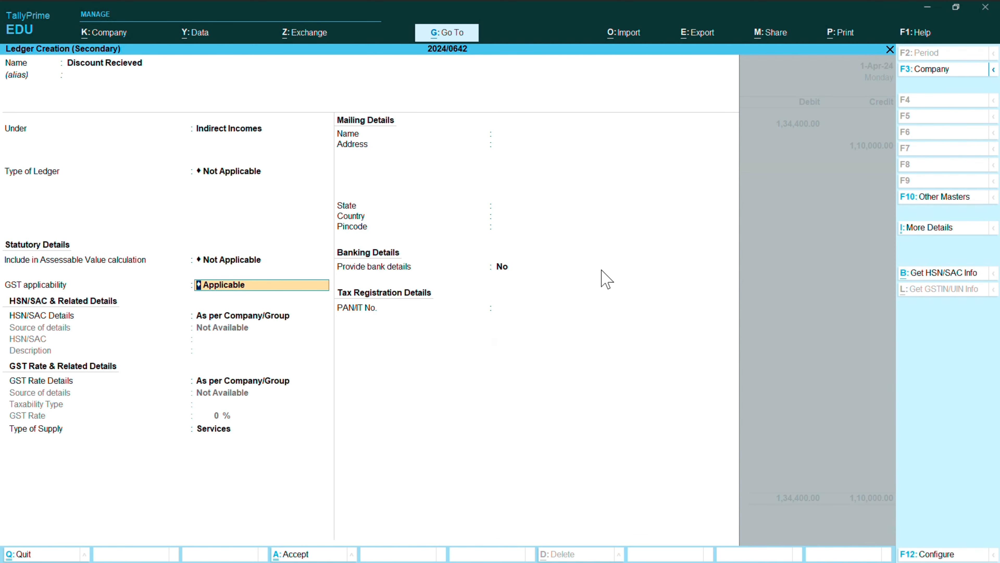
Save the Discount Recieved ledger with GST applicability as Applicable, credit it with 24,400, and accept the payment voucher without narration
key(Return)
key(Return)
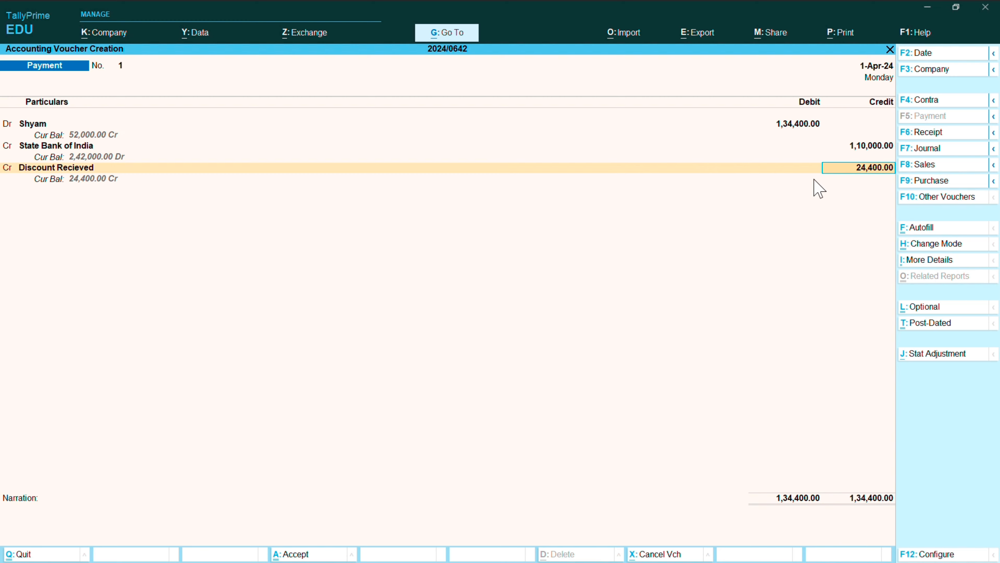
key(Return)
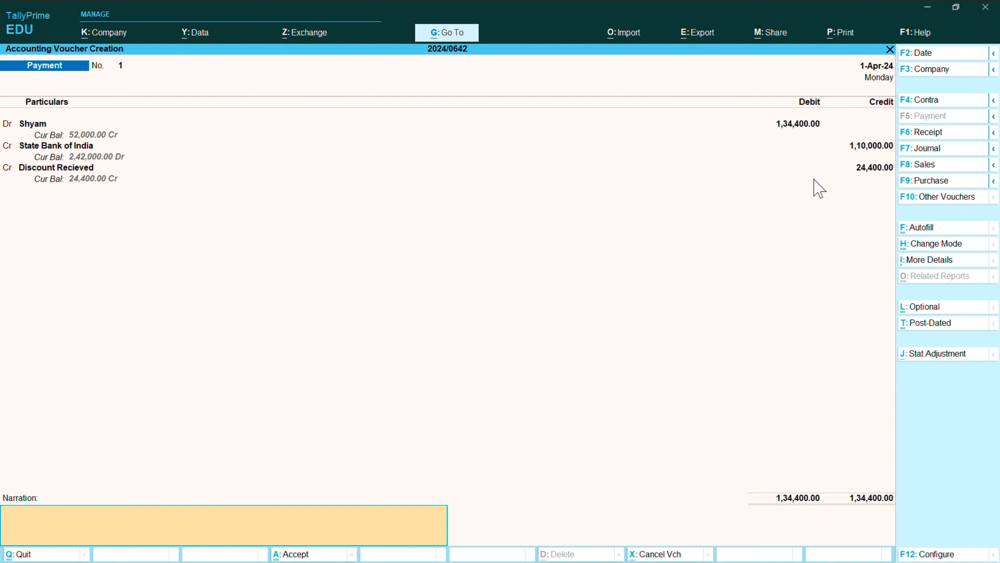
key(Return)
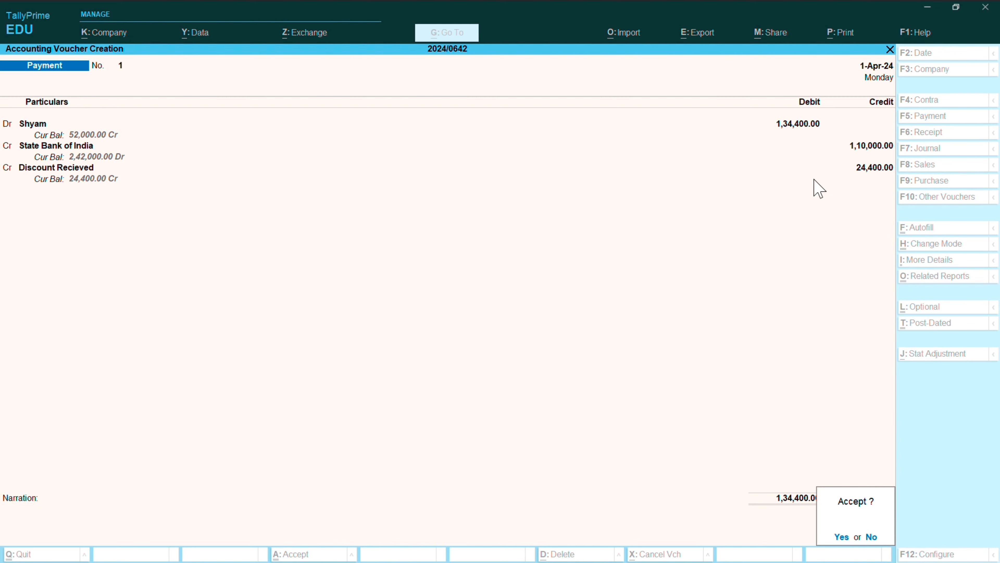
key(Return)
Start a receipt voucher and begin creating a new ledger named Discount Allowed with no alias
key(F6)
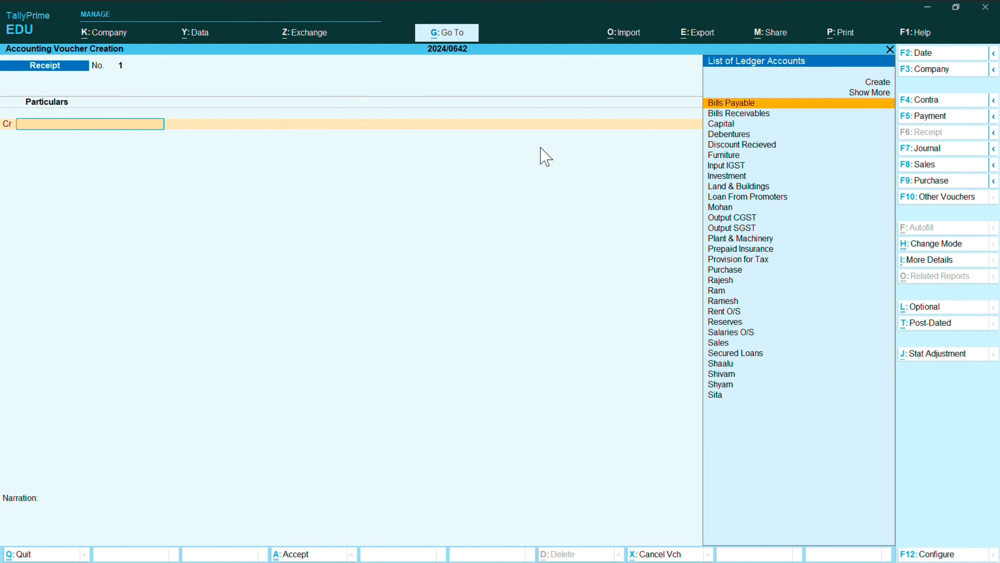
click(541, 236)
key(alt+c)
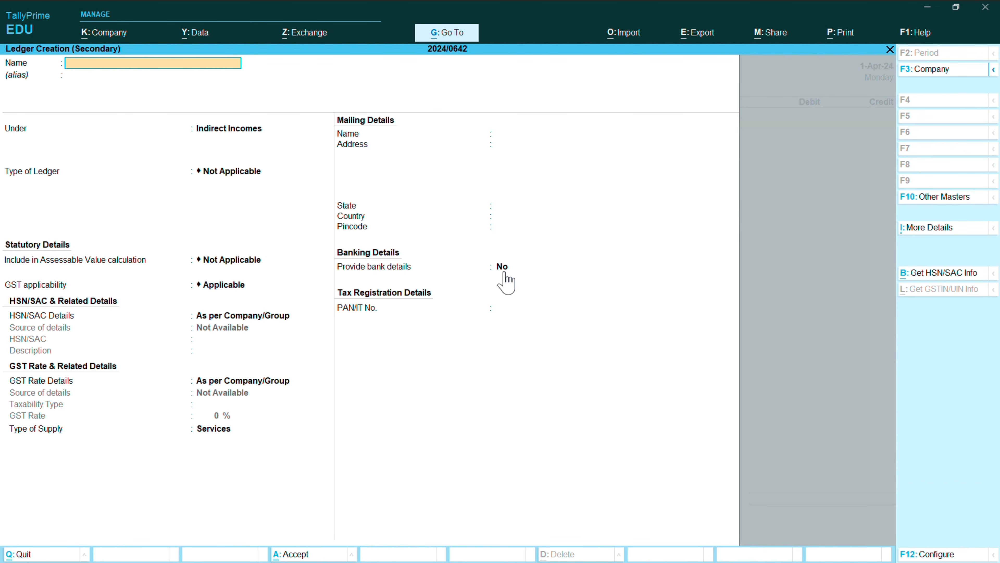
text(Discount Allowed)
key(Return)
key(Return)
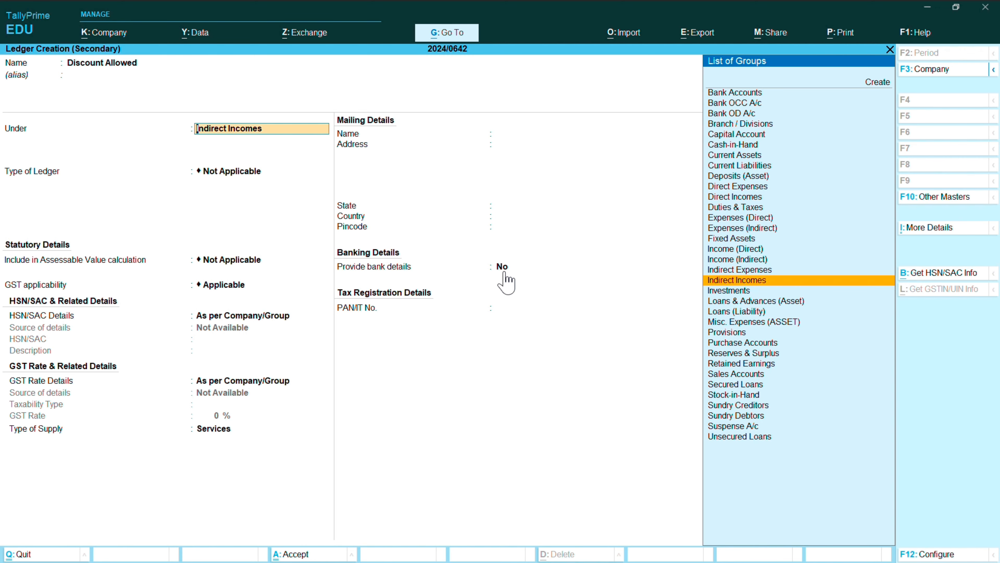
Place the Discount Allowed ledger under Indirect Expenses, keep the remaining default ledger settings, and save it
key(Up)
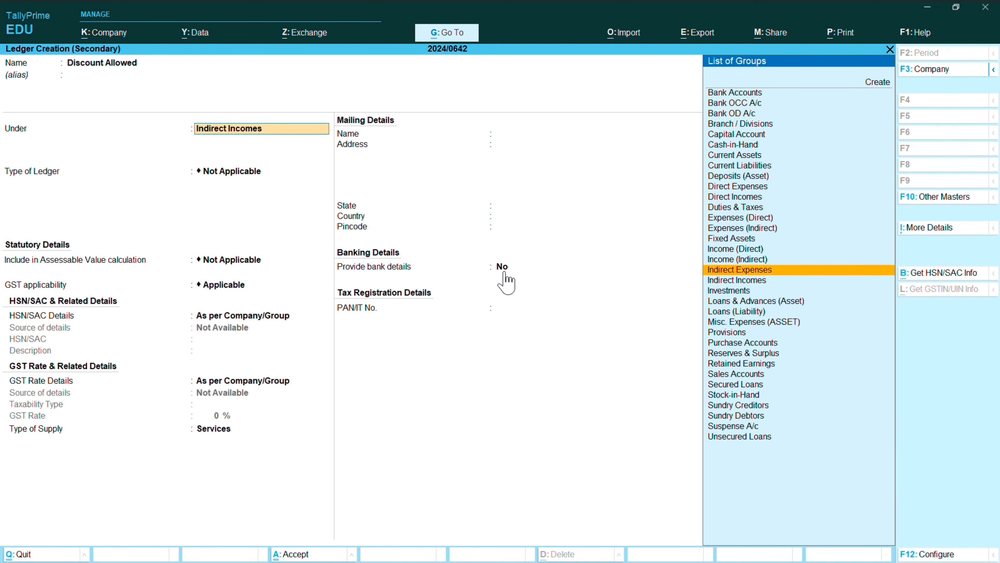
key(Return)
key(Return)
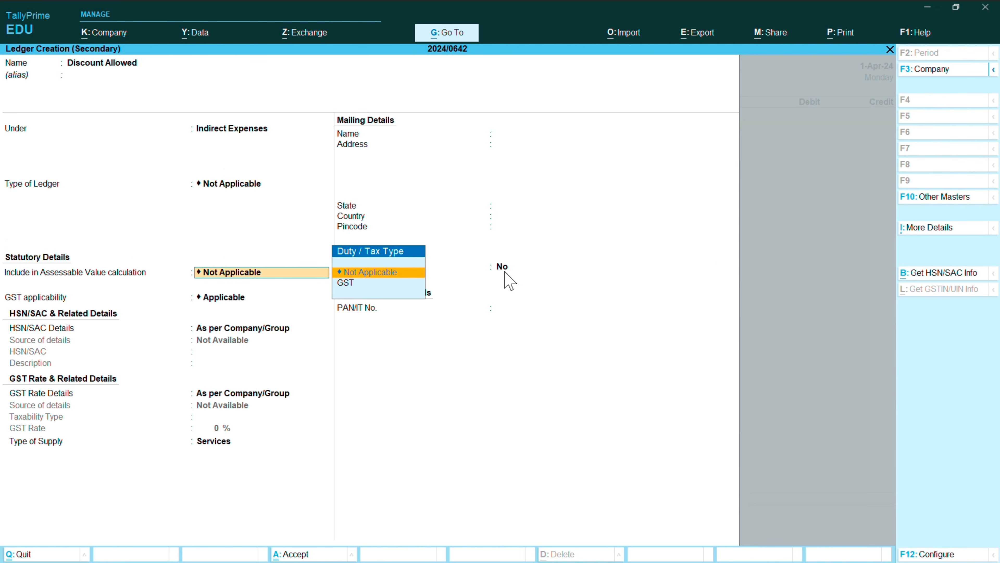
key(Return)
key(Return)
key(Return)
key(Return)
key(Return)
key(Return)
key(Return)
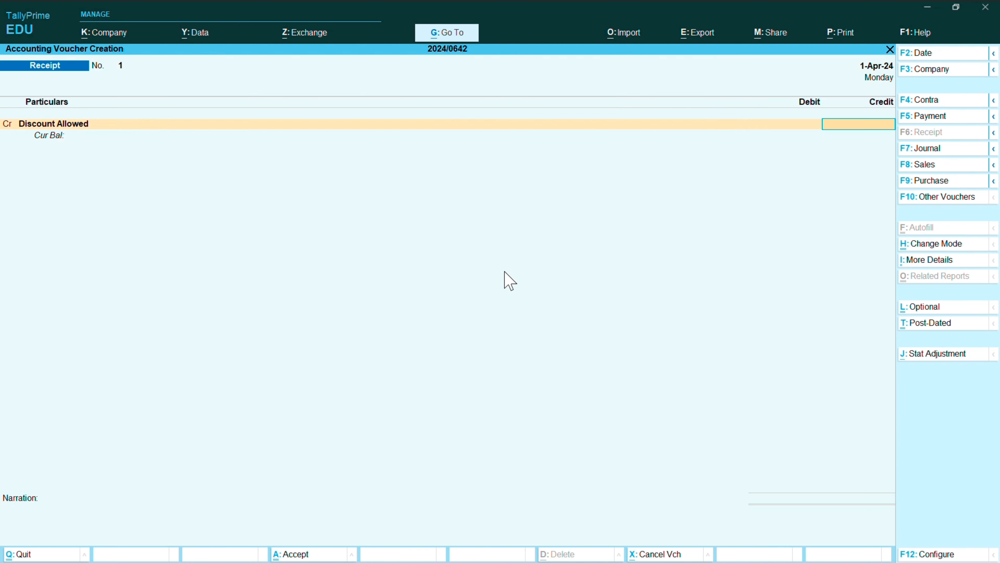
Replace Discount Allowed on the receipt's credit line with the debtor's ledger that has the 2,78,000 Dr balance, and credit 2,24,000
key(BackSpace)
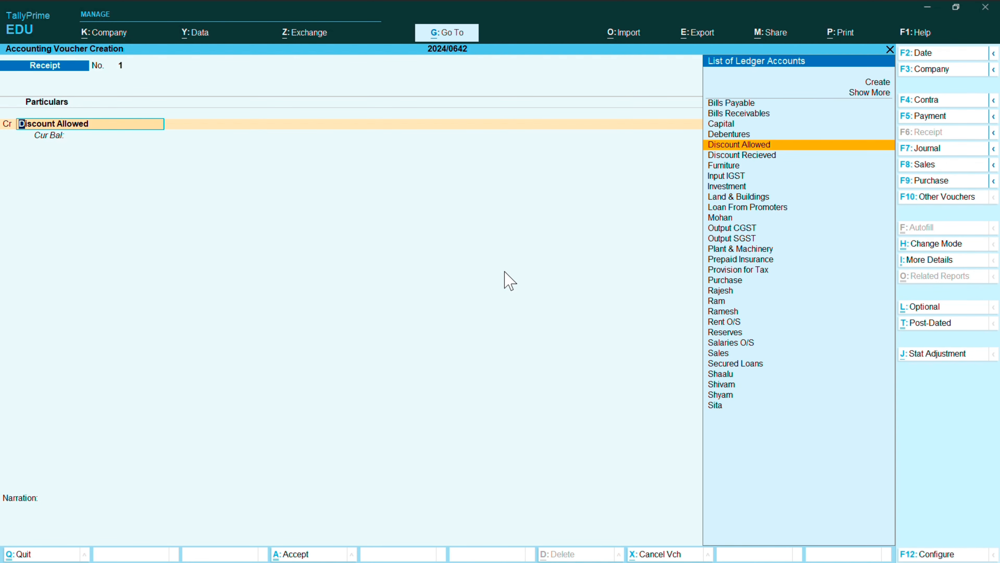
key(Delete)
key(Delete)
key(Delete)
key(Delete)
key(Delete)
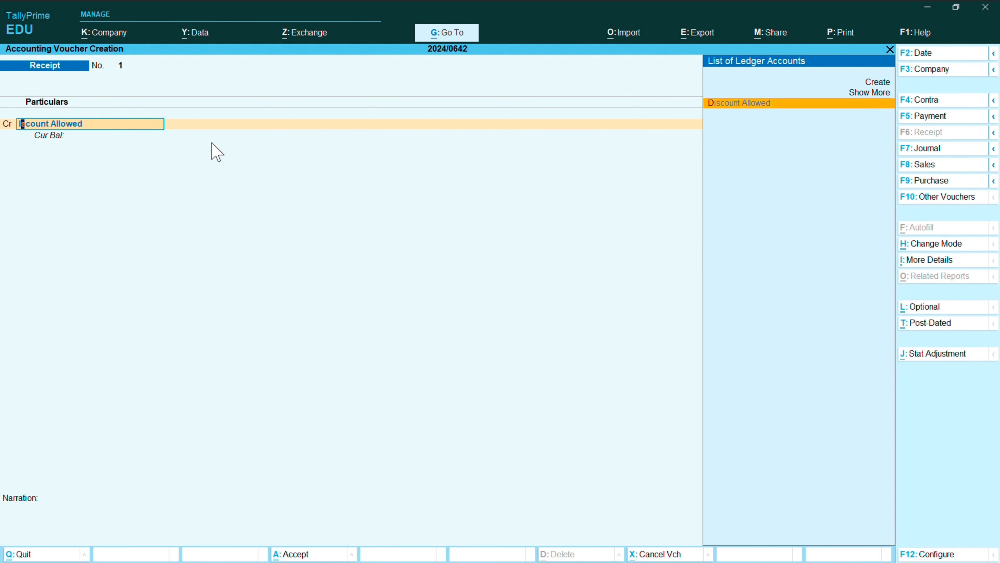
key(Delete)
key(Delete)
key(Delete)
key(Delete)
key(Delete)
key(Delete)
key(Delete)
key(Delete)
key(Delete)
key(Delete)
key(Delete)
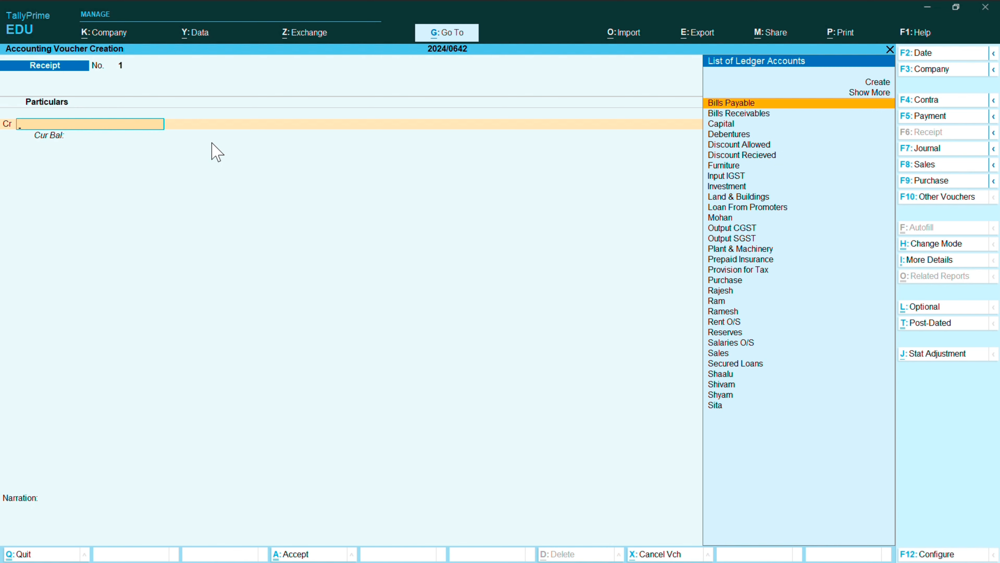
text(Ramesh)
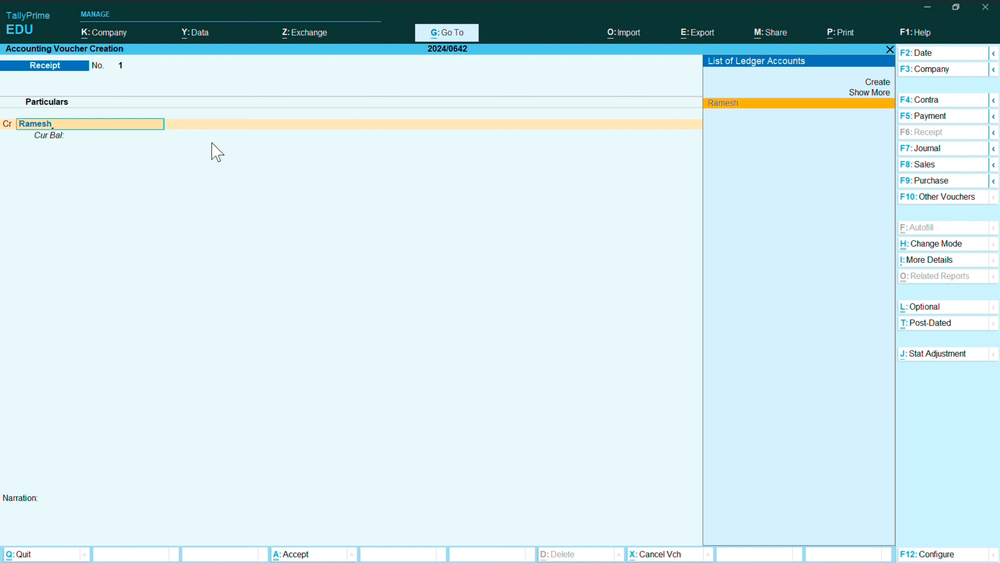
key(Return)
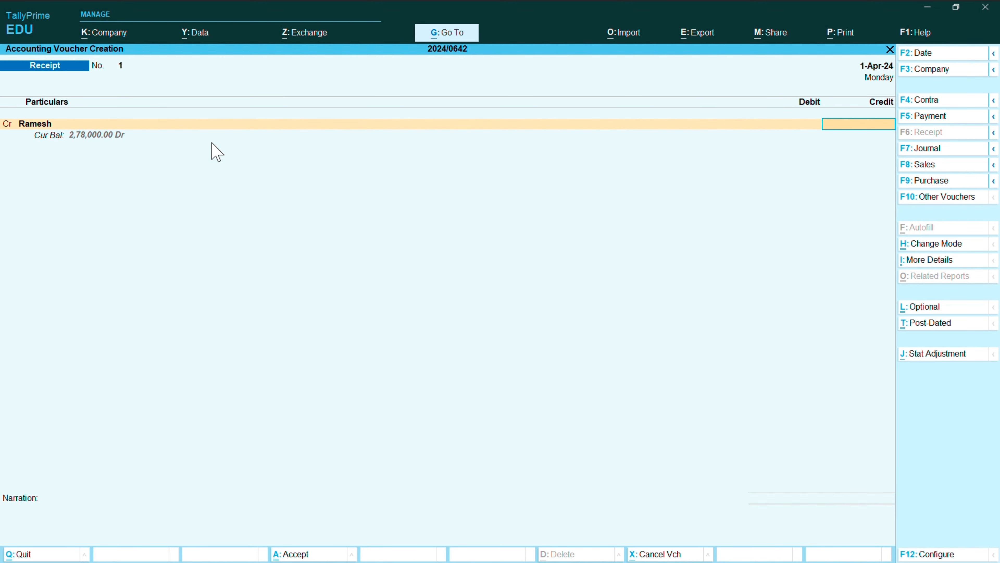
text(224000)
click(212, 143)
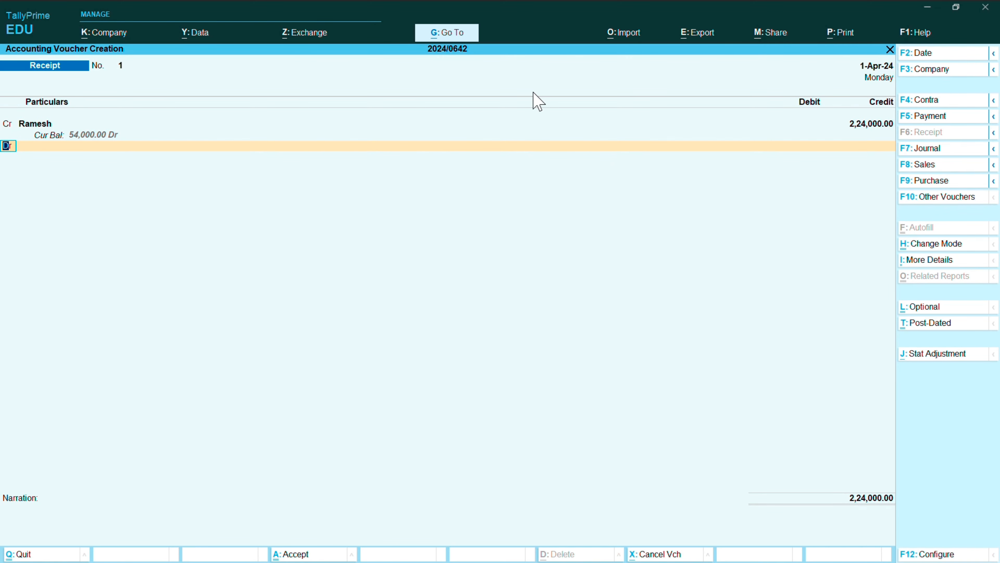
Debit State Bank of India with 1,95,000 and accept the default Cheque/DD bank allocation
key(Return)
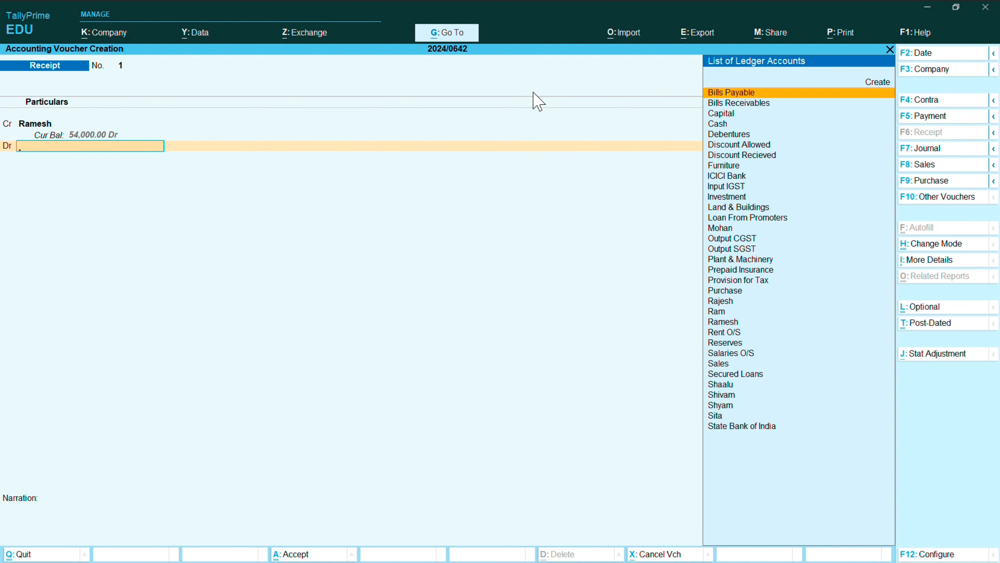
text(Sta)
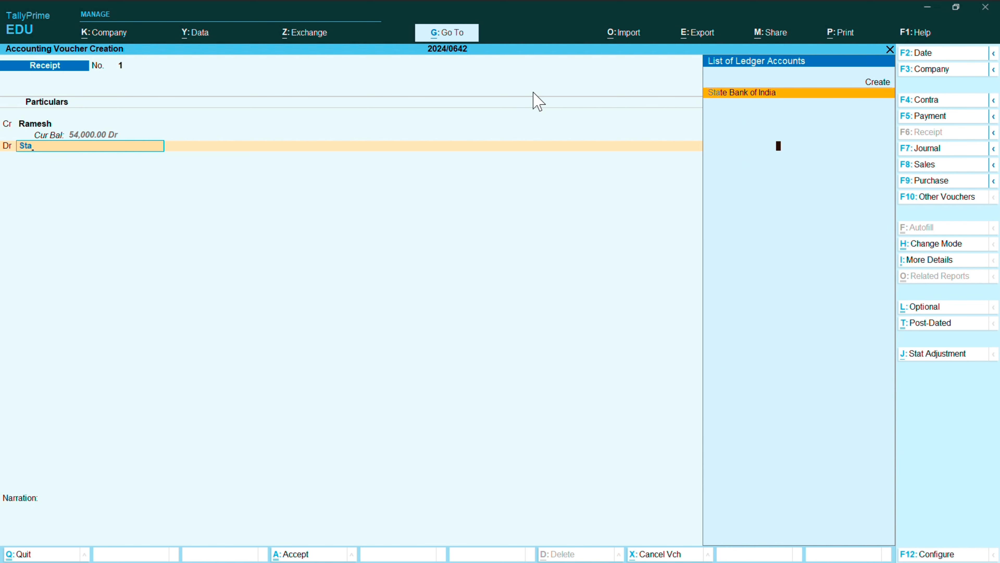
key(Return)
text(1)
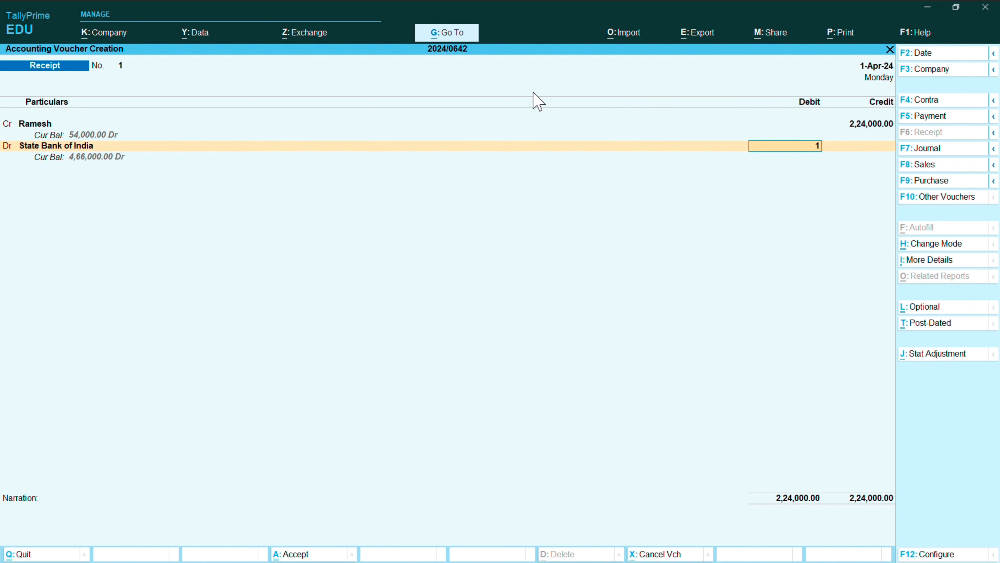
text(95000)
key(Return)
key(Return)
key(Return)
key(Return)
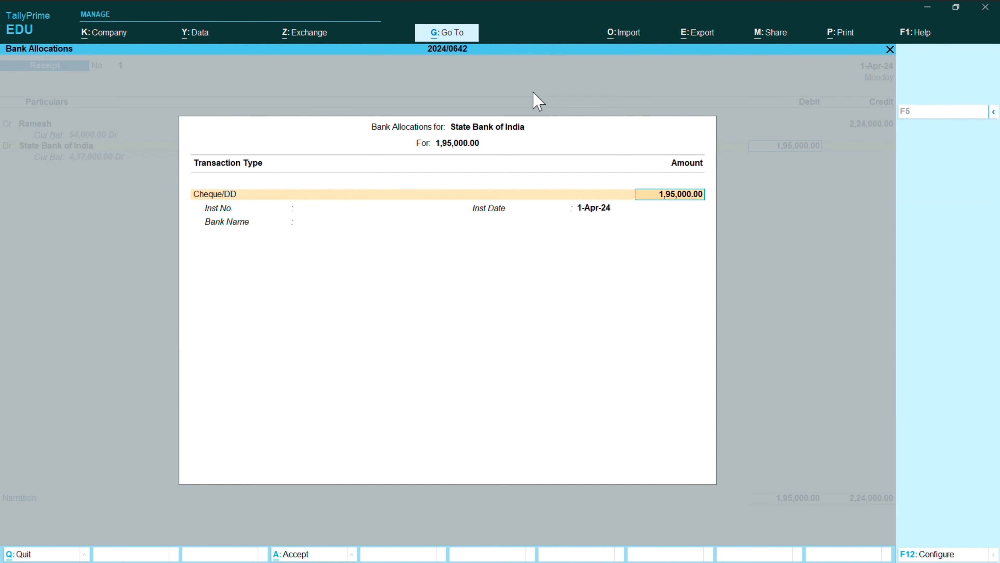
key(Return)
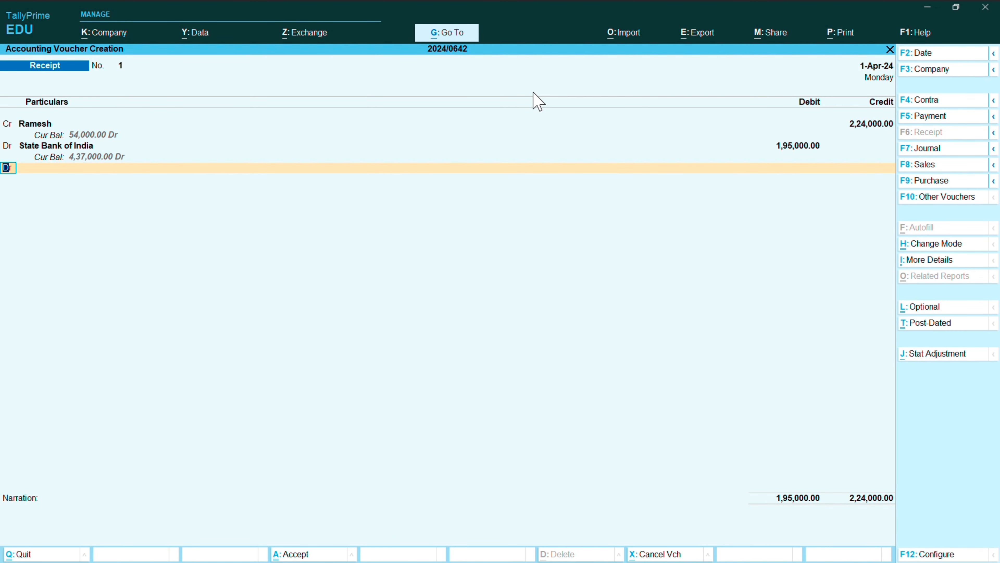
Debit the remaining 29,000 to Discount Allowed and accept the receipt voucher without narration
key(Return)
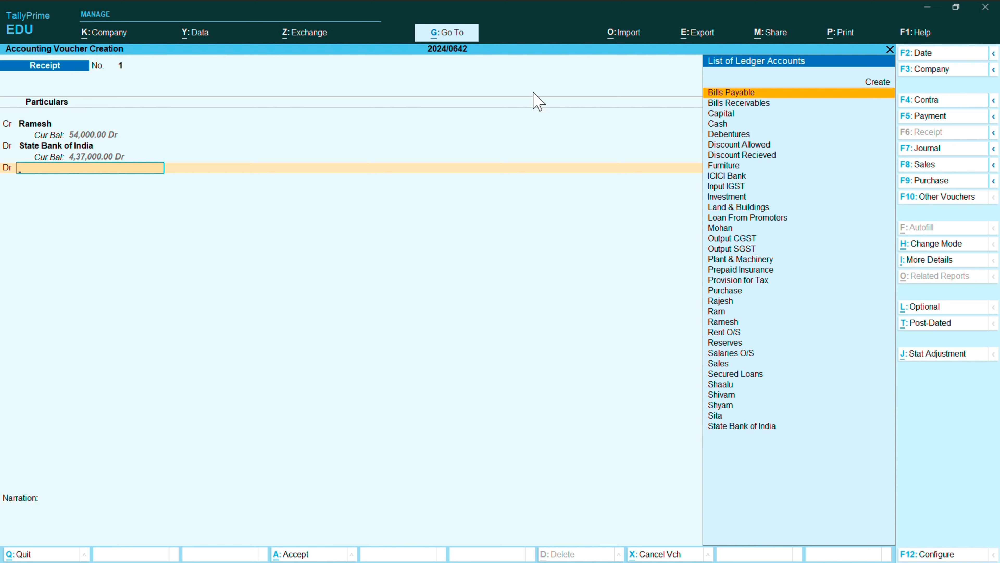
text(si)
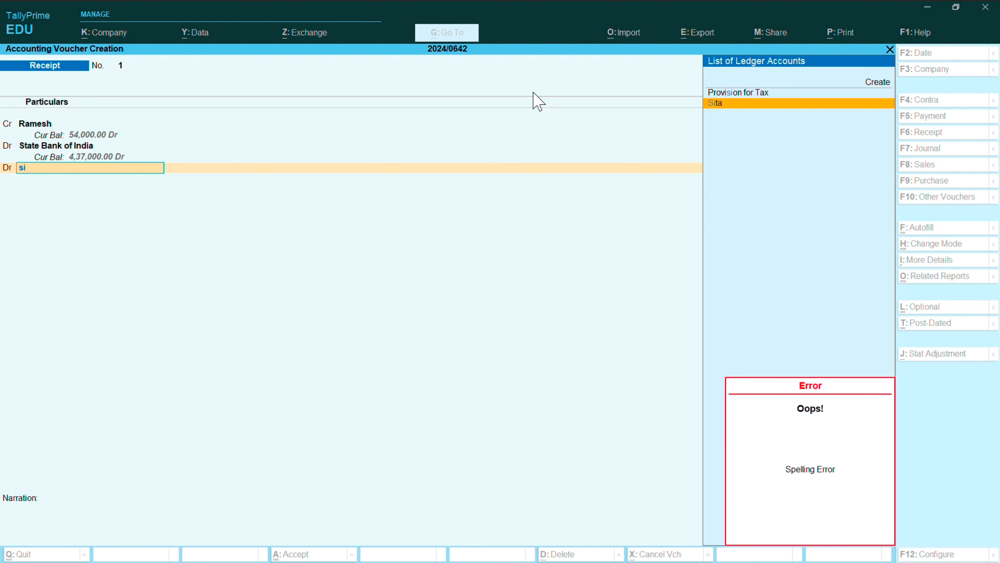
key(BackSpace)
key(BackSpace)
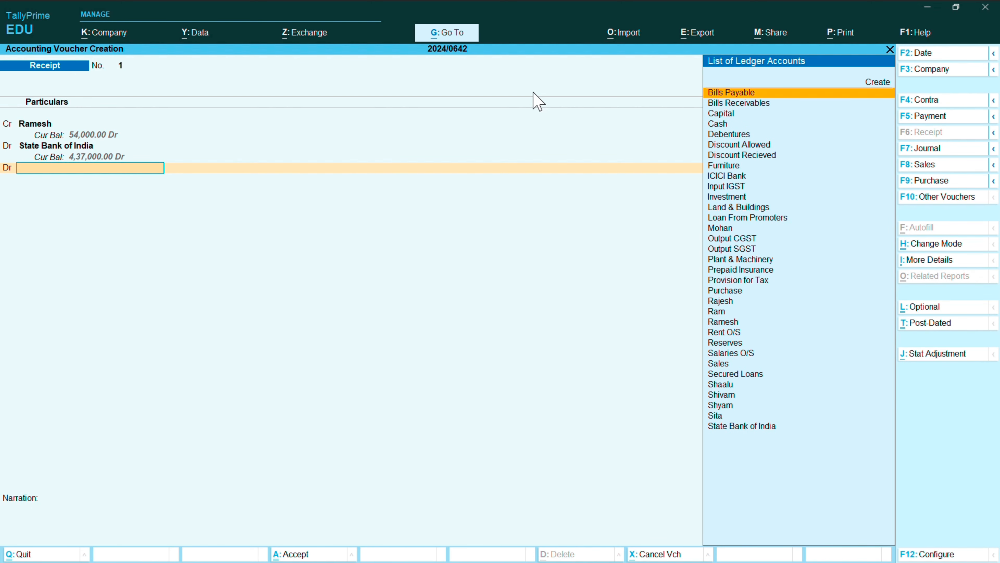
text(di)
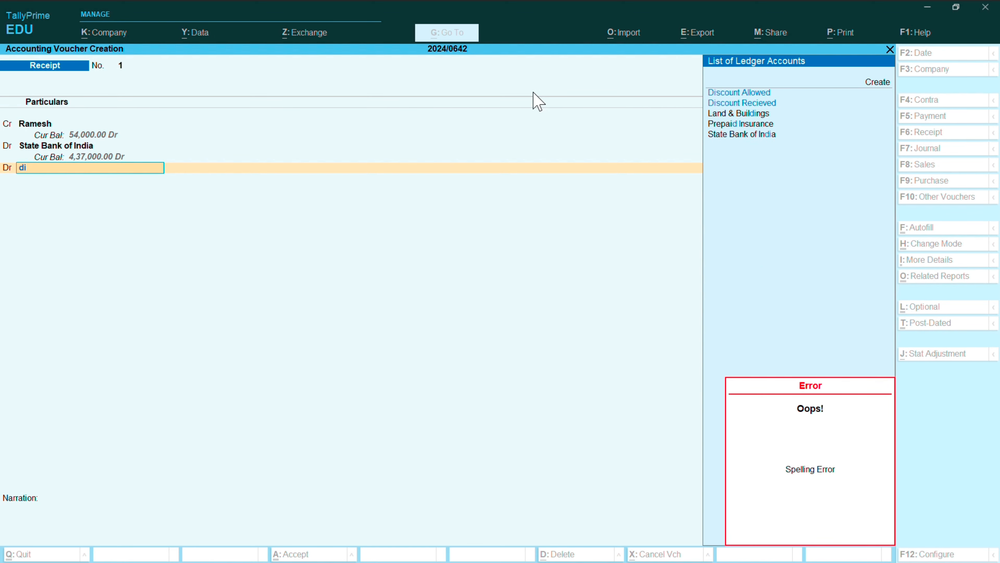
text(s)
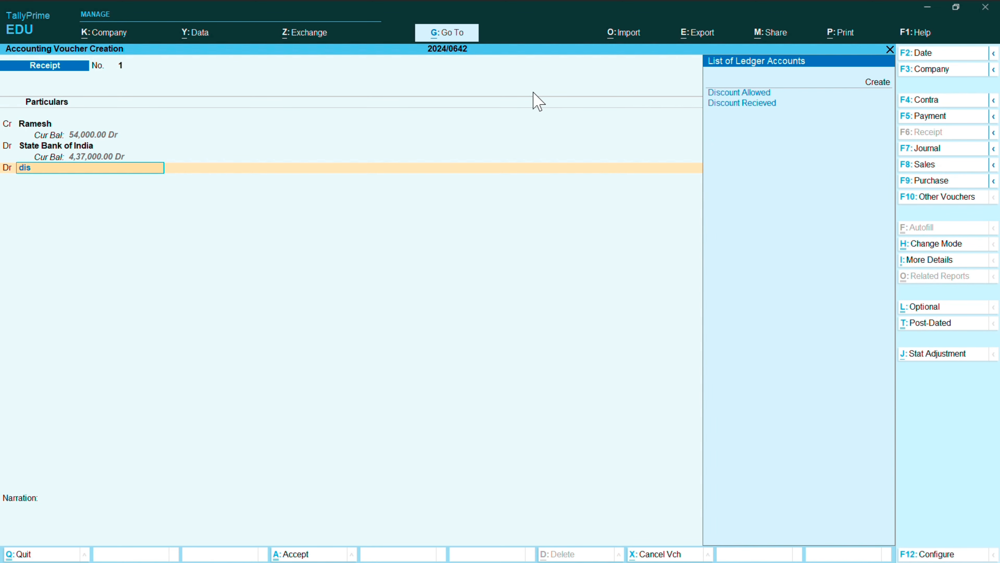
text(count r)
key(BackSpace)
text(all)
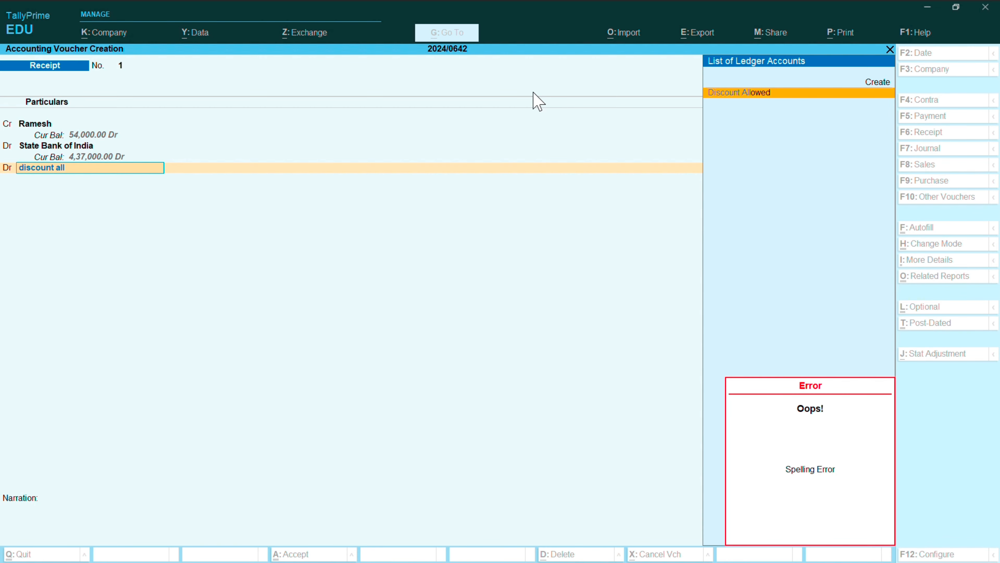
key(Return)
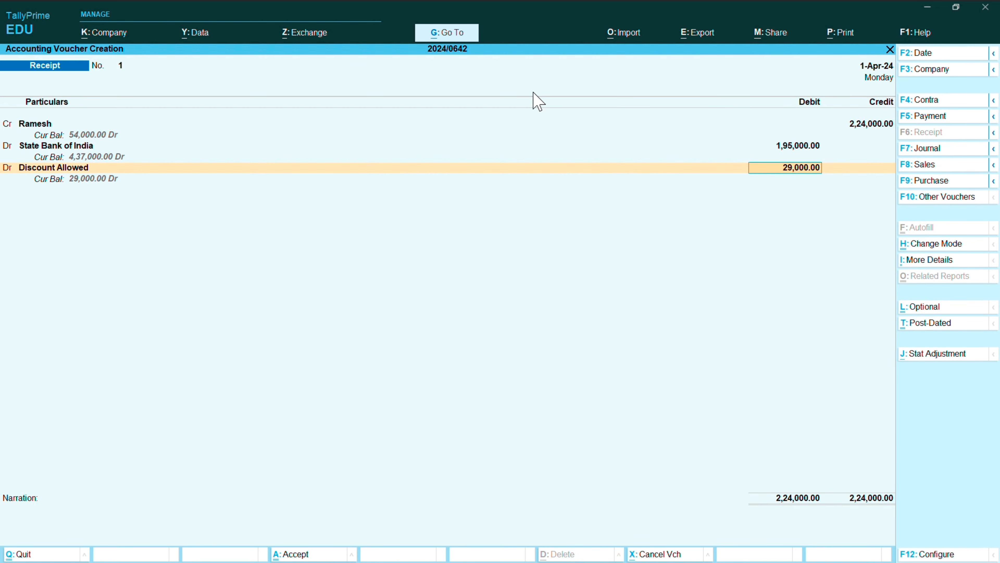
key(Return)
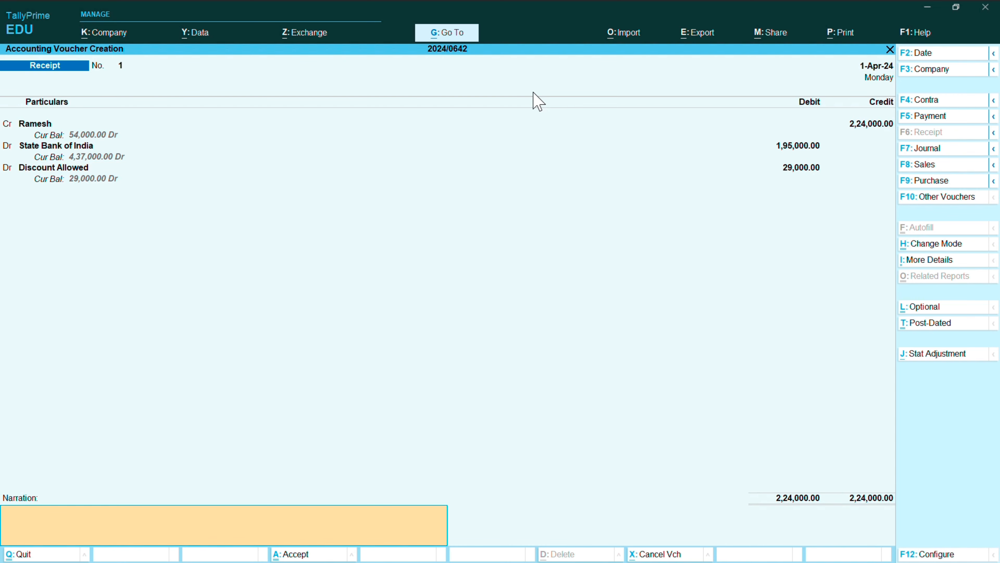
key(Return)
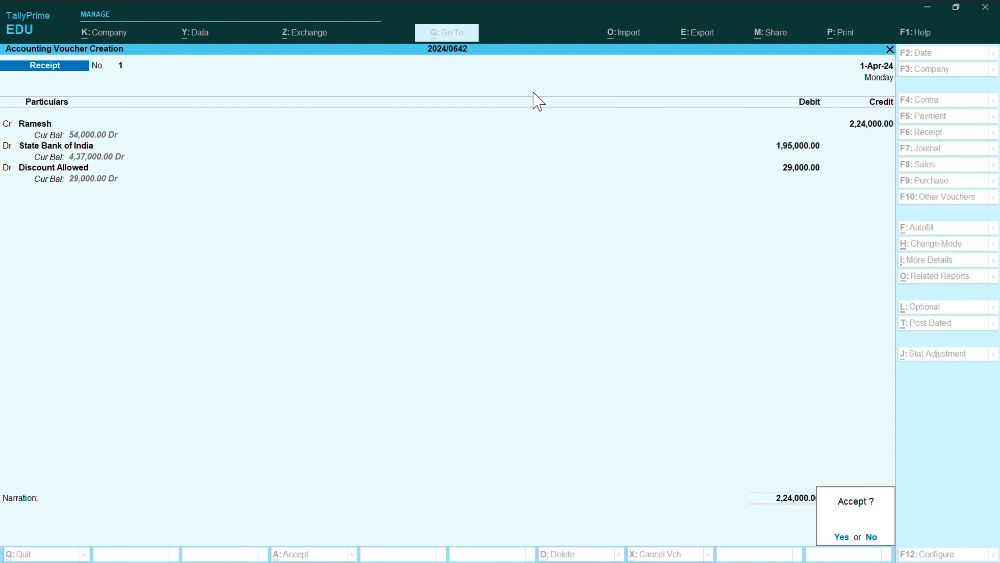
key(Return)
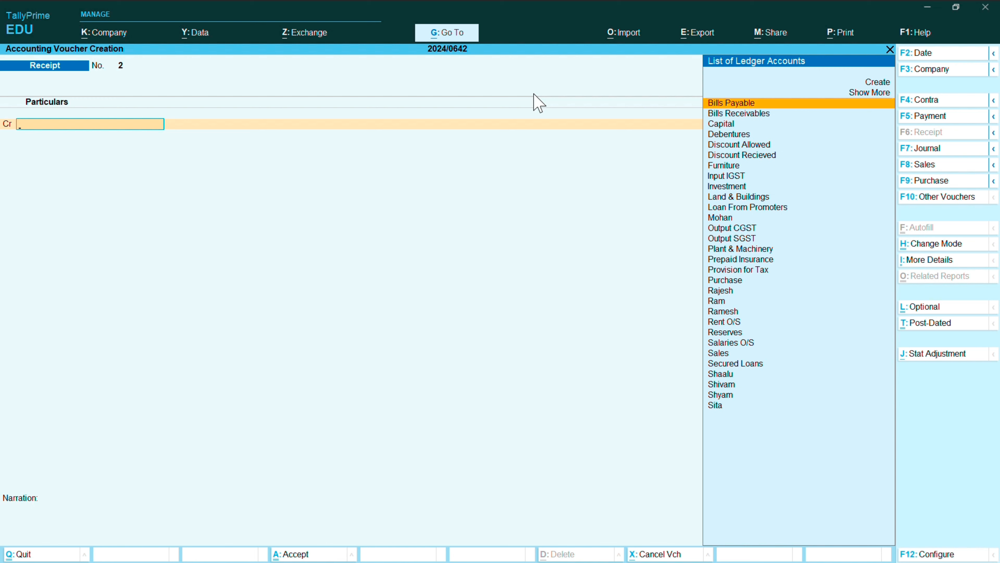
In the new receipt voucher, credit 2,01,600 to the debtor's ledger that has the 2,78,600 Dr balance
text(Sita)
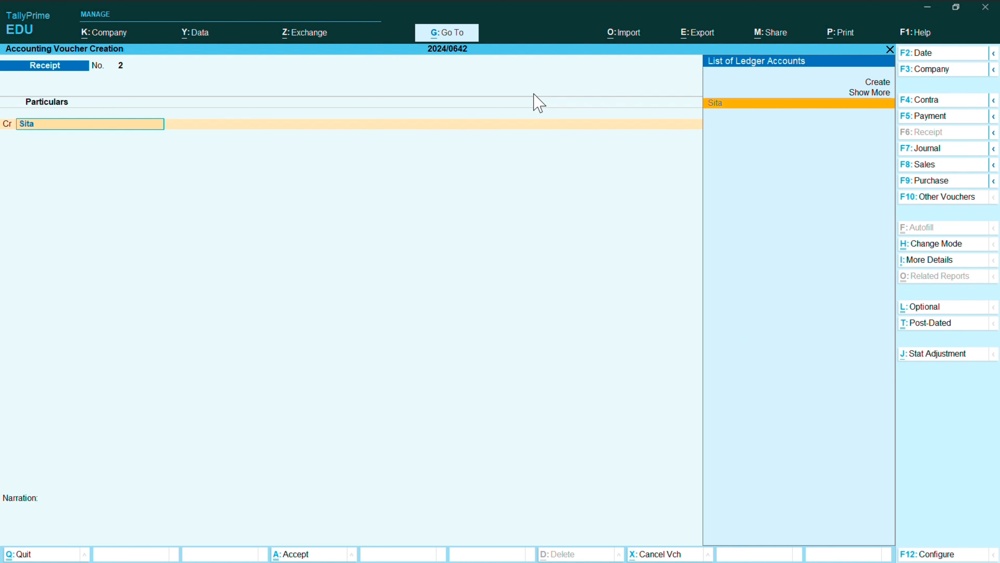
key(Return)
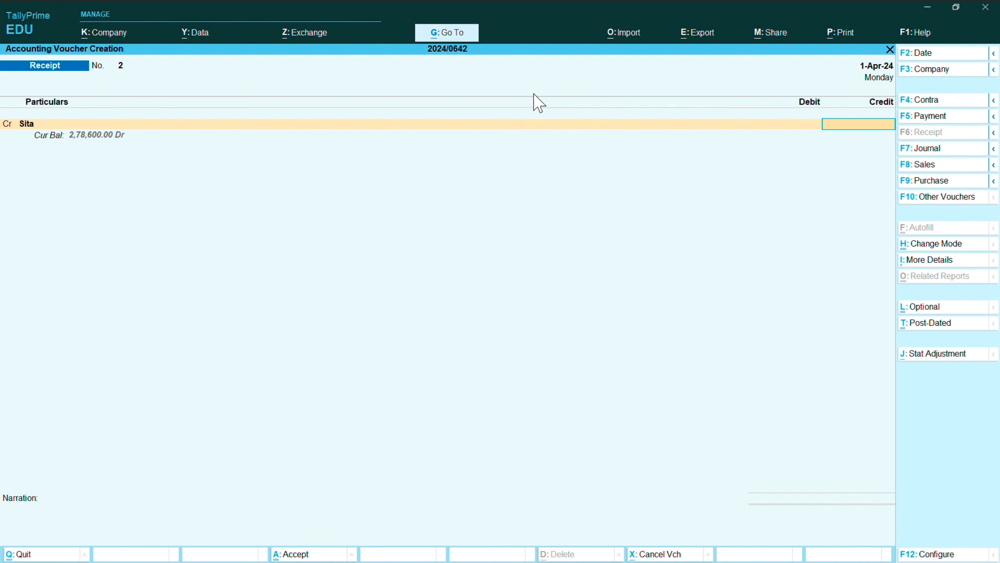
text(2)
text(01)
text(00)
key(BackSpace)
key(BackSpace)
text(600)
key(Return)
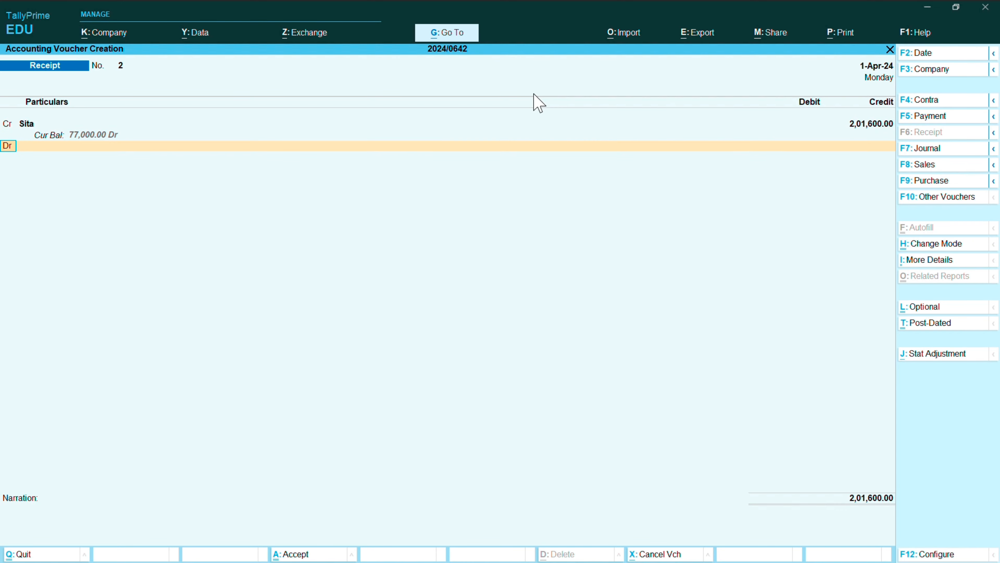
Debit State Bank of India with 1,70,000 and keep the default Cheque/DD bank allocation
key(Return)
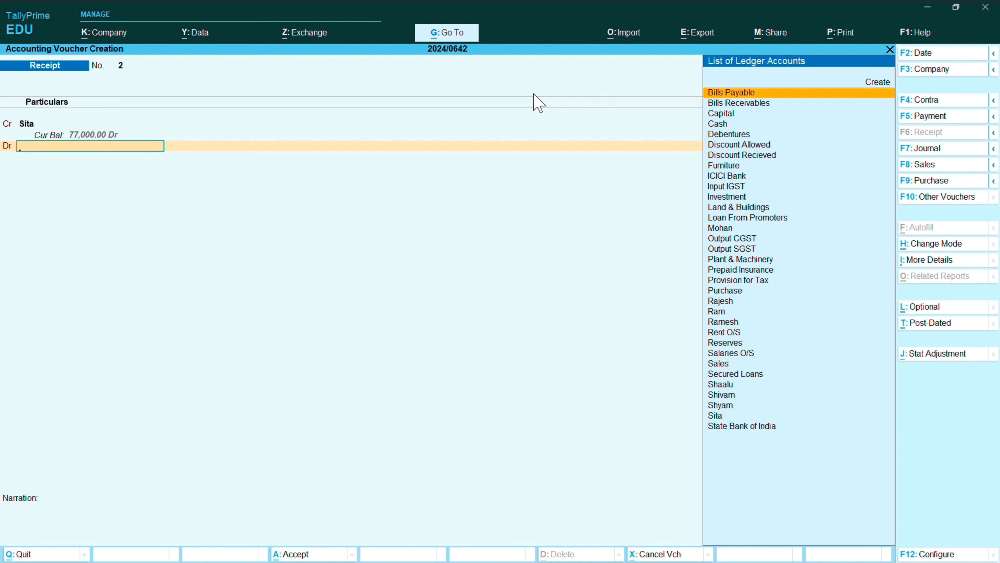
text(Sa)
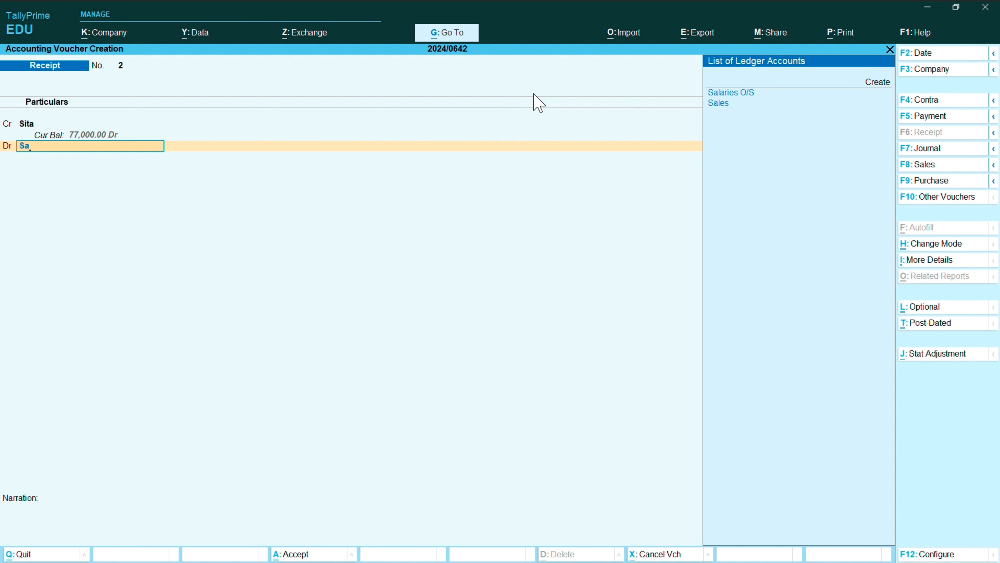
key(BackSpace)
text(tate)
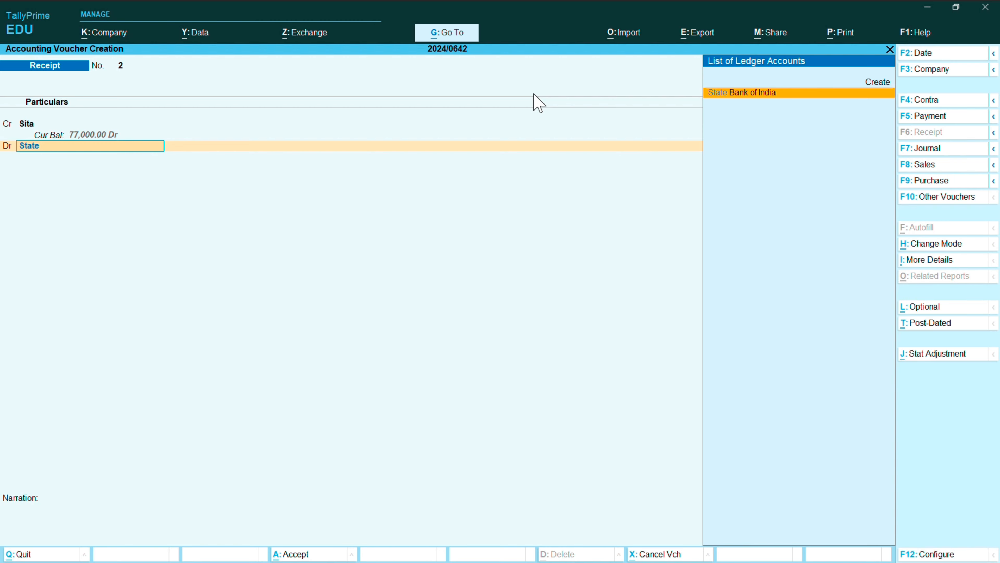
key(Return)
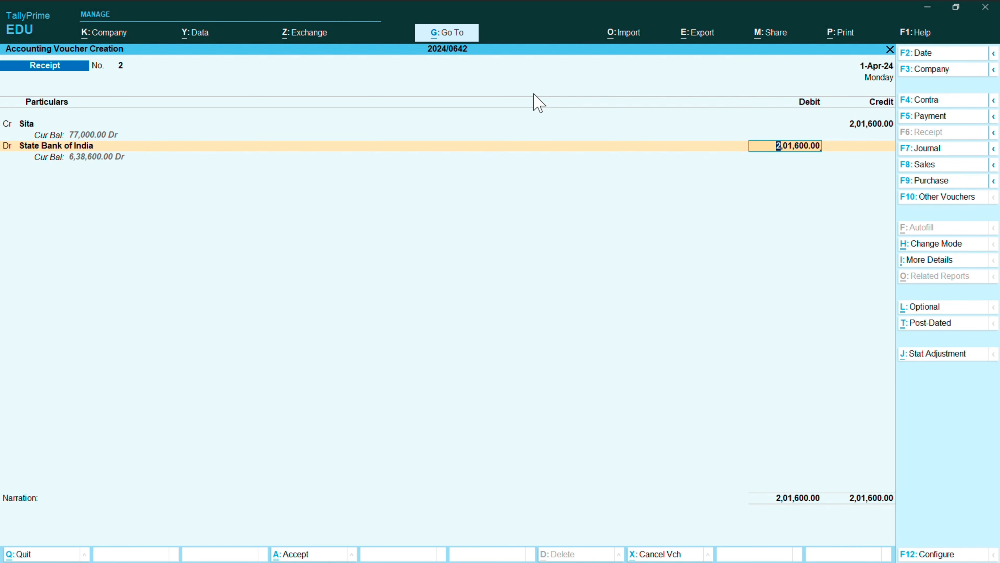
text(170000)
key(Return)
key(Return)
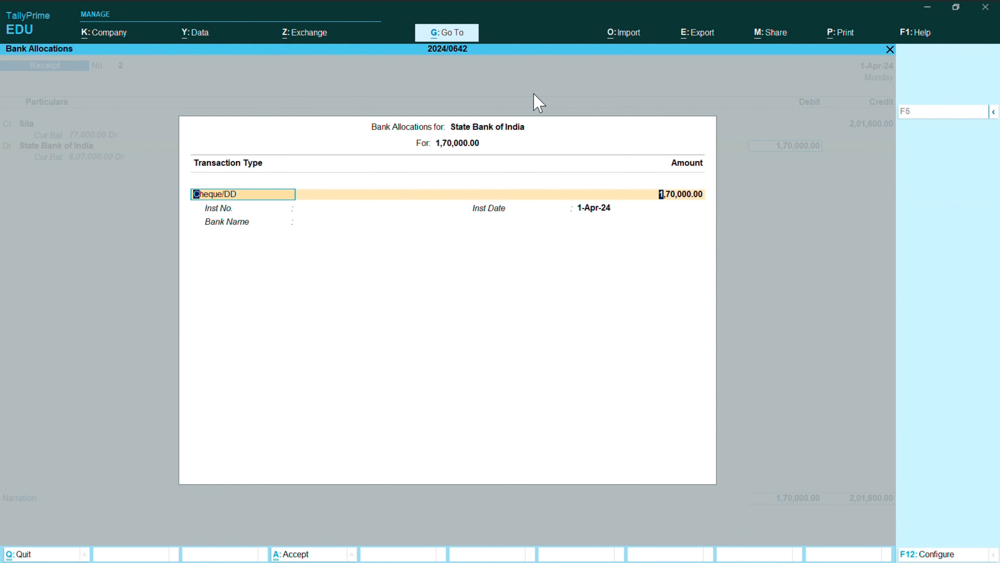
key(Return)
key(Return)
key(Return)
key(Return)
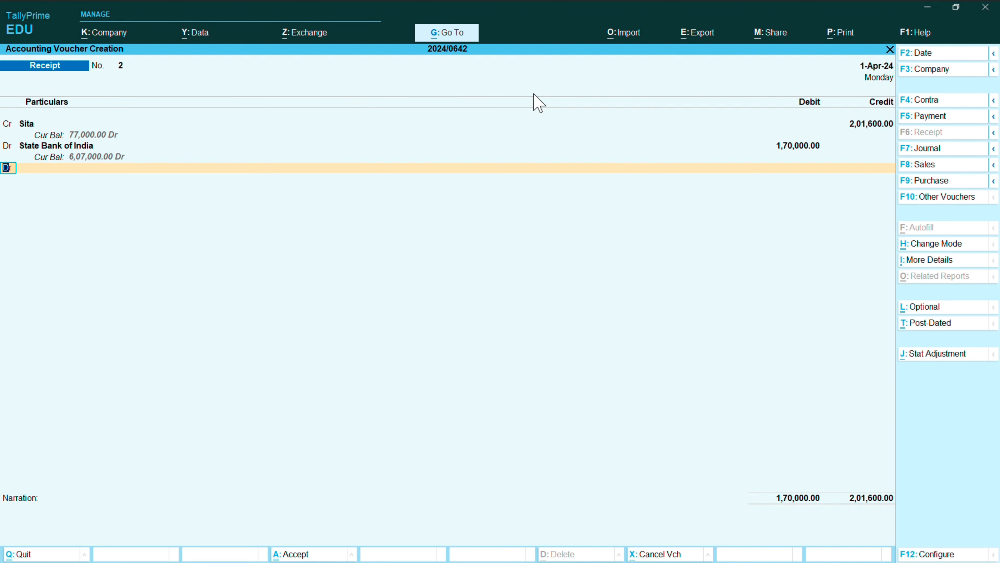
Debit the remaining 31,600 to Discount Allowed and accept the receipt voucher without narration
key(Return)
text(Si)
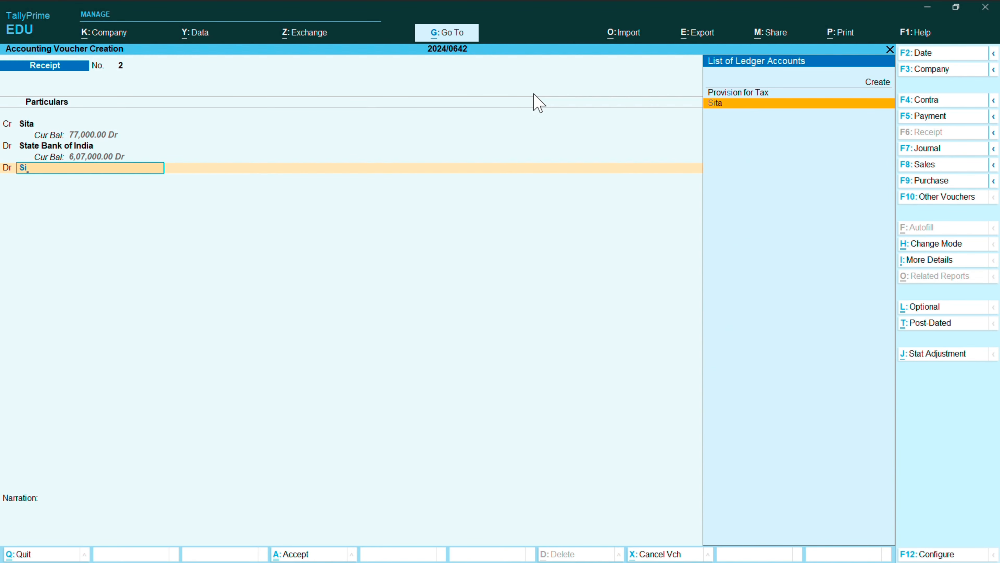
key(BackSpace)
key(BackSpace)
text(di)
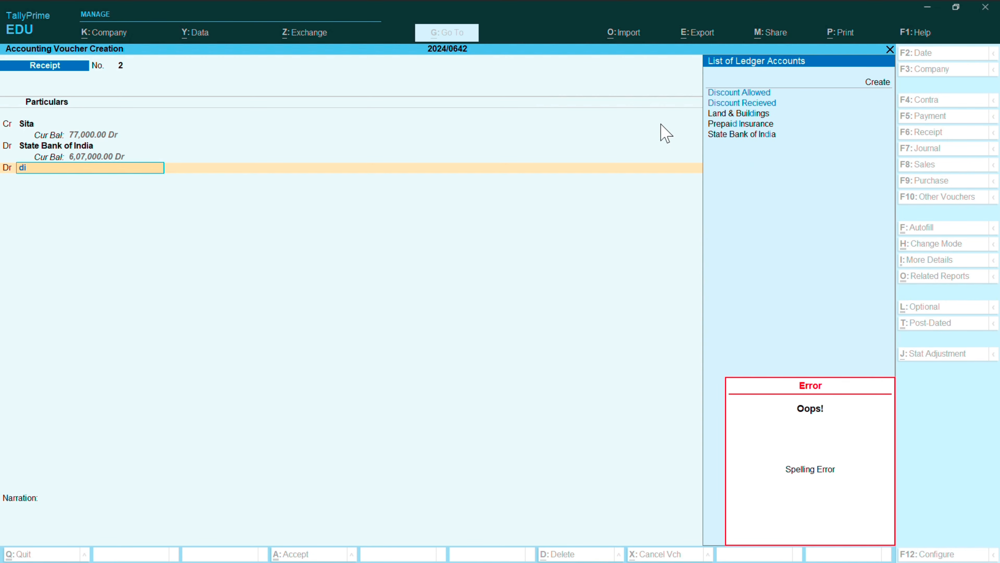
click(756, 94)
key(Return)
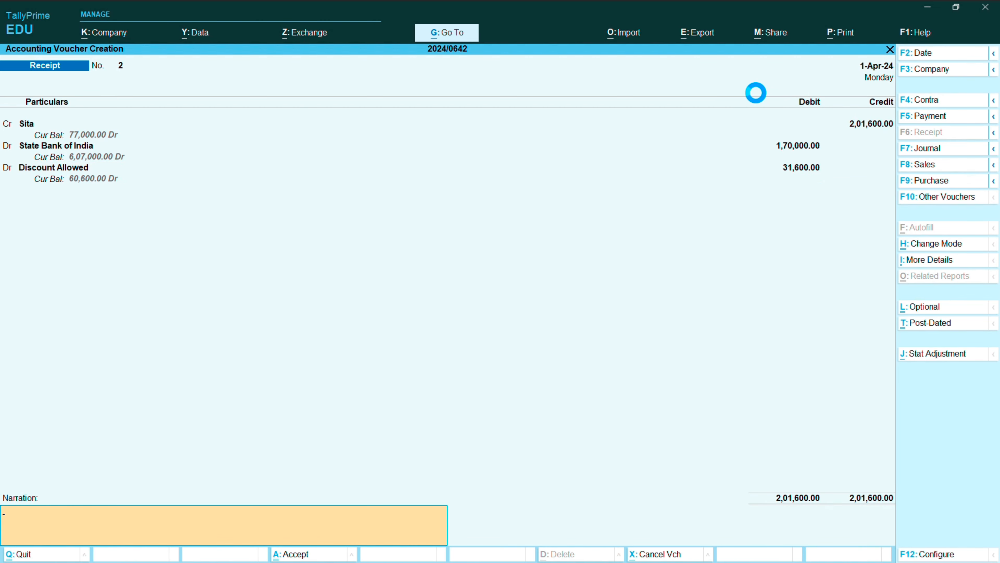
key(Return)
key(Return)
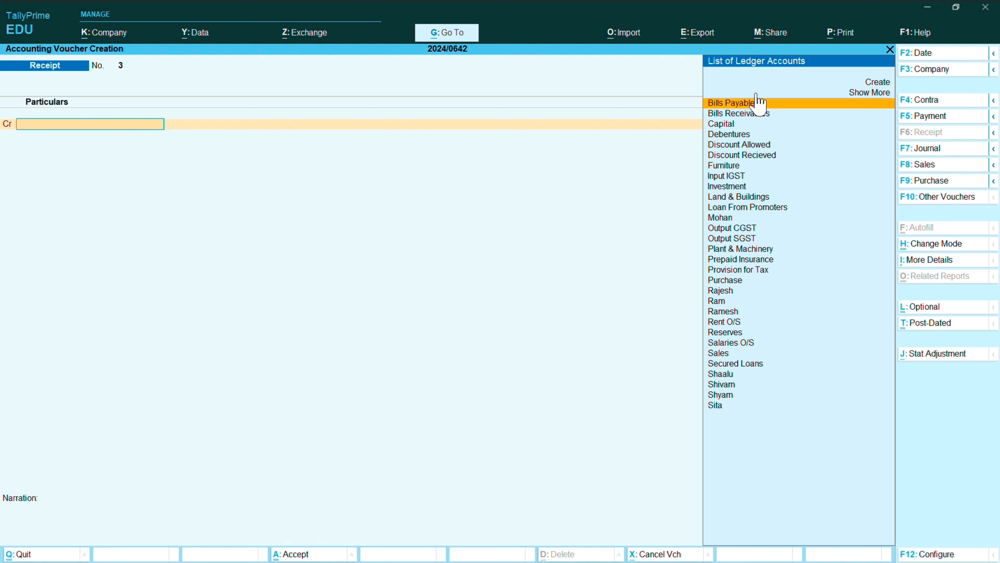
Start a purchase voucher without a supplier invoice number and choose the supplier's ledger that has the 42,500 Cr balance as party
key(F9)
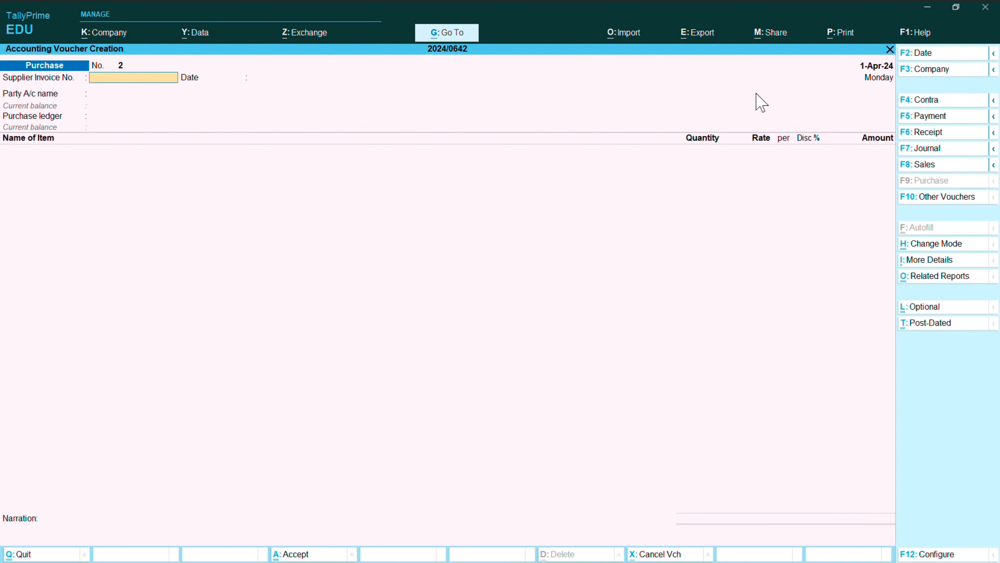
key(Return)
key(Return)
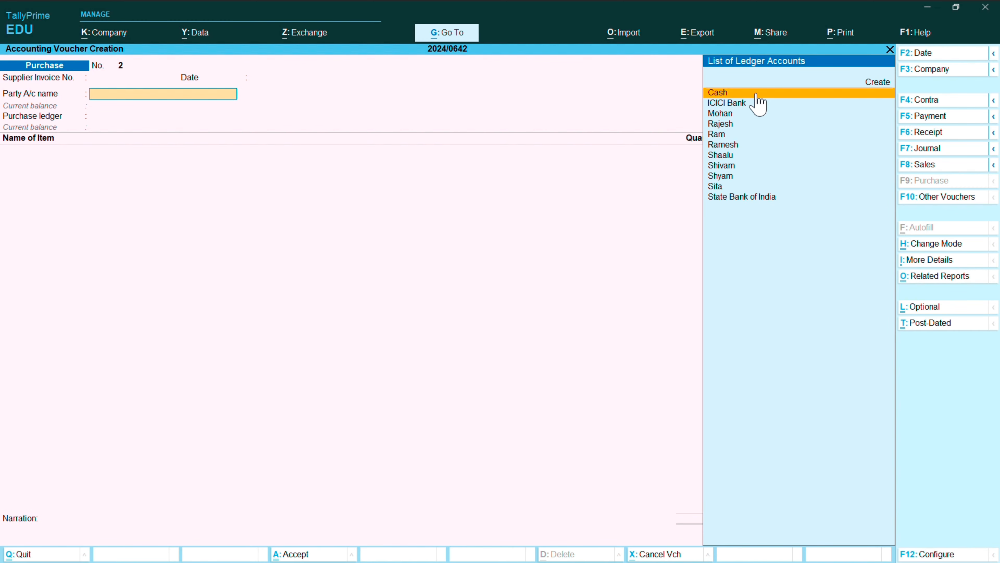
key(Down)
key(Down)
key(Down)
key(Down)
key(Down)
key(Down)
key(Down)
key(Down)
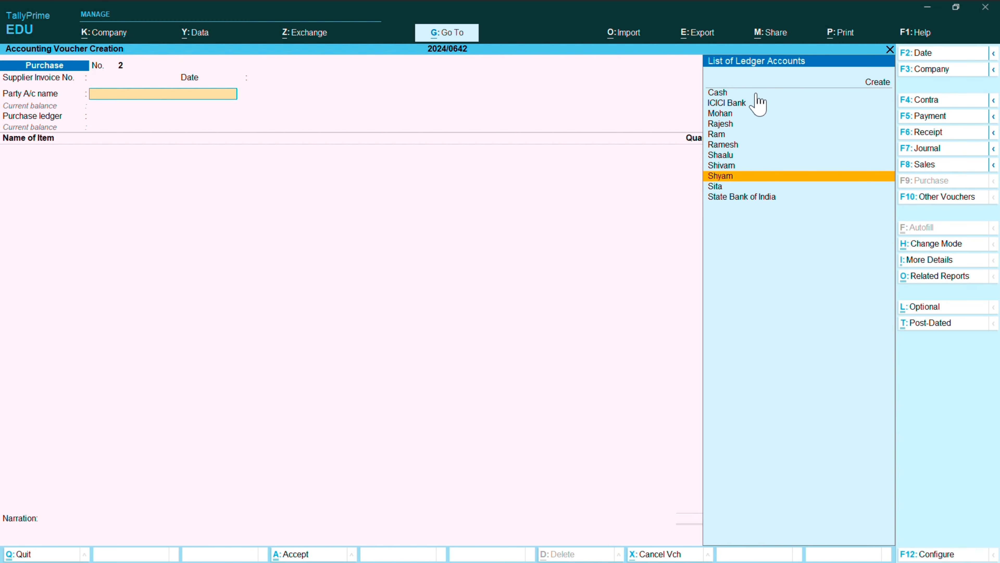
key(Up)
key(Up)
key(Up)
key(Up)
key(Up)
key(Up)
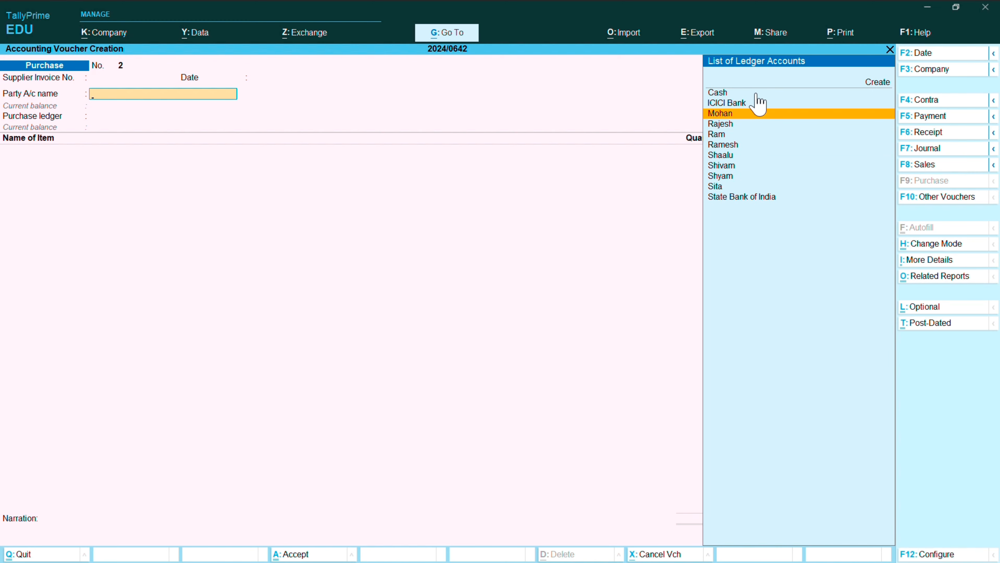
key(Return)
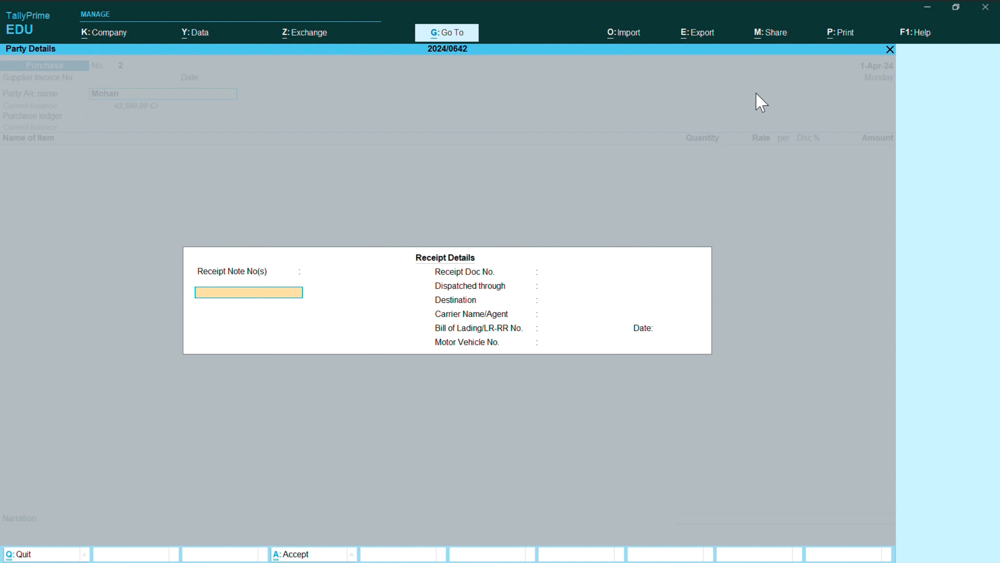
Leave the receipt details blank, keep the default party details, and choose Purchase as the purchase ledger
key(Return)
key(Return)
key(Return)
key(Return)
key(Return)
key(Return)
key(Return)
key(Return)
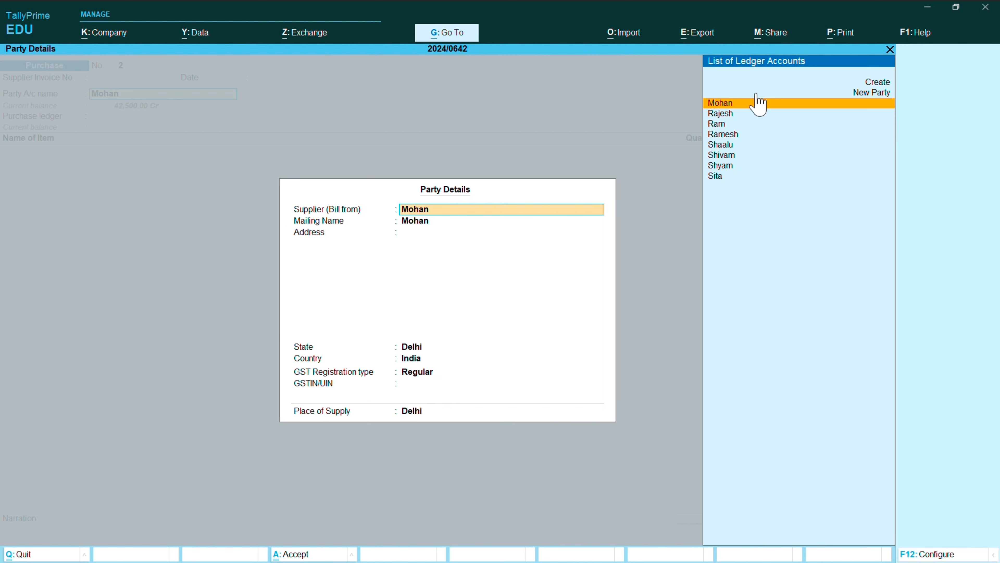
key(Return)
key(Return)
key(Return)
key(Return)
key(Return)
key(Return)
key(Return)
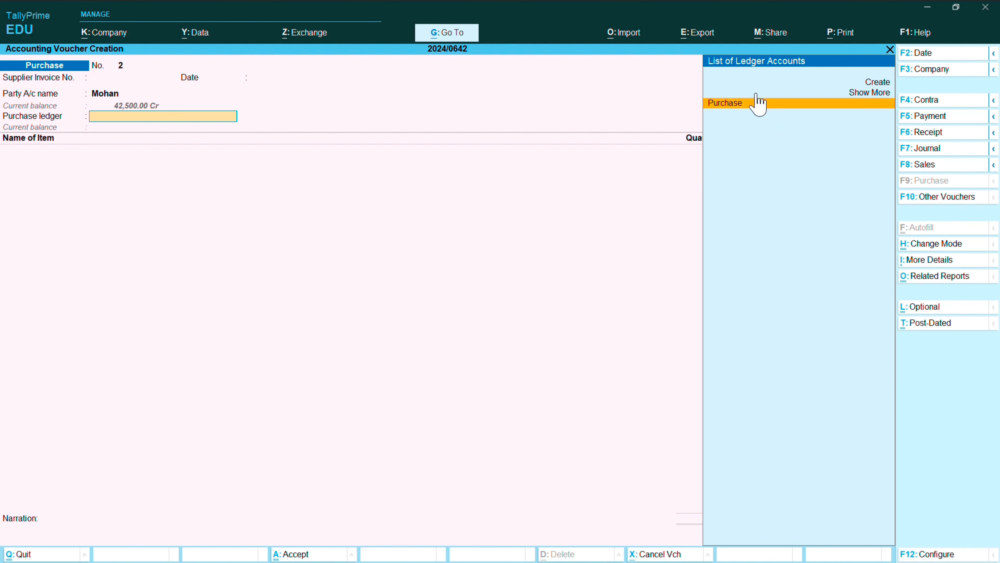
click(758, 103)
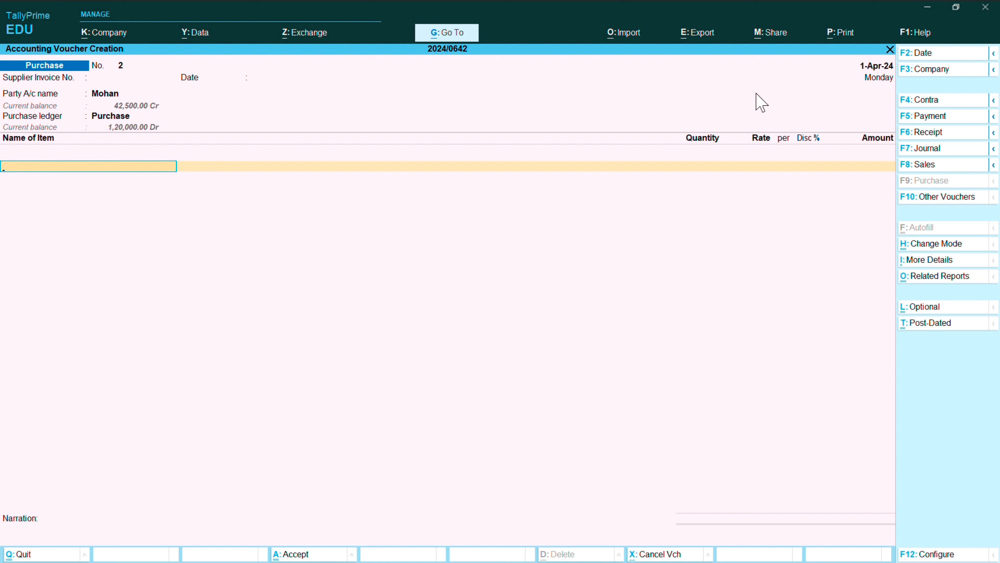
Choose Leather Jackets as the purchase voucher's stock item
text(K)
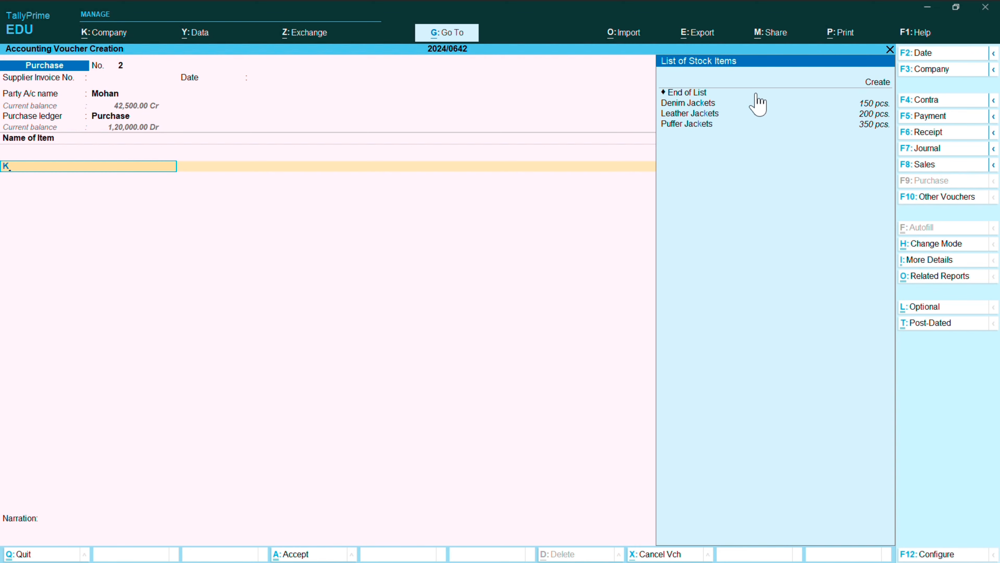
key(BackSpace)
text(Leather)
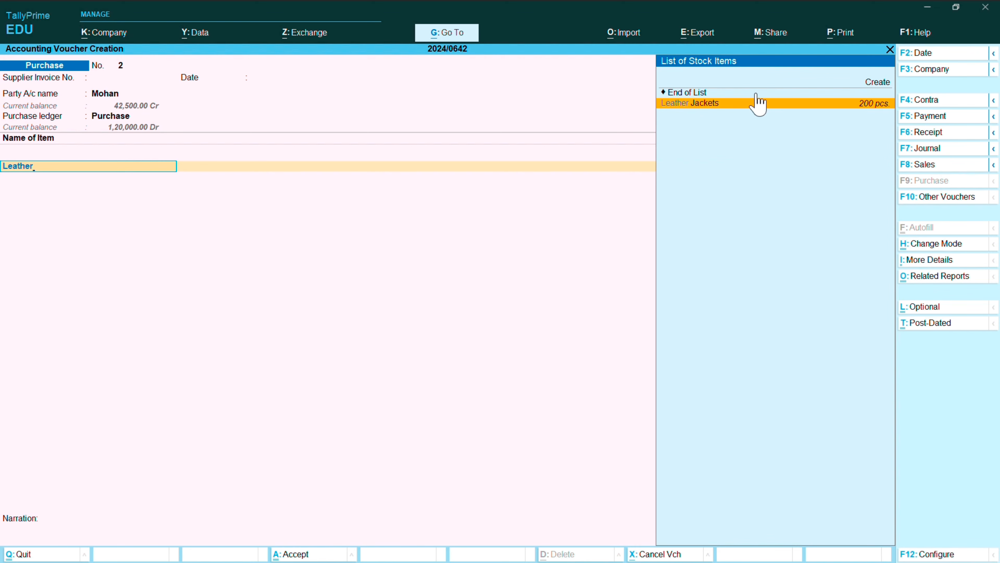
text(j)
key(BackSpace)
text(Jacke)
click(748, 100)
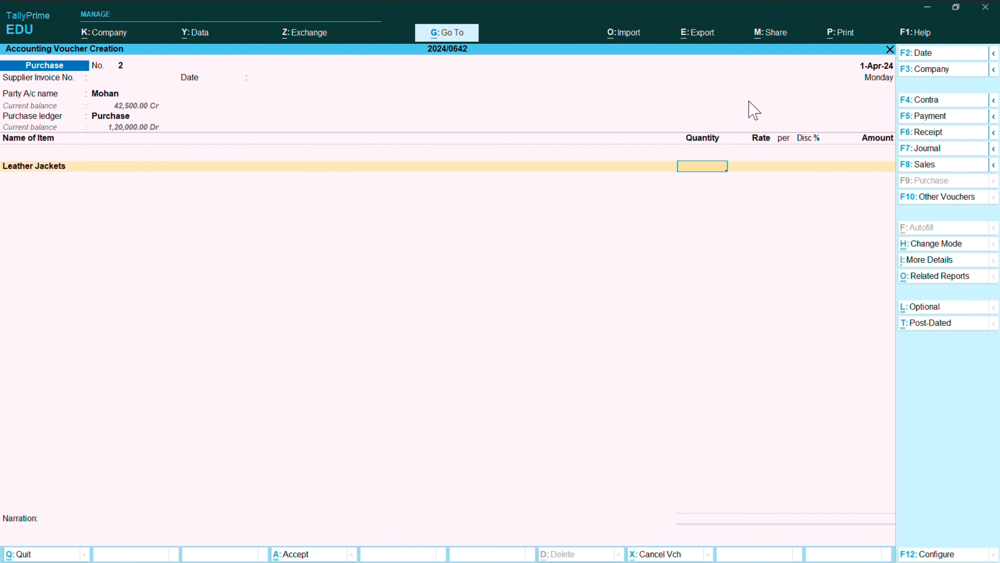
Set the Leather Jackets quantity to 150 pcs. and the line amount to 1,50,000
text(150)
key(Return)
key(Return)
key(Return)
key(Return)
text(150000)
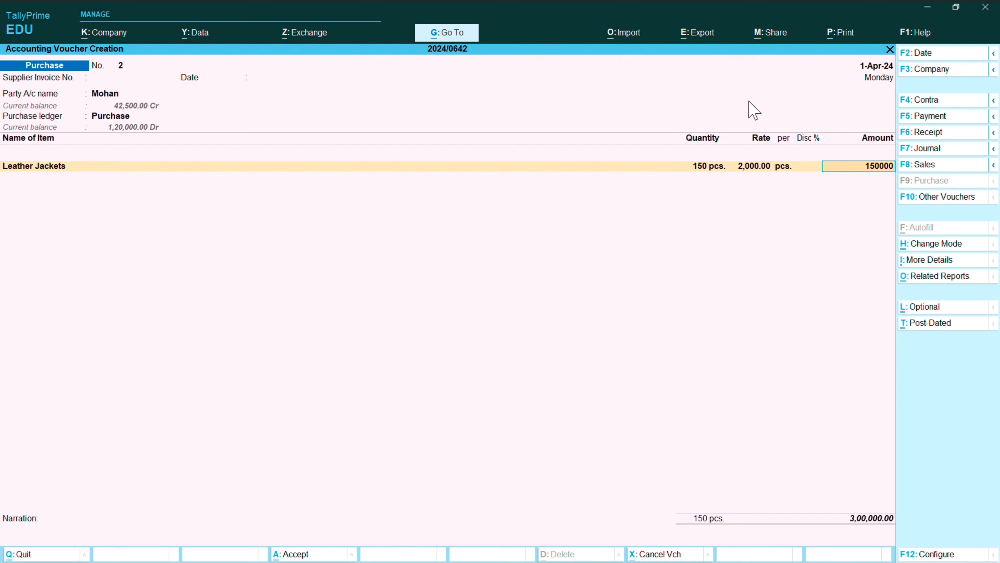
key(Return)
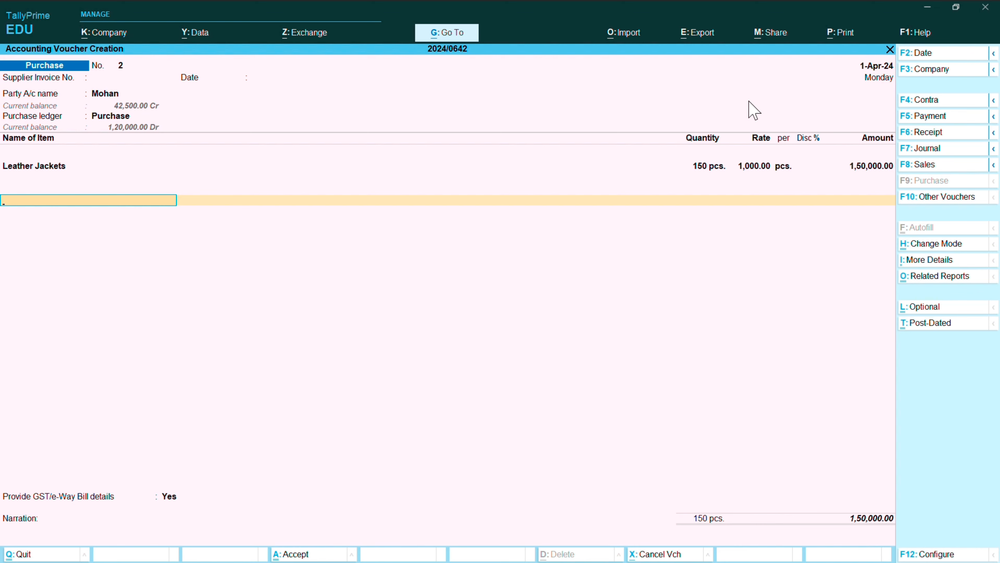
Create a ledger named Input CGST under Current Assets from within the purchase voucher, keeping the default mailing and tax details
key(alt+c)
text(Input)
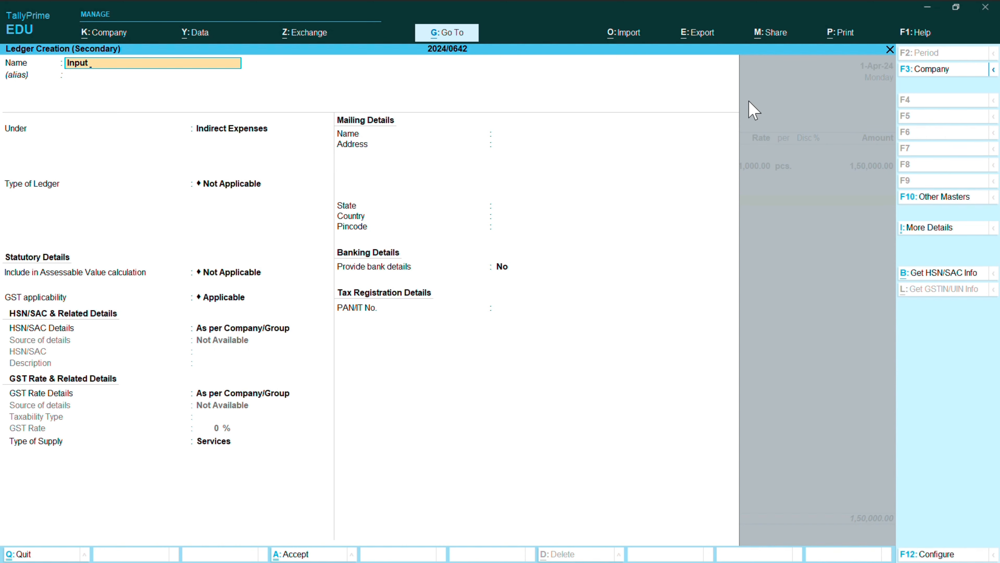
text( CGST)
key(Return)
key(Return)
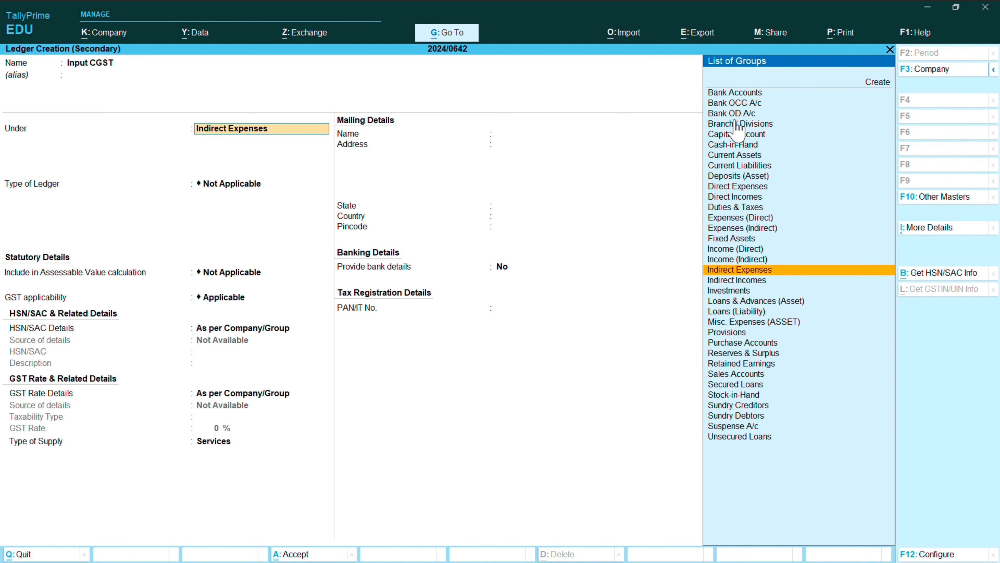
click(728, 156)
click(727, 156)
key(Return)
key(Return)
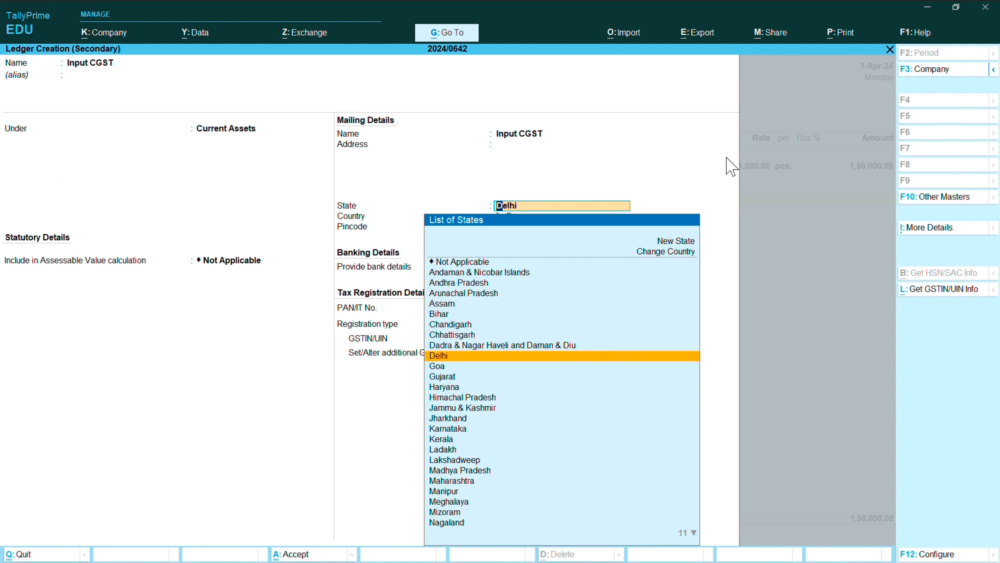
key(Return)
key(Return)
key(Return)
key(Return)
key(Return)
key(Return)
key(Return)
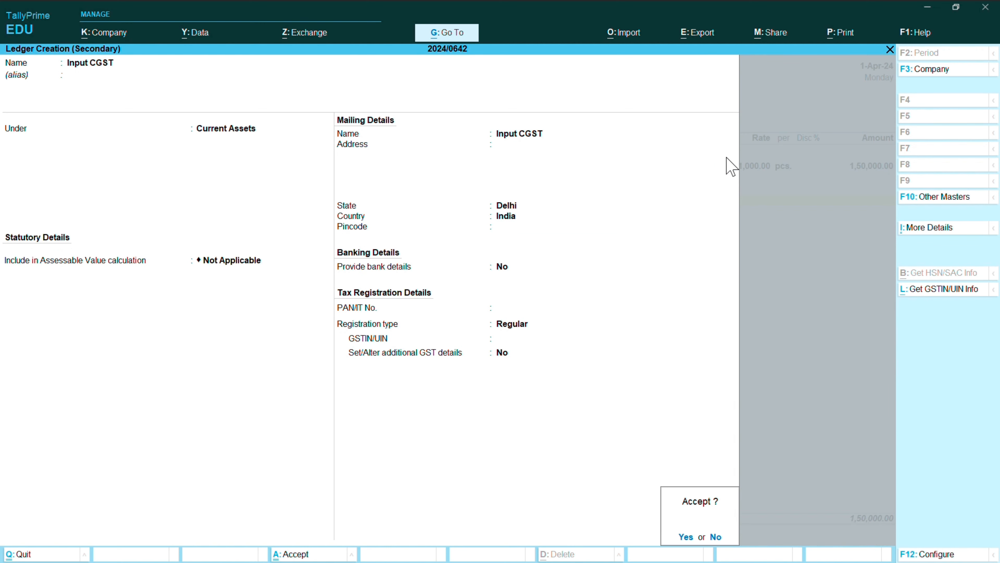
key(Return)
Set the Input CGST rate on the purchase voucher to 6%
text(6)
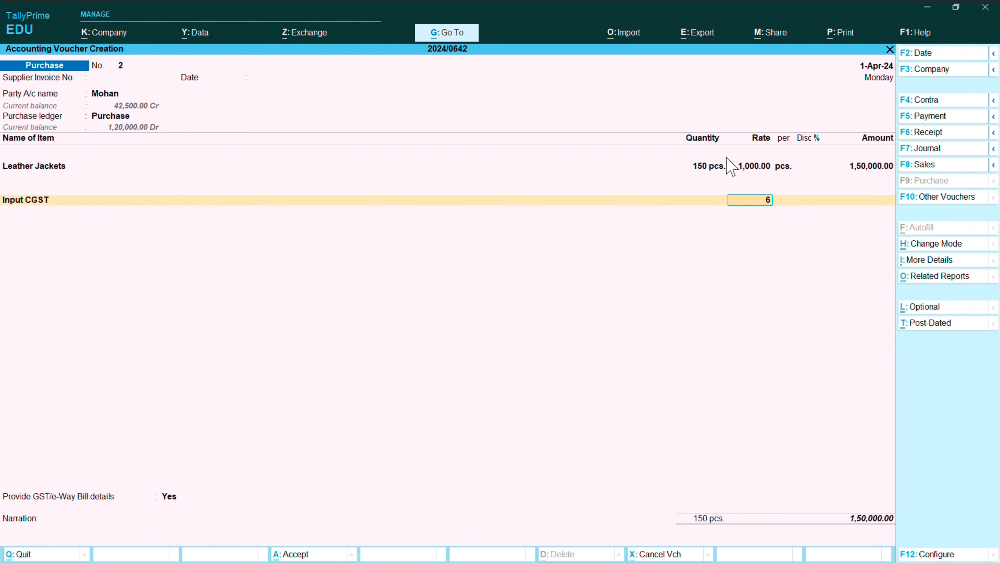
key(Return)
key(Return)
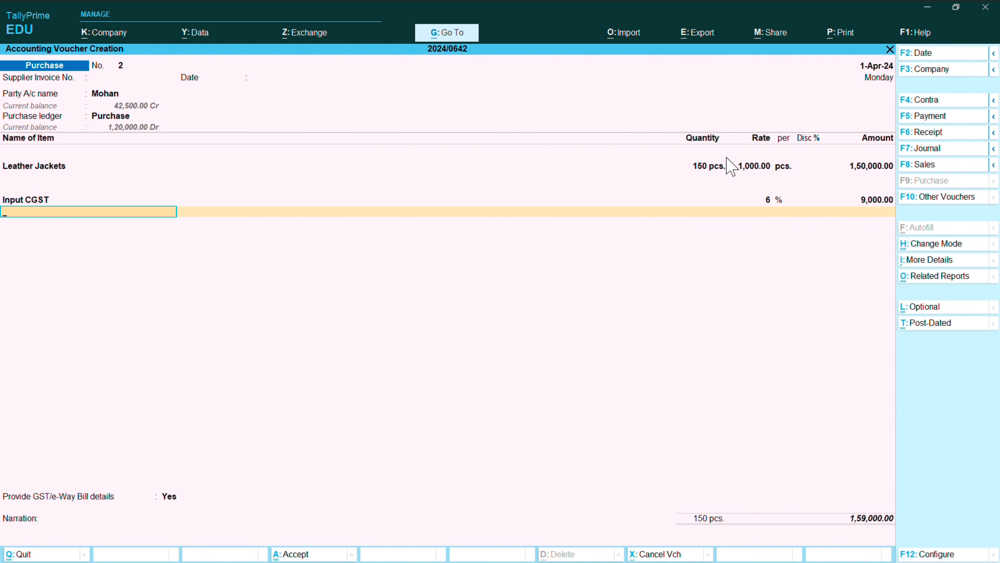
text(Input)
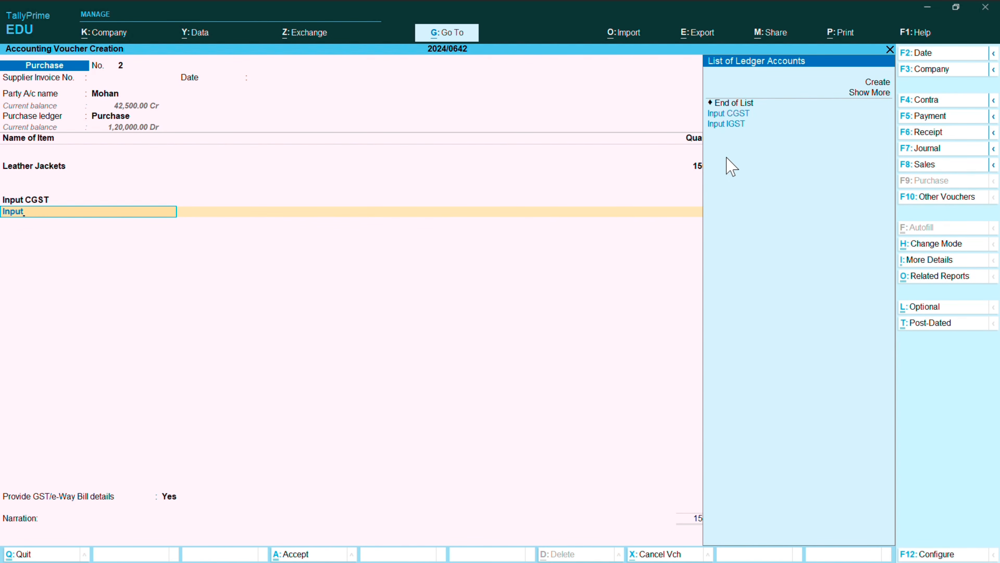
key(Return)
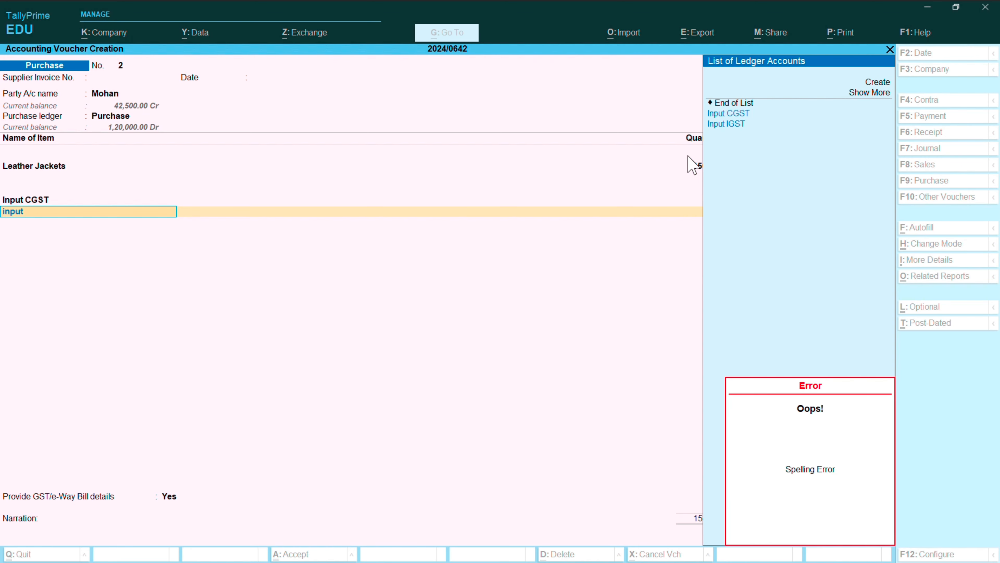
key(BackSpace)
key(BackSpace)
key(BackSpace)
key(BackSpace)
key(BackSpace)
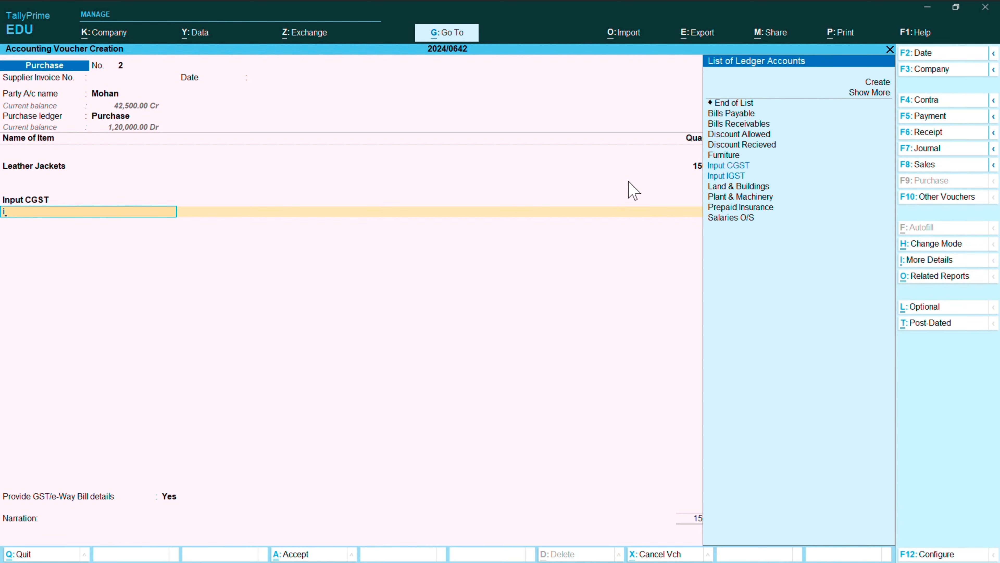
Create a ledger named Input SGST under Current Assets from within the purchase voucher, keeping the default mailing and tax details
key(alt+c)
text(Inp)
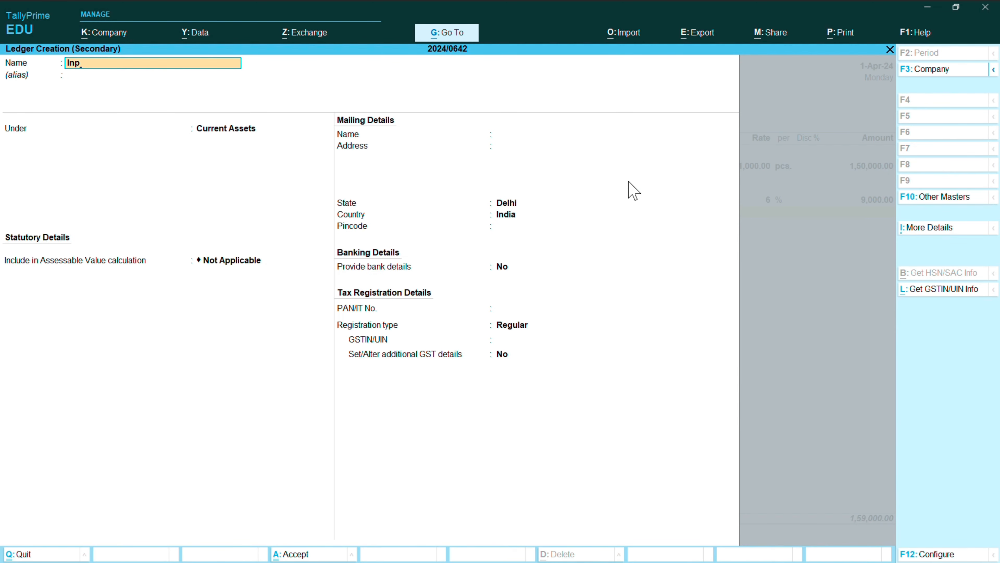
text(ut SGST)
key(Return)
key(Return)
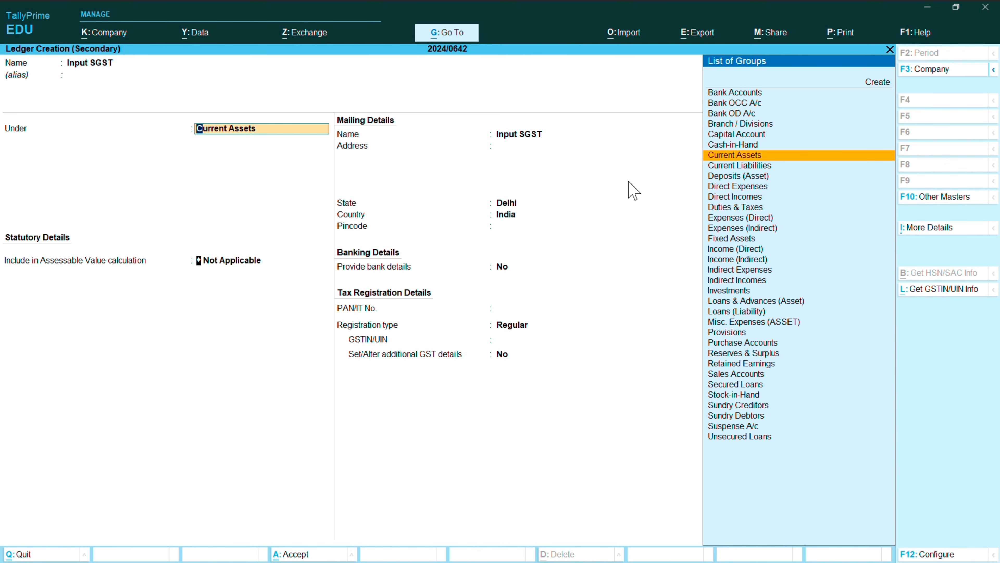
key(Return)
key(Return)
key(Return)
key(Return)
key(Return)
key(Return)
key(Return)
key(Return)
key(Return)
key(Return)
key(Return)
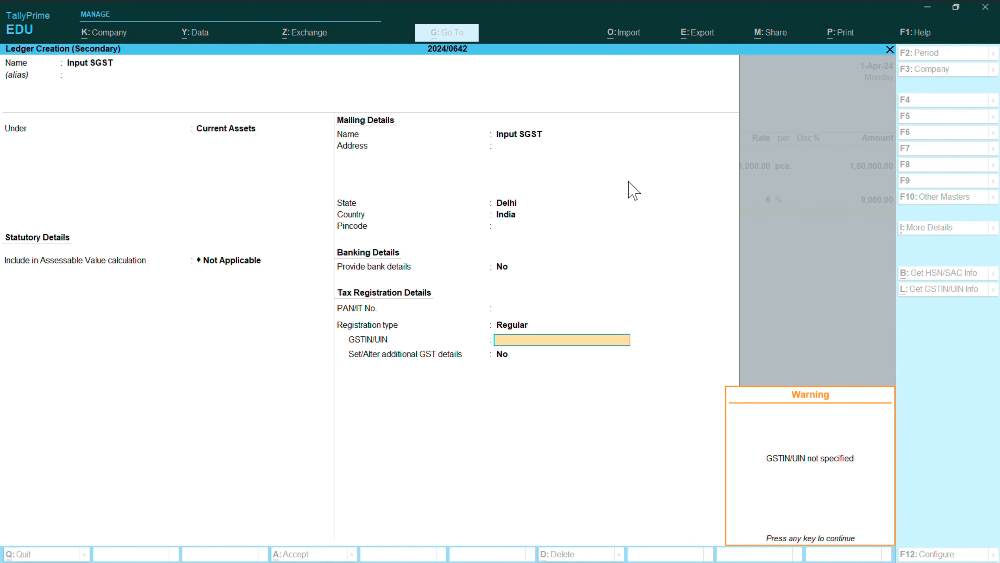
key(Return)
key(Return)
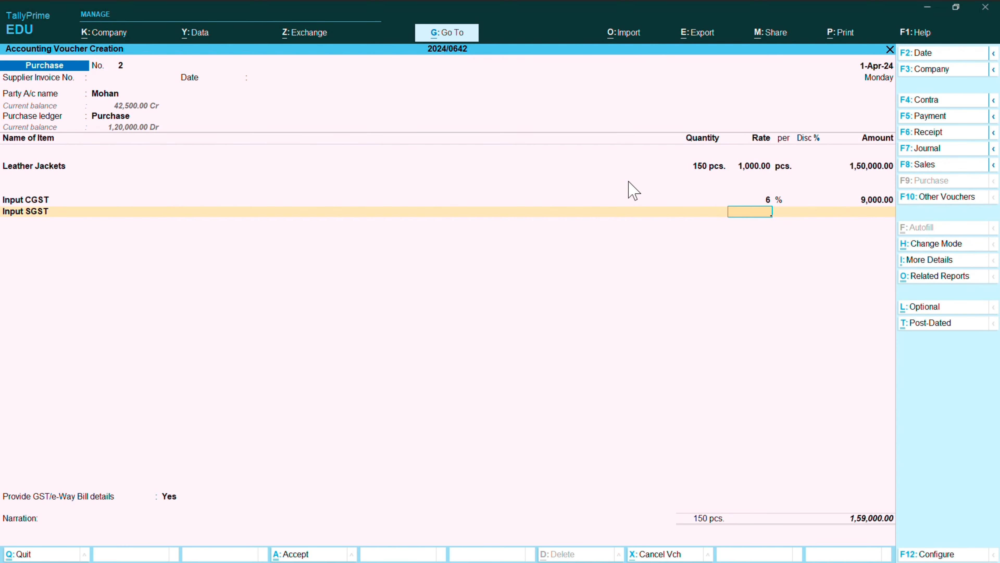
Set the Input SGST rate on the purchase voucher to 6% and accept the calculated amount
text(6)
key(Return)
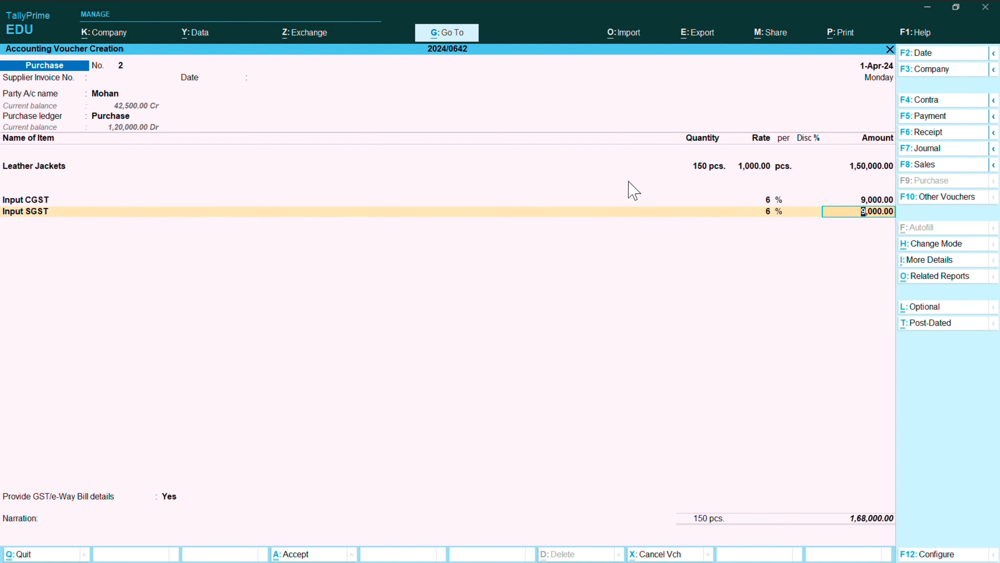
key(Return)
End the purchase voucher's ledger entries, leave its e-Way Bill details at their defaults and save the voucher
key(Return)
key(Return)
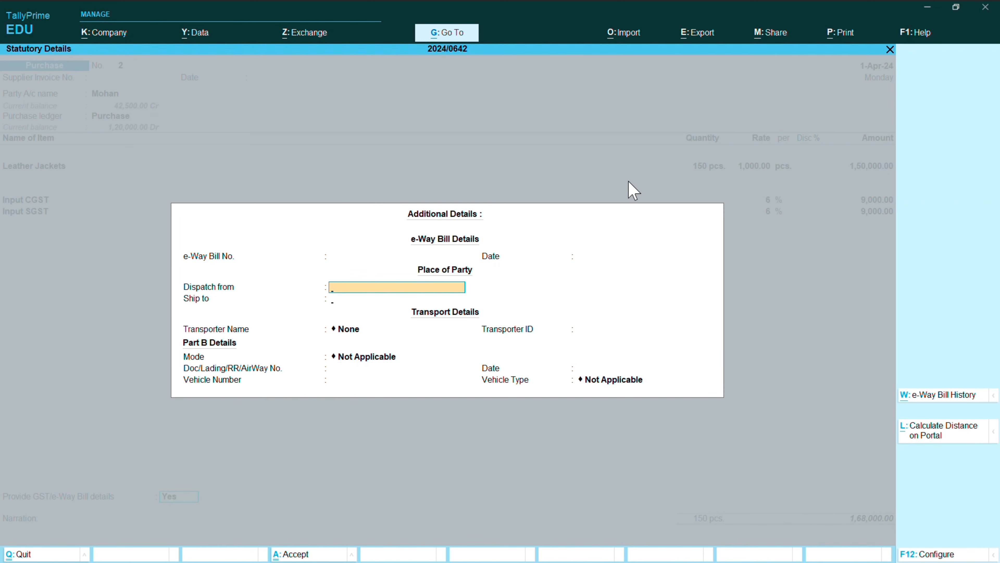
key(Return)
key(Return)
key(Return)
key(Return)
key(Return)
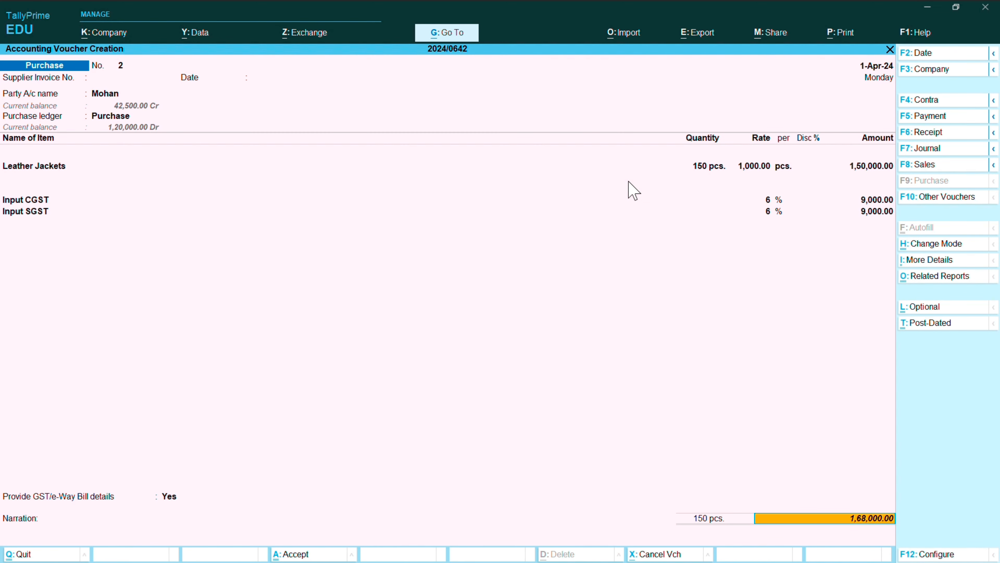
key(Return)
key(Return)
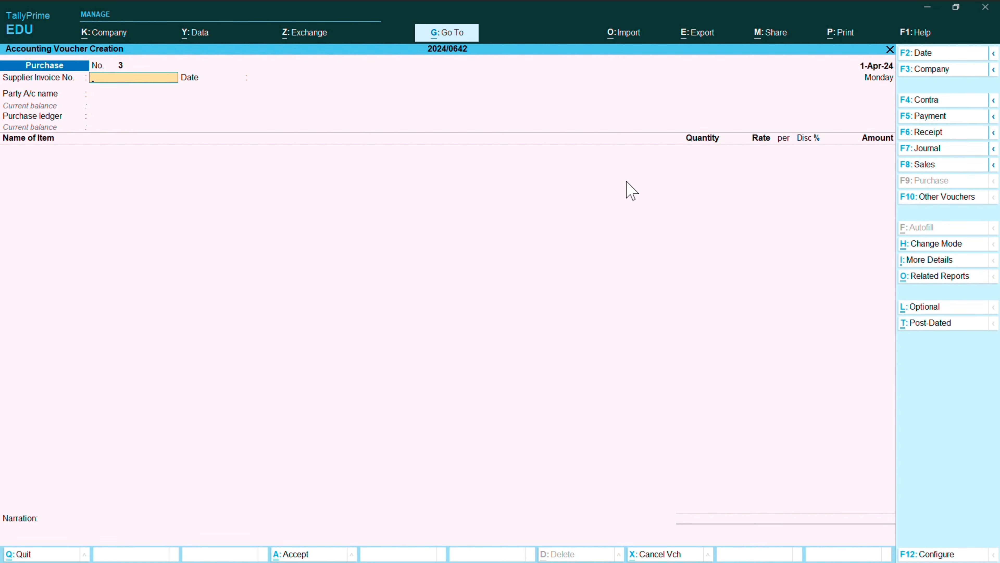
Start a sales voucher and select the customer's ledger as the party account
key(F8)
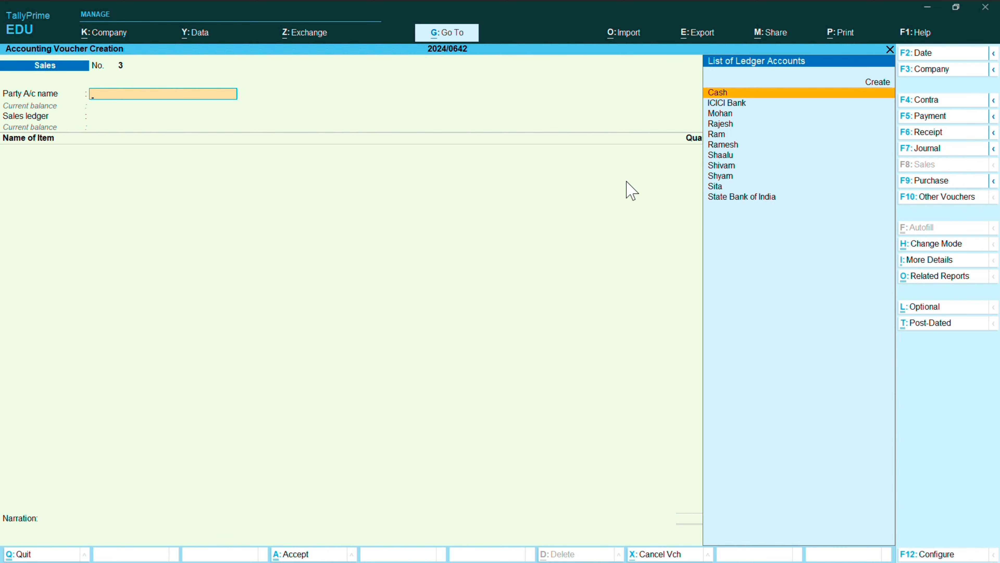
text(Ram)
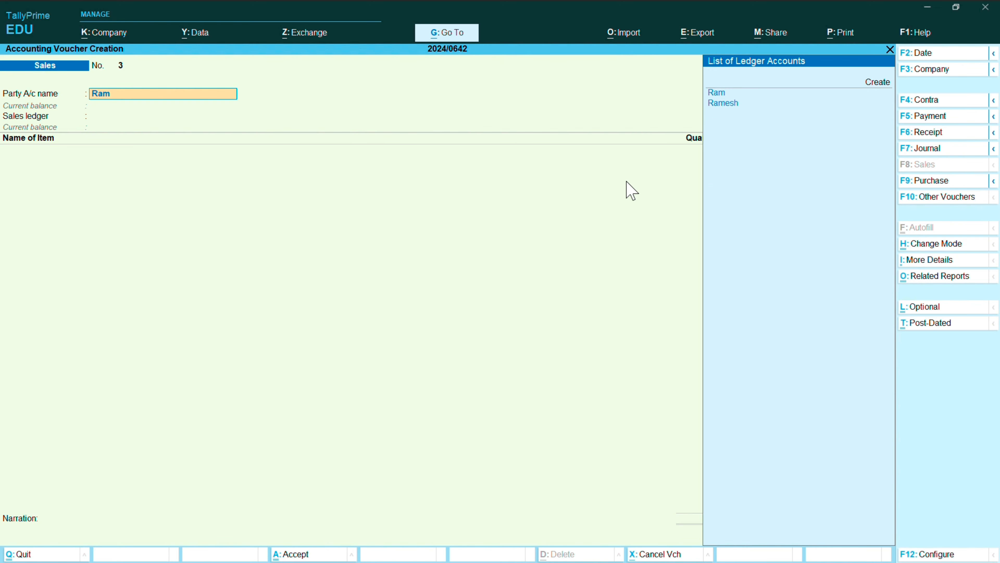
key(Return)
Leave the sales voucher's dispatch details blank and keep the customer's default party details
key(Return)
key(Return)
key(Return)
key(Return)
key(Return)
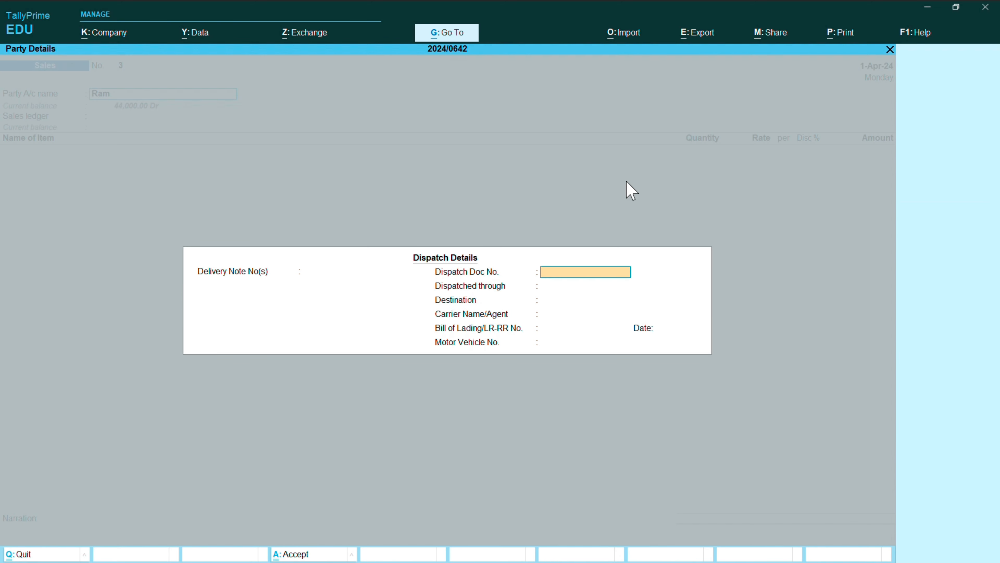
key(Return)
key(Return)
key(Return)
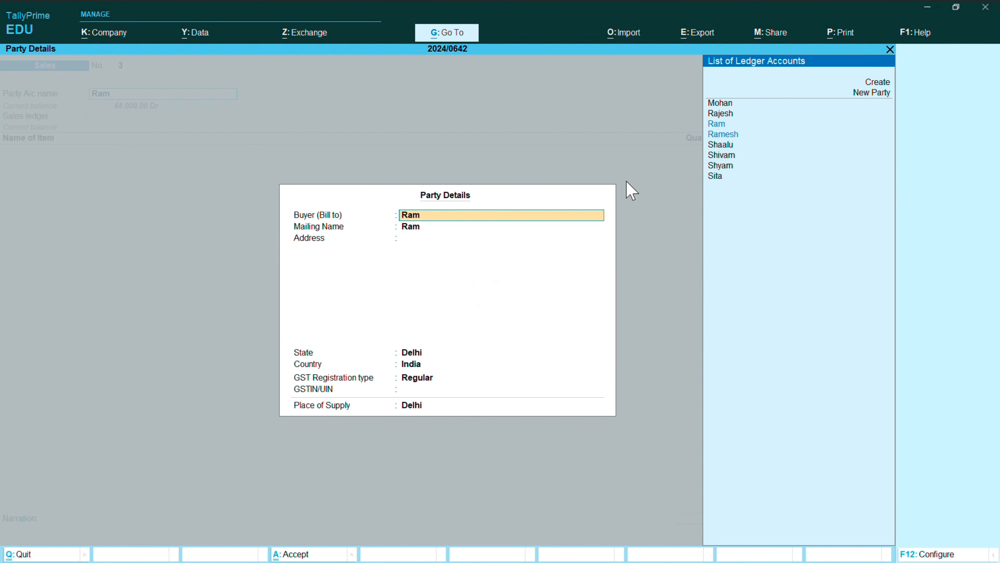
key(Return)
key(Return)
key(Return)
key(Return)
key(Return)
key(Return)
key(Return)
key(Return)
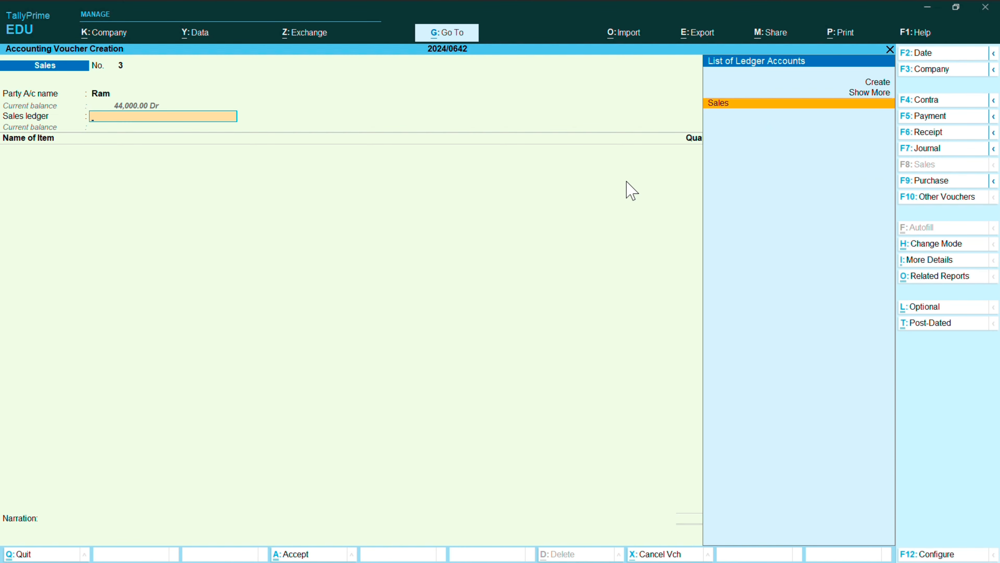
Select Sales as the sales ledger and Puffer Jackets as the sales voucher's stock item
key(Return)
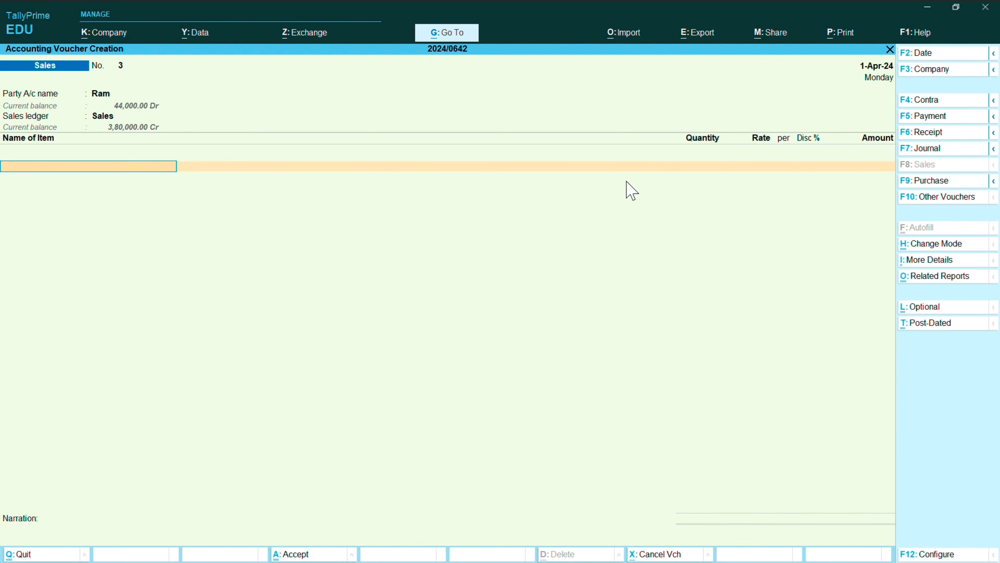
text(Puffer J)
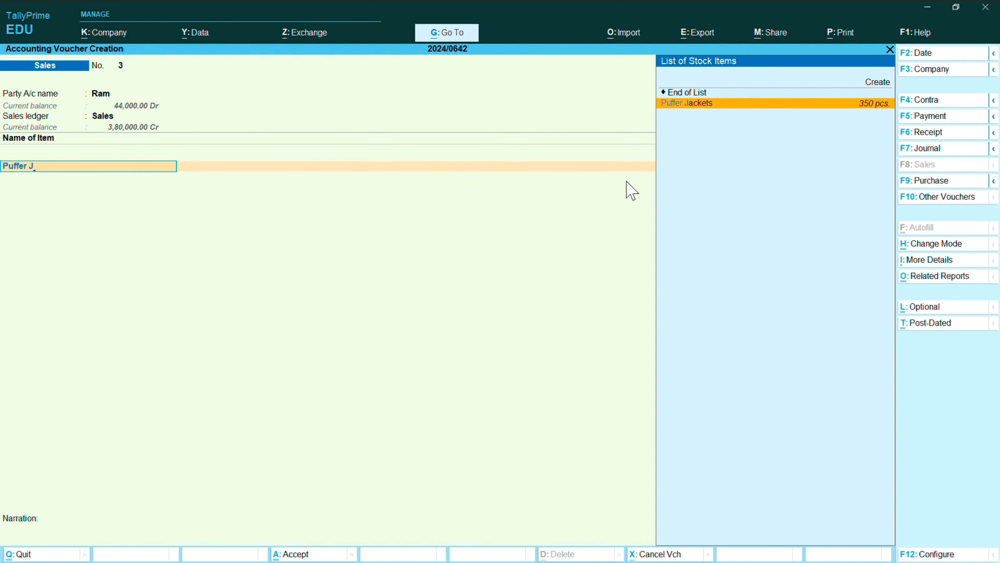
key(Return)
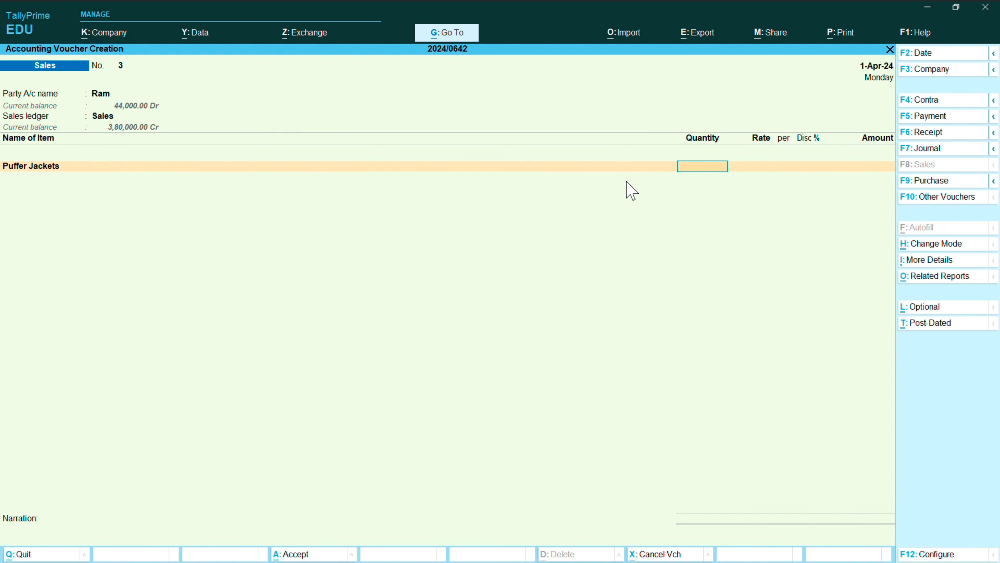
Set the Puffer Jackets quantity to 100 pcs. at a rate of 2,000 per piece
text(100)
key(Return)
text(2000)
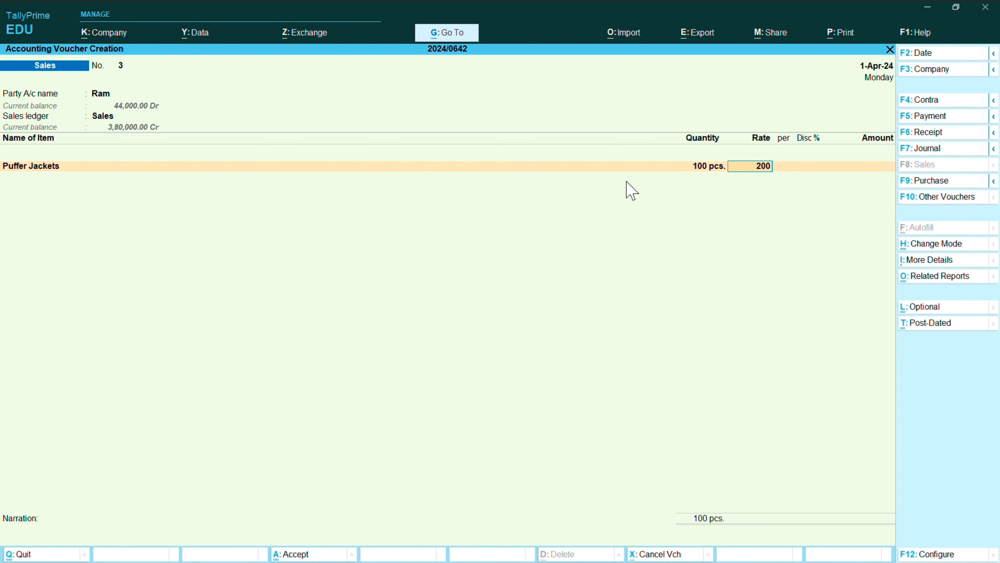
key(Return)
key(Return)
key(Return)
key(Return)
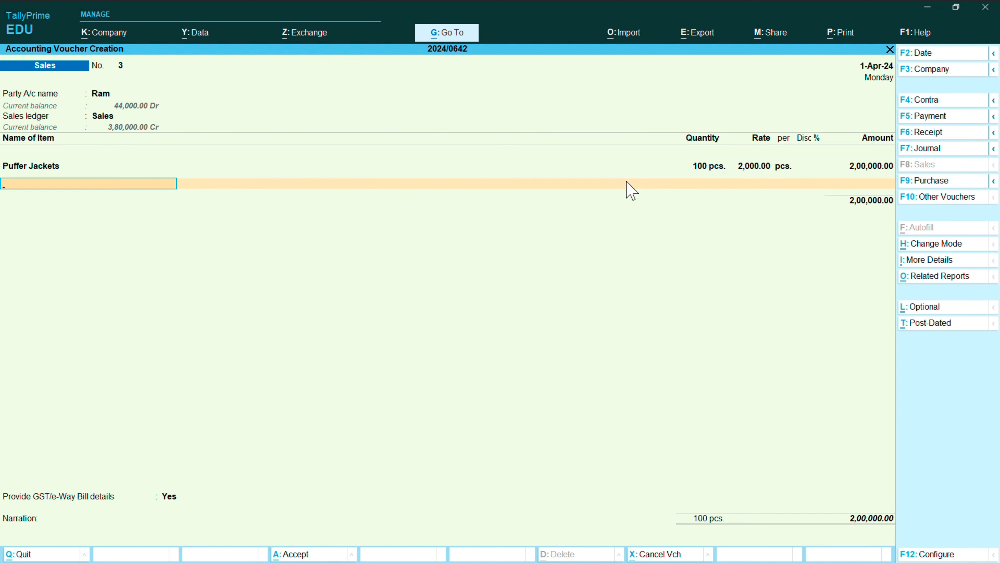
Add the Output CGST ledger below the stock item on the sales voucher at a rate of 6%
key(Return)
key(Return)
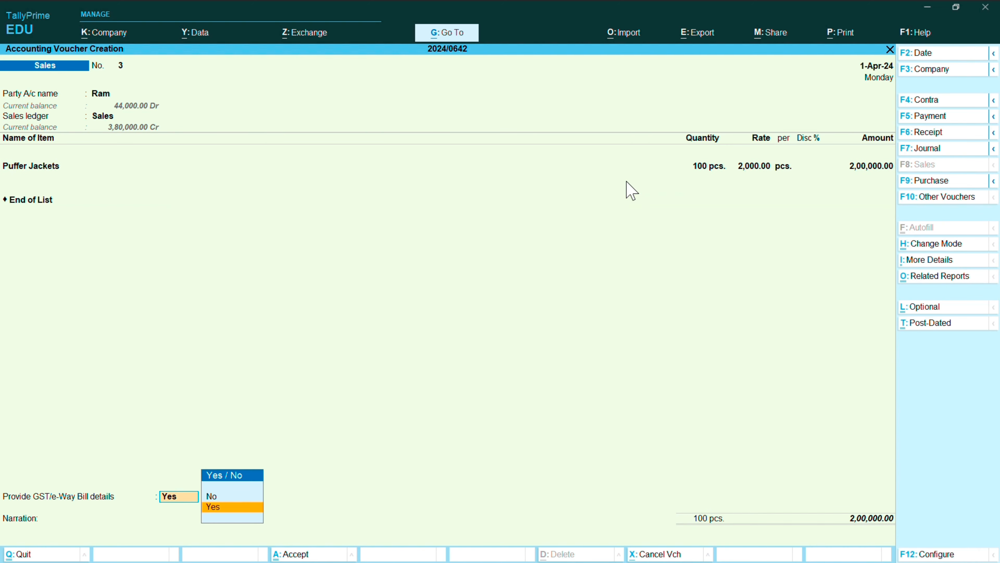
key(Return)
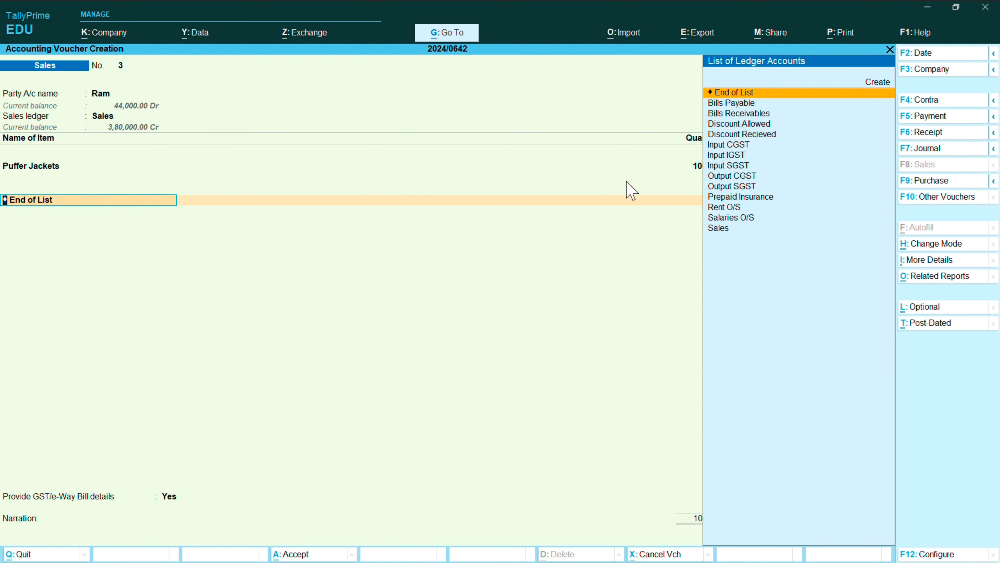
text(ou)
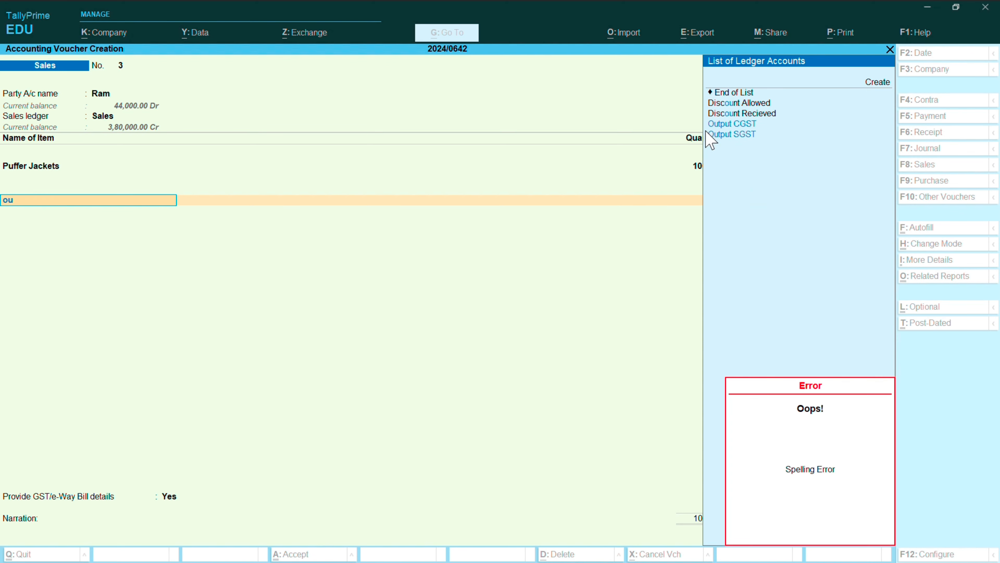
click(718, 129)
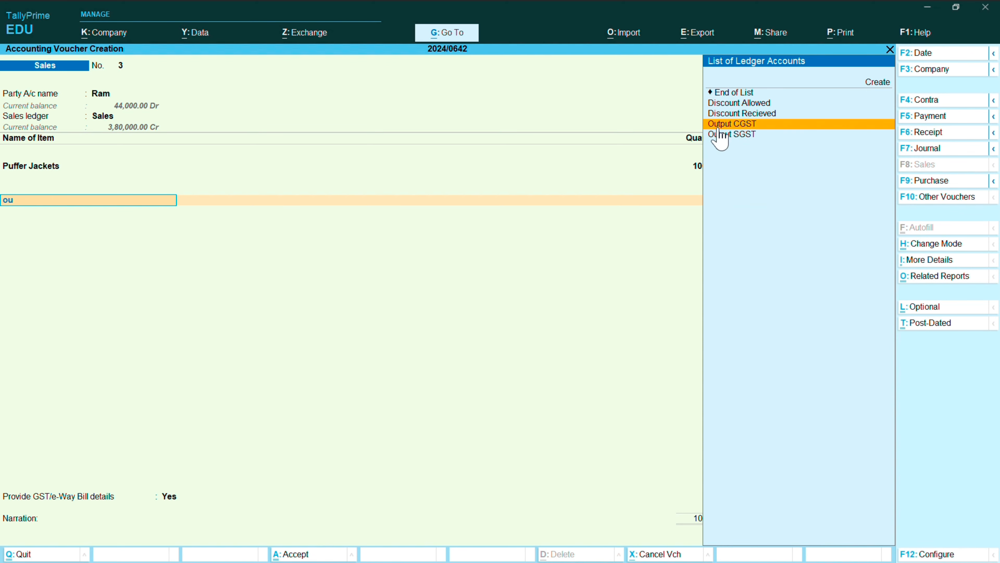
click(719, 127)
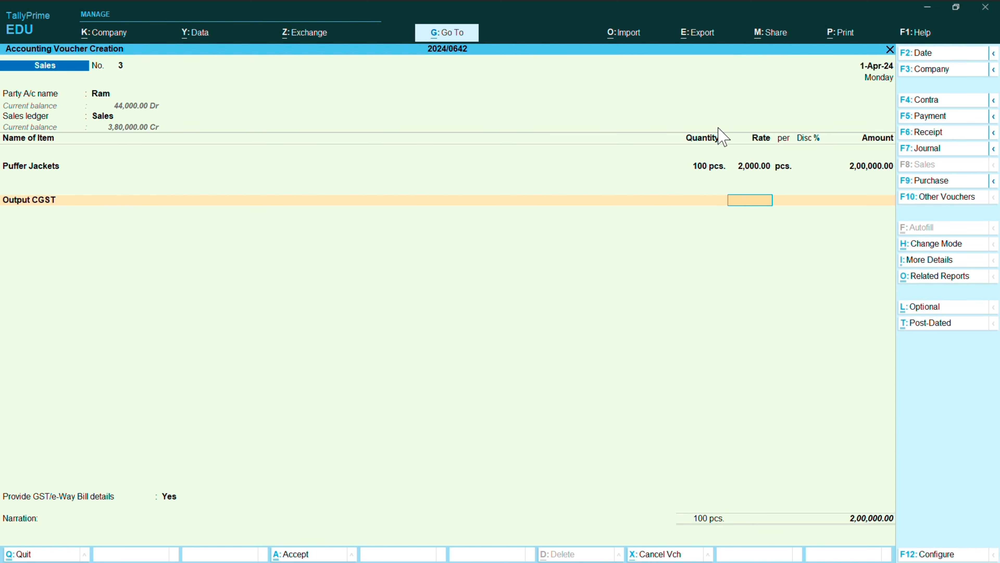
text(6)
key(Return)
key(Return)
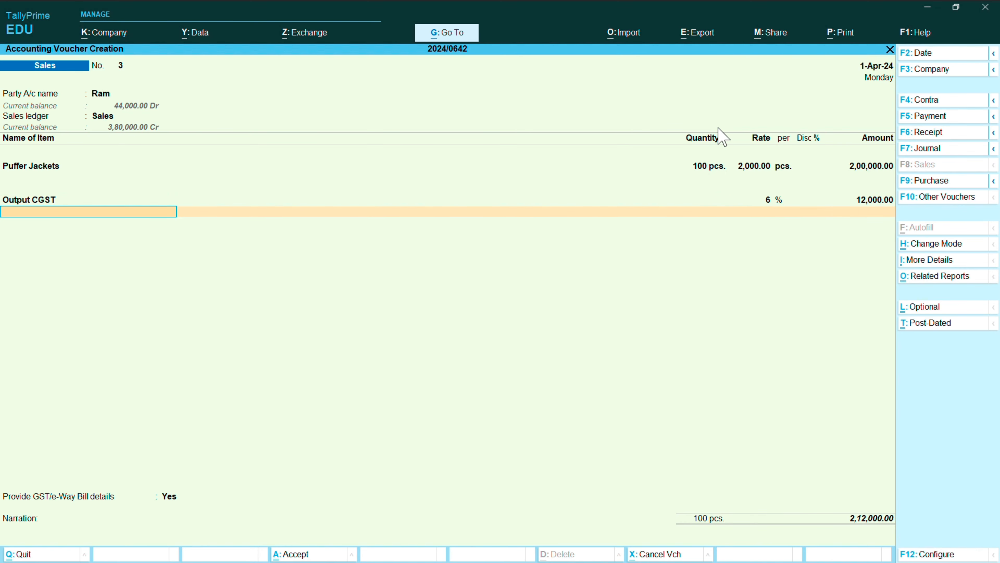
Add the Output SGST ledger below Output CGST on the sales voucher at a rate of 6%
text(Out)
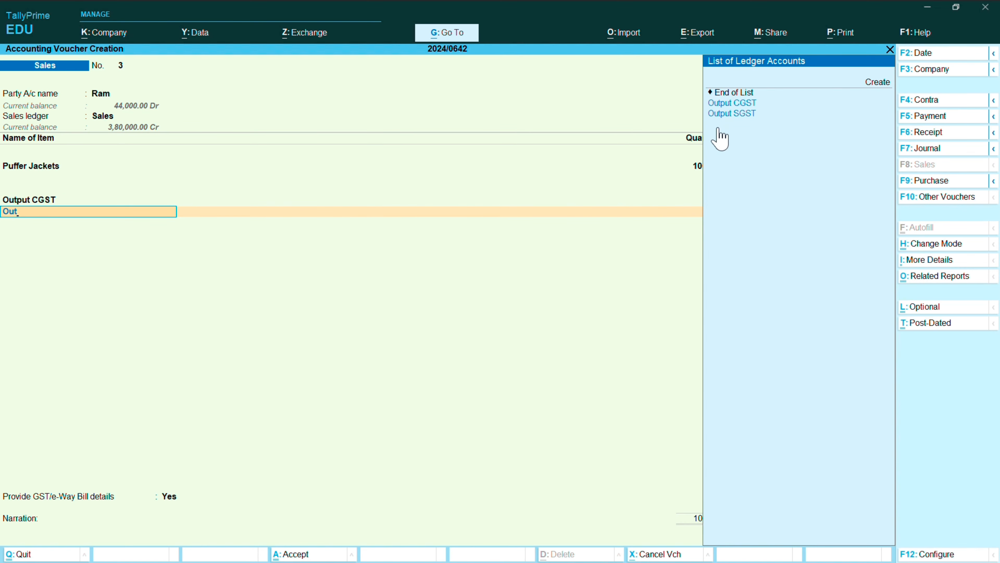
key(Down)
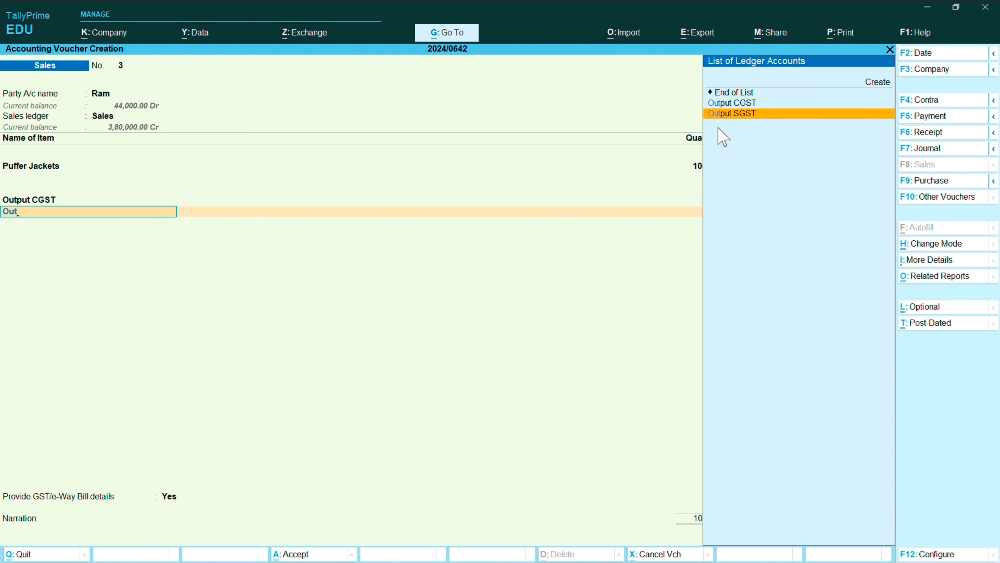
key(Return)
text(6)
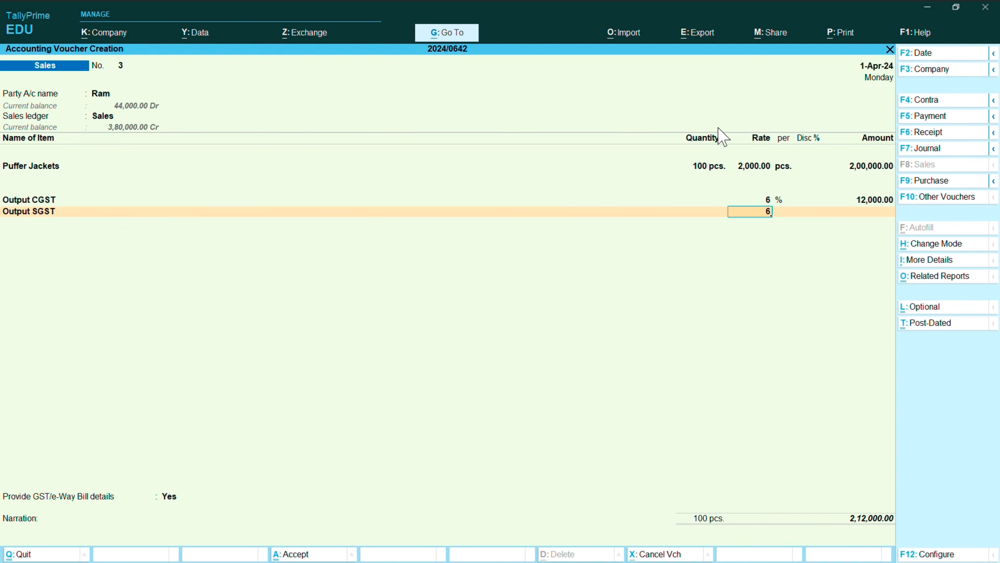
key(Return)
key(Return)
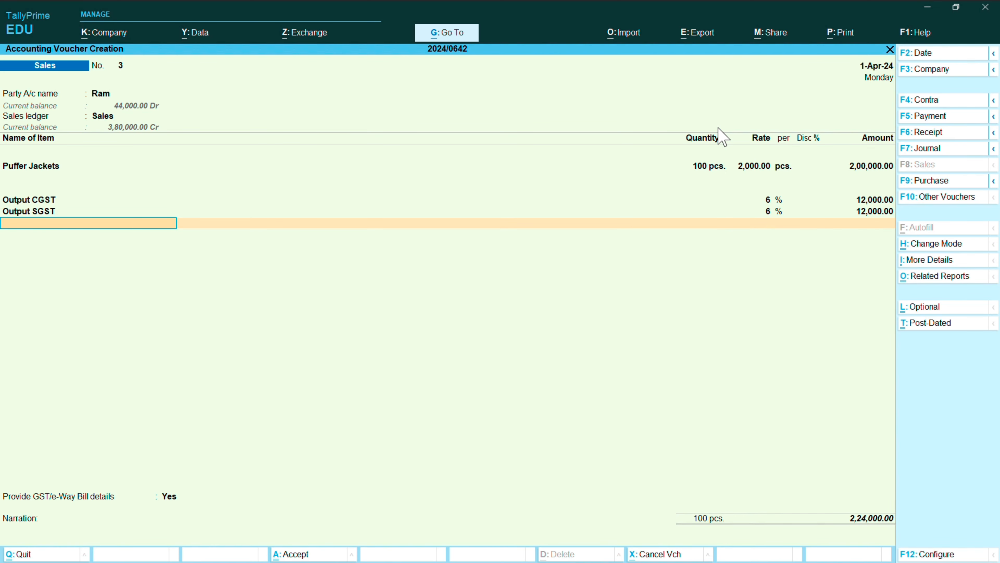
Set Provide GST/e-Way Bill details to No and save the sales voucher, agreeing to send its details for e-Way Bill generation
key(Return)
key(Up)
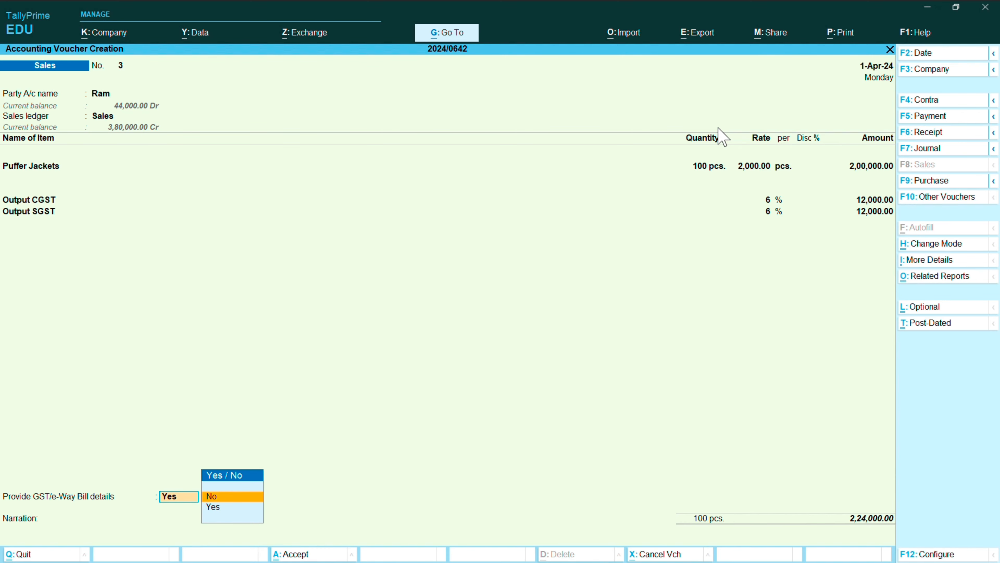
key(Return)
key(Return)
key(Return)
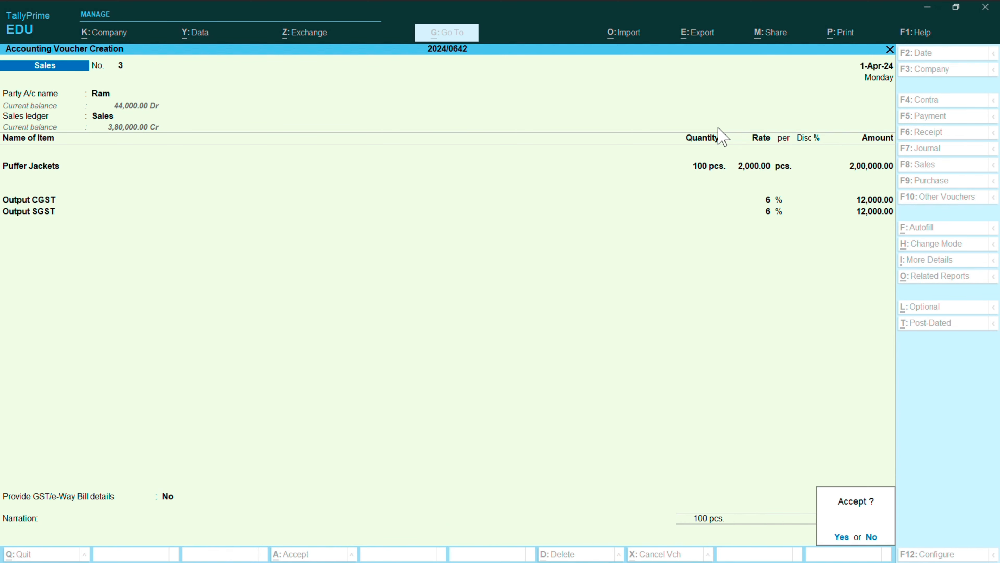
key(Return)
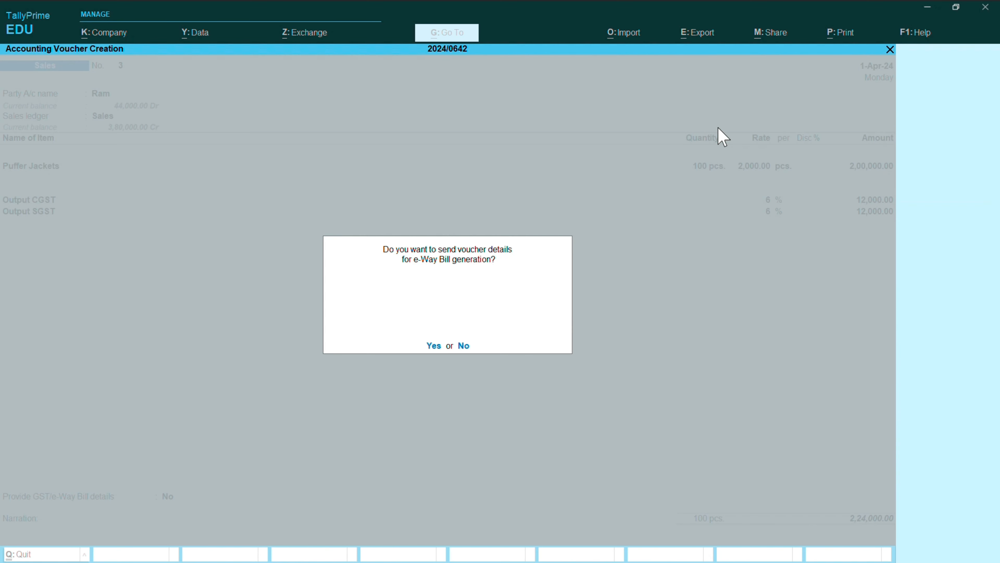
key(Return)
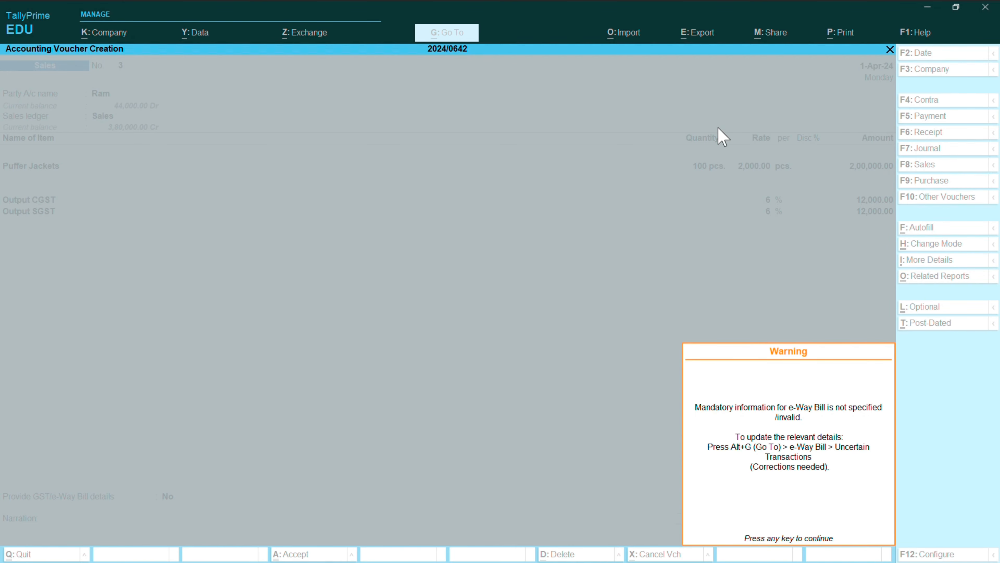
key(Return)
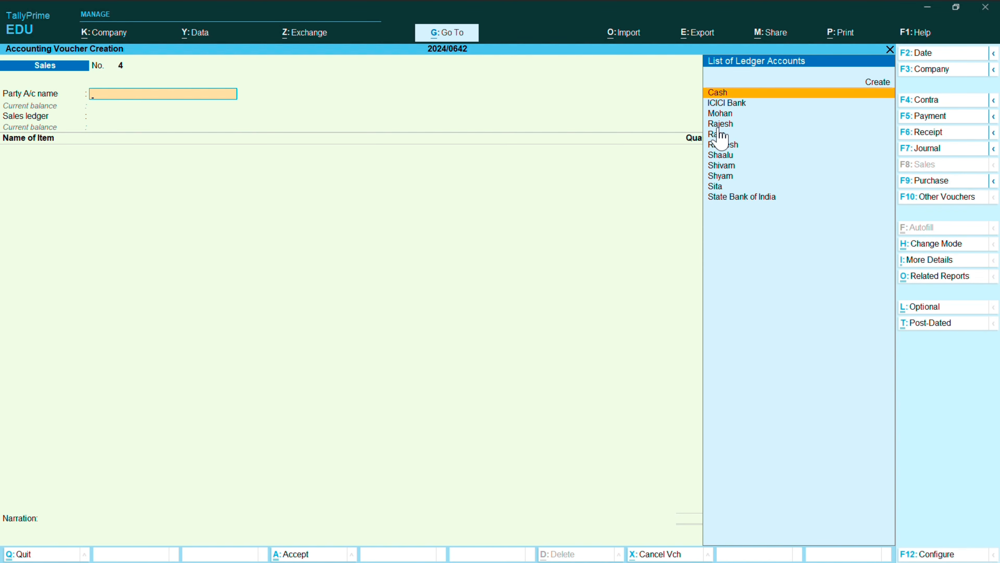
Start a purchase voucher with no supplier invoice details, choose the supplier's party ledger and accept its default party details
key(F9)
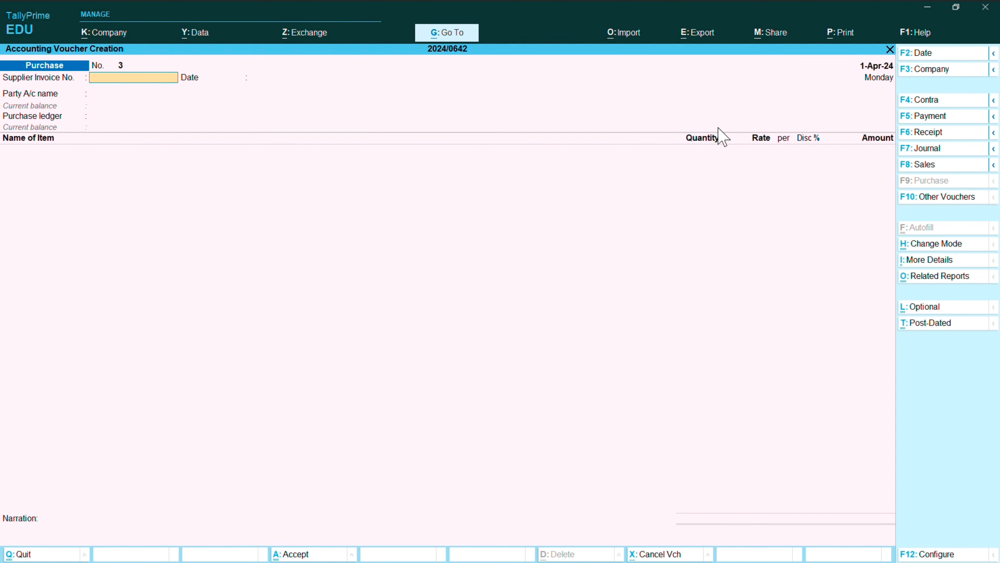
key(Return)
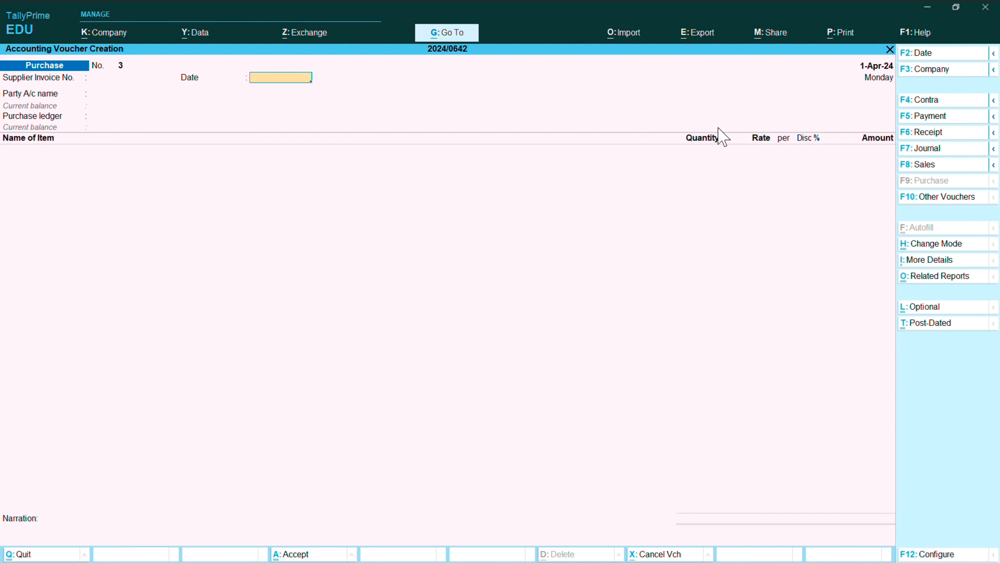
key(Return)
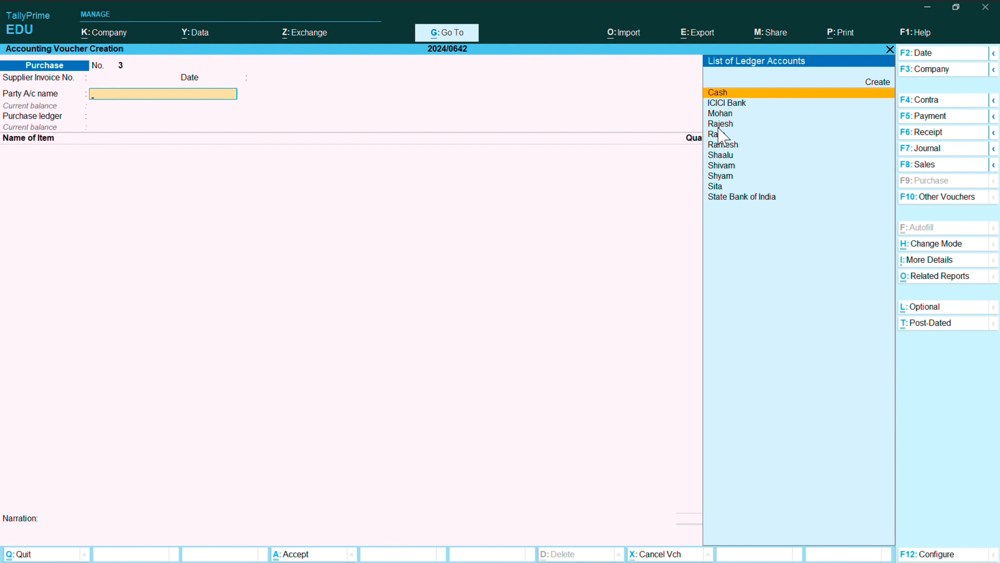
text(s)
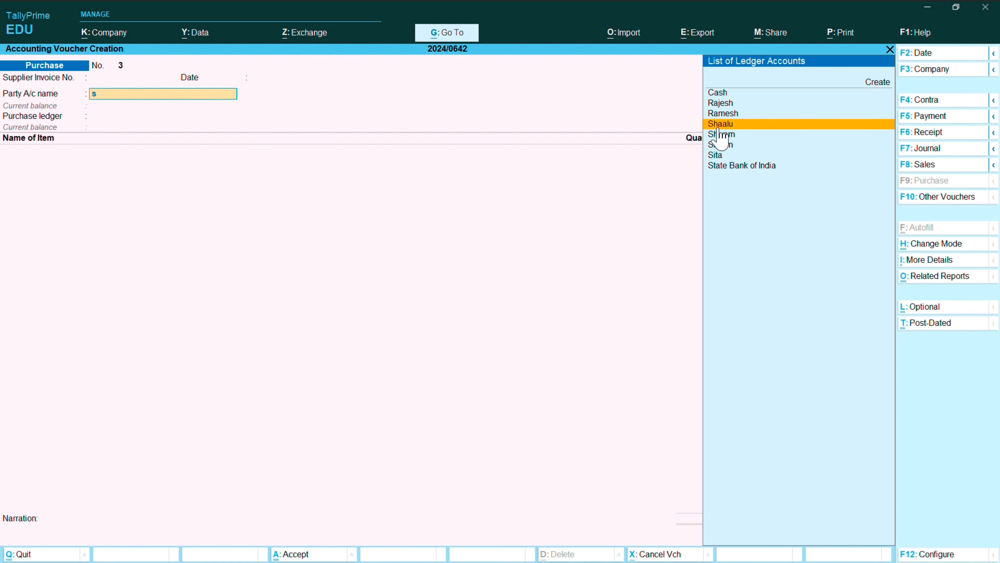
click(719, 124)
key(Return)
key(Return)
key(Return)
key(Return)
key(Return)
key(Return)
key(Return)
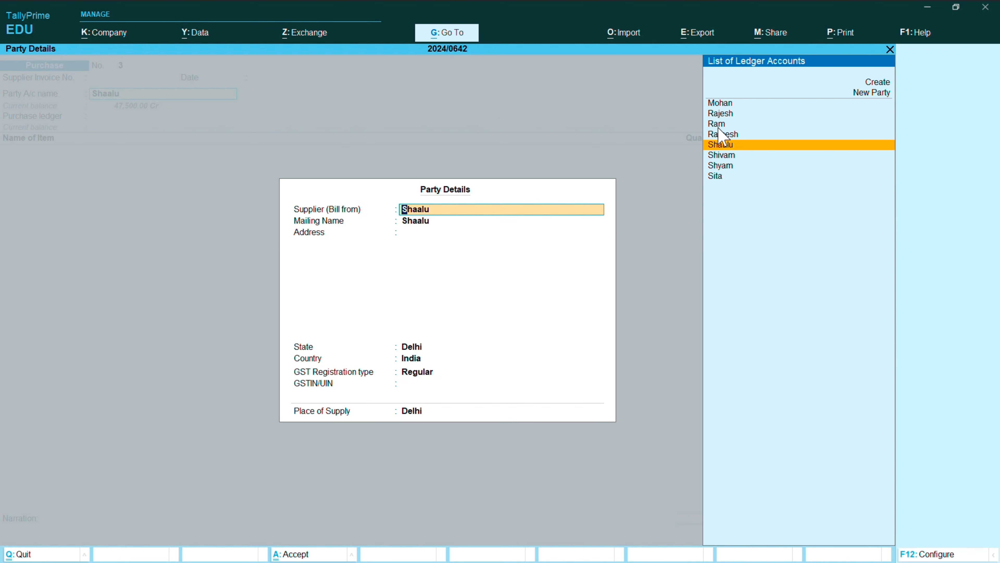
key(Return)
key(Return)
key(Return)
key(Return)
key(Return)
key(Return)
key(Return)
key(Return)
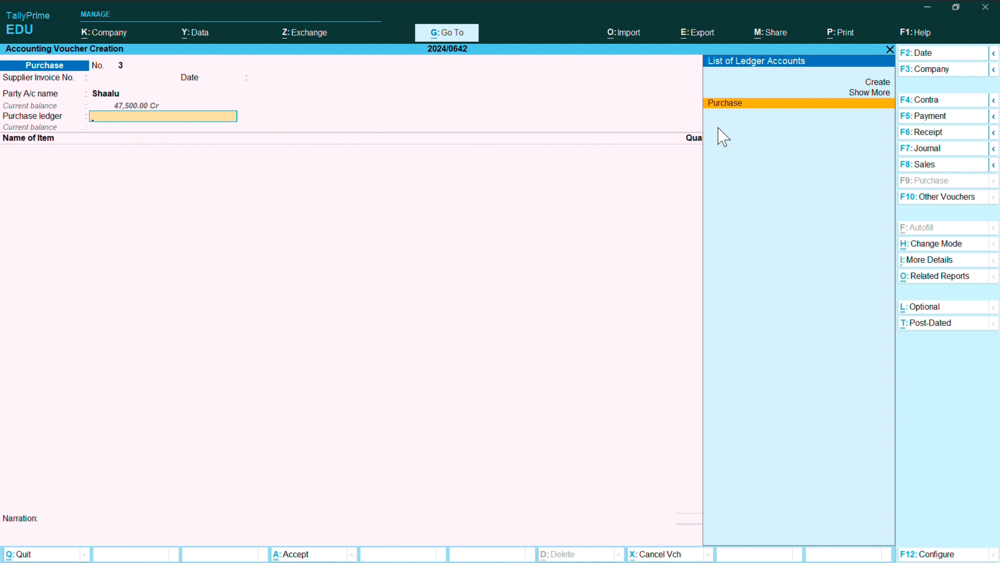
Choose Purchase as the purchase ledger and add the stock item Semi-Formal Shirts
key(Return)
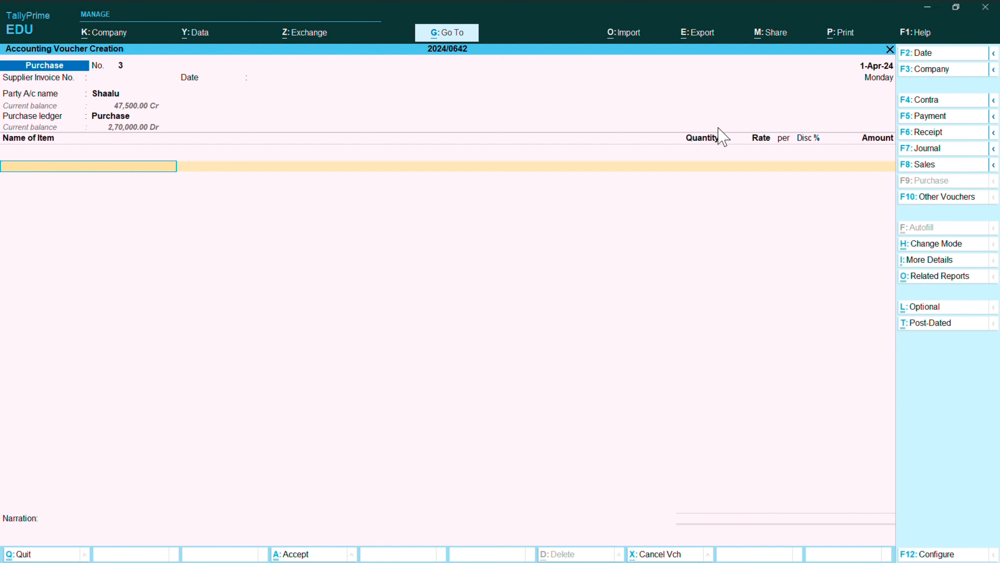
text(semi)
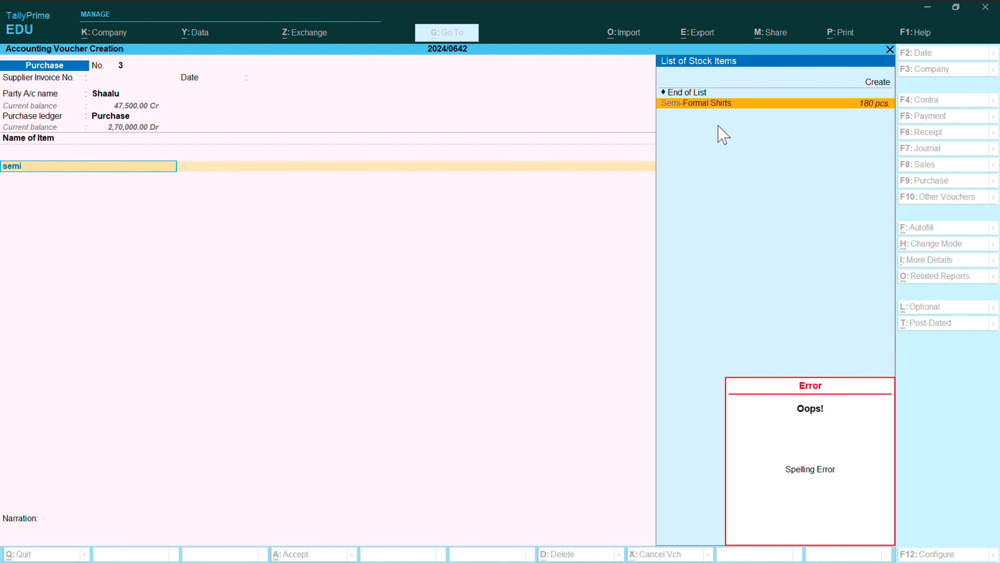
click(711, 104)
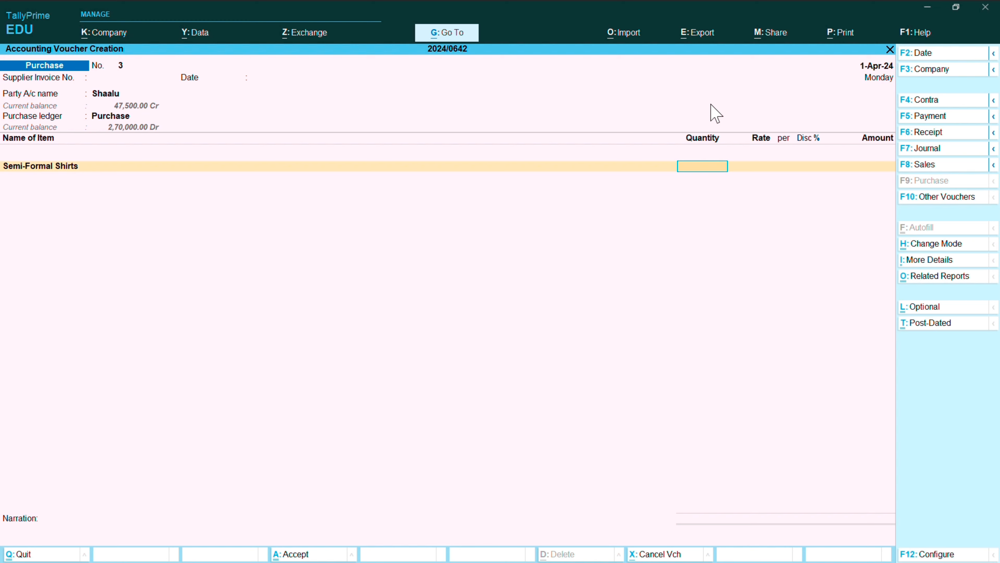
Set the Semi-Formal Shirts quantity to 200 pcs. and the line amount to 3,00,000
text(200)
key(Return)
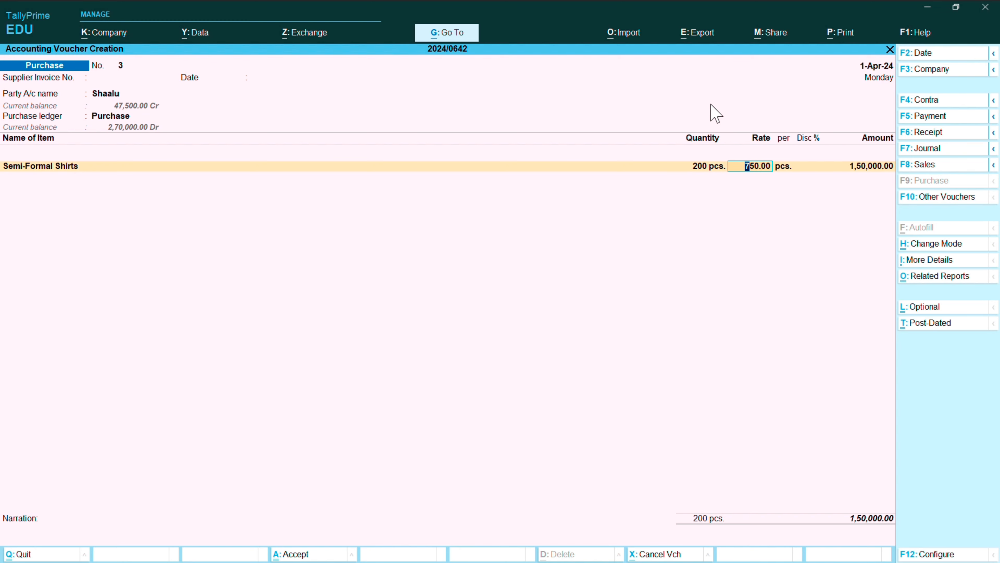
key(Return)
key(Return)
key(Return)
text(300000)
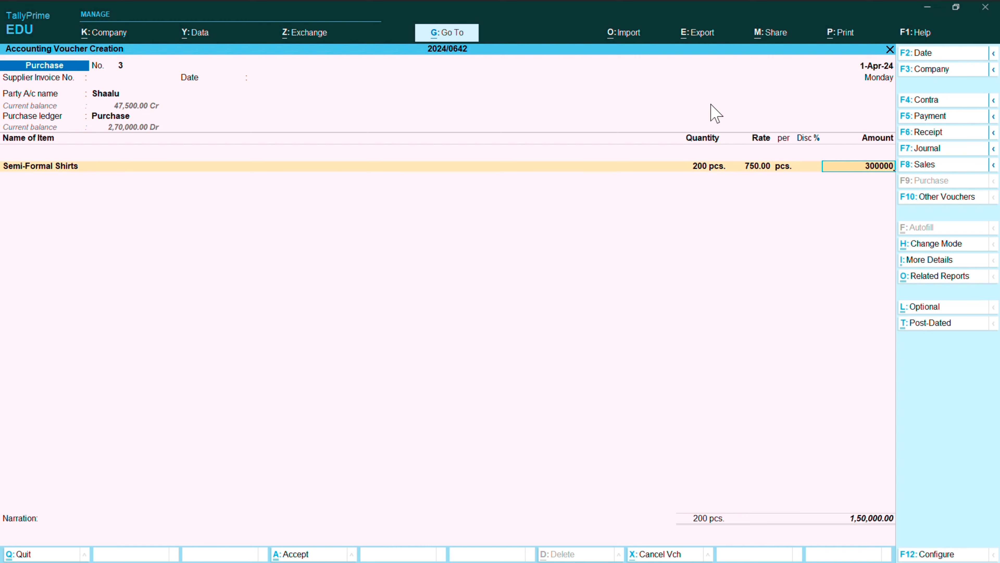
key(Return)
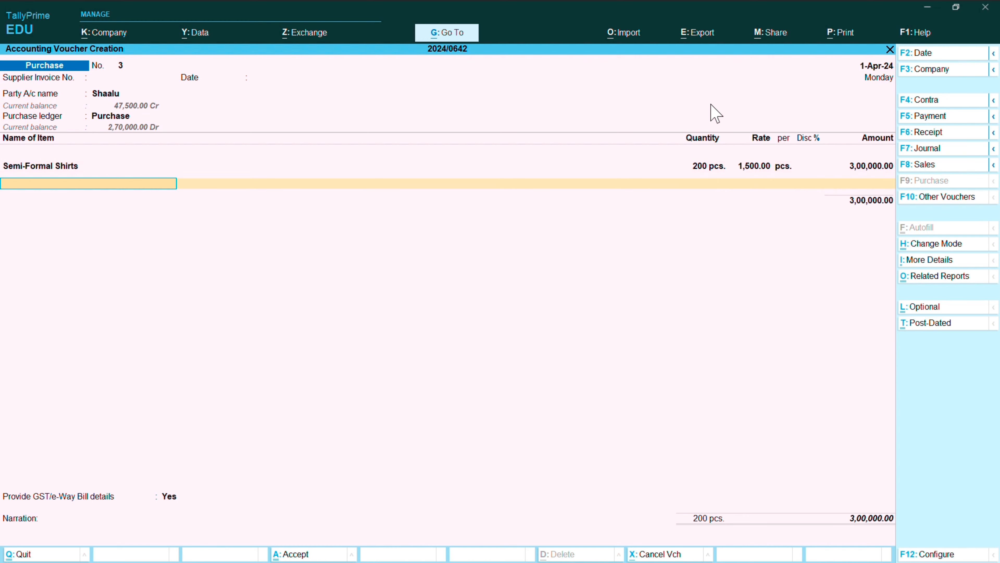
Finish the item list without tax ledgers, set Provide GST/e-Way Bill details to No and save the purchase voucher
key(Up)
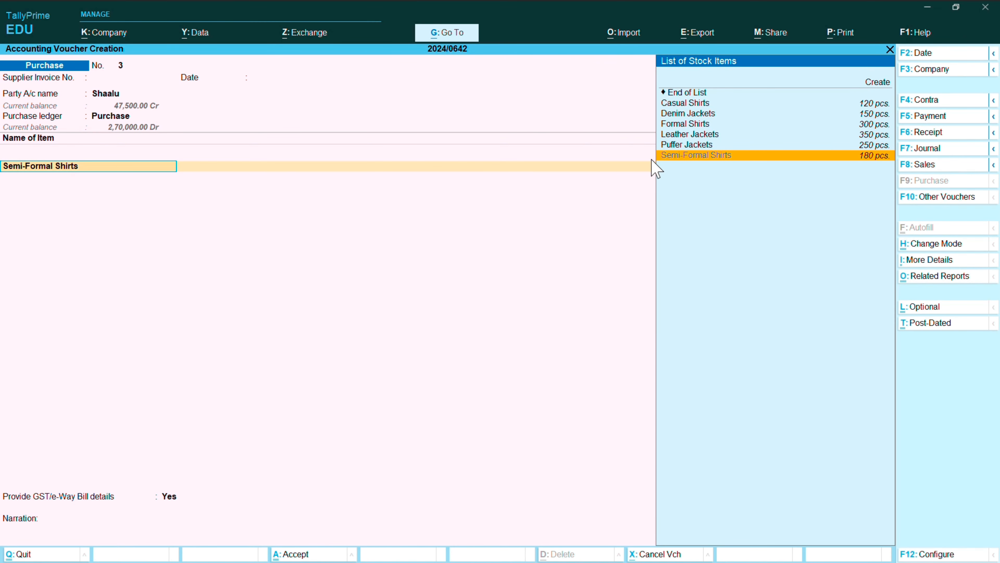
key(Return)
key(Return)
key(Return)
key(Return)
key(Return)
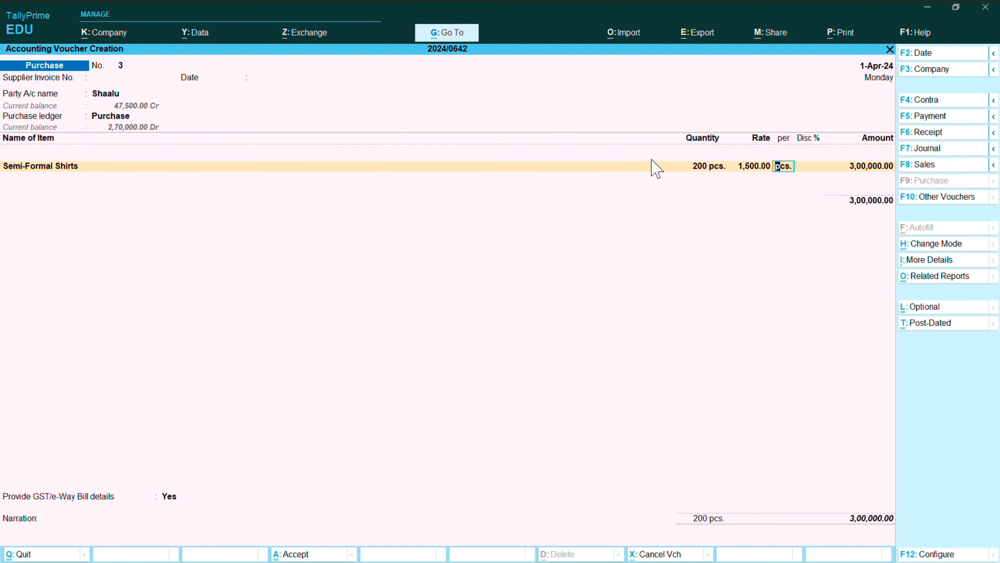
key(Return)
key(Return)
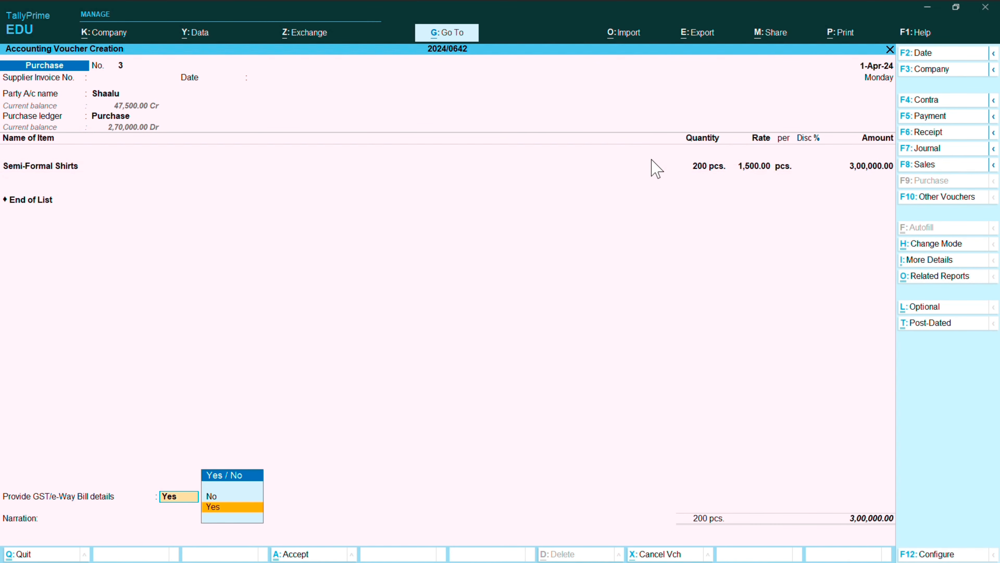
key(Up)
key(Return)
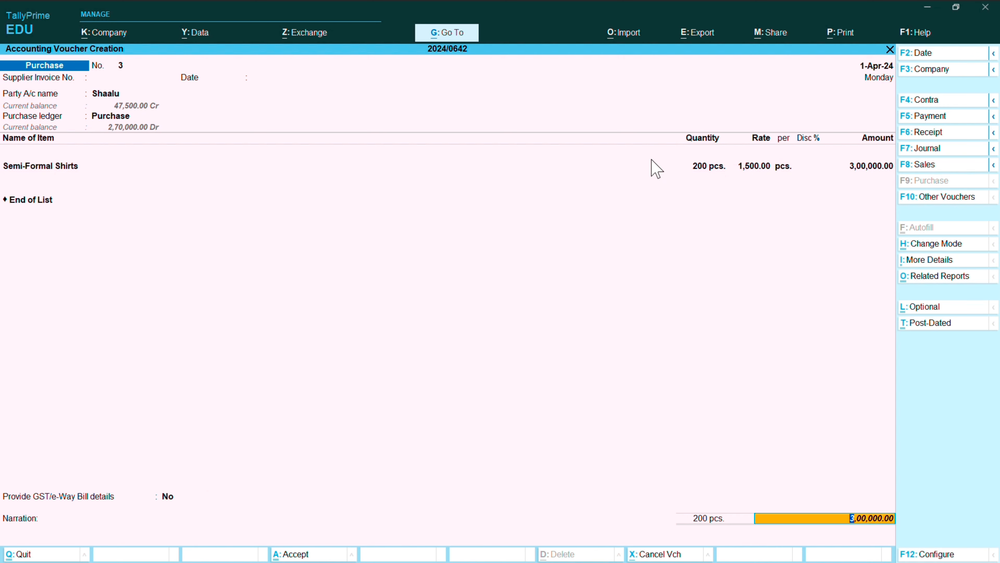
key(Return)
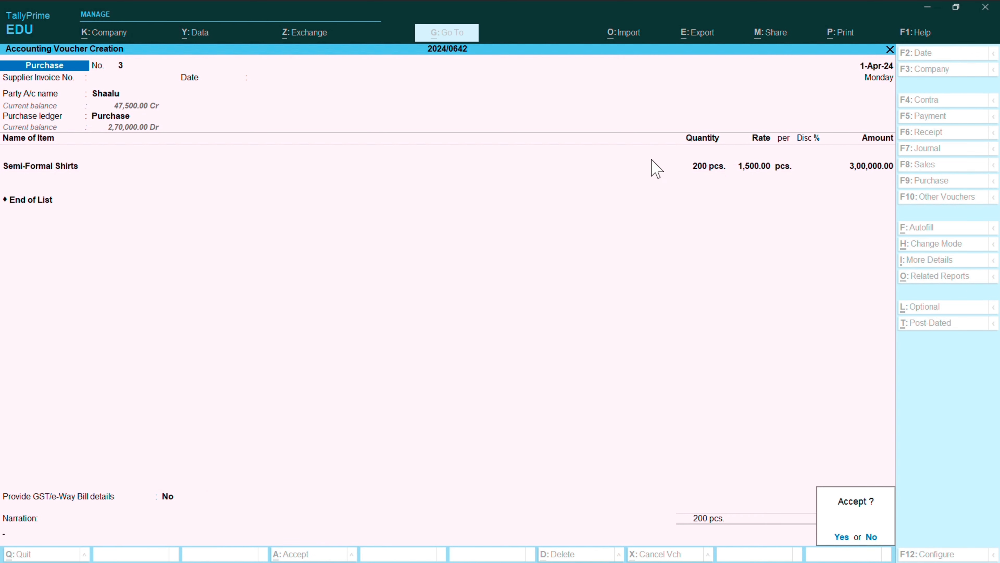
key(Return)
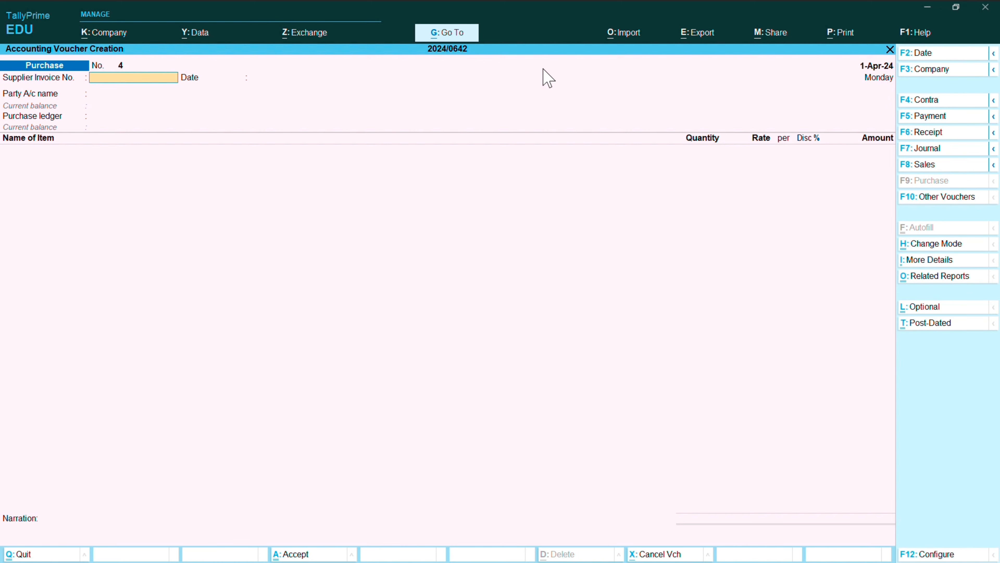
Start a journal voucher and debit Plant & Machinery with 70,000
key(F7)
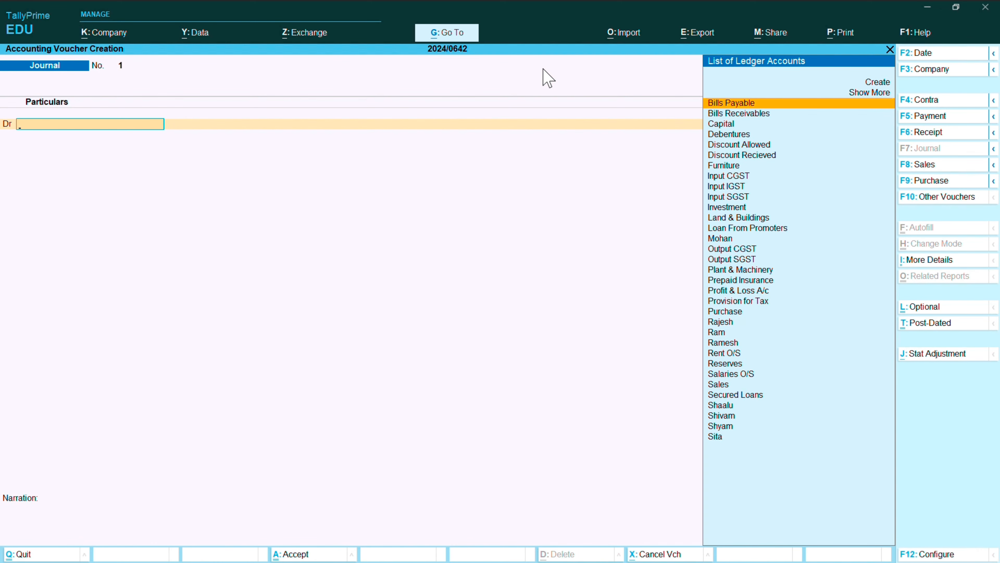
text(Mac)
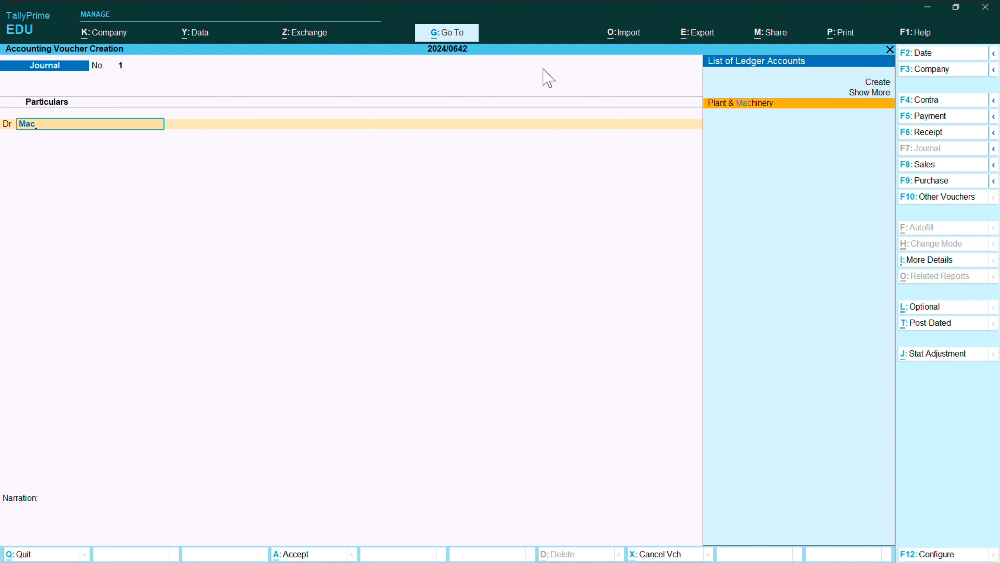
key(Return)
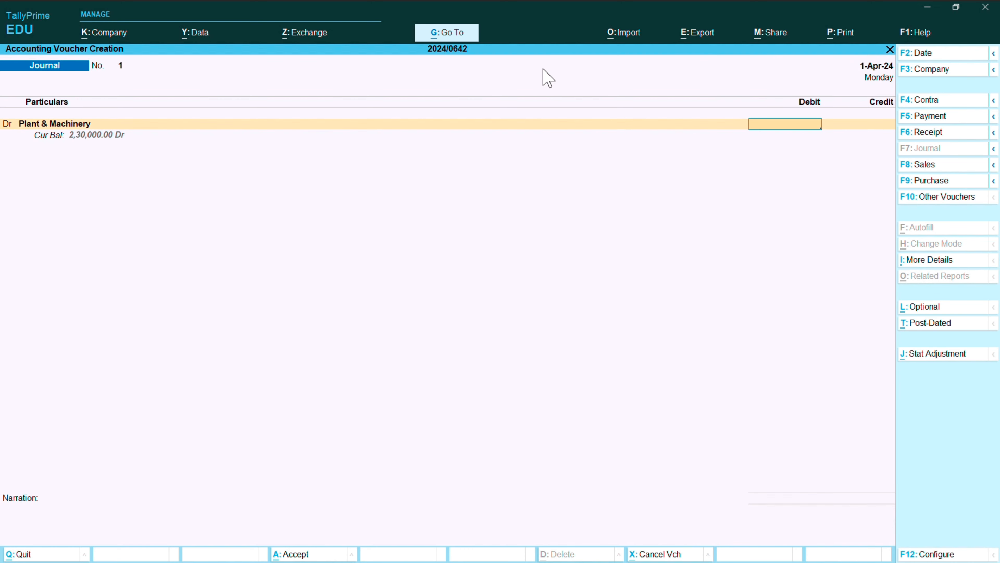
text(70000)
key(Return)
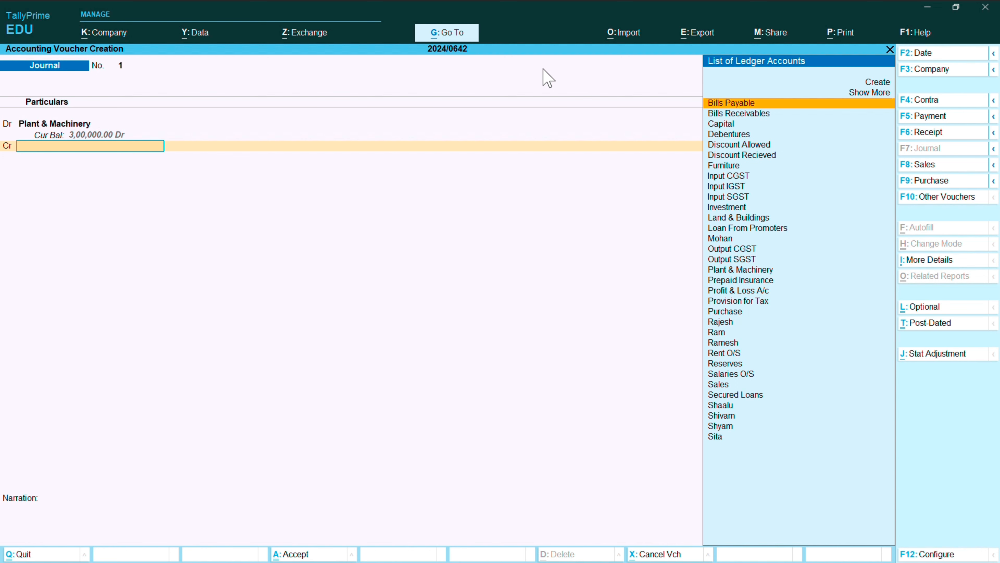
Credit State Bank of India with 70,000 and save the journal voucher with an empty narration
text(State)
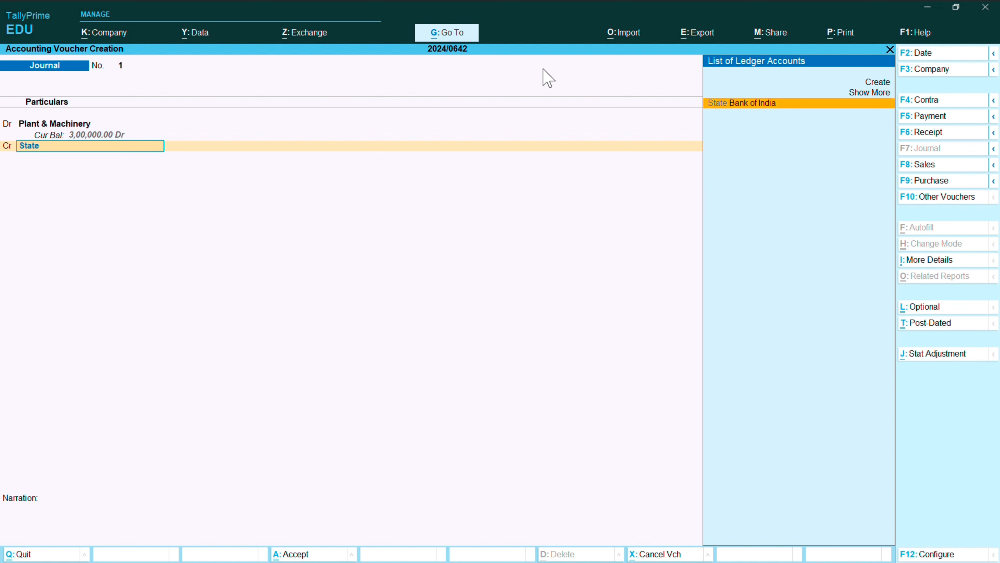
key(Return)
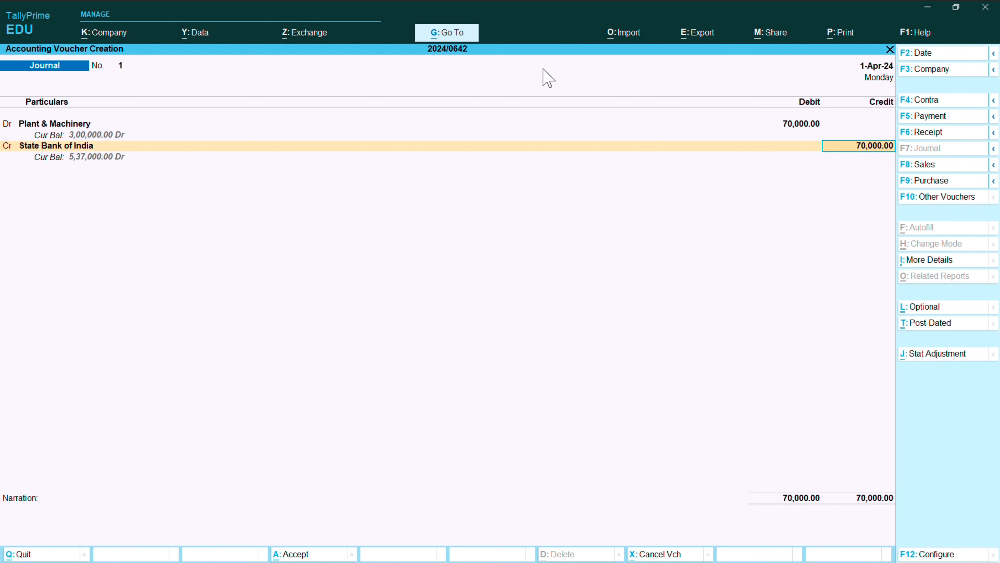
key(Return)
key(Return)
key(Return)
key(Return)
key(Return)
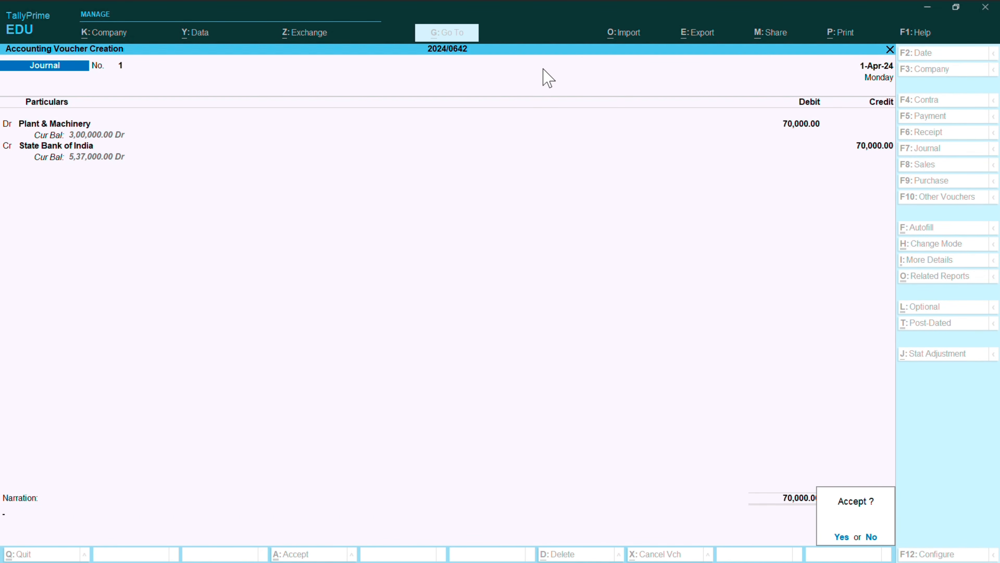
key(Return)
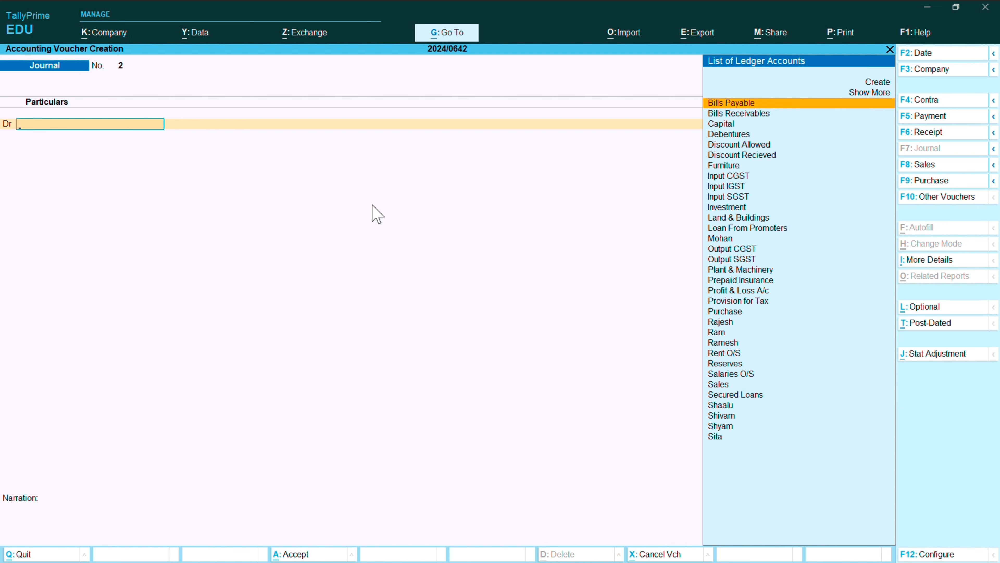
Debit Land & Buildings with 10,00,000 in the new journal voucher
text(Land)
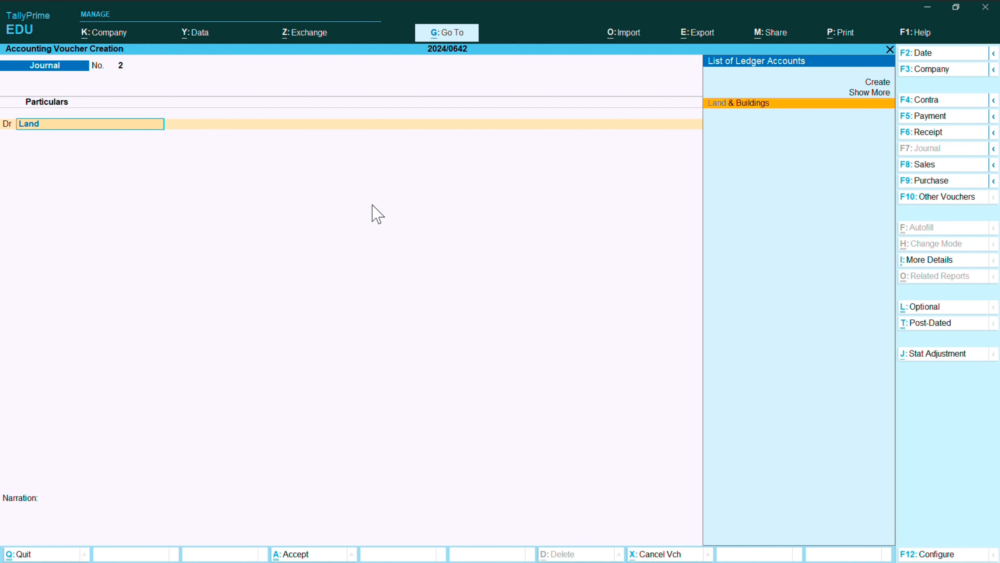
key(Return)
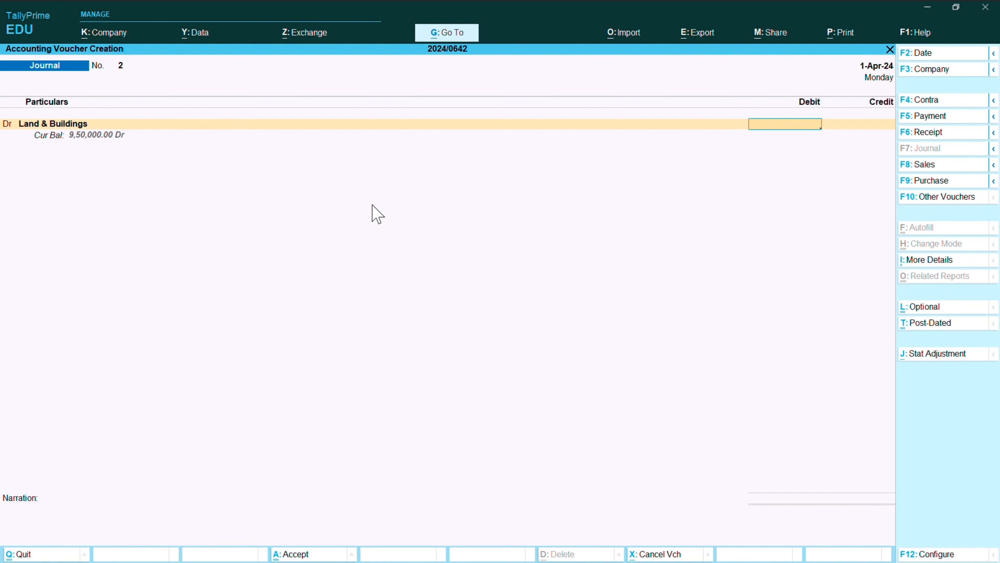
text(1000000)
key(Return)
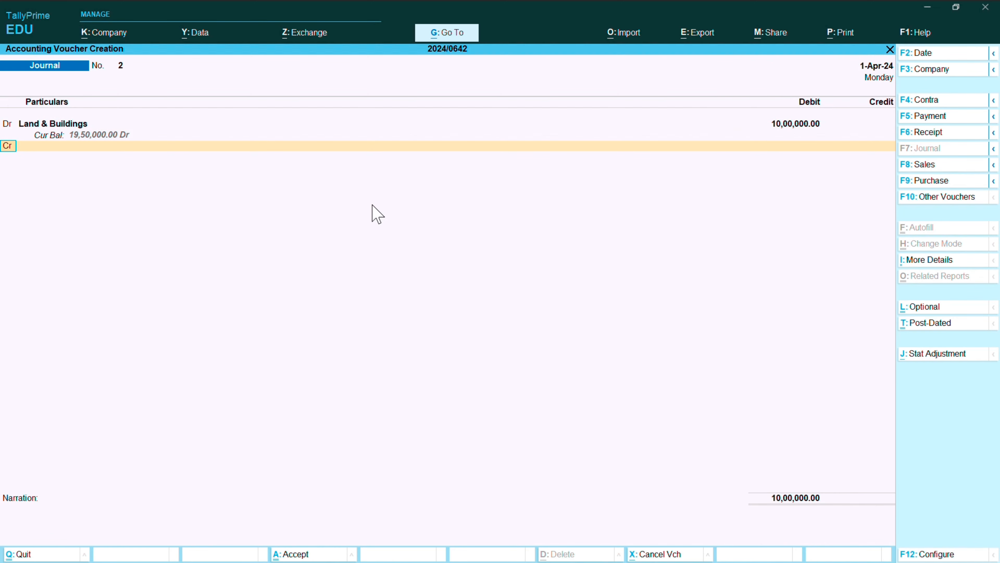
Create a new ledger named ABC Ltd. from the journal's credit line and place it under Sundry Creditors
key(Return)
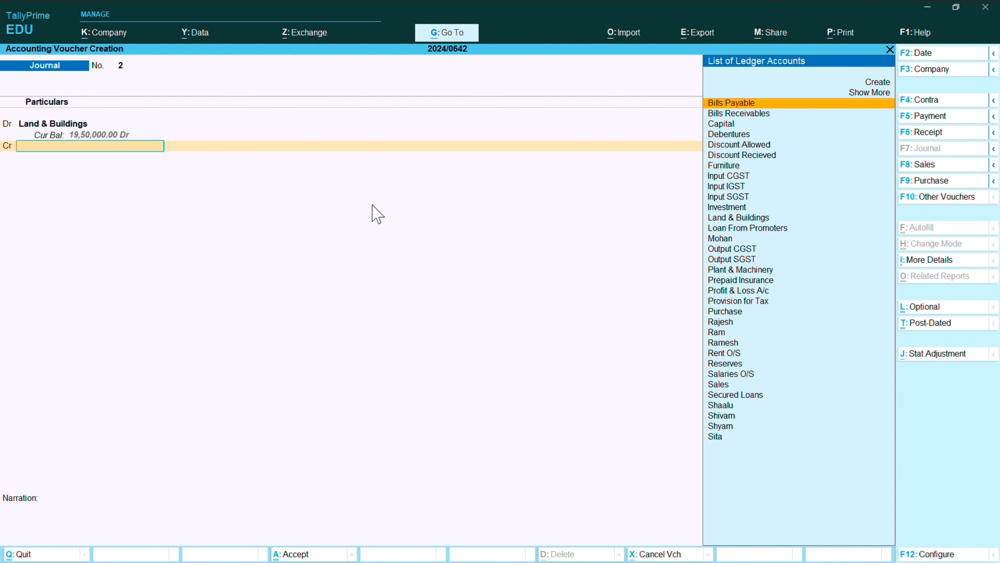
key(alt+c)
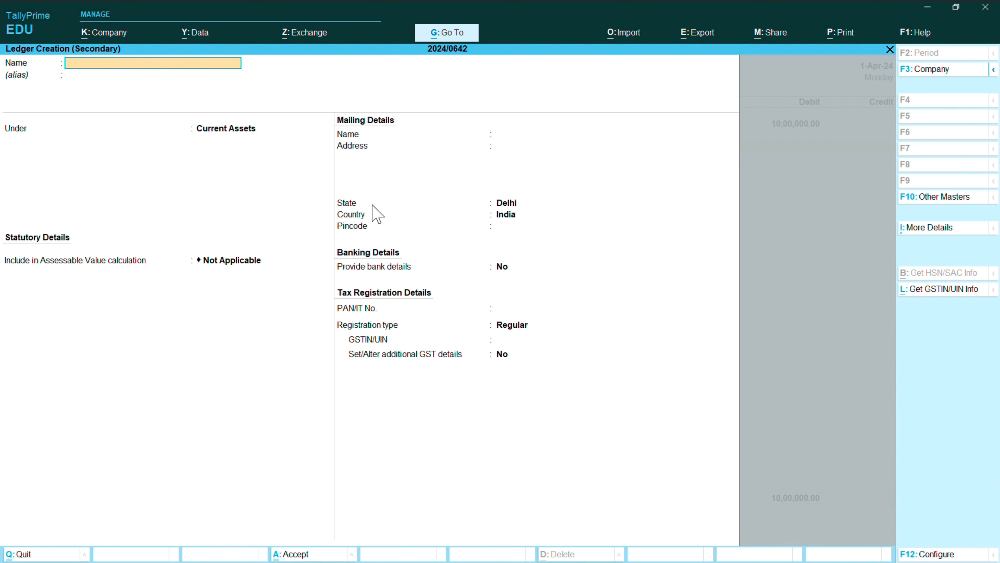
text(ABC Ltd.)
key(Return)
key(Return)
key(Down)
key(Down)
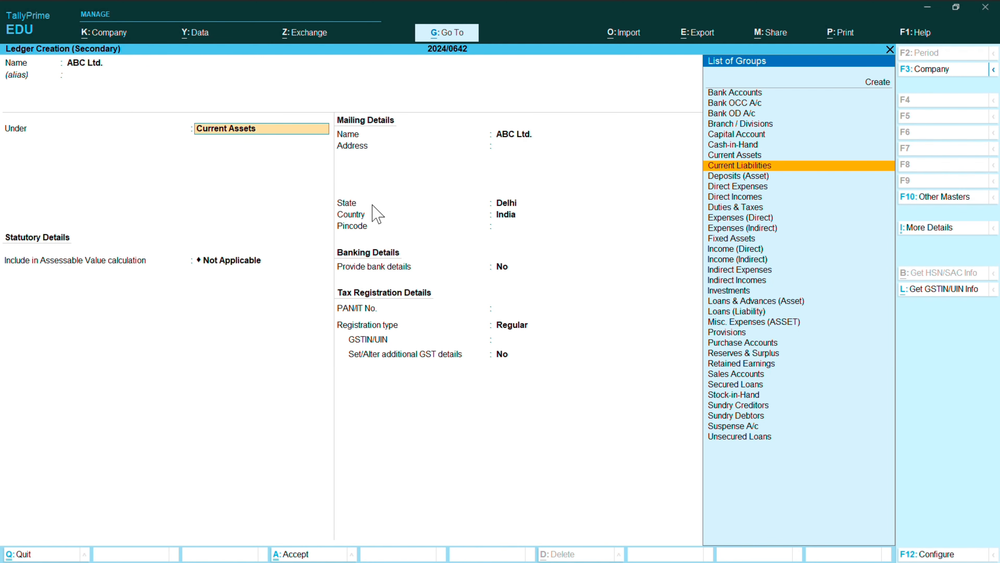
key(Down)
key(Down)
key(Down)
key(Down)
key(Down)
key(Down)
key(Down)
key(Down)
key(Down)
key(Down)
key(Down)
key(Down)
key(Down)
key(Down)
key(Down)
key(Down)
key(Down)
key(Down)
key(Down)
key(Down)
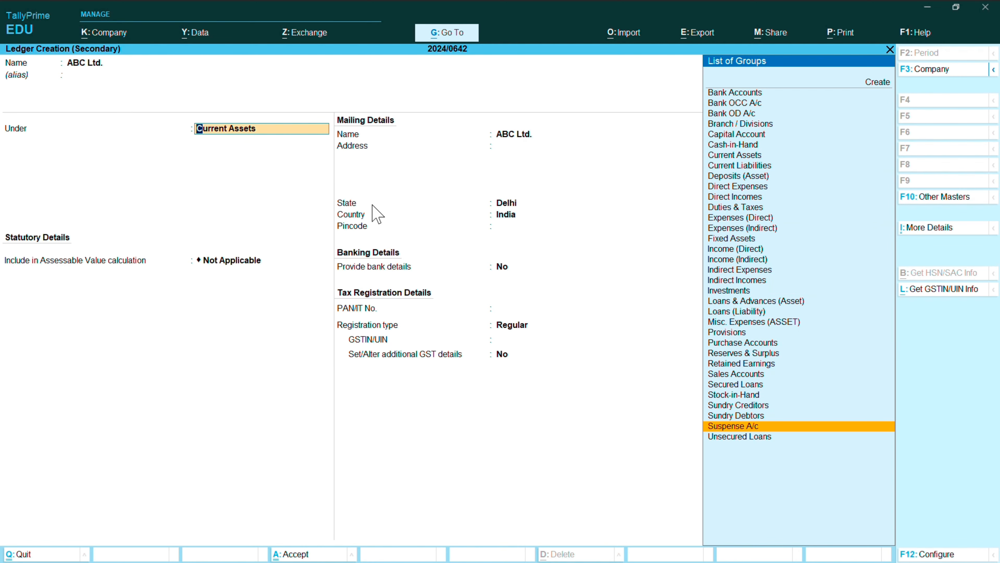
key(Up)
key(Up)
key(Return)
Keep the ABC Ltd. ledger's default mailing details with state Delhi and save it as the journal's credit account
key(Return)
key(Return)
key(Return)
key(Return)
key(Return)
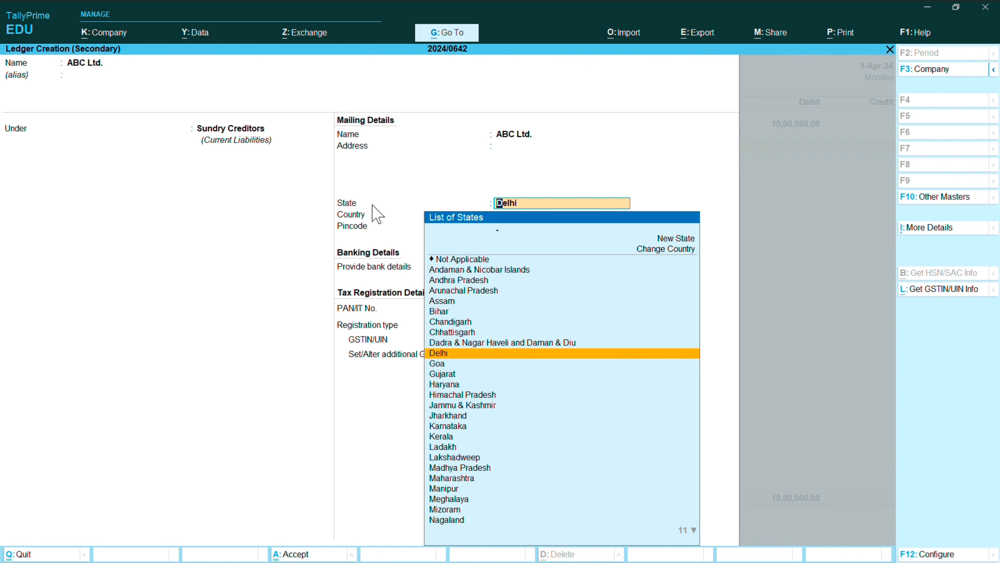
key(Return)
key(Return)
key(Return)
key(Return)
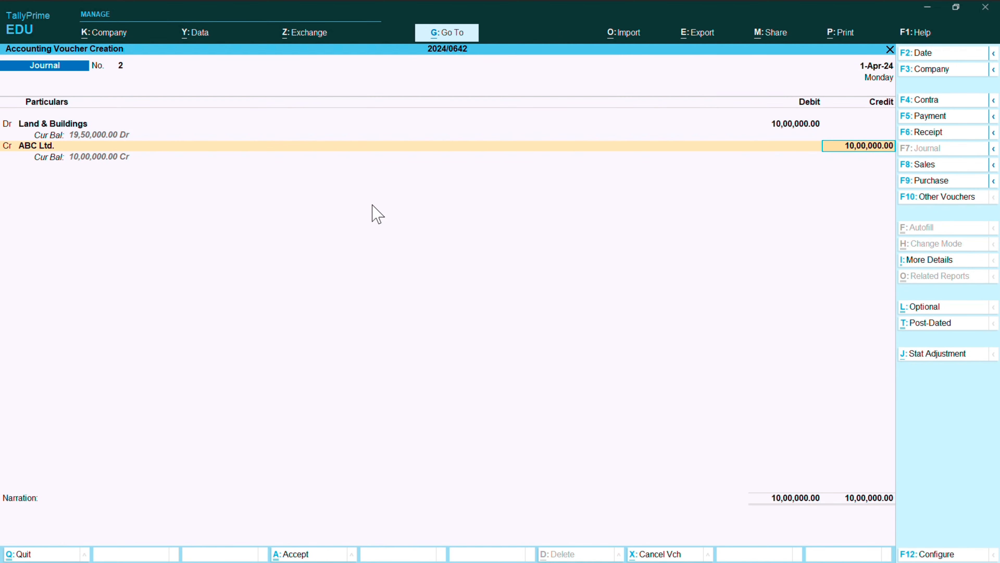
Credit ABC Ltd. with 10,00,000, save the journal voucher without a narration, and switch to a receipt voucher
key(Return)
key(Return)
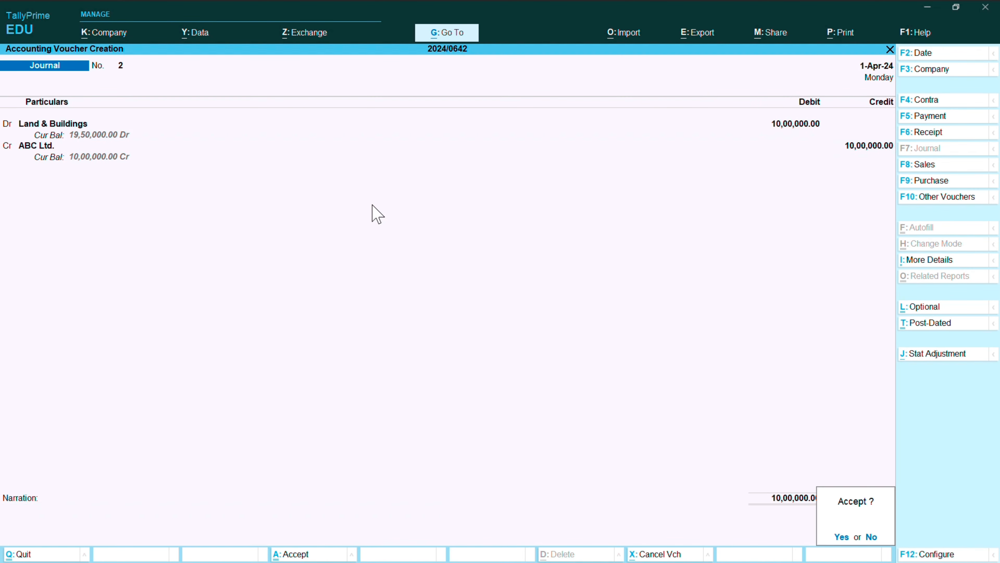
key(Return)
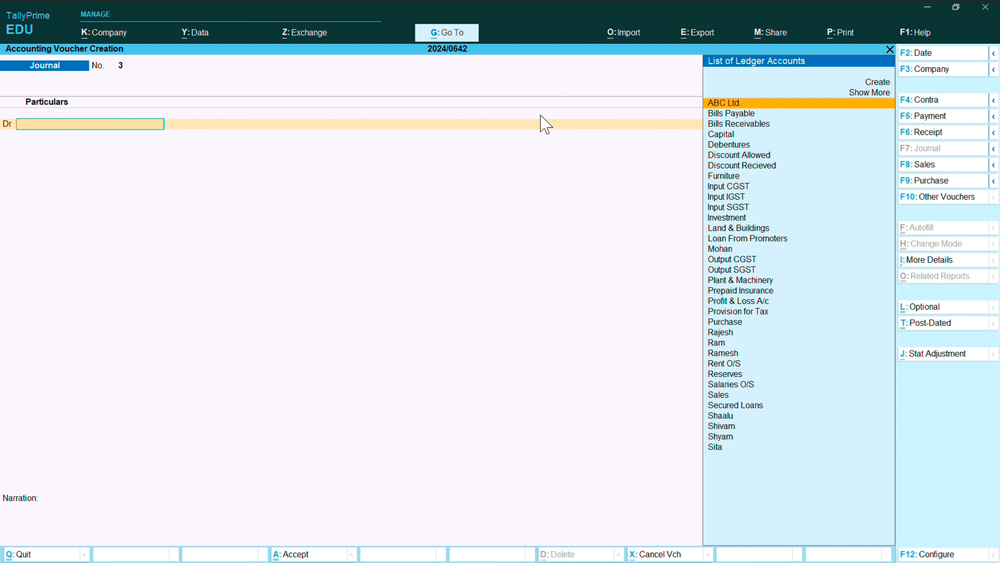
key(F6)
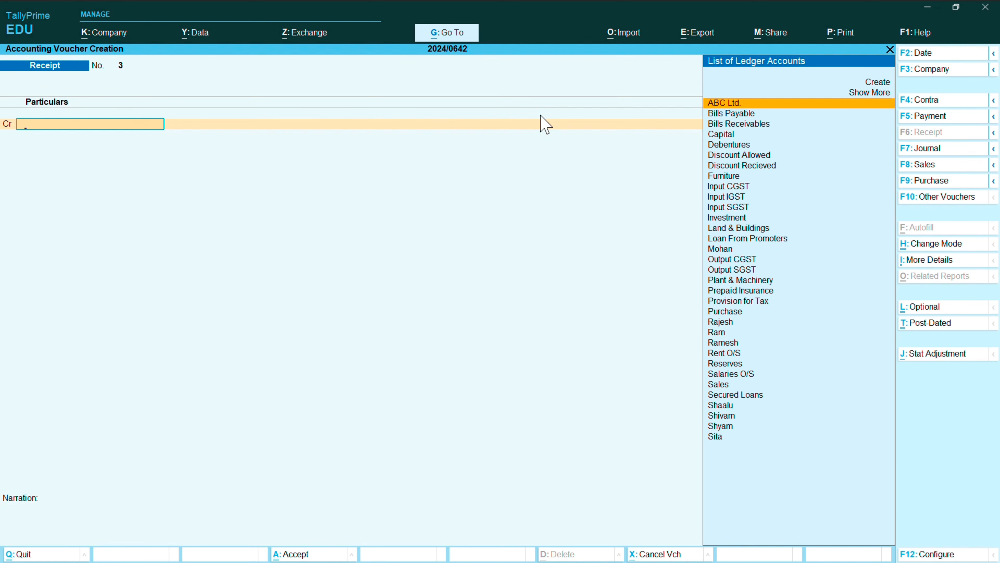
text(Sta)
key(Return)
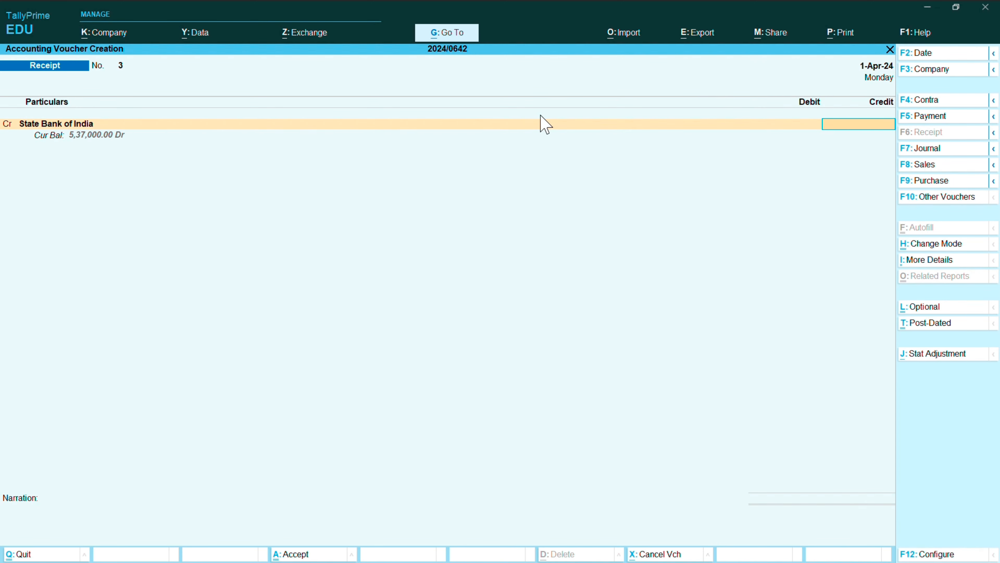
key(BackSpace)
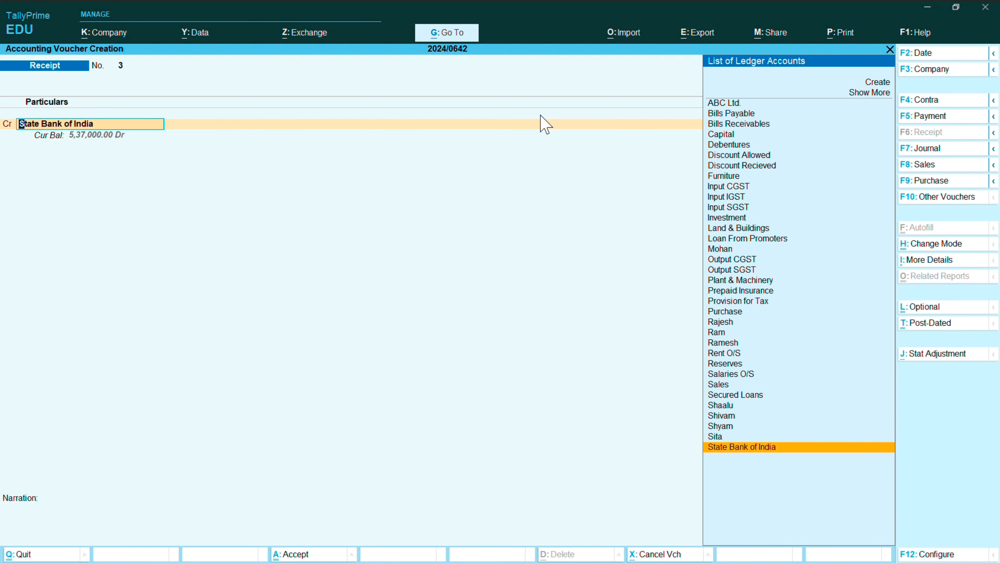
Create a new ledger named Bank Loan for the receipt voucher's credit line
key(alt+c)
text(Bam)
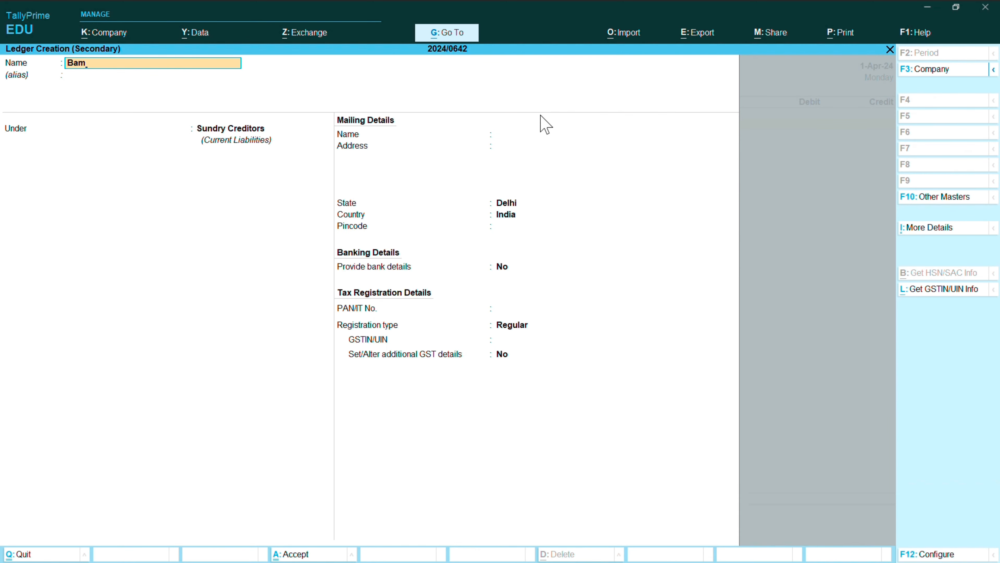
key(BackSpace)
text(nk Loan)
key(Return)
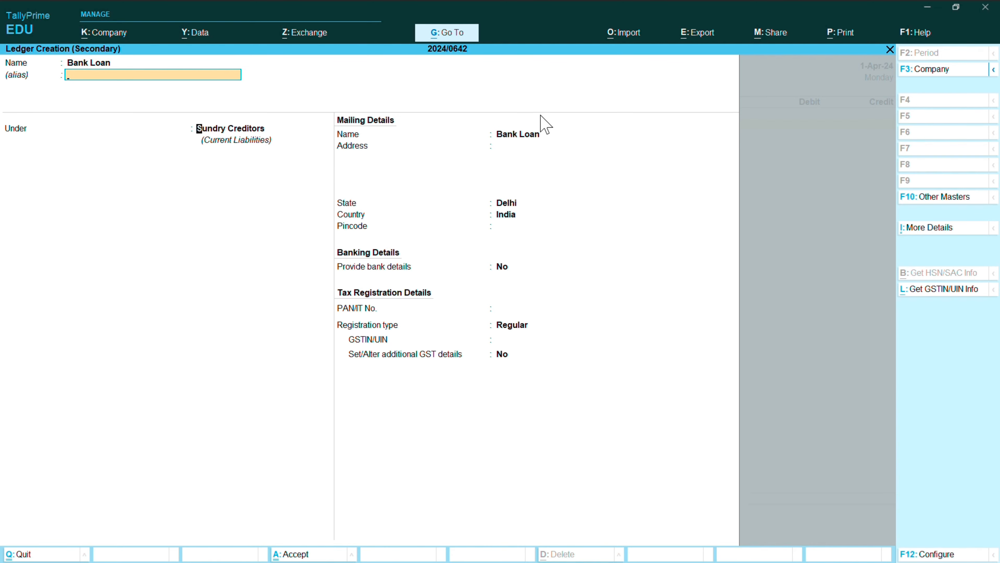
Place the Bank Loan ledger under the Loans (Liability) group, leaving its alias empty
key(Return)
key(Up)
key(Up)
key(Up)
key(Up)
key(Up)
key(Up)
key(Up)
key(Up)
key(Up)
key(Up)
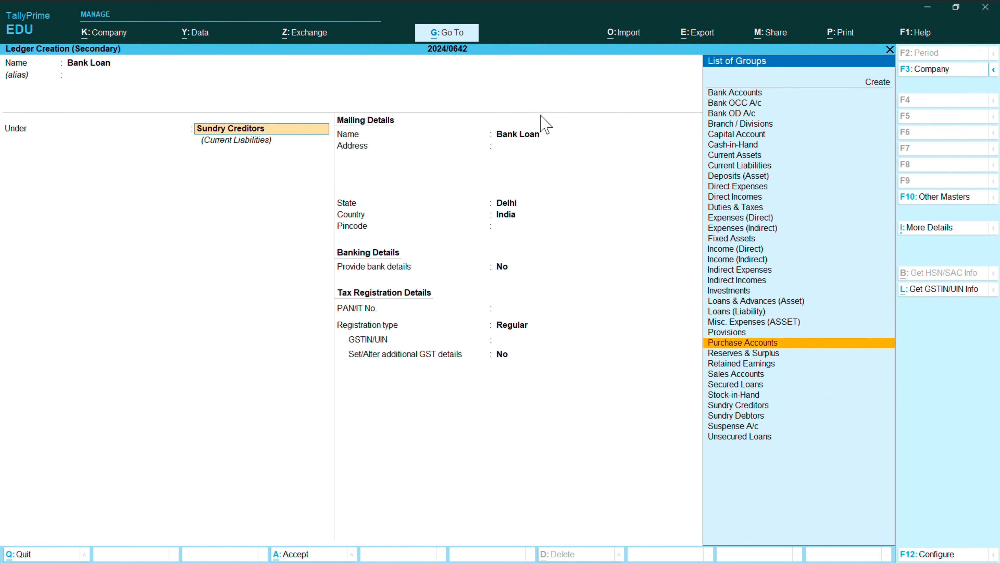
key(Down)
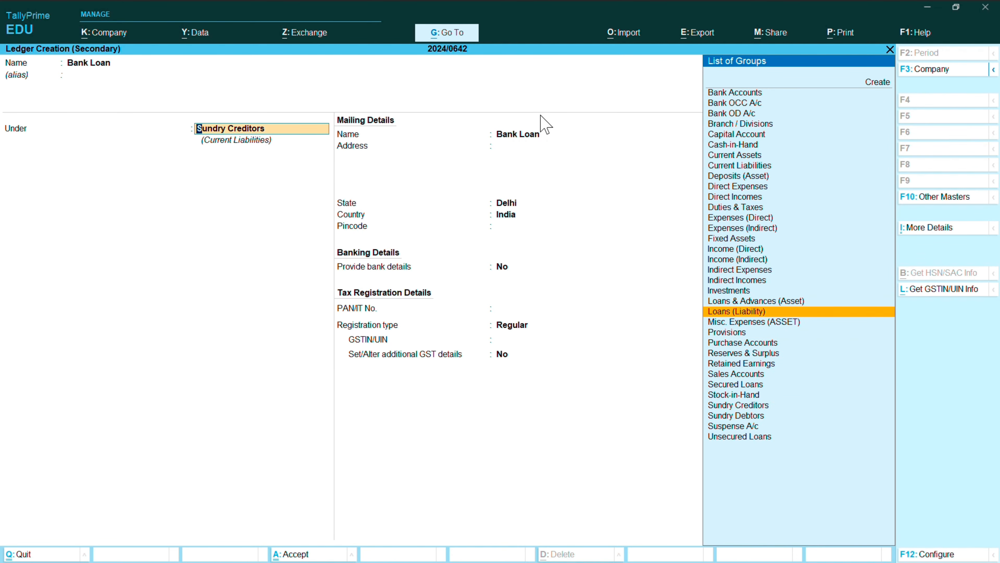
key(Return)
Keep the Bank Loan ledger's default mailing, banking and tax details with state Delhi and save it as the receipt's credit account
key(Return)
key(Return)
key(Return)
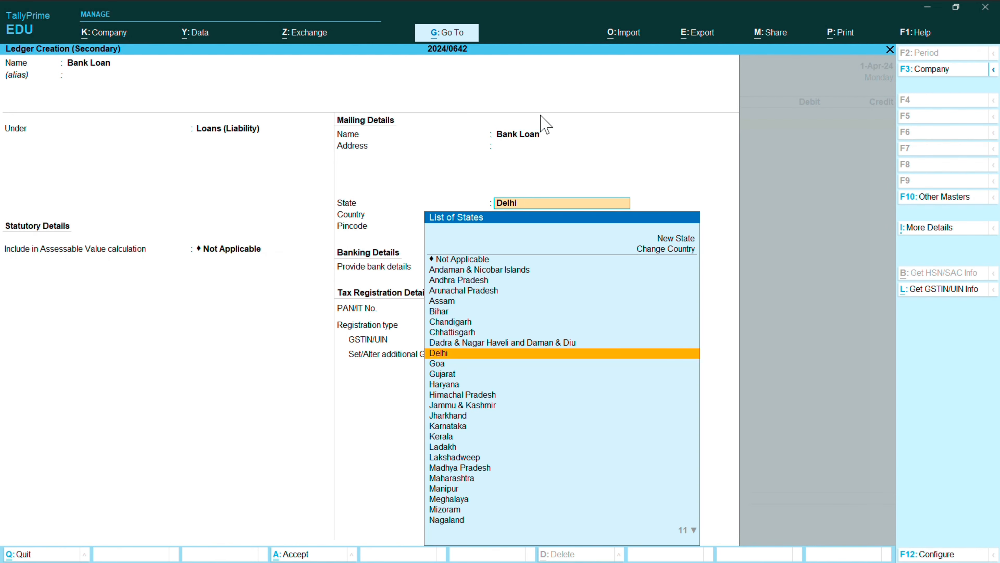
key(Return)
key(Return)
key(Return)
key(Return)
key(Return)
key(Return)
key(Return)
key(Return)
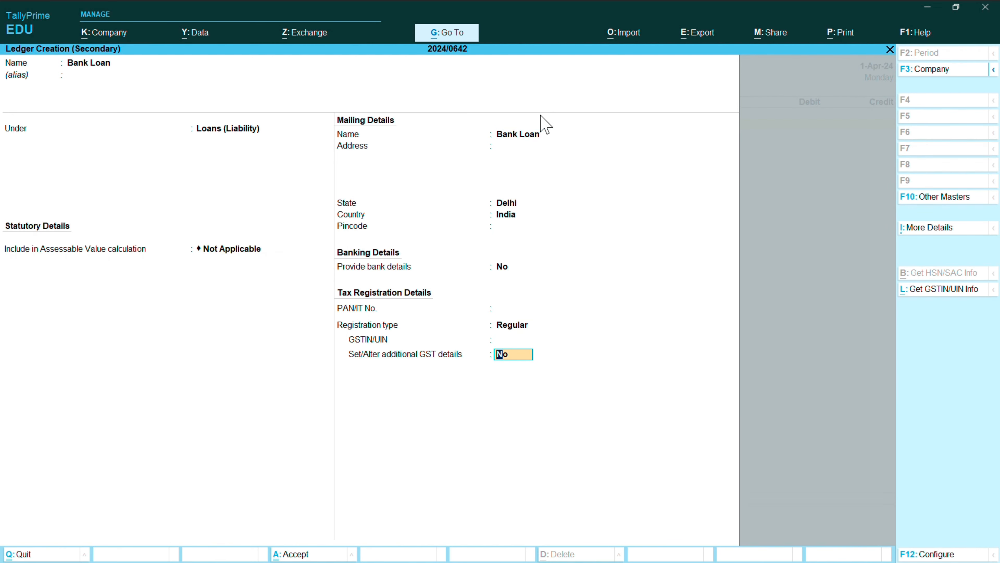
key(Return)
key(Return)
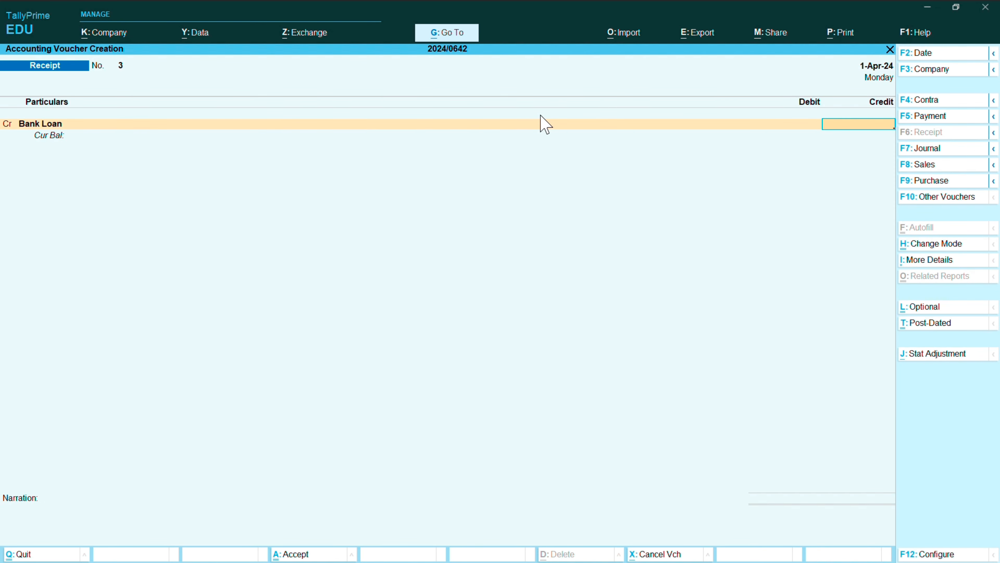
Credit Bank Loan with 6,00,000 and debit State Bank of India with the same amount in the receipt voucher
text(600000)
key(Return)
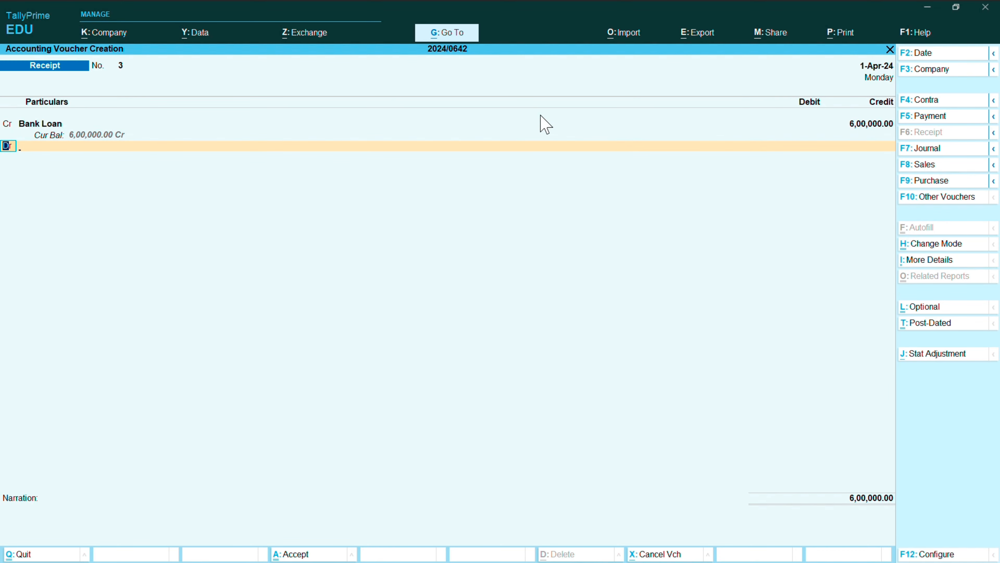
key(Return)
text(State)
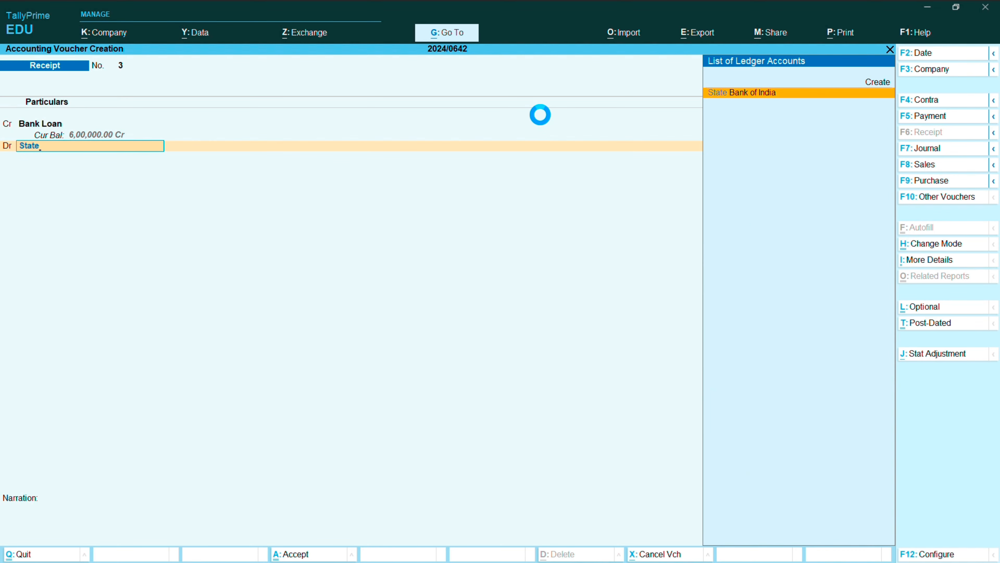
key(Return)
key(Return)
Allocate the 6,00,000 bank receipt as Cheque/DD dated 1-Apr-24 and save the receipt voucher with an empty narration
key(Return)
key(Return)
key(Return)
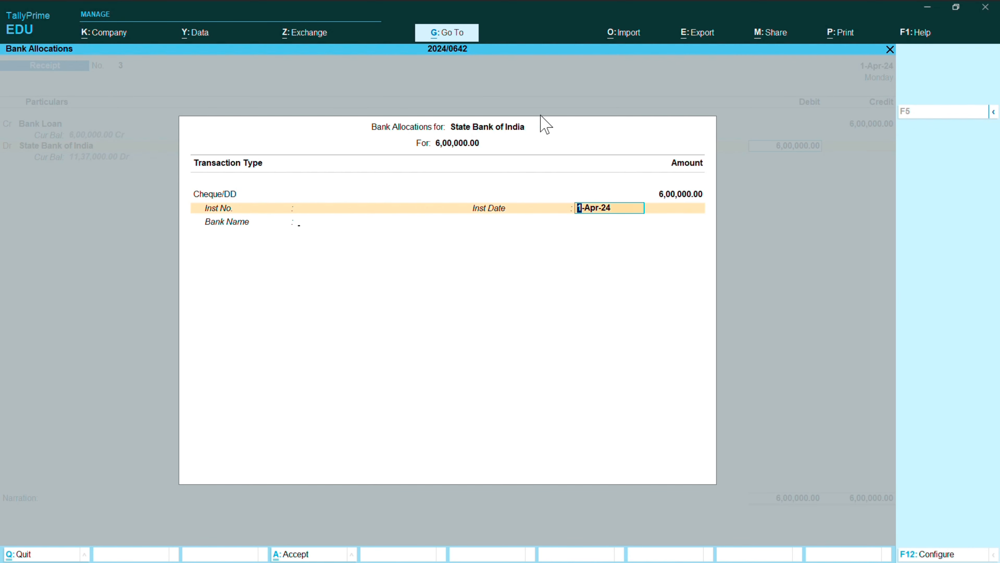
key(Return)
key(Return)
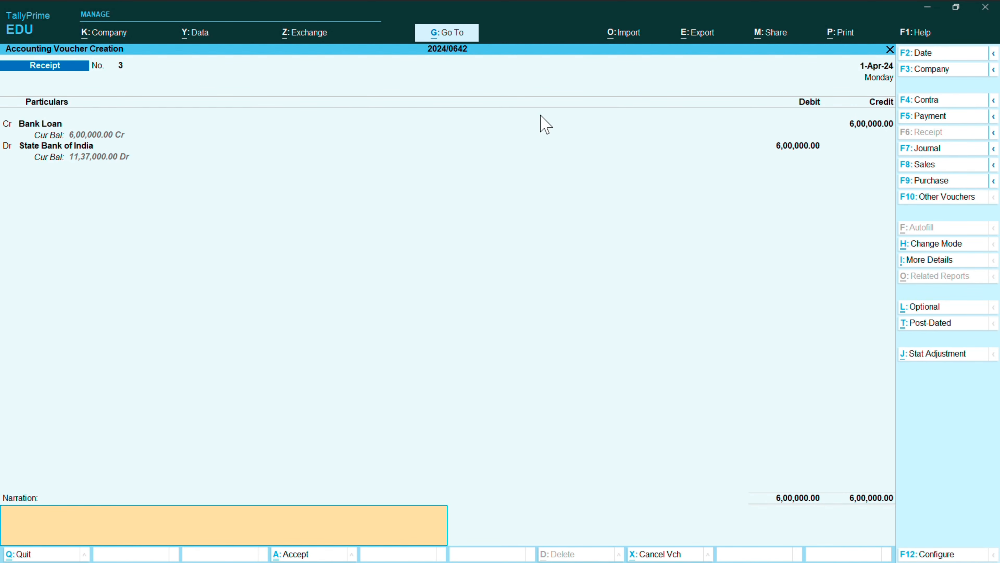
key(Return)
key(Return)
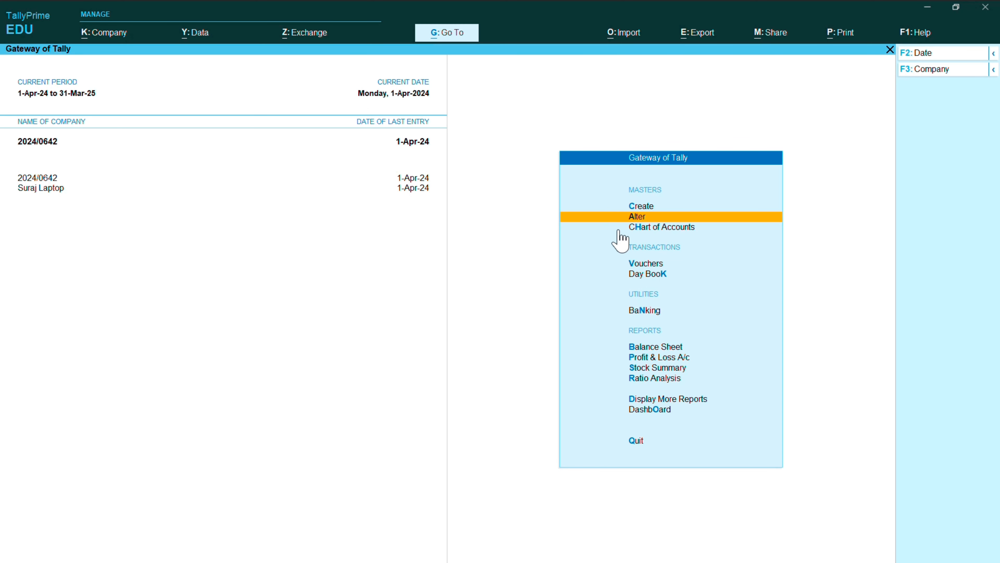
Start a new payment voucher and debit ABC Ltd. with 6,00,000
click(642, 263)
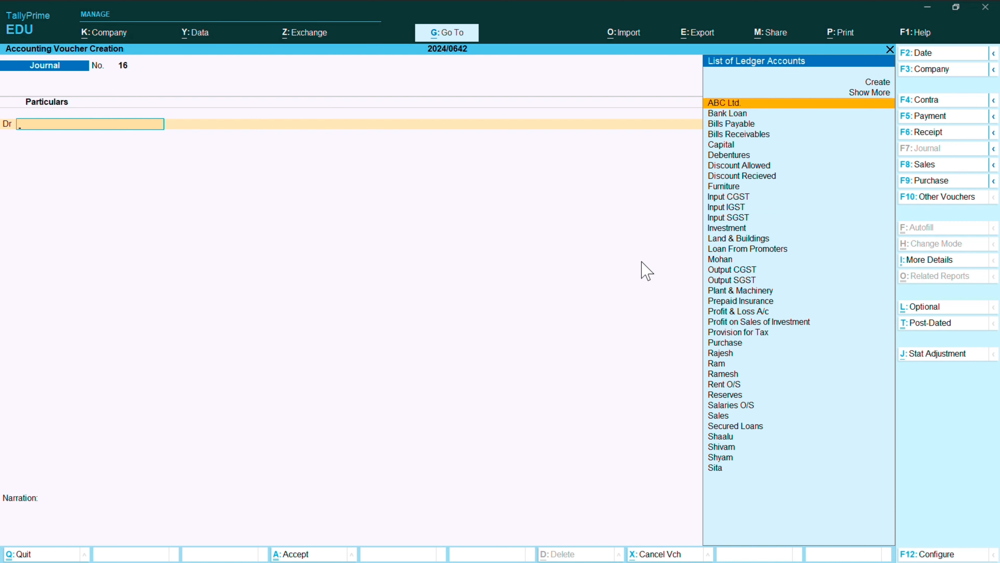
key(Return)
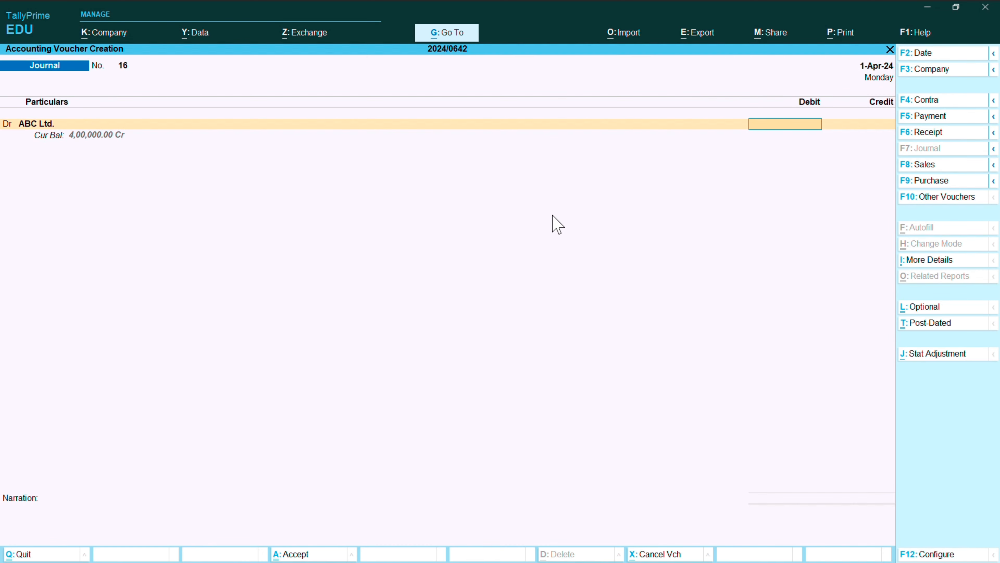
key(F5)
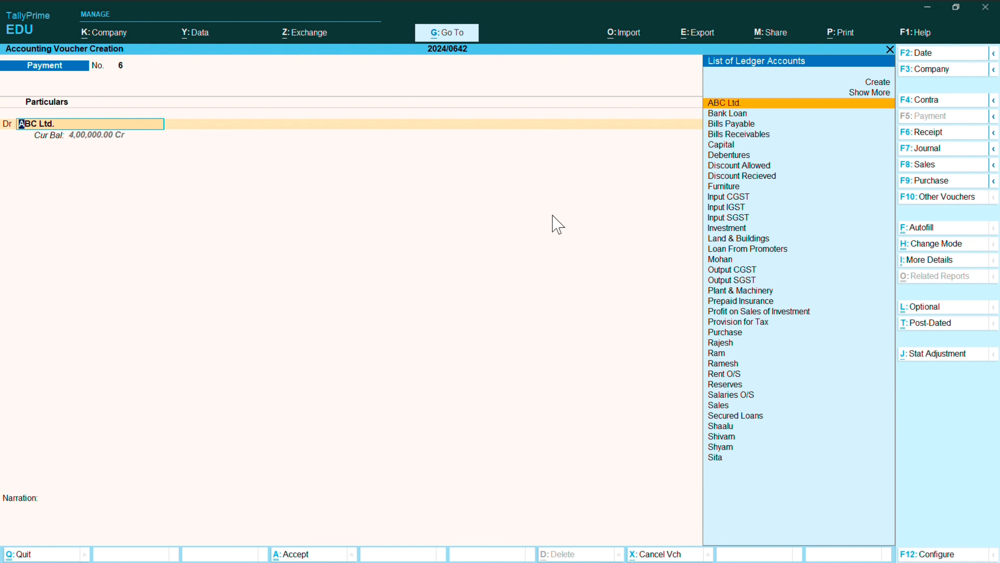
key(Return)
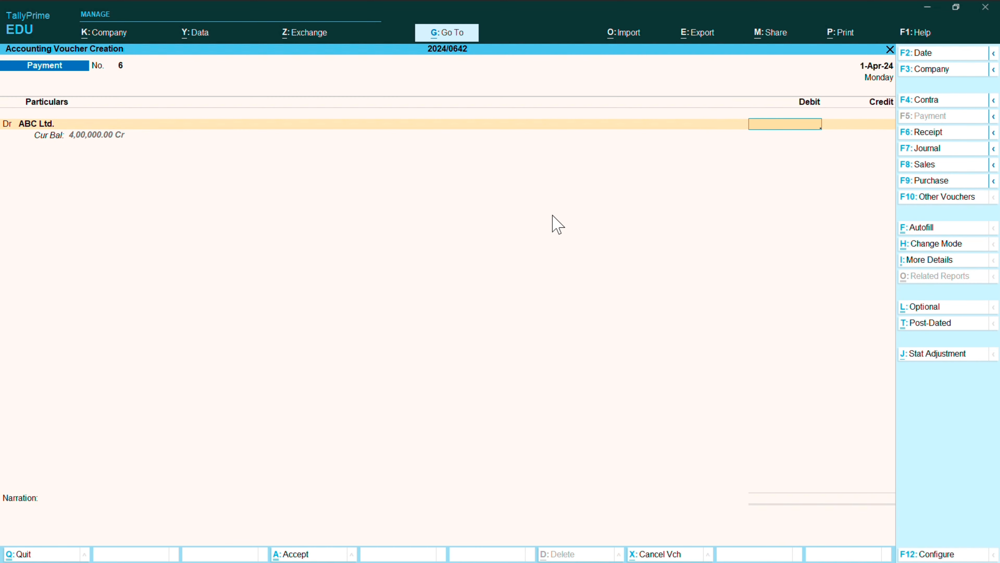
text(4)
key(BackSpace)
text(6,0)
text(0,000)
key(Return)
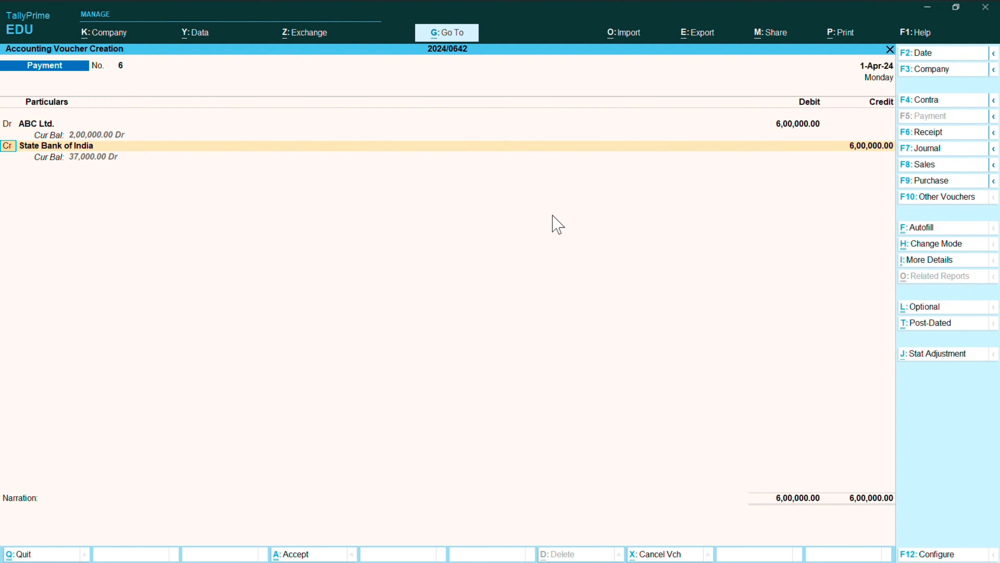
Credit State Bank of India with 6,00,000 by cheque dated 1-Apr-24 and save the payment voucher without a narration
key(Return)
key(Return)
key(Return)
key(Return)
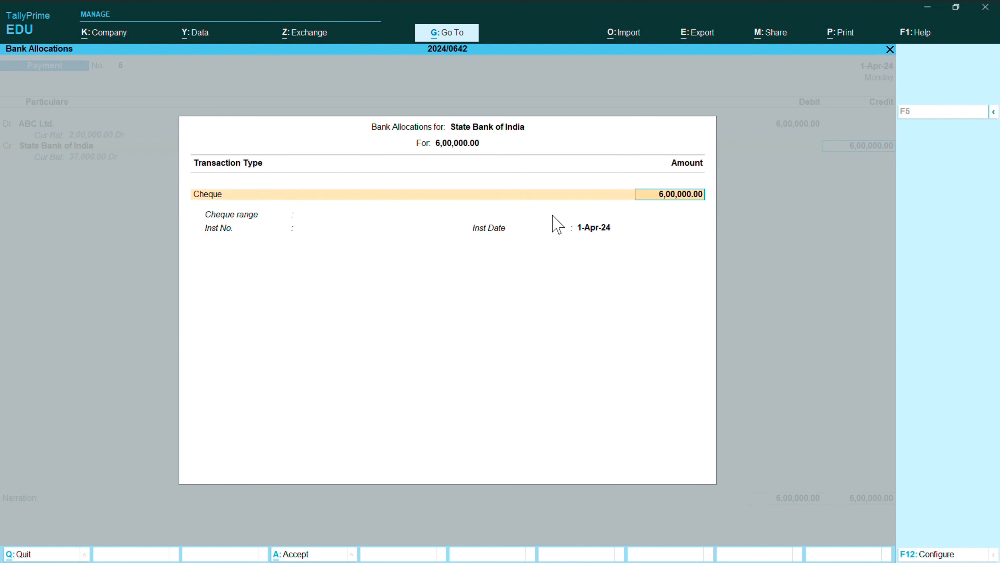
key(Return)
key(Return)
key(Return)
key(Return)
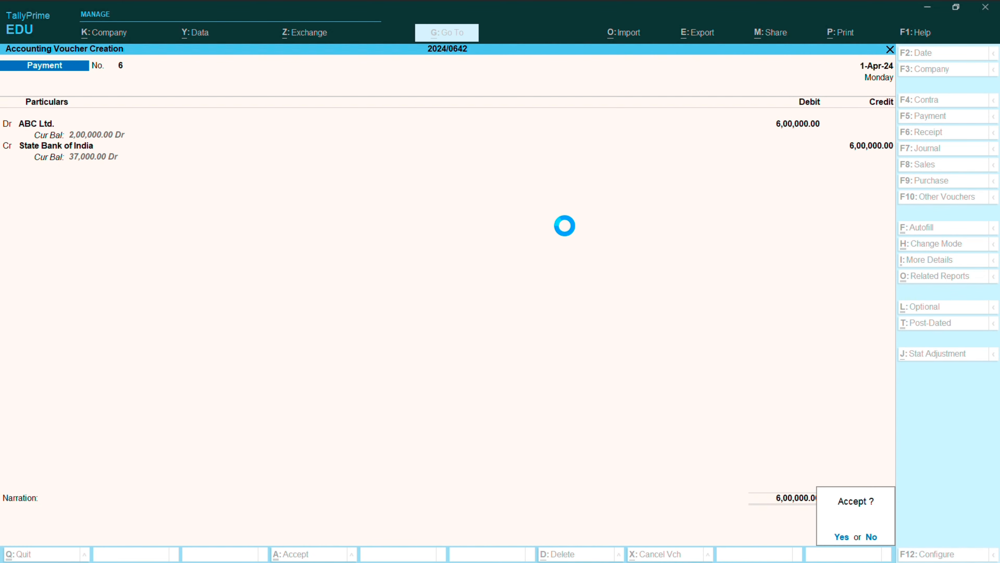
key(Return)
Debit ABC Ltd. with 4,00,000 in a new journal voucher
key(F7)
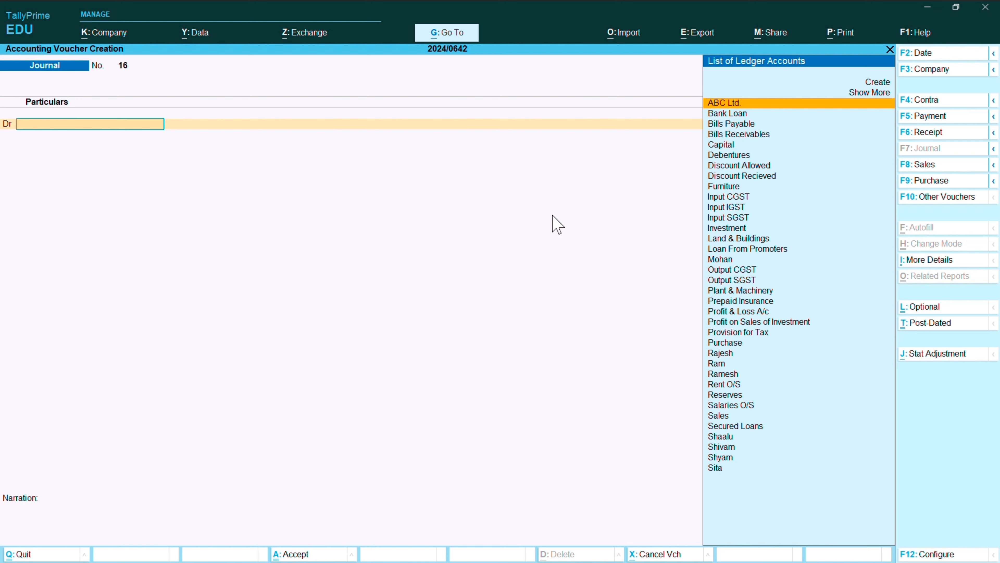
text(A)
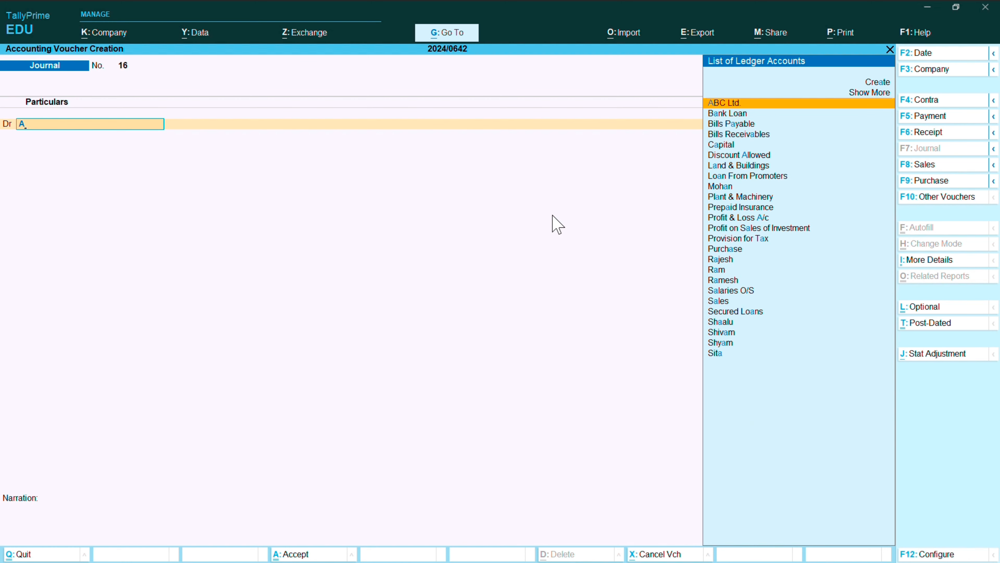
text(bc)
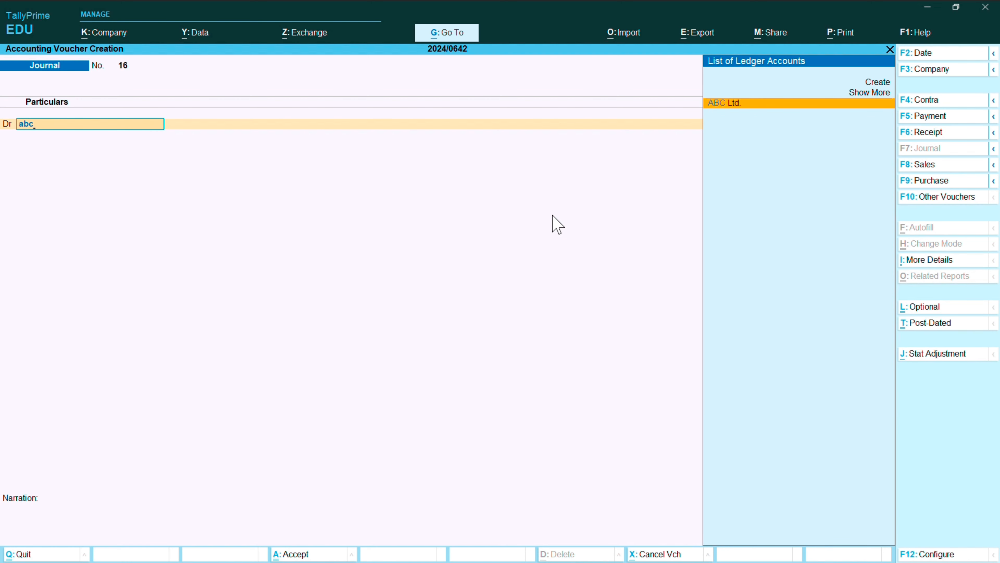
key(Return)
text(400000)
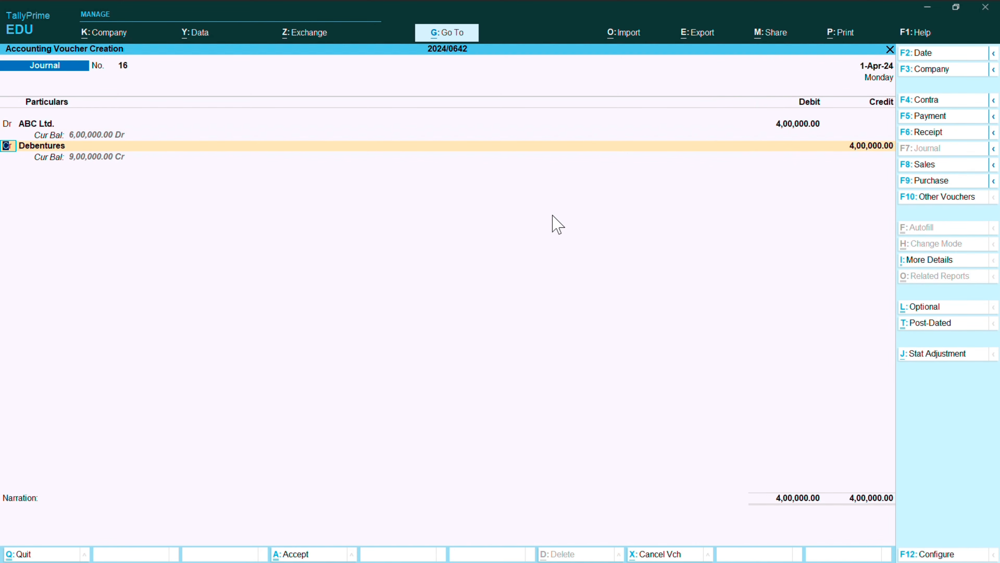
Credit Debentures with 4,00,000 and save the journal voucher with an empty narration
key(Return)
key(Return)
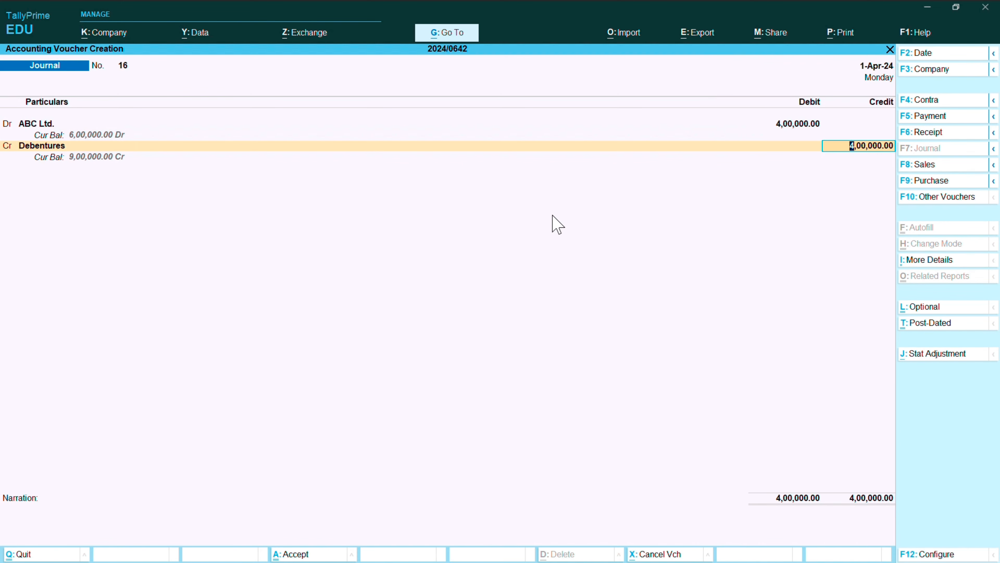
key(Return)
key(Return)
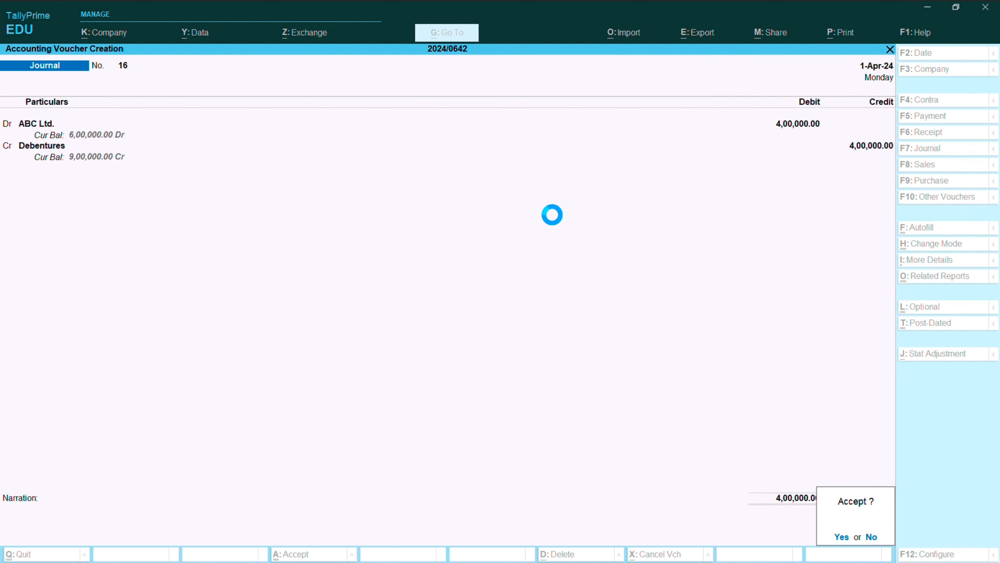
key(Return)
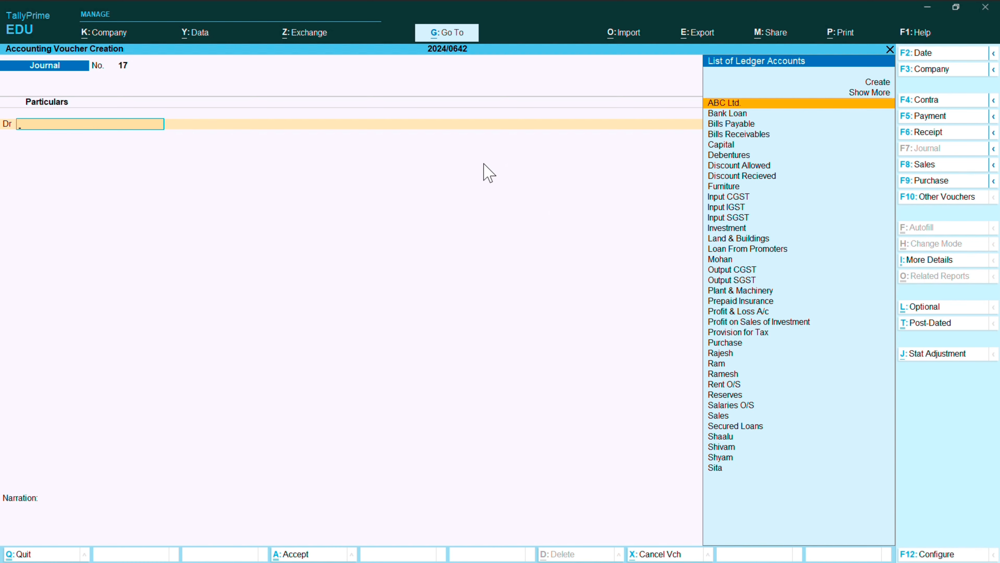
Debit Salaries O/S with 40,000 in a new payment voucher
key(F6)
key(BackSpace)
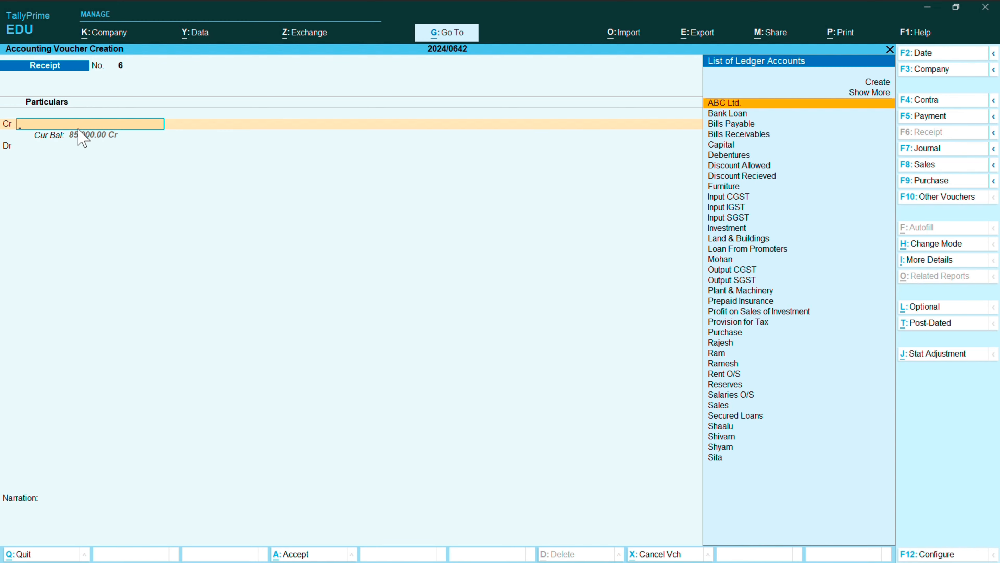
key(F5)
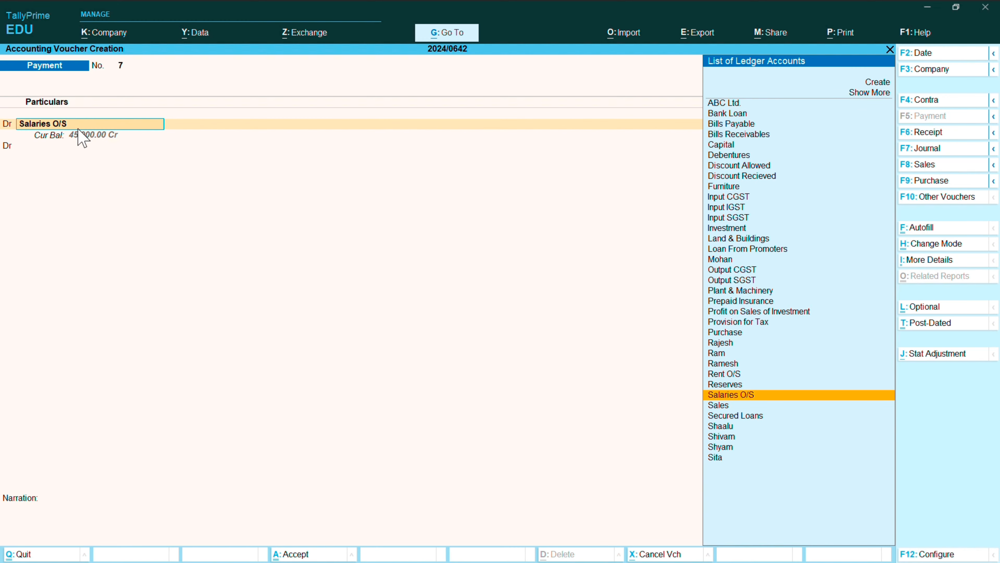
key(Return)
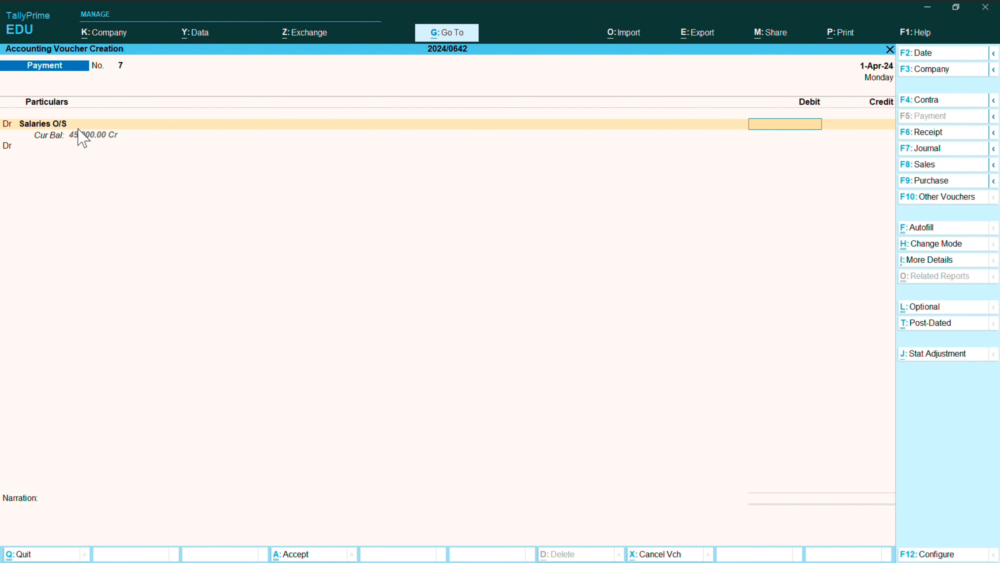
text(40000)
key(Return)
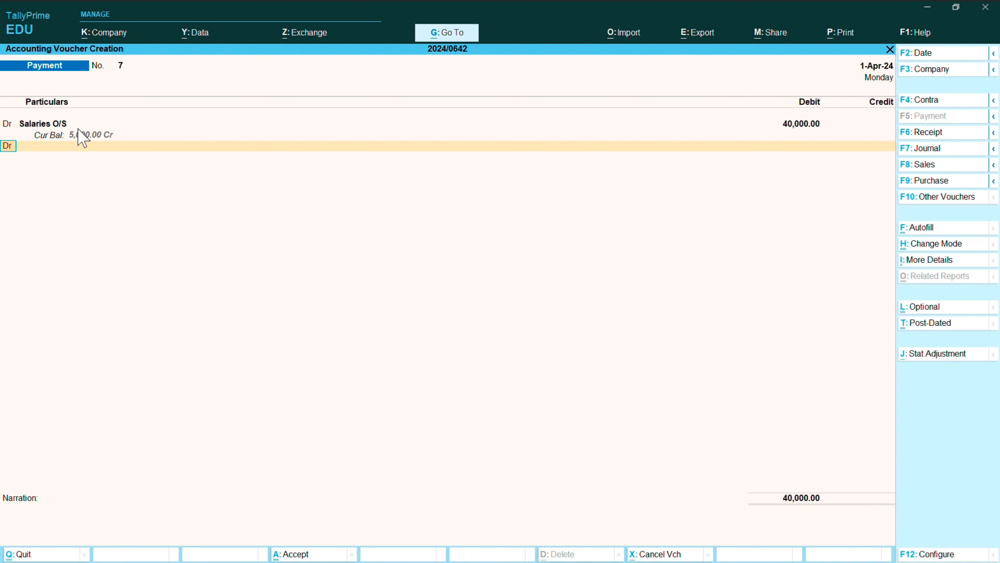
Add a debit of 15,000 to Rent O/S in the payment voucher
key(Return)
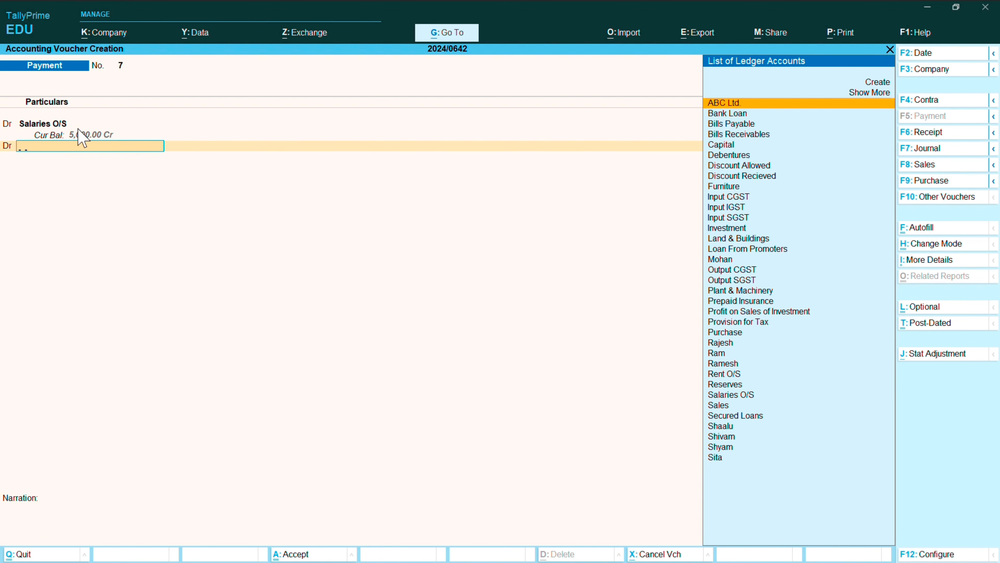
text(Ra)
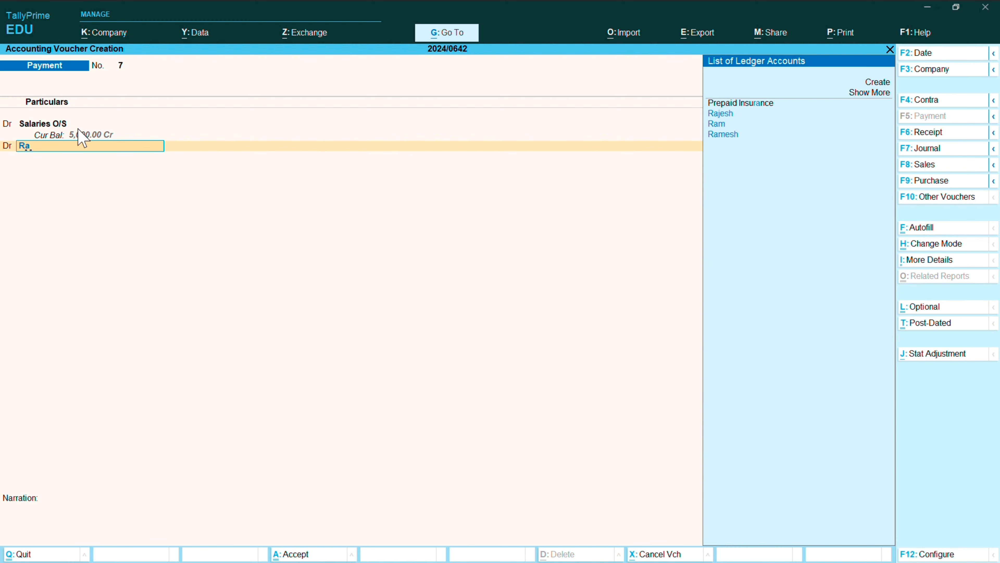
key(BackSpace)
text(en)
key(Return)
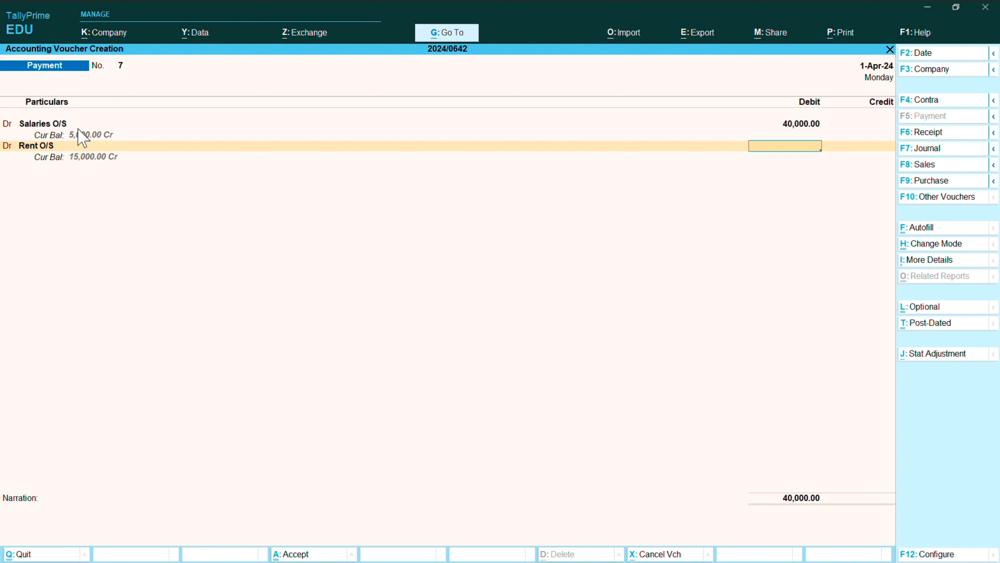
text(15000)
key(Return)
Create a Rent ledger under Indirect Expenses as another debit line and debit it with 15,000
text(dr)
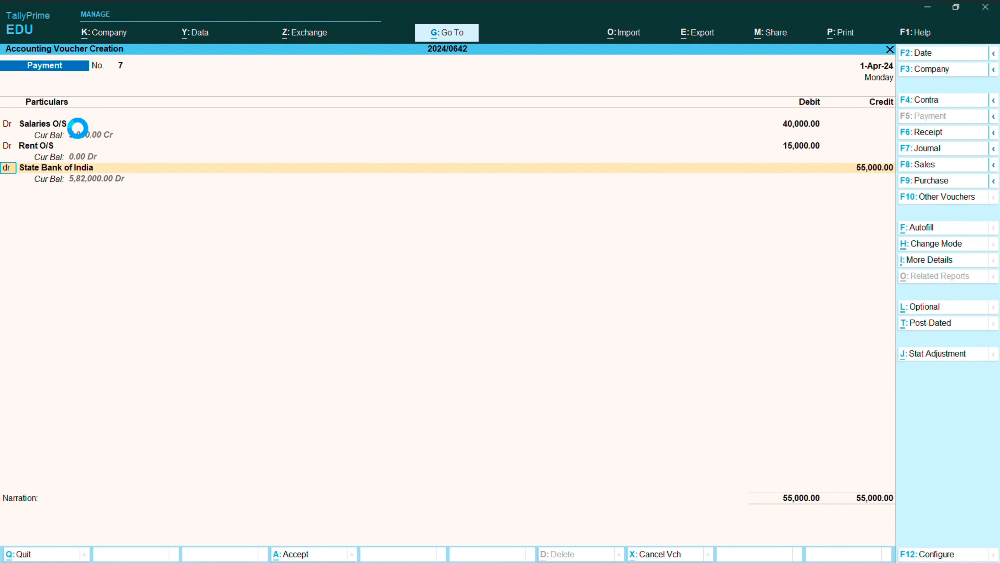
key(Return)
key(alt+c)
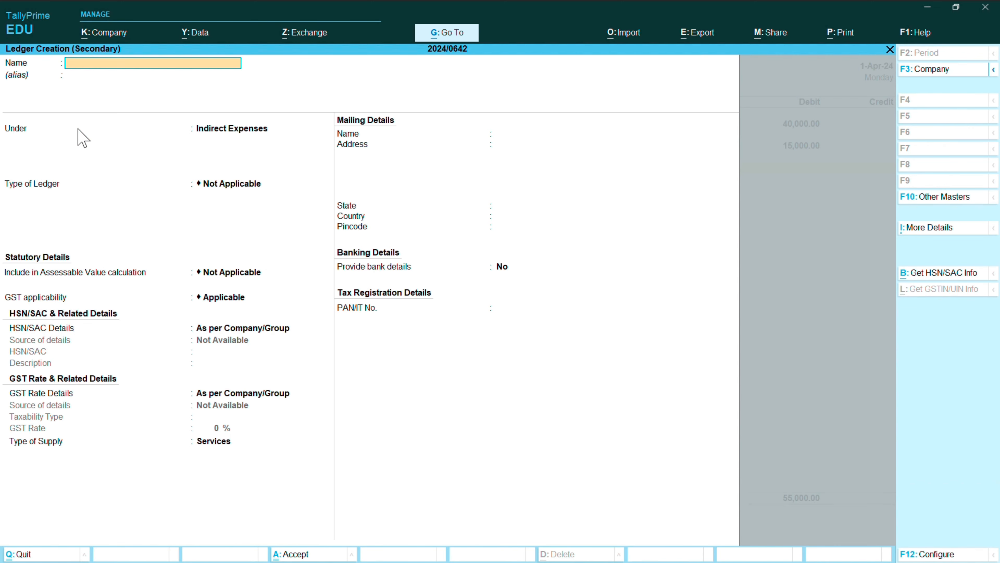
text(Rent)
key(Return)
key(Return)
key(Return)
key(Return)
key(Return)
key(Return)
key(Return)
key(Return)
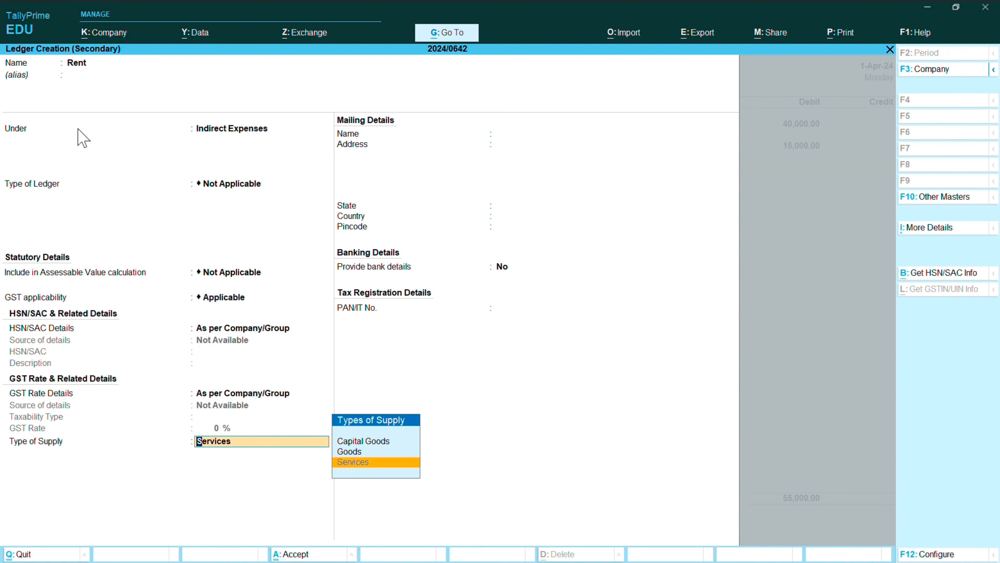
key(Return)
key(Return)
key(Return)
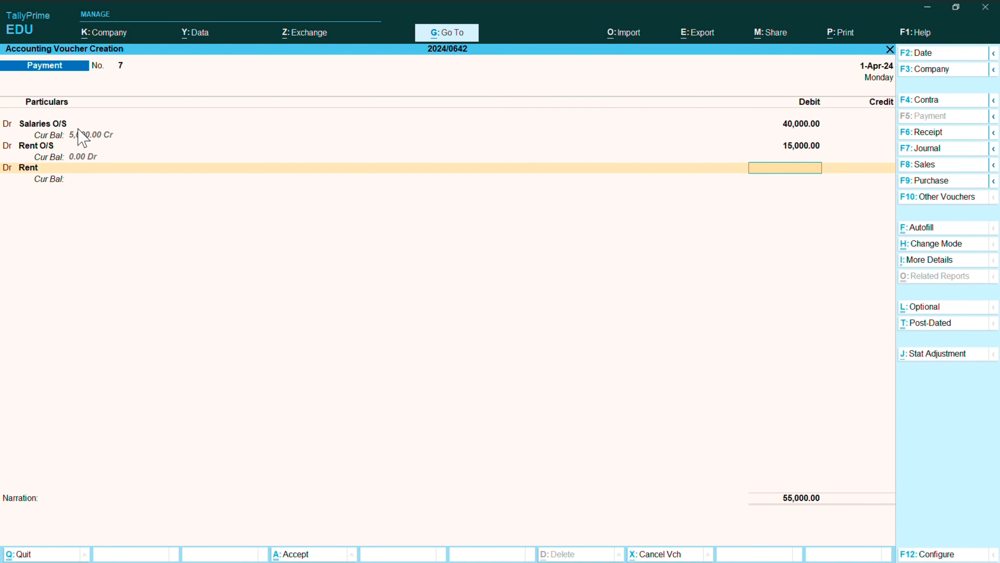
text(15000)
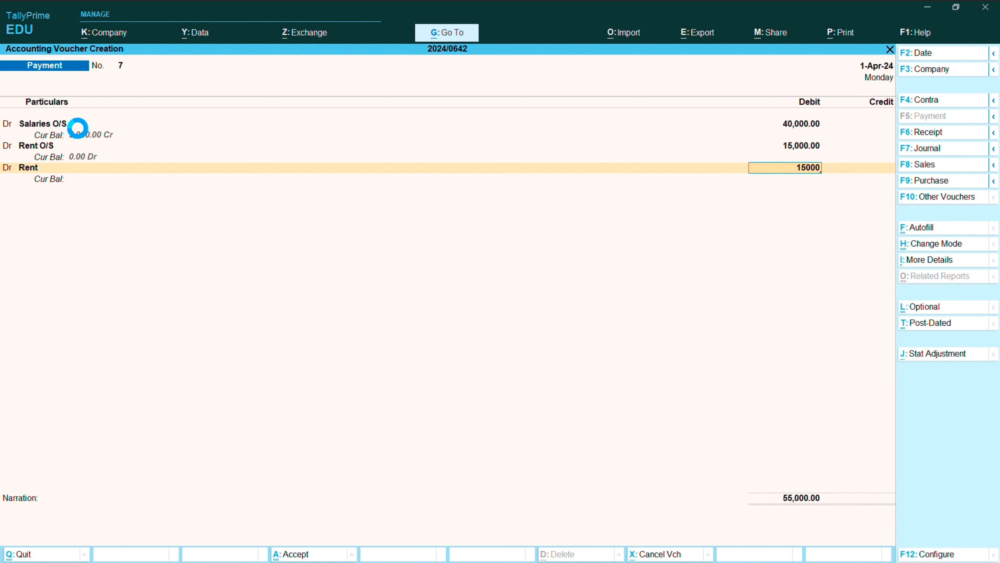
key(Return)
Create a Taxes Paid ledger under Indirect Expenses as another debit line and debit it with 3,00,000
text(dr)
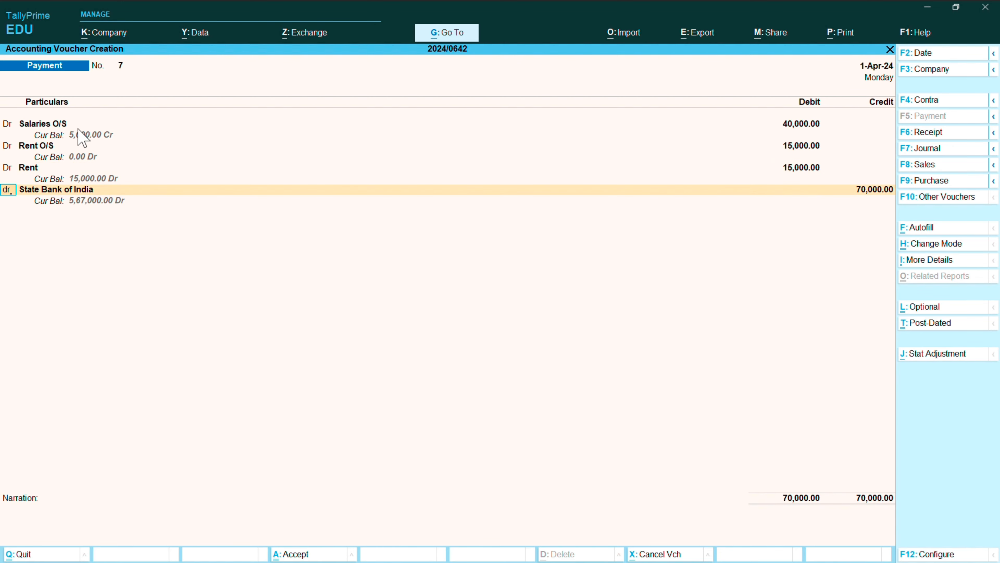
key(Return)
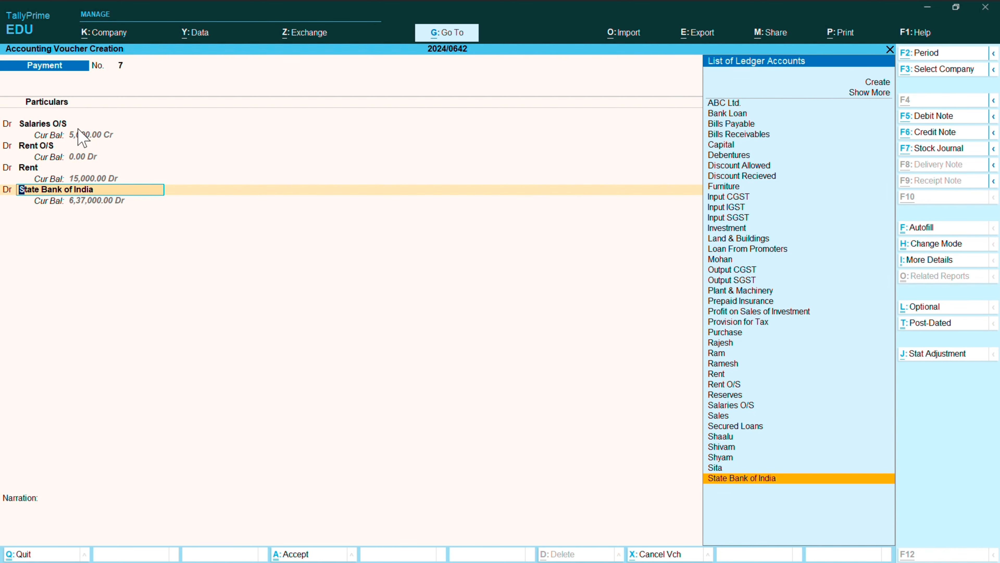
key(alt+c)
text(Te)
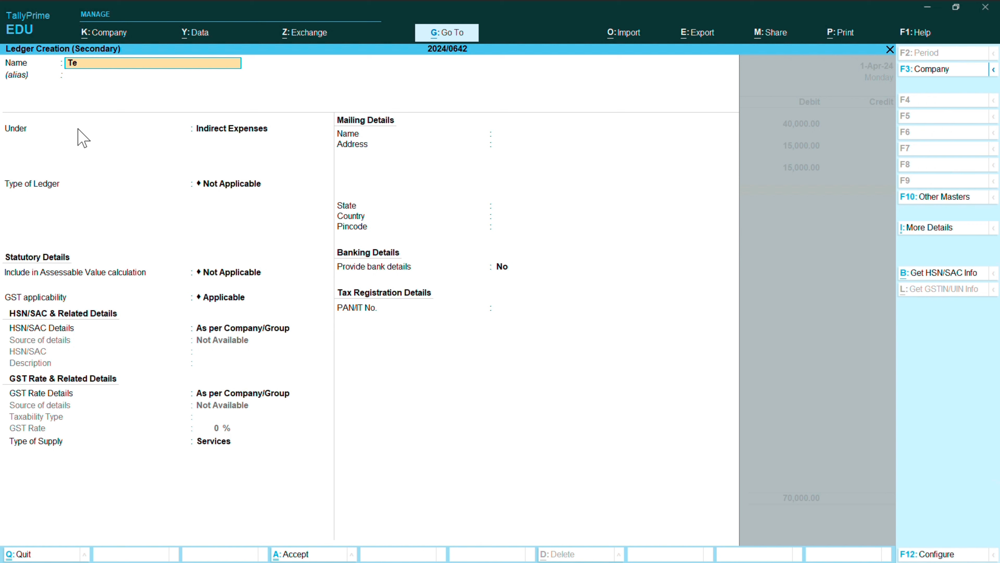
text(ac)
key(BackSpace)
text(xes)
key(BackSpace)
key(BackSpace)
text(es)
text( P)
text(ao)
key(BackSpace)
text(id)
key(Return)
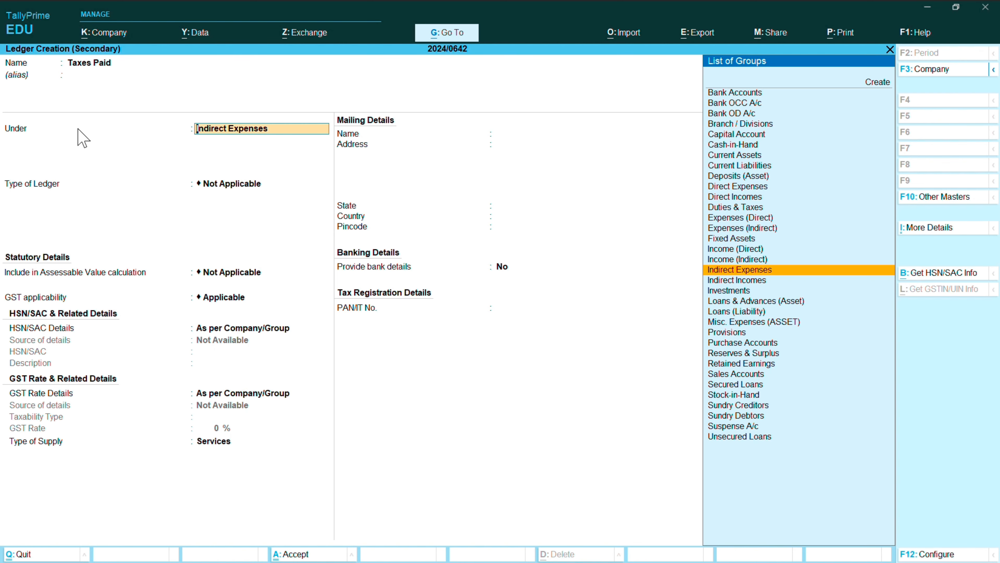
key(Return)
key(Return)
key(Return)
key(Return)
key(Return)
key(Return)
key(Return)
key(Return)
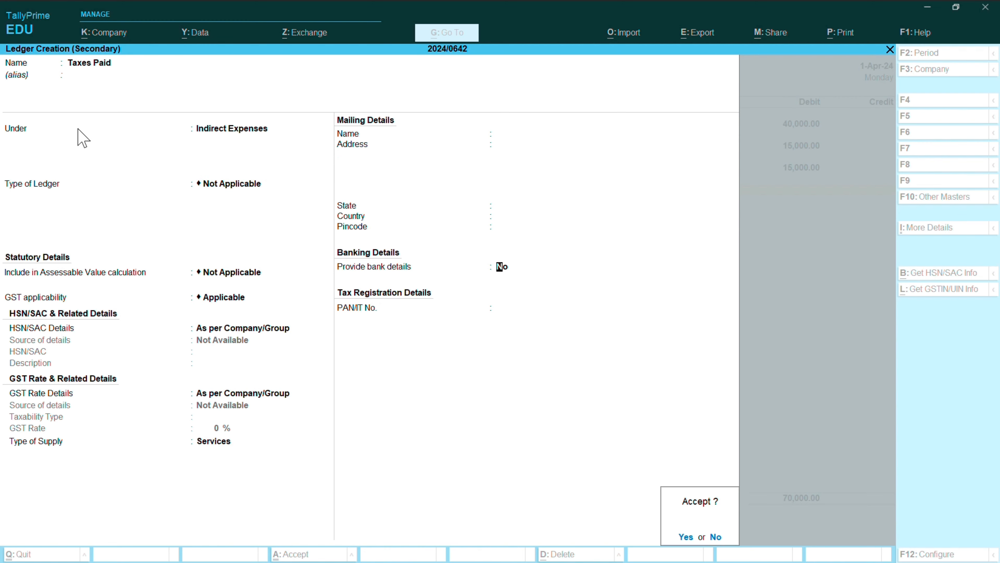
key(Return)
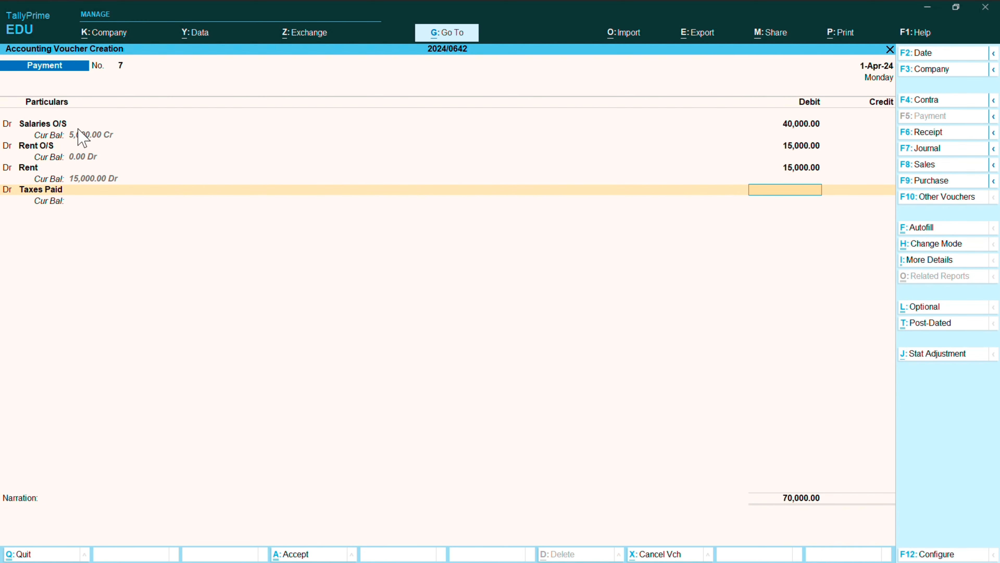
text(300000)
key(Return)
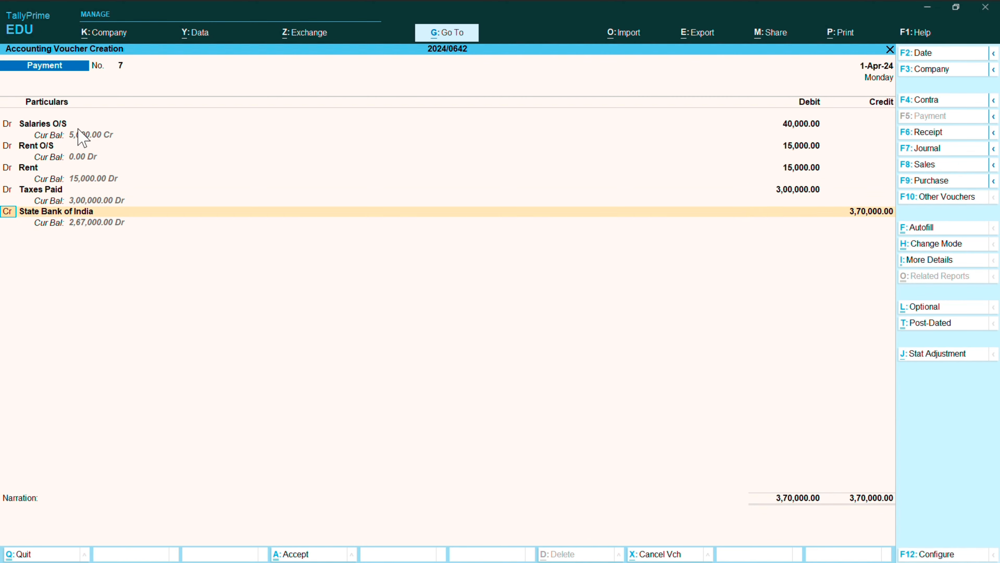
Credit State Bank of India with 3,70,000 by cheque dated 1-Apr-24 and save the payment voucher without a narration
key(Return)
key(Return)
key(Return)
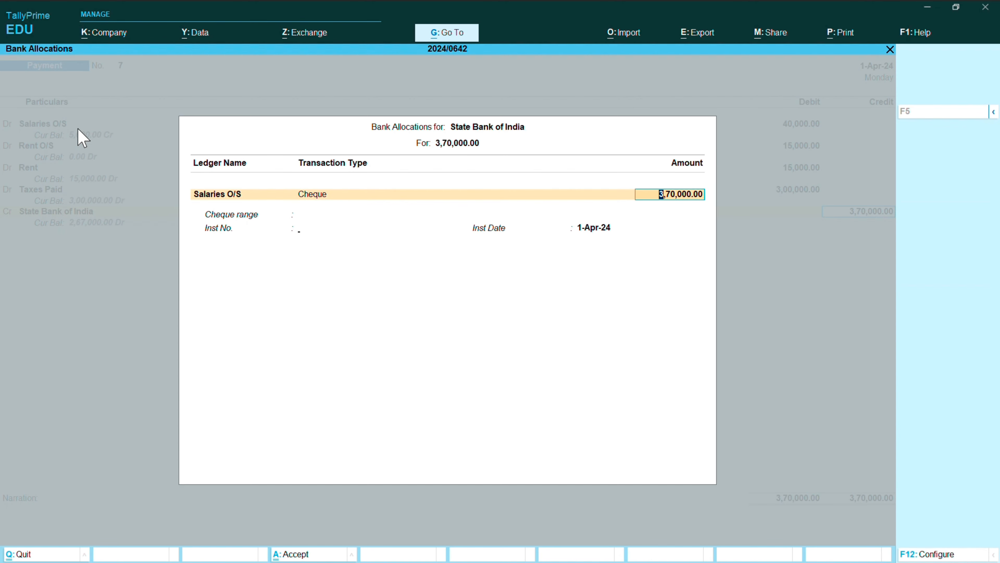
key(Return)
key(Return)
key(Return)
key(Return)
key(Return)
Debit Provision for Tax with 2,80,000 in a new journal voucher
key(F7)
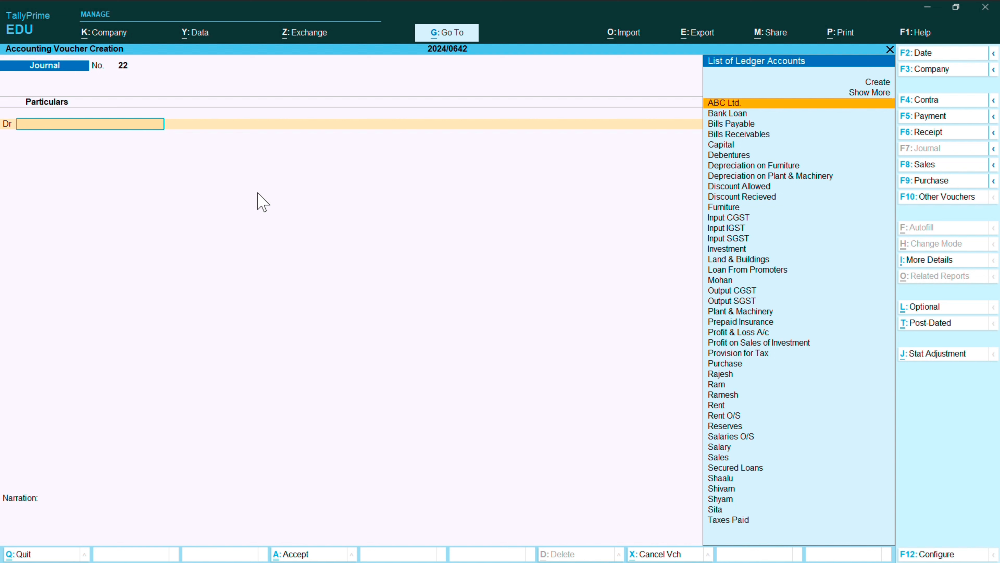
text(Pr)
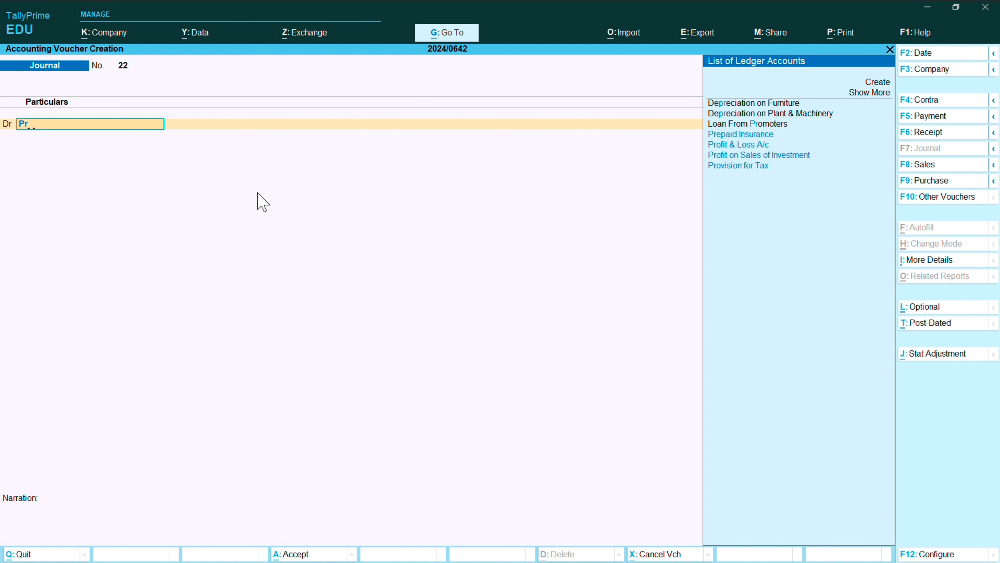
text(ovi)
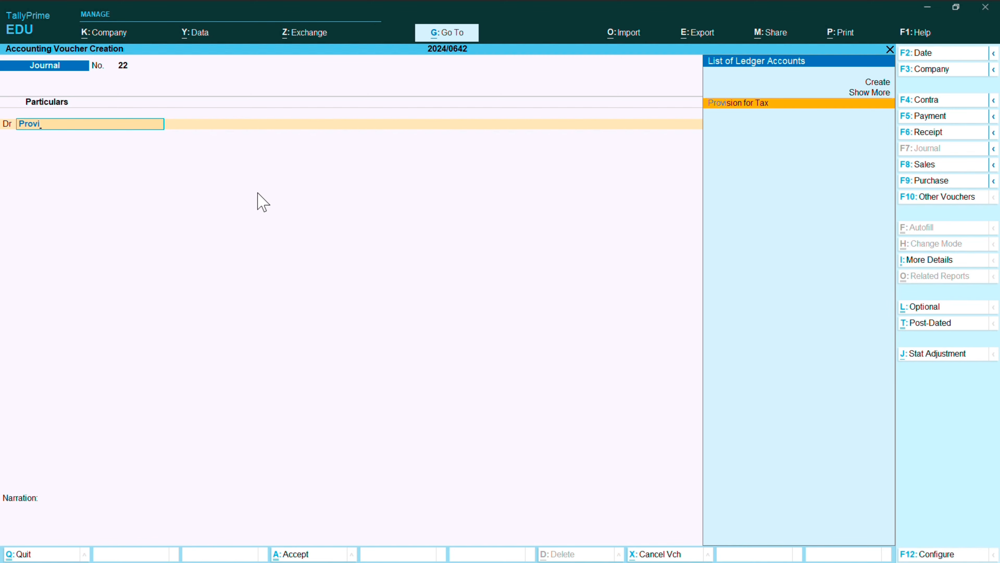
key(Return)
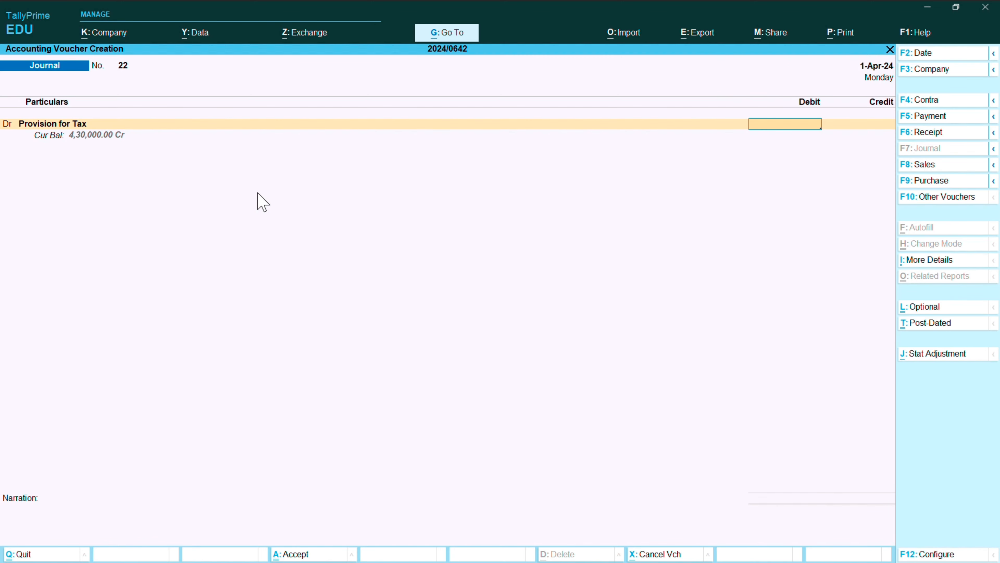
text(280000)
key(Return)
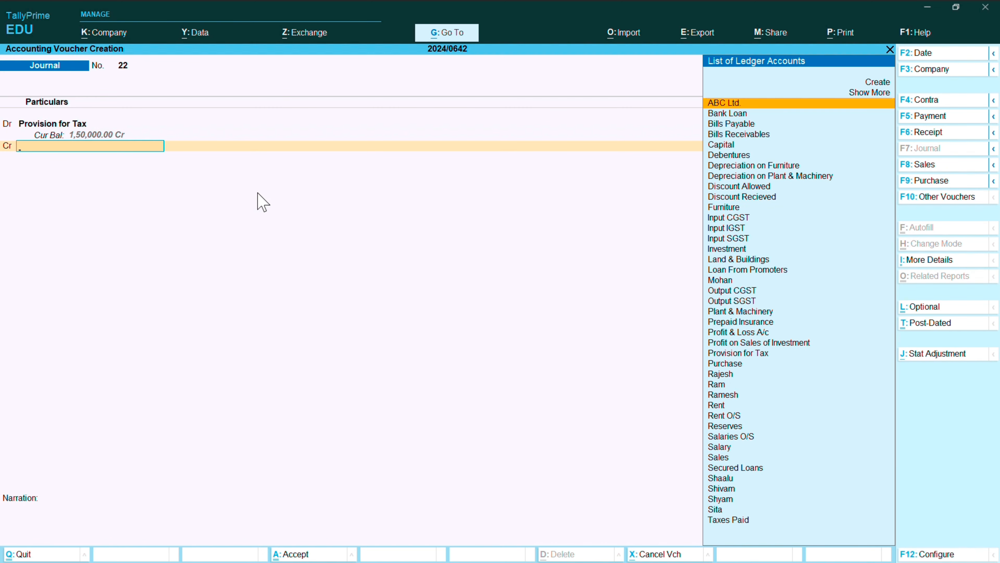
Credit Taxes Paid with 2,80,000 and save the journal voucher with an empty narration
text(Ra)
key(Return)
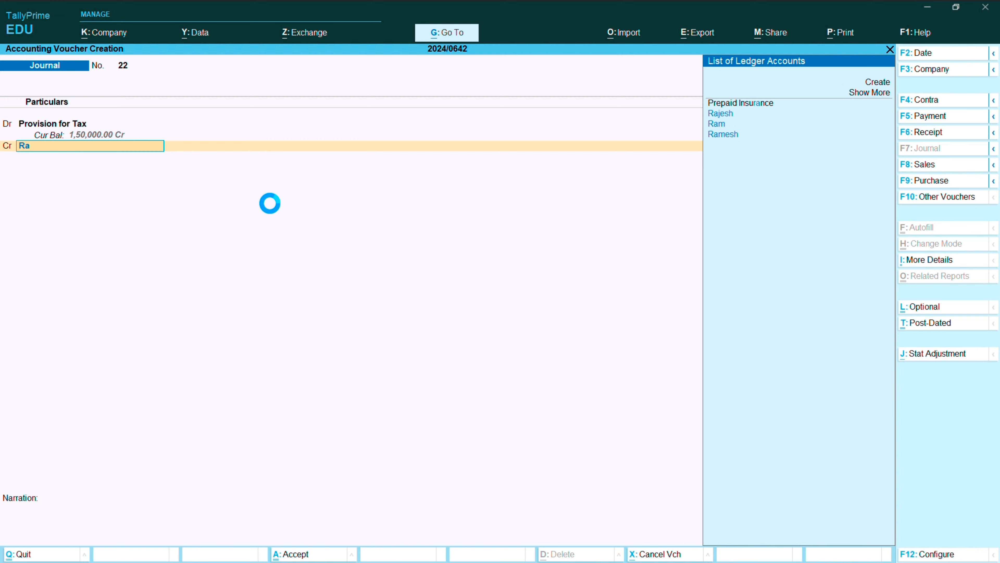
key(BackSpace)
key(BackSpace)
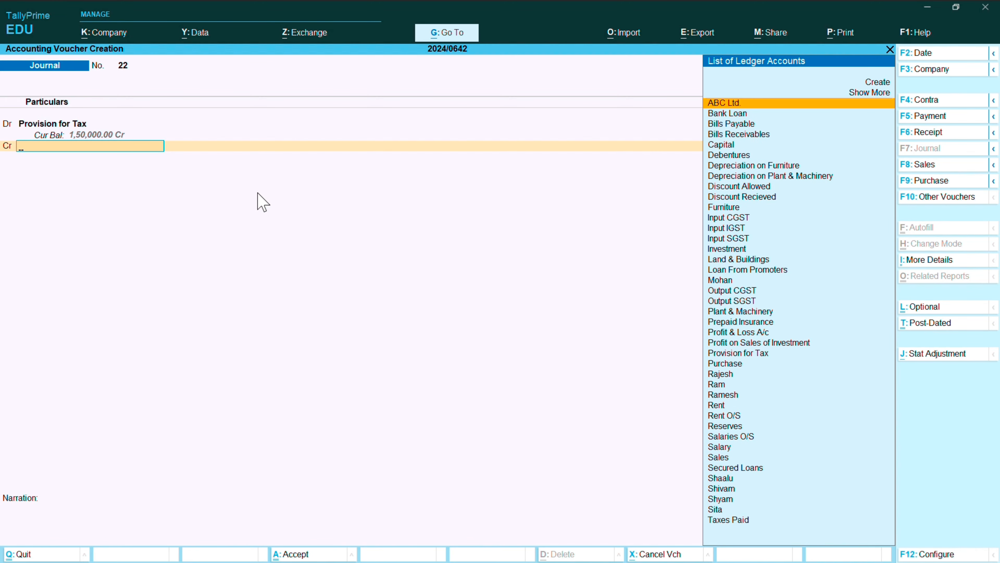
text(ta)
key(Return)
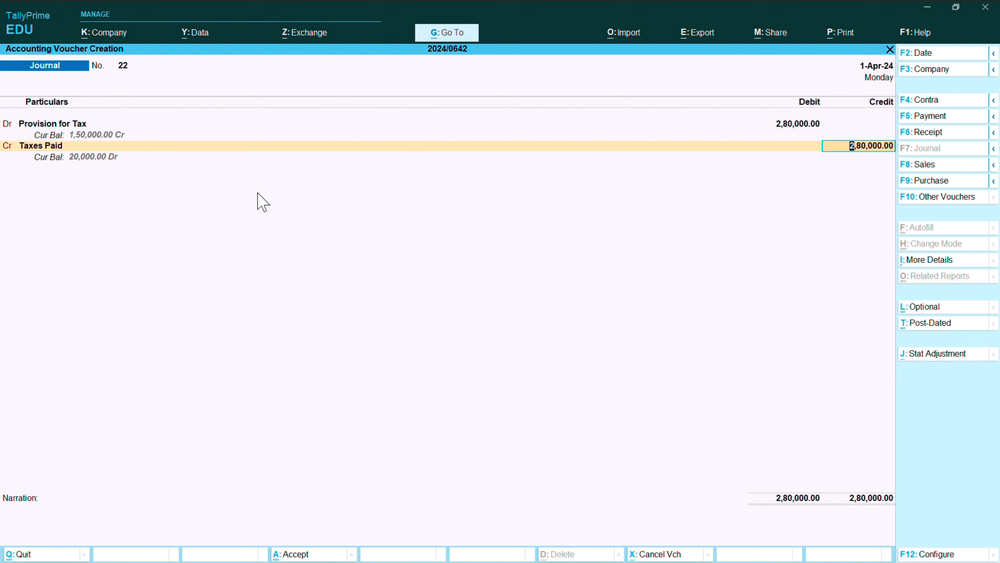
key(Return)
key(Return)
key(Return)
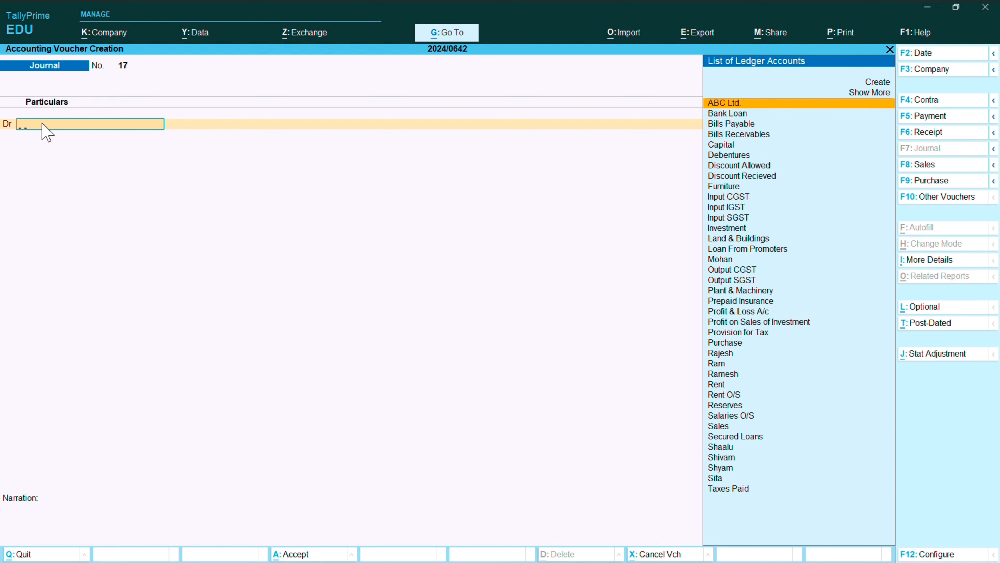
Create a Salary ledger under Indirect Expenses from the debit line of the new journal voucher
text(Sal)
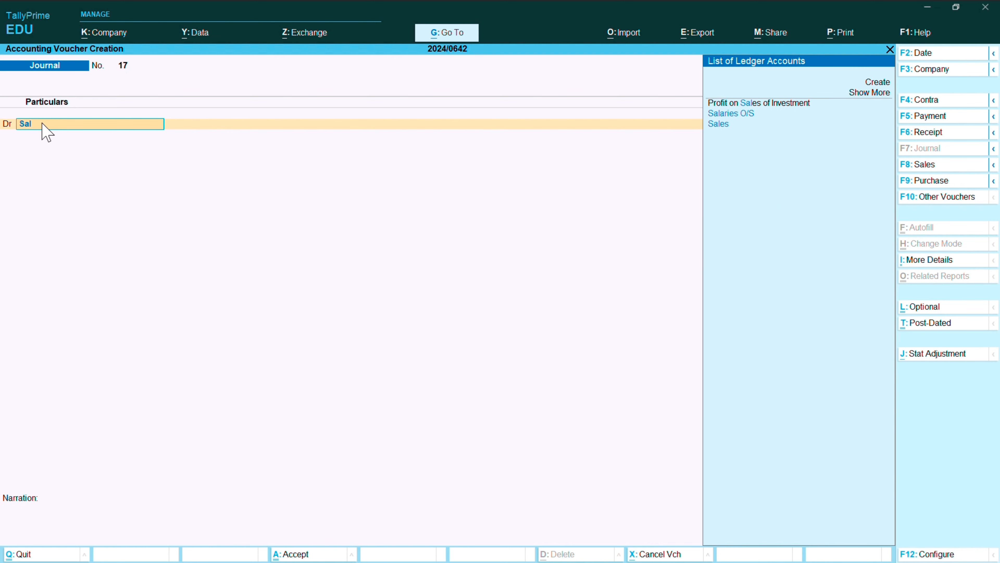
text(a)
key(alt+c)
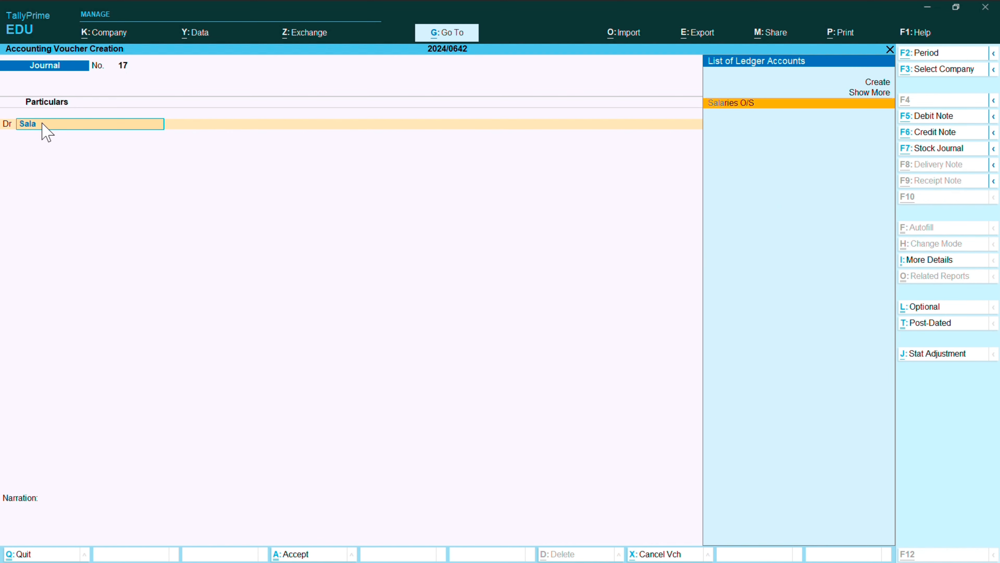
text(Salary)
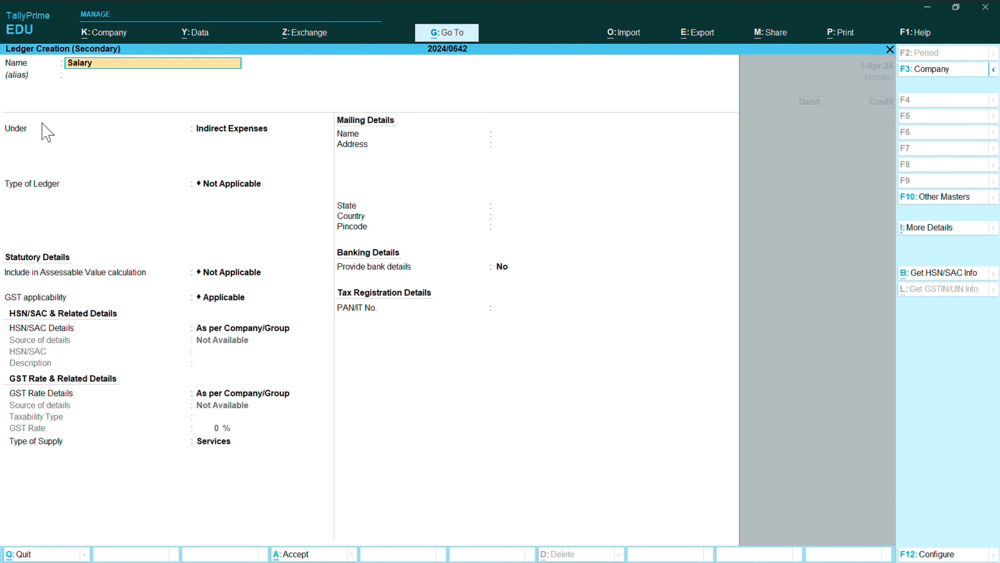
key(Return)
key(Return)
key(Return)
key(Return)
key(Return)
key(Return)
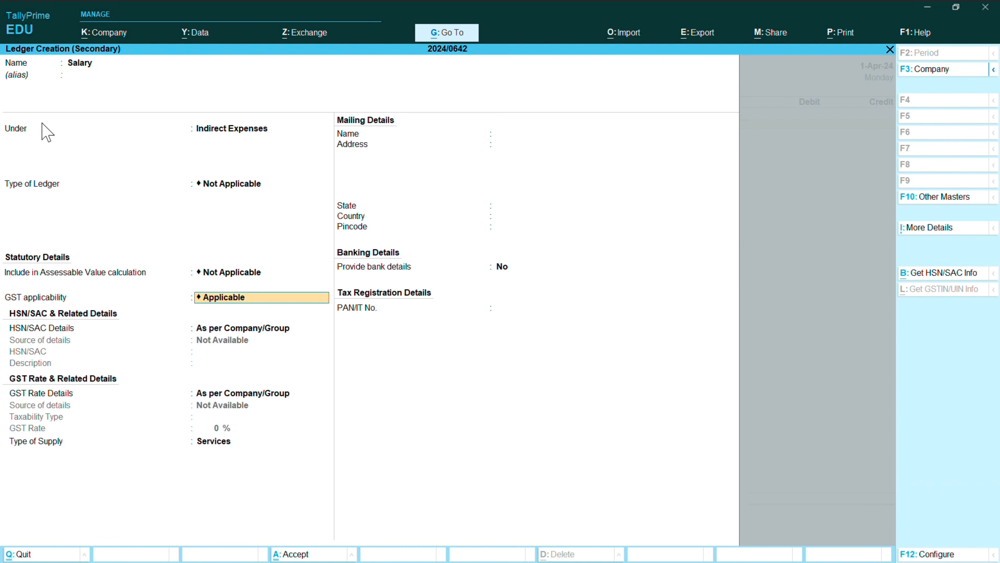
key(Return)
key(Return)
key(Return)
key(Return)
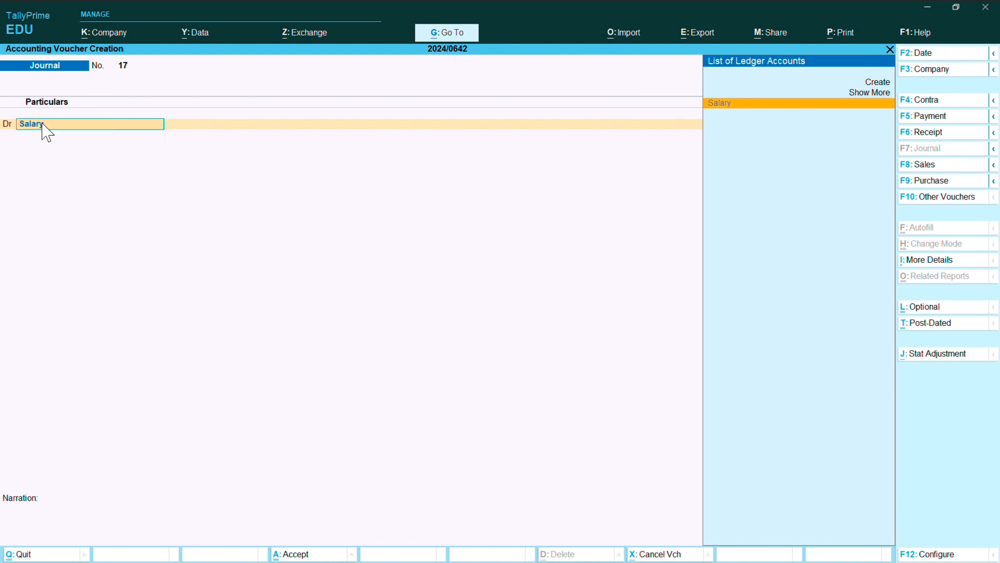
Debit Salary with 45,000 in the journal voucher
key(Return)
text(45000)
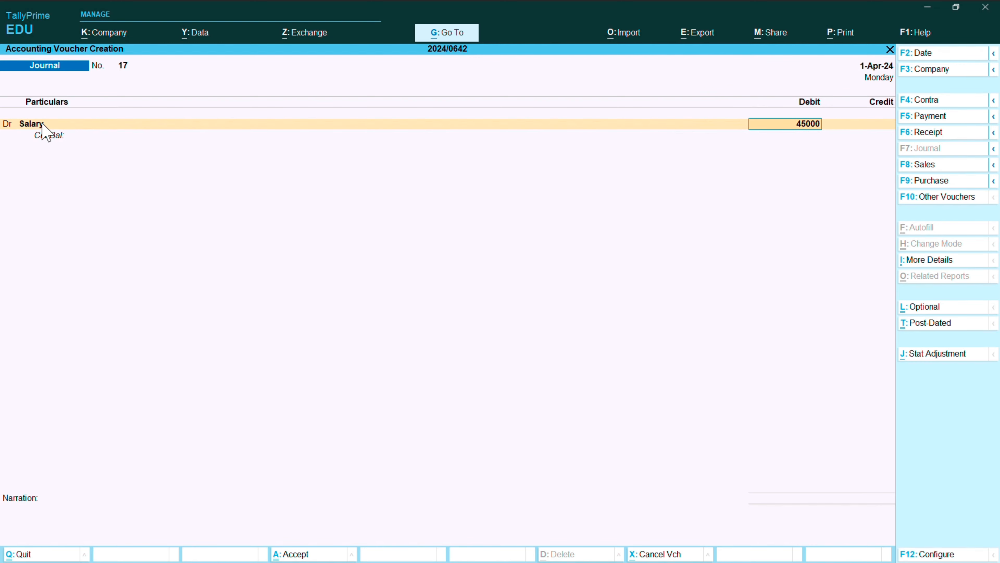
click(41, 123)
key(Return)
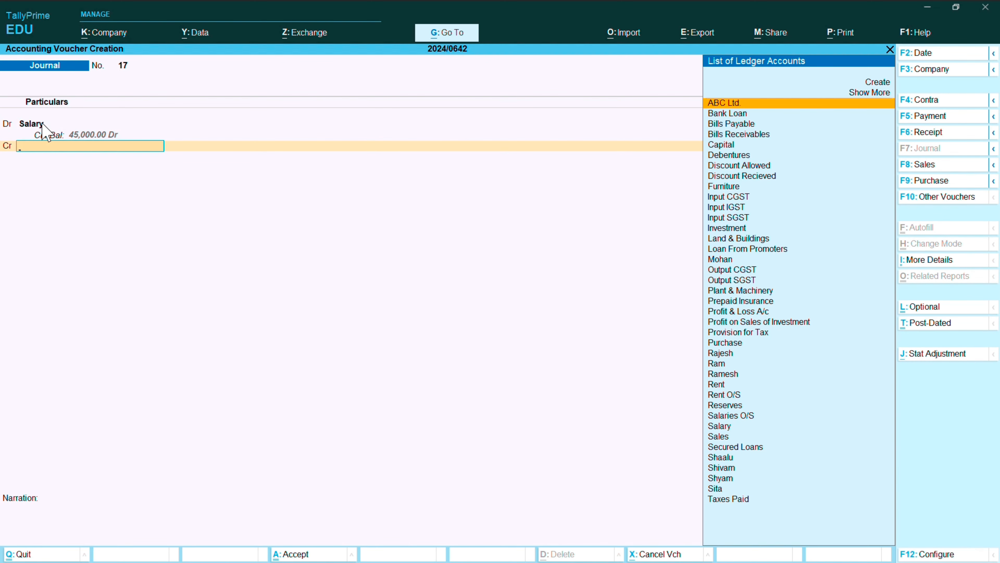
Credit Salaries O/S with 45,000 and save the journal voucher without a narration
text(Sala)
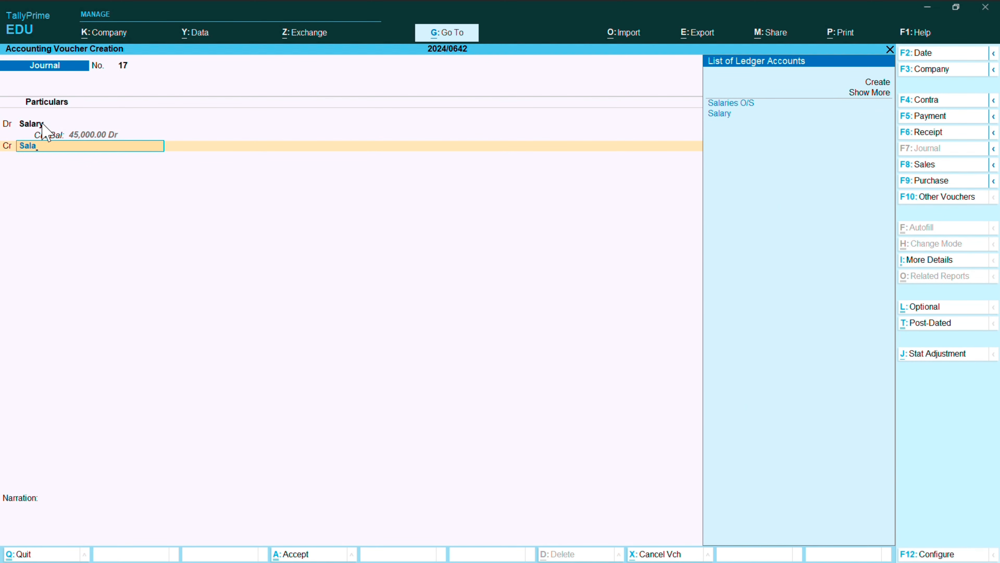
key(Return)
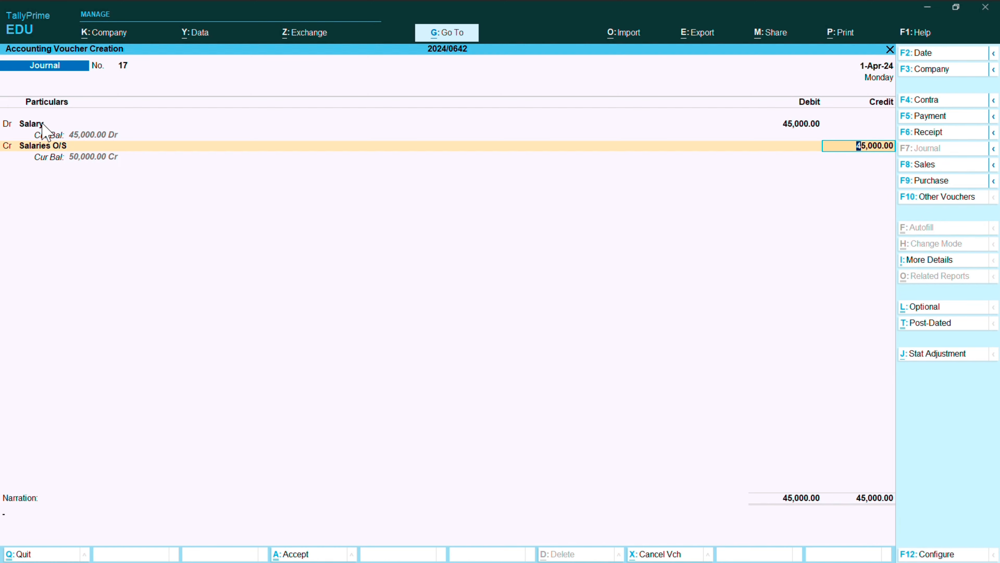
key(Return)
key(Return)
key(Return)
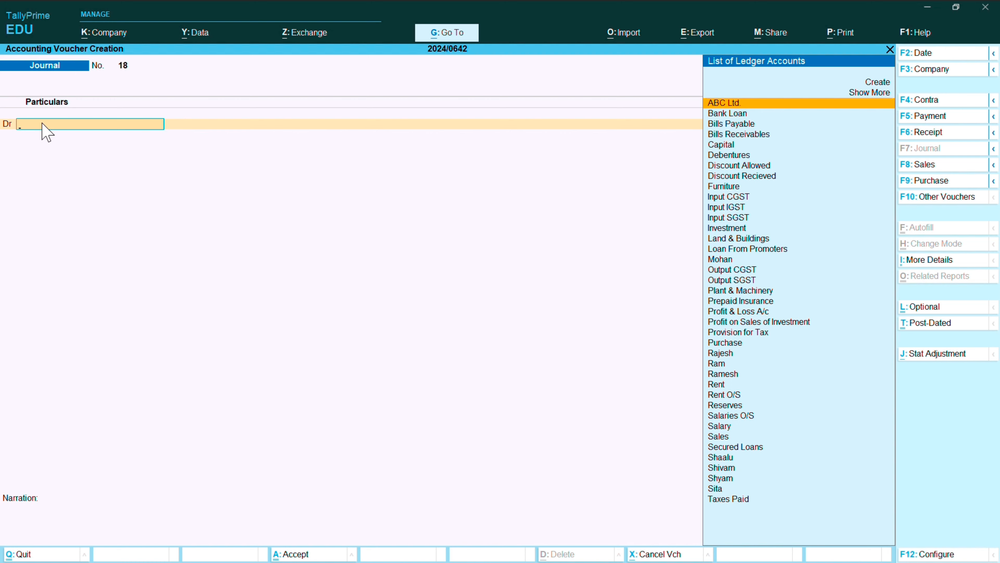
Debit Profit & Loss A/c with 1,50,000 in the journal voucher
text(P)
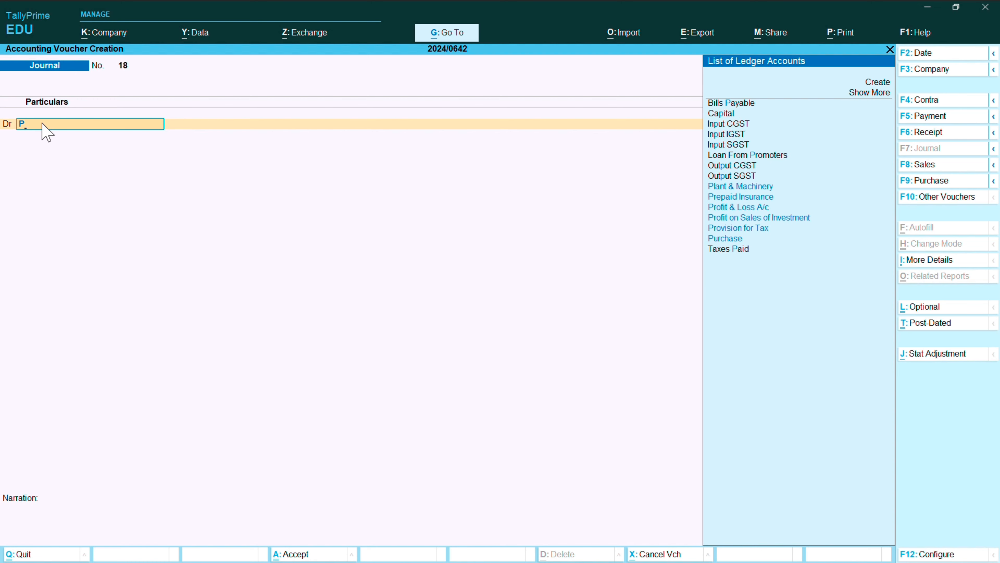
text(rofi)
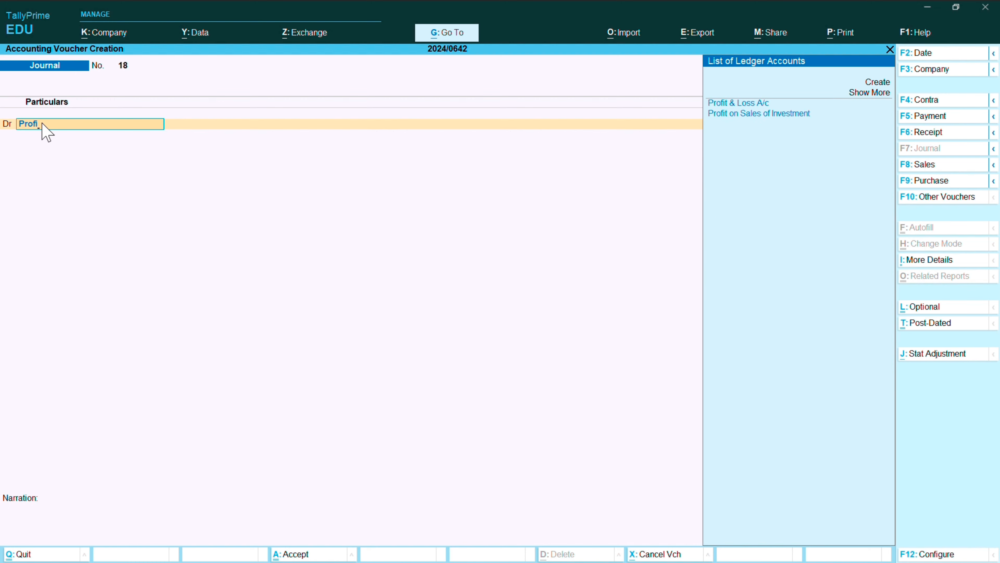
key(Return)
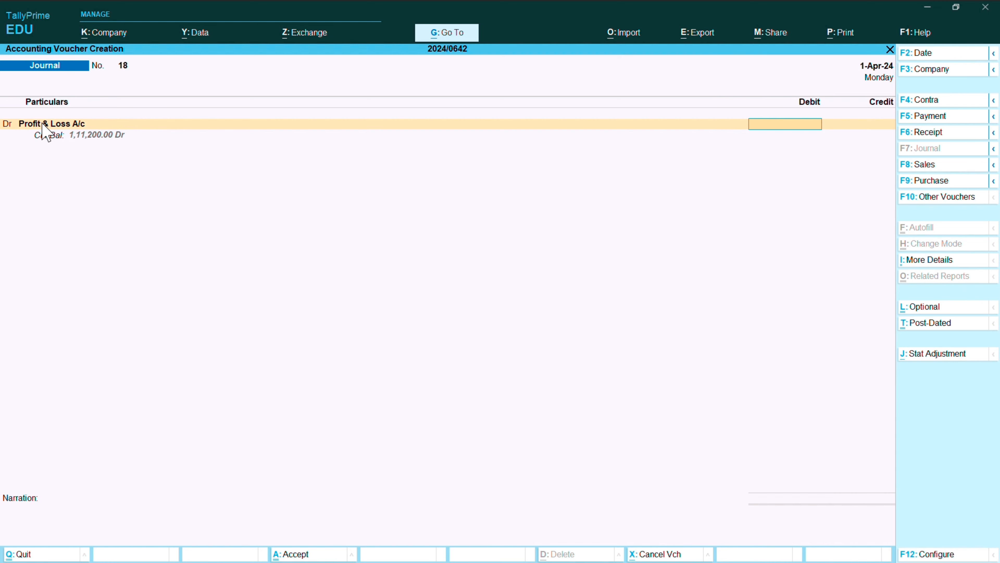
text(150000)
key(Return)
Credit Provision for Tax with 1,50,000 and save the journal voucher without a narration
key(Return)
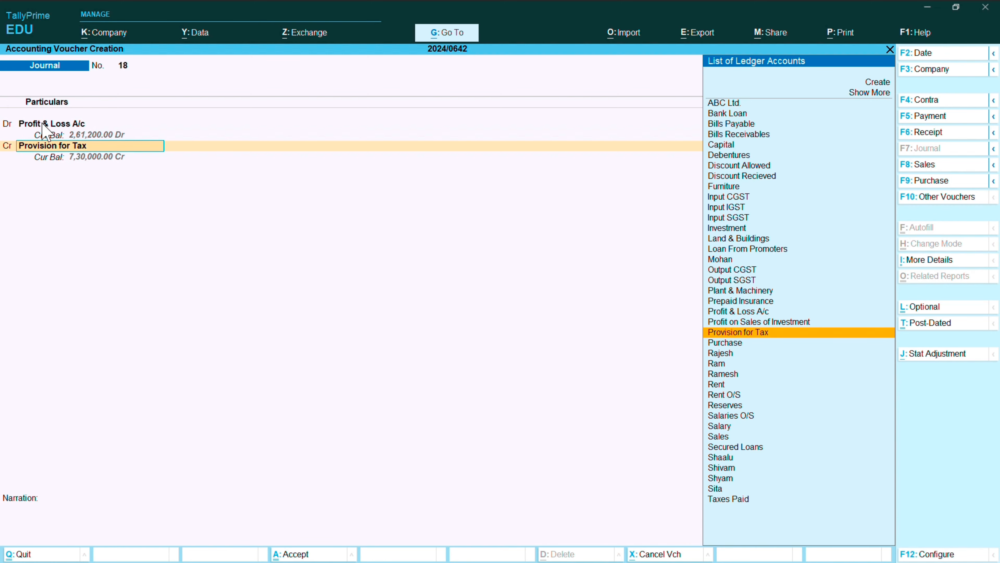
key(Return)
key(Return)
key(Return)
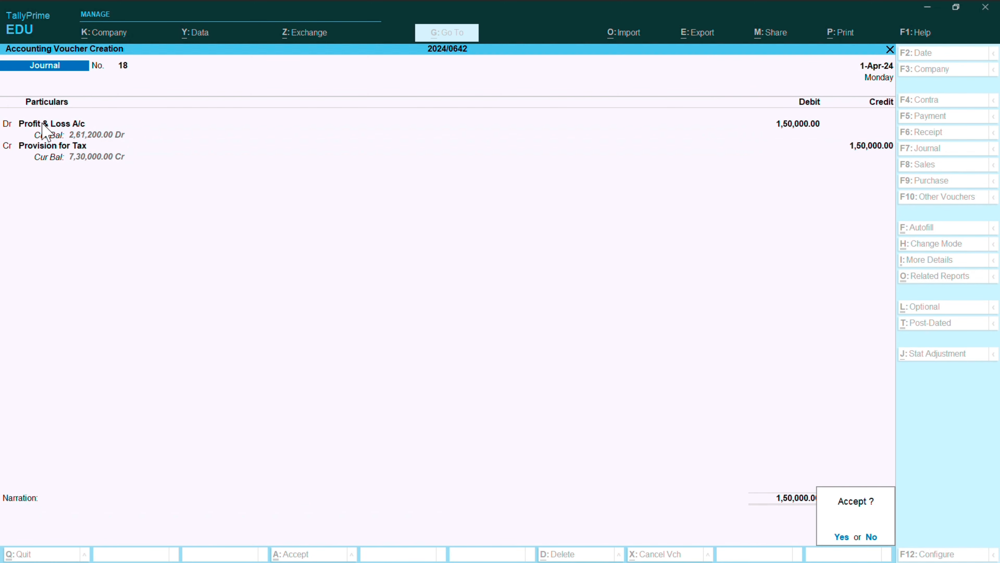
key(Return)
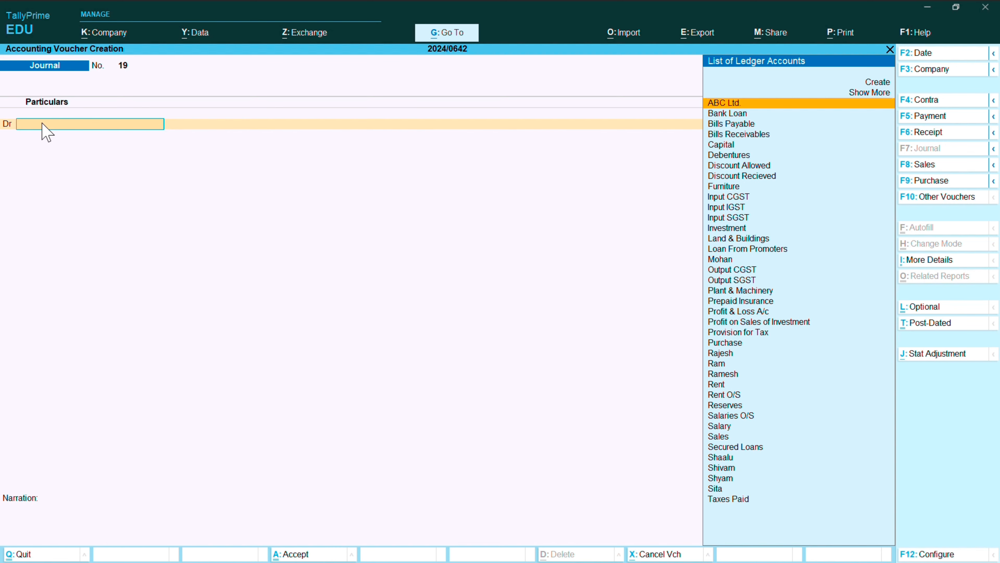
Debit Rent with 10,000 in the new journal voucher
text(Rent)
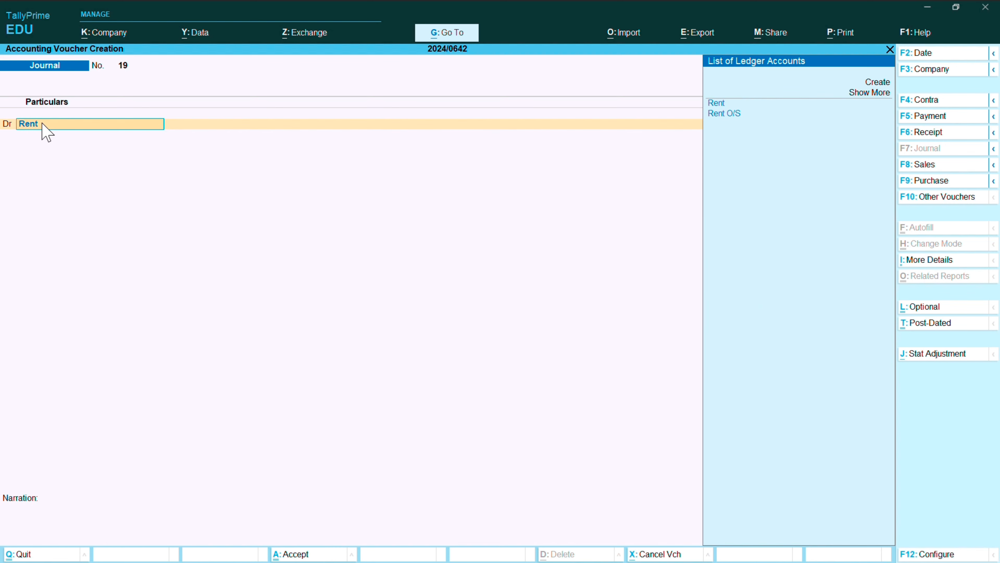
click(42, 123)
key(Return)
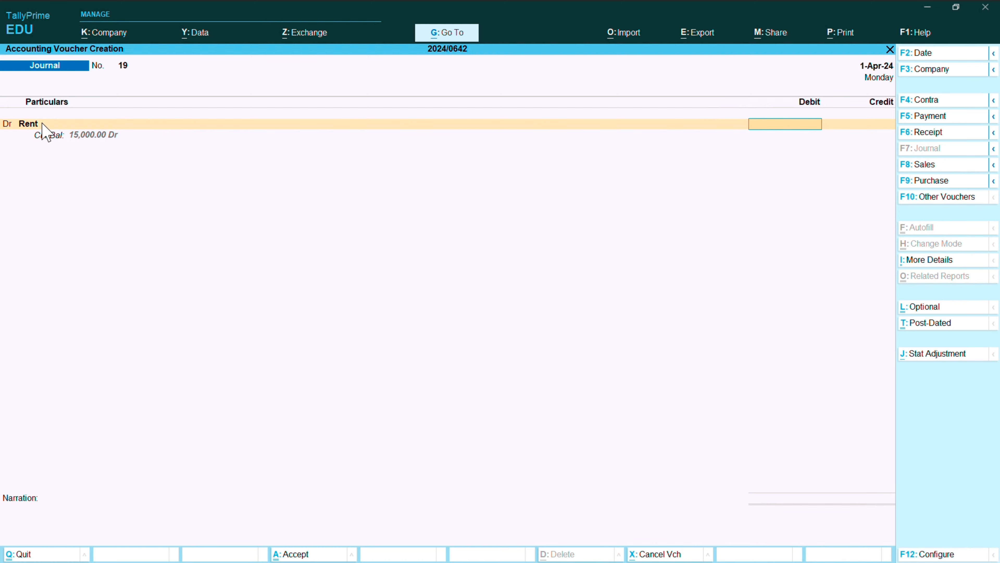
text(15)
key(BackSpace)
text(0000)
click(41, 123)
key(Return)
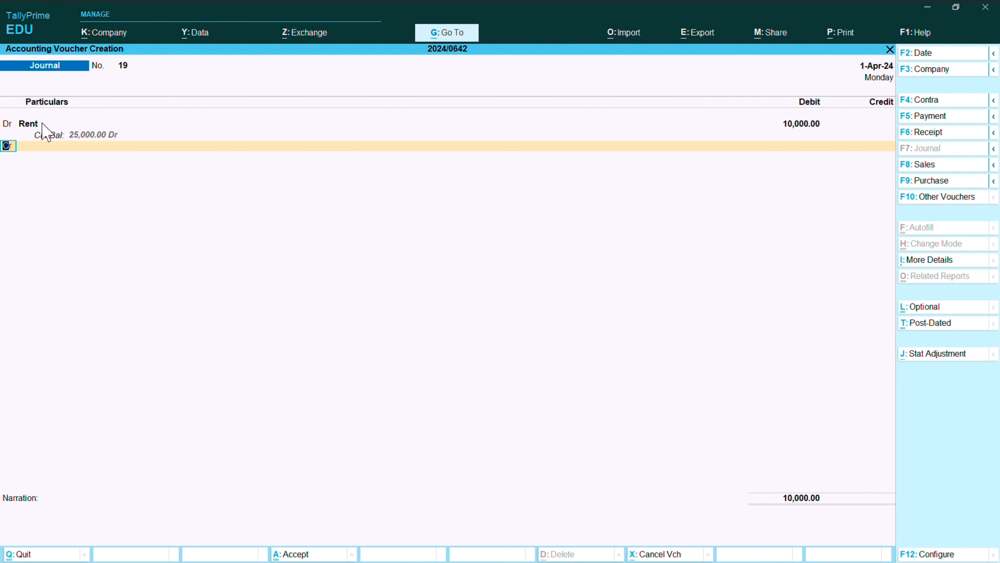
Credit Rent O/S with 10,000 and save the journal voucher without a narration
key(Return)
text(Rent)
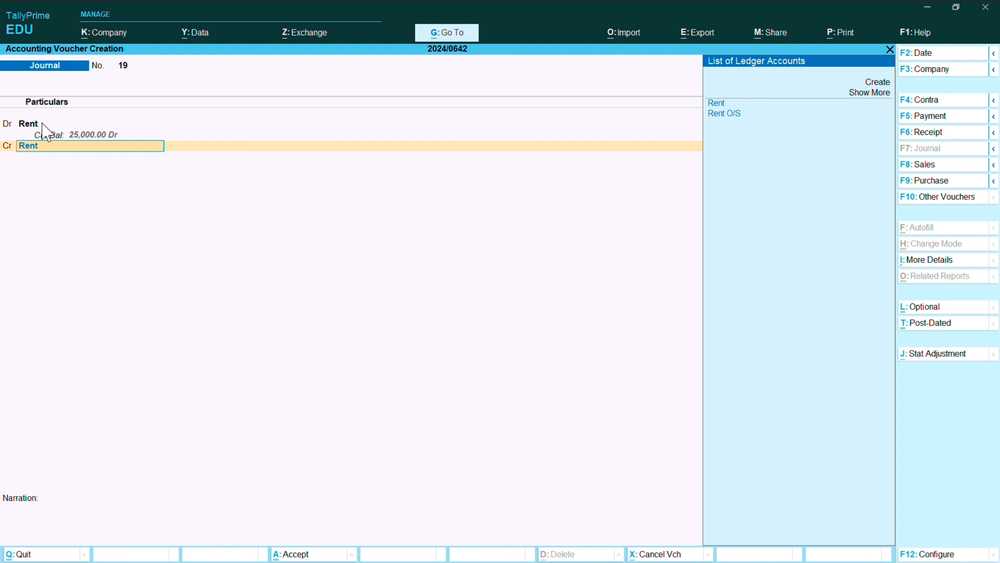
key(Down)
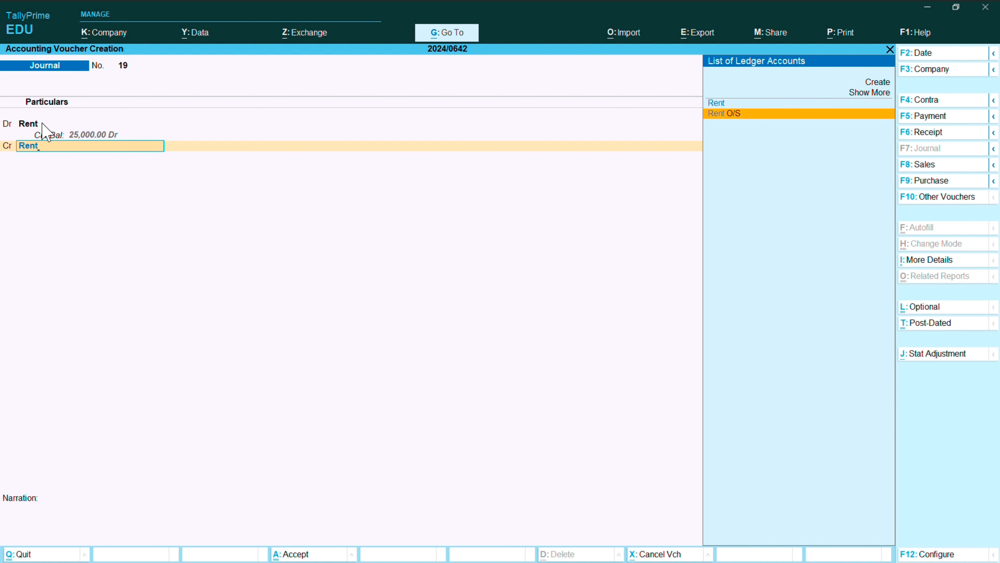
key(Return)
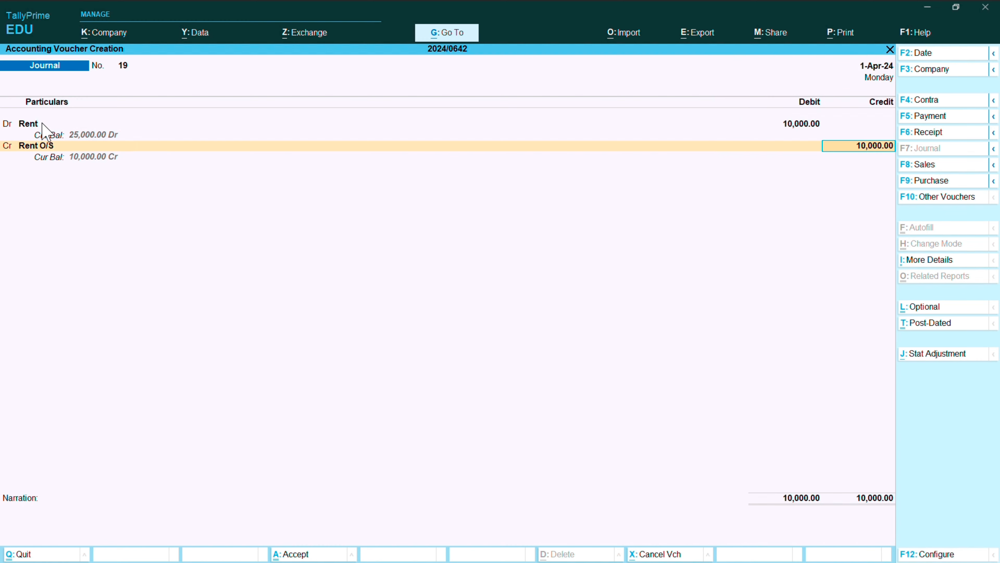
key(Return)
key(Return)
key(Return)
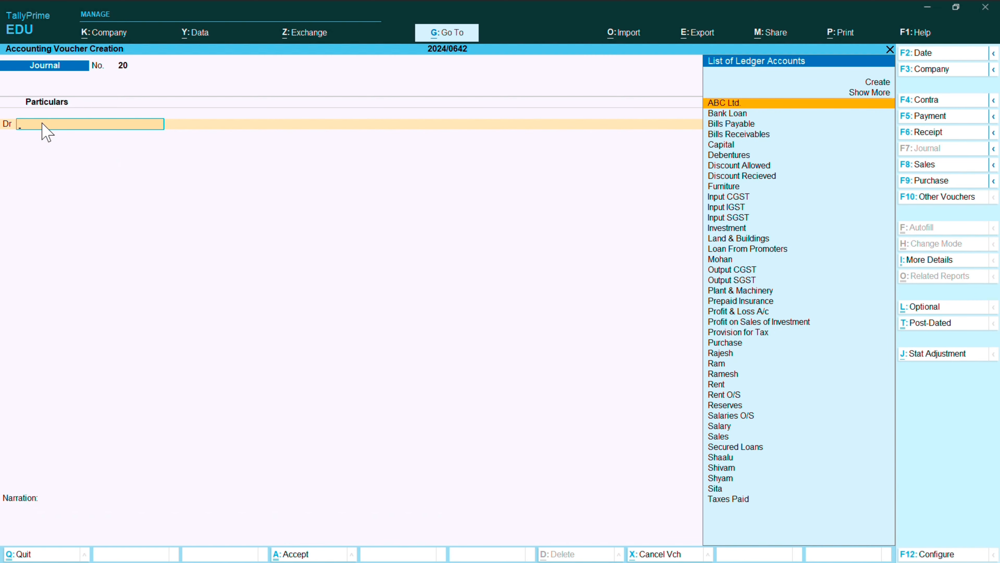
Create a Depreciation on Furniture ledger under Indirect Expenses from the debit line of the new journal voucher
key(alt+c)
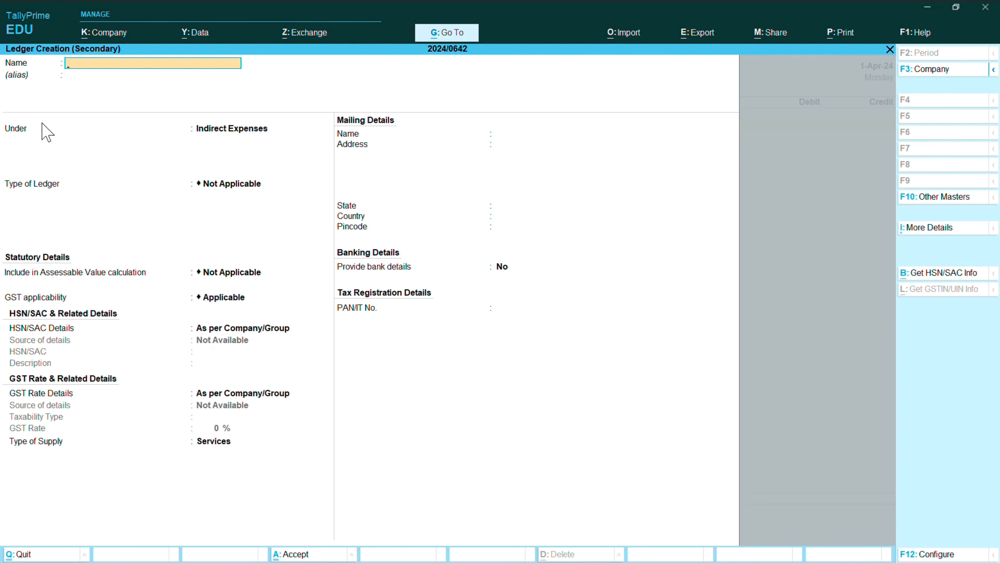
text(Depreciation on Furni)
key(Return)
key(Return)
key(Return)
key(Return)
key(Return)
key(Return)
key(Return)
key(Return)
key(Return)
key(Return)
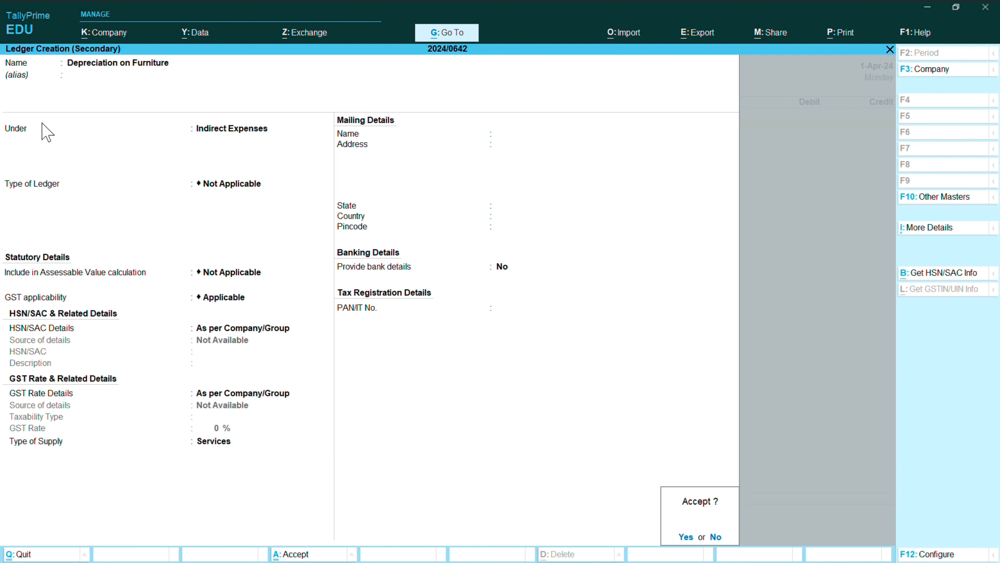
key(Return)
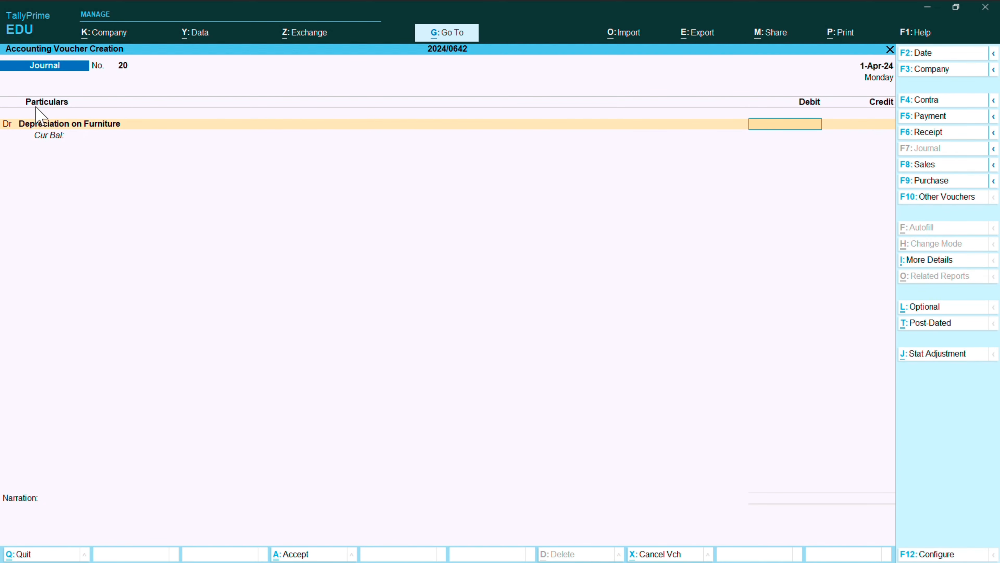
Debit Depreciation on Furniture with 23,000 in the journal voucher
text(20)
key(BackSpace)
text(3000)
key(Return)
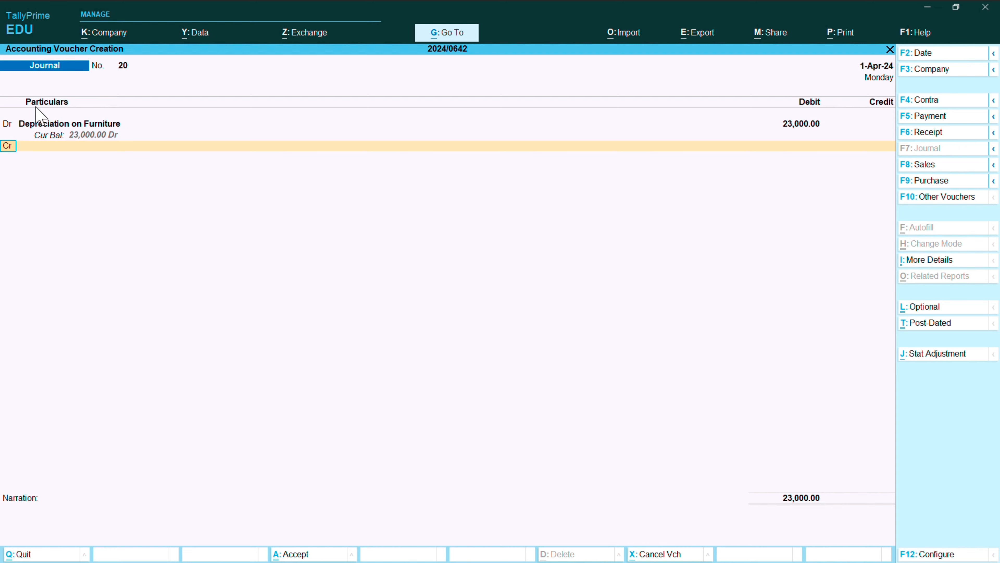
Credit Furniture with 23,000 and save the journal voucher without a narration
key(Return)
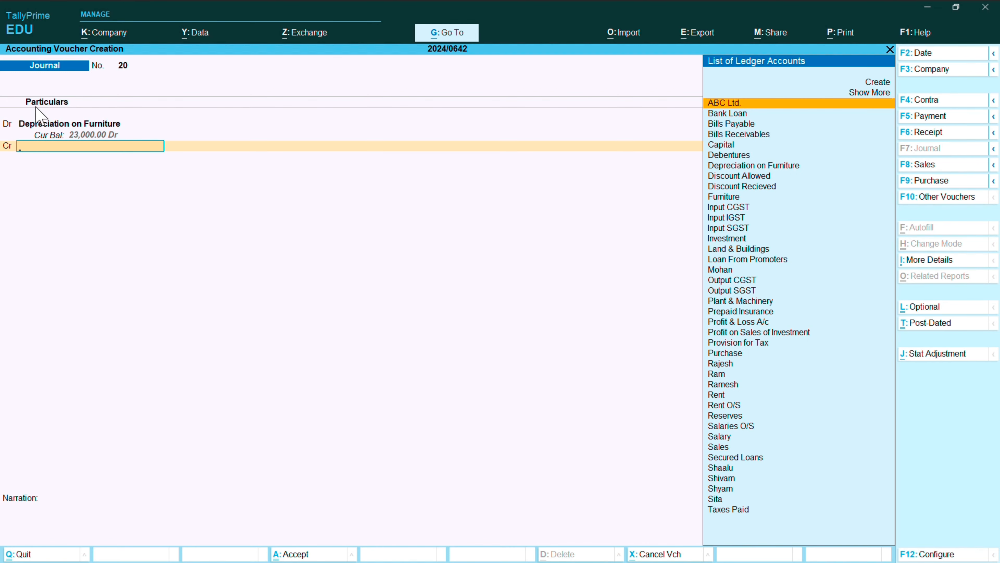
text(fur)
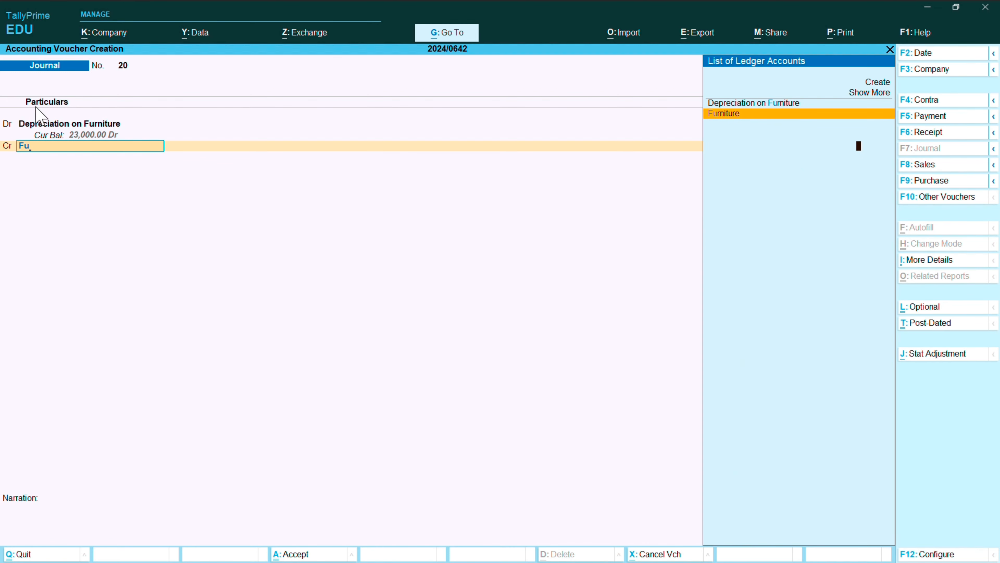
key(Return)
key(Return)
key(Return)
key(Return)
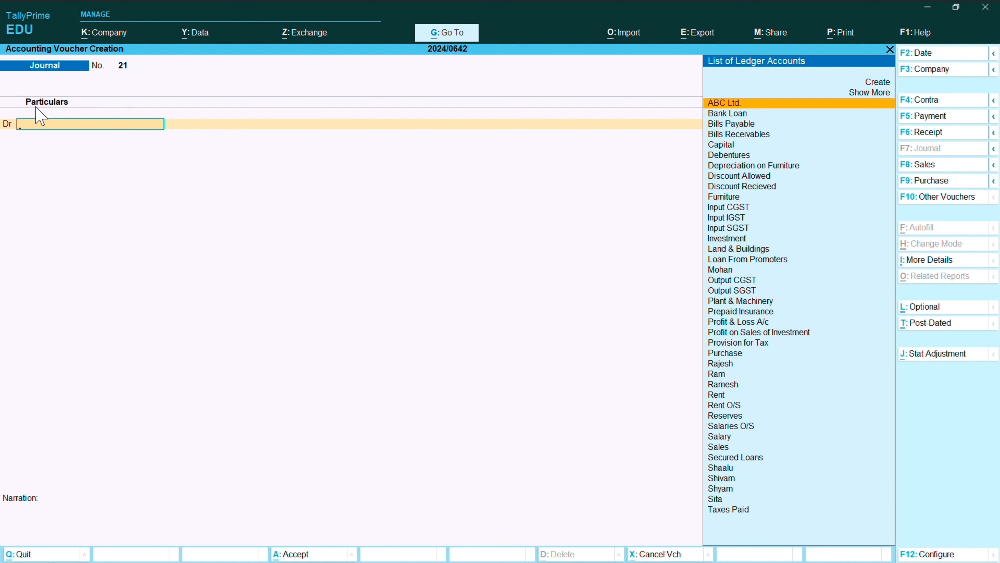
Create a Depreciation on Plant & Machinery ledger under Indirect Expenses from the debit line of the new journal voucher
key(alt+c)
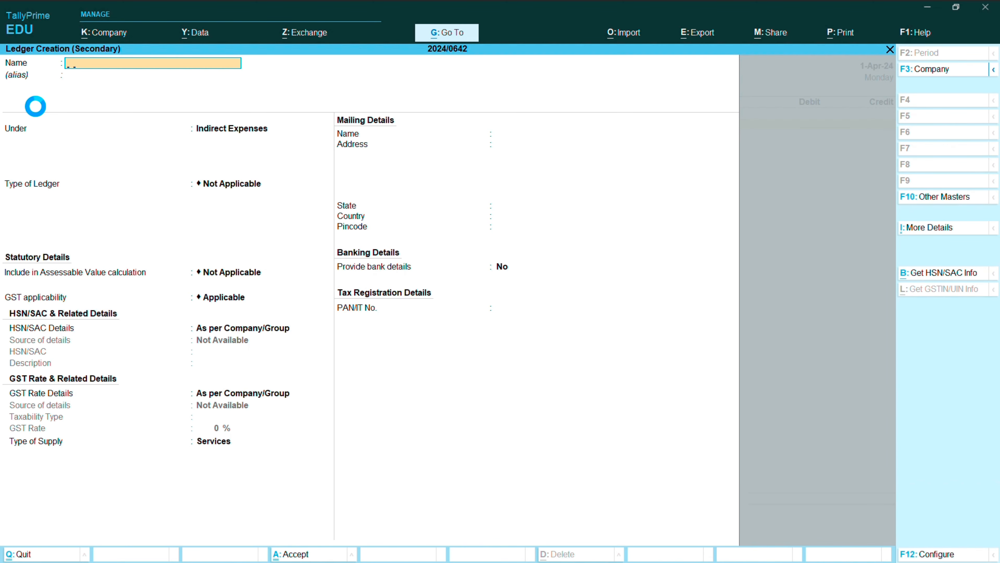
text(Depreciation on P)
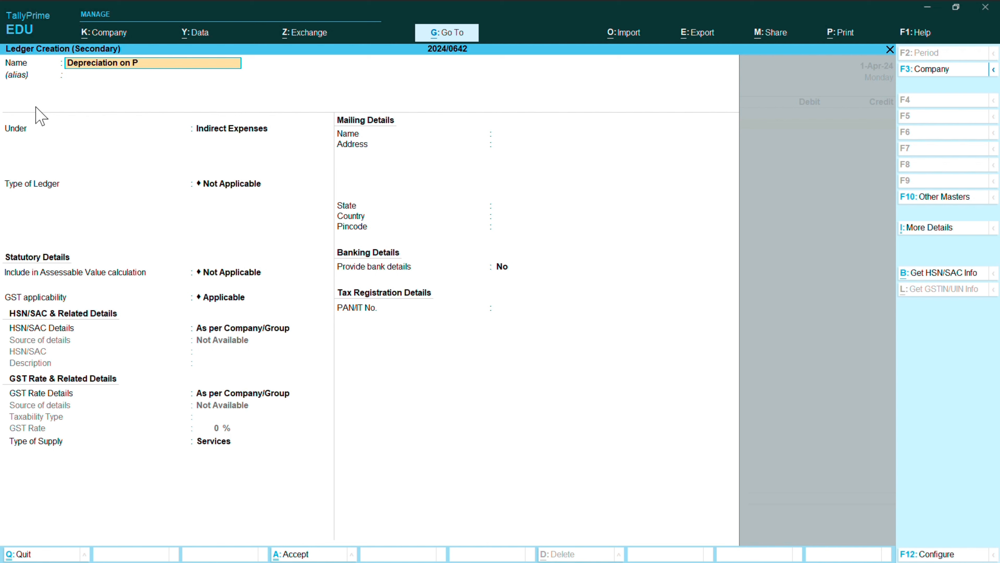
text(lant & Machine)
key(Return)
key(Return)
key(Return)
key(Return)
key(Return)
key(Return)
key(Return)
key(Return)
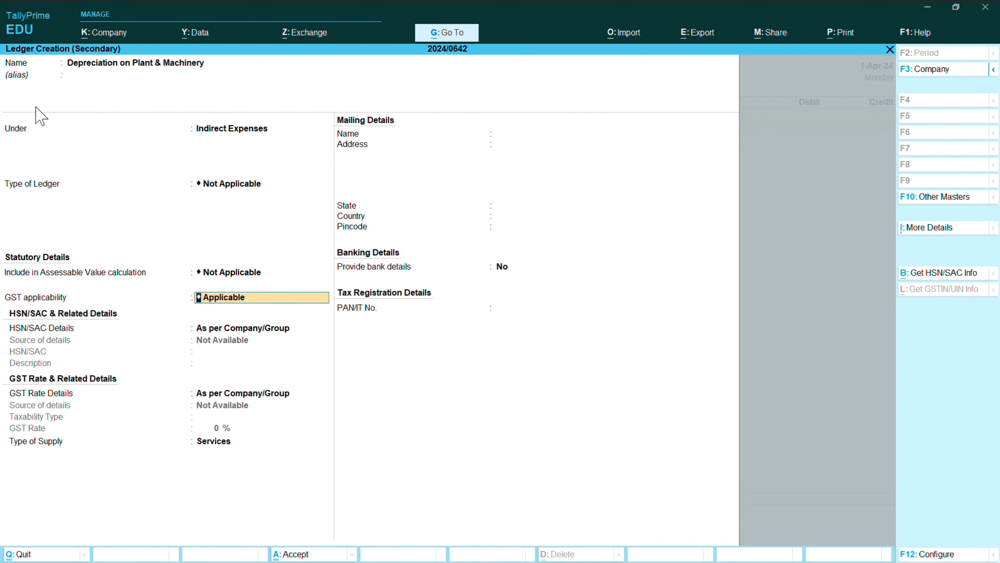
key(Return)
key(Return)
key(Return)
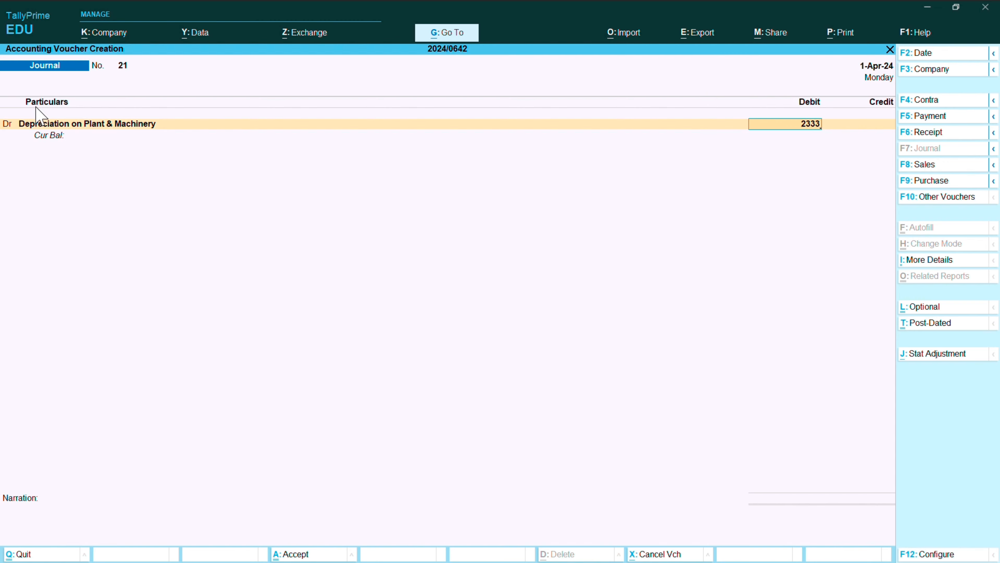
Debit Depreciation on Plant & Machinery with 24,000 in the journal voucher
text(000)
text(000)
key(Return)
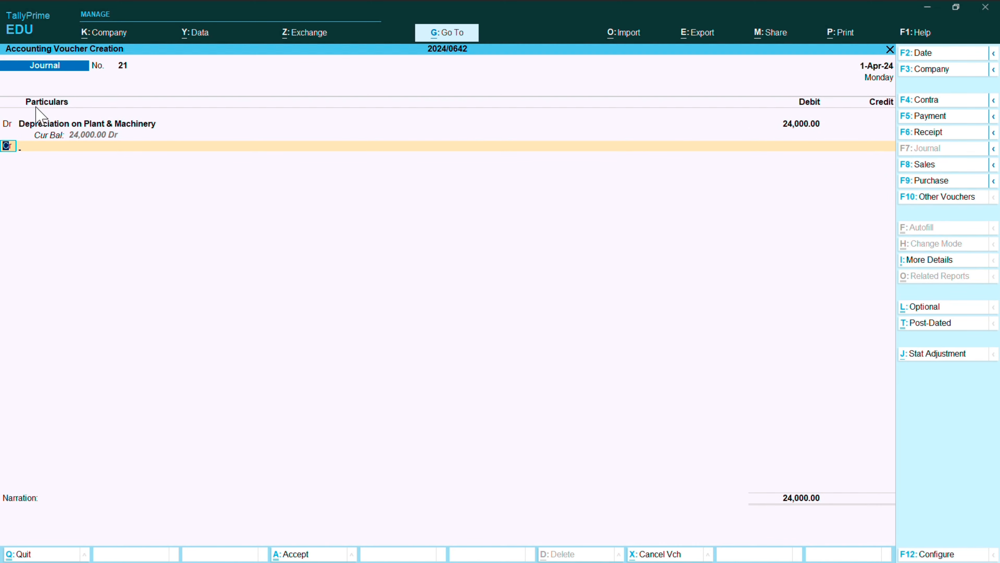
Credit Plant & Machinery with 24,000 and save the journal voucher without a narration
key(Return)
text(Plan)
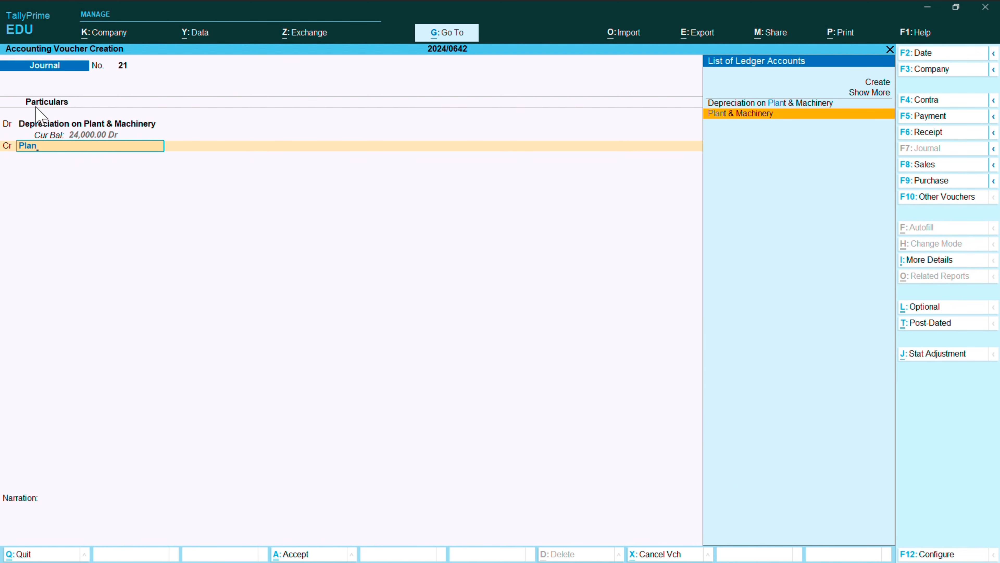
key(Return)
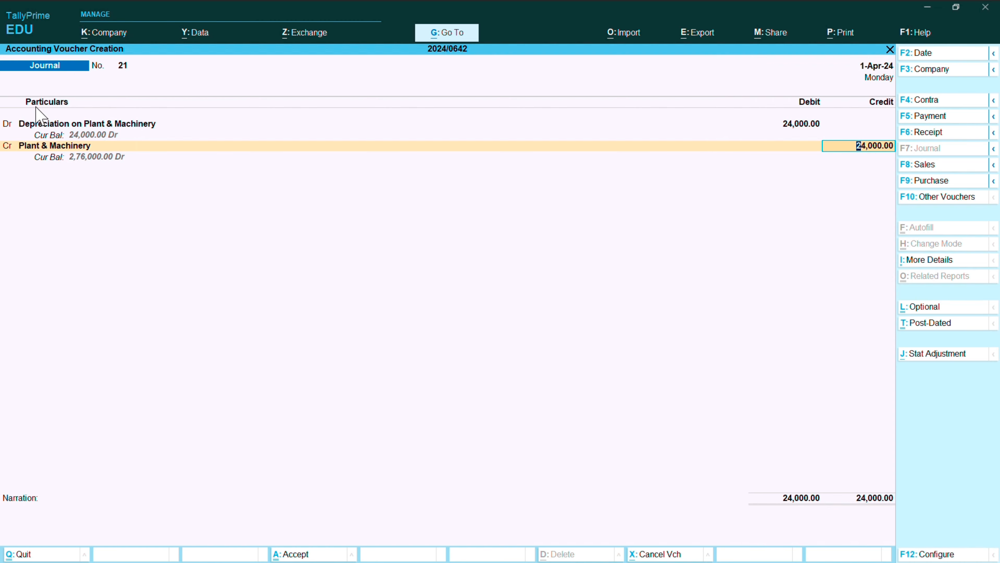
key(Return)
key(Return)
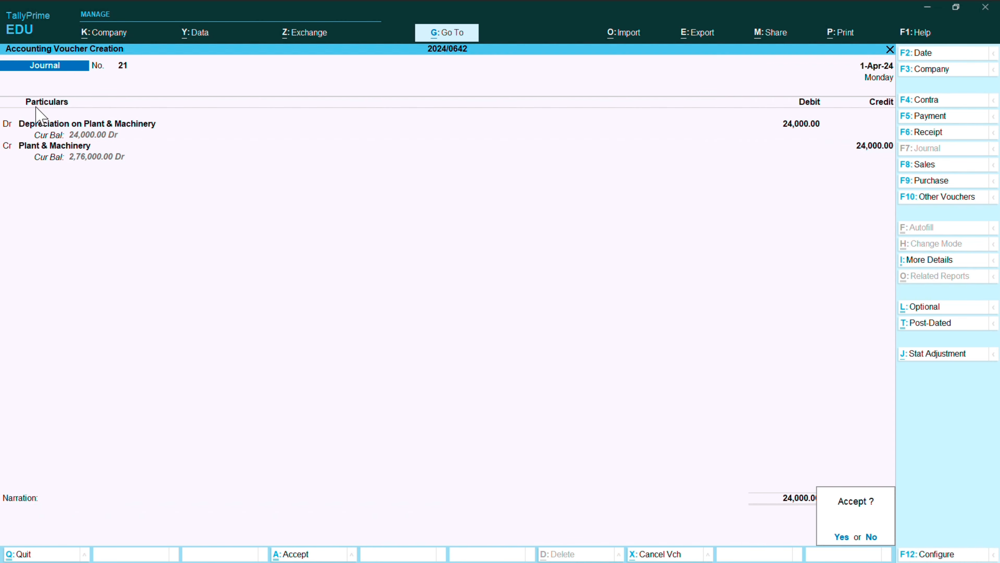
key(Return)
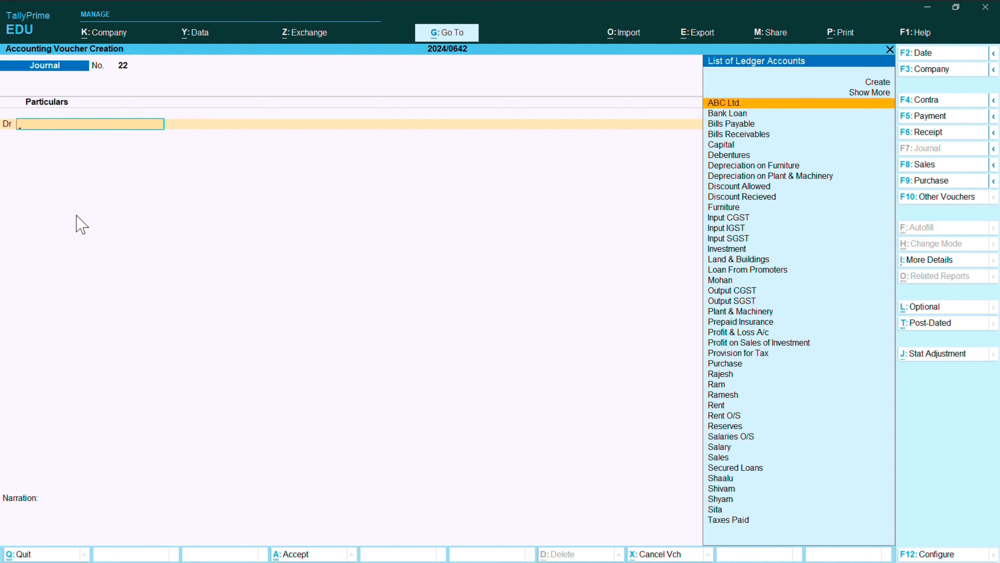
Quit journal voucher entry and open receipt voucher no. 2 from the Day Book for alteration
key(Escape)
key(Return)
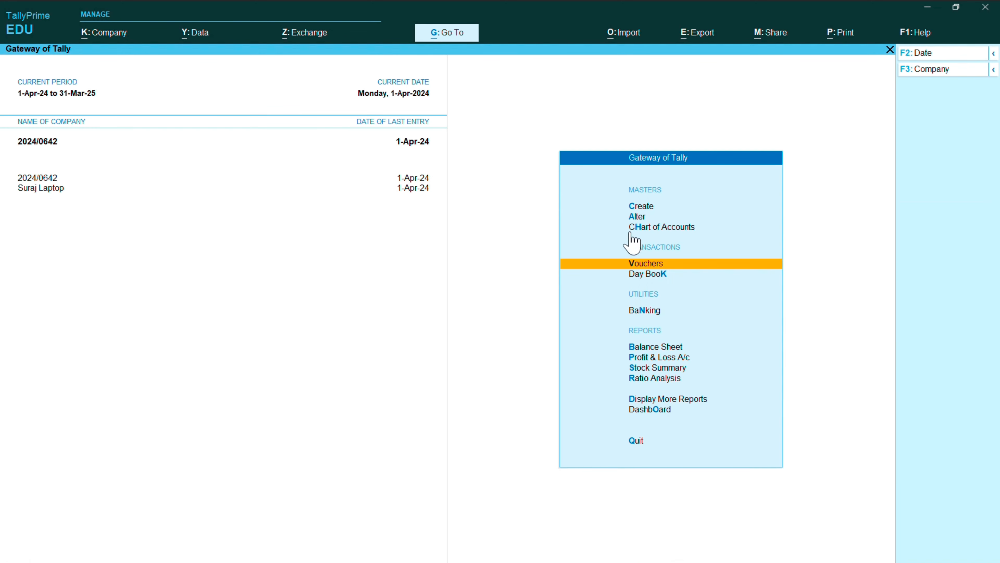
click(643, 217)
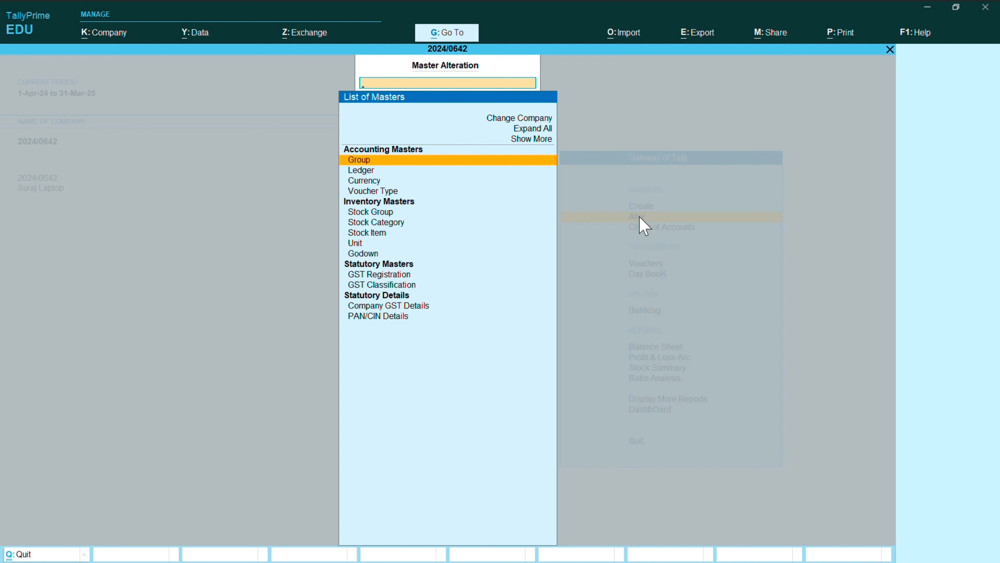
key(Escape)
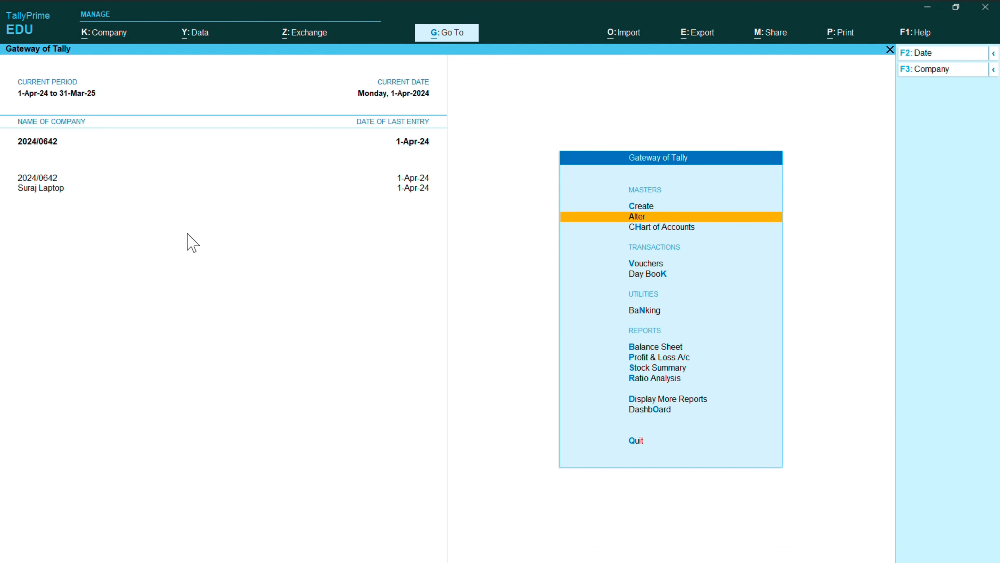
click(637, 276)
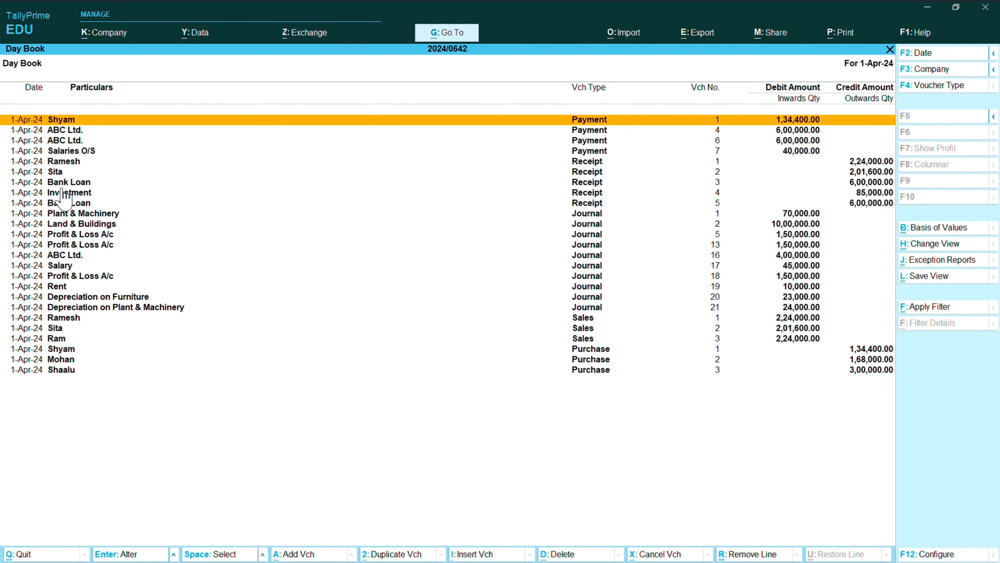
click(57, 172)
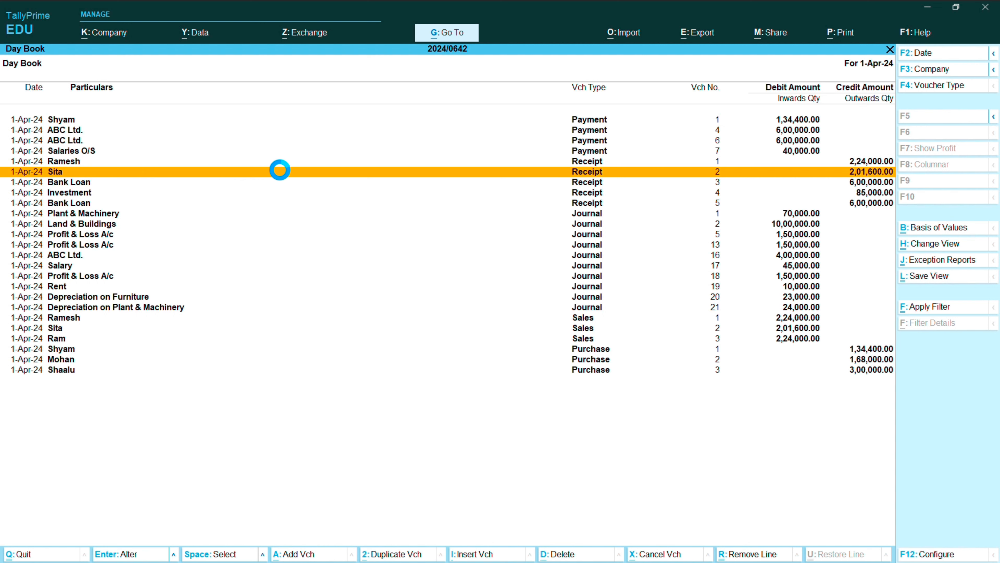
click(476, 127)
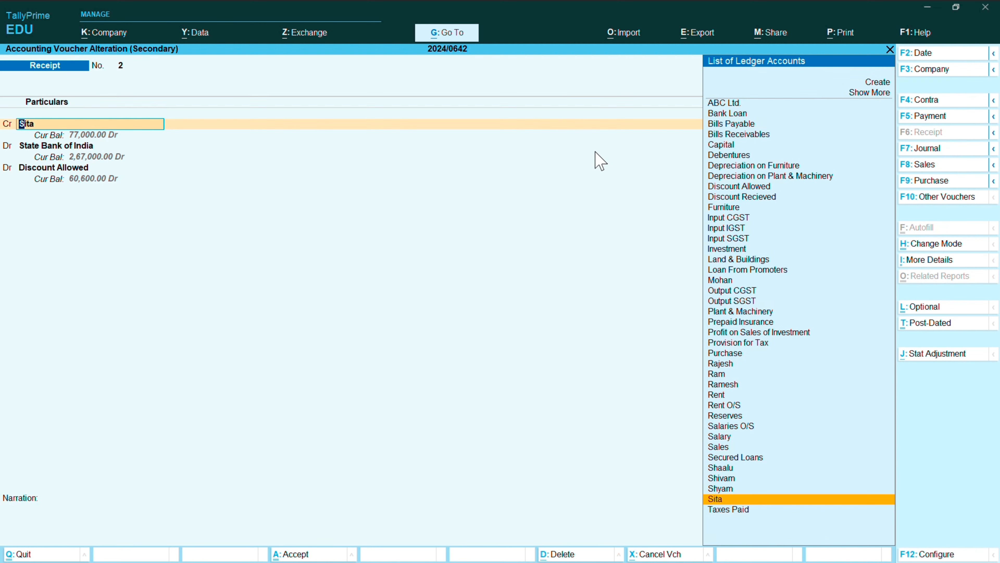
Set the State Bank of India debit in receipt voucher no. 2 to 1,90,000 and accept its bank allocation as Cheque/DD
key(Return)
key(Return)
key(Return)
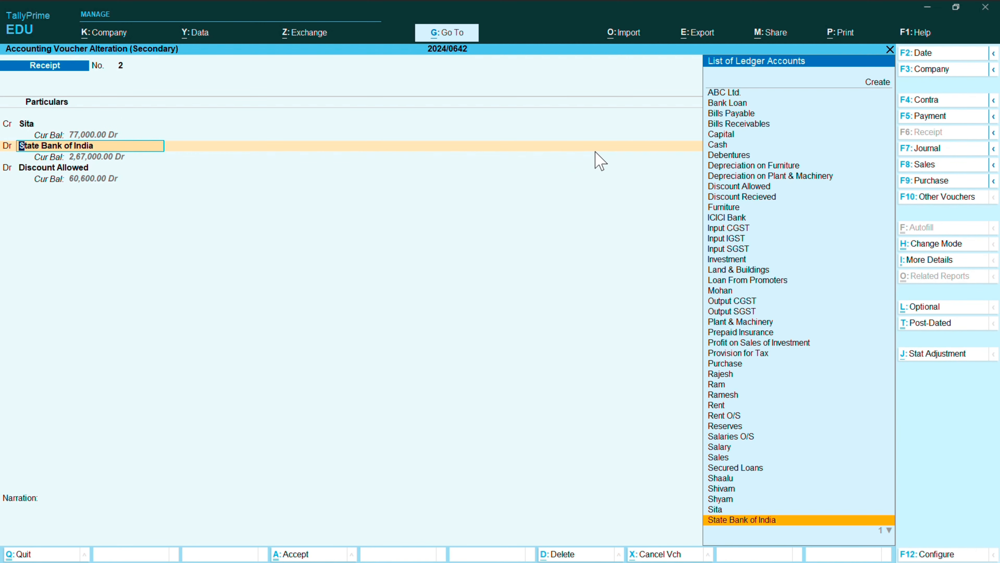
key(BackSpace)
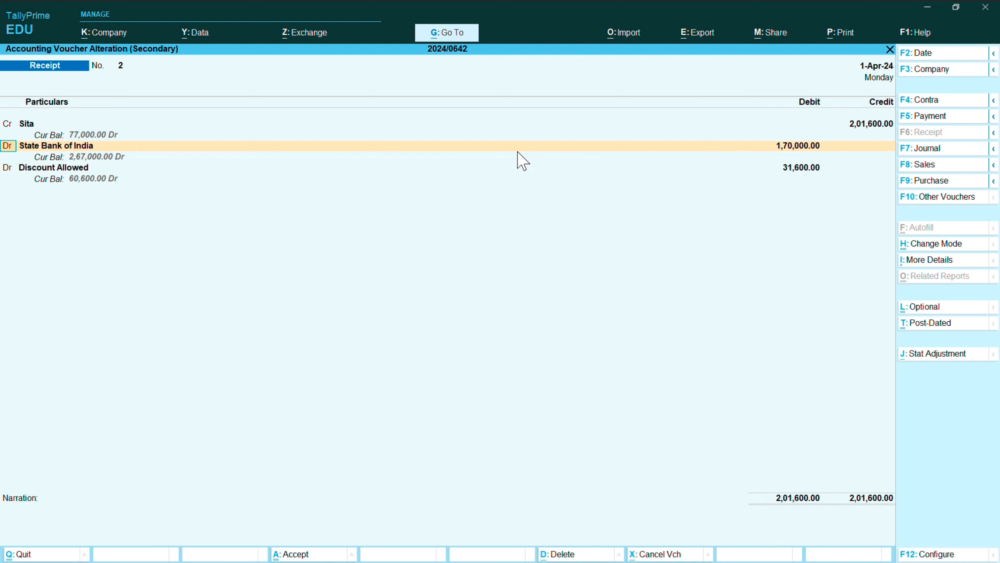
key(Return)
key(Return)
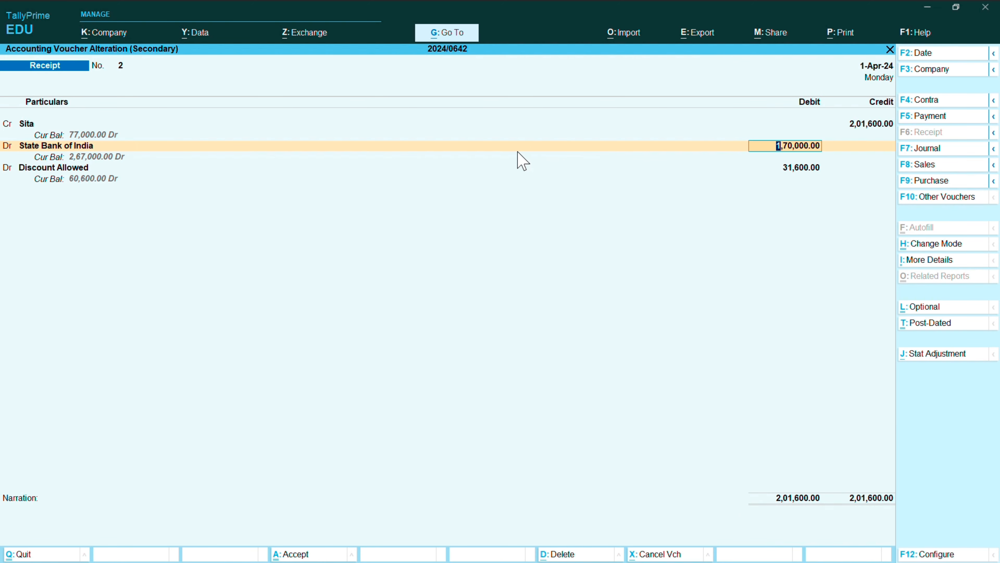
text(190000)
key(Return)
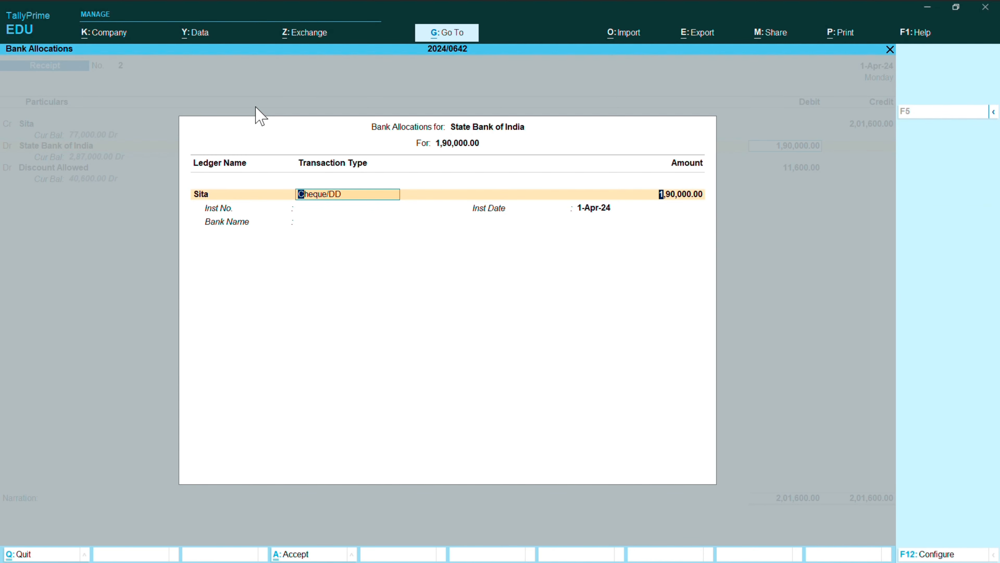
key(Return)
key(Return)
key(Return)
key(Return)
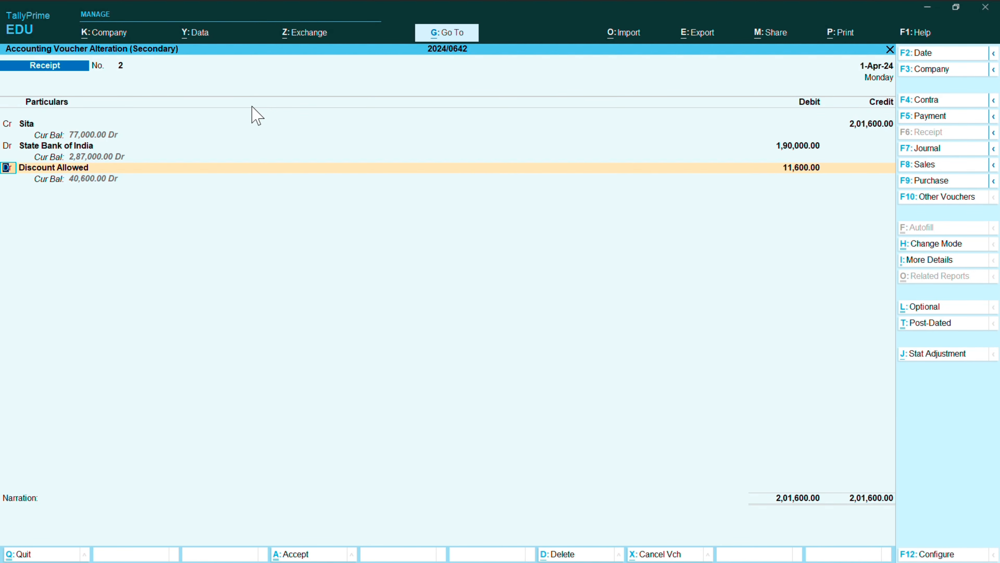
Accept the adjusted Discount Allowed line and save the altered receipt voucher without a narration
key(Return)
key(Return)
key(Return)
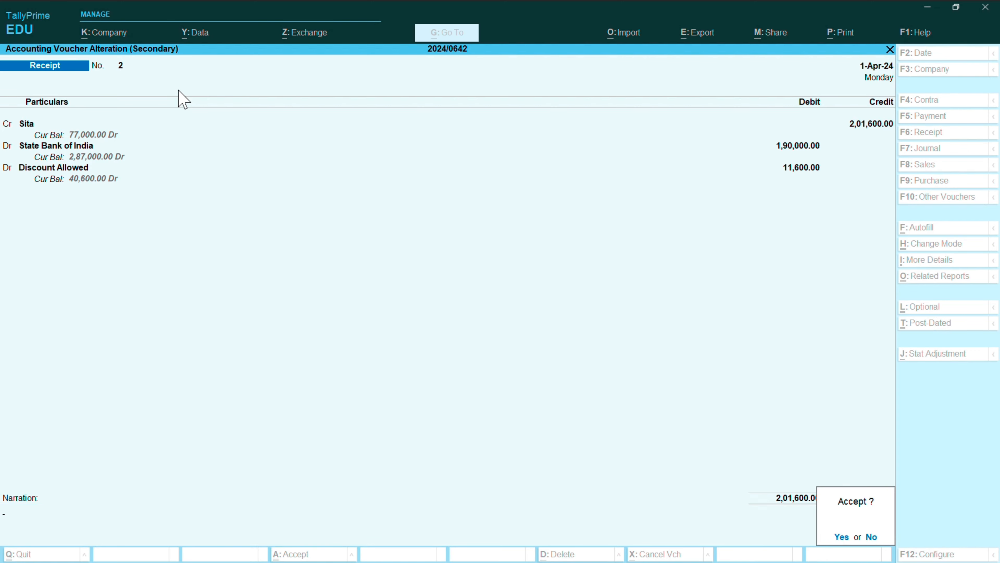
key(Return)
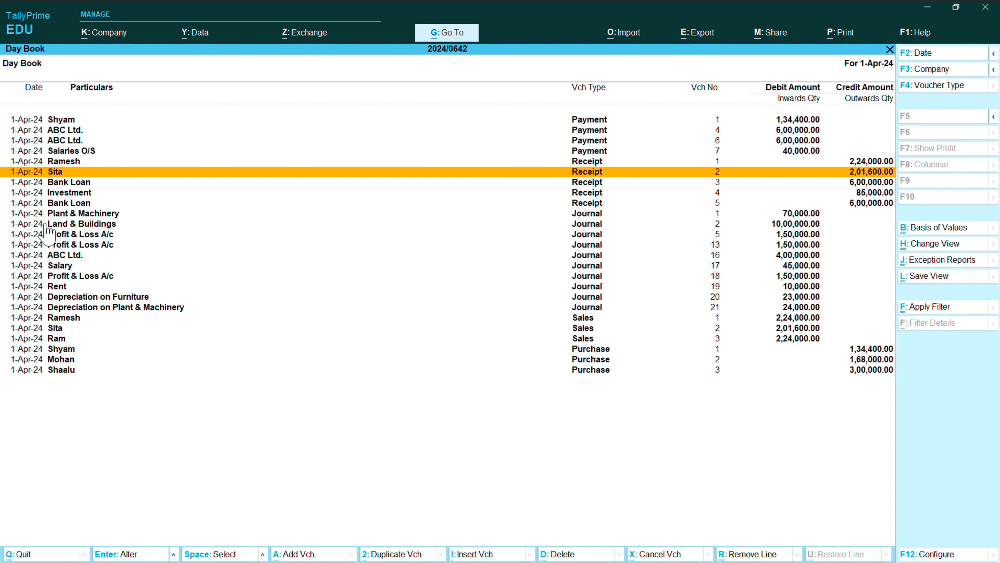
Open sales voucher no. 3 from the Day Book for alteration and accept its existing dispatch and party details
click(76, 341)
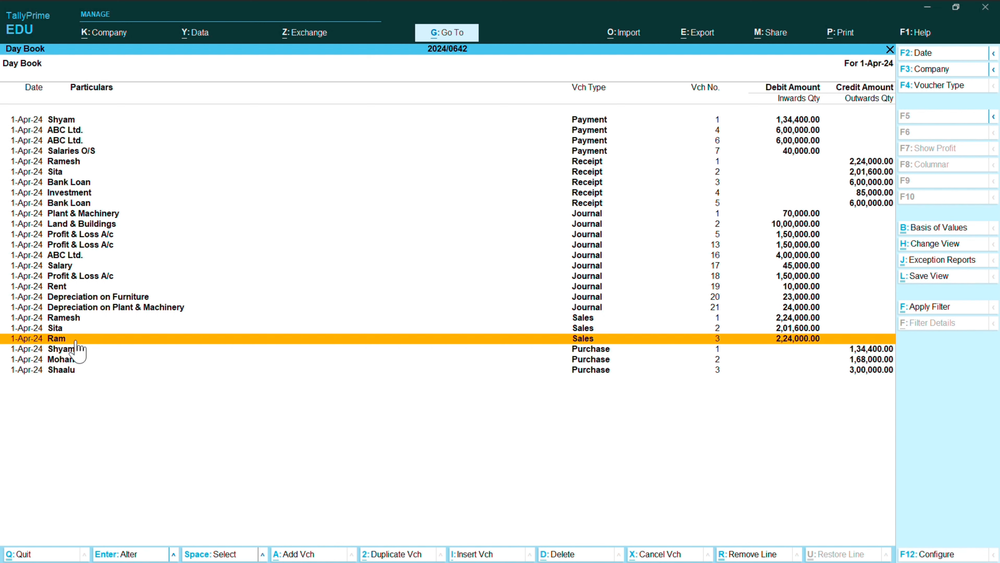
double_click(75, 341)
key(Return)
key(Return)
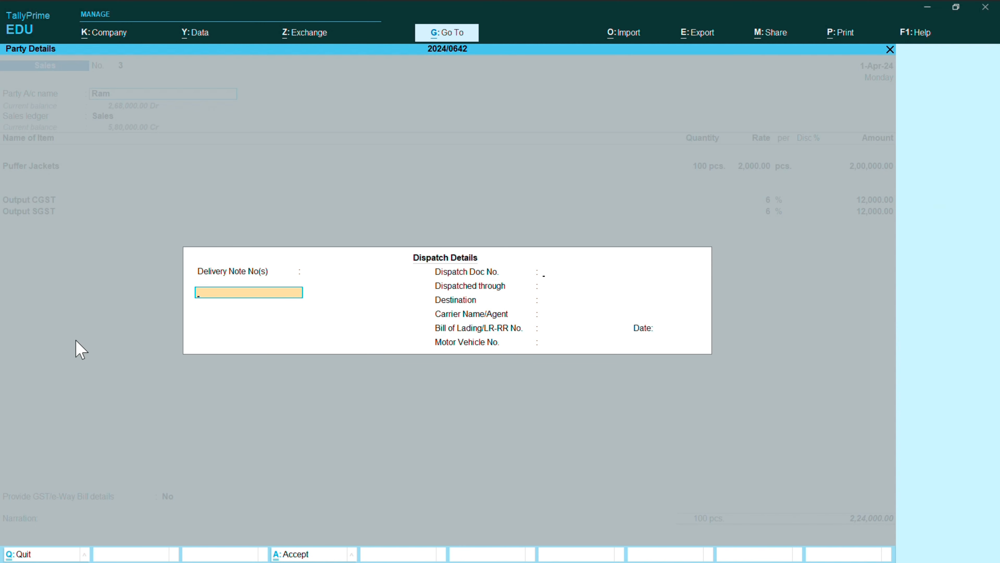
key(Return)
key(Return)
key(Return)
key(Return)
key(Return)
key(Return)
key(Return)
key(Return)
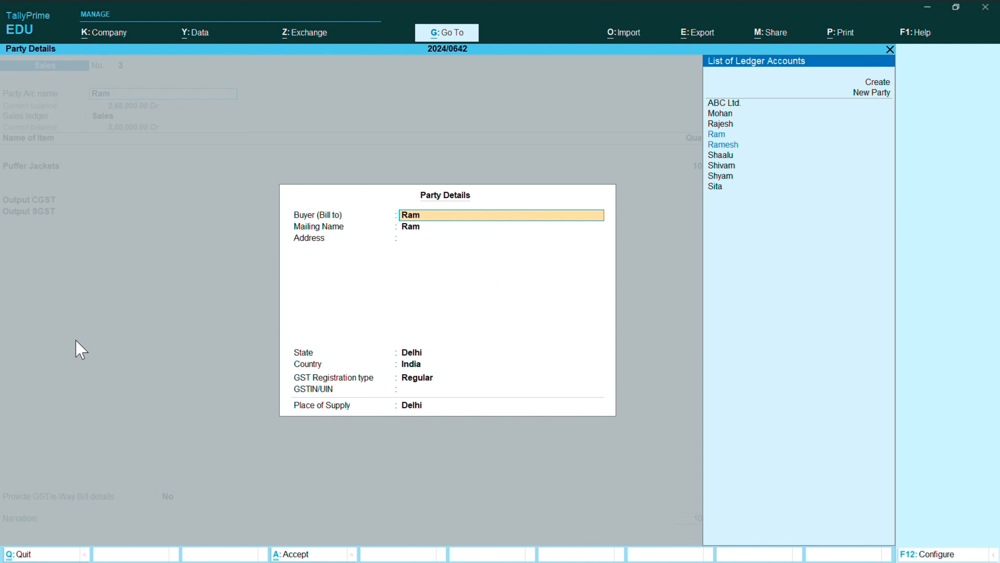
key(Return)
key(Return)
key(Return)
key(Return)
key(Return)
key(Return)
key(Return)
key(Return)
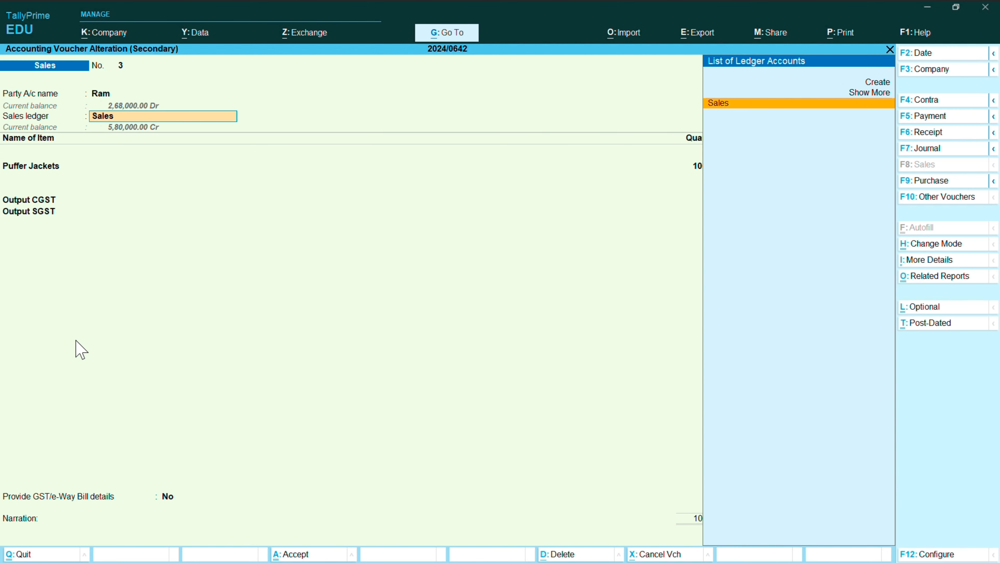
Apply a 10% discount to the Puffer Jackets line of the sales voucher, keeping the sales ledger, quantity and rate
key(Return)
key(Return)
key(Return)
key(Return)
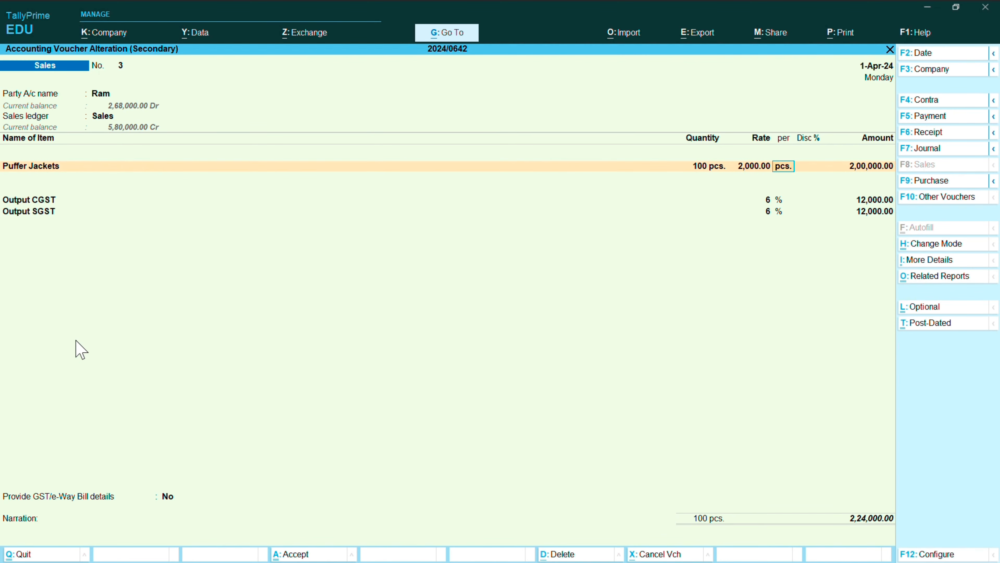
key(Return)
key(Return)
key(Return)
key(Return)
key(Return)
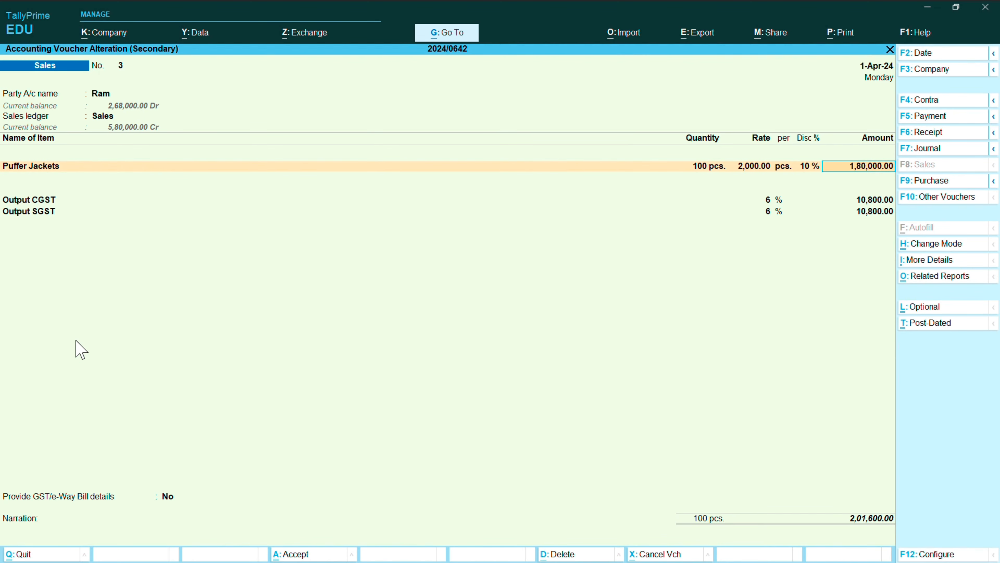
Accept the Output CGST and Output SGST lines, save the sales voucher and answer the e-Way Bill question
key(Return)
key(Return)
key(Return)
key(Return)
key(Return)
key(Return)
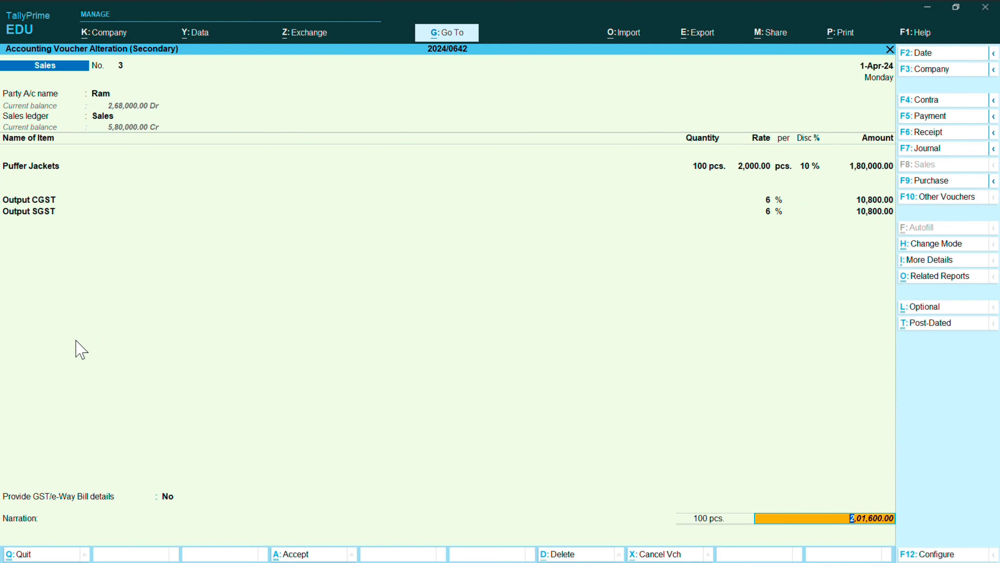
key(Return)
key(Return)
key(Return)
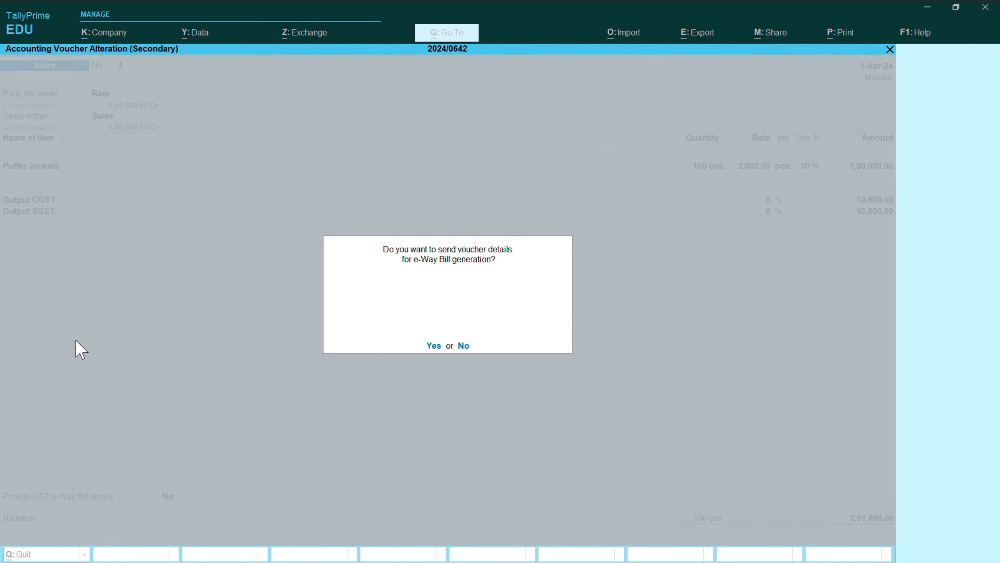
key(y)
key(Return)
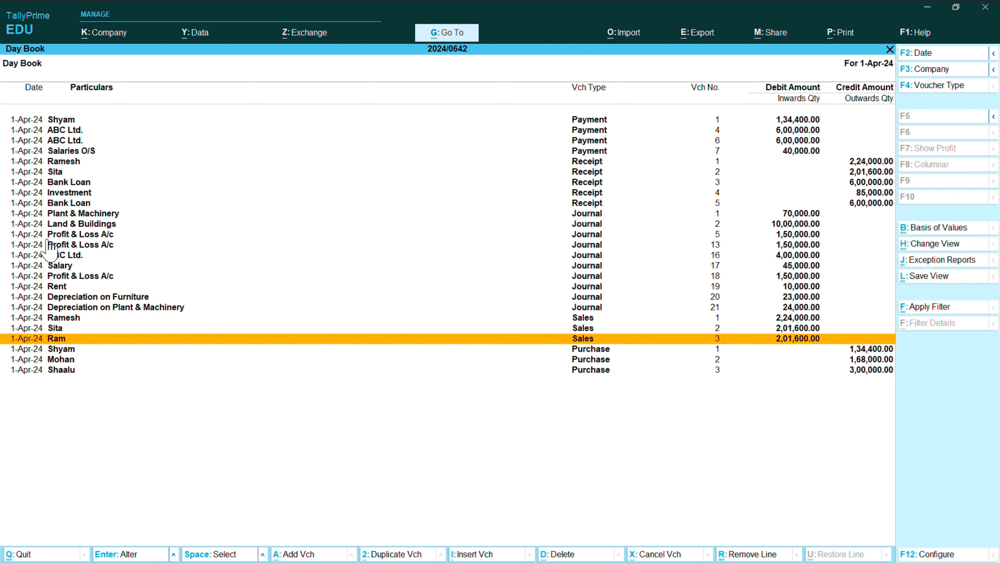
Open the Depreciation on Plant & Machinery journal voucher no. 21 from the Day Book for alteration
click(56, 202)
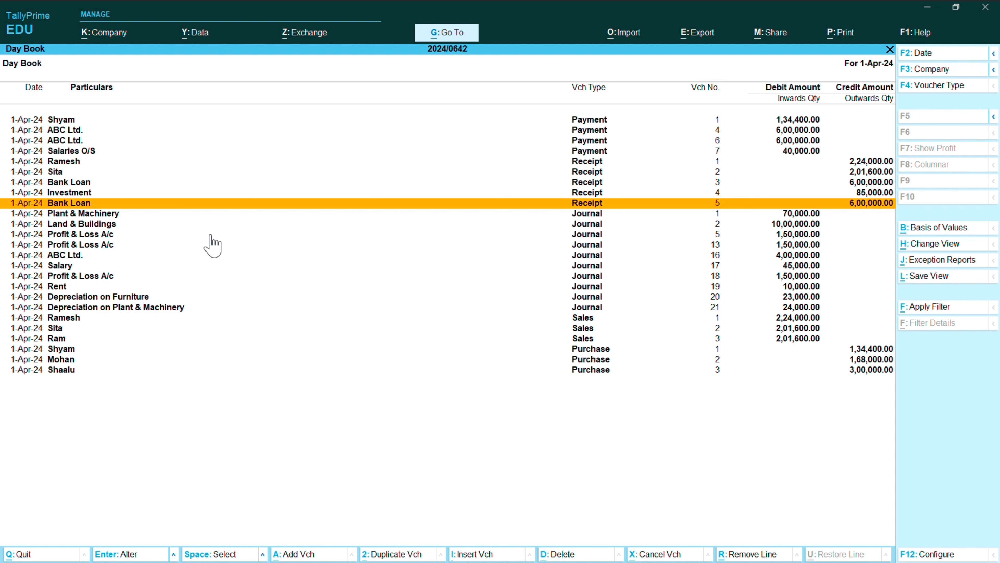
click(171, 308)
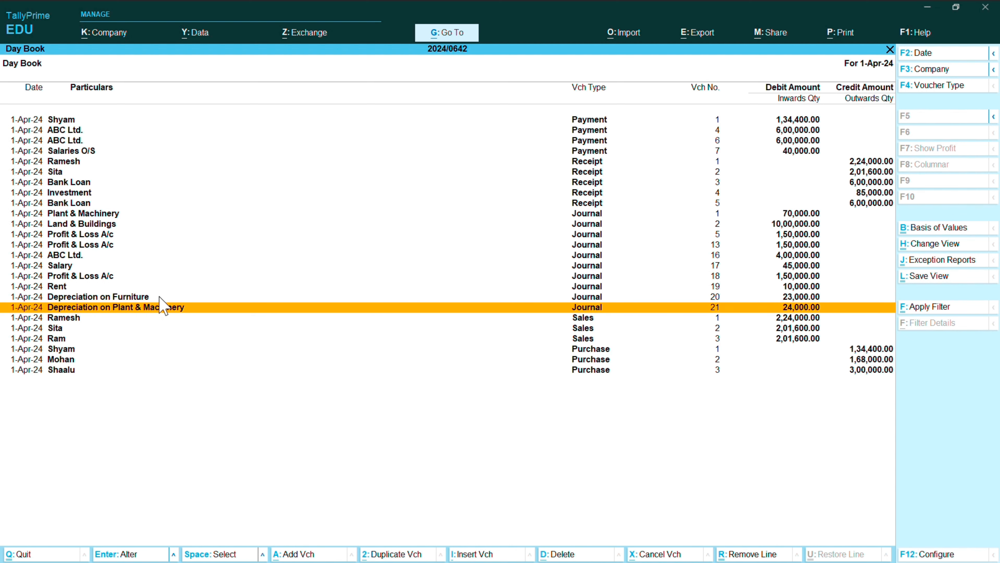
key(Up)
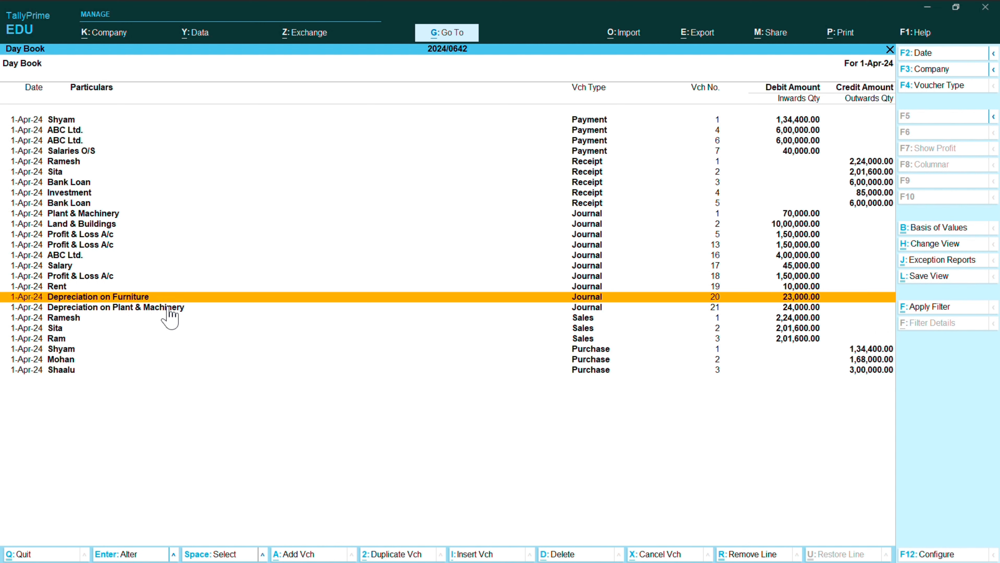
click(170, 309)
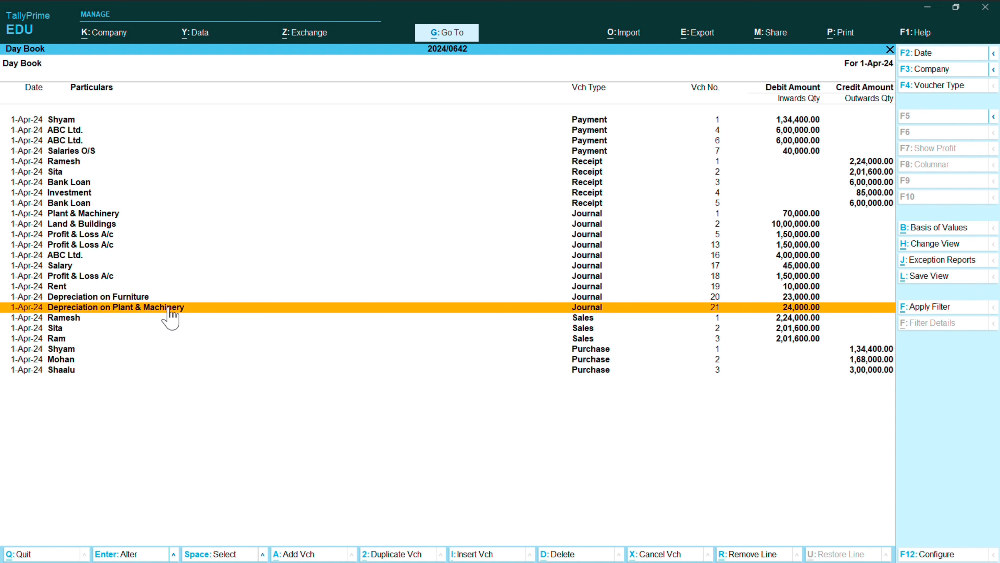
click(169, 309)
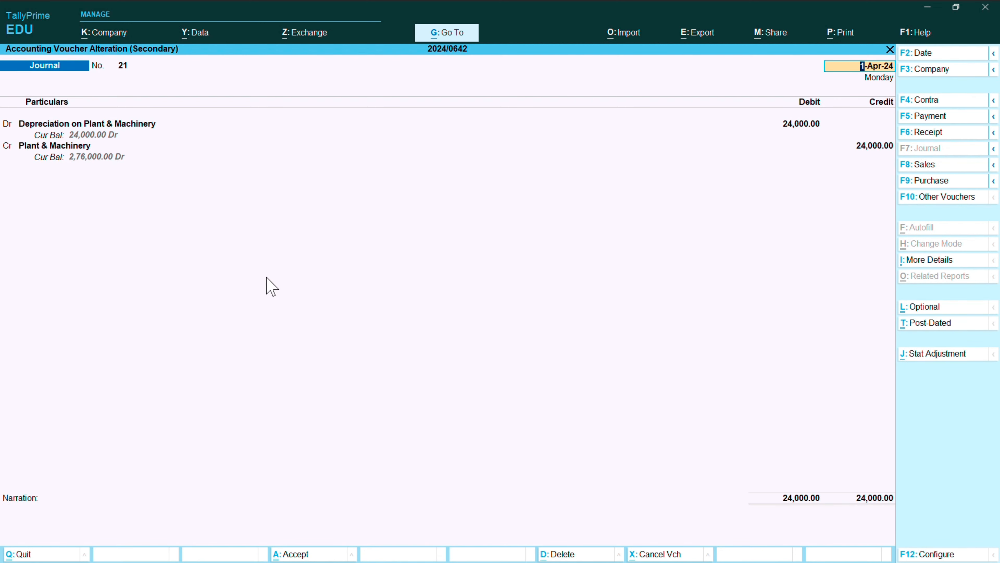
Set the Depreciation on Plant & Machinery debit to 30,000, accept the matching Plant & Machinery credit and save the journal voucher
key(Return)
key(Return)
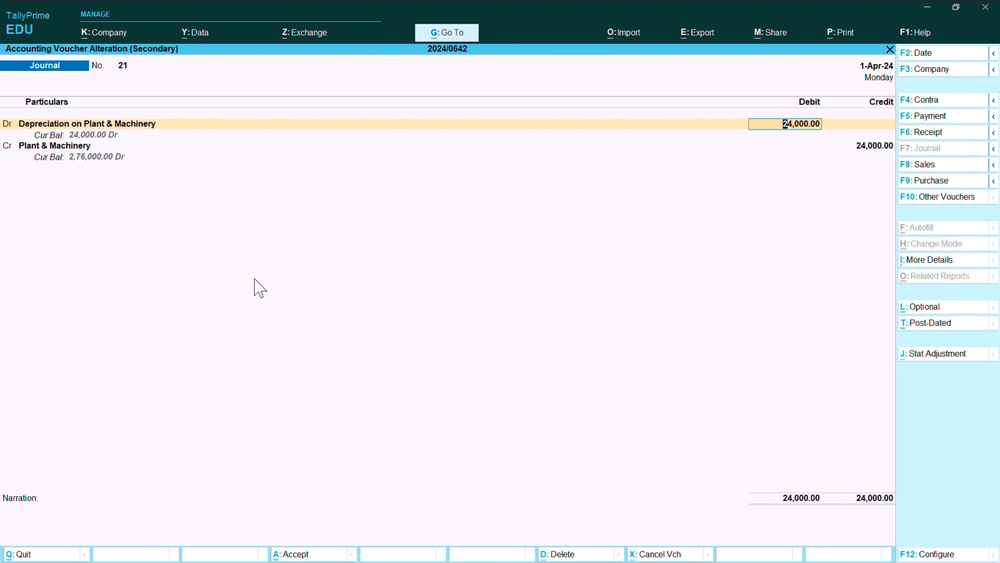
text(30)
key(Return)
key(Return)
key(Return)
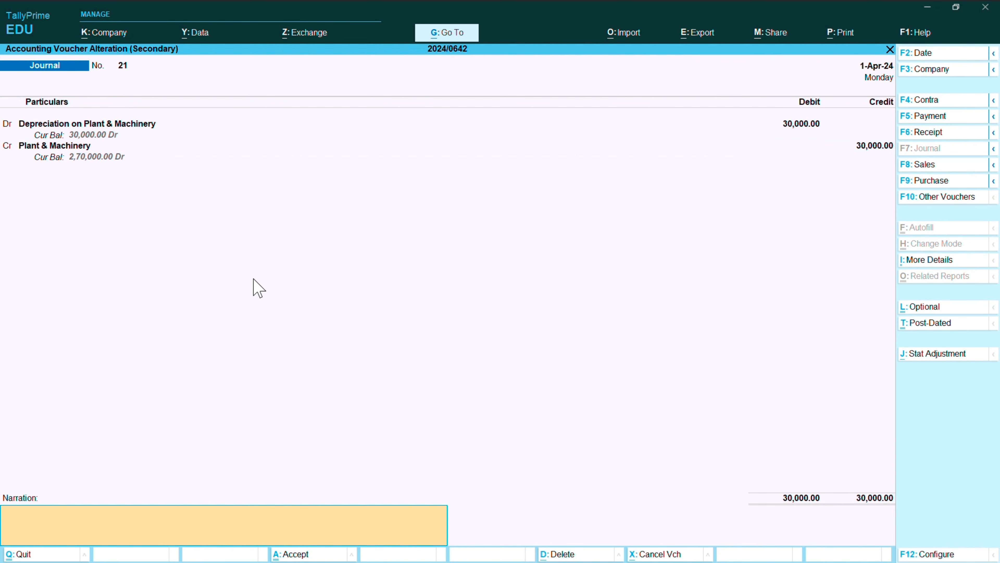
key(Return)
key(Return)
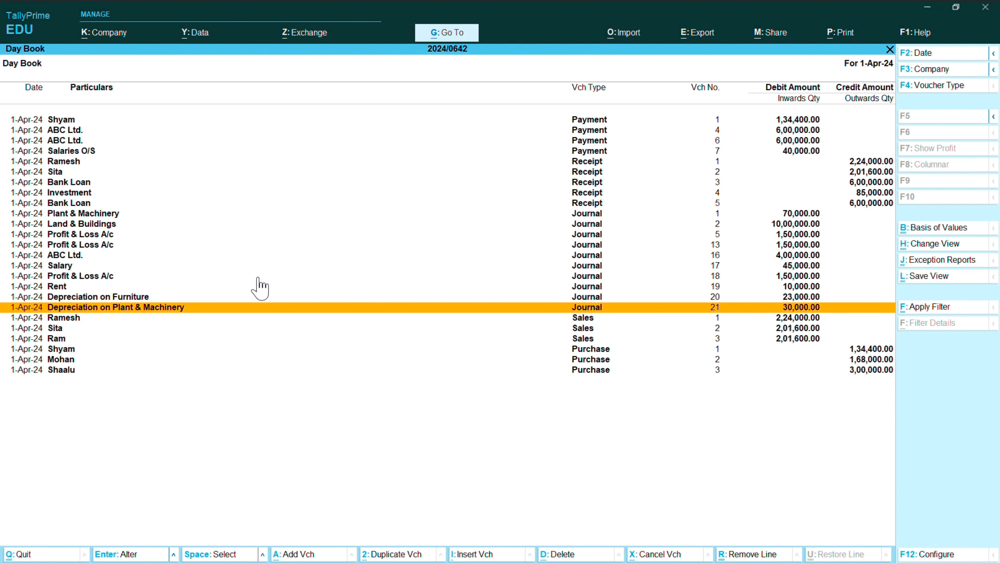
Open the Depreciation on Furniture journal voucher no. 20, set its debit to 24,000 and save it with the matching Furniture credit
click(125, 296)
click(126, 296)
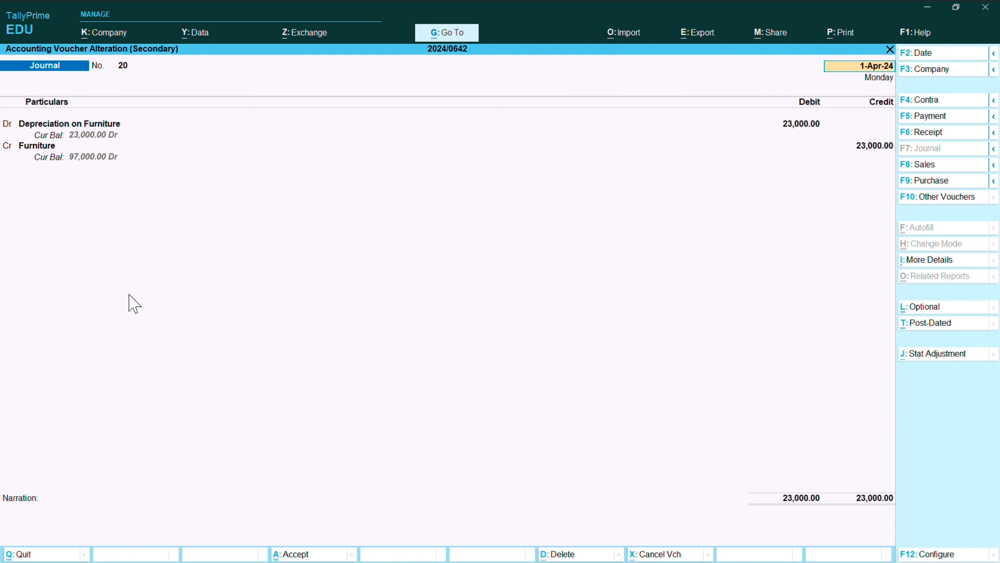
key(Return)
key(Return)
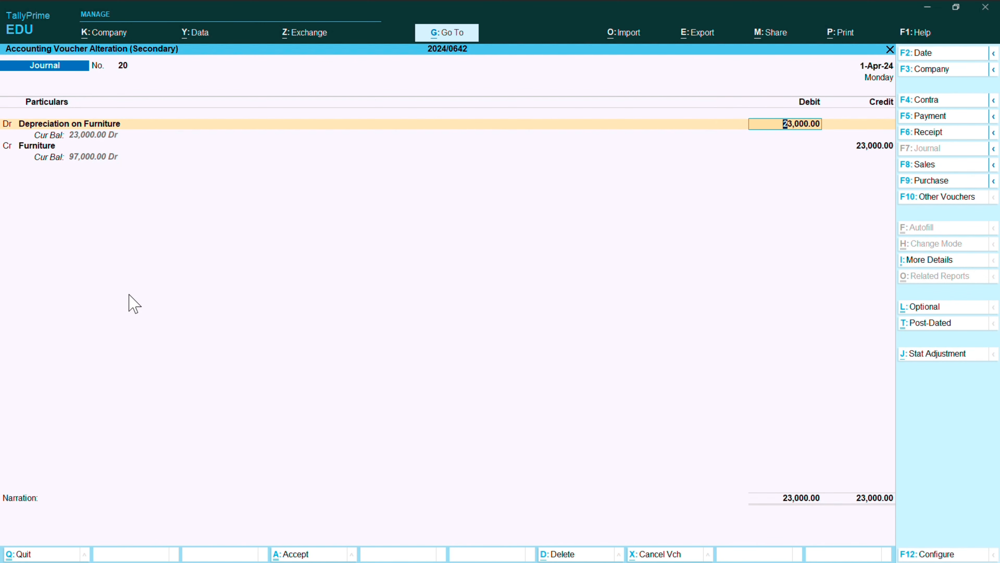
text(240000)
key(Return)
key(Return)
key(Return)
key(Return)
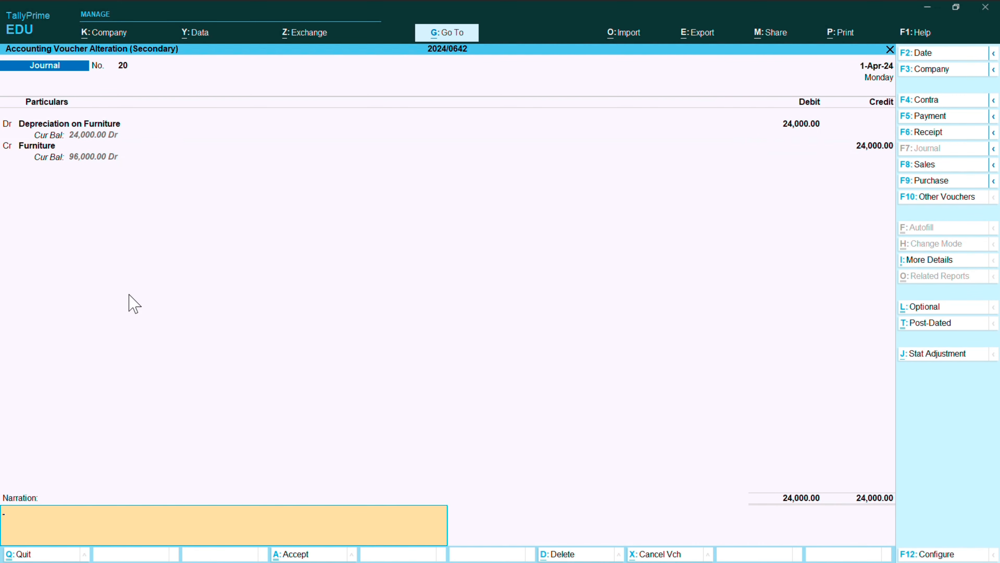
key(Return)
key(Return)
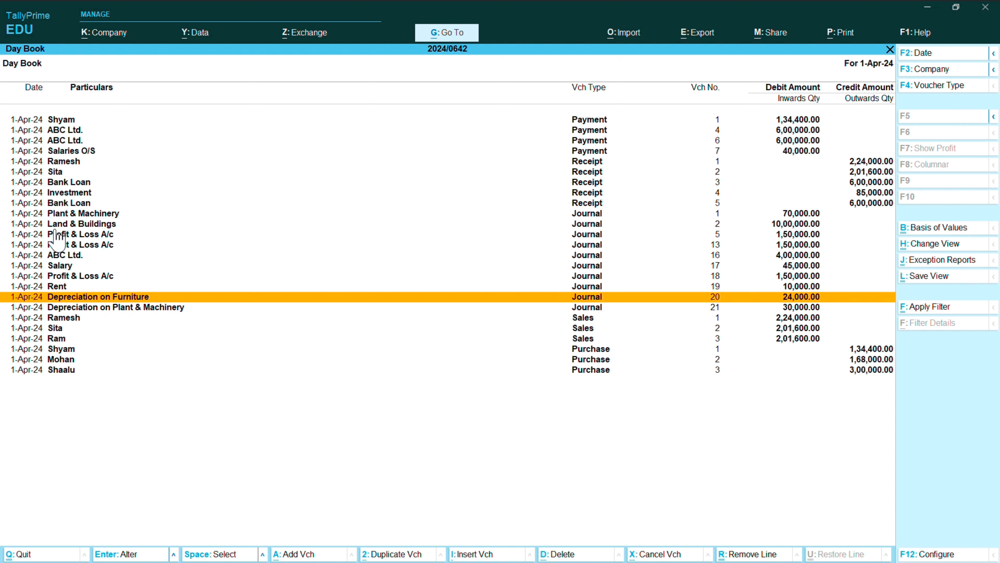
Expand the Day Book to show ledger details and delete the Profit & Loss A/c journal voucher no. 5
click(66, 236)
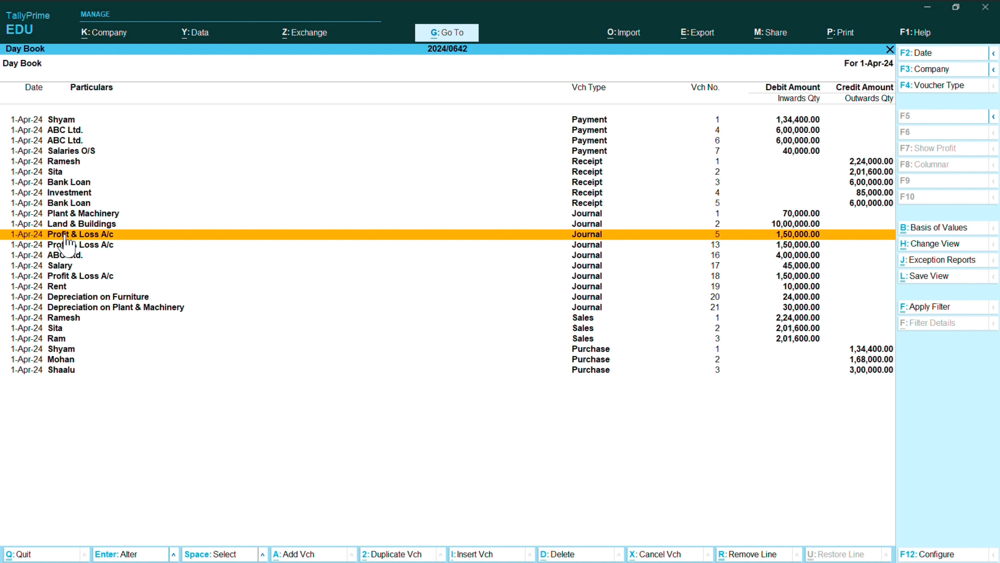
key(alt)
key(alt+F5)
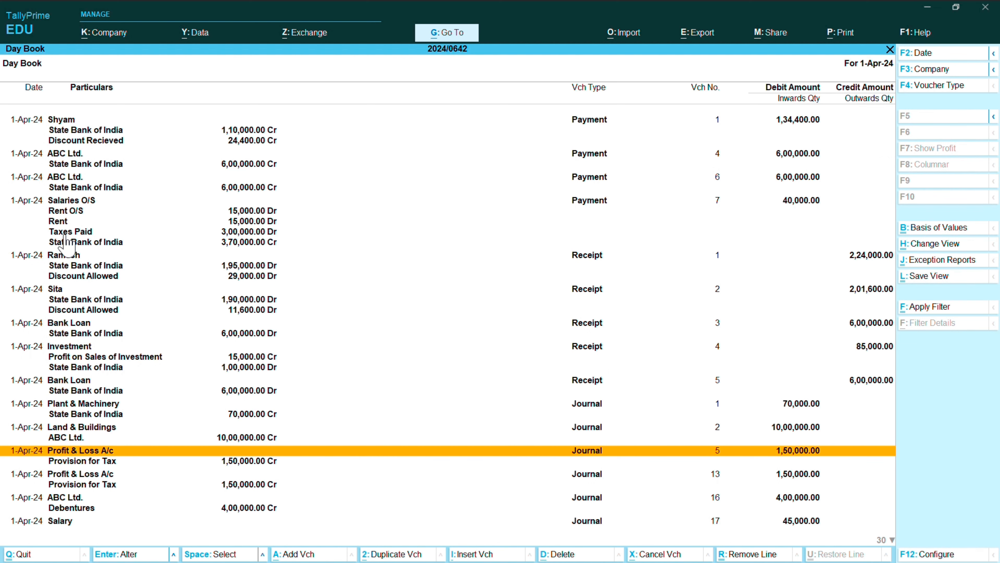
scroll(65, 244, down, 5)
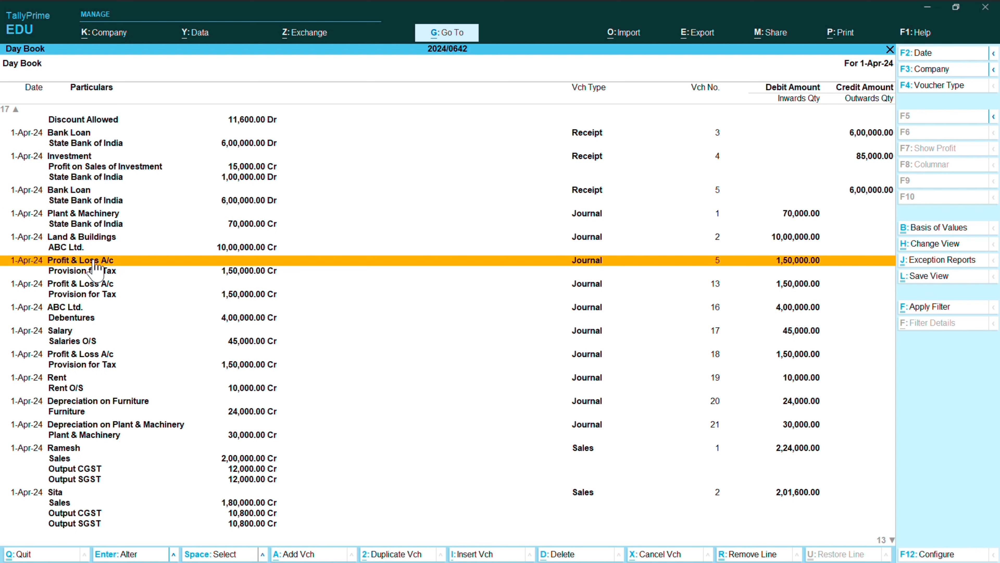
key(alt+d)
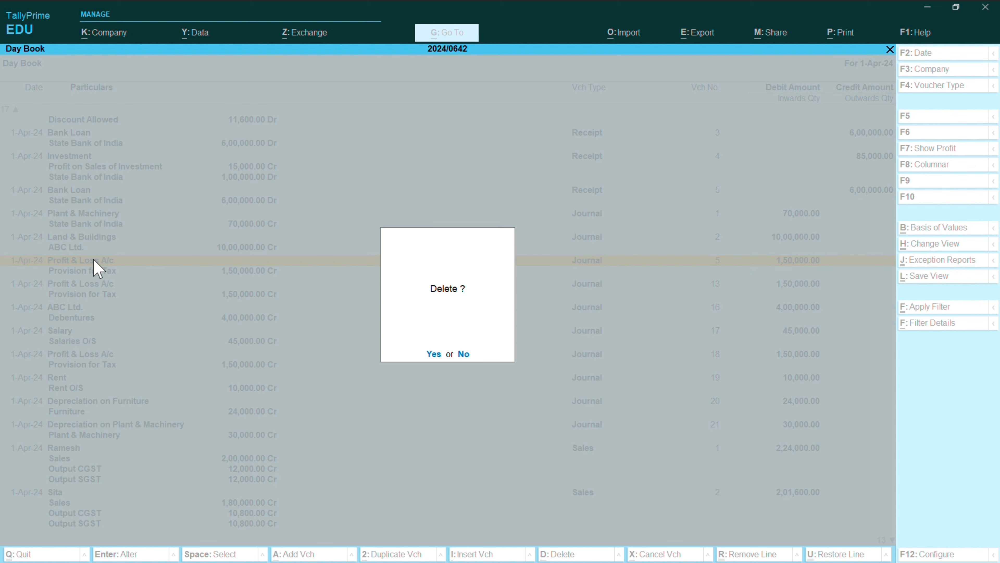
key(y)
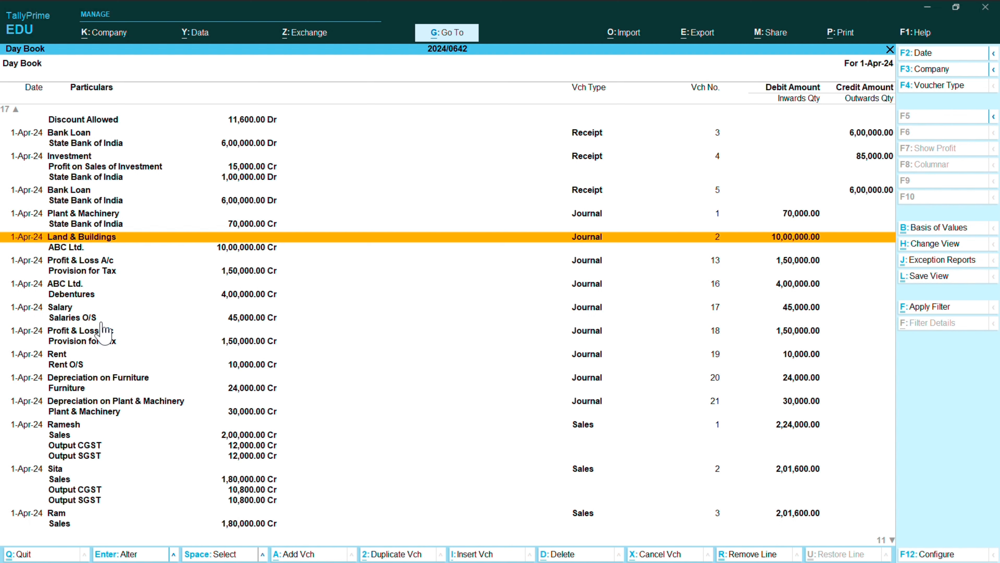
Delete the duplicate Profit & Loss A/c to Provision for Tax journal voucher no. 18 from the Day Book
click(106, 341)
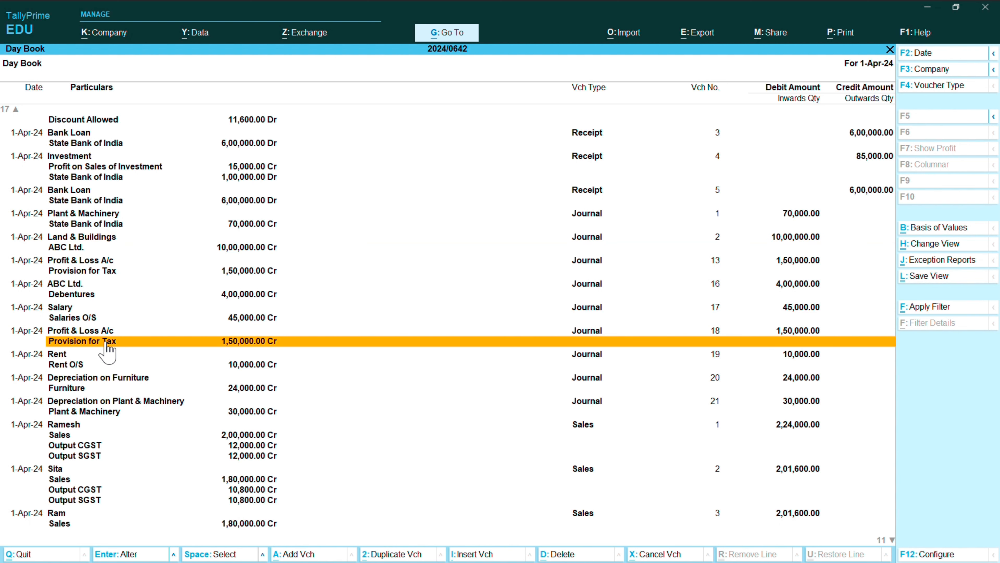
click(110, 330)
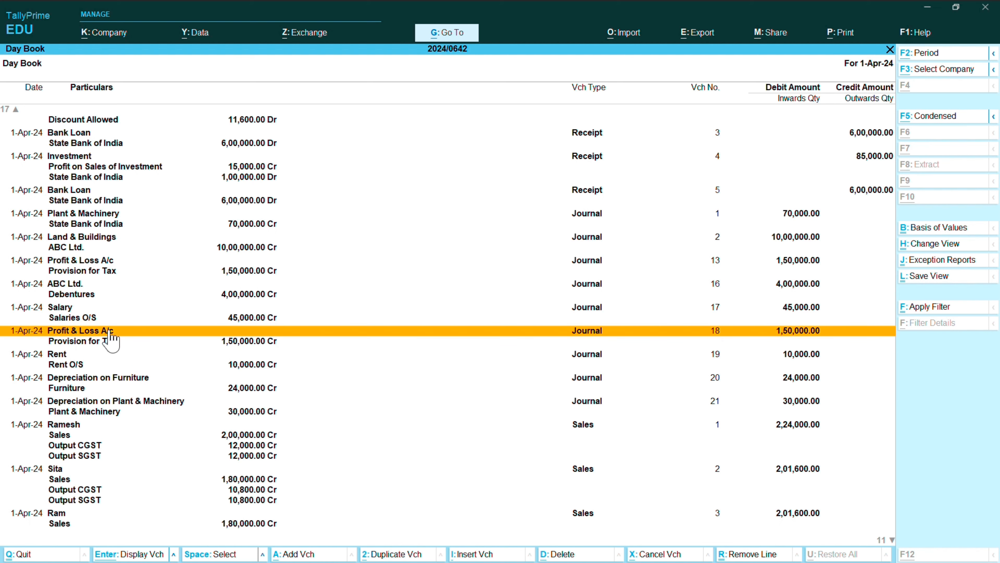
key(alt+d)
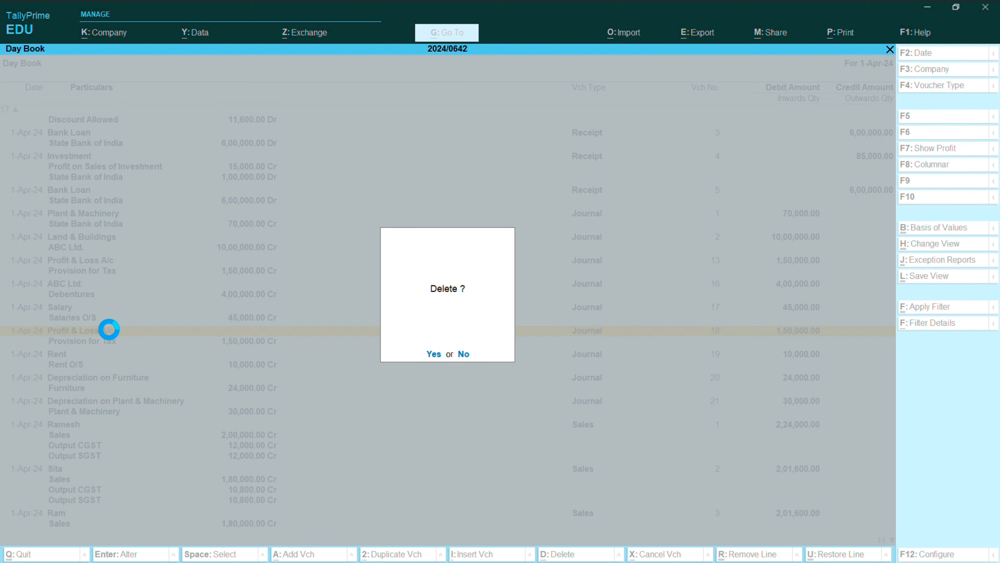
key(y)
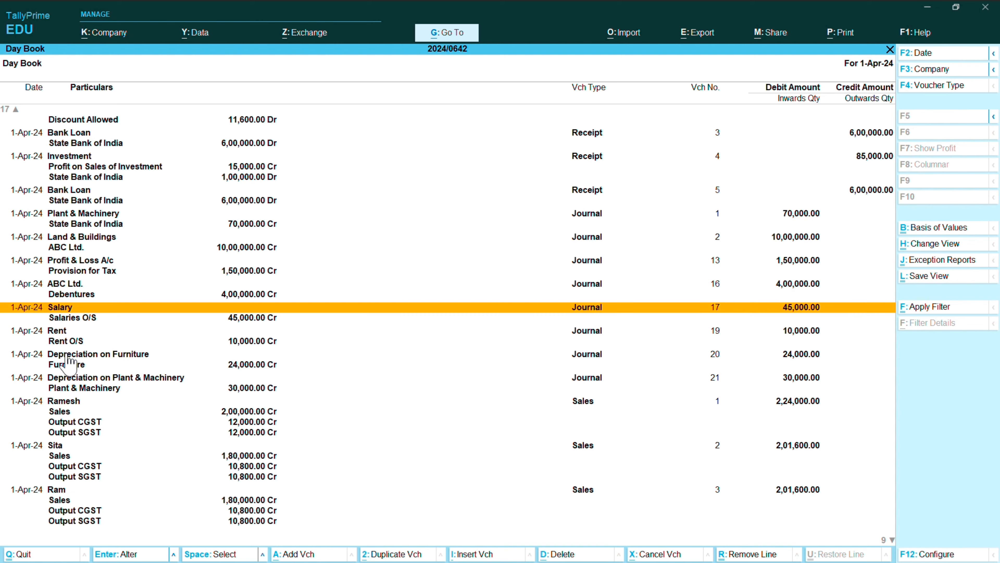
Leave the Day Book and view the Balance Sheet in its detailed form, with the ledgers under each group
key(alt+a)
key(y)
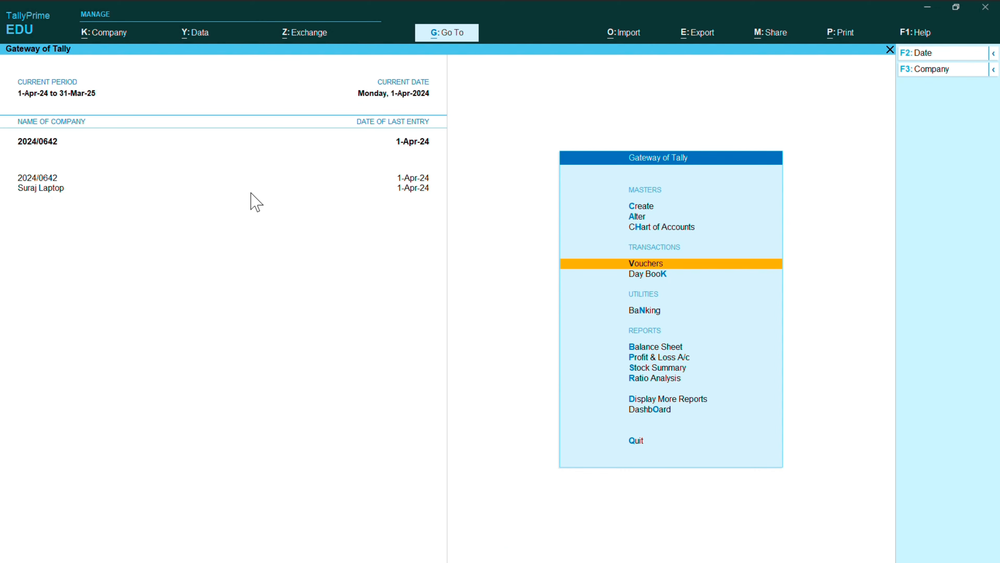
key(Down)
key(Down)
key(Down)
key(Return)
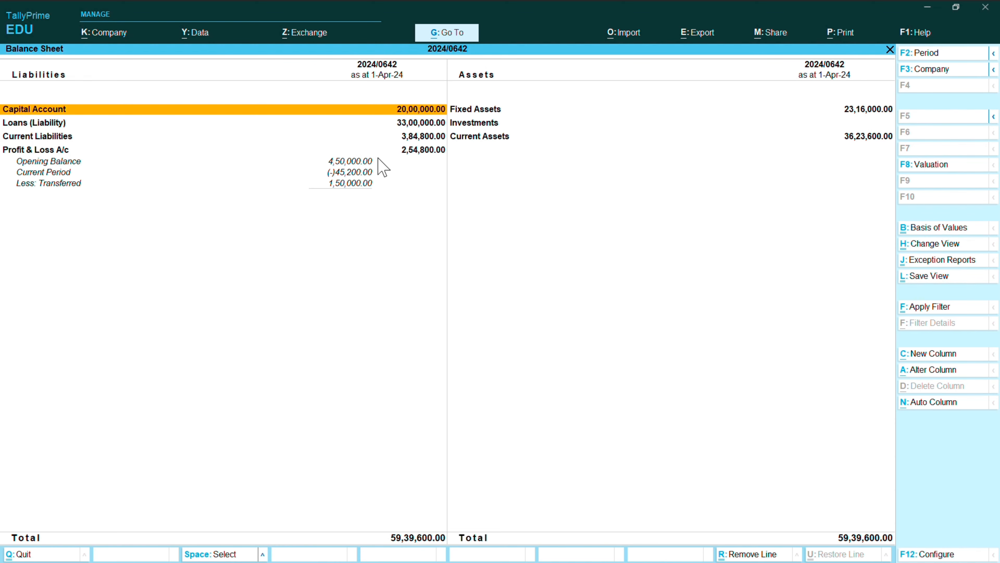
key(F2)
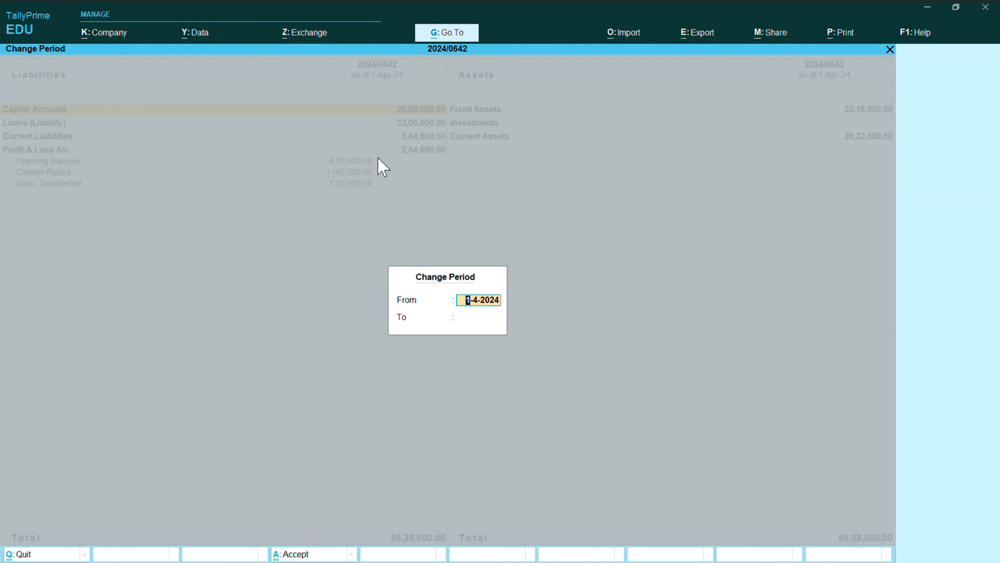
click(384, 168)
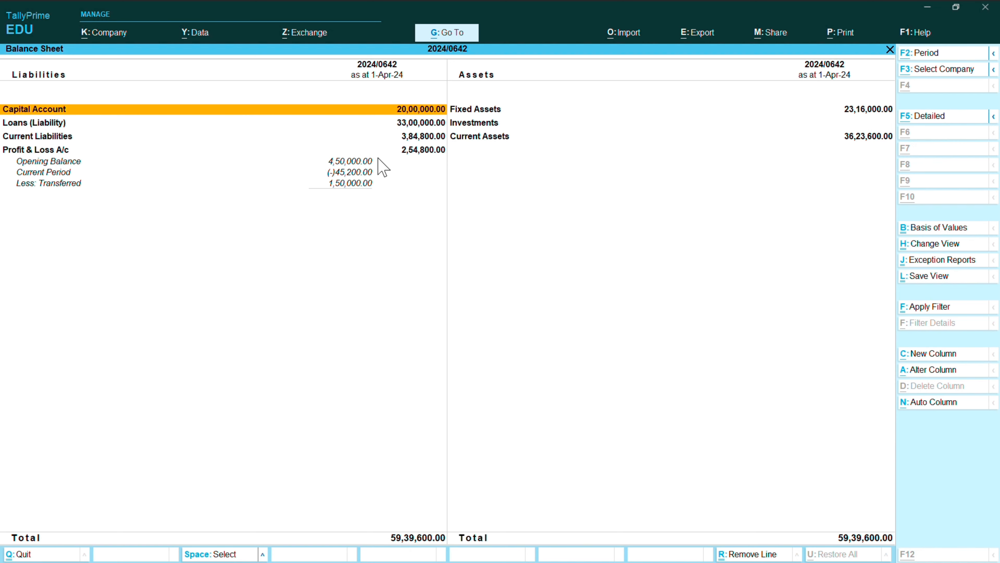
key(alt+F5)
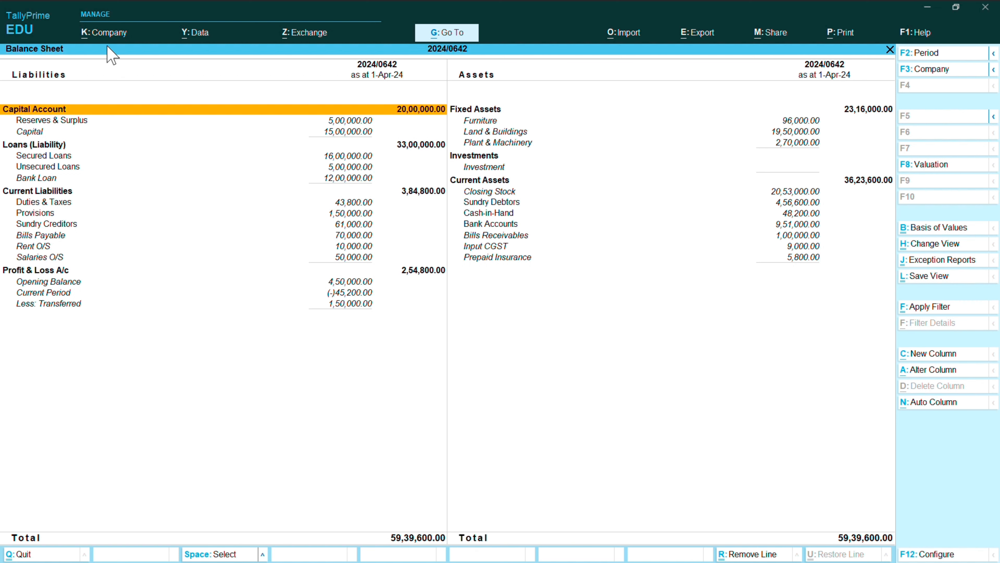
key(Escape)
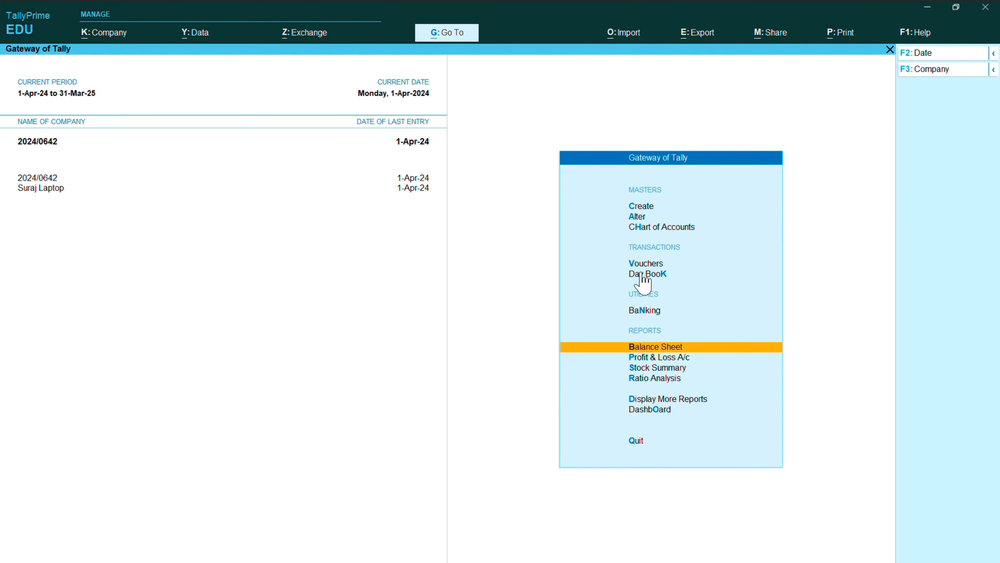
click(640, 263)
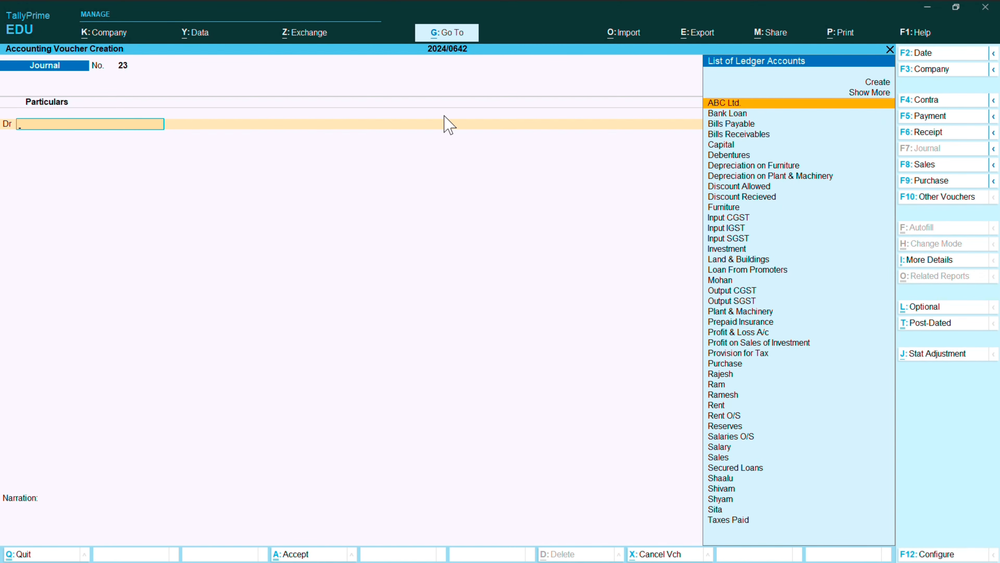
key(Escape)
key(Return)
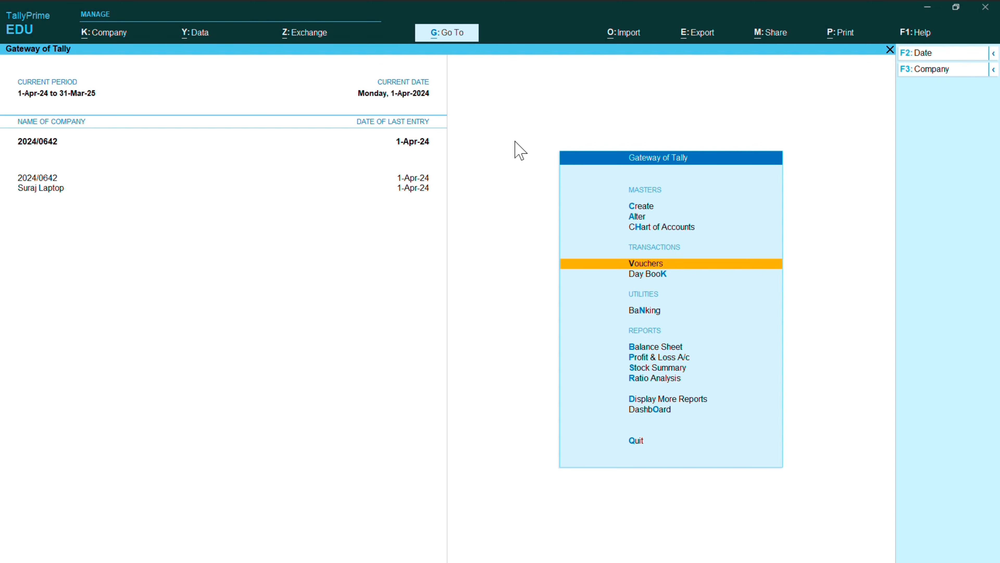
Alter the Input CGST ledger to place it under the Duties & Taxes group, save it and return to the Gateway of Tally
click(643, 216)
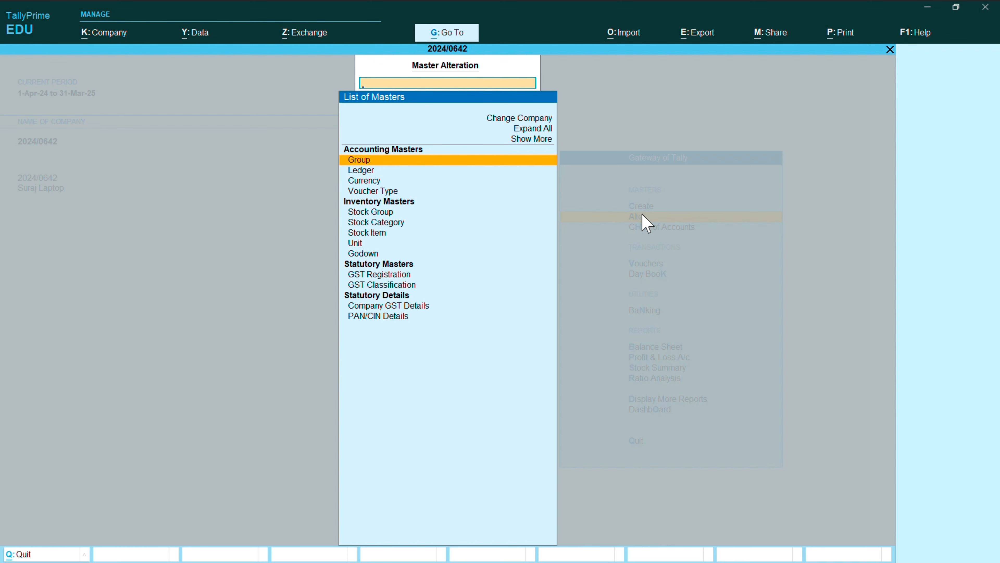
click(378, 172)
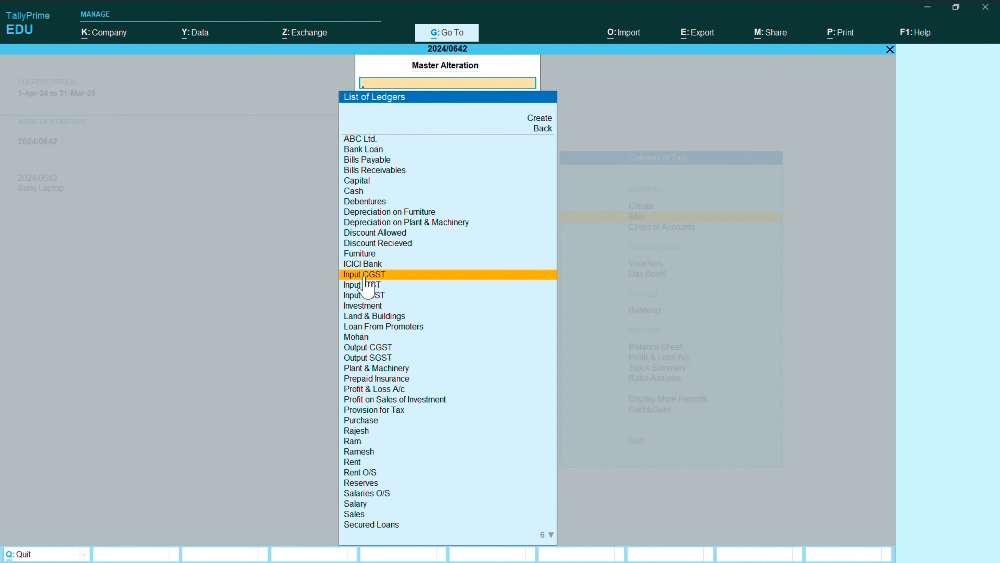
click(365, 286)
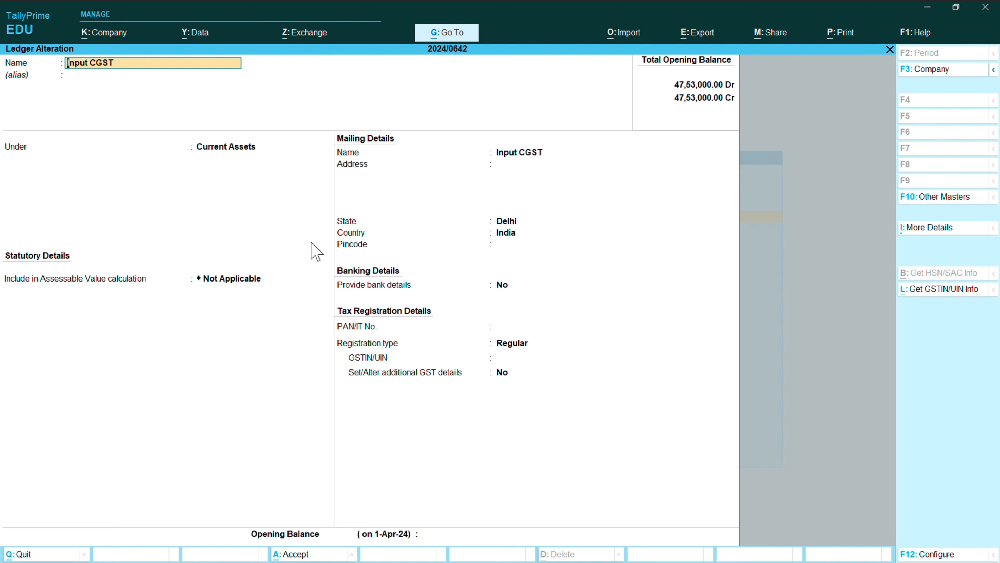
key(Return)
key(Return)
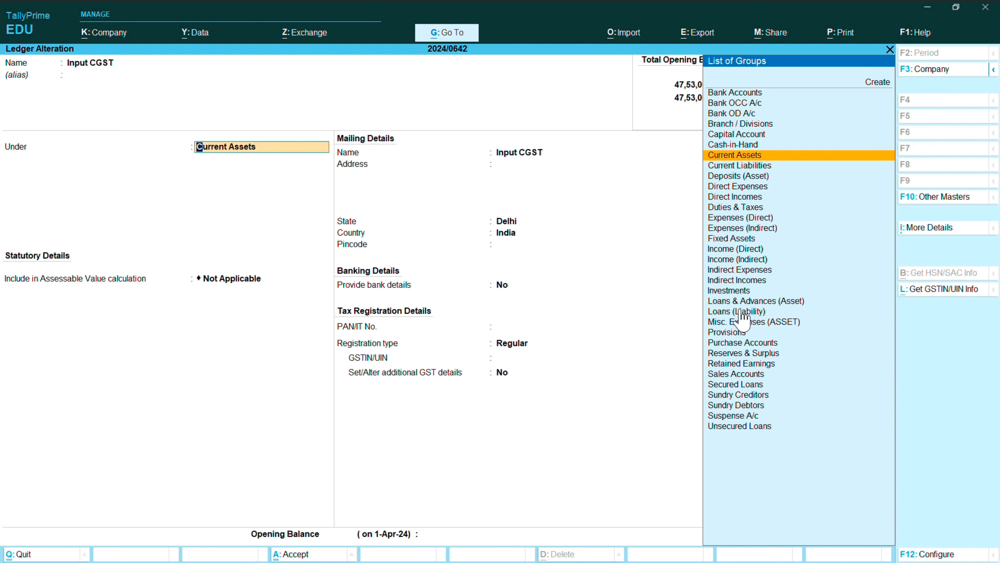
click(736, 208)
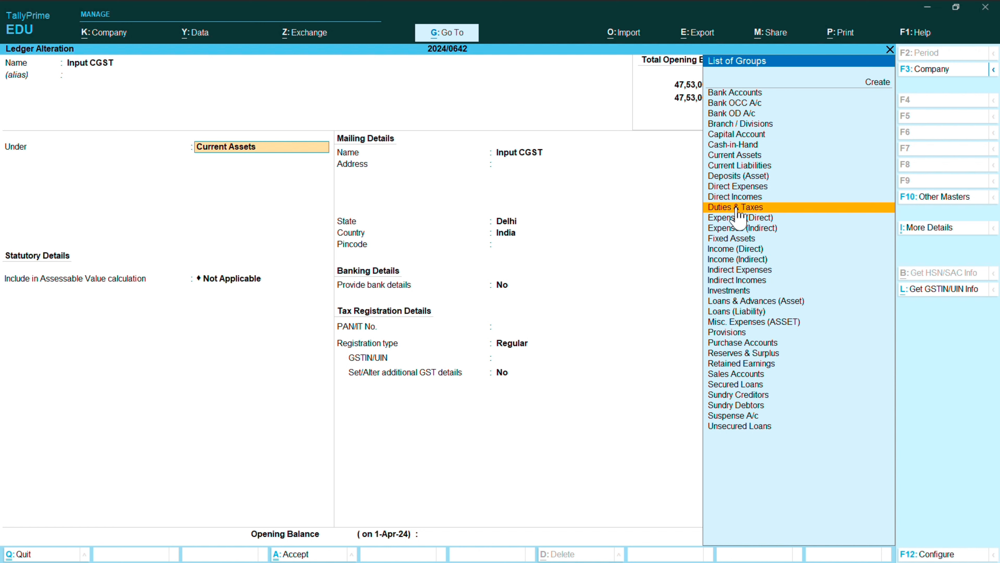
click(736, 208)
key(Return)
key(Return)
key(Return)
key(Return)
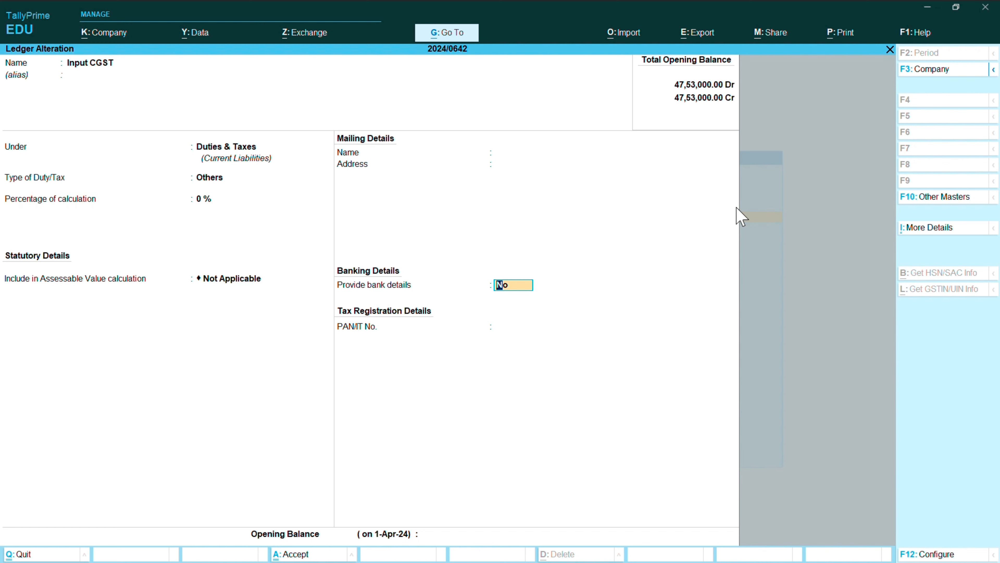
key(y)
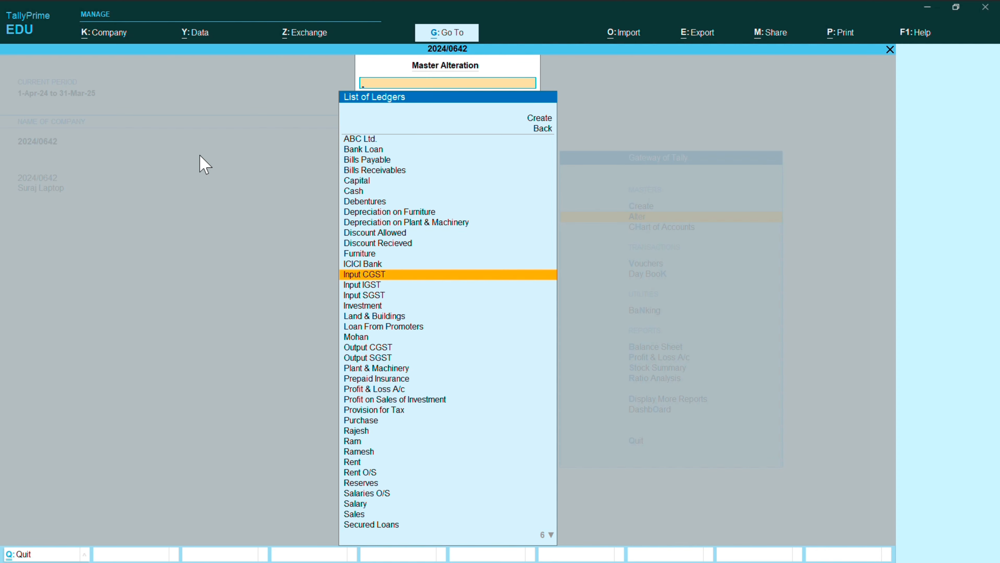
key(Escape)
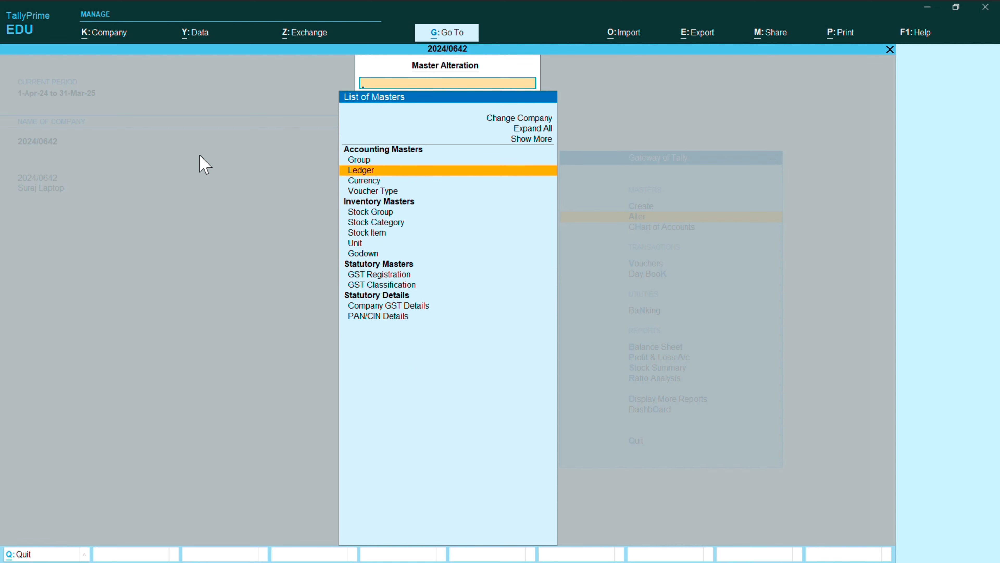
key(Escape)
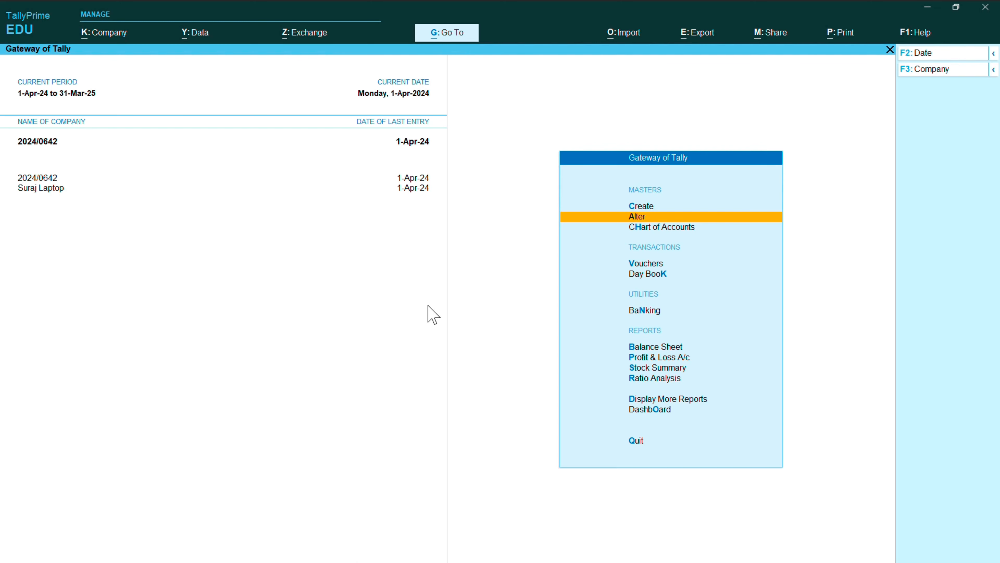
View the Profit & Loss A/c report, close it and choose the Balance Sheet
click(636, 356)
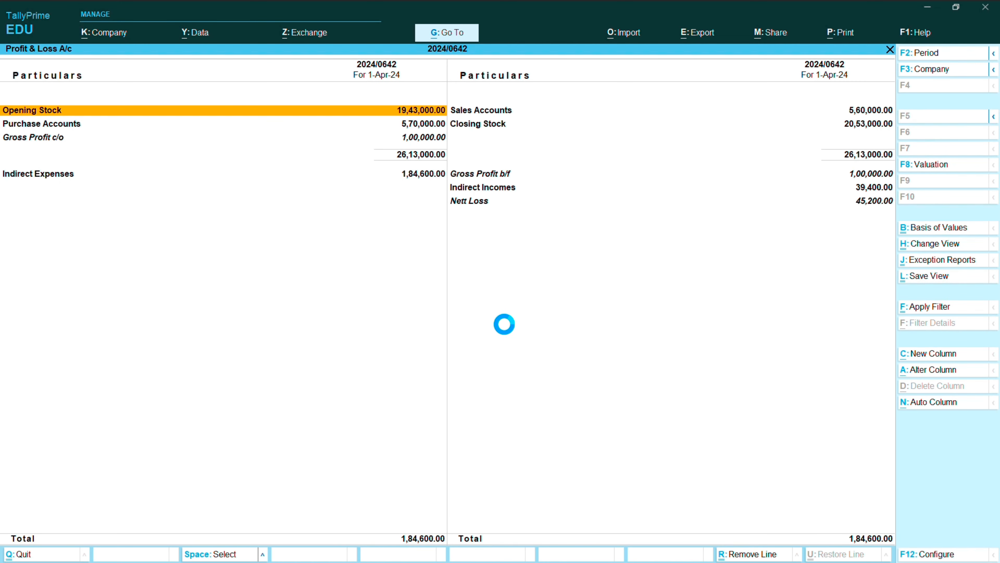
key(Escape)
click(614, 346)
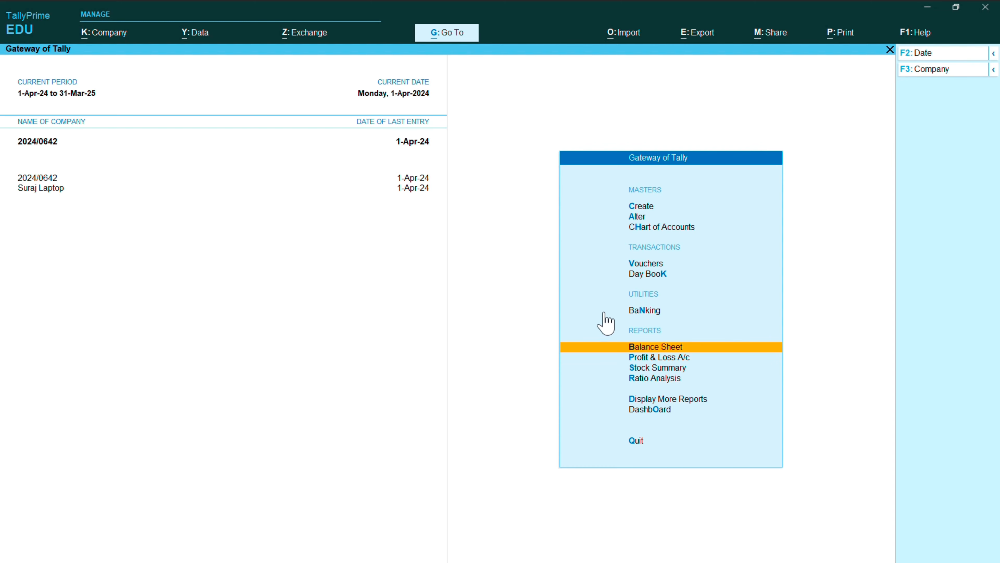